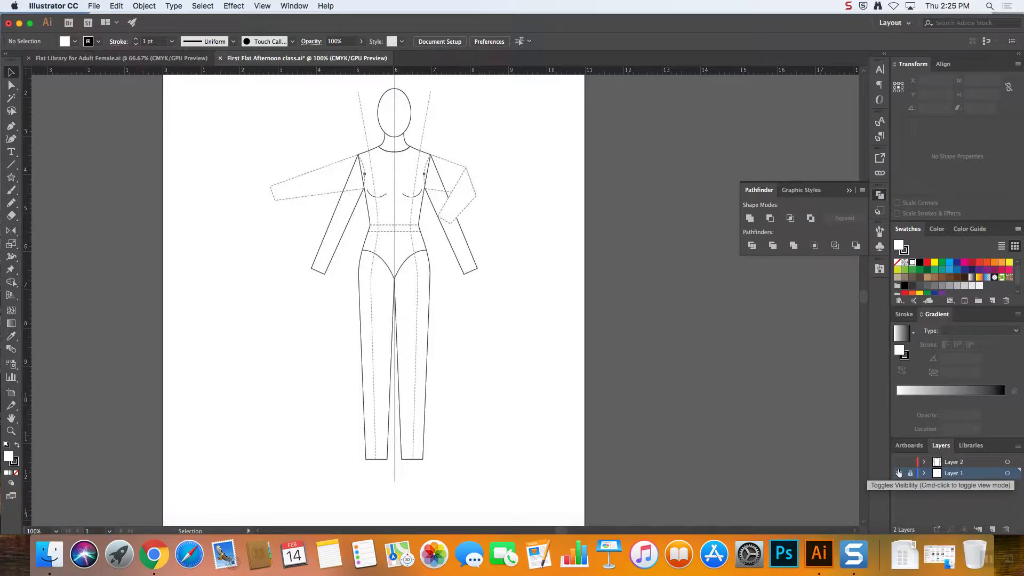
- Make Layer 2 the active layer and turn on the visibility of its T-shirt drawing over the figure
click(11, 86)
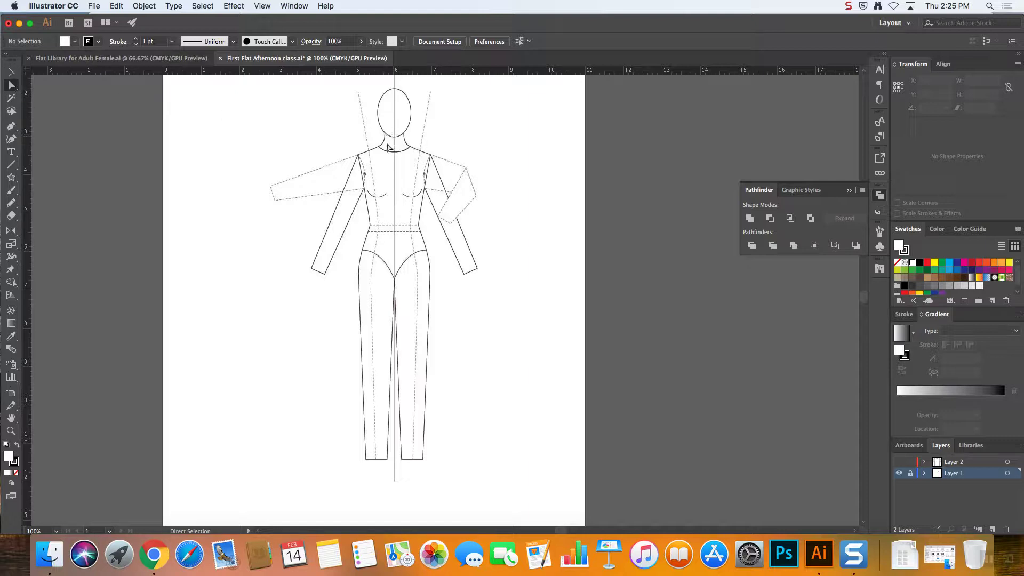
click(969, 465)
click(959, 474)
click(946, 464)
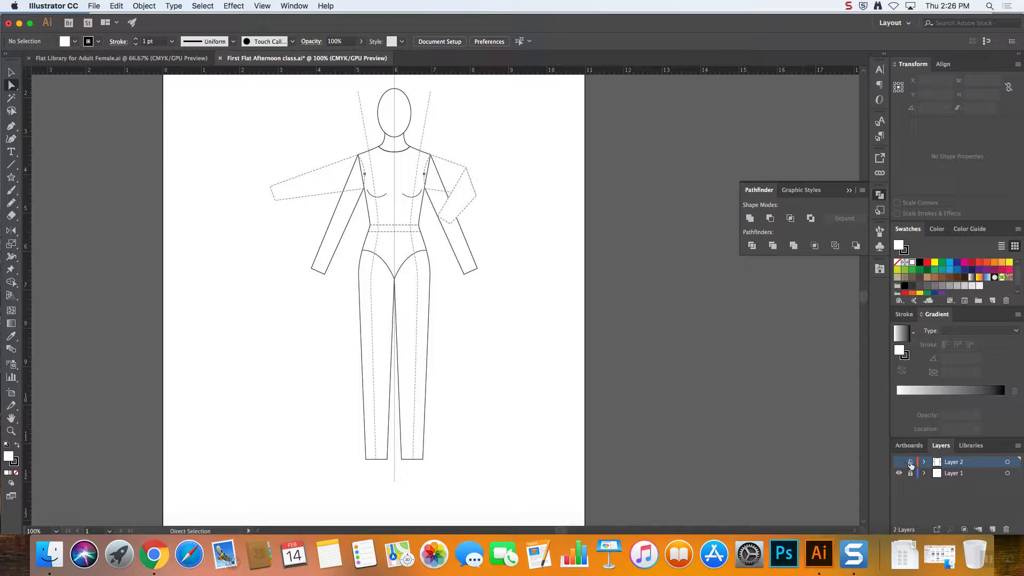
click(899, 462)
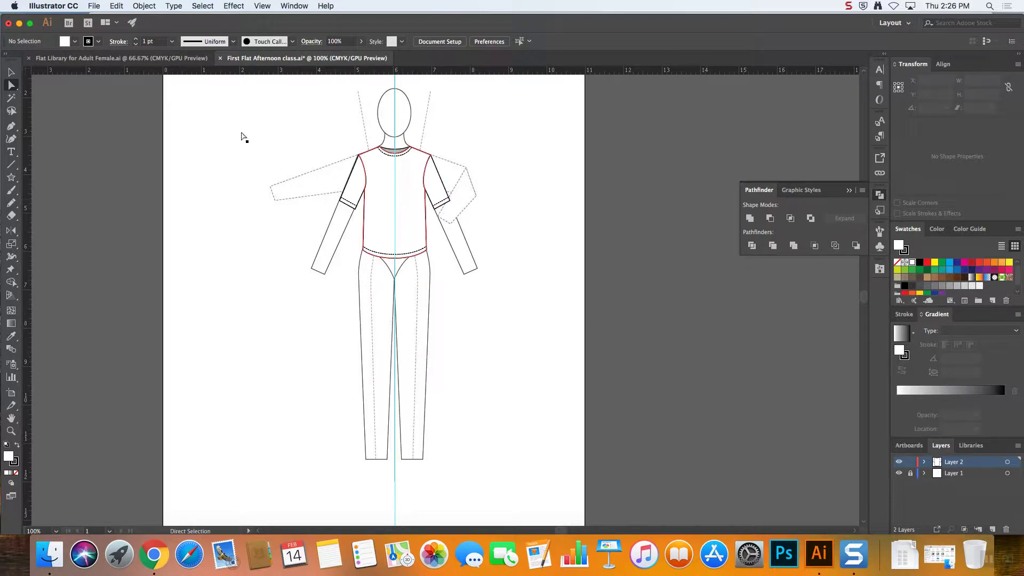
- Add a new layer above Layer 2 and hide the T-shirt layer
click(10, 126)
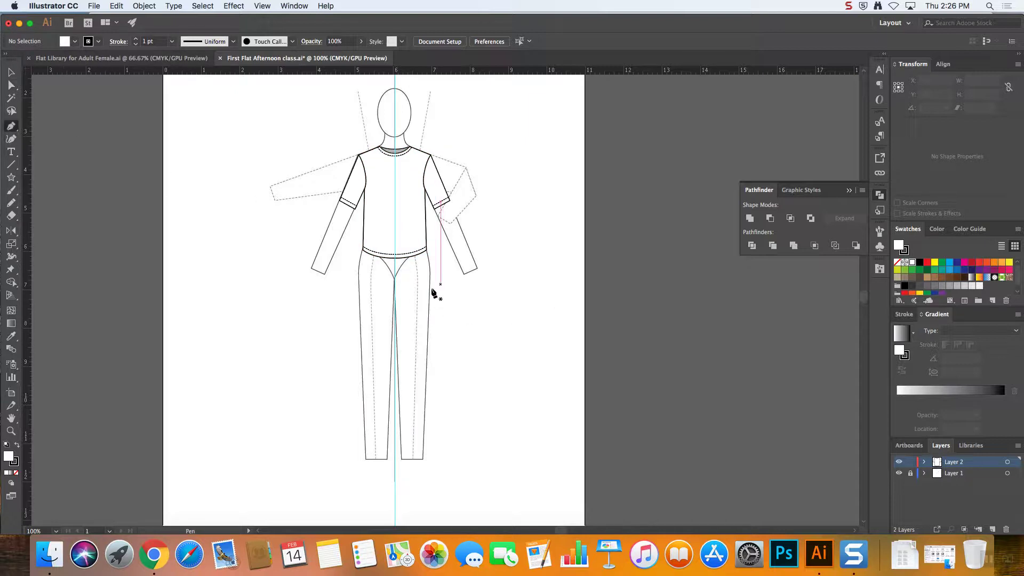
click(992, 530)
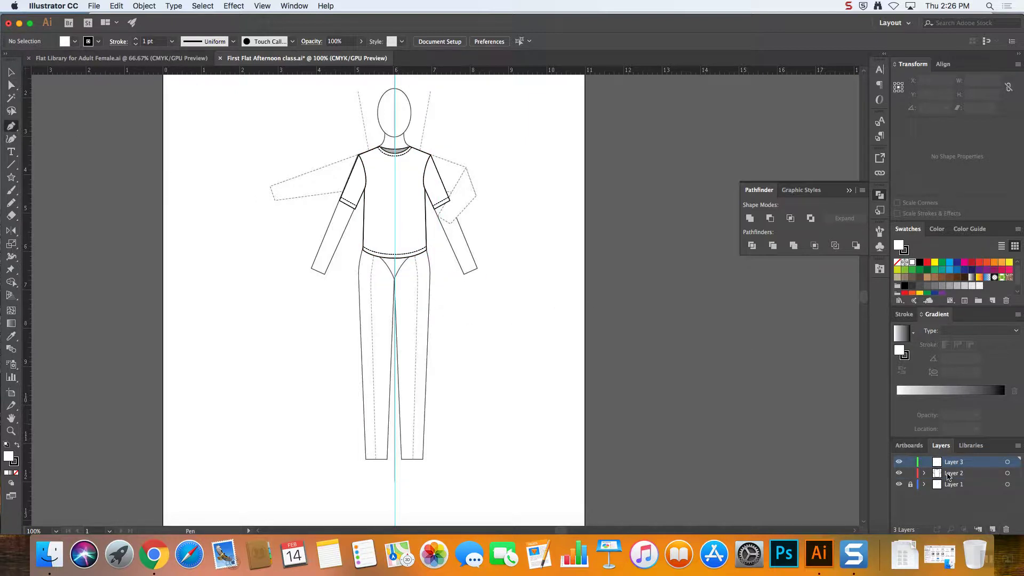
click(898, 473)
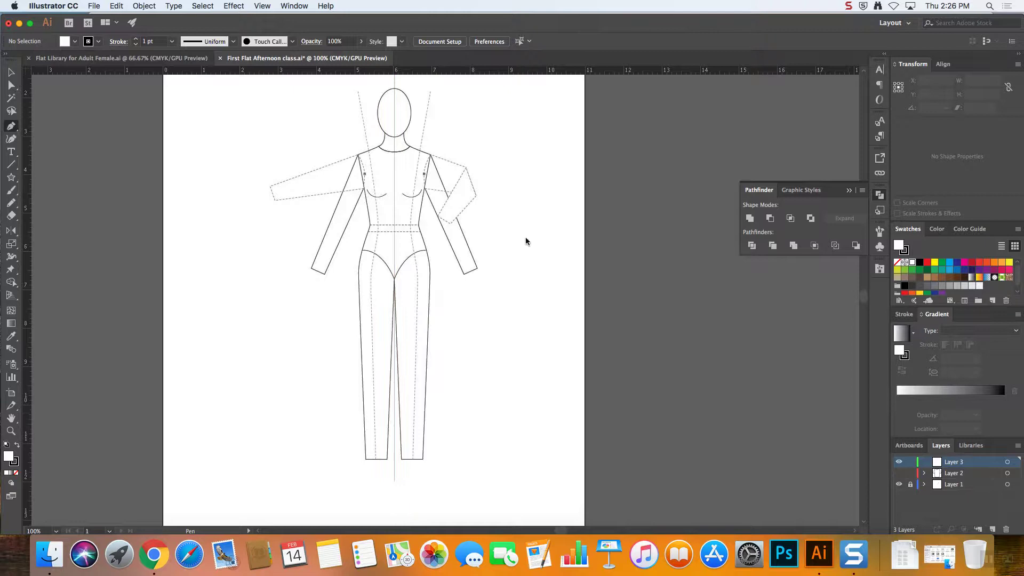
- With the Pen tool, trace the right half of the pants as a closed shape about 0.94 in wide and 6.11 in high, from center waist to hem
click(394, 225)
click(417, 224)
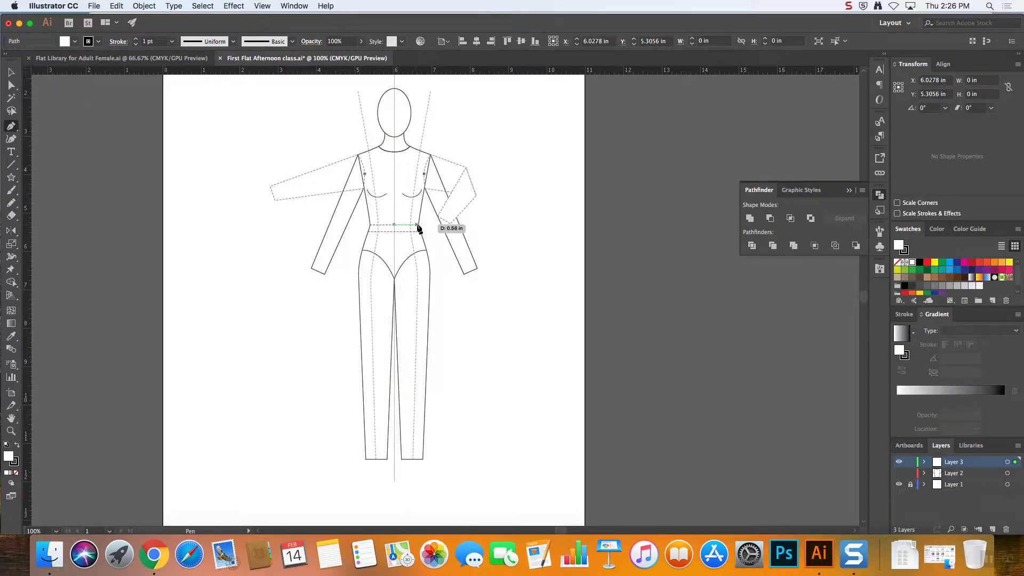
click(429, 266)
drag(430, 292, 433, 290)
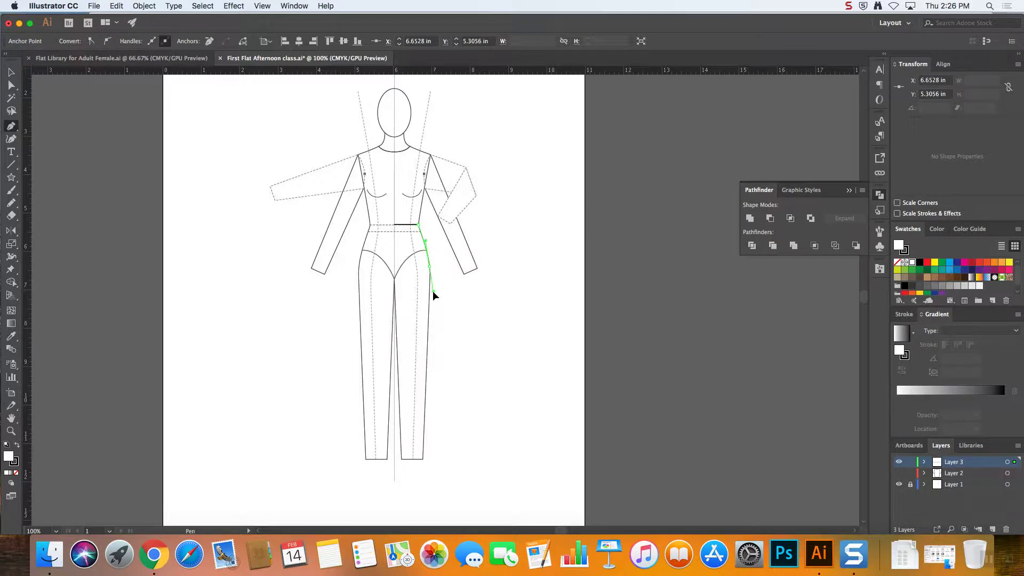
click(422, 459)
click(401, 459)
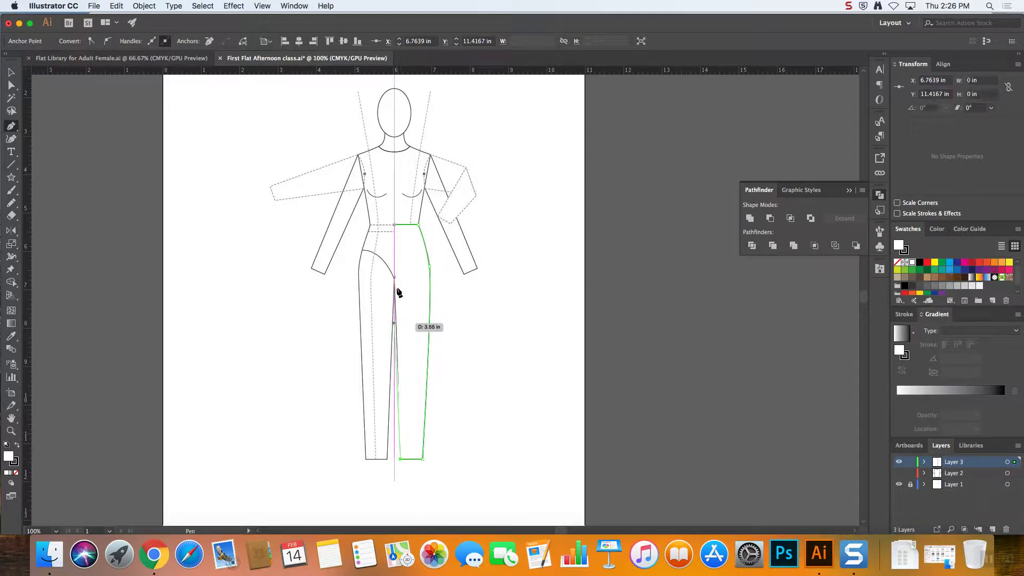
click(395, 277)
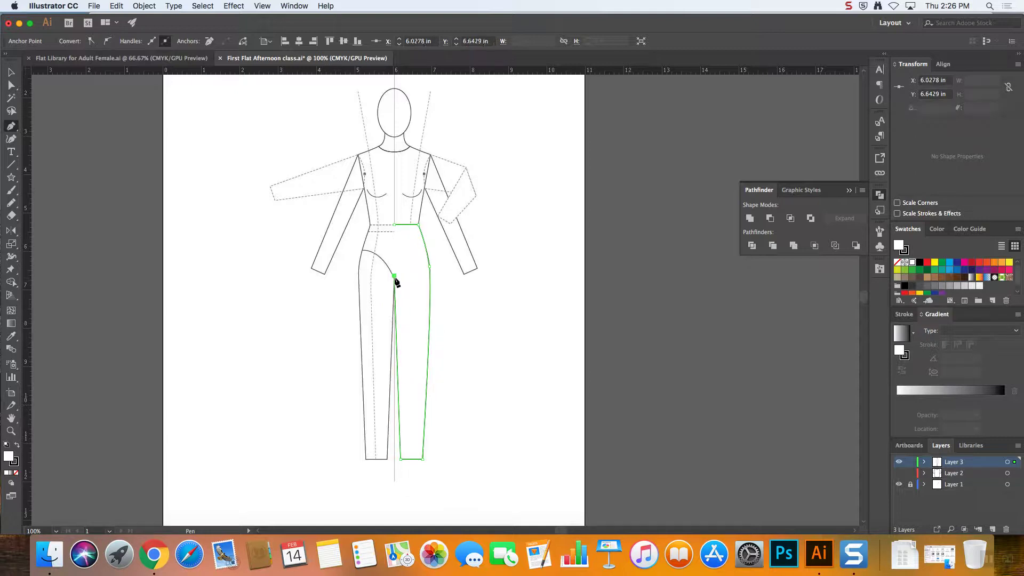
click(394, 224)
click(12, 72)
click(491, 276)
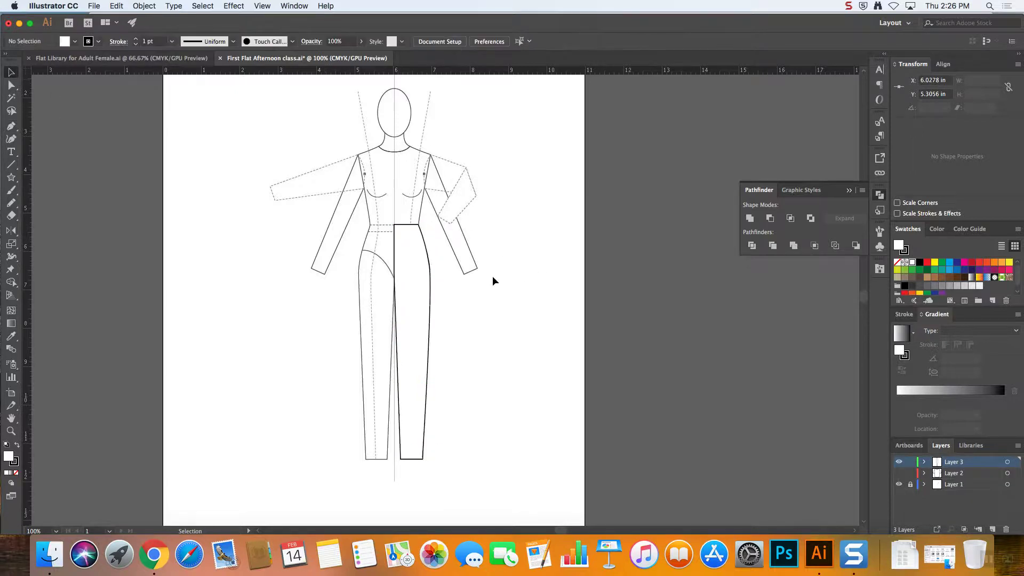
- Reflect a copy of the pants half across the vertical axis at the figure's center line to complete the pants
click(408, 257)
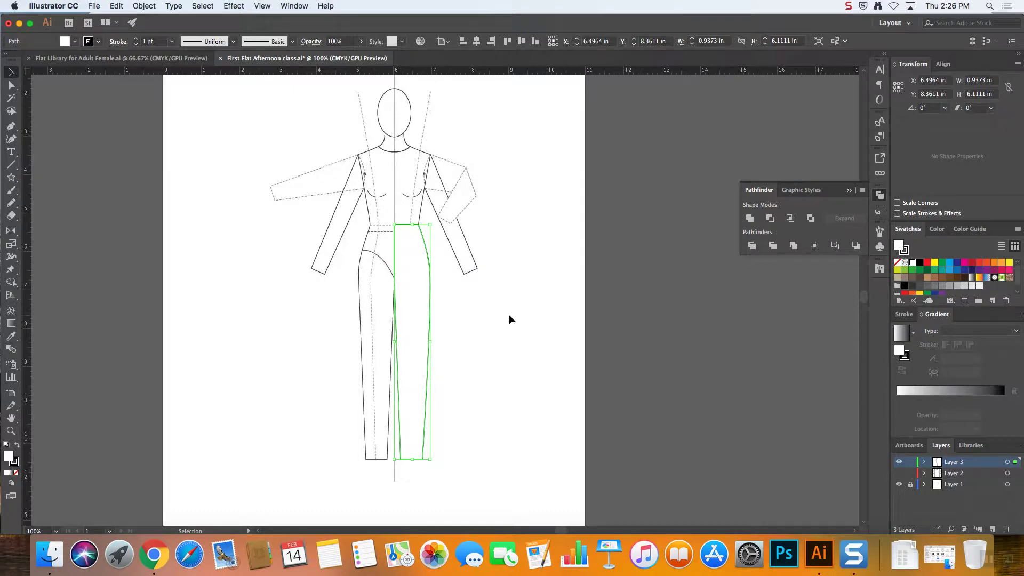
click(8, 231)
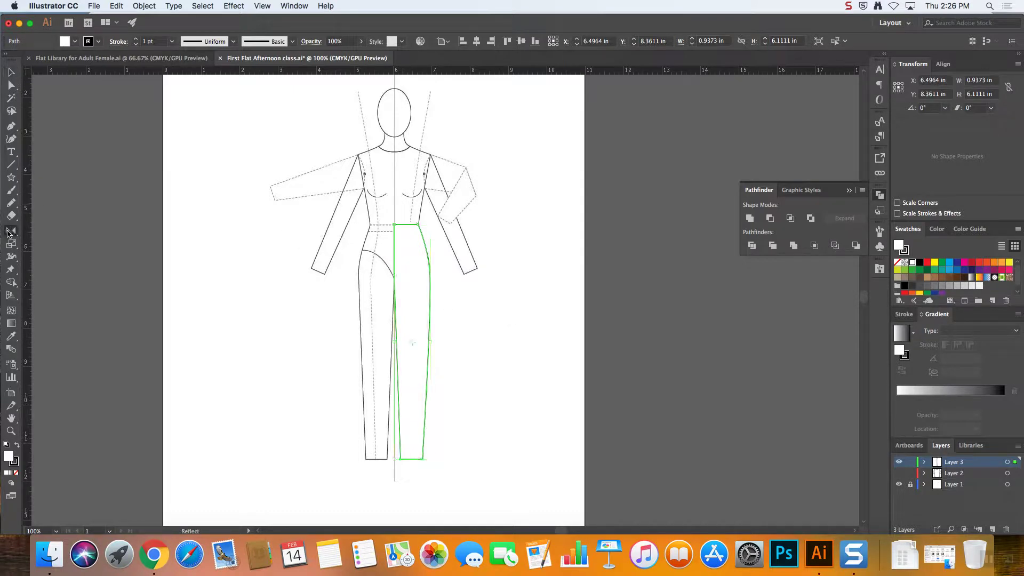
click(7, 231)
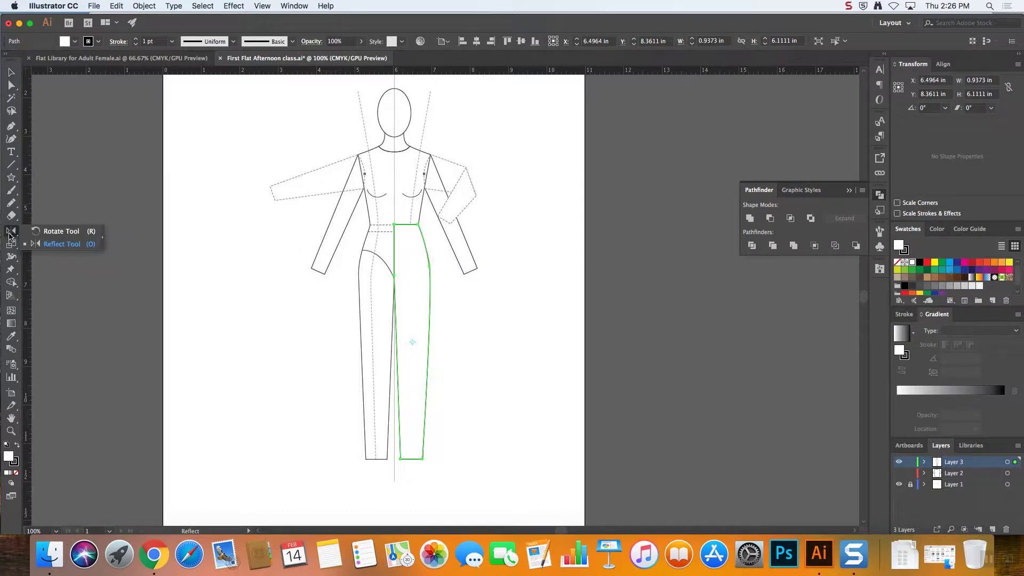
click(57, 230)
click(11, 233)
click(35, 244)
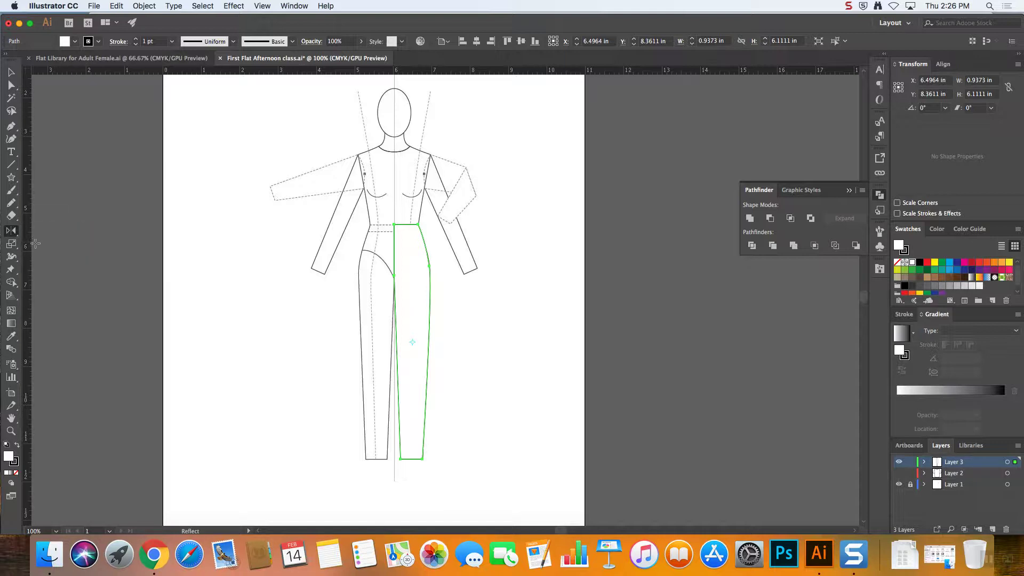
alt+click(394, 244)
click(793, 264)
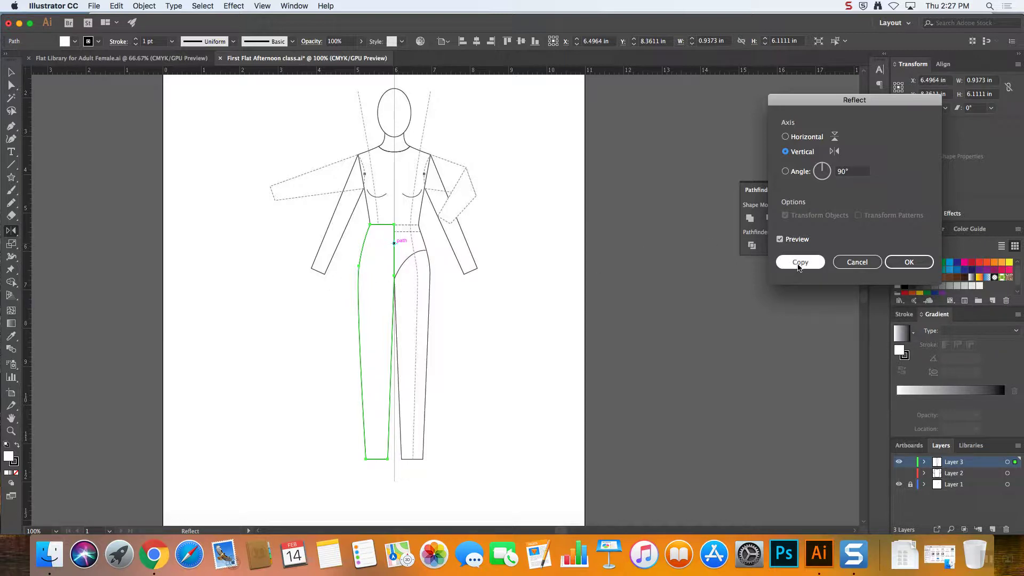
click(780, 240)
click(780, 239)
click(780, 239)
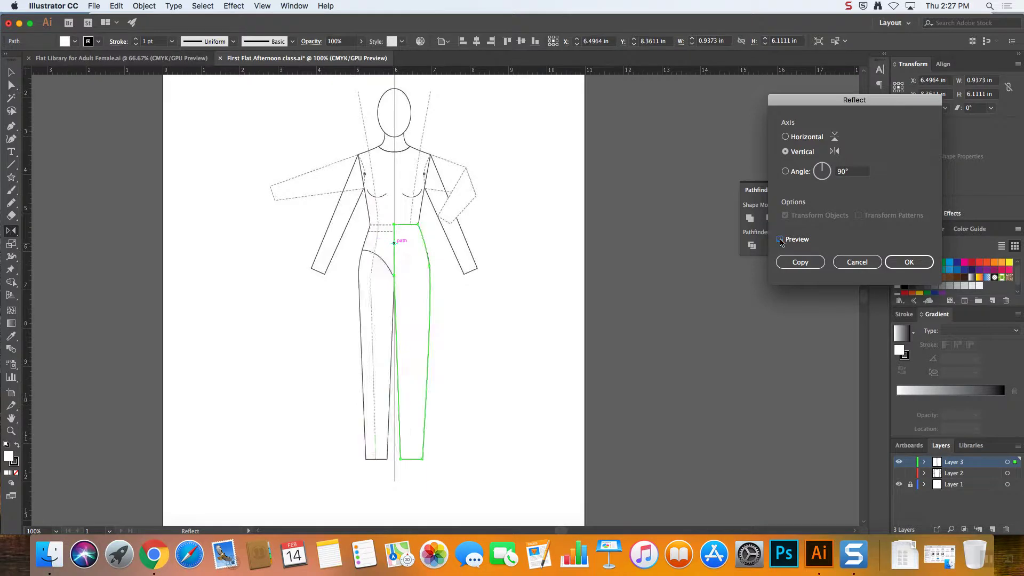
click(780, 240)
click(799, 263)
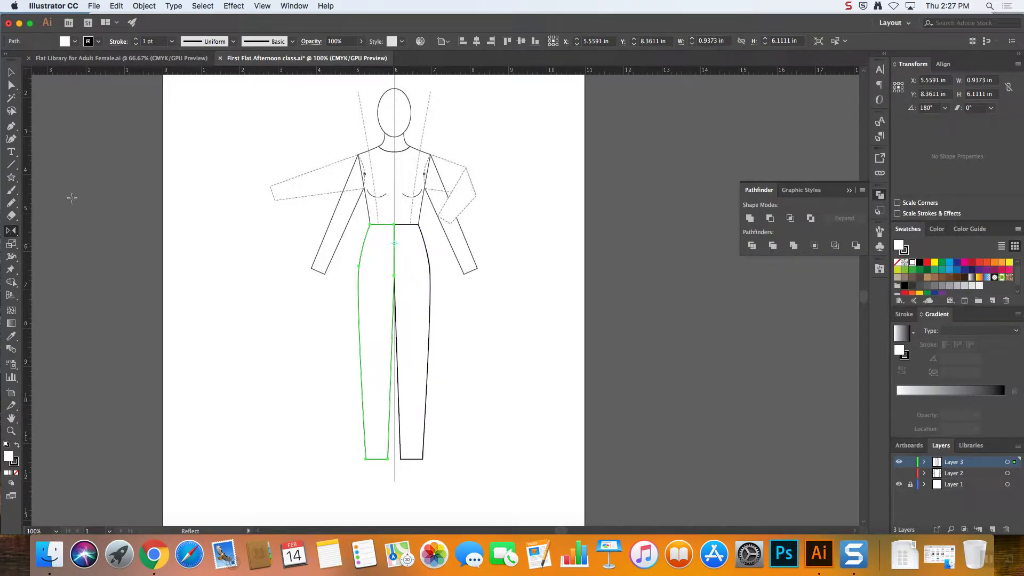
click(11, 72)
click(567, 244)
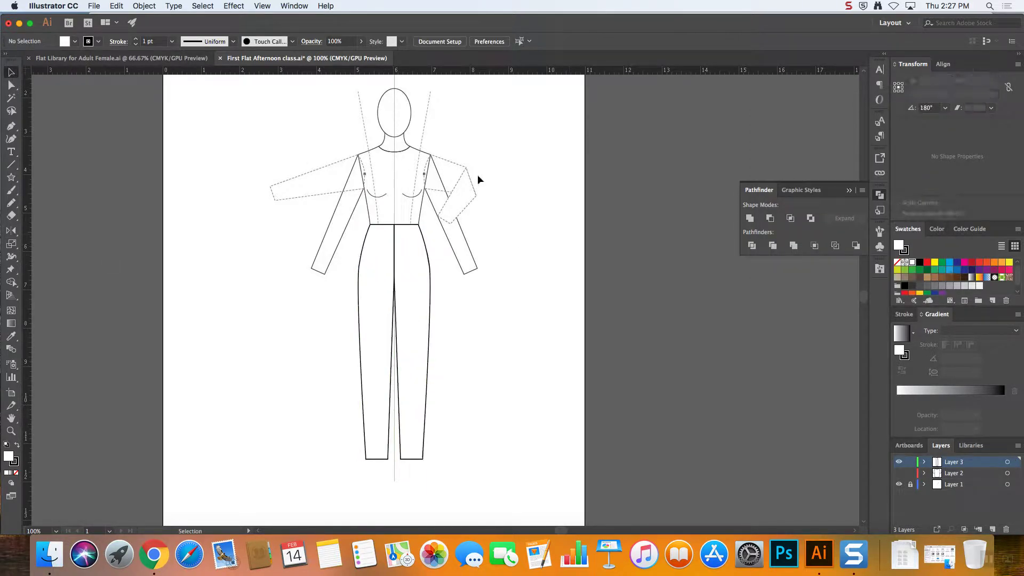
- Show Layer 2 again and move Layer 3 beneath it so the shirt overlaps the pants
click(899, 473)
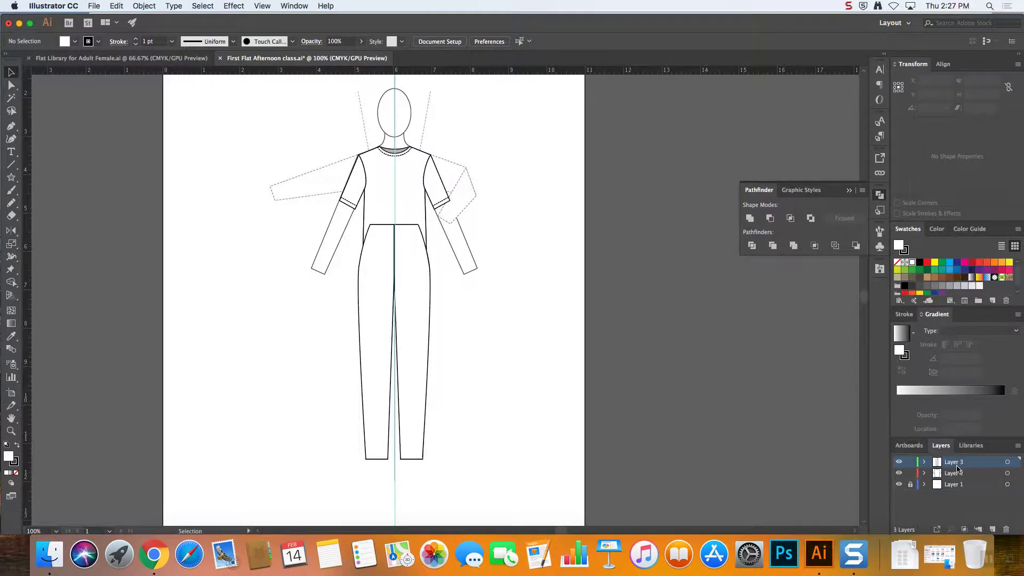
drag(953, 462, 959, 478)
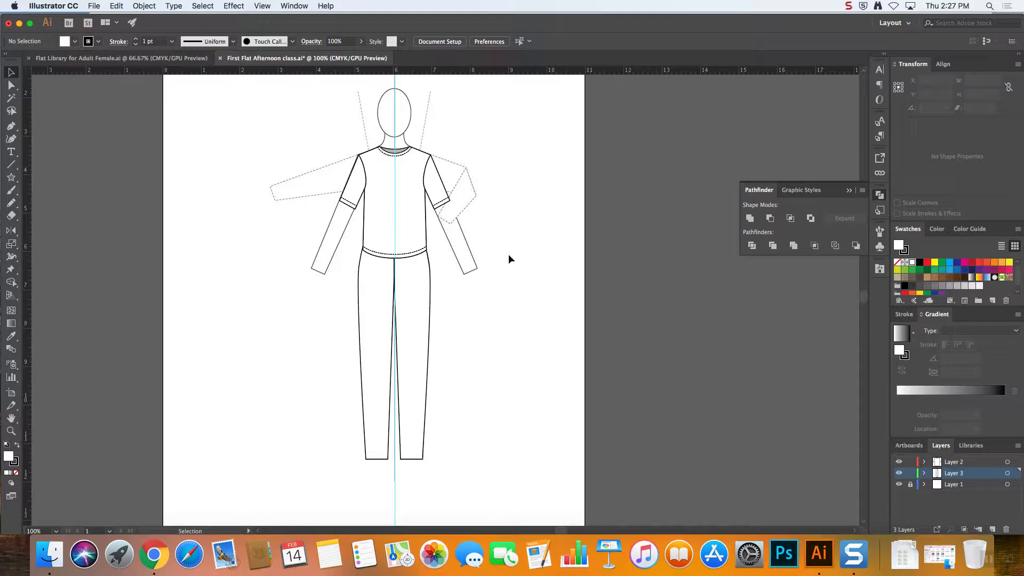
- Collapse the Pathfinder panel and delete the dashed stitch line around the T-shirt's front neckline
key(super+equal)
key(super+equal)
key(super+equal)
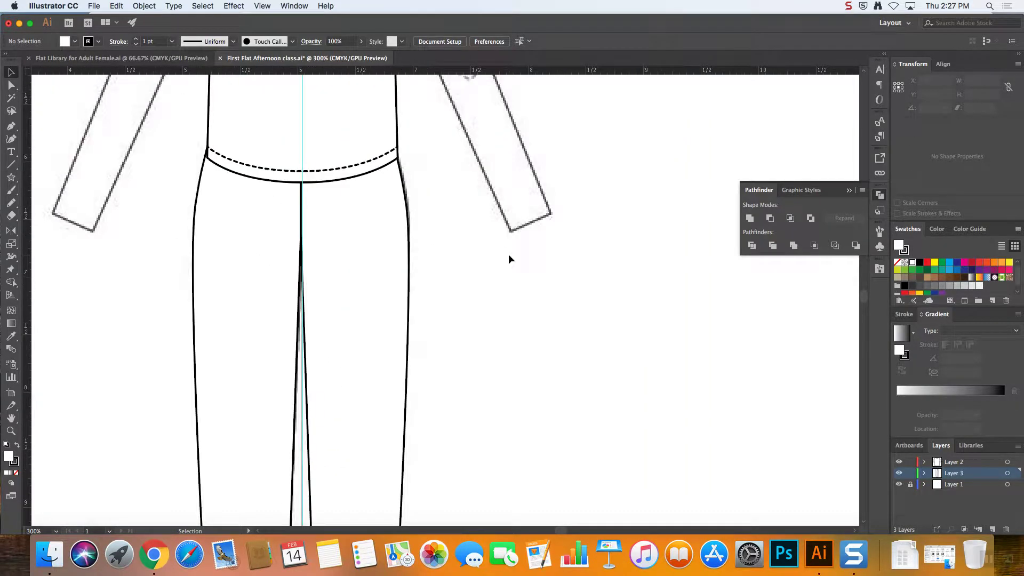
click(849, 191)
scroll(867, 297, up, 10)
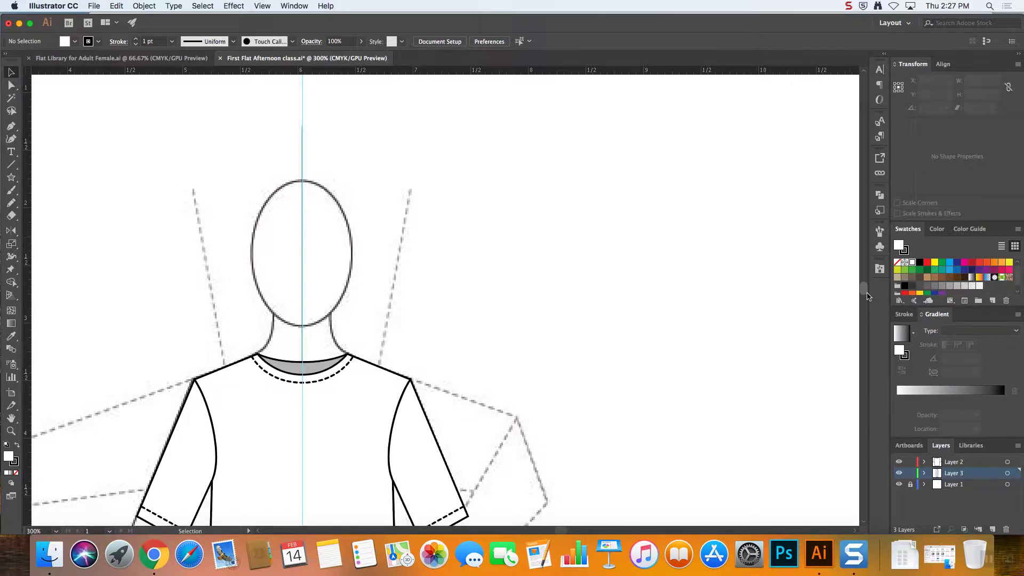
scroll(561, 529, left, 10)
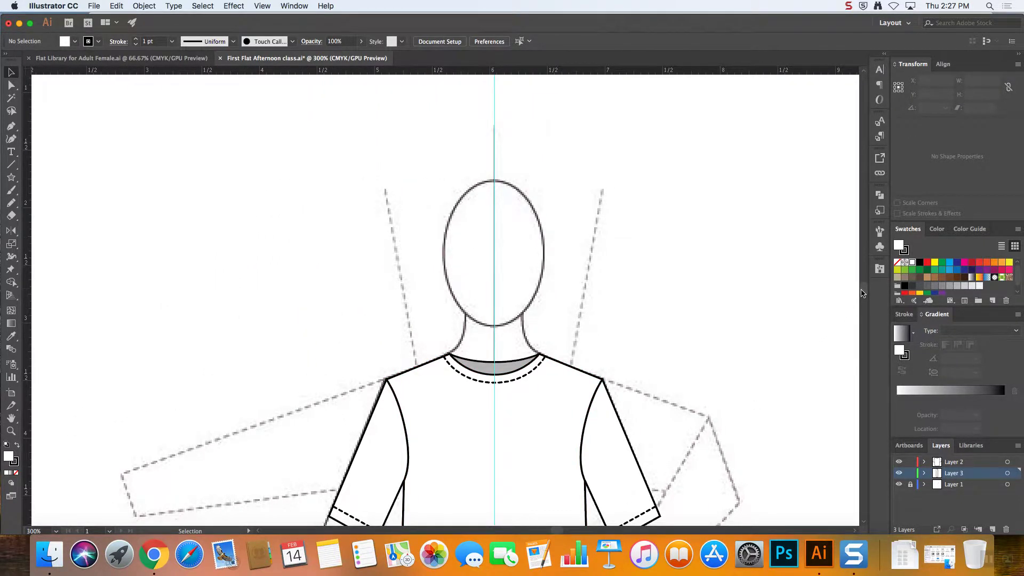
scroll(862, 293, down, 5)
click(498, 239)
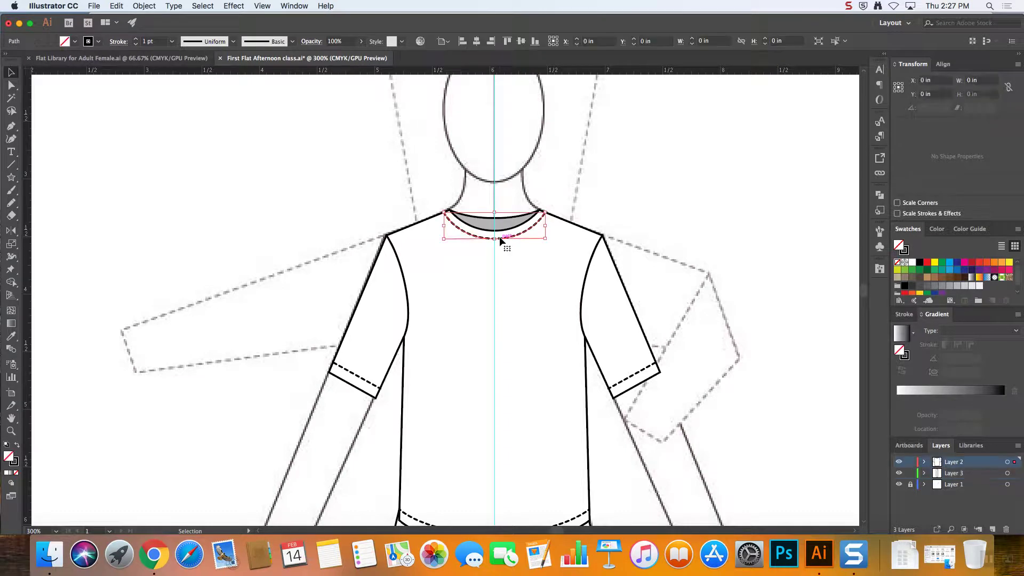
key(Delete)
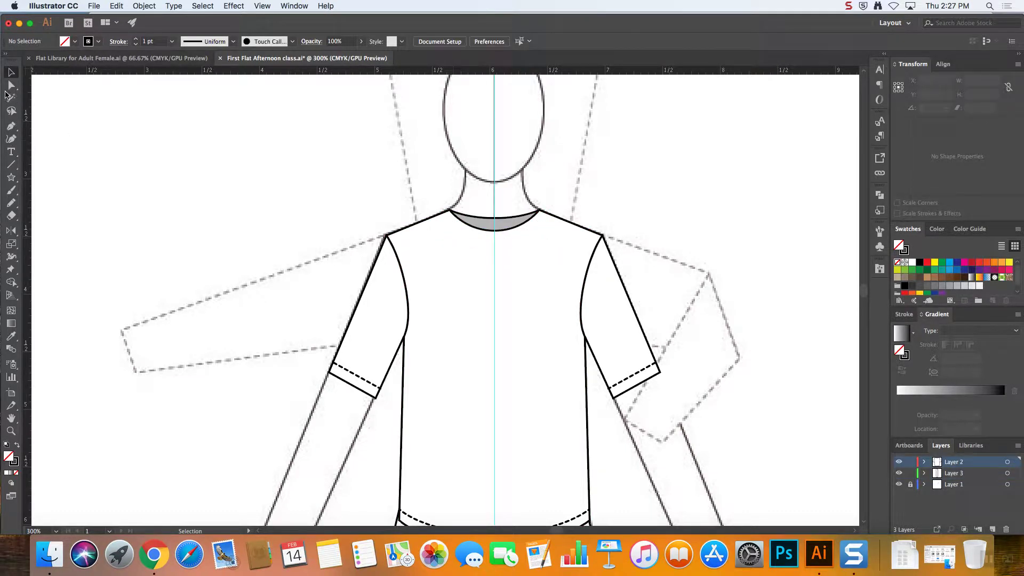
- Draw a placket at the center front neckline from two dashed vertical lines about 0.92 in long and a bottom line about 0.16 in long
click(10, 165)
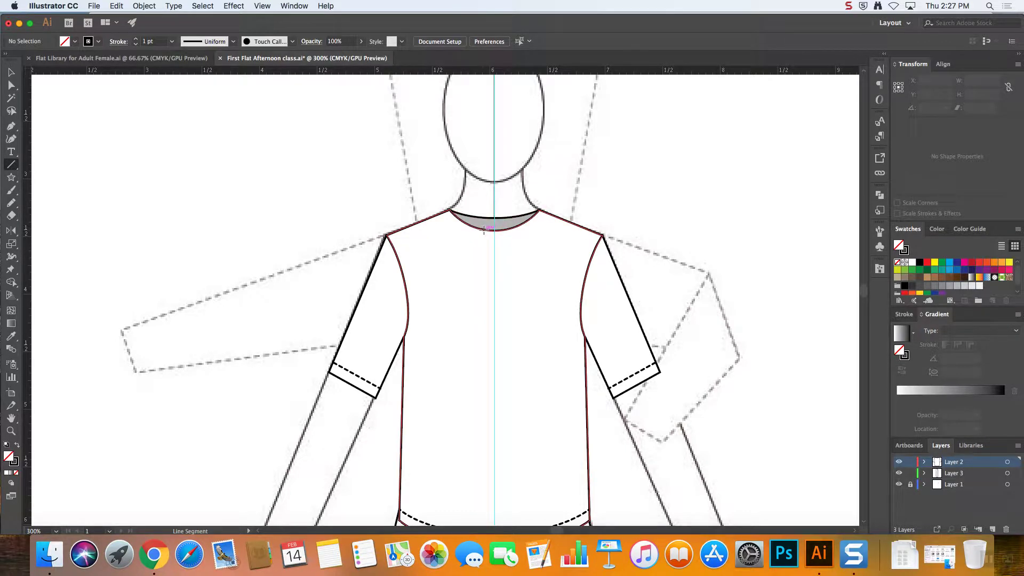
drag(484, 229, 481, 336)
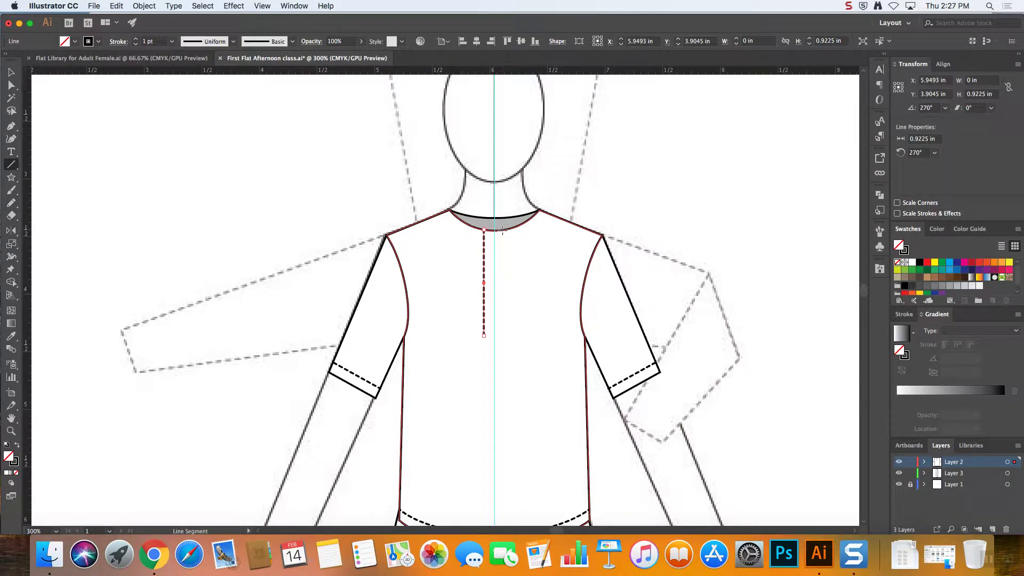
drag(502, 230, 501, 336)
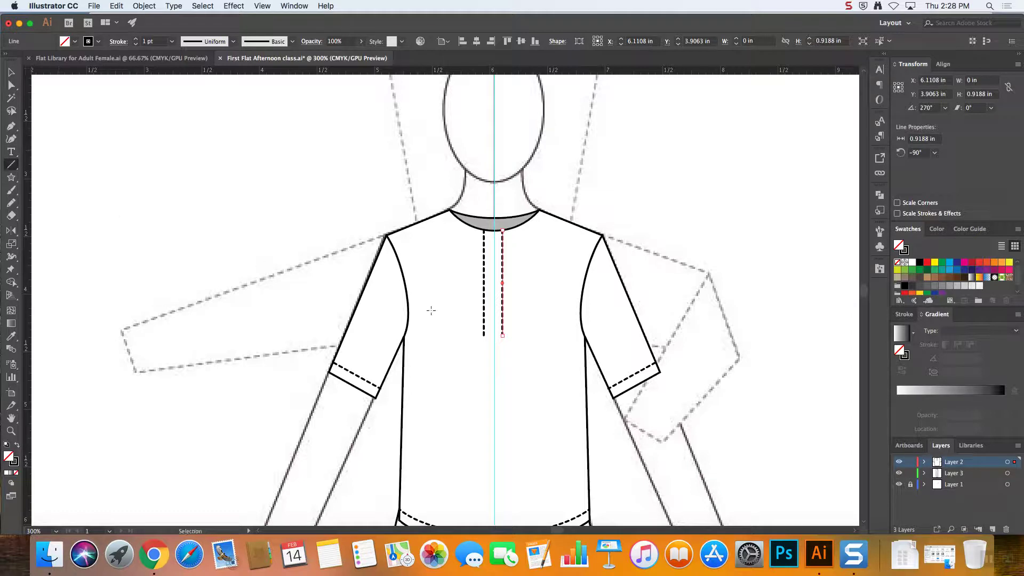
drag(483, 335, 502, 335)
click(10, 72)
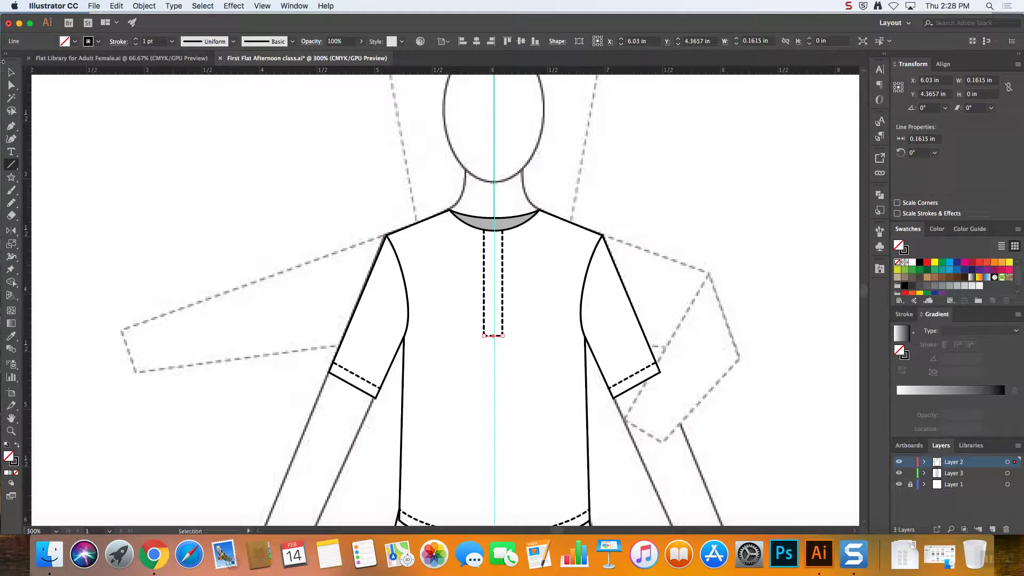
click(283, 149)
- Turn off the dashed stroke on the placket's left vertical line so it is solid
scroll(499, 304, right, 1)
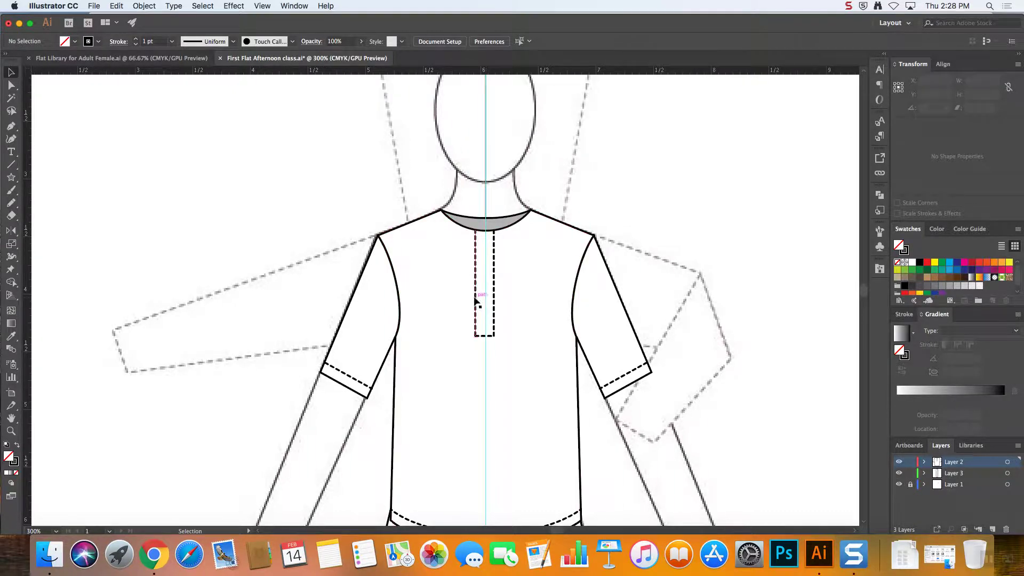
click(485, 302)
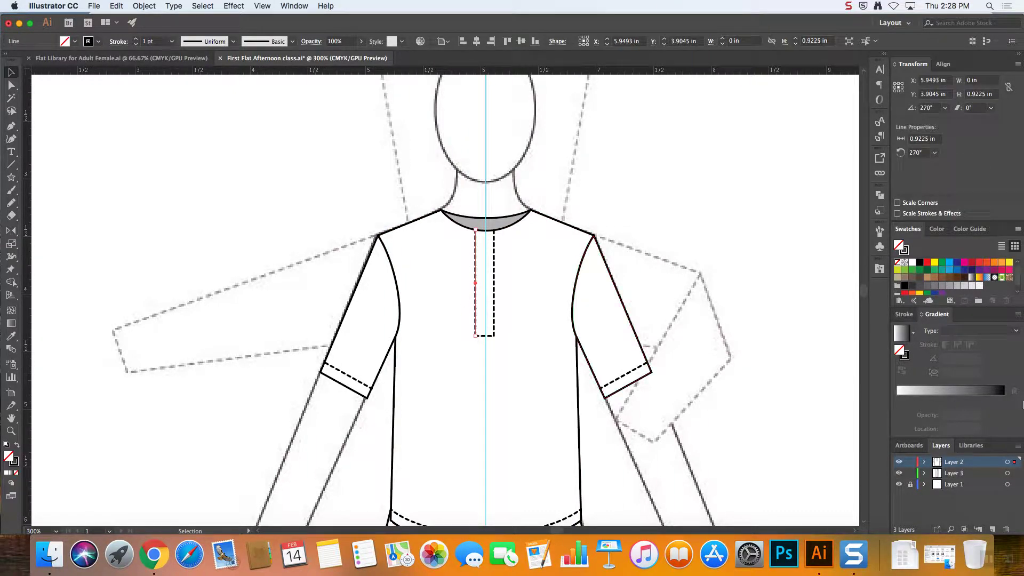
click(903, 315)
click(897, 418)
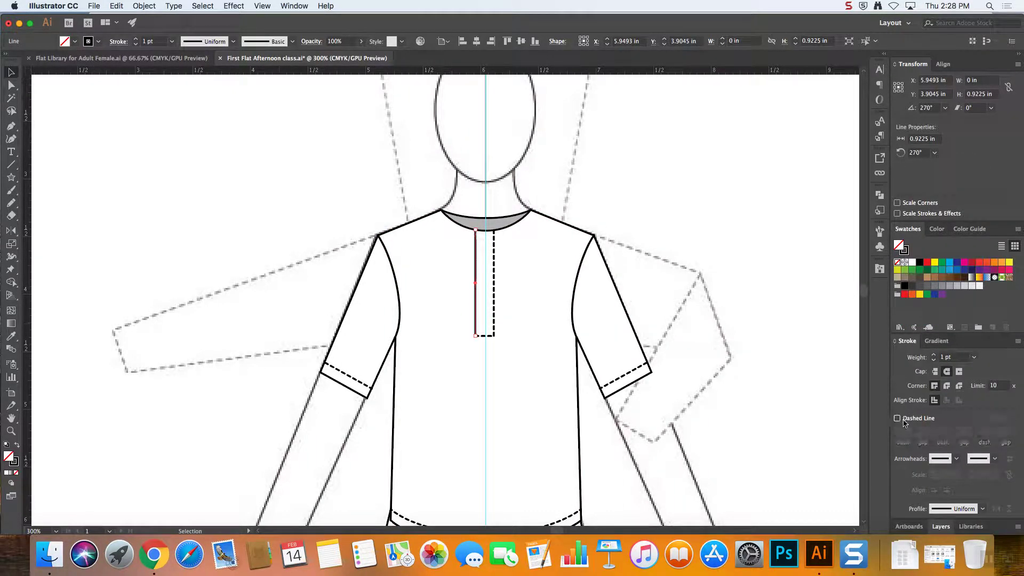
click(695, 144)
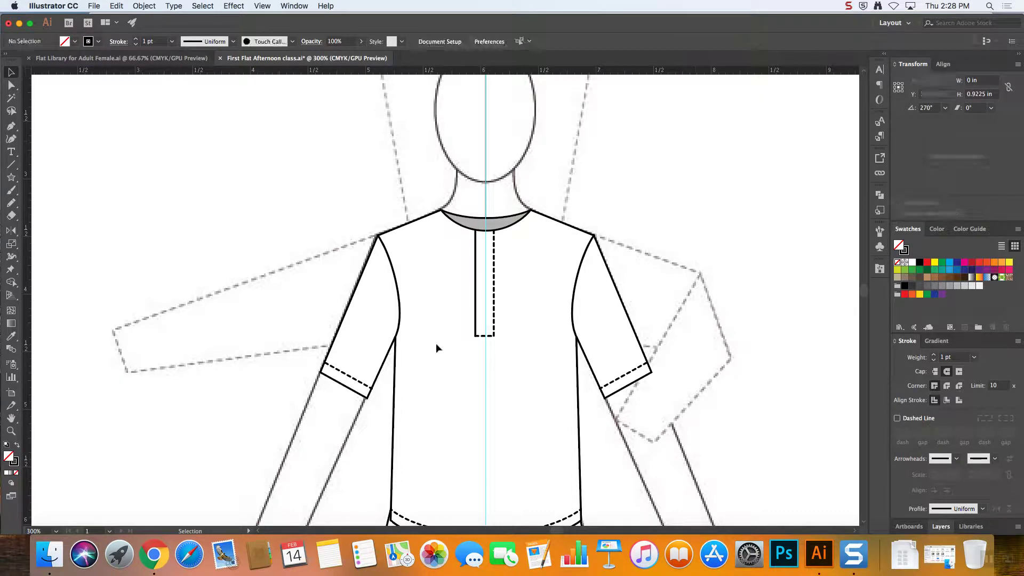
- Set the stroke weight of the placket's dashed vertical line and dashed bottom line to 0.5 pt
click(494, 320)
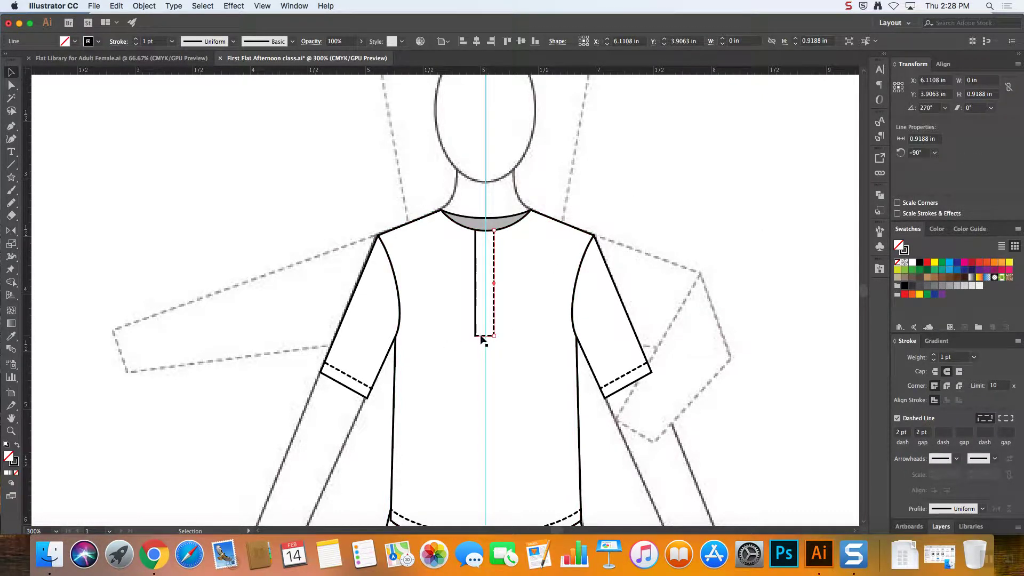
shift+click(482, 335)
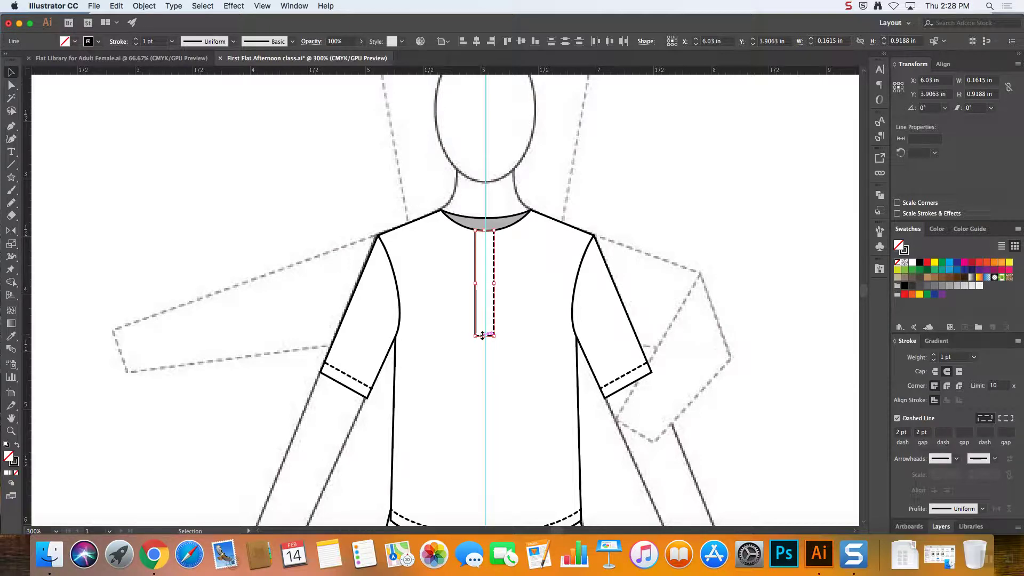
click(496, 315)
click(494, 318)
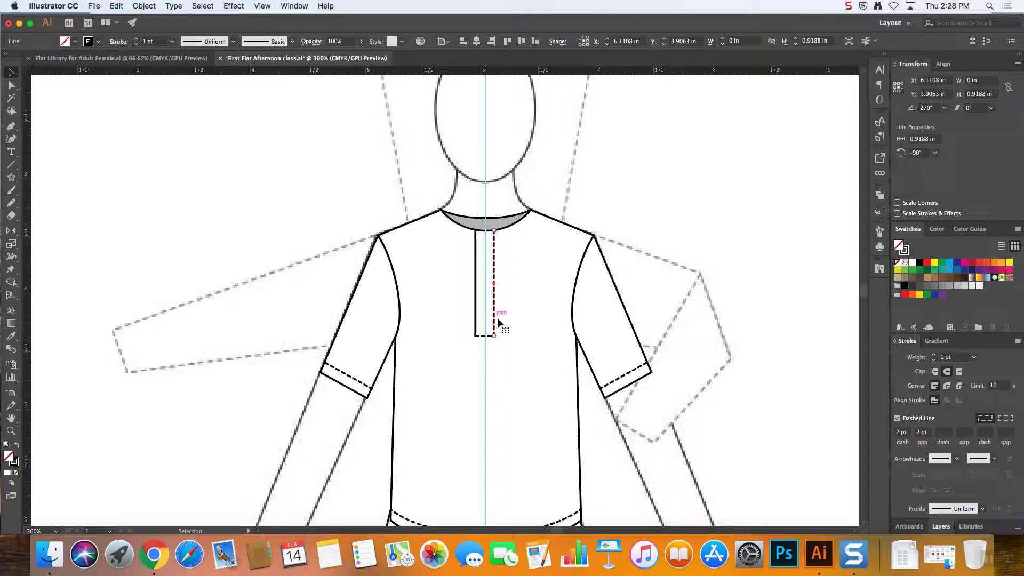
click(172, 42)
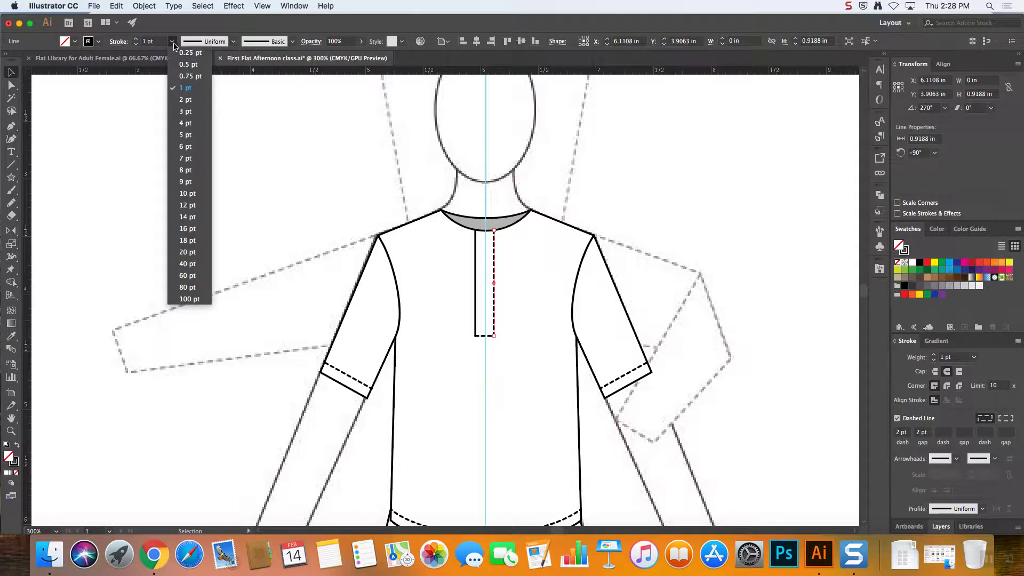
click(191, 67)
click(458, 365)
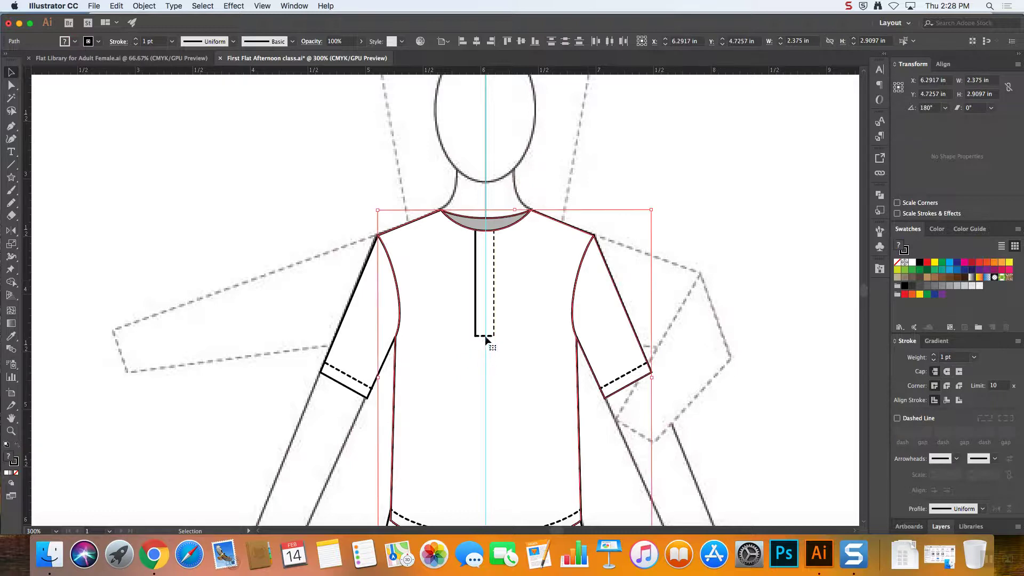
click(487, 336)
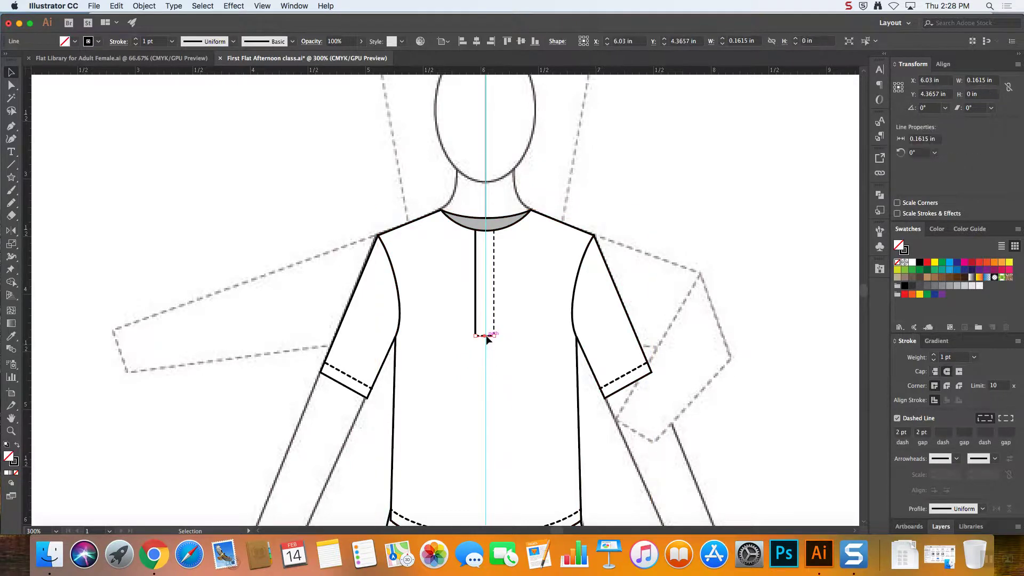
click(171, 42)
click(190, 65)
- Set the dashed stitch lines on both sleeve hems and the shirt's bottom hem to a 0.5 pt stroke
click(627, 372)
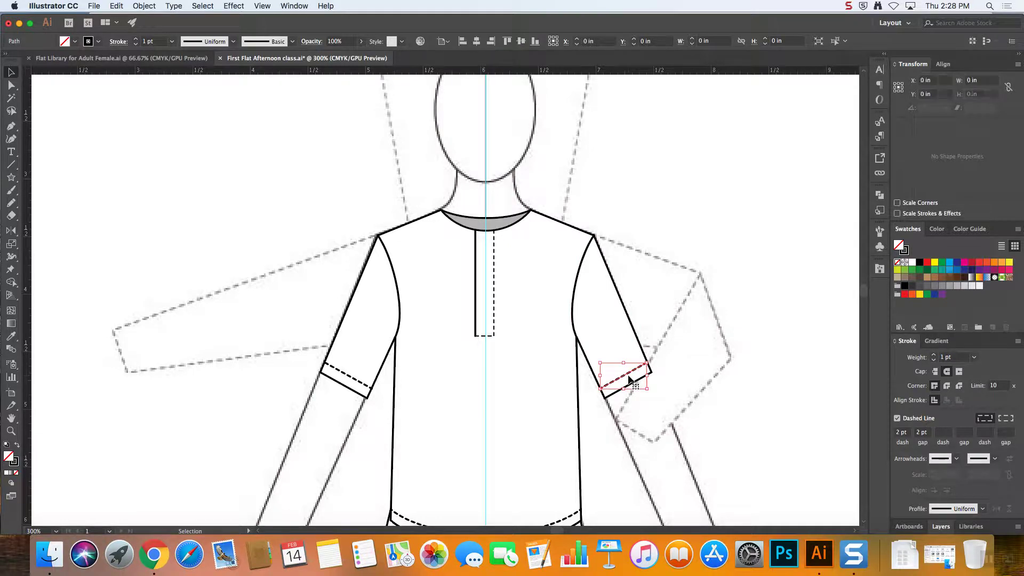
shift+click(579, 513)
shift+click(344, 374)
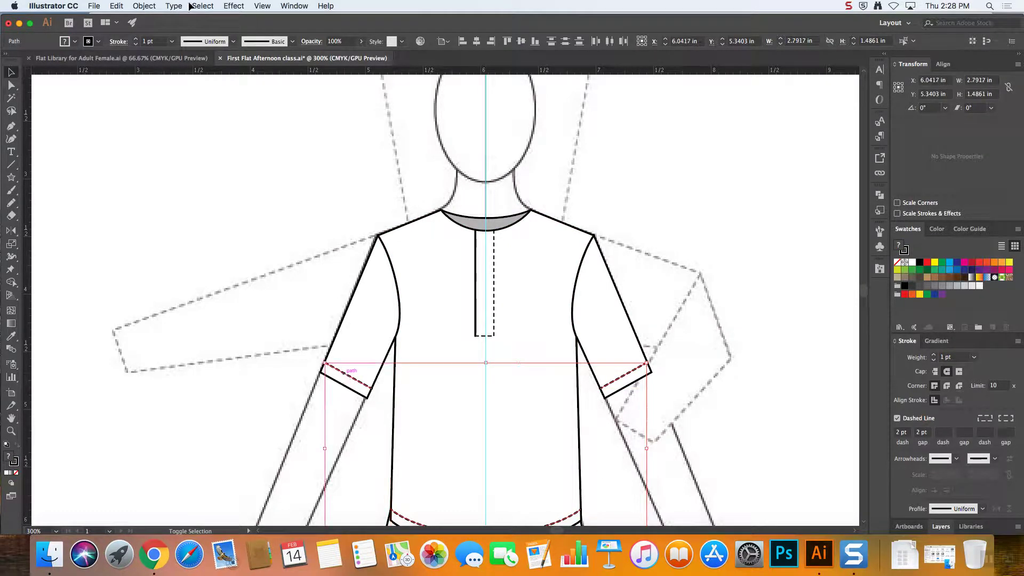
click(172, 41)
click(194, 68)
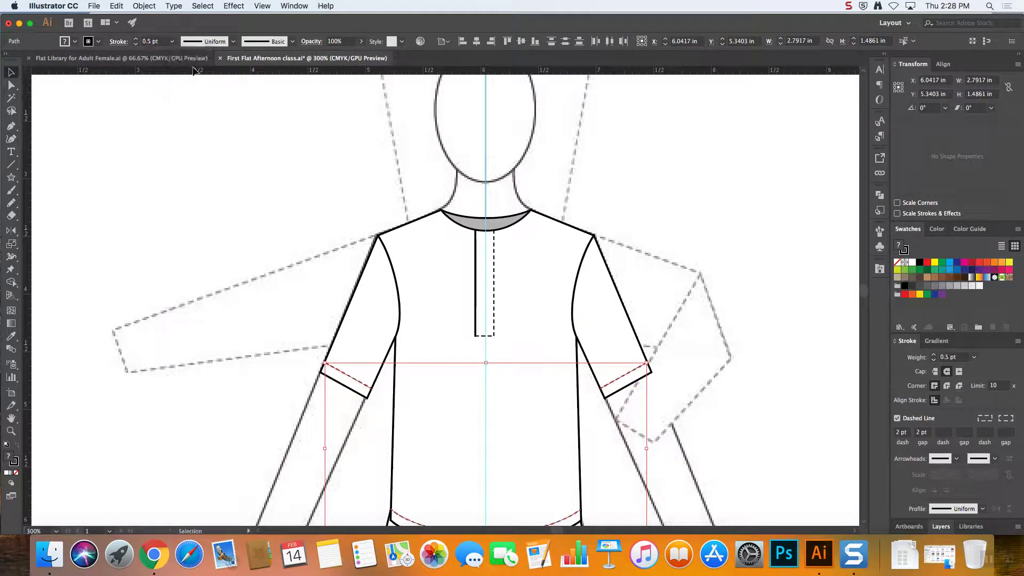
click(660, 194)
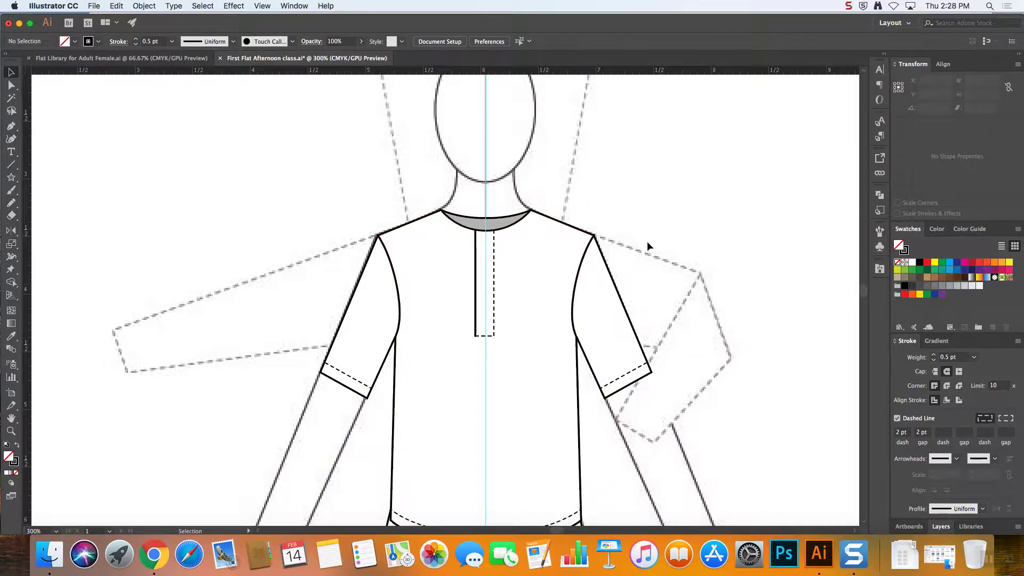
- Draw a circular button about 0.11 in across at the top of the placket, just below the neckline
key(super+minus)
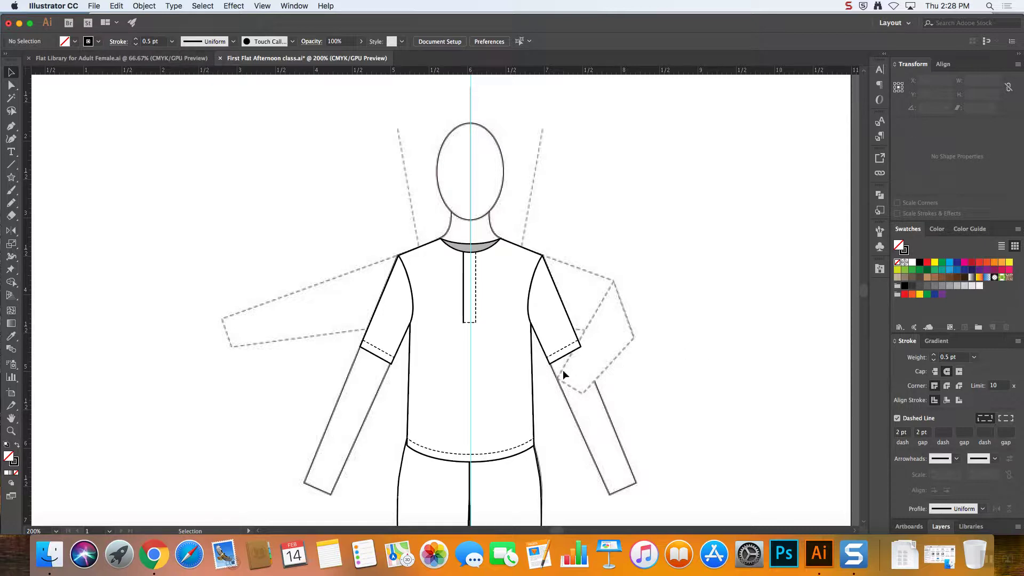
click(536, 337)
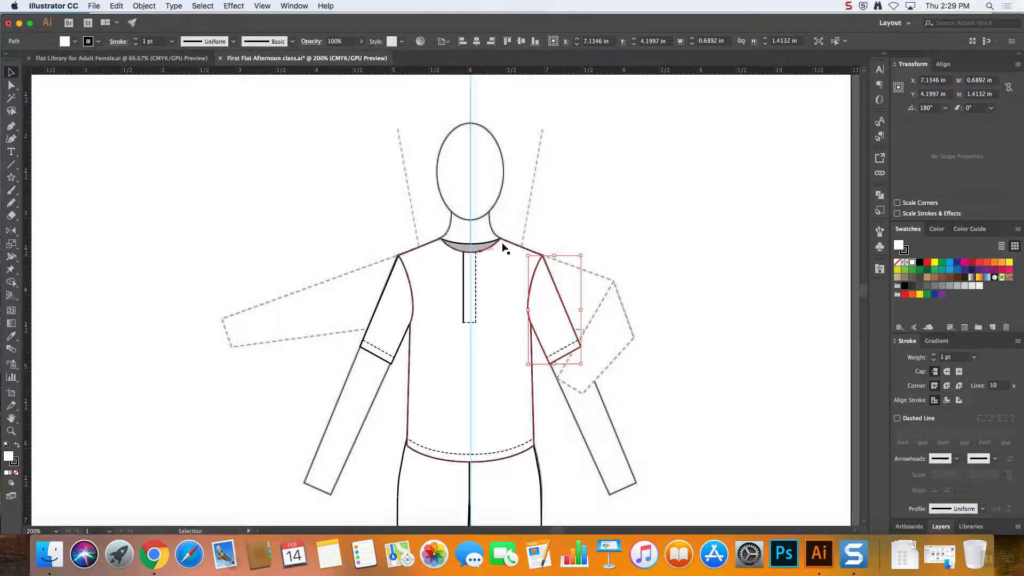
key(super)
key(super+equal)
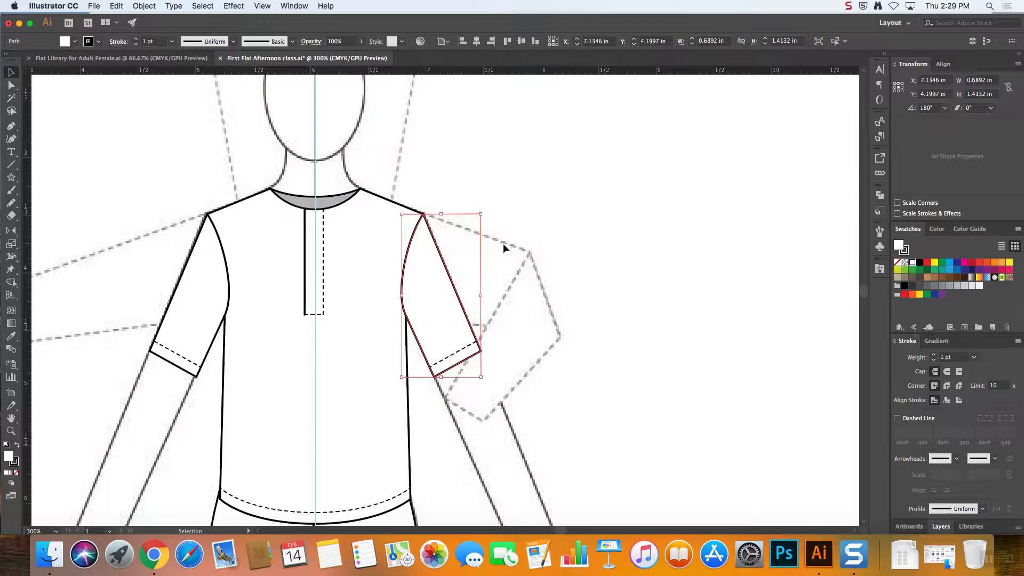
click(503, 243)
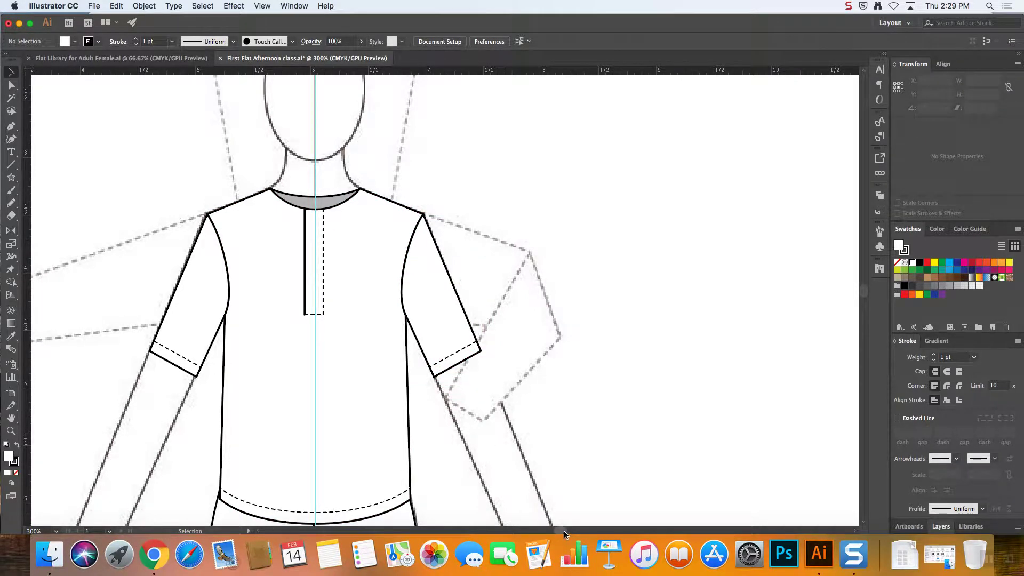
drag(564, 530, 558, 529)
key(super+equal)
key(super+equal)
key(super+equal)
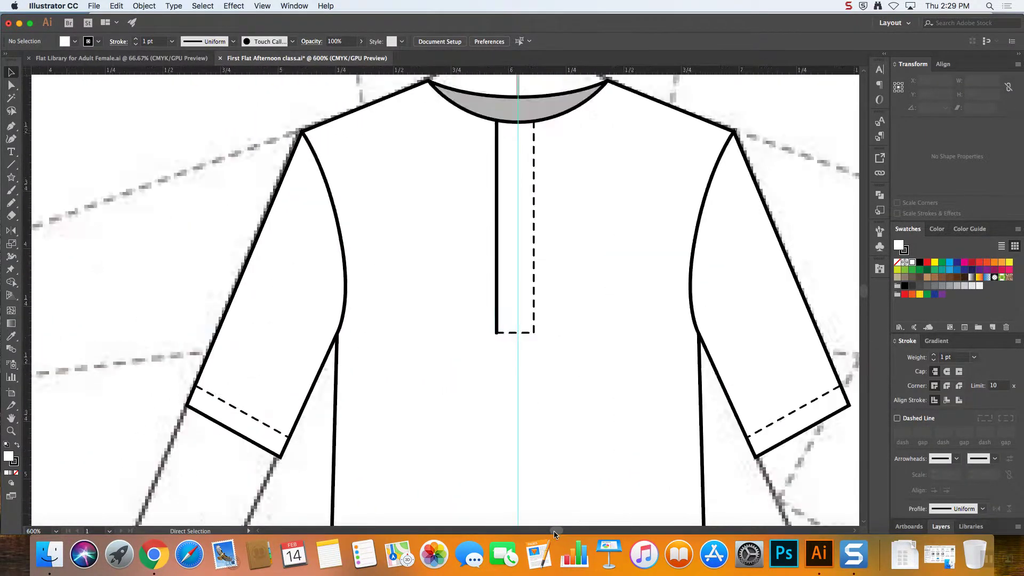
scroll(480, 128, up, 5)
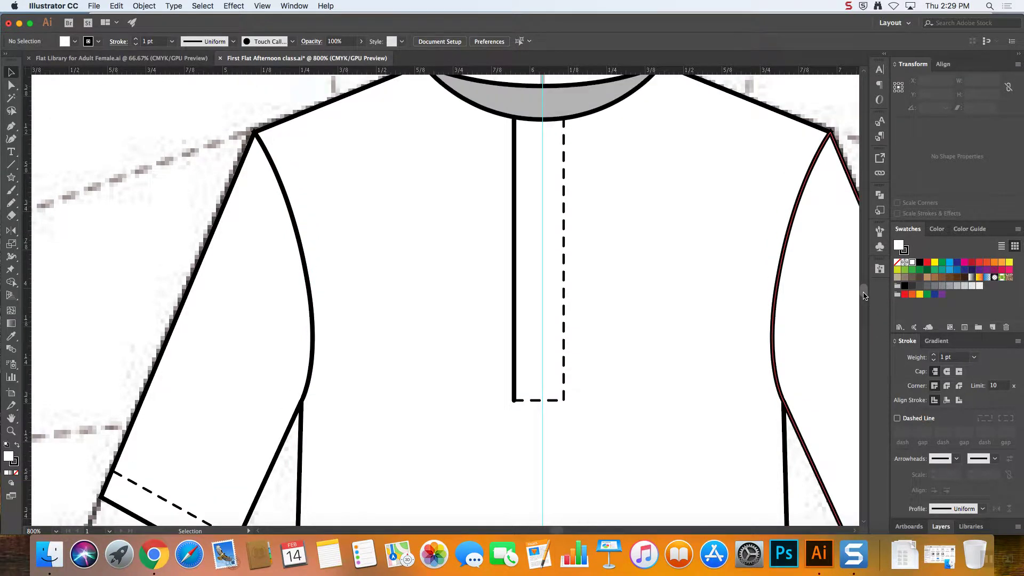
click(13, 168)
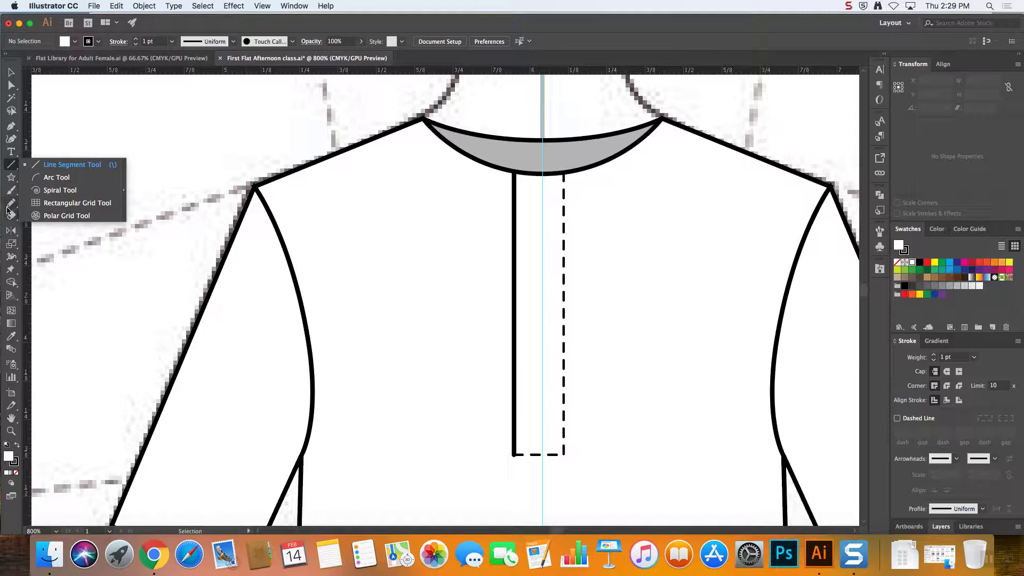
click(11, 177)
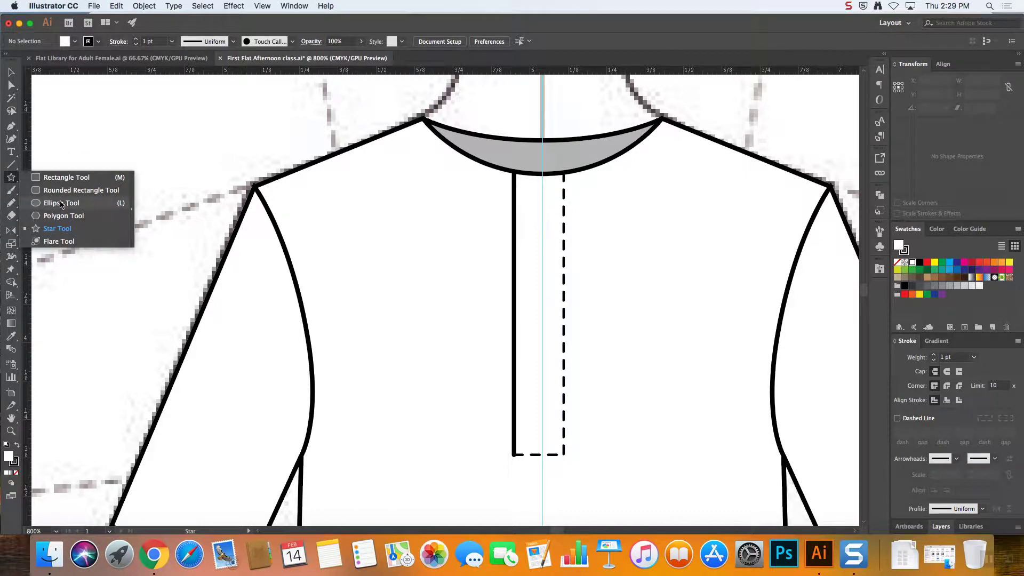
click(61, 203)
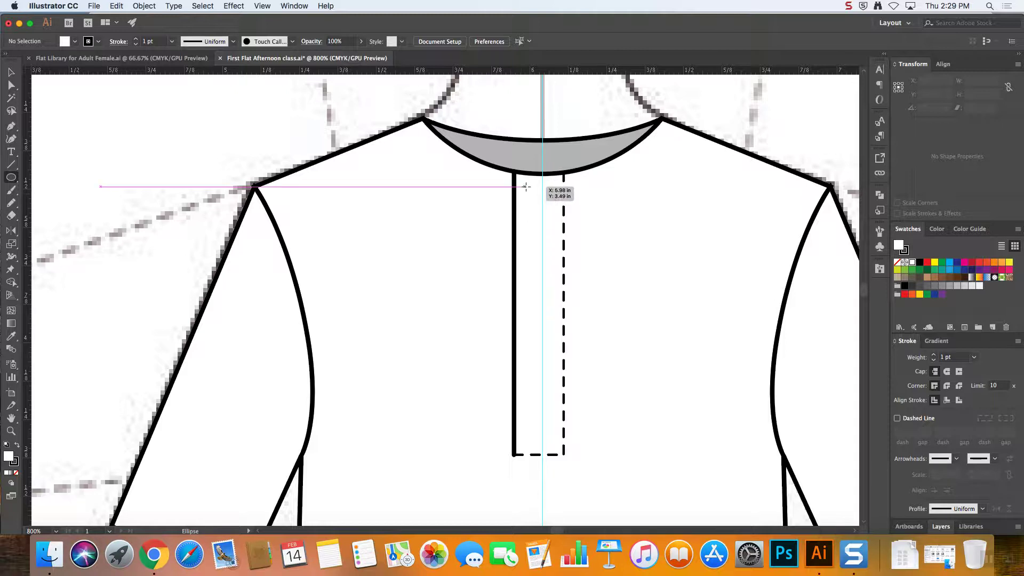
drag(526, 187, 561, 220)
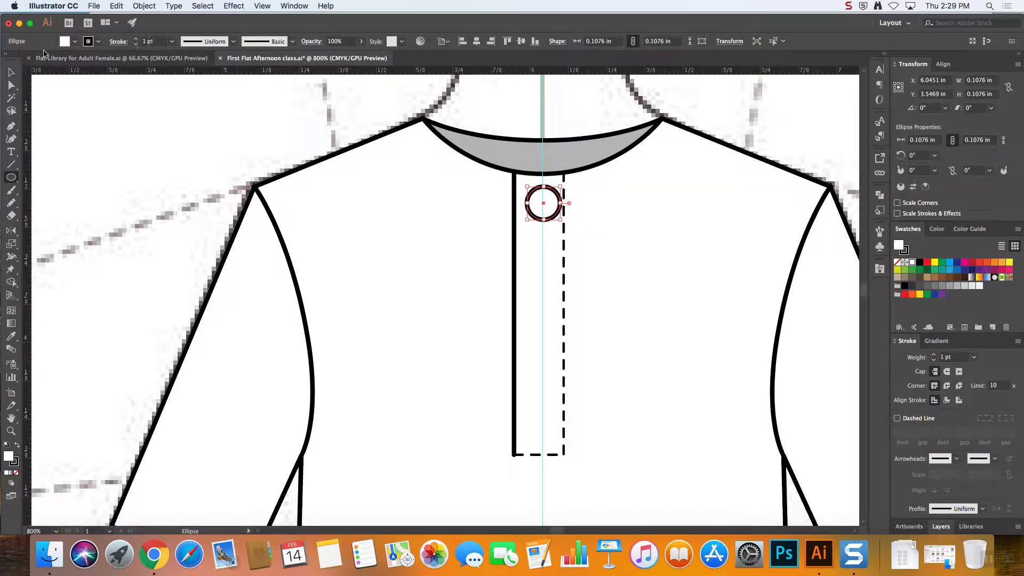
- Shrink the button circle to about 0.08 in across and center it between the placket's two vertical lines
click(11, 71)
key(Left)
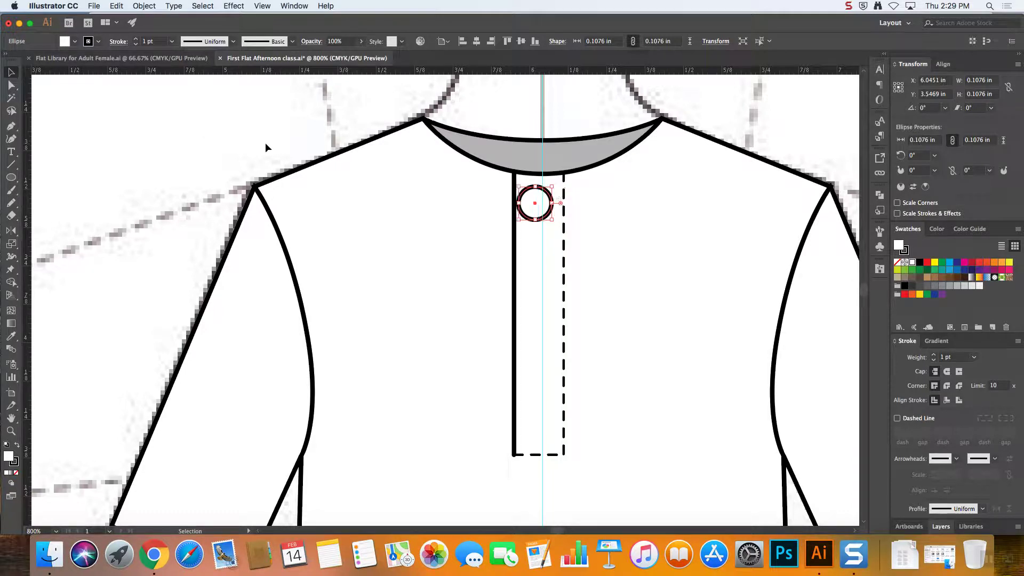
key(Up)
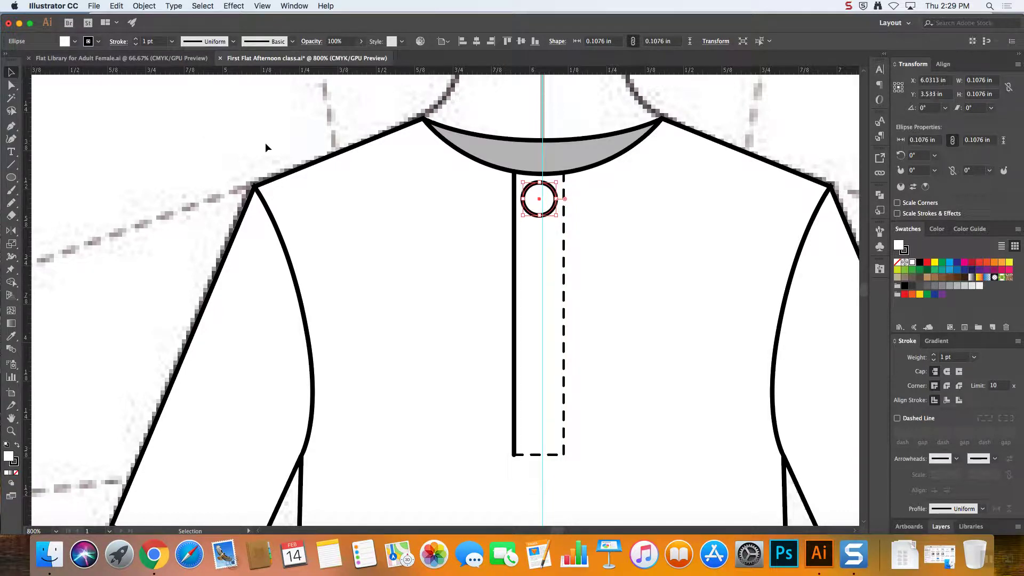
drag(556, 216, 539, 208)
key(Up)
key(Left)
key(Down)
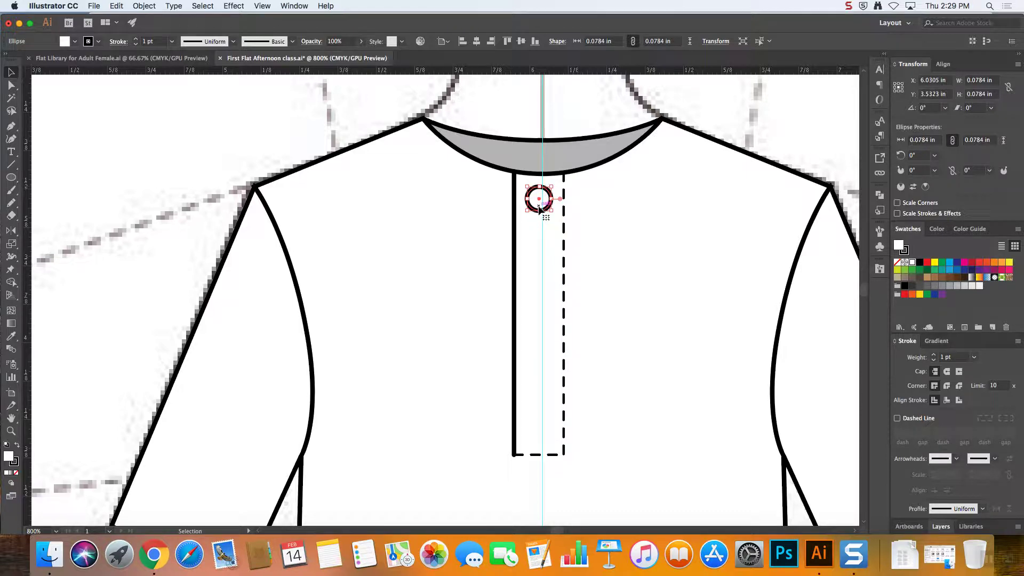
- Draw a 45° diagonal line about 0.043 in long inside the button circle
key(super+equal)
key(super+equal)
key(super+equal)
key(super+equal)
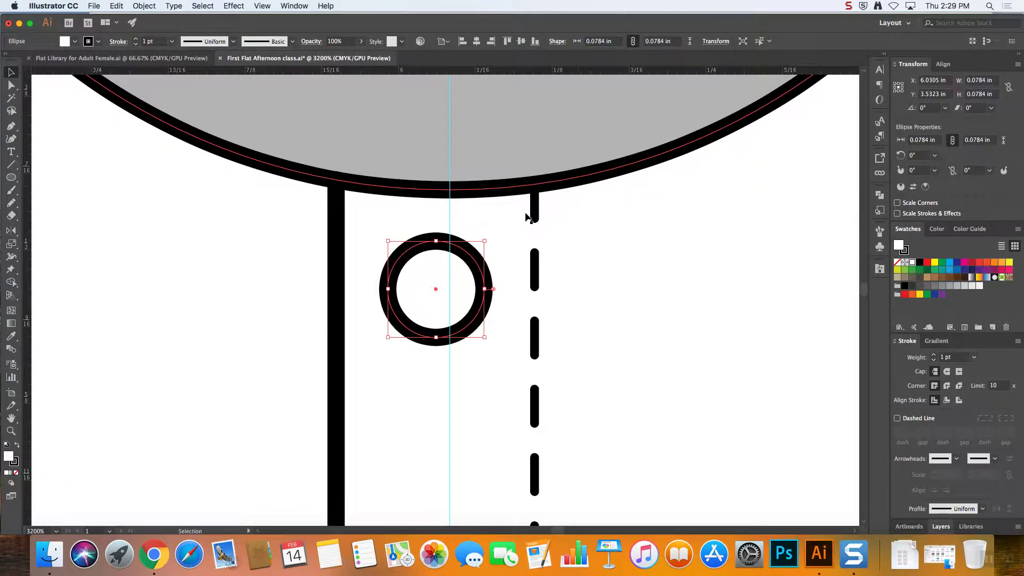
click(11, 165)
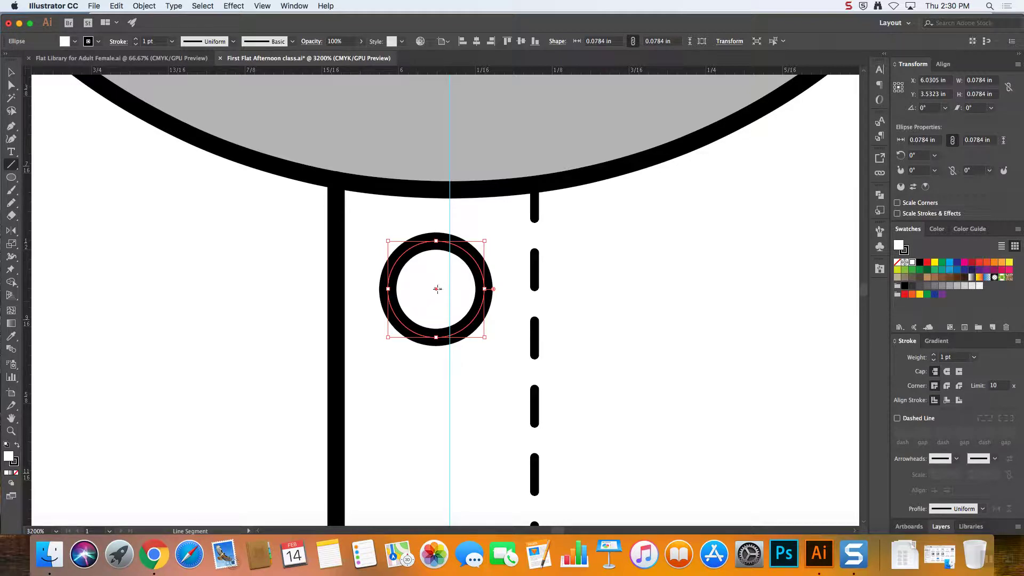
drag(412, 310, 454, 277)
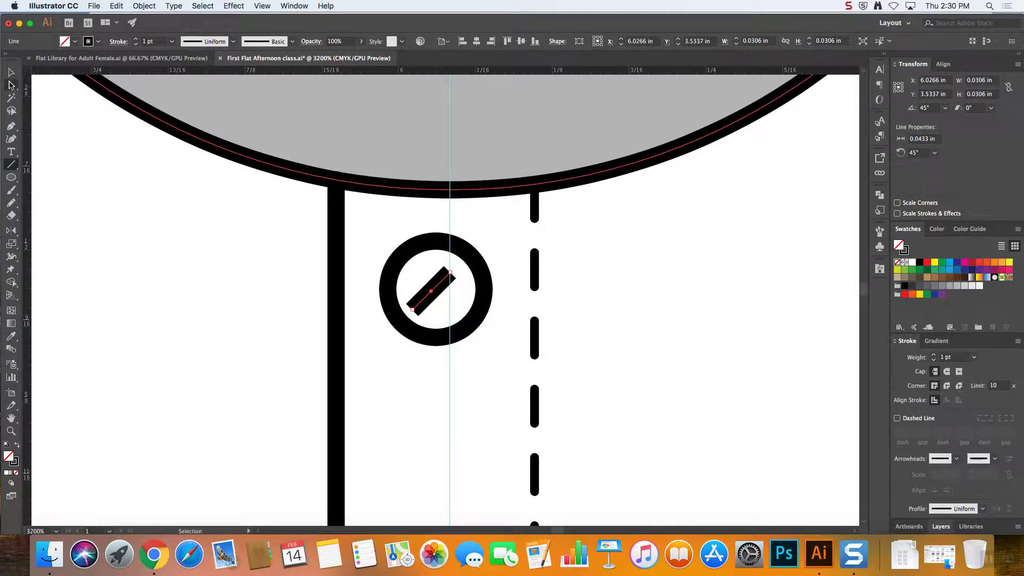
- Move the diagonal line slightly down inside the button and select it together with the button circle
click(11, 71)
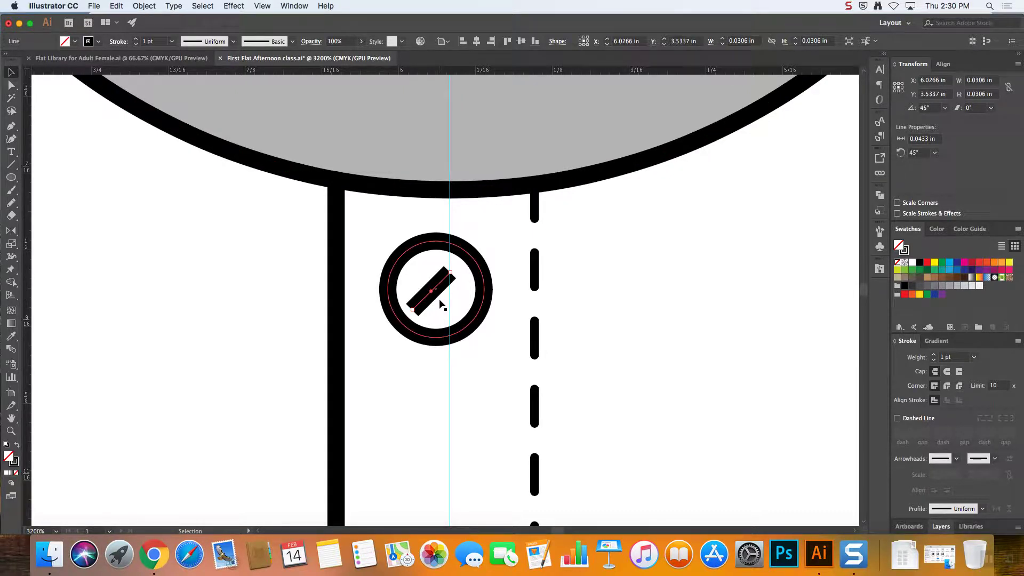
drag(440, 304, 441, 322)
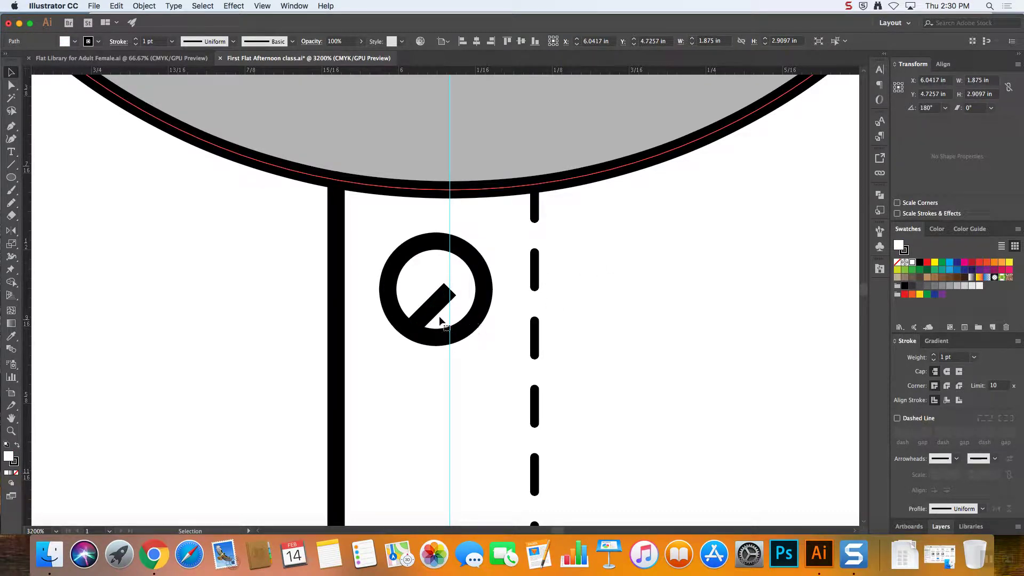
click(426, 312)
shift+click(478, 264)
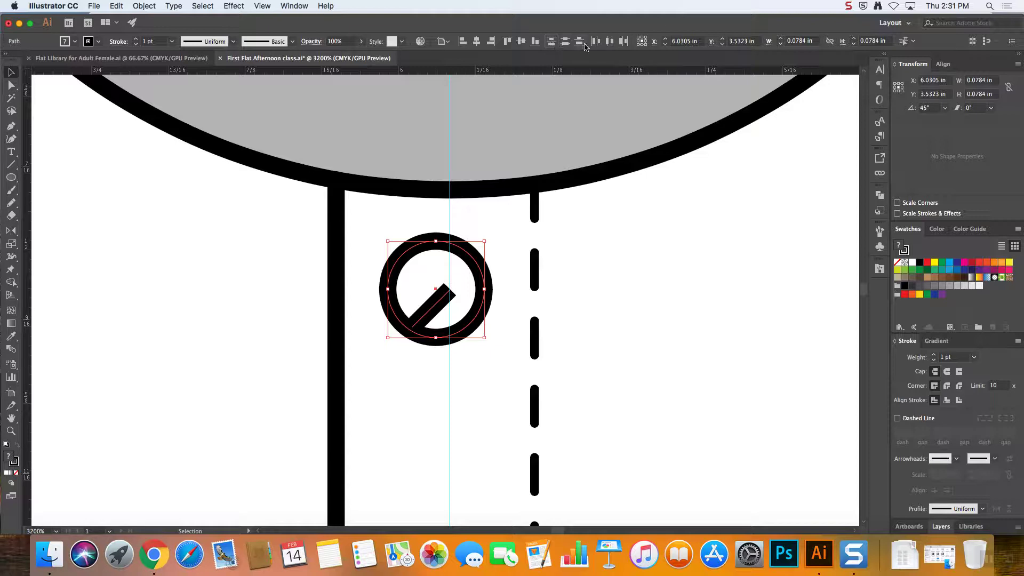
- Try to align the selected circle and diagonal line by their horizontal centers, and undo the alignment
click(476, 42)
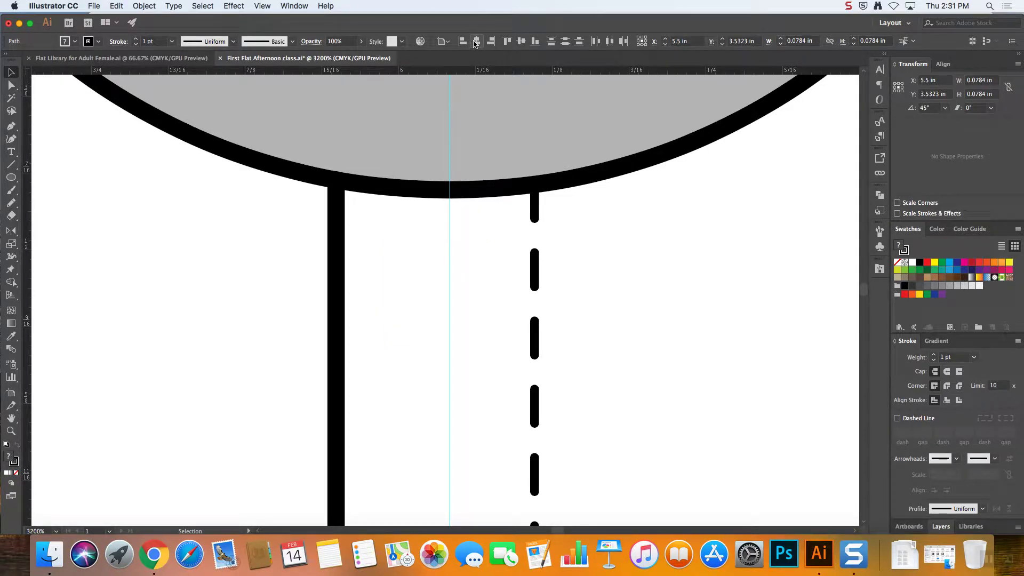
key(super+0)
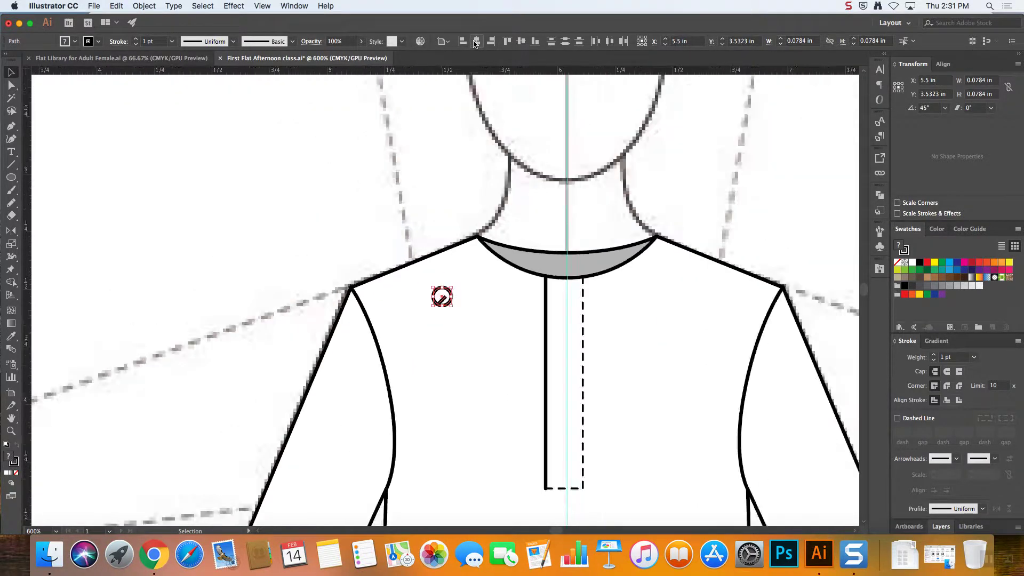
key(super+minus)
key(super+minus)
key(super+minus)
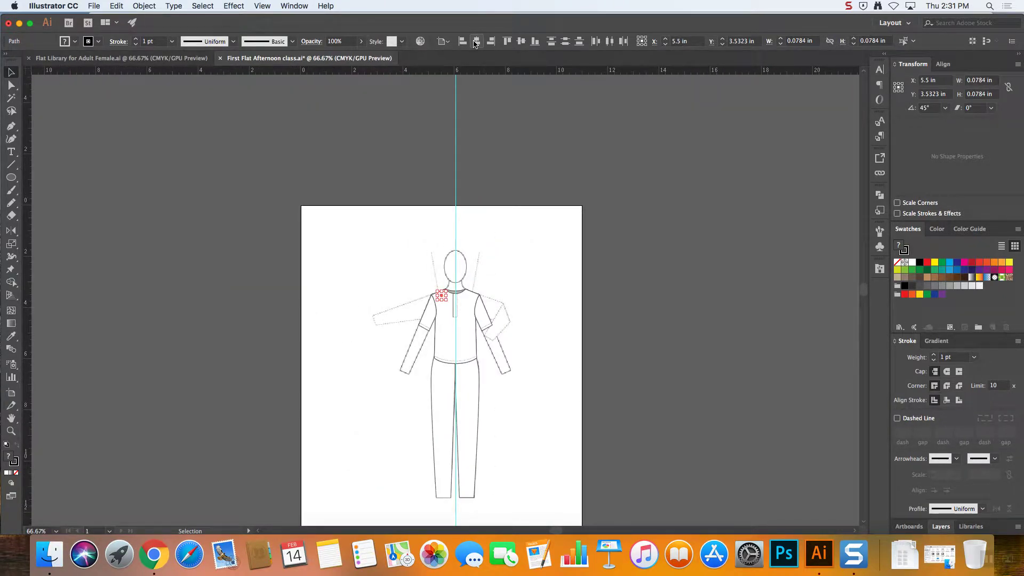
click(475, 42)
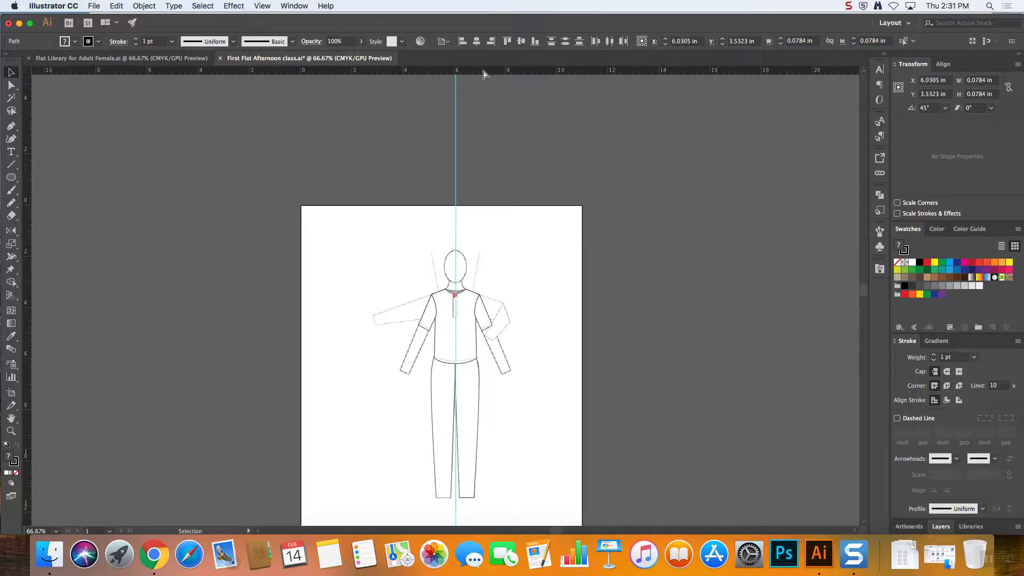
- Set the alignment reference for the selected button circle and diagonal line to Align to Selection
click(448, 45)
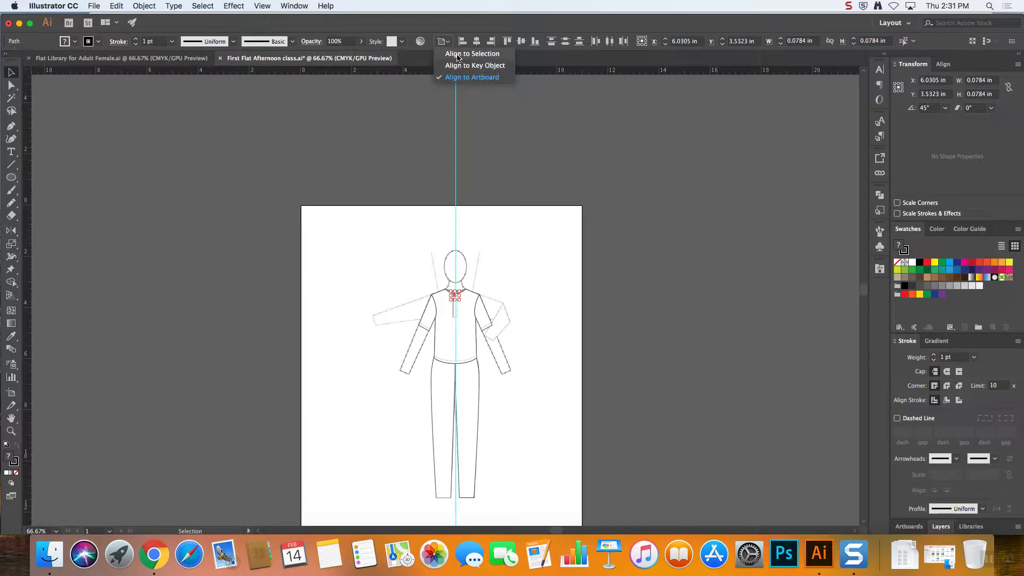
click(459, 54)
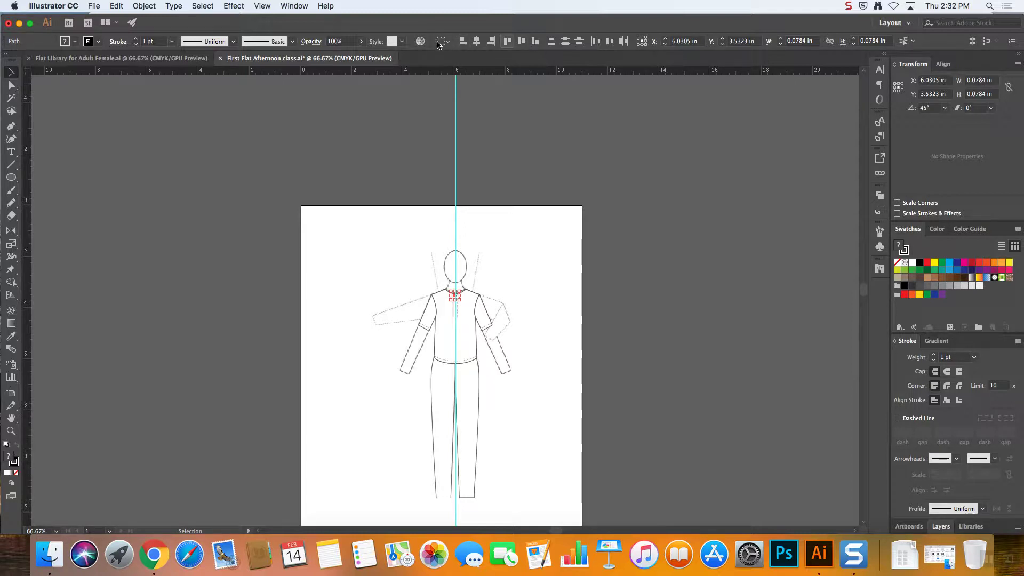
click(446, 43)
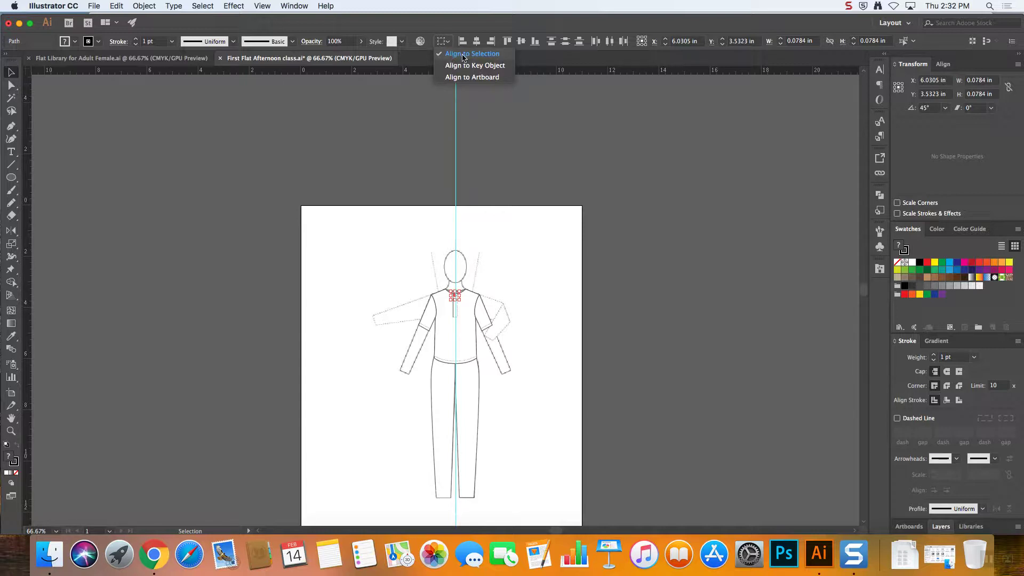
click(461, 55)
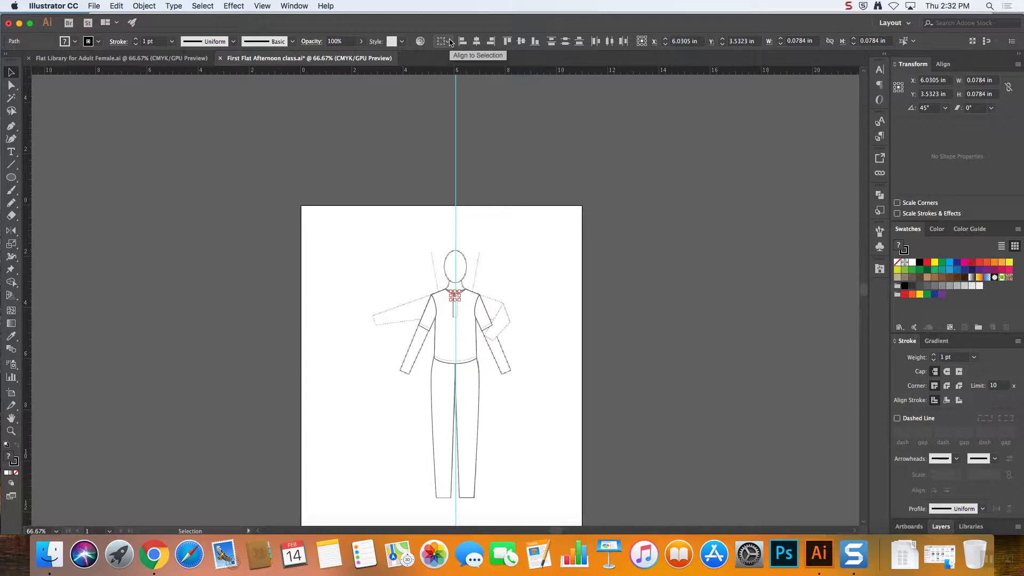
key(super+equal)
key(super+equal)
key(super+equal)
key(super+equal)
key(super+equal)
key(super+equal)
key(super+equal)
key(super+equal)
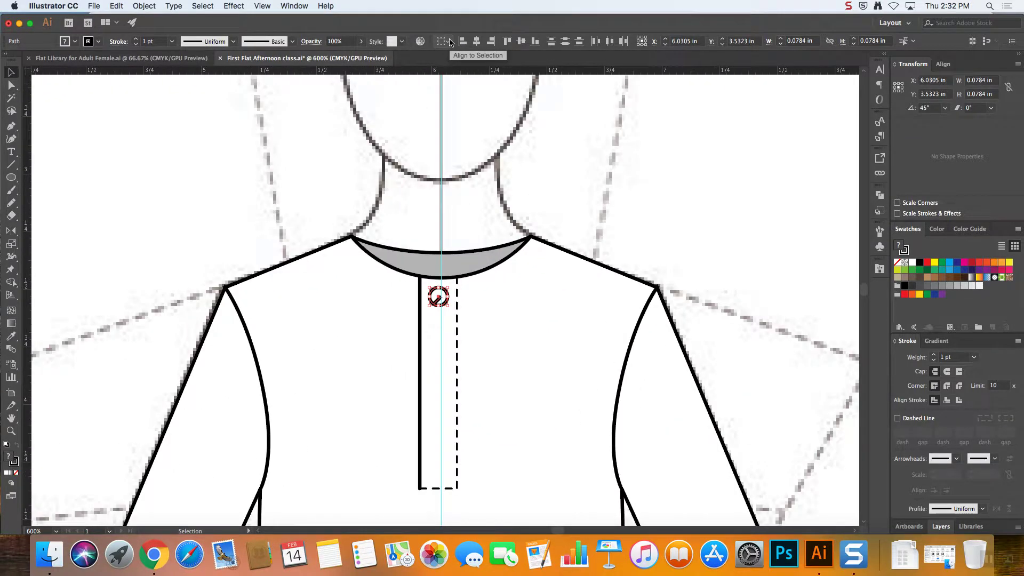
key(super+equal)
key(super+equal)
click(448, 42)
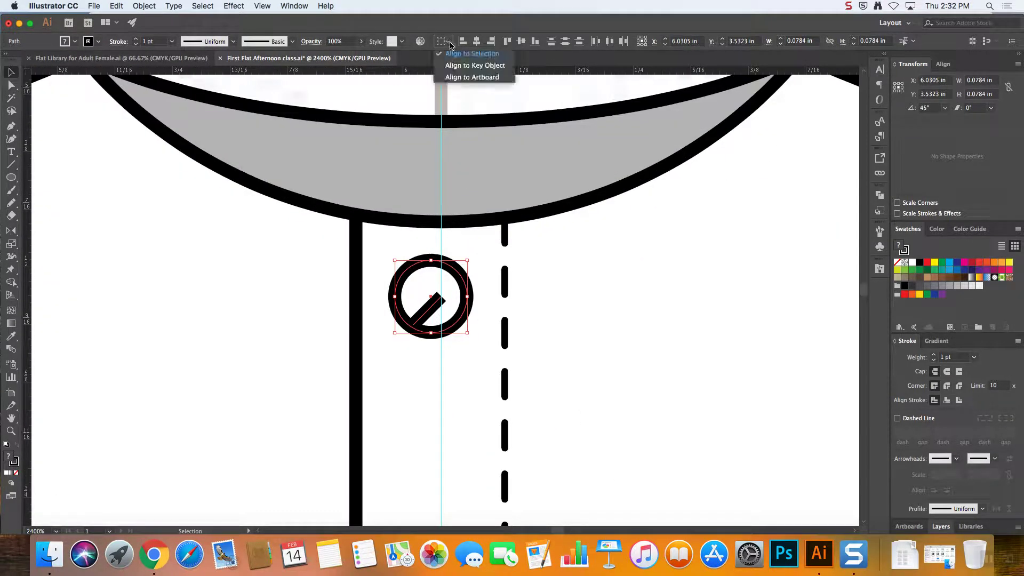
click(501, 54)
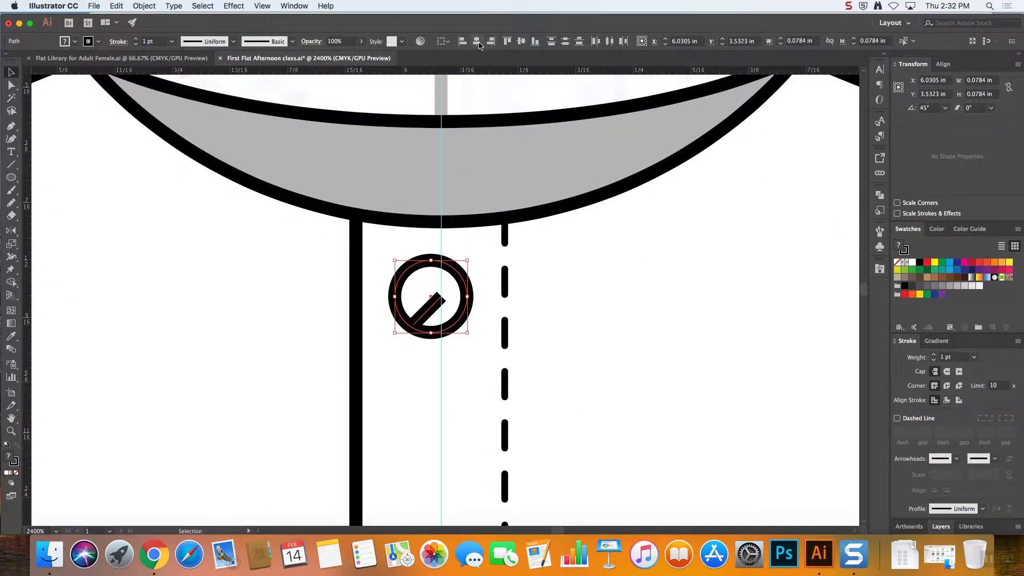
- Align the button circle and diagonal line by their horizontal and vertical centers, and give their strokes round caps
click(477, 42)
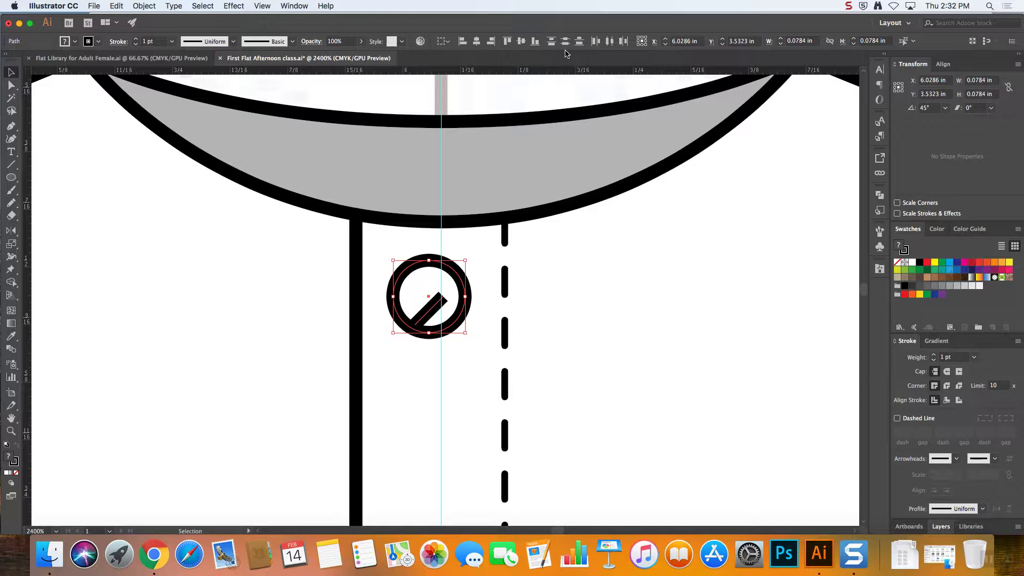
click(518, 41)
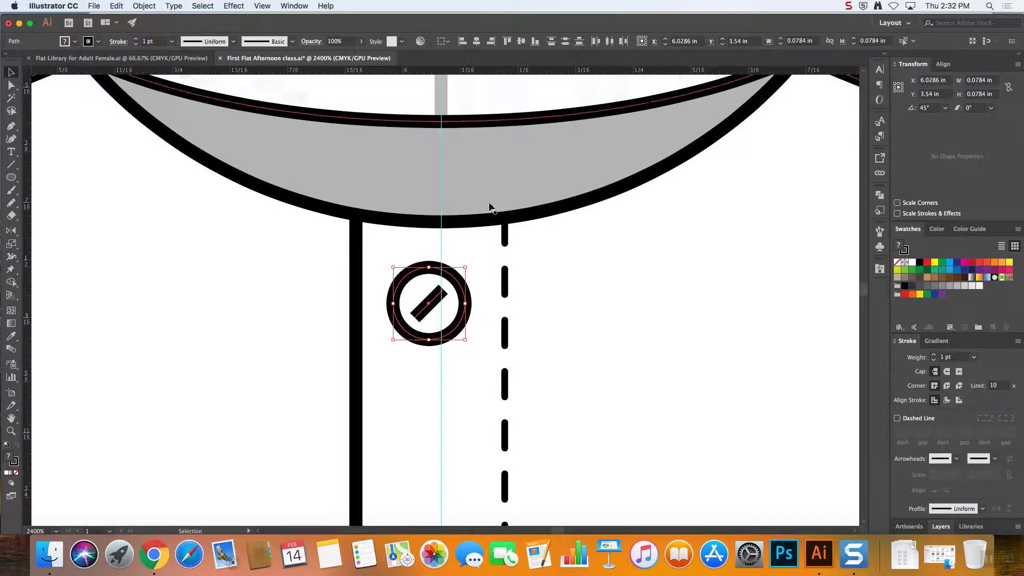
click(946, 371)
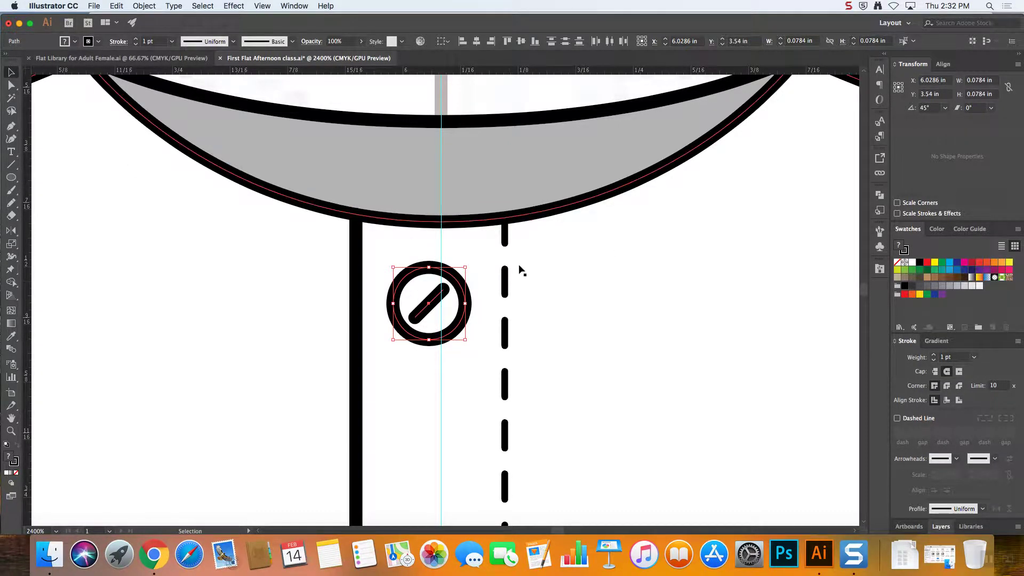
click(569, 268)
- Reflect a copy of the button's diagonal line across the vertical axis to form an X inside the circle
click(429, 311)
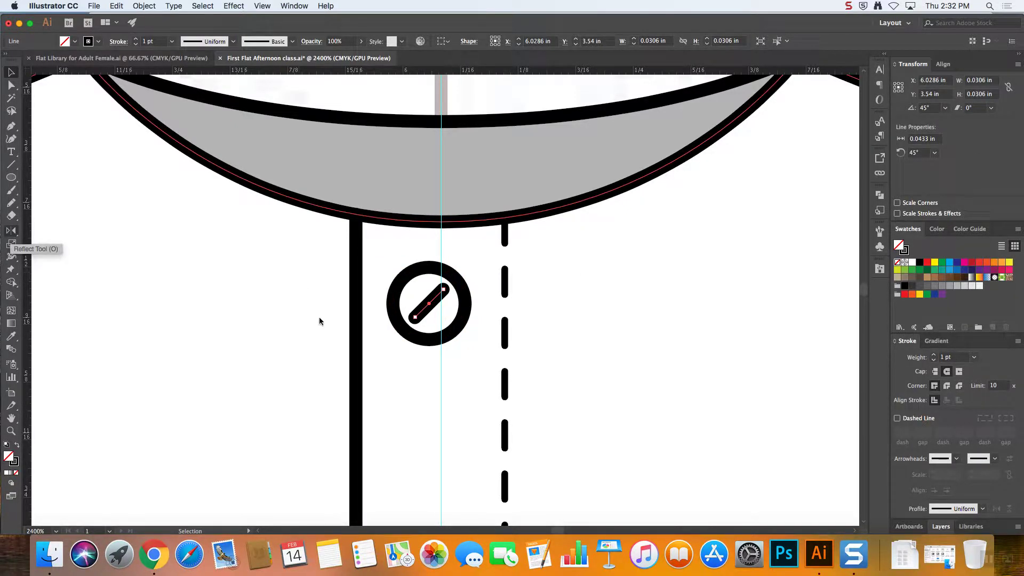
right_click(424, 313)
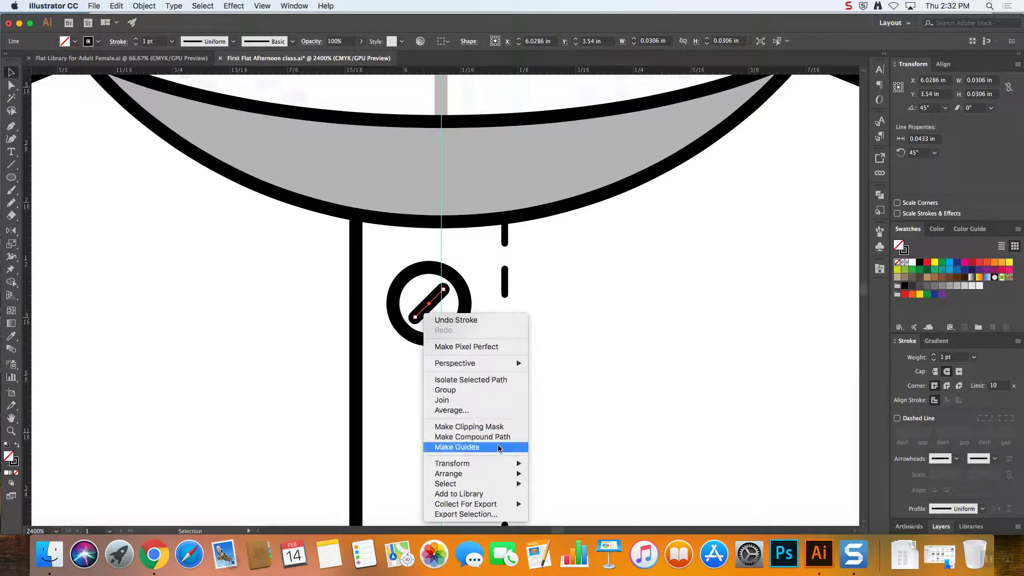
mouse_move(488, 467)
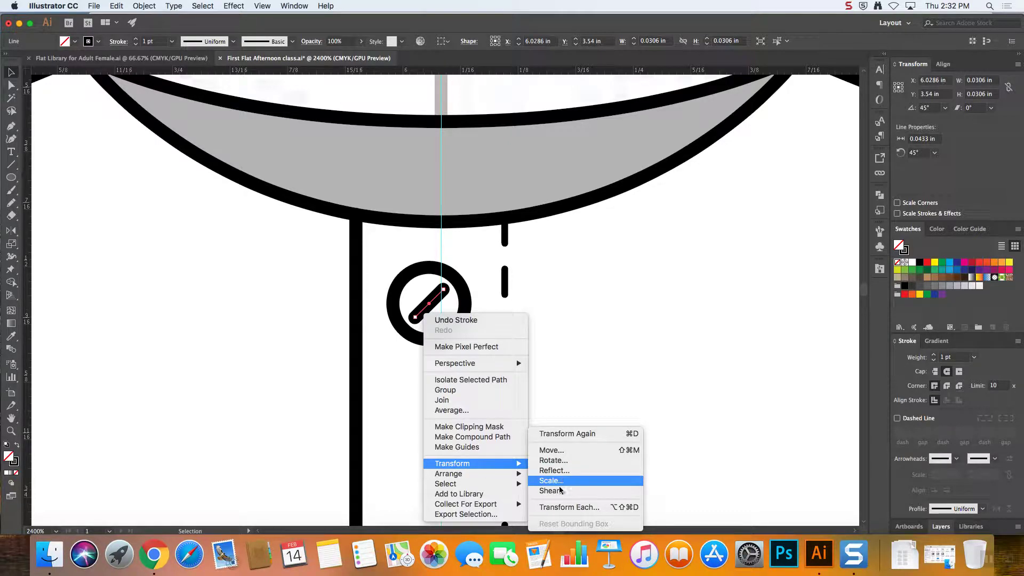
click(554, 470)
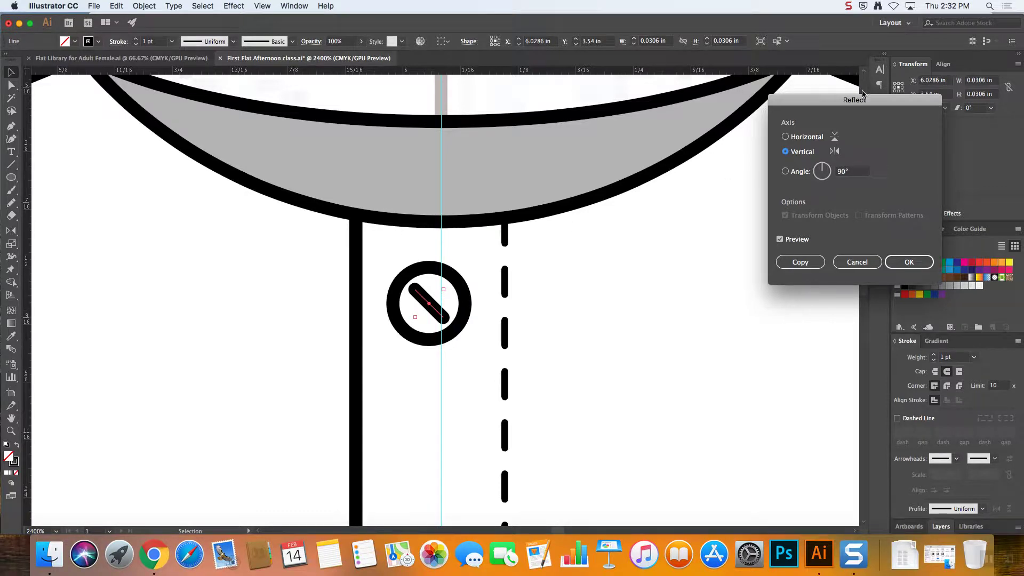
drag(862, 96, 717, 102)
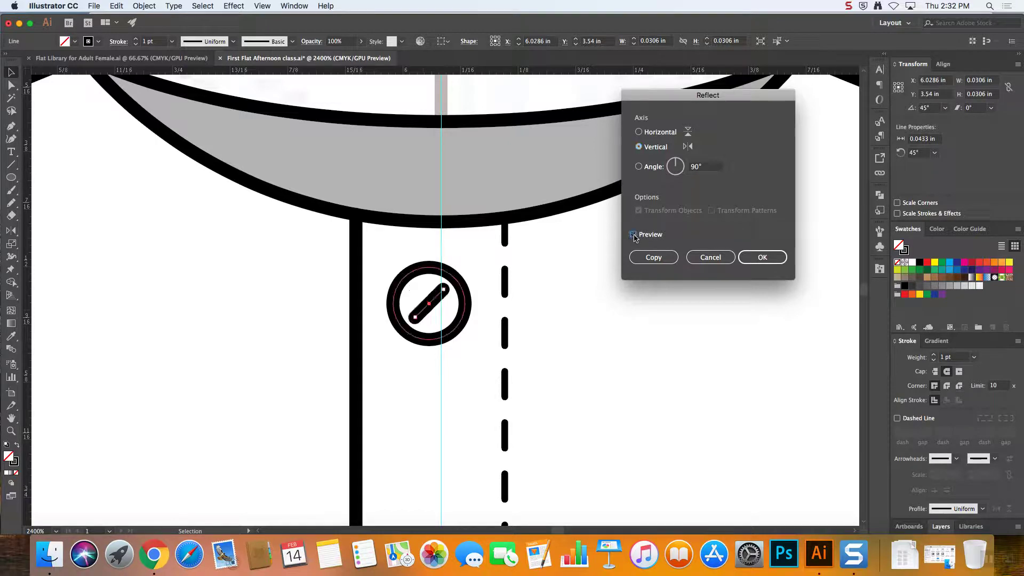
click(634, 234)
click(634, 235)
click(634, 235)
click(653, 257)
click(507, 347)
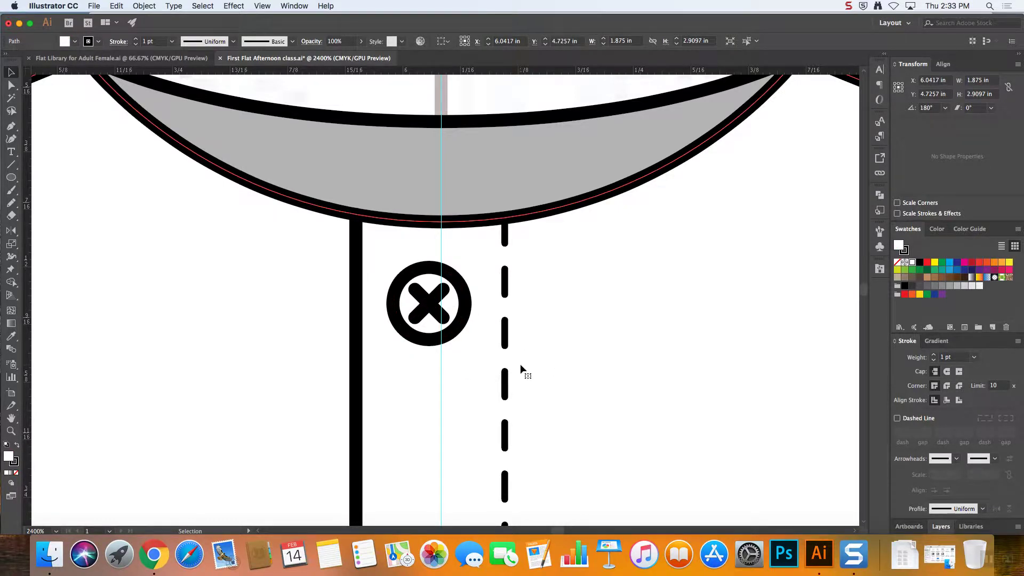
- Select the button's two crossed lines and its circle together
key(super+minus)
key(super+minus)
key(super+minus)
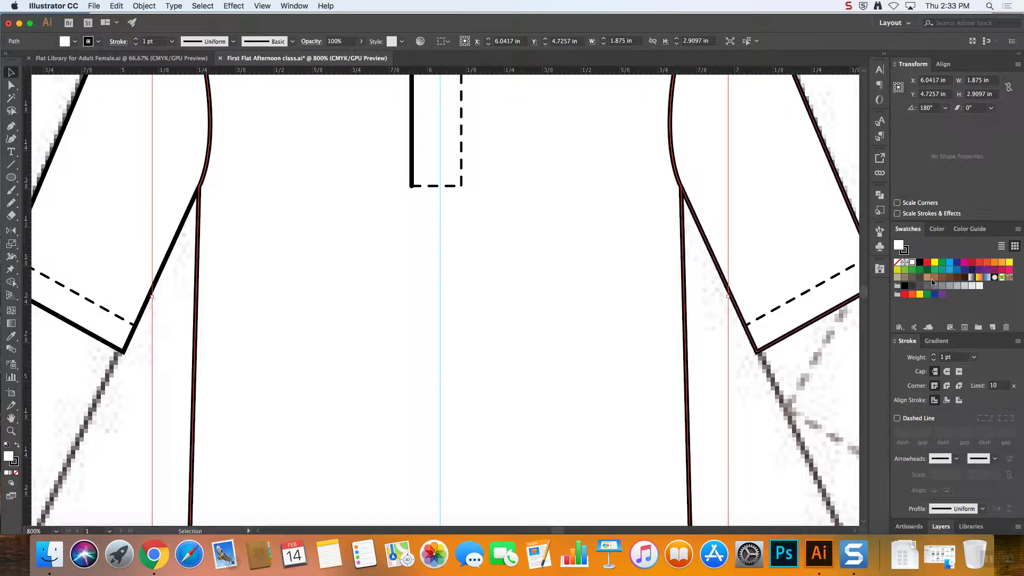
scroll(862, 293, up, 10)
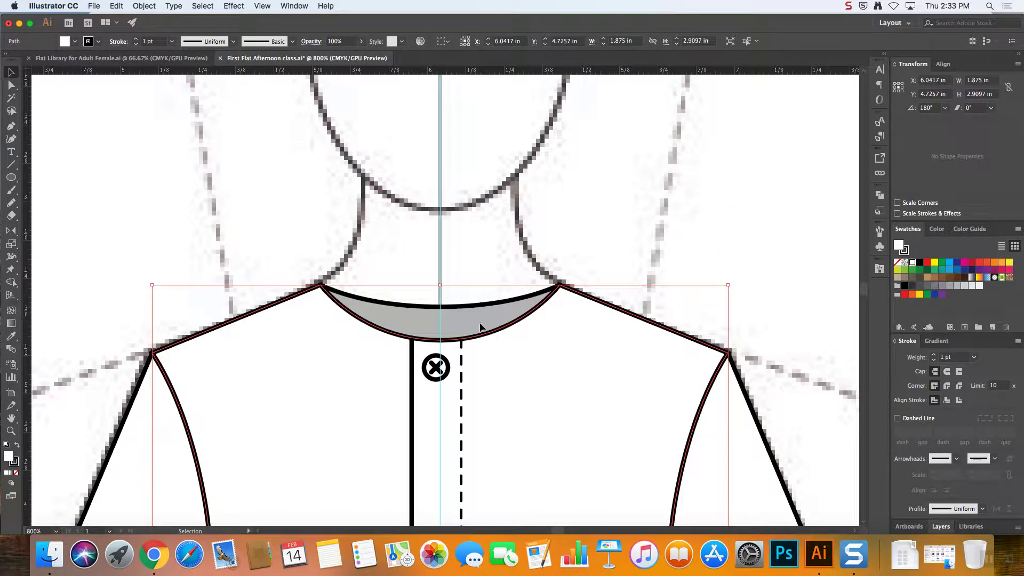
click(436, 367)
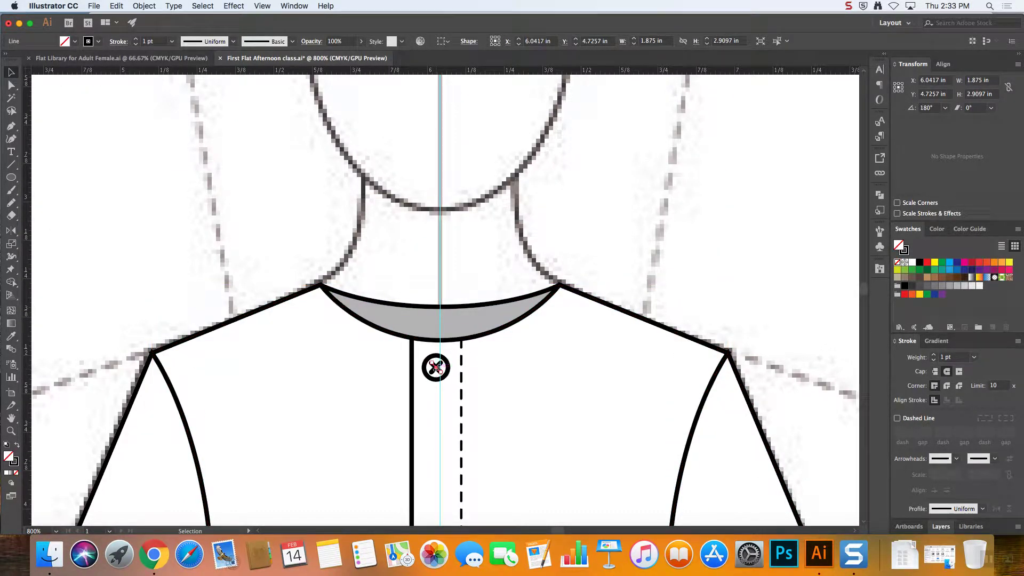
shift+click(436, 367)
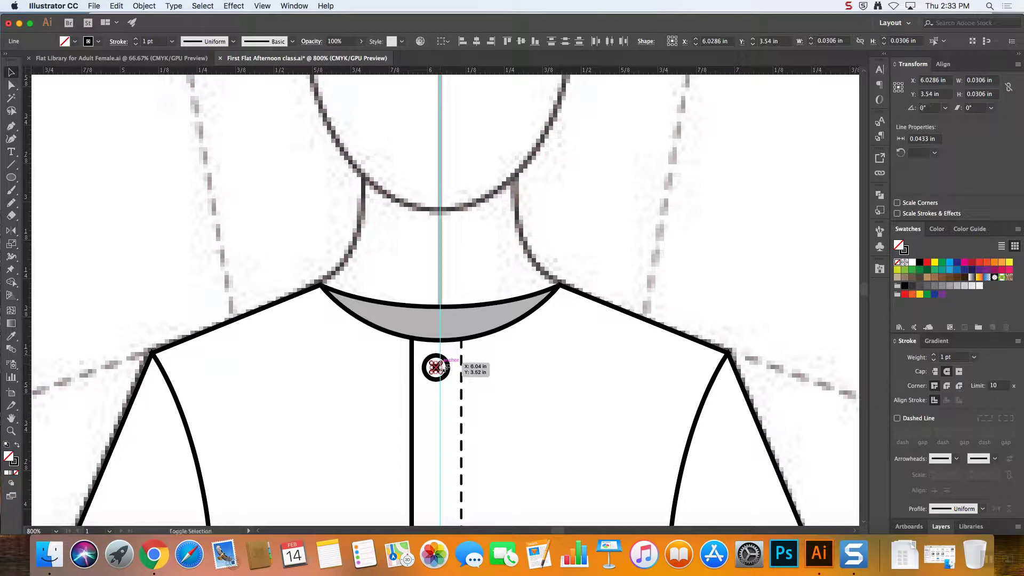
shift+click(448, 372)
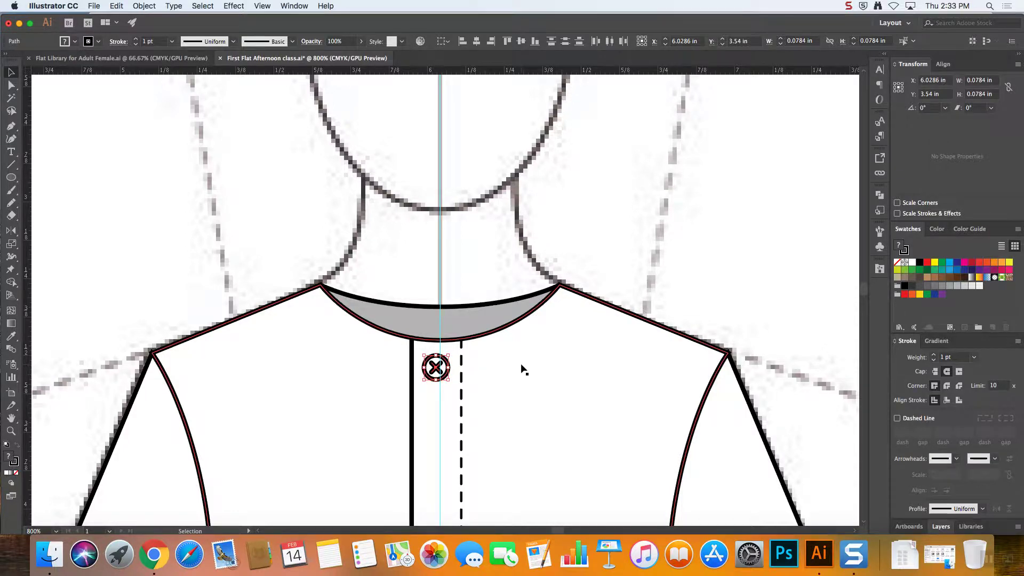
key(super+minus)
key(super+minus)
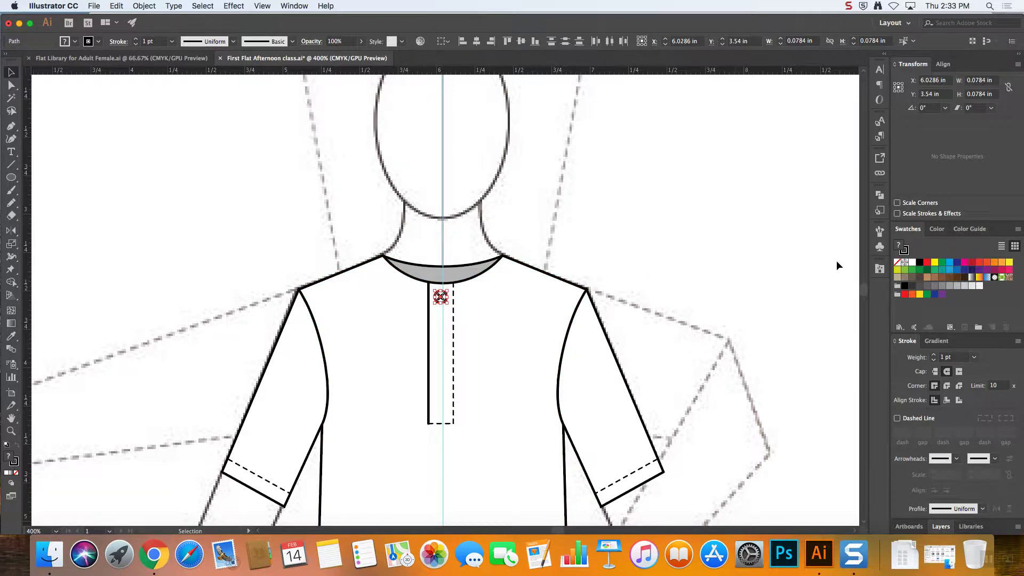
- Show the document's symbols and delete all the default ones
click(879, 248)
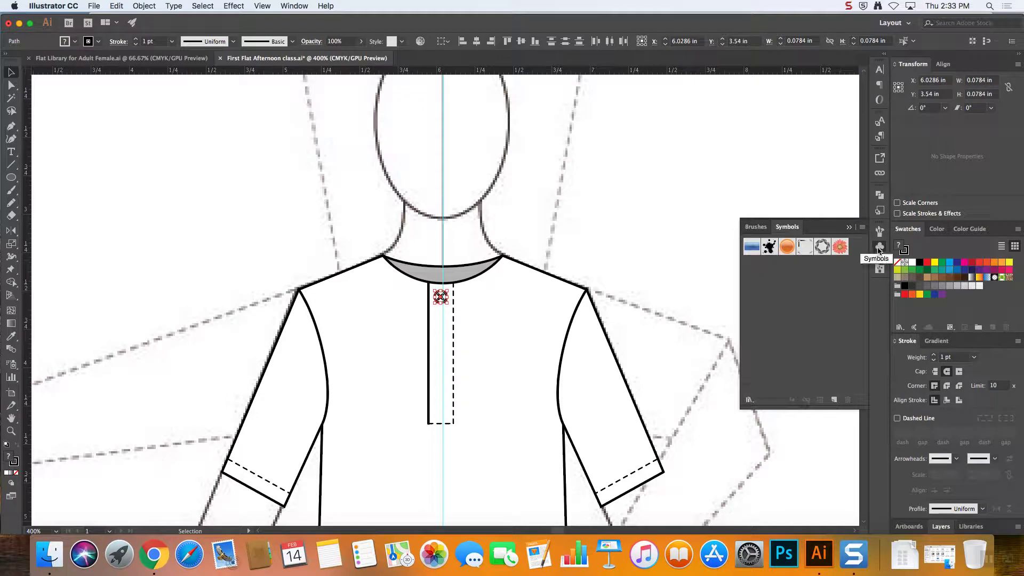
click(879, 248)
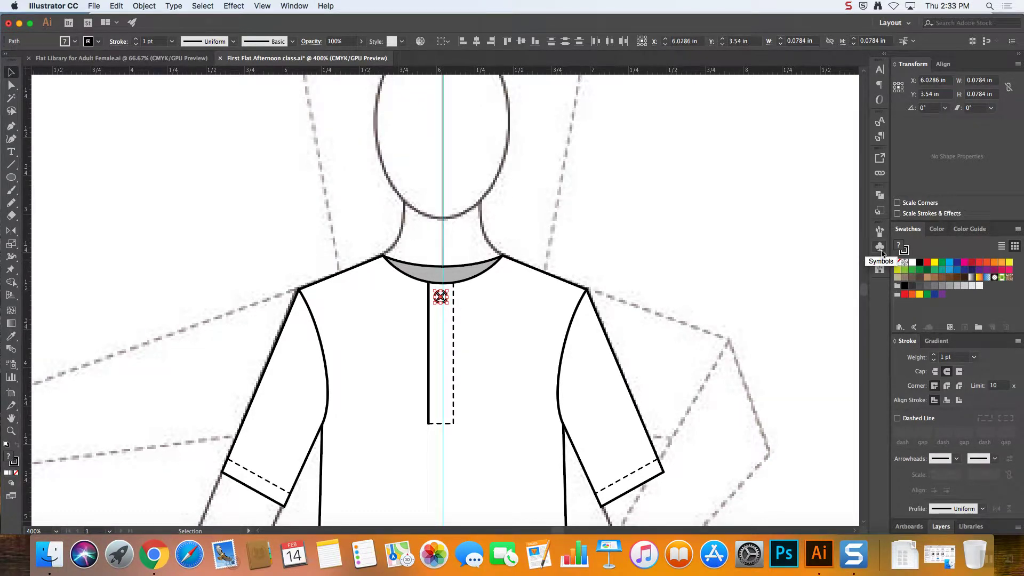
click(881, 248)
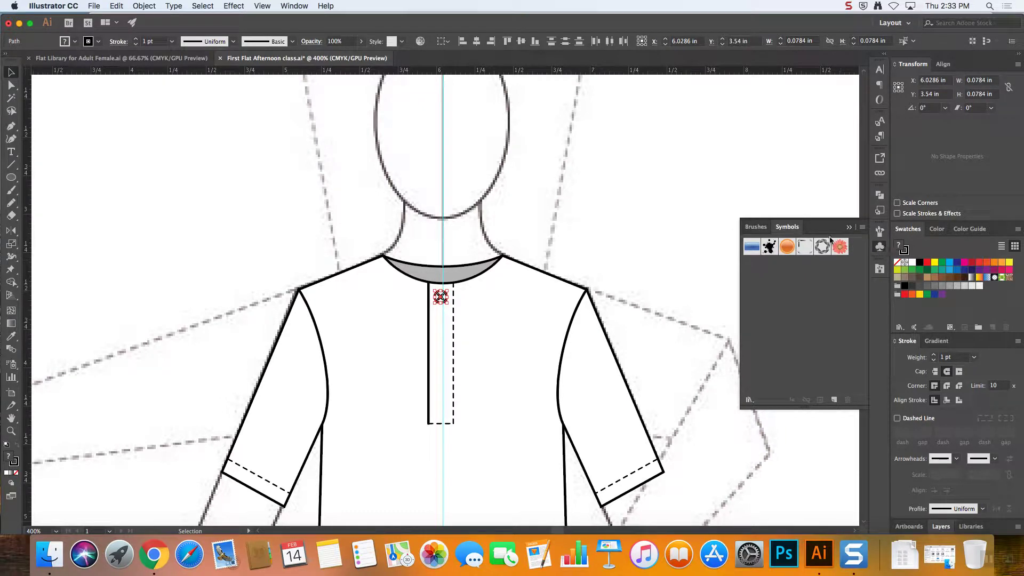
click(299, 7)
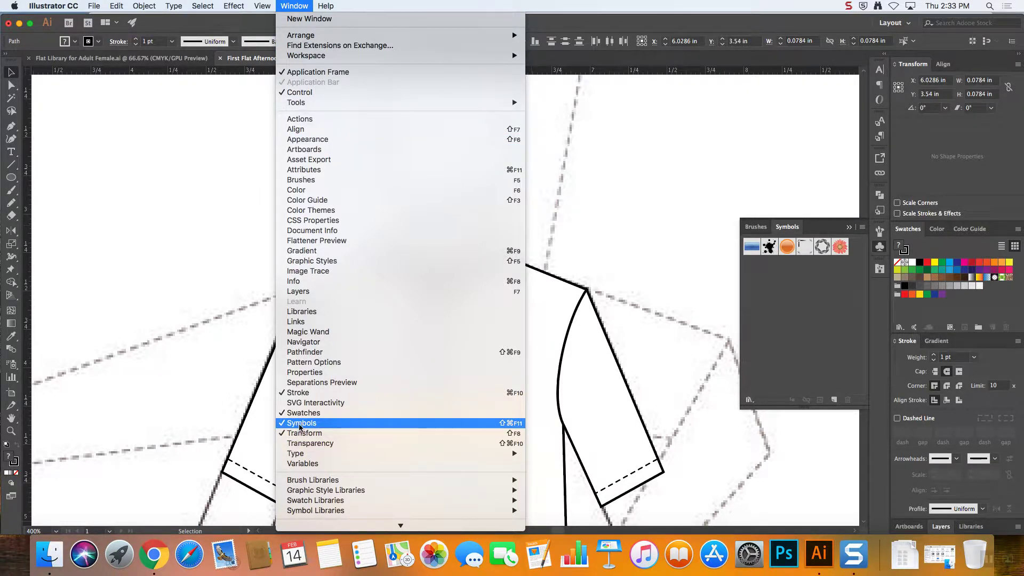
click(295, 6)
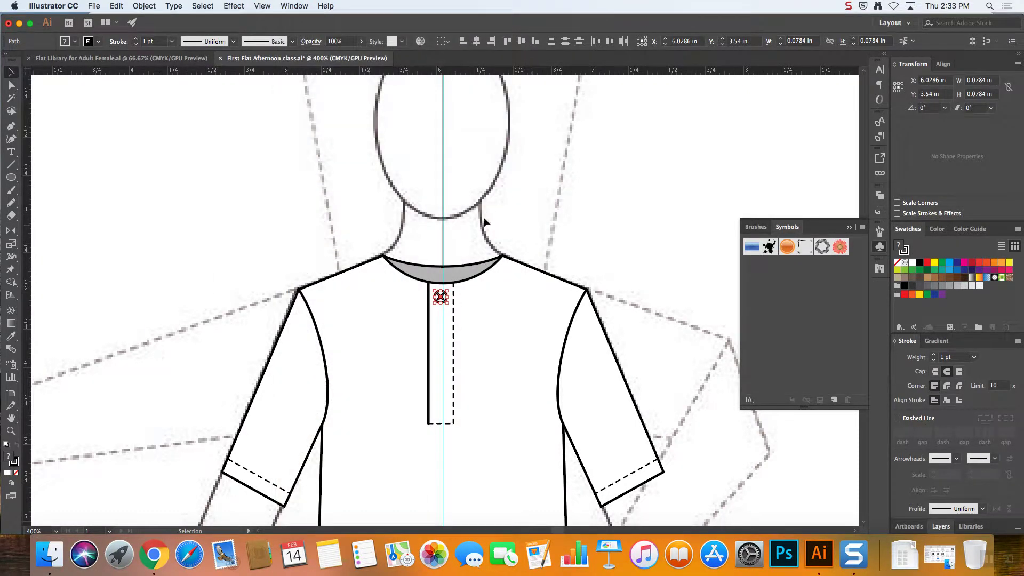
click(840, 248)
click(646, 240)
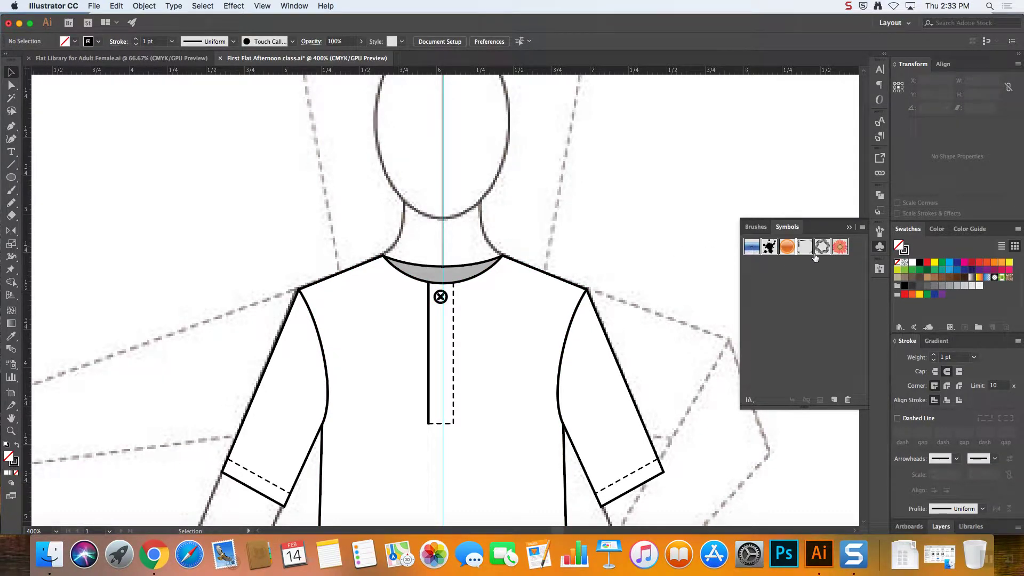
click(847, 400)
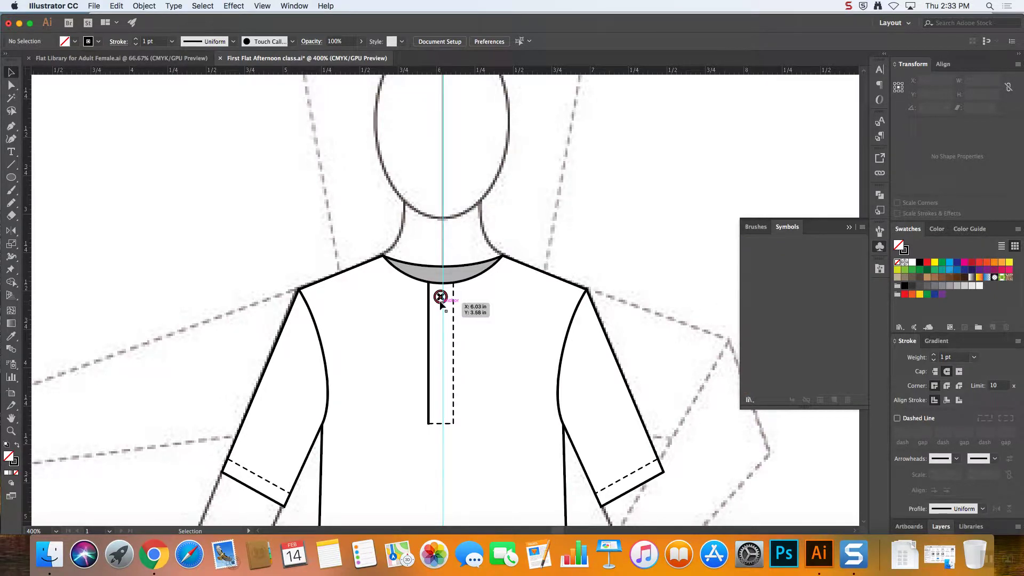
- Save the button's circle and crossed lines as a new dynamic symbol with the Graphic export type
key(super+equal)
key(super+equal)
key(super+equal)
key(super+equal)
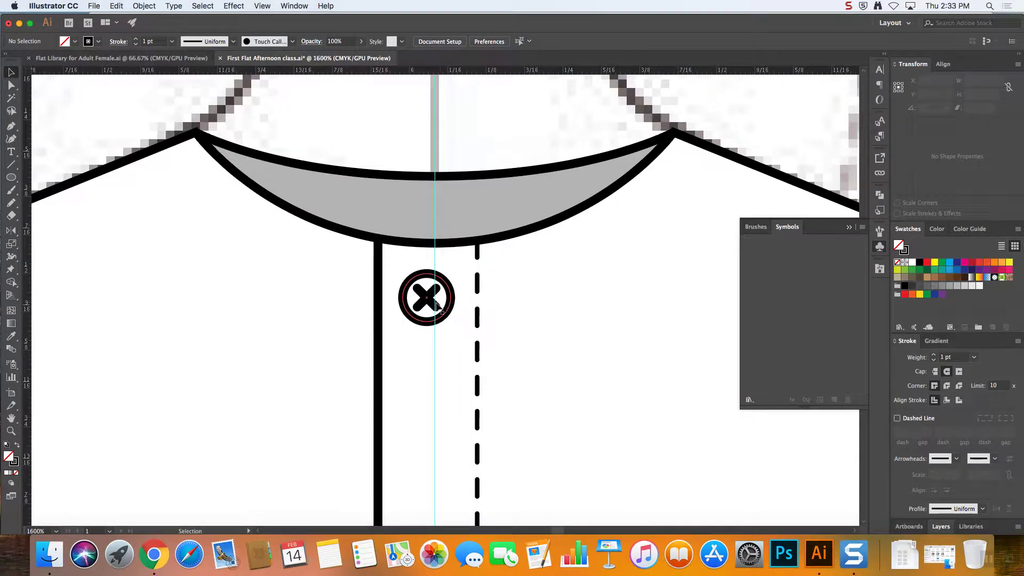
click(435, 302)
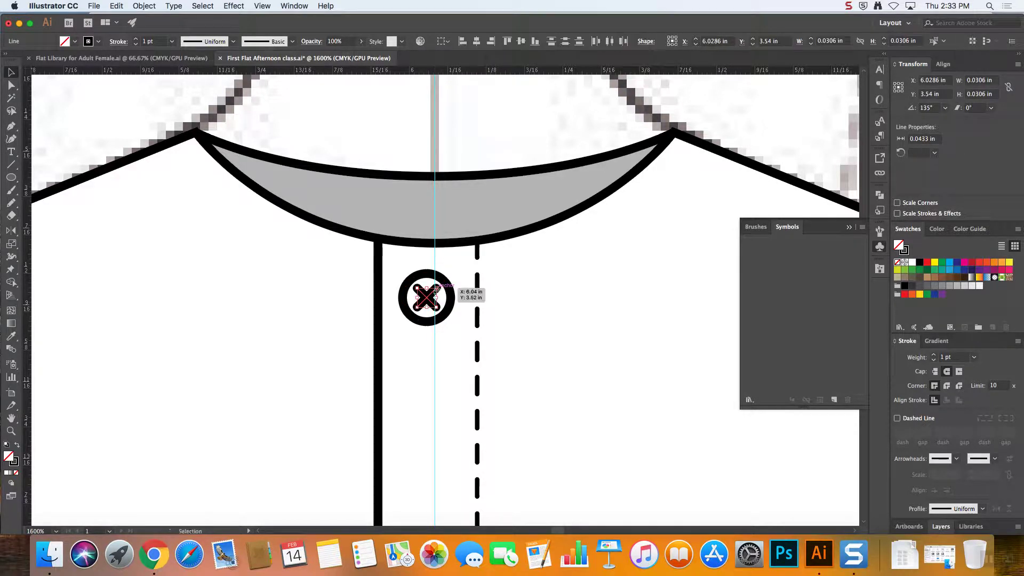
click(450, 307)
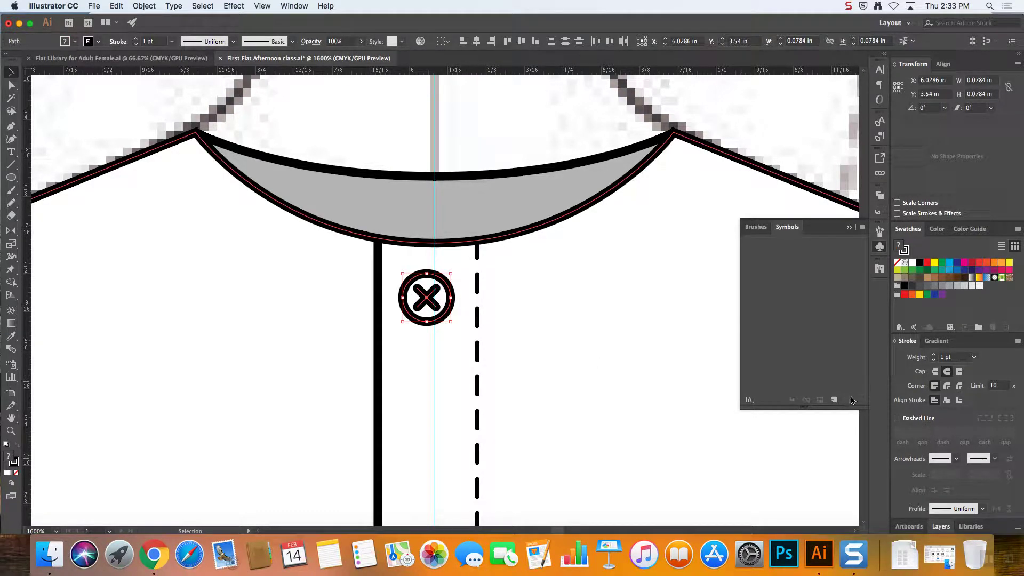
click(834, 400)
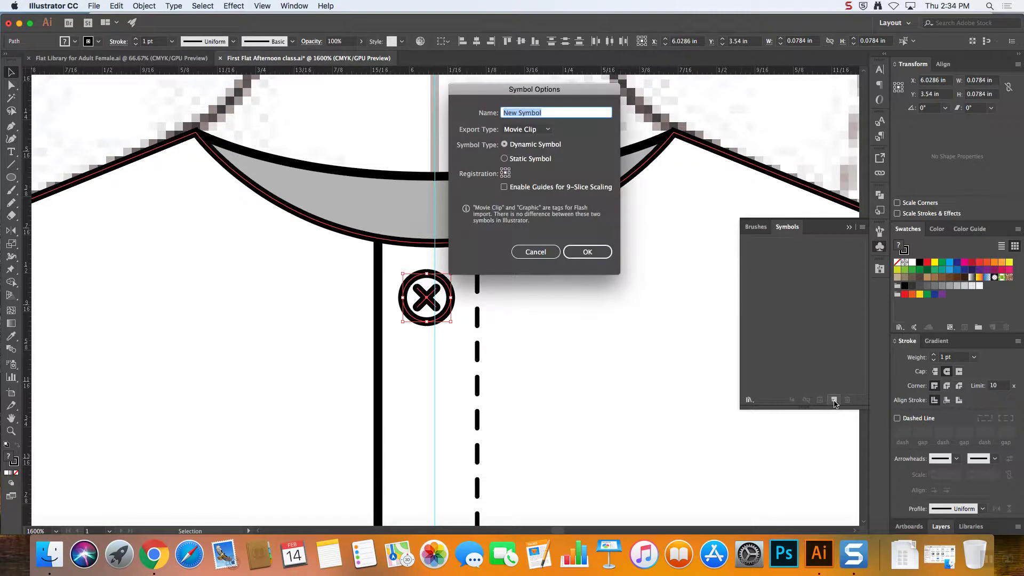
drag(526, 87, 582, 93)
click(595, 138)
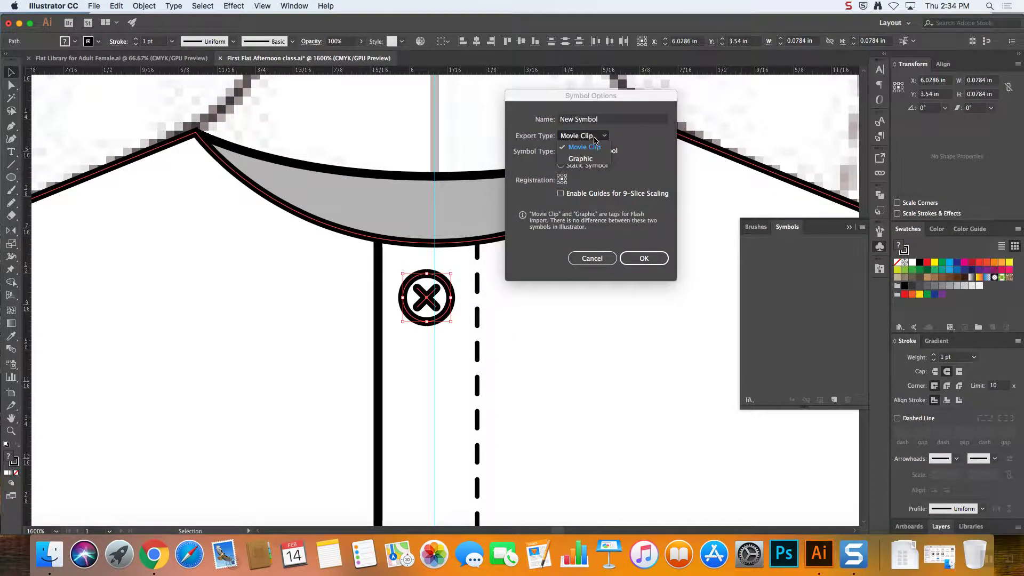
click(576, 159)
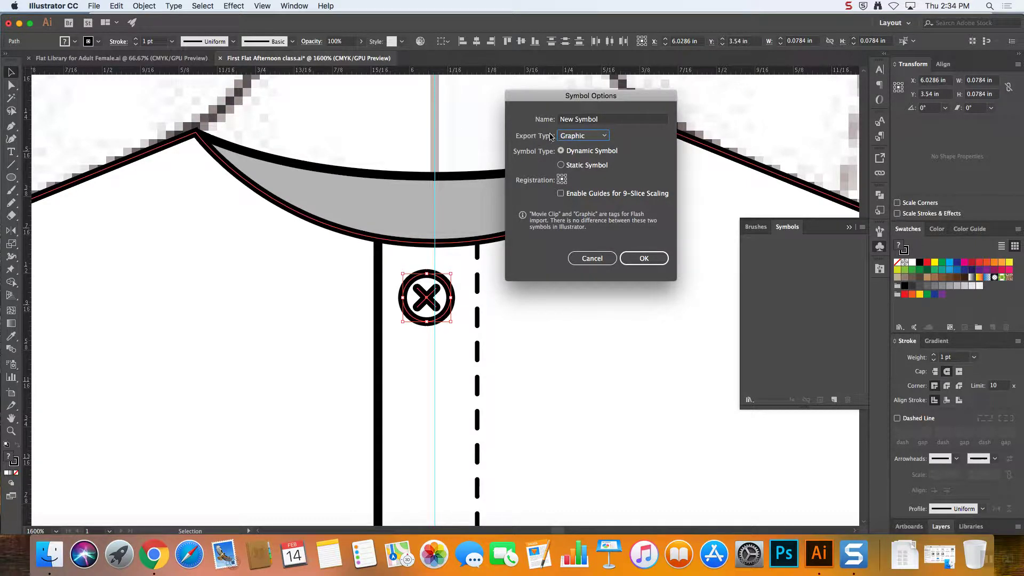
click(579, 137)
click(584, 162)
drag(545, 112, 550, 110)
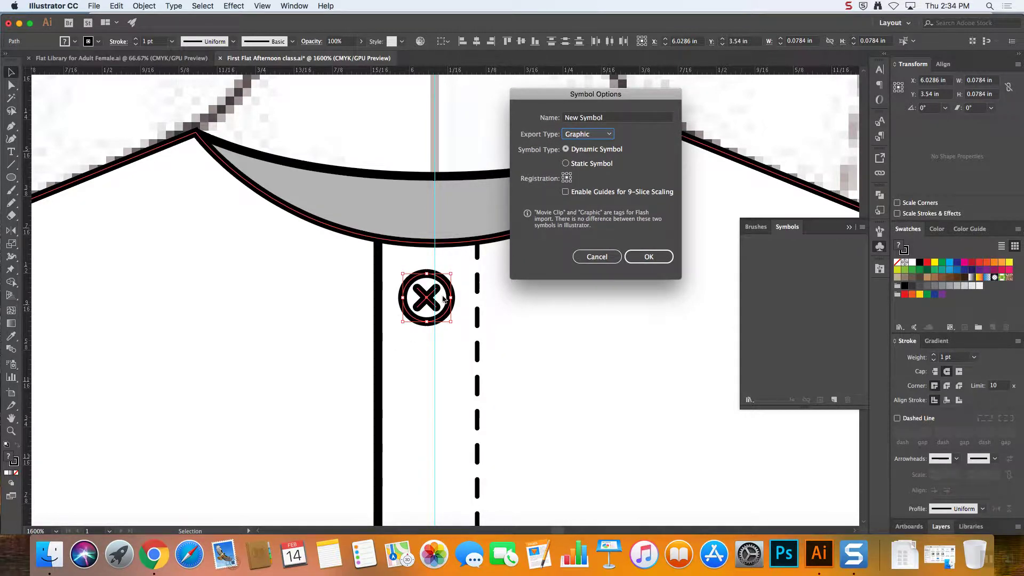
click(649, 257)
click(648, 257)
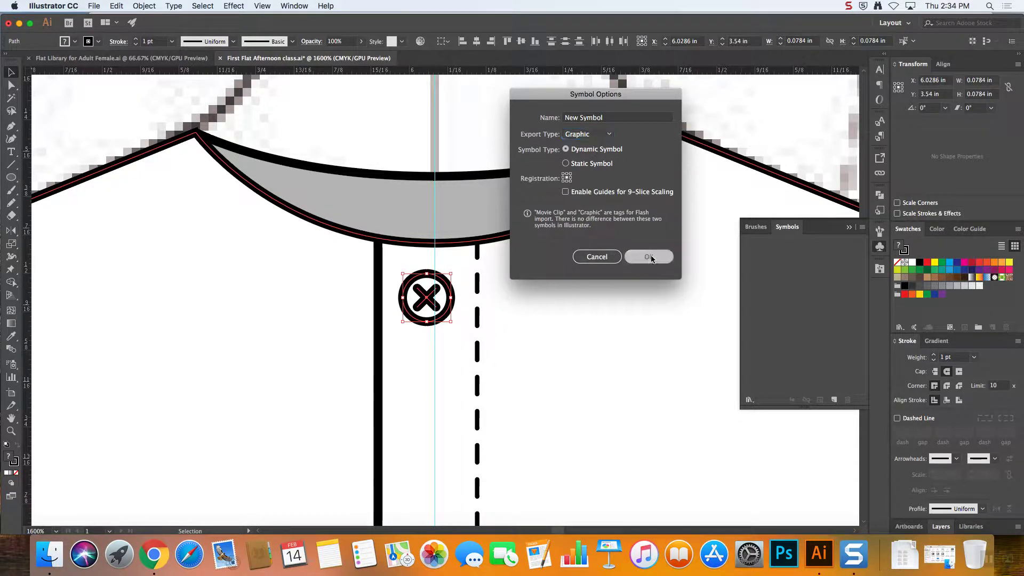
- Copy the button symbol down to the lower end of the placket, about 0.77 in below the first button
key(super+minus)
key(super+minus)
key(super+minus)
key(super+minus)
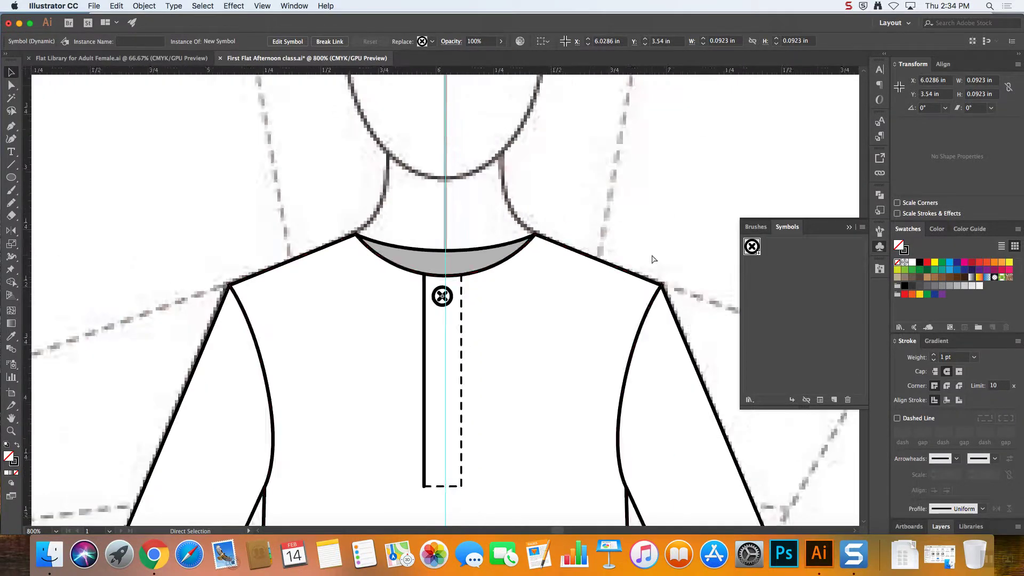
key(v)
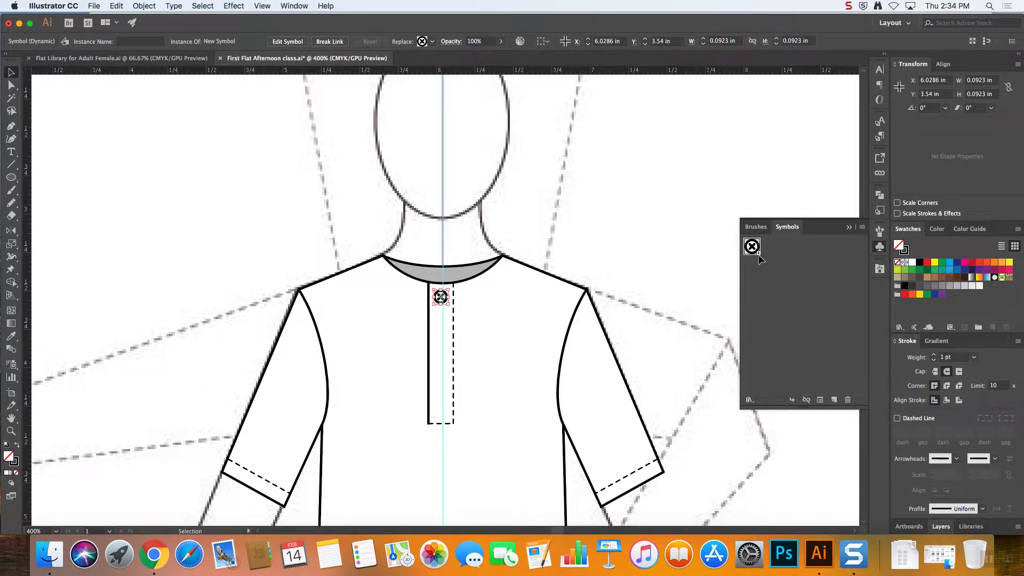
click(579, 245)
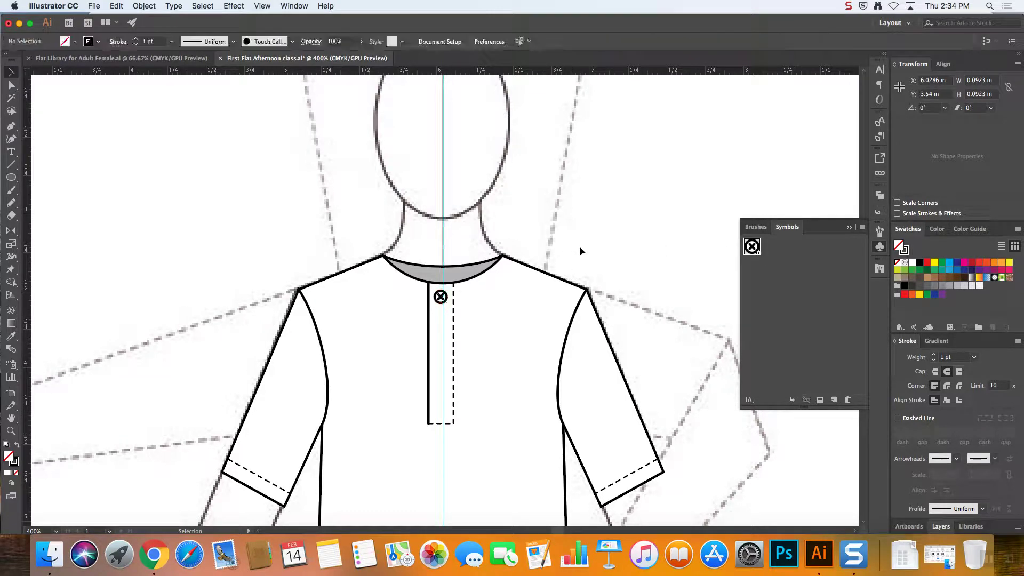
click(441, 299)
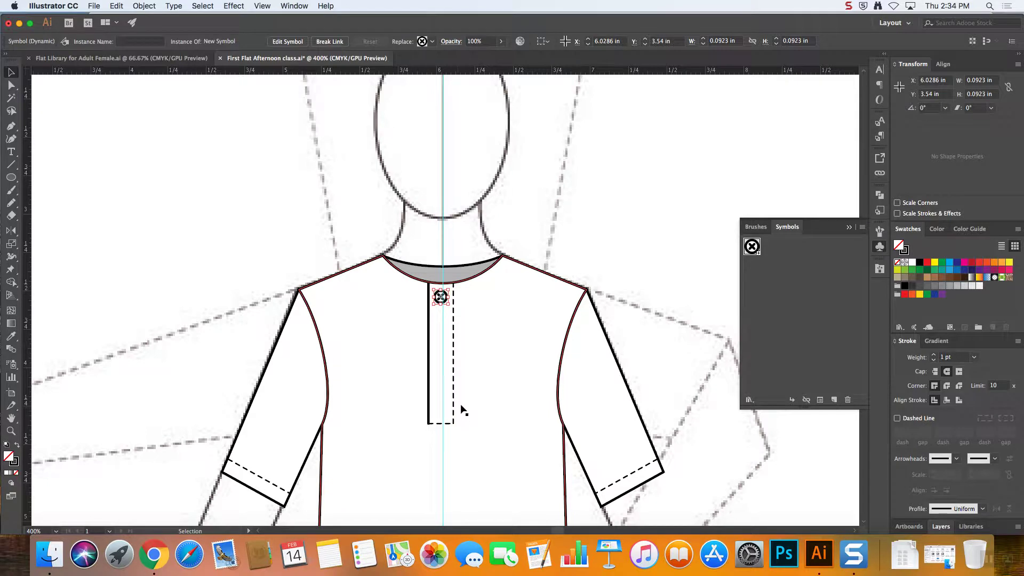
key(a)
key(v)
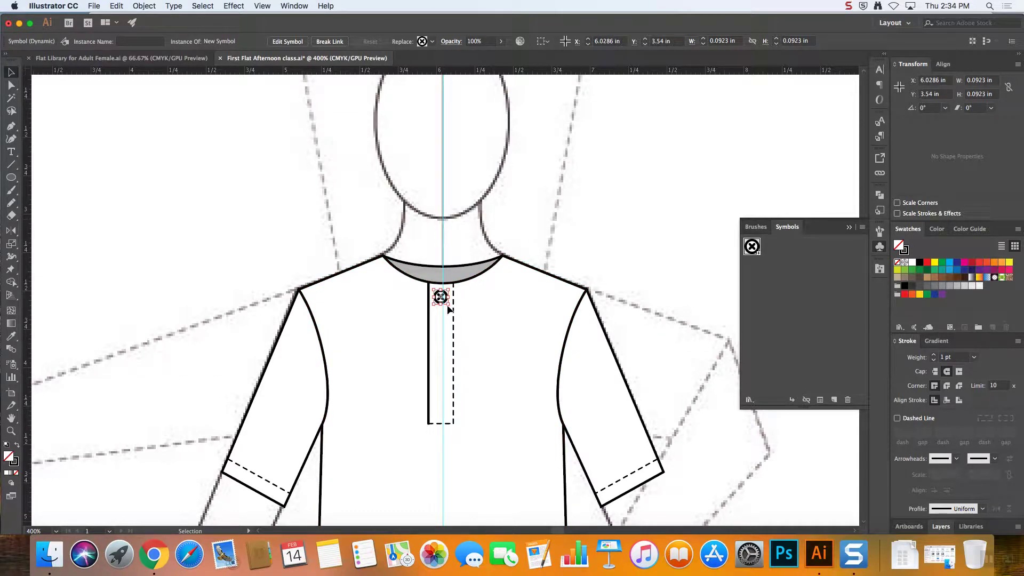
drag(443, 303, 443, 418)
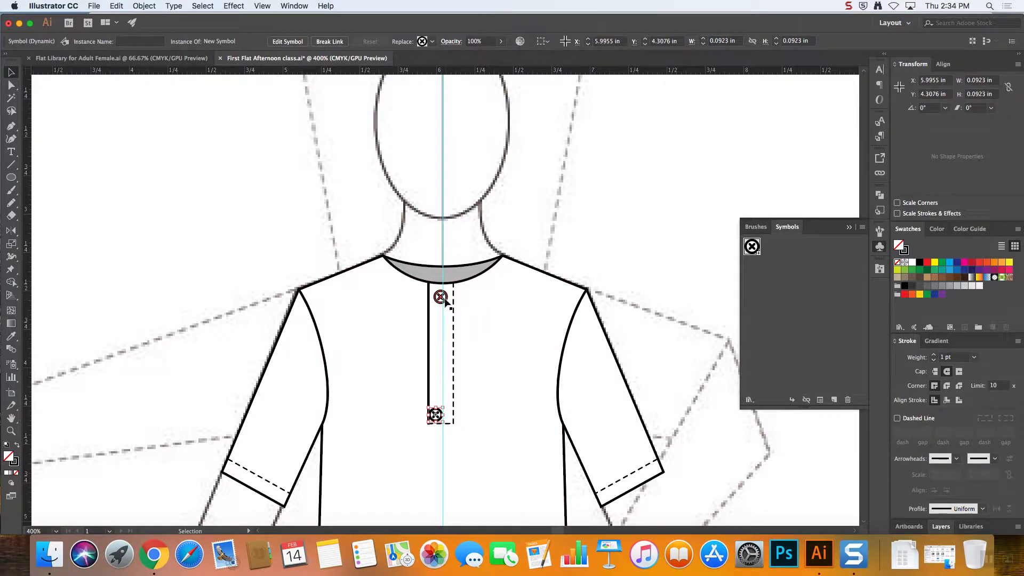
- Place four more copies of the button roughly spaced along the placket between the top and bottom buttons
key(super+equal)
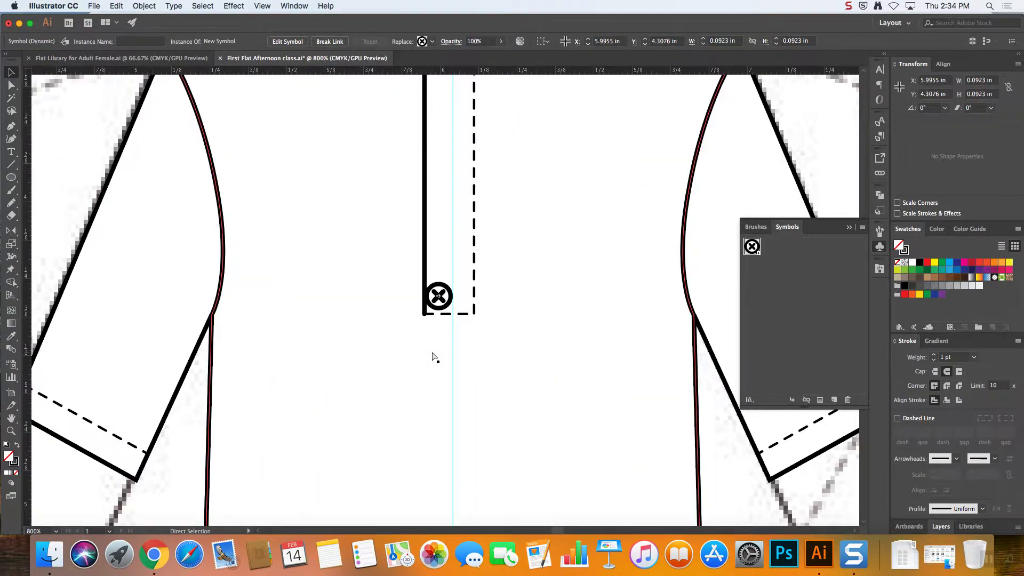
scroll(529, 249, up, 5)
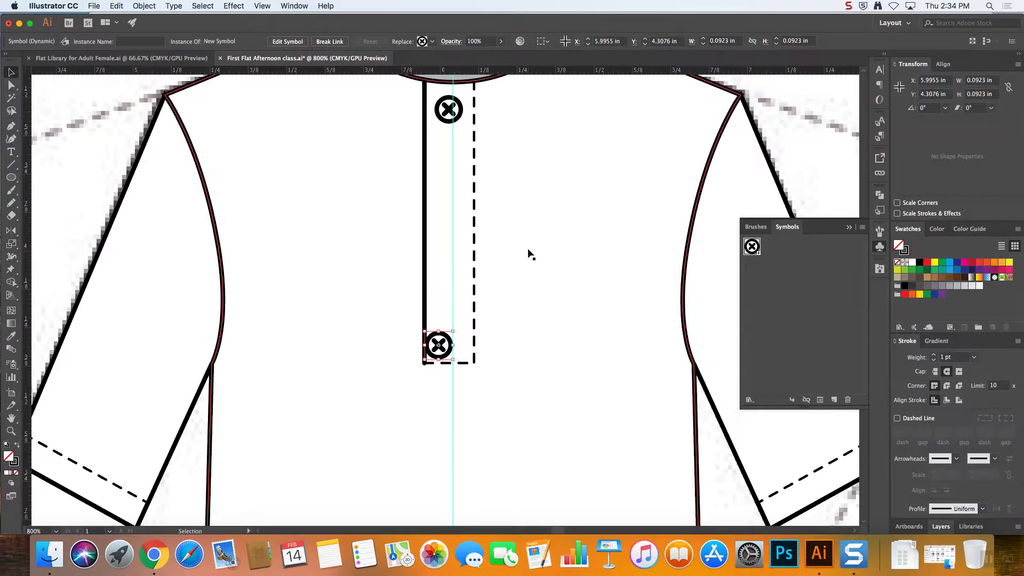
key(super+v)
scroll(505, 238, up, 4)
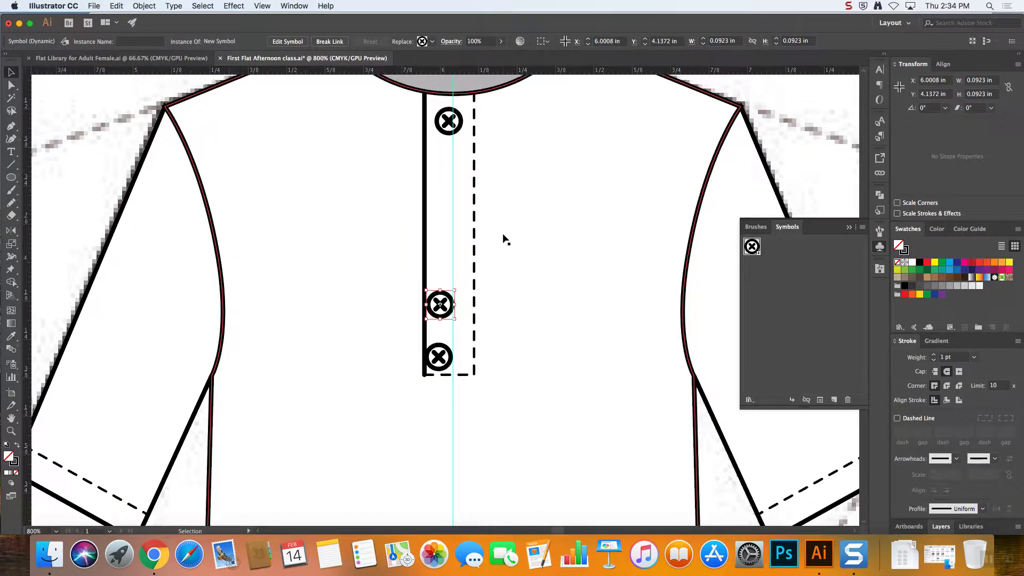
key(super+v)
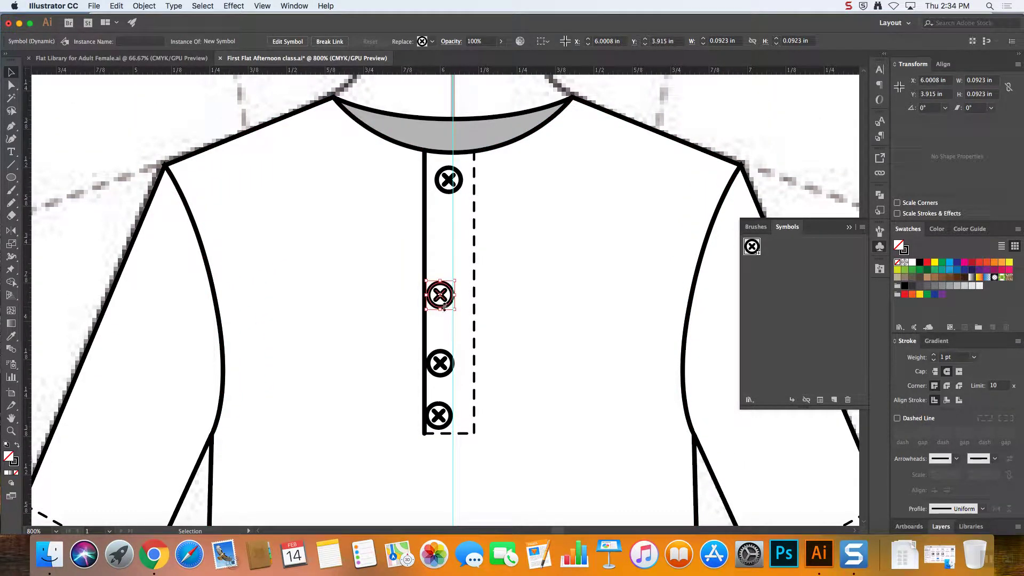
drag(448, 310, 465, 349)
key(super+v)
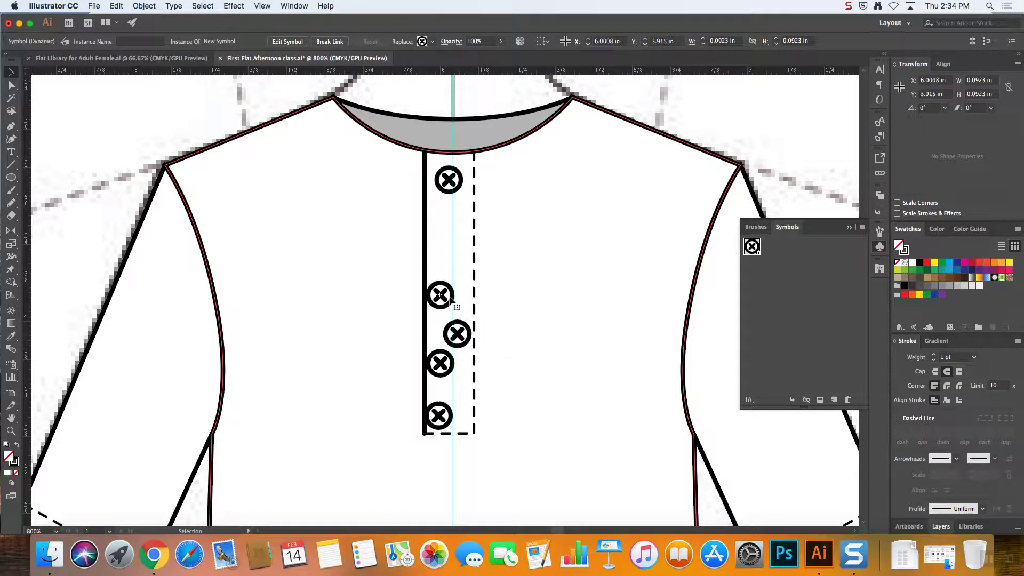
drag(454, 294, 450, 218)
key(super+v)
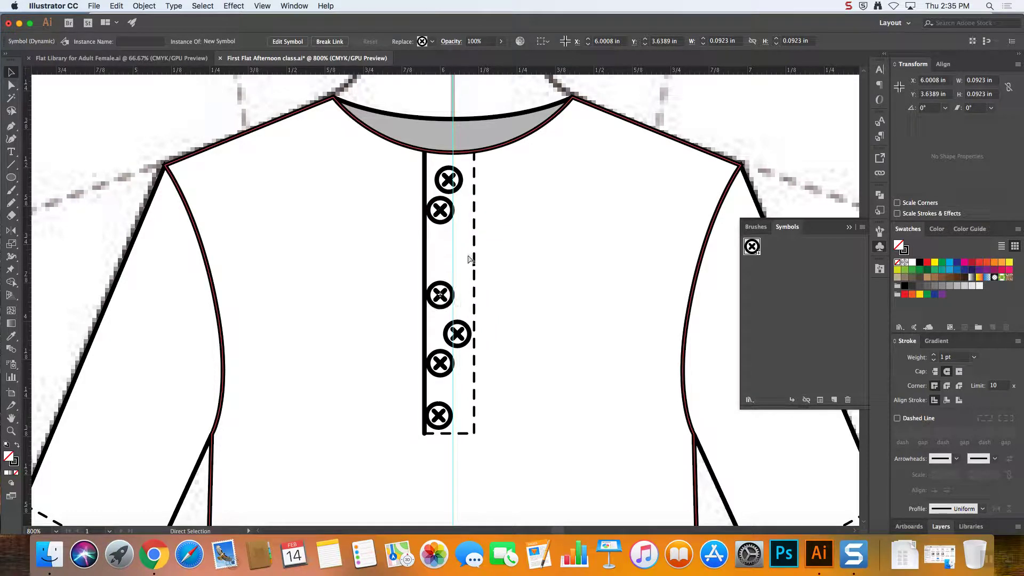
drag(454, 297, 471, 274)
shift+click(438, 415)
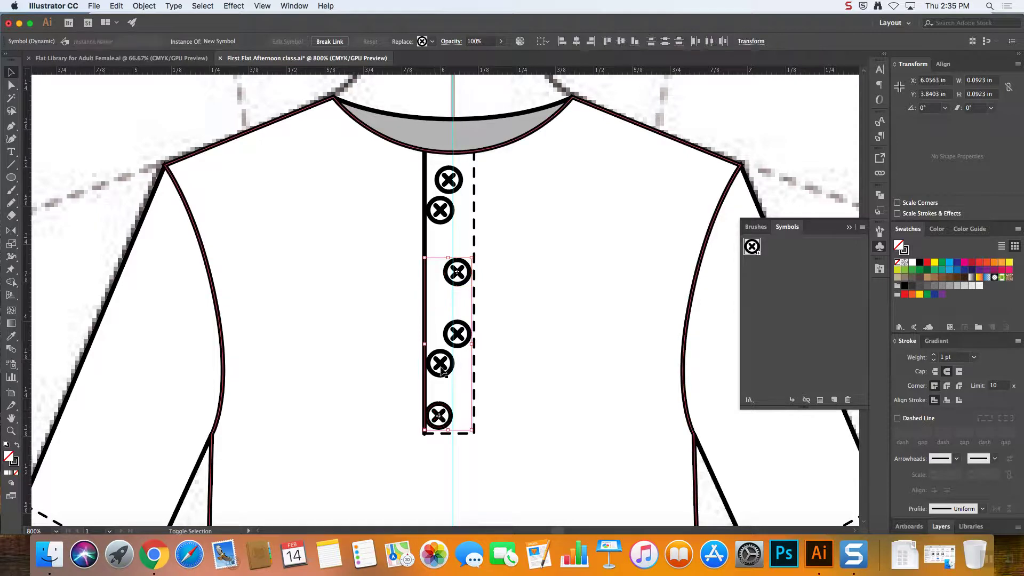
shift+click(440, 364)
shift+click(469, 337)
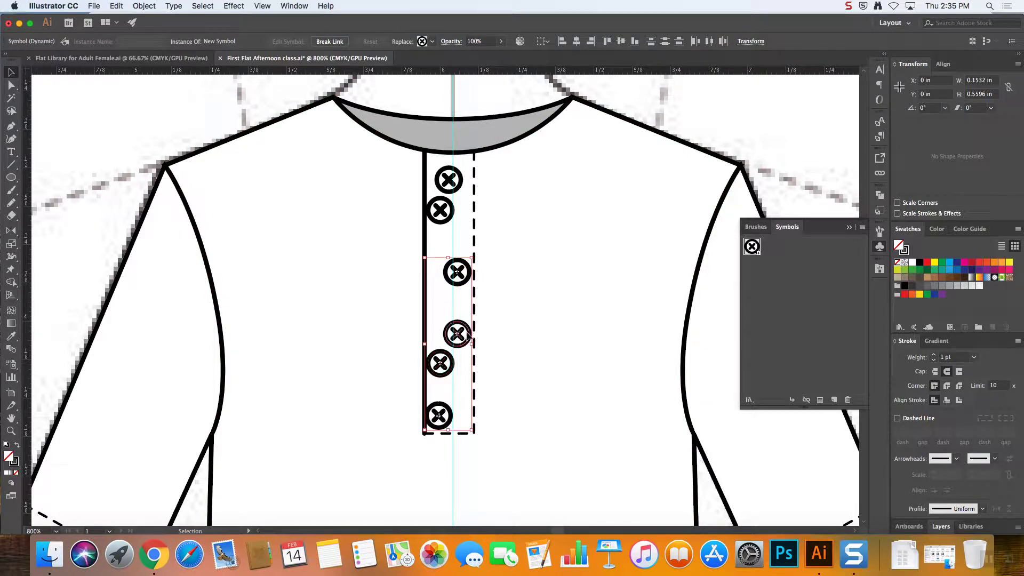
click(523, 366)
- Align all six buttons to the selection by their horizontal centers and distribute them evenly by their vertical centers
click(439, 417)
shift+click(439, 364)
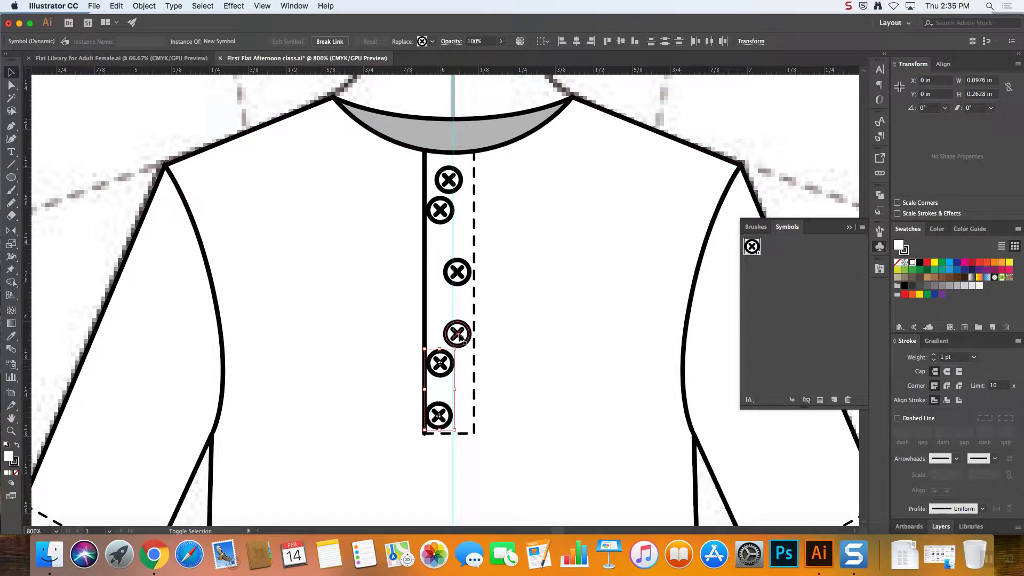
shift+click(457, 335)
shift+click(457, 273)
shift+click(440, 211)
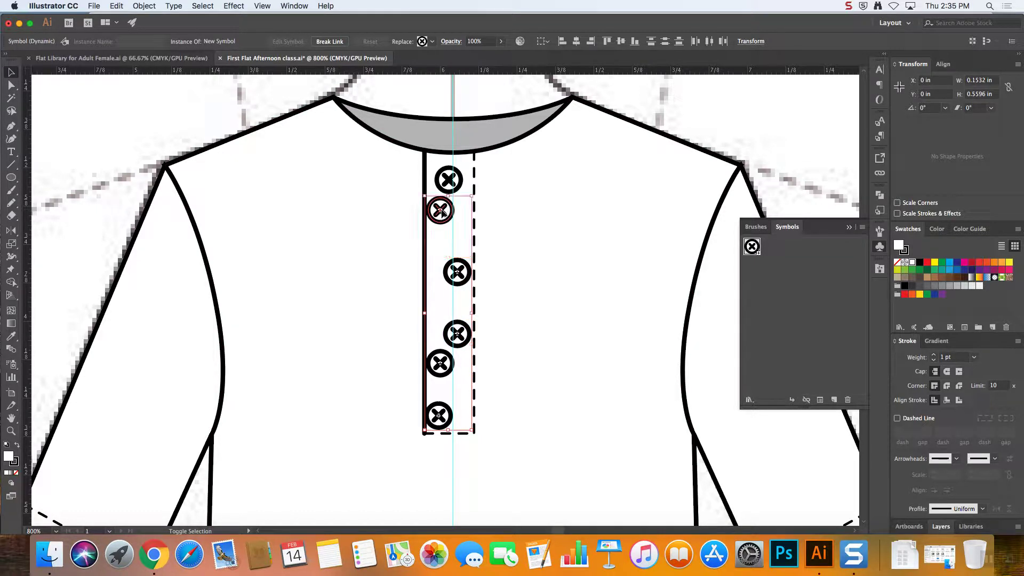
shift+click(449, 180)
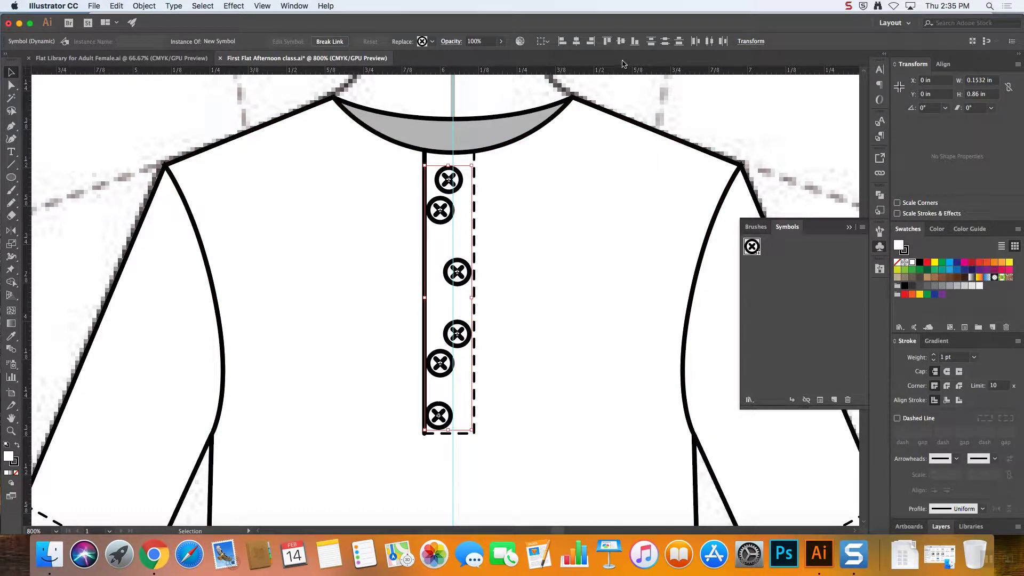
click(543, 41)
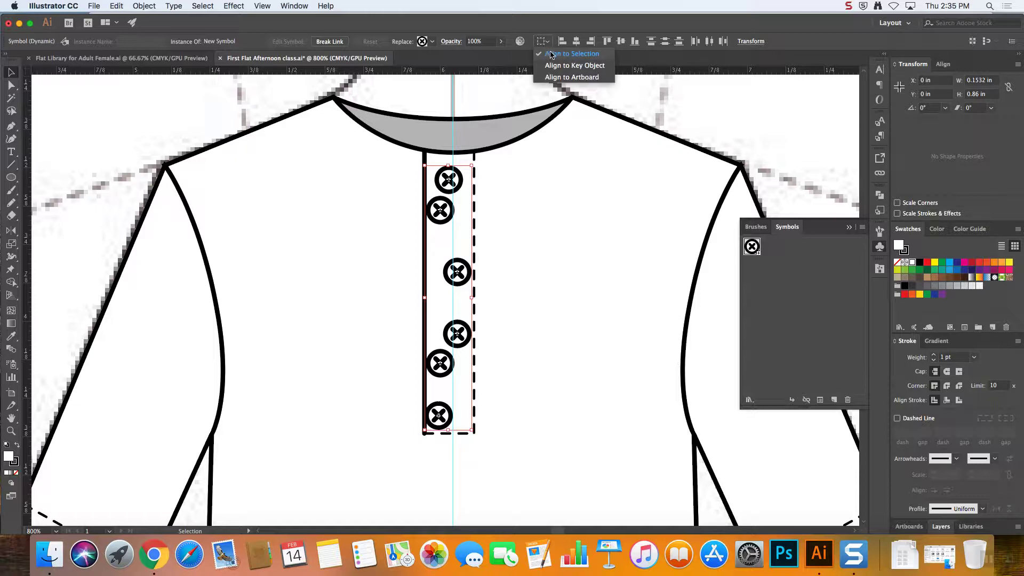
click(550, 50)
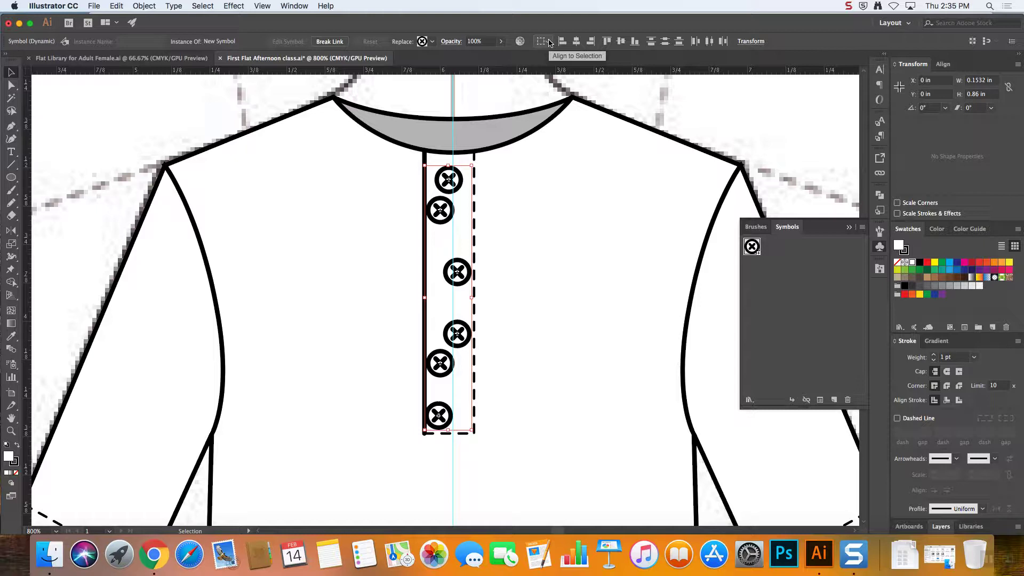
click(576, 43)
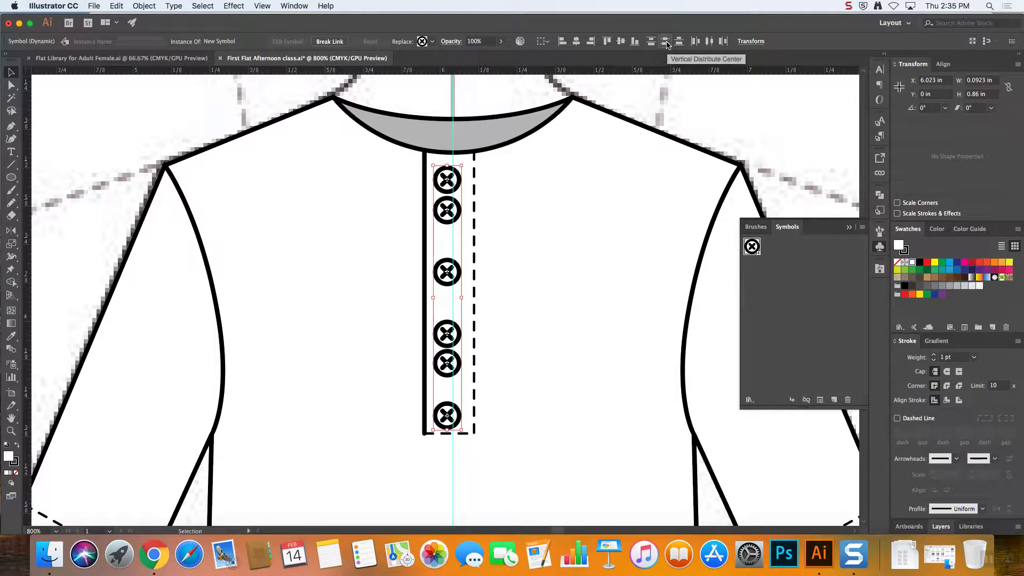
click(665, 42)
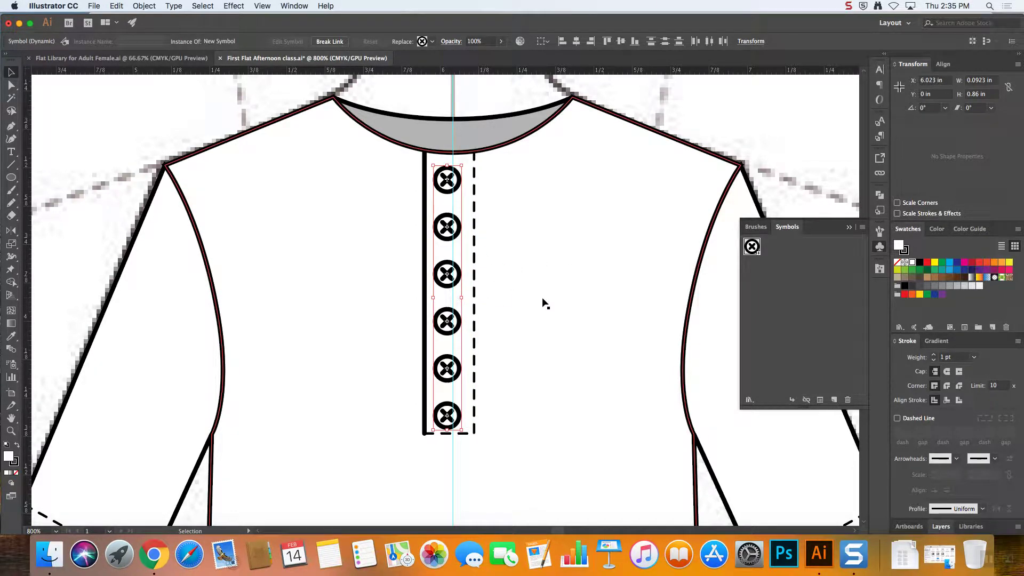
- Shift the whole row of buttons slightly up and sideways to center it on the placket at X 6.03 in
key(Up)
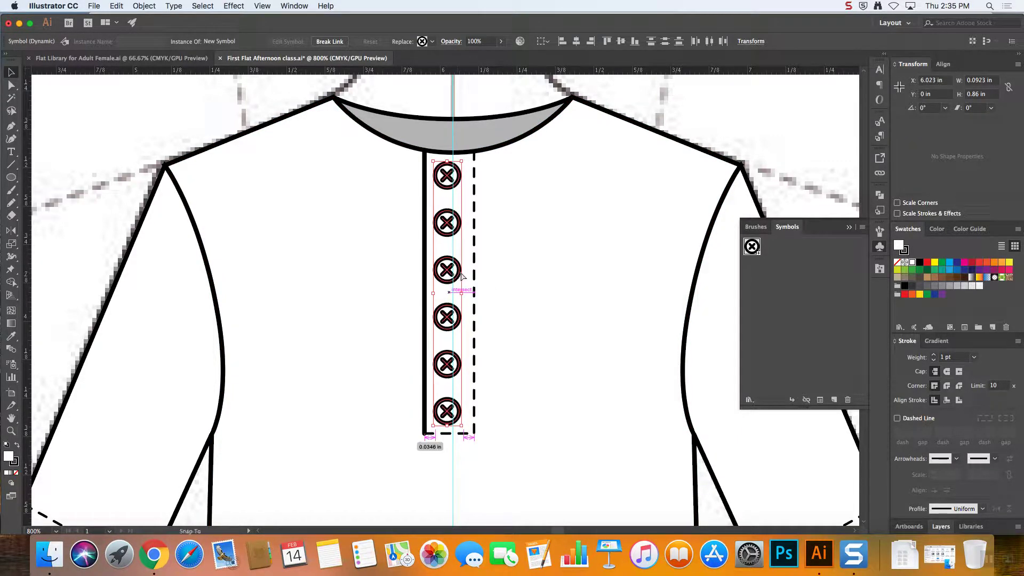
drag(460, 274, 467, 278)
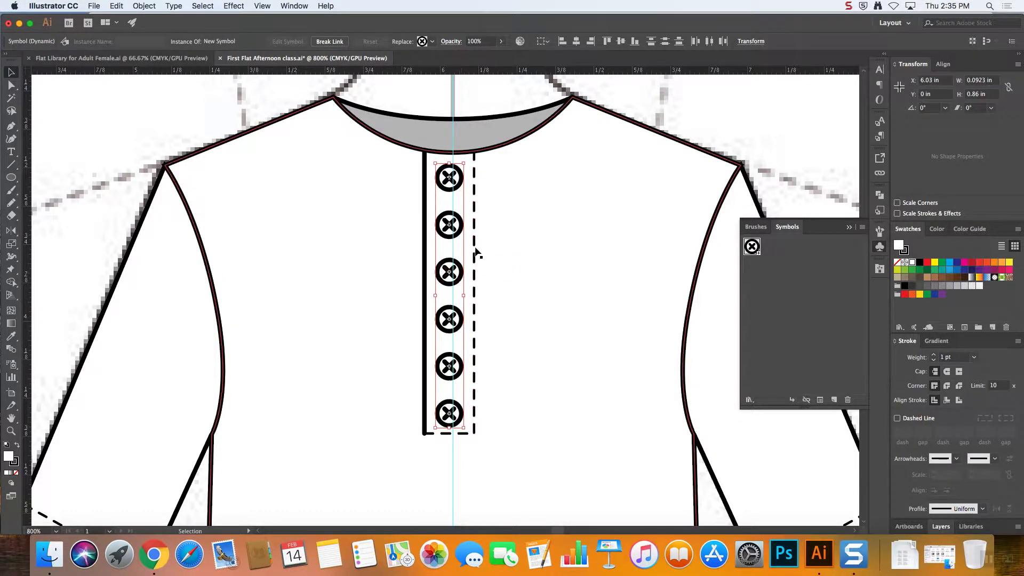
click(473, 172)
- Examine the buttoned placket on the whole figure and close up, and hide the document's symbols
key(super+minus)
key(super+minus)
key(super+minus)
key(super+minus)
key(super+minus)
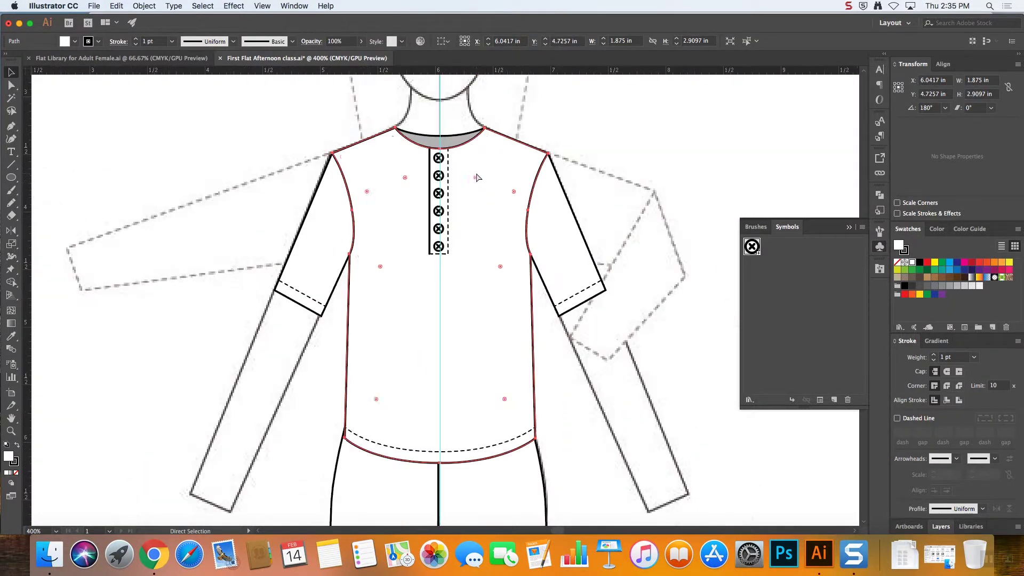
click(549, 188)
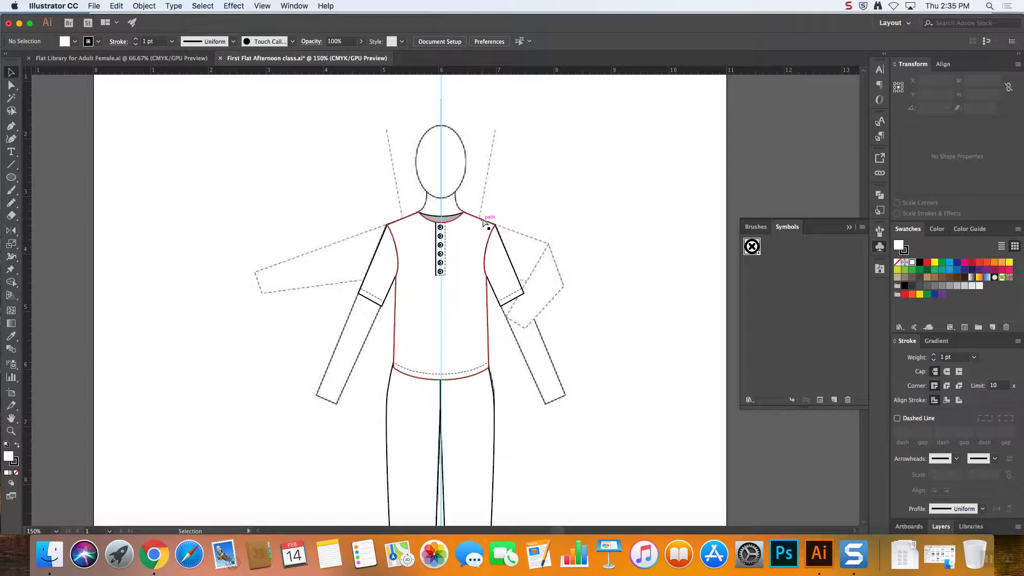
key(super+equal)
key(super+equal)
key(super+equal)
key(super+equal)
key(super+equal)
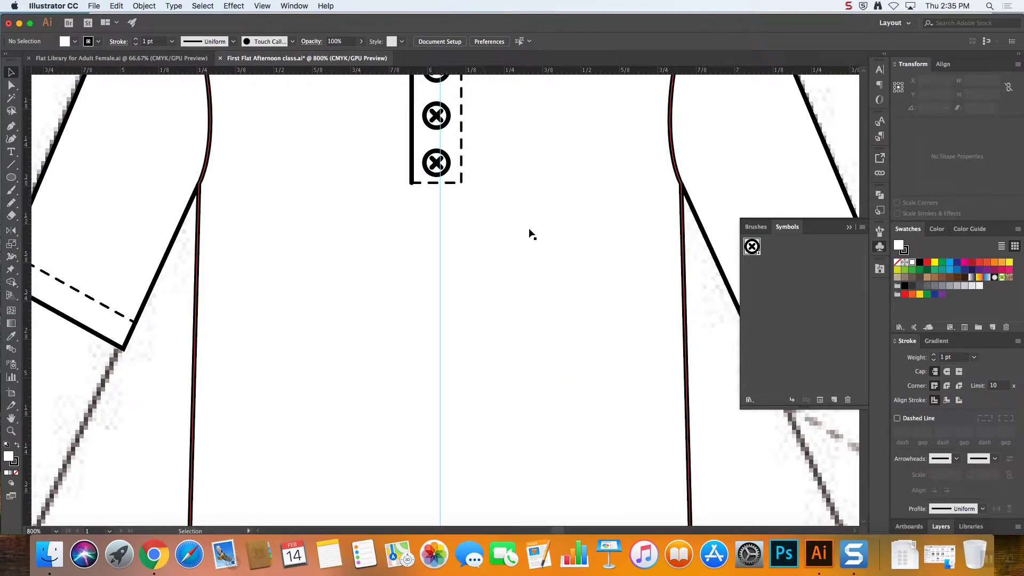
click(851, 229)
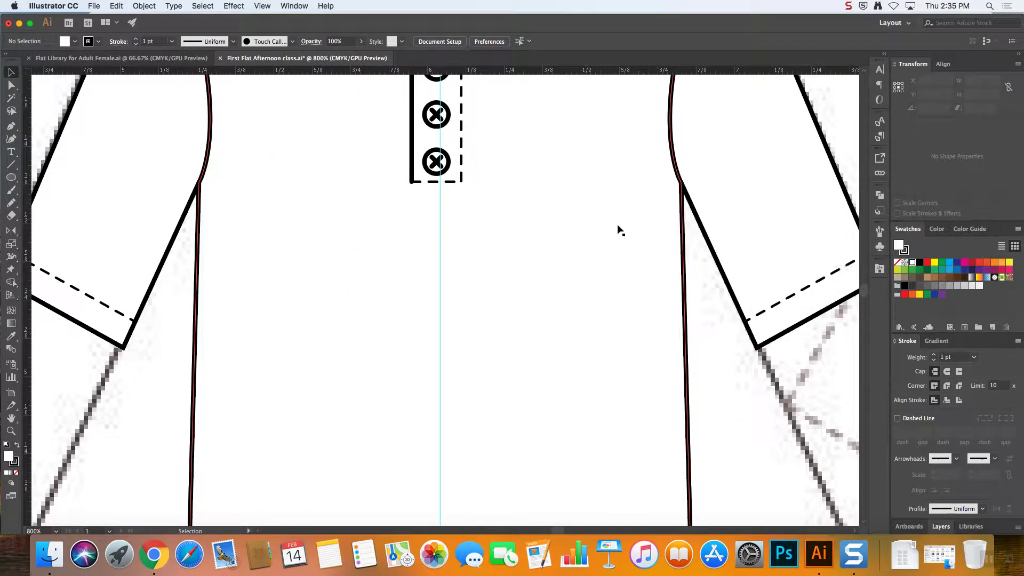
- Open the symbol definition of the placket's top button for editing
scroll(618, 230, up, 3)
scroll(617, 230, up, 9)
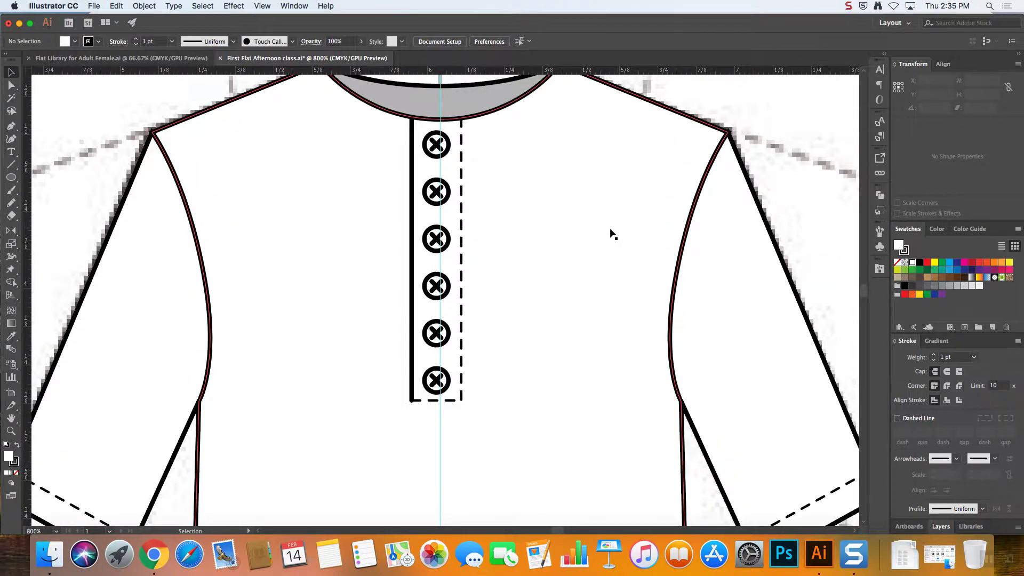
click(438, 213)
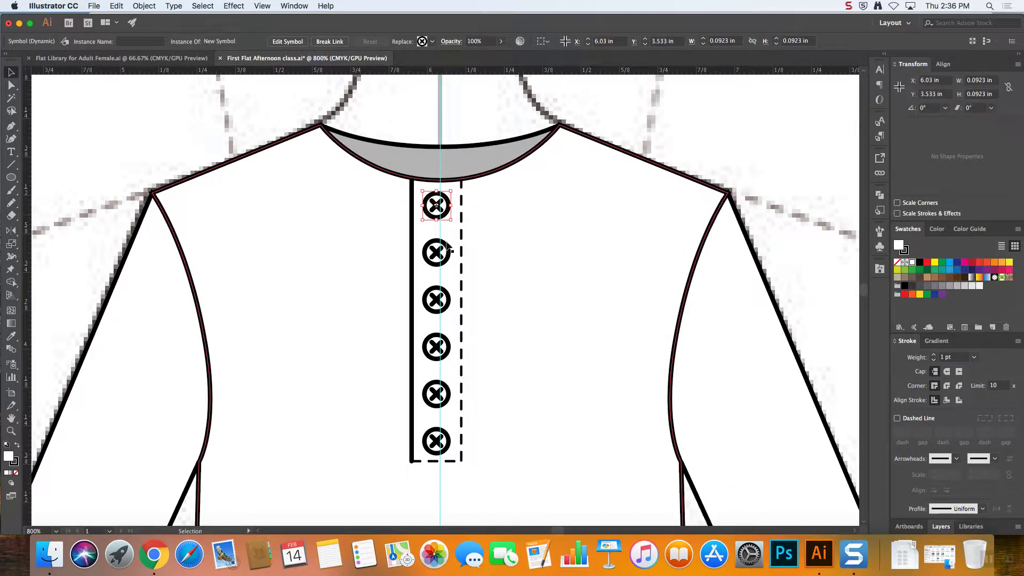
click(724, 118)
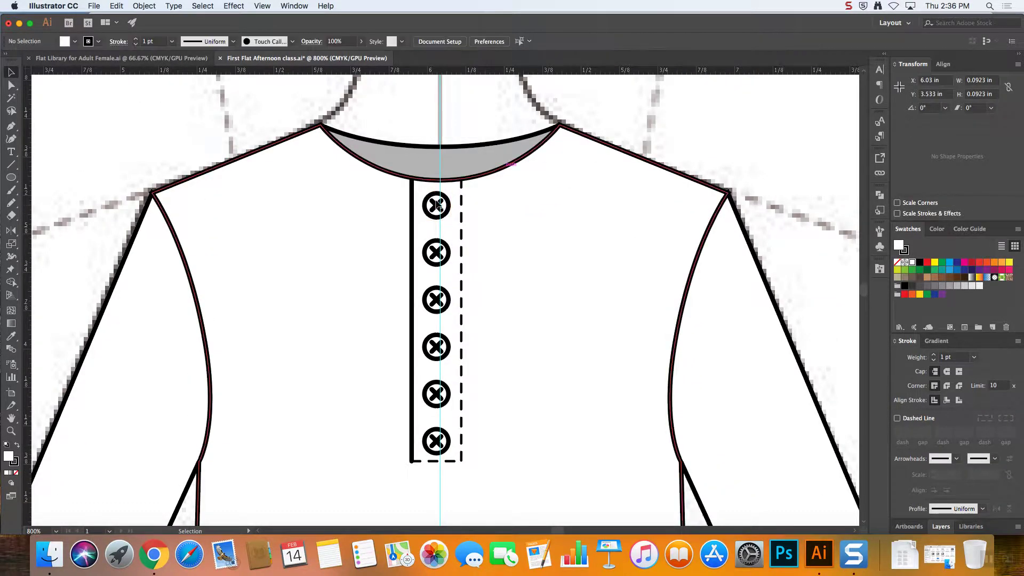
click(442, 215)
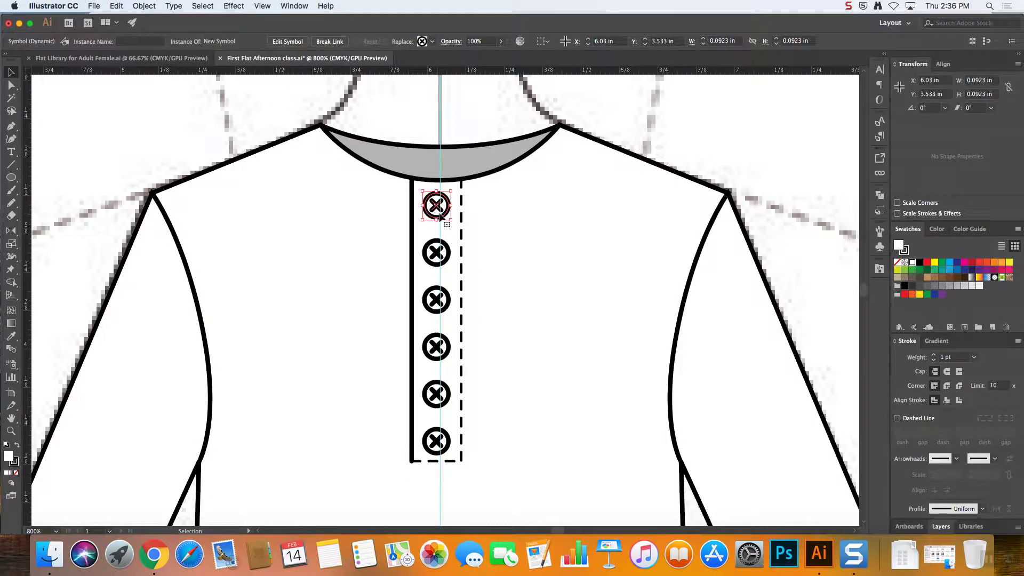
double_click(443, 213)
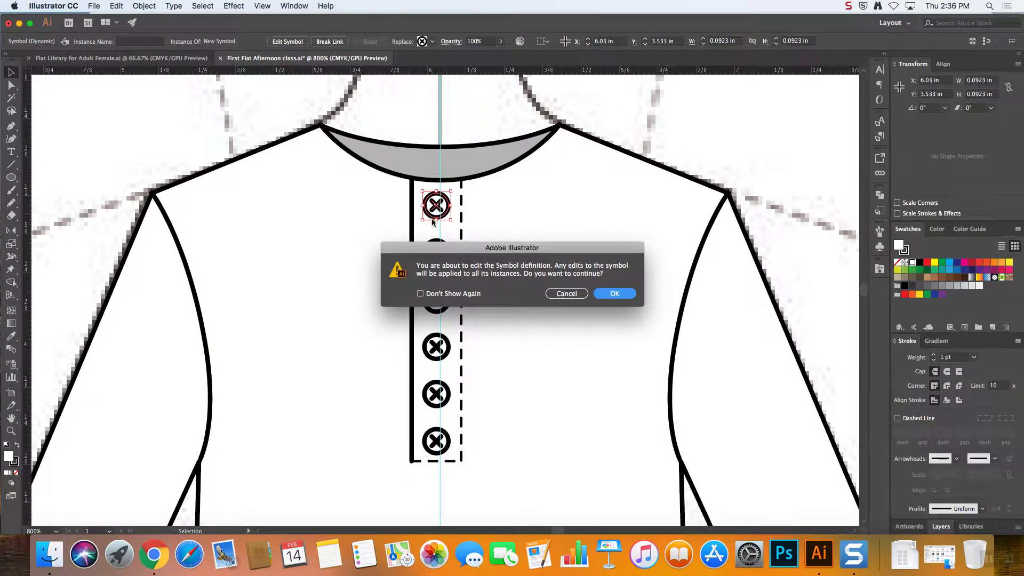
drag(521, 254, 607, 149)
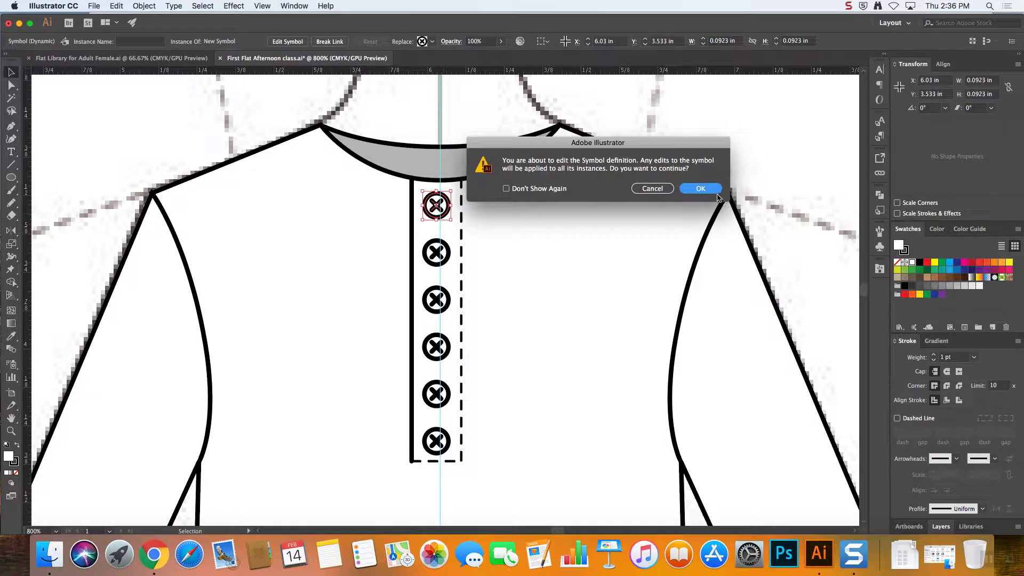
click(701, 189)
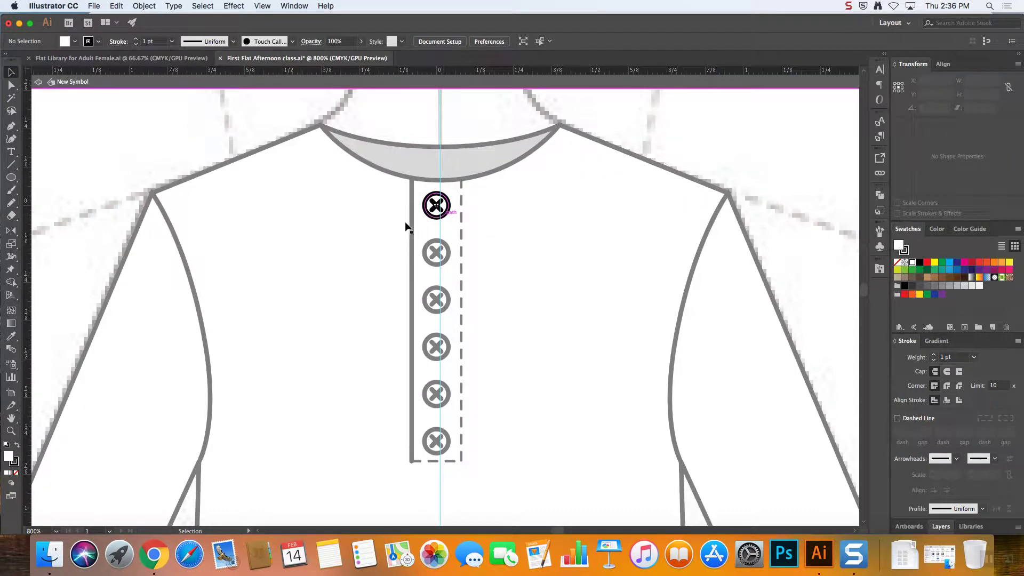
- Set the stroke weight of all paths in the button symbol to 0.5 pt and leave symbol editing
click(436, 215)
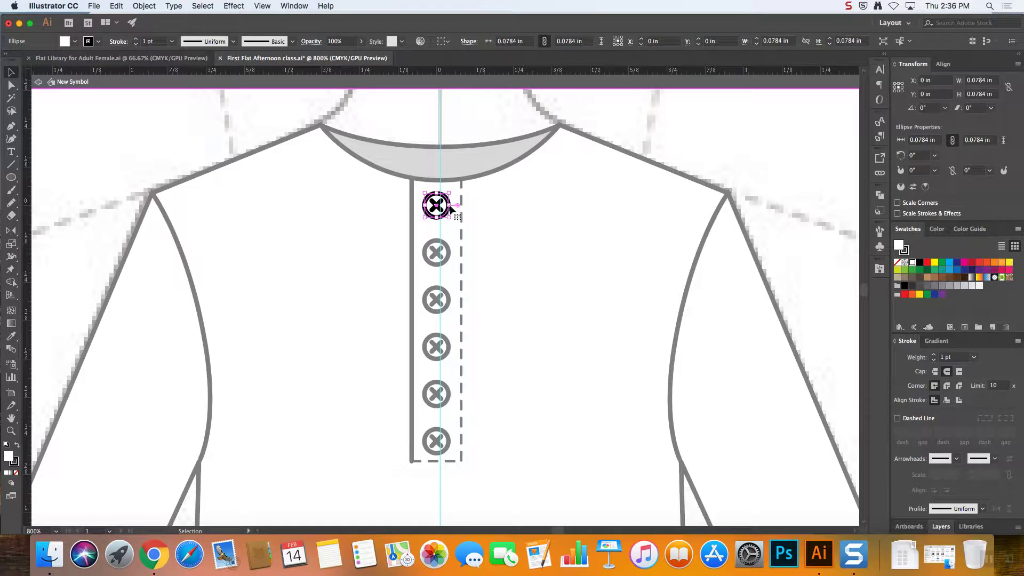
click(478, 230)
drag(479, 230, 400, 181)
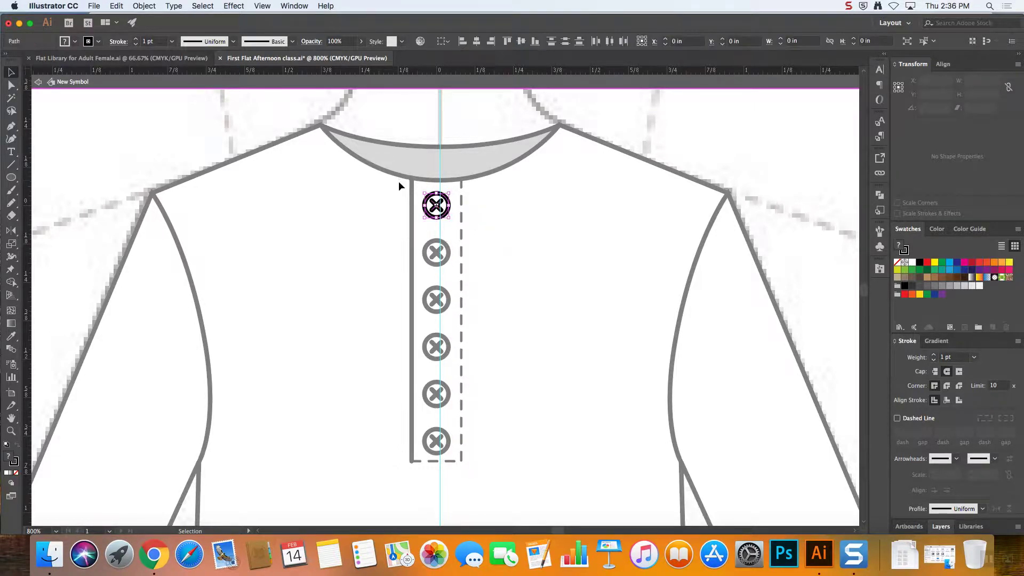
click(171, 43)
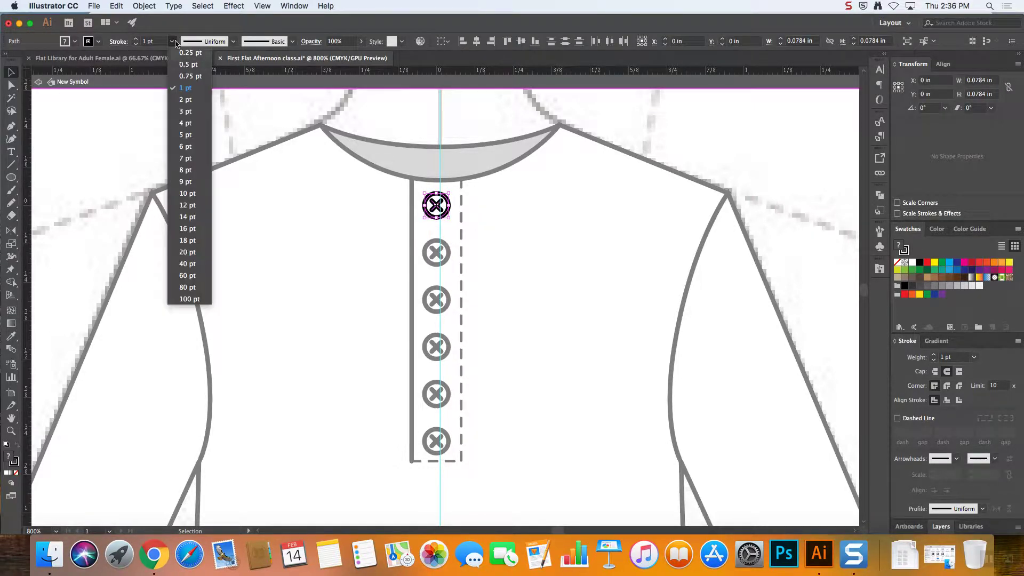
click(196, 69)
click(505, 249)
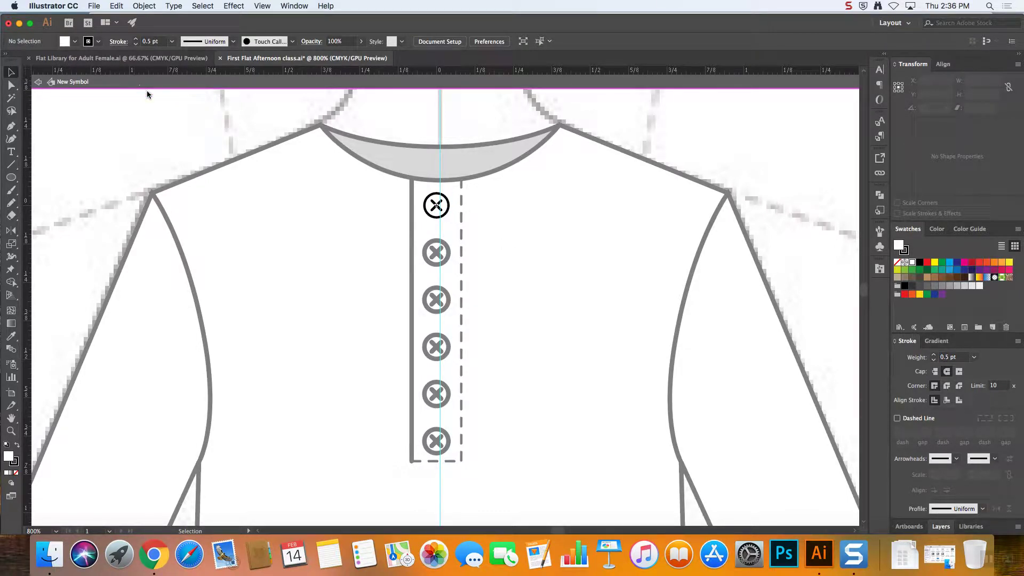
double_click(445, 255)
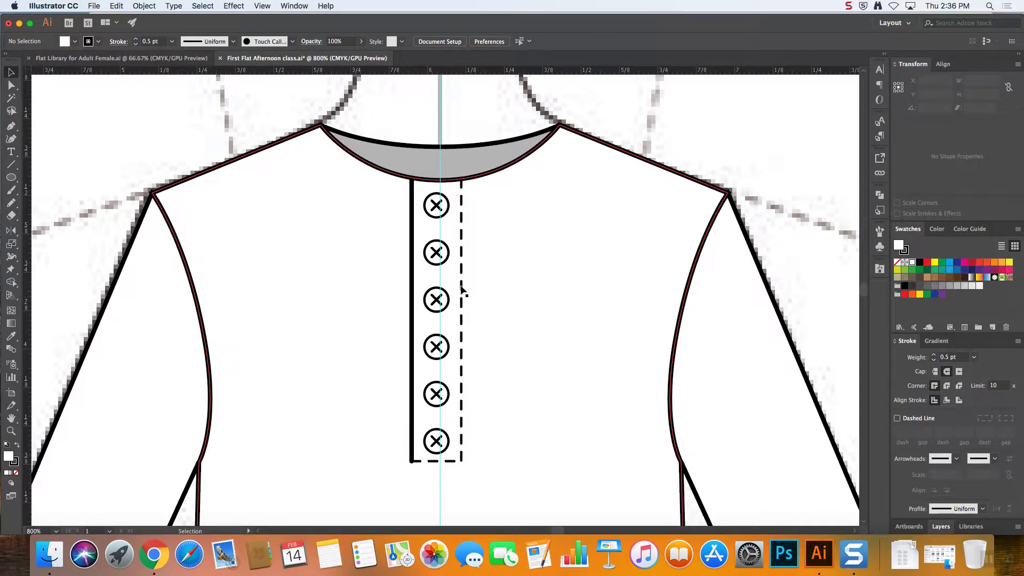
- Edit the button symbol again, converting the circle's bottom anchor point to a corner, and leave symbol editing
double_click(447, 214)
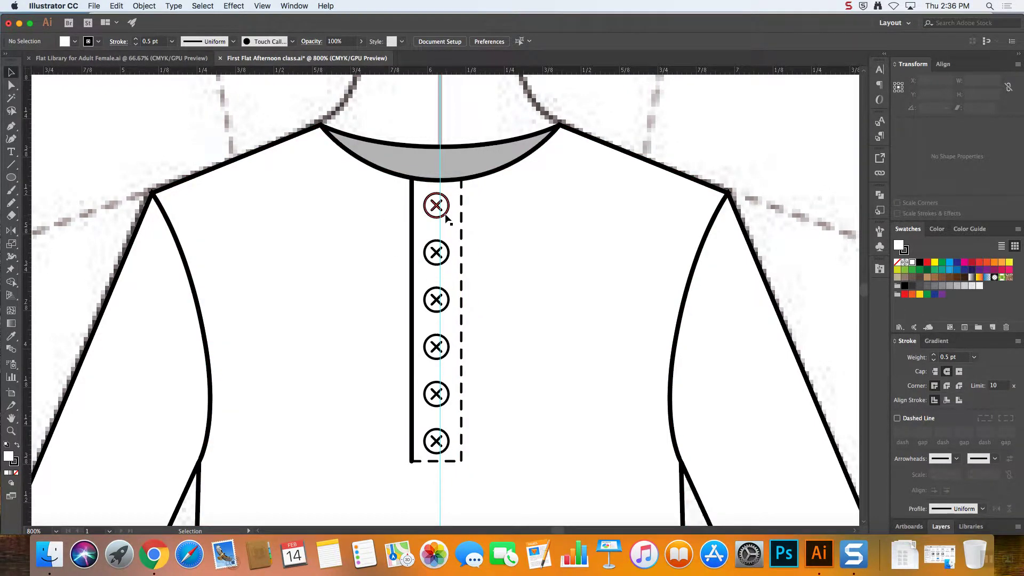
click(614, 294)
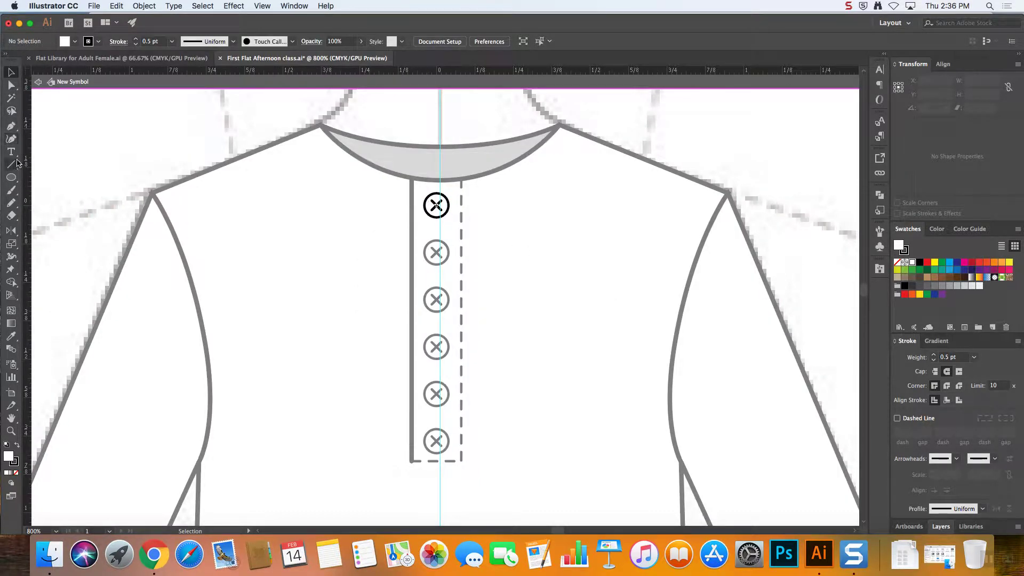
click(11, 177)
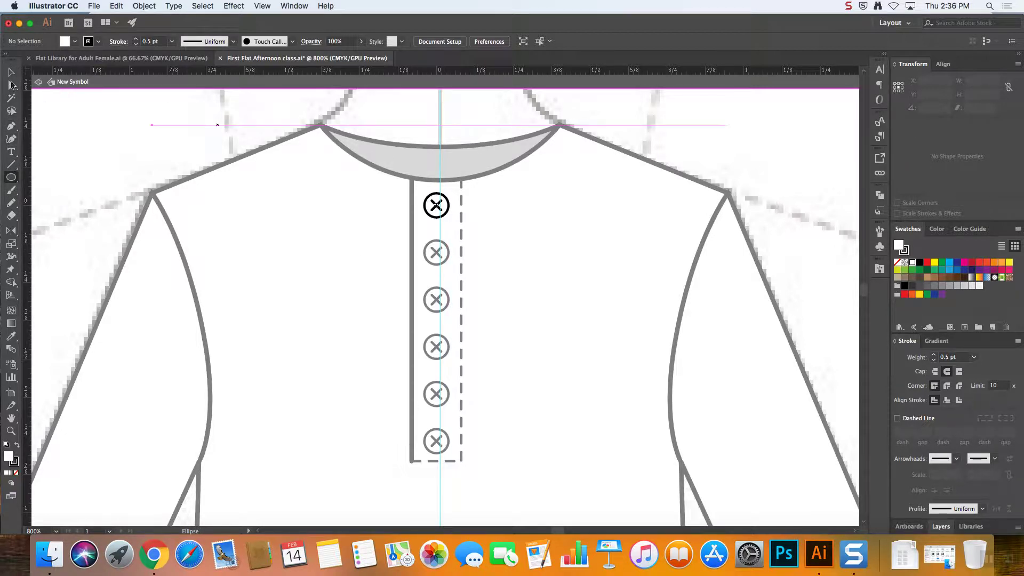
click(11, 85)
click(426, 213)
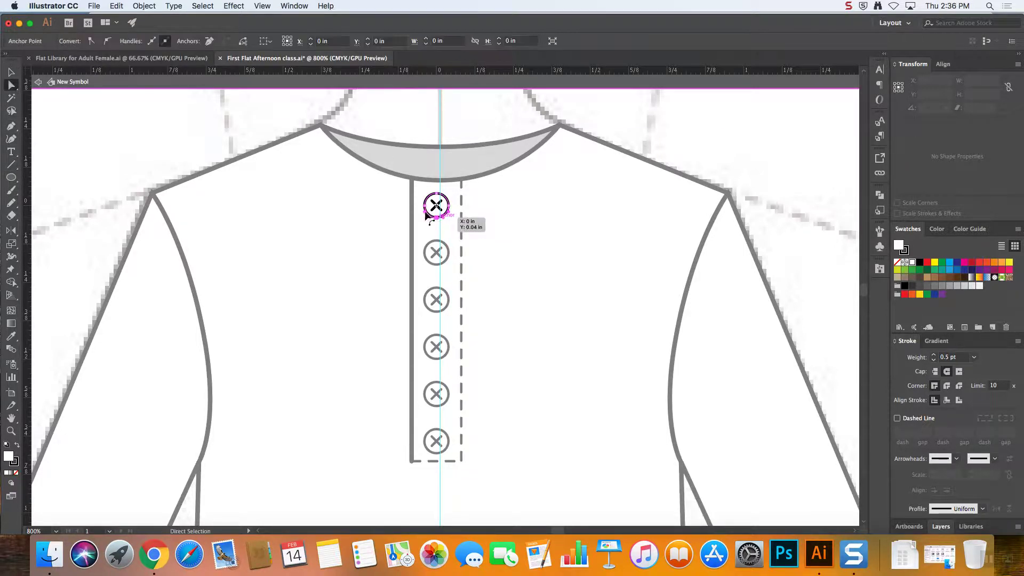
click(92, 41)
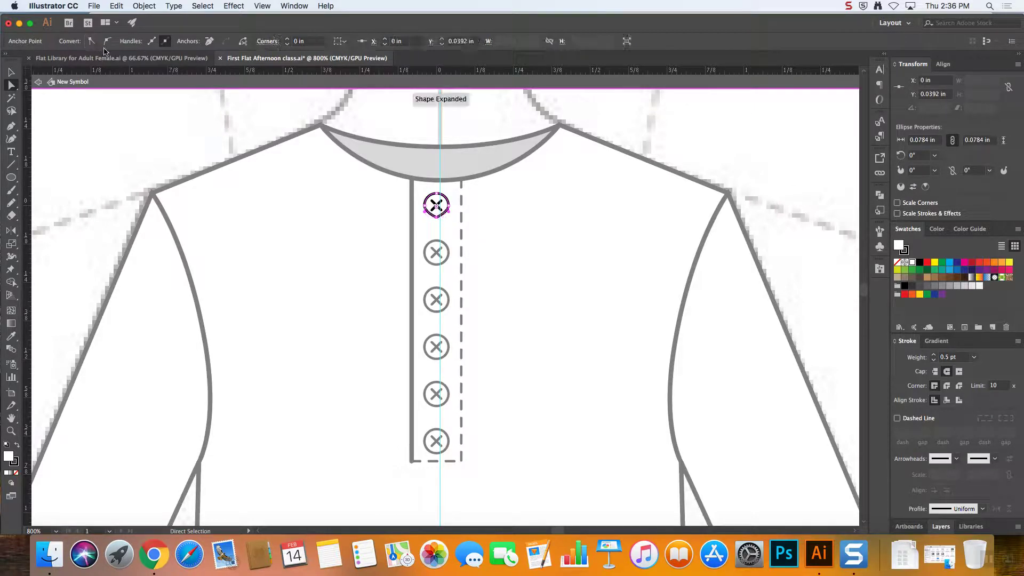
click(519, 257)
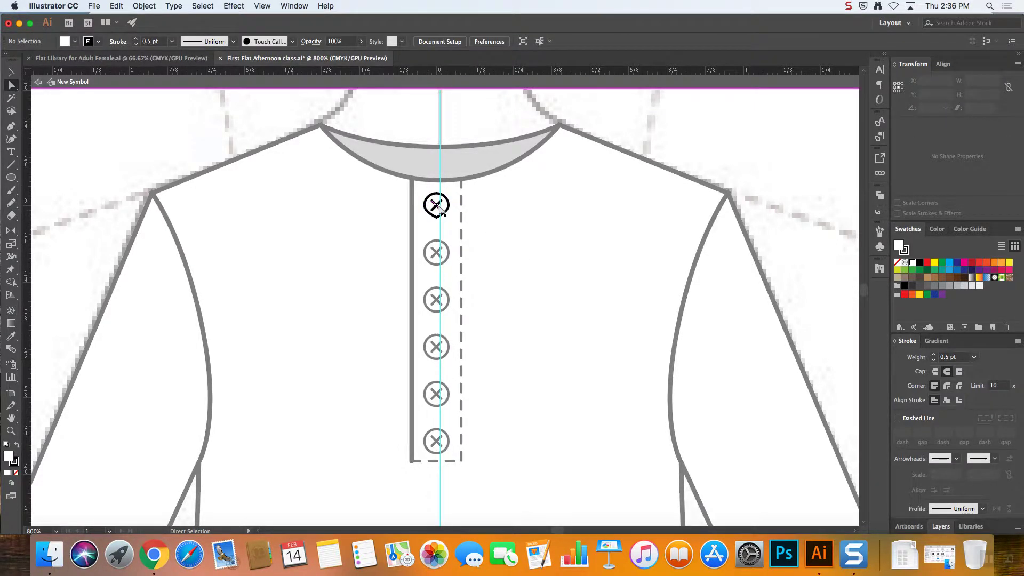
key(Escape)
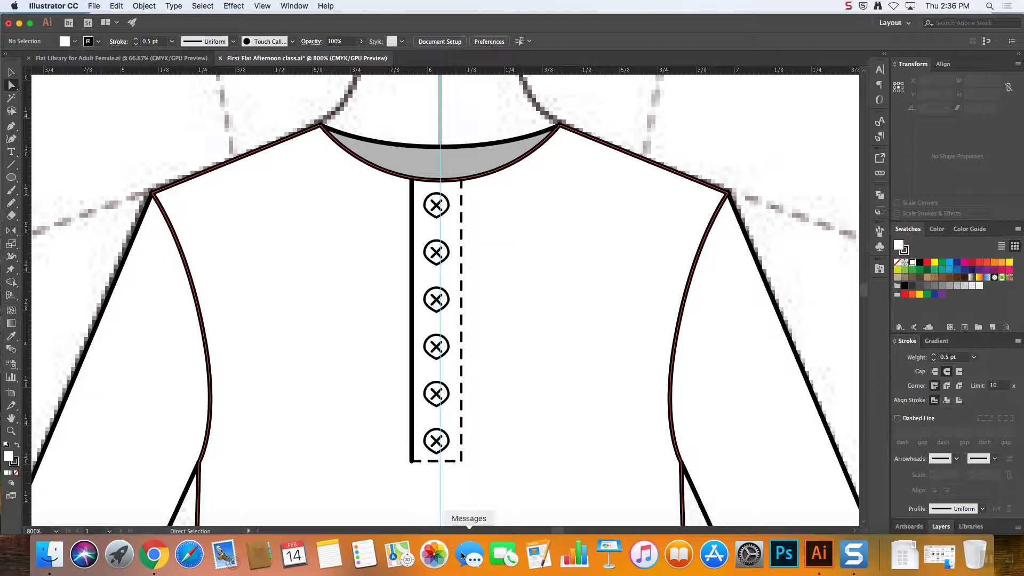
- Undo the corner conversion on the button symbol's circle and exit symbol editing
click(12, 72)
click(539, 239)
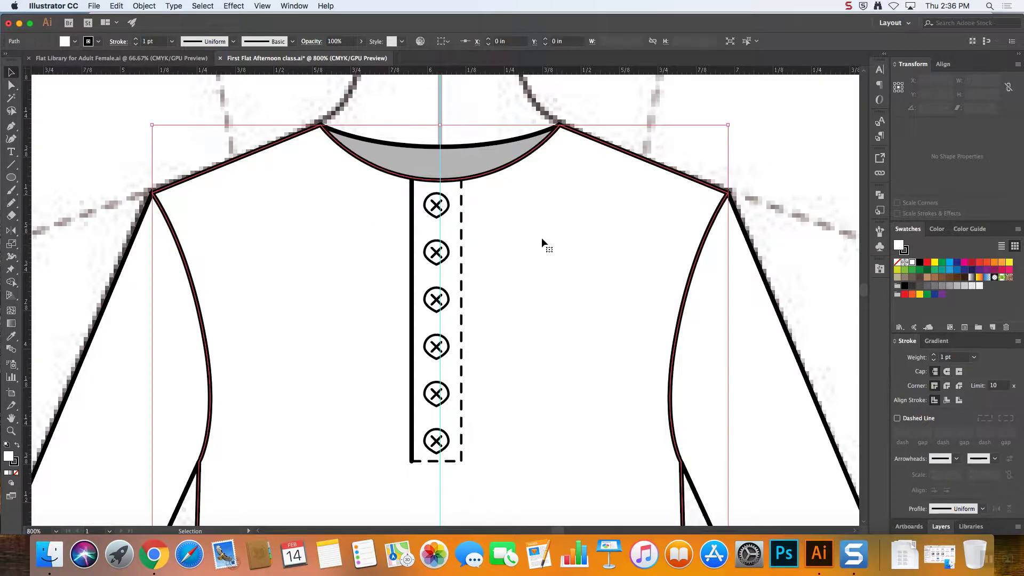
key(a)
key(super+z)
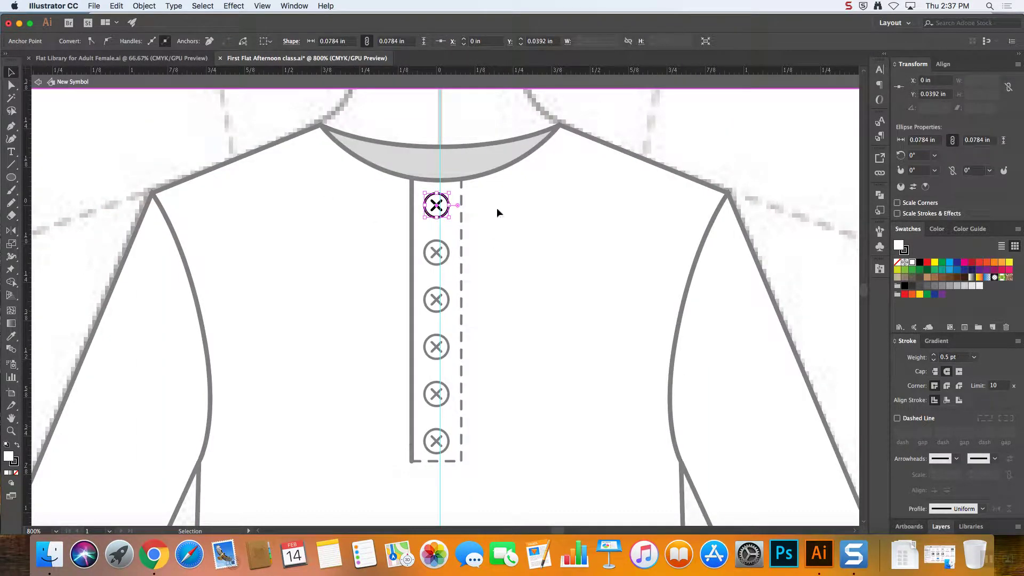
double_click(473, 210)
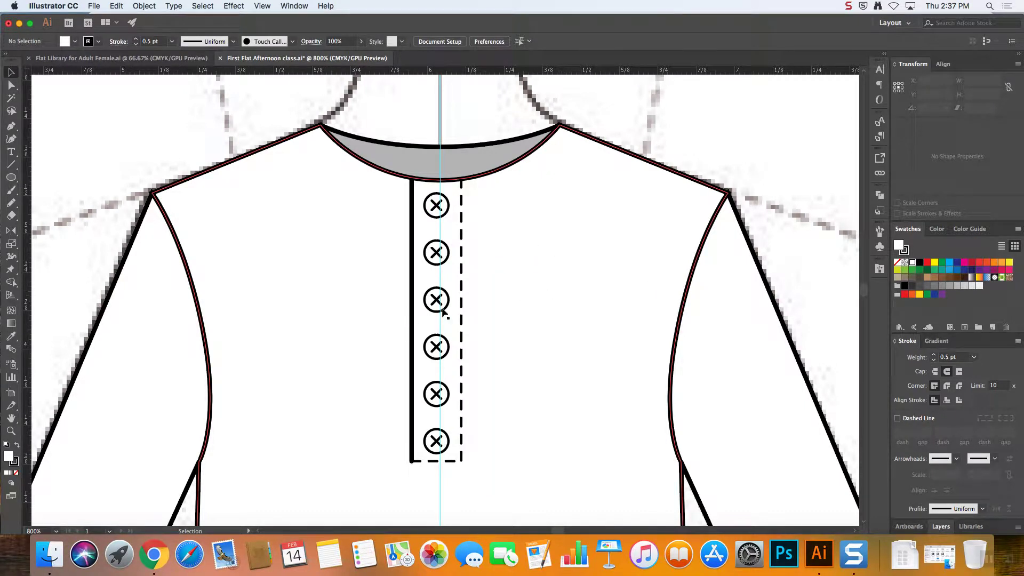
- Place a spare instance of the button symbol in the empty area above the shirt's shoulder, and delete it
click(881, 247)
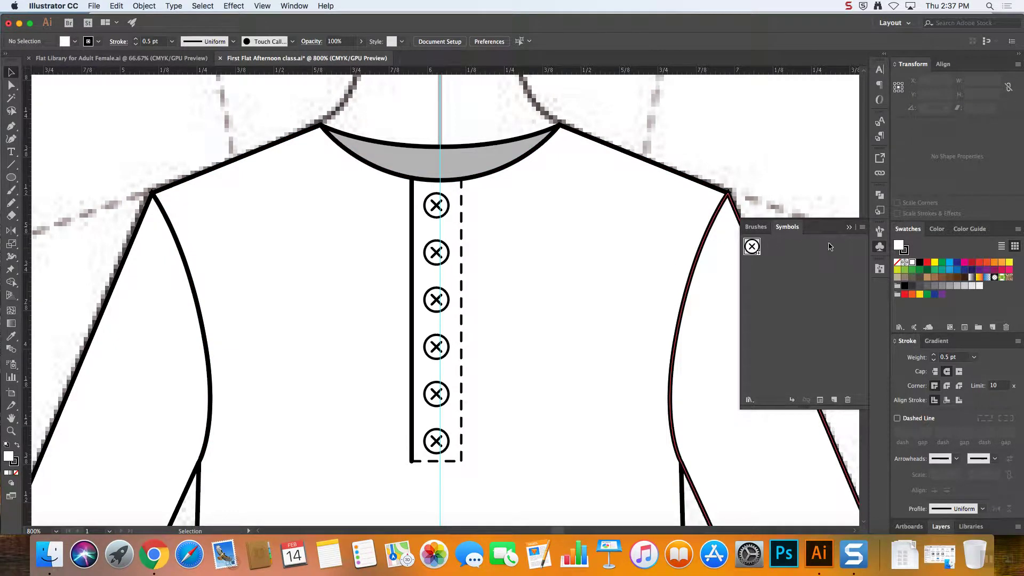
drag(751, 249, 737, 117)
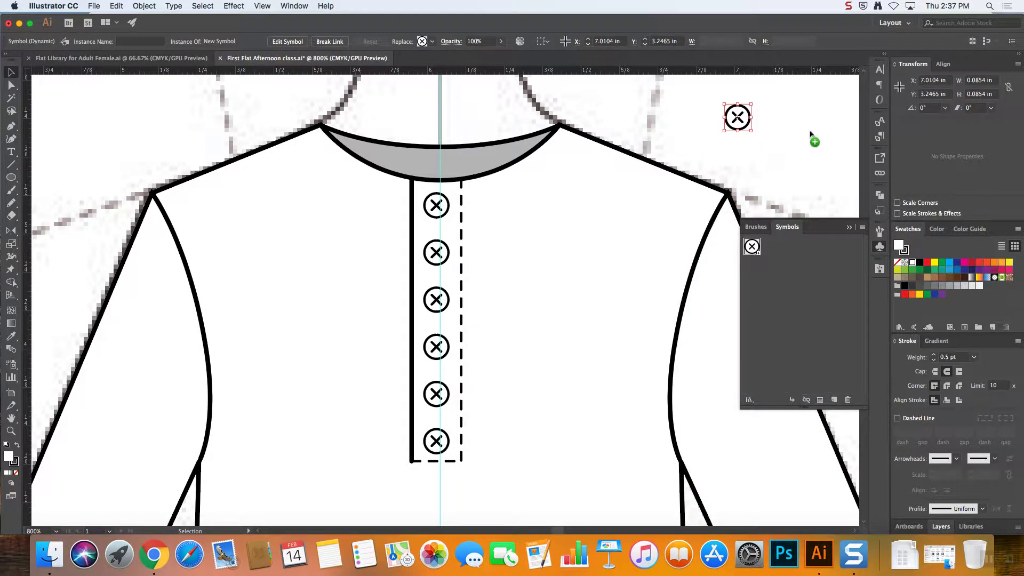
click(814, 145)
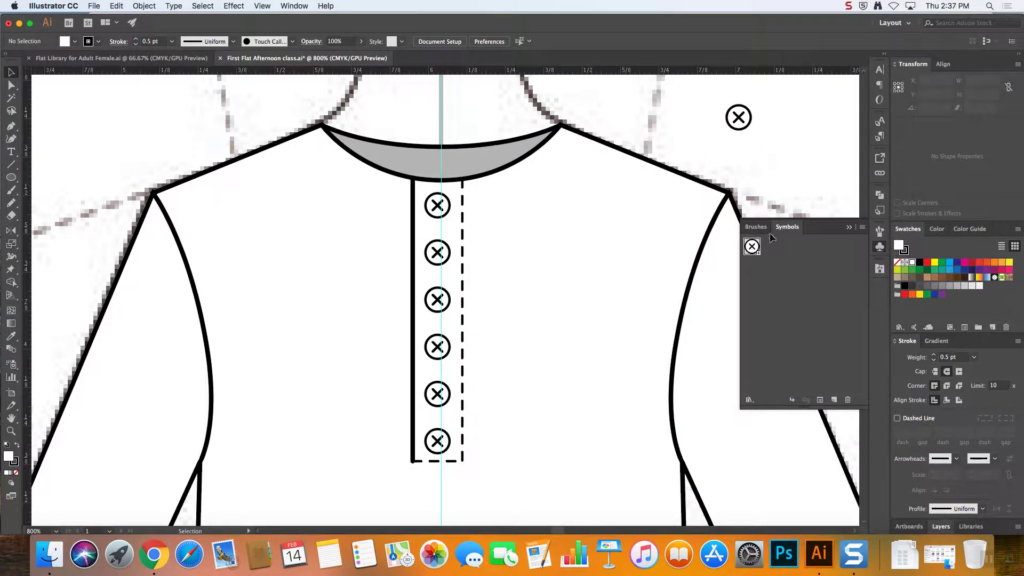
click(713, 95)
key(Delete)
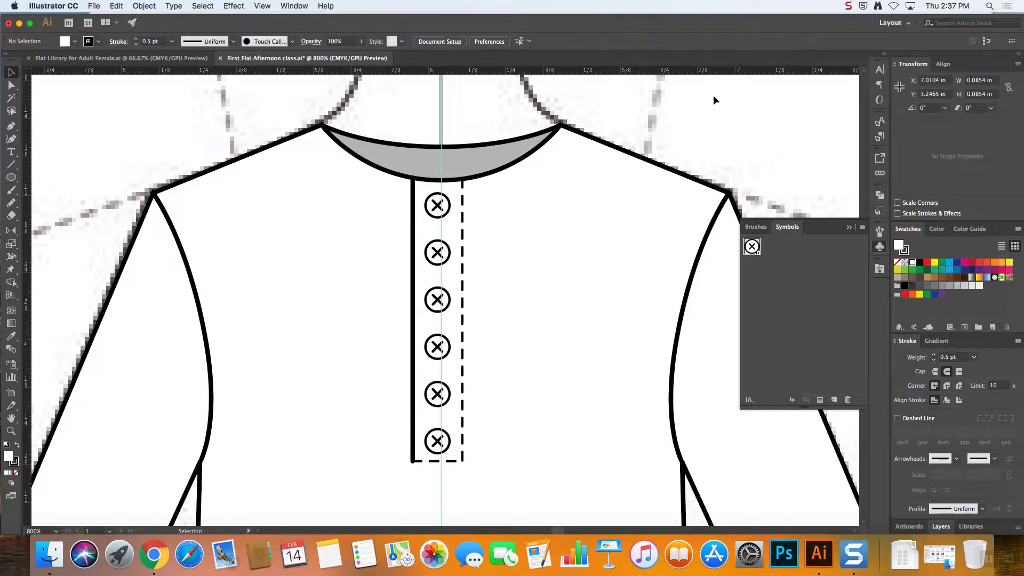
click(849, 227)
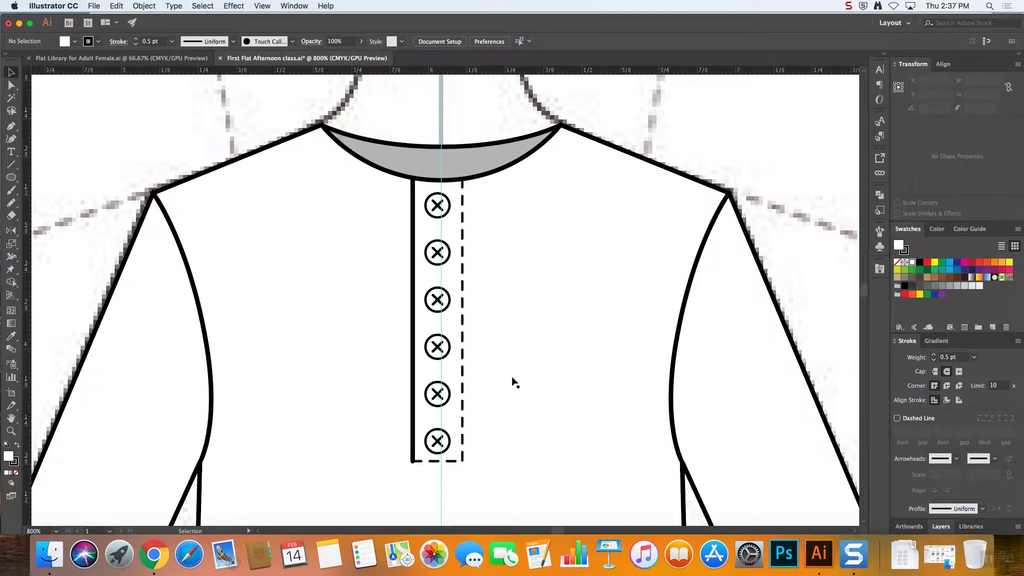
- Break the symbol link of the fourth button from the top and ungroup it into separate paths
click(450, 451)
shift+click(449, 403)
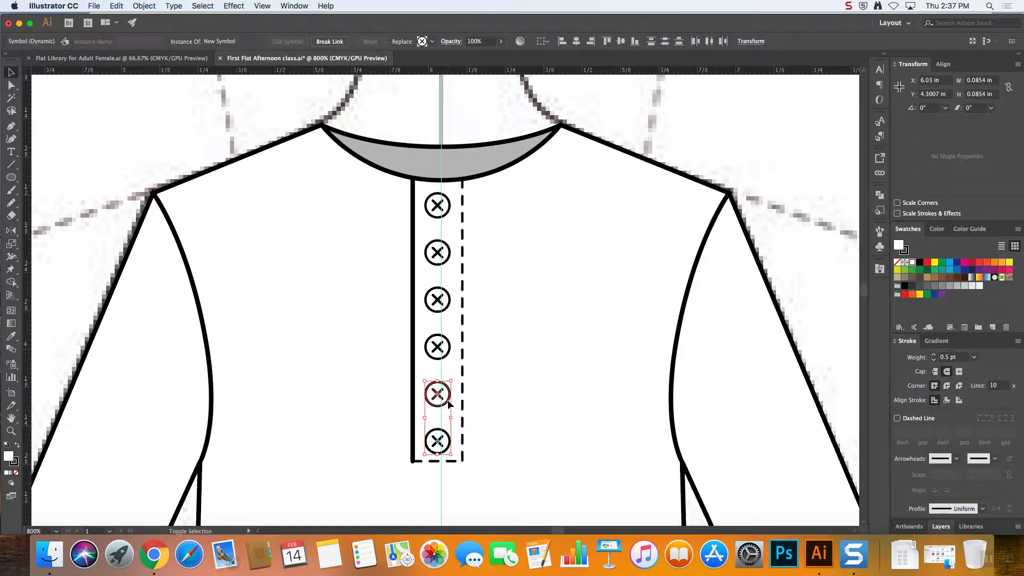
click(443, 350)
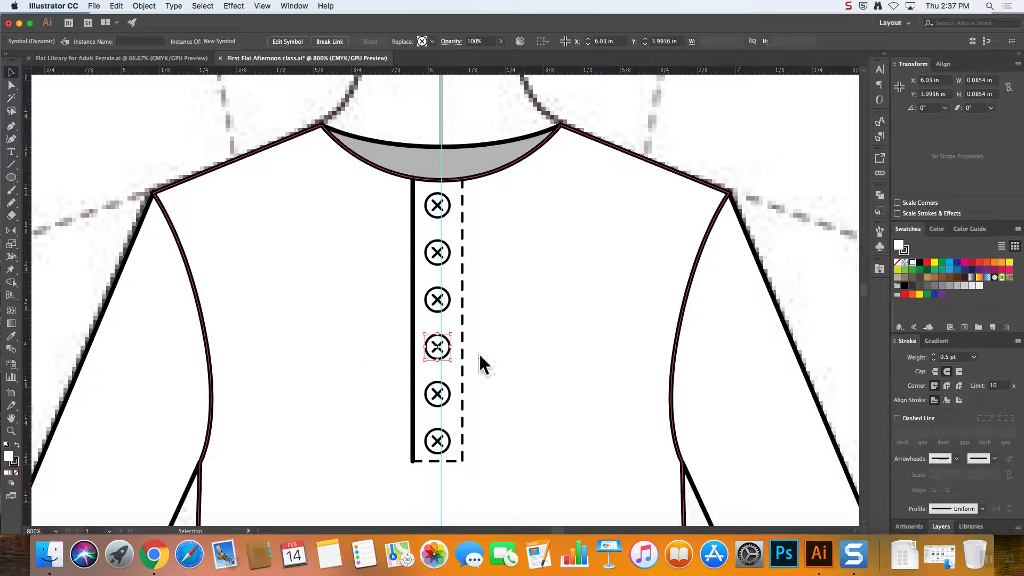
click(329, 41)
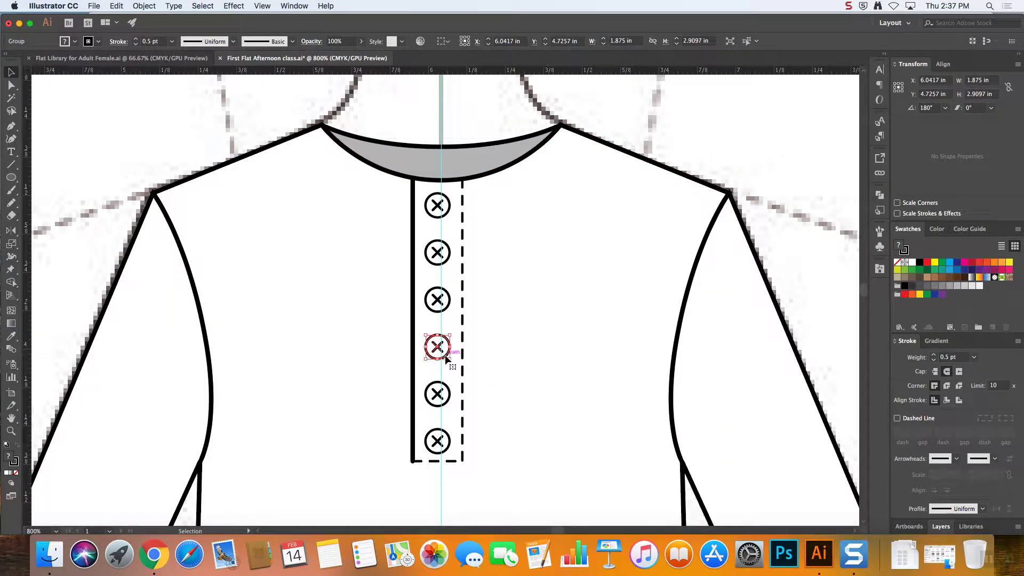
right_click(440, 356)
click(483, 445)
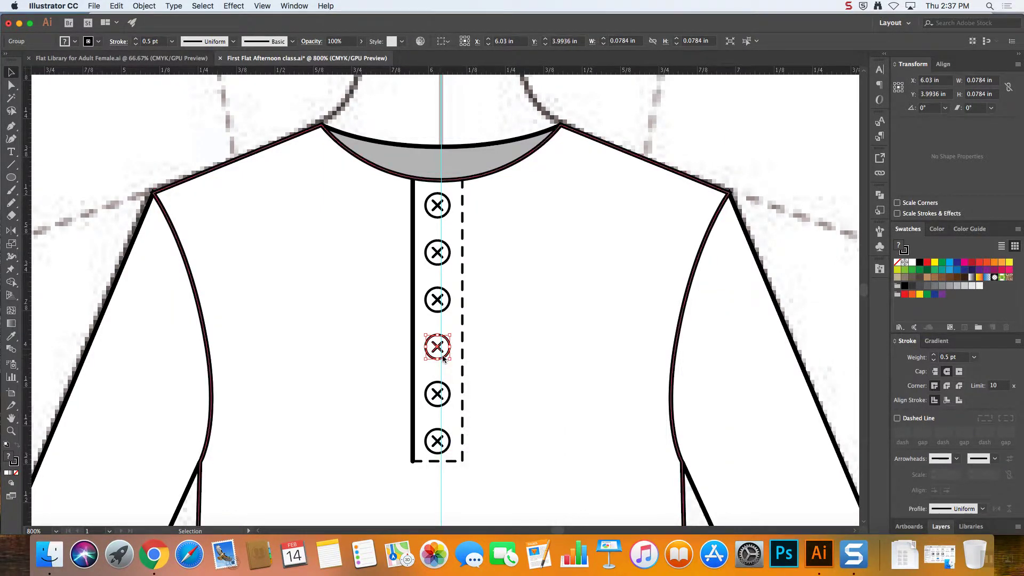
right_click(443, 359)
click(483, 446)
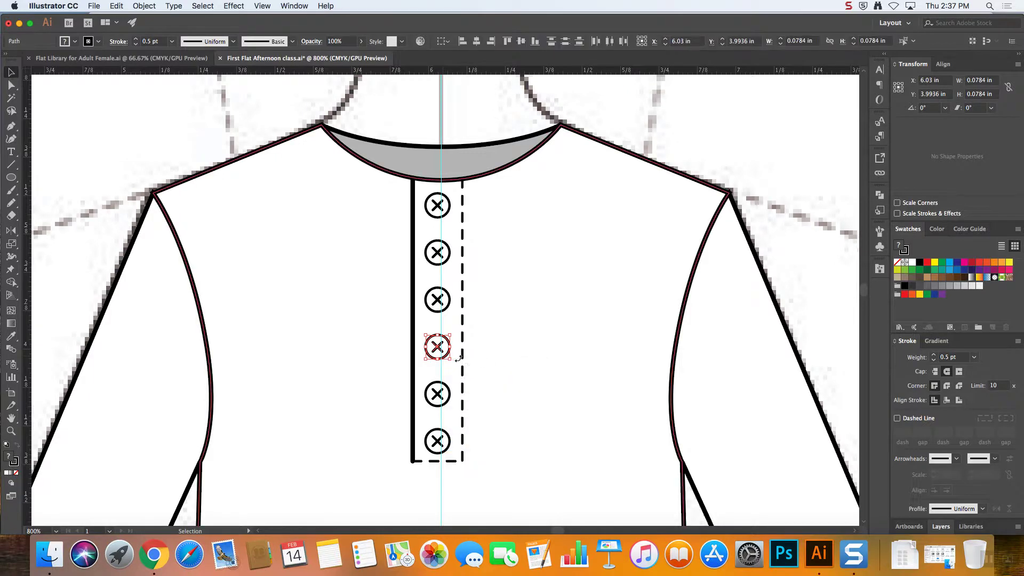
- Fill the circle of the unlinked fourth button with light blue
click(437, 346)
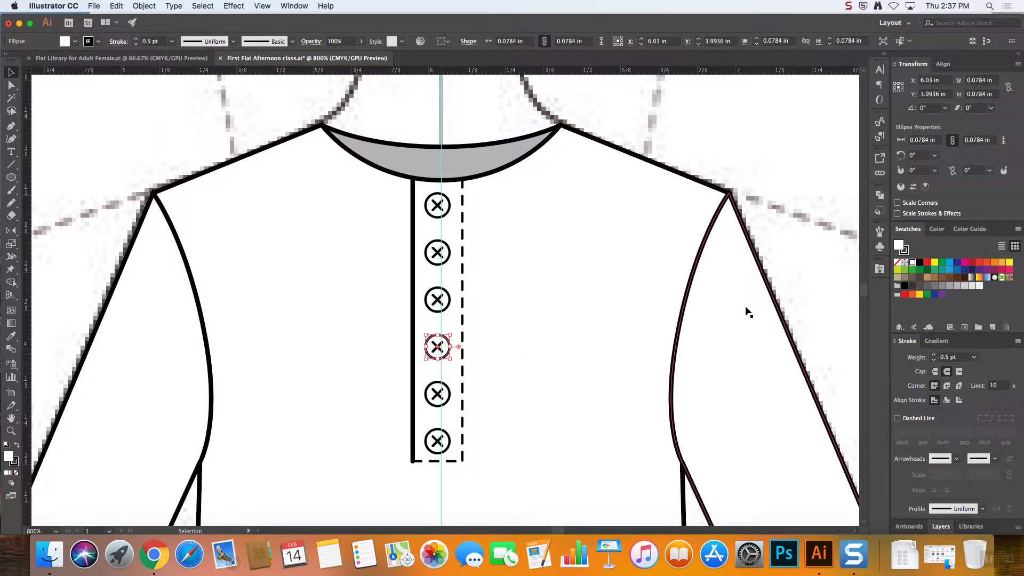
click(947, 265)
click(637, 253)
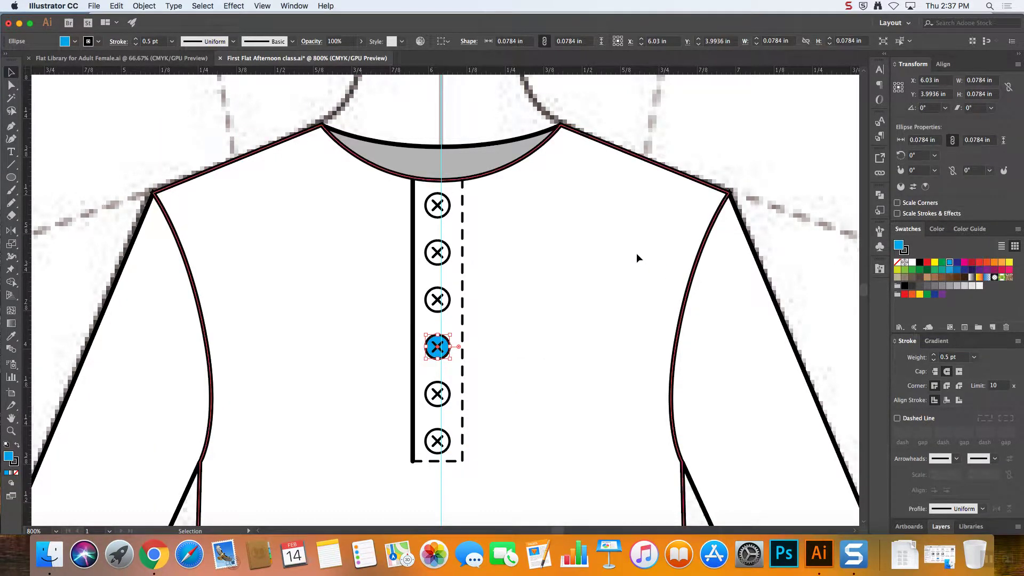
key(super+minus)
key(super+minus)
key(super+minus)
key(super+minus)
key(super+minus)
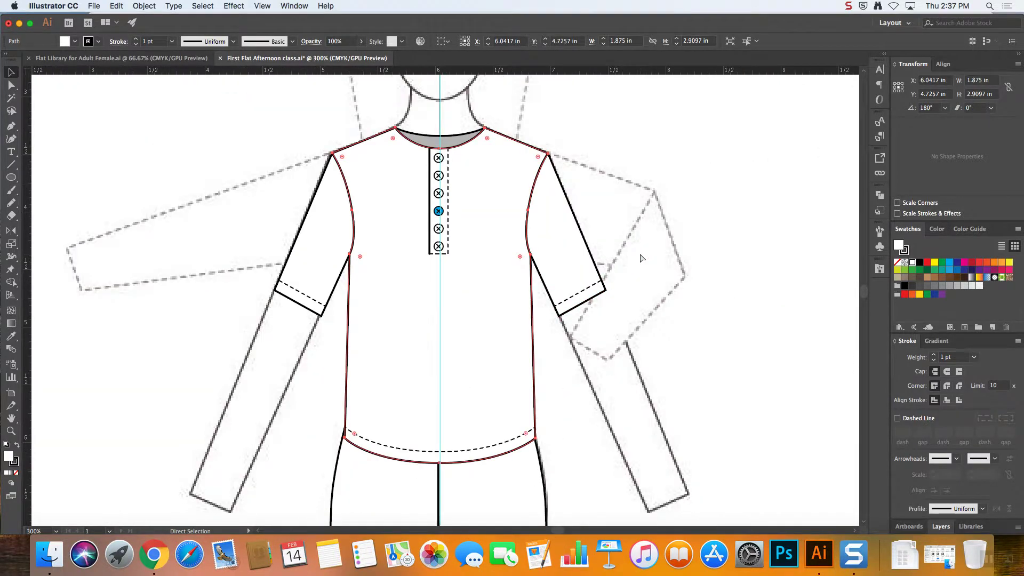
- Deselect the shirt and examine its placket, buttons and sleeves up close, and the whole figure on the page
click(640, 259)
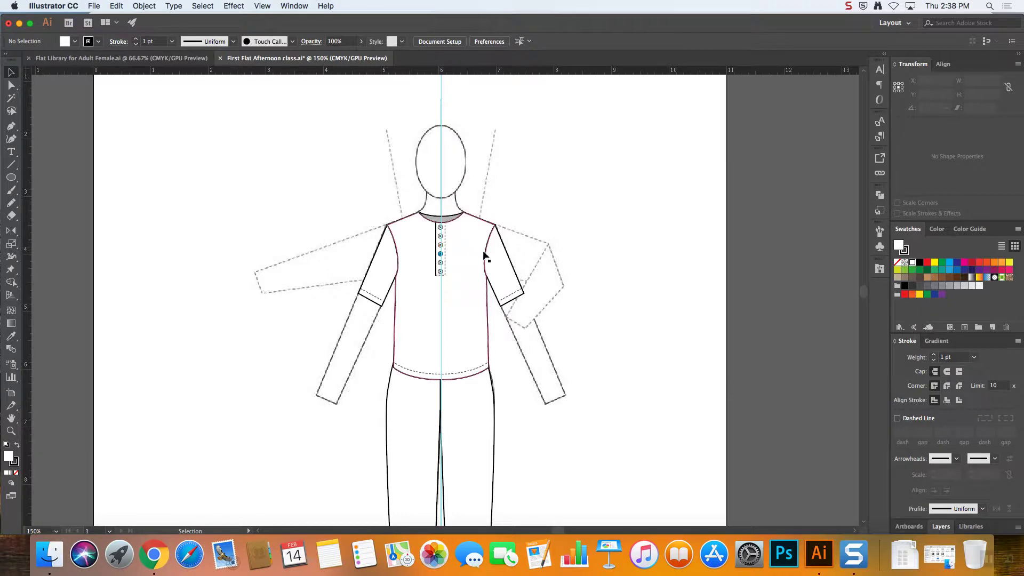
key(super+equal)
key(super+equal)
key(super+equal)
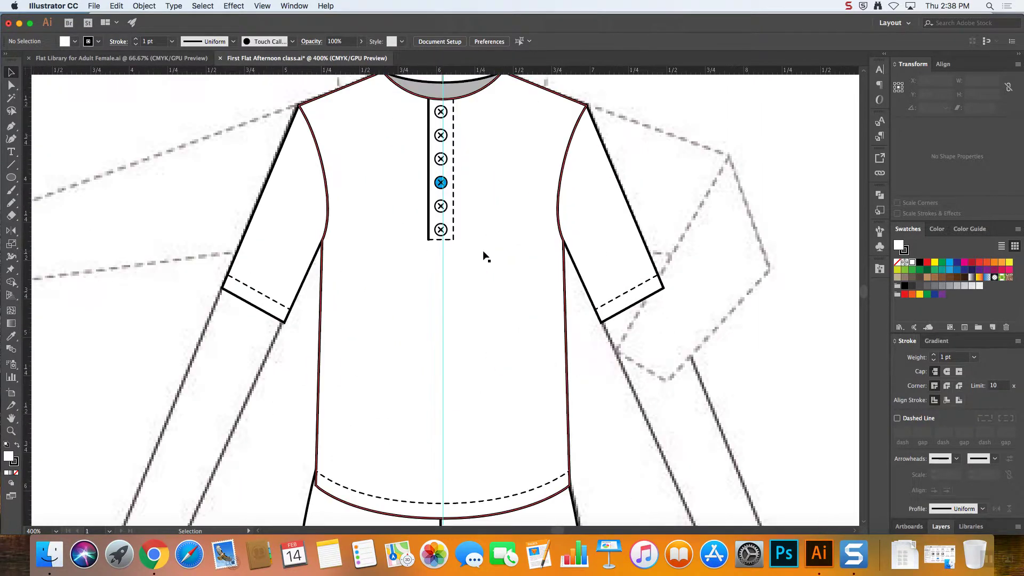
scroll(558, 240, up, 2)
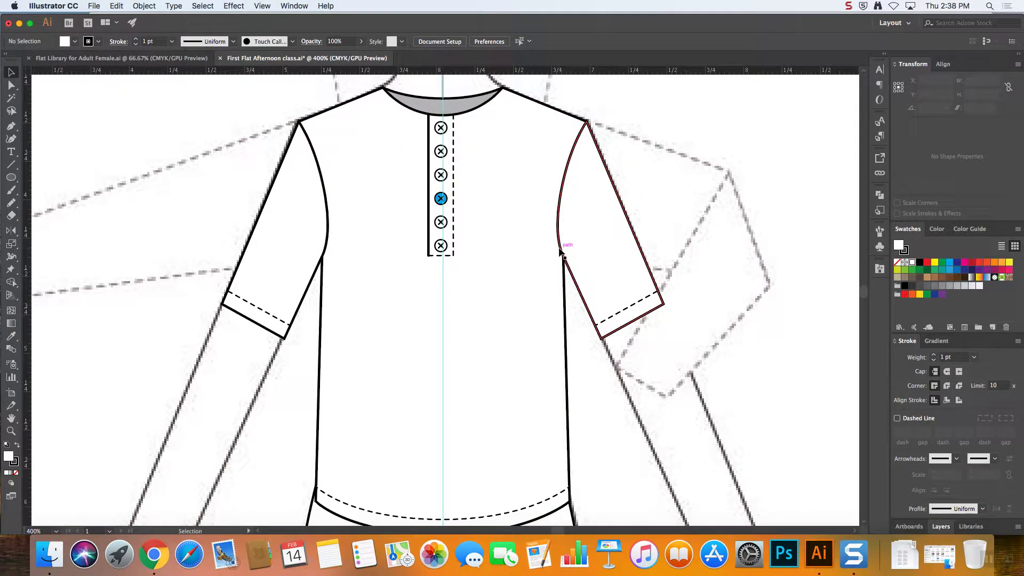
key(super+minus)
key(super+minus)
key(super+minus)
key(super+minus)
key(super+minus)
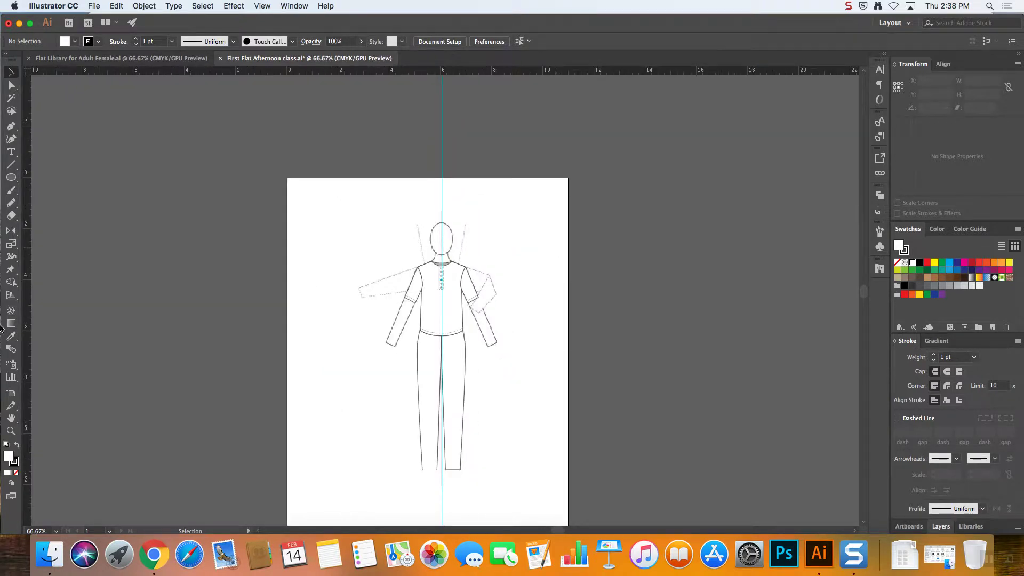
- Add a second 11 × 14 in artboard beside the existing one
click(12, 392)
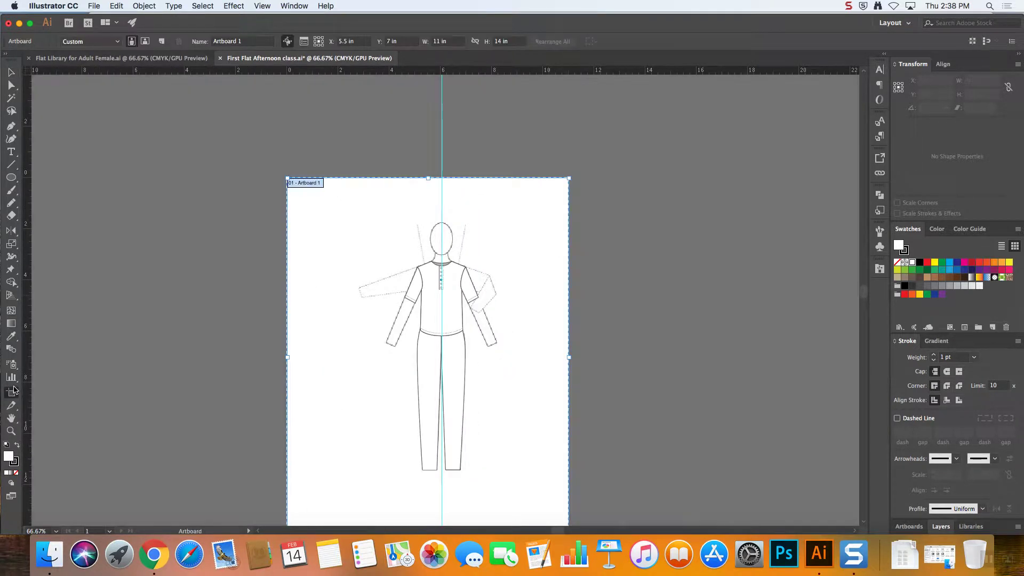
click(162, 41)
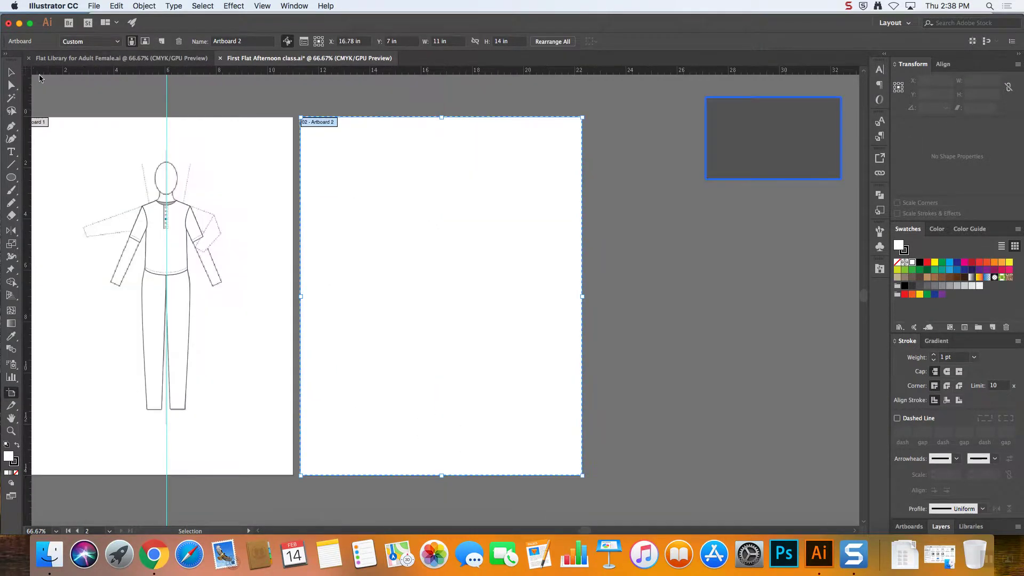
click(8, 72)
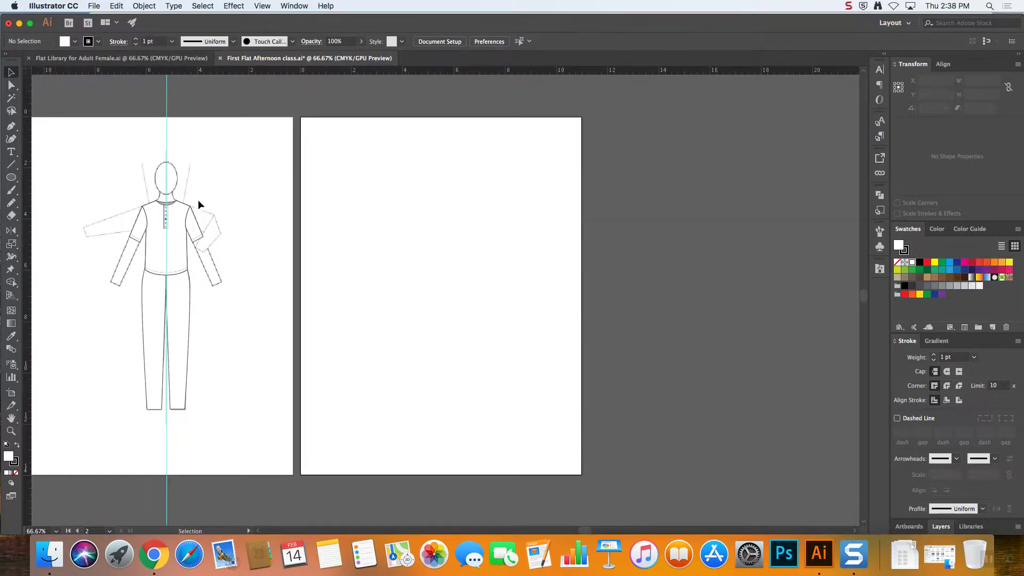
- Copy the complete buttoned shirt and pants from the croquis and place the copies on the empty second artboard
key(super+equal)
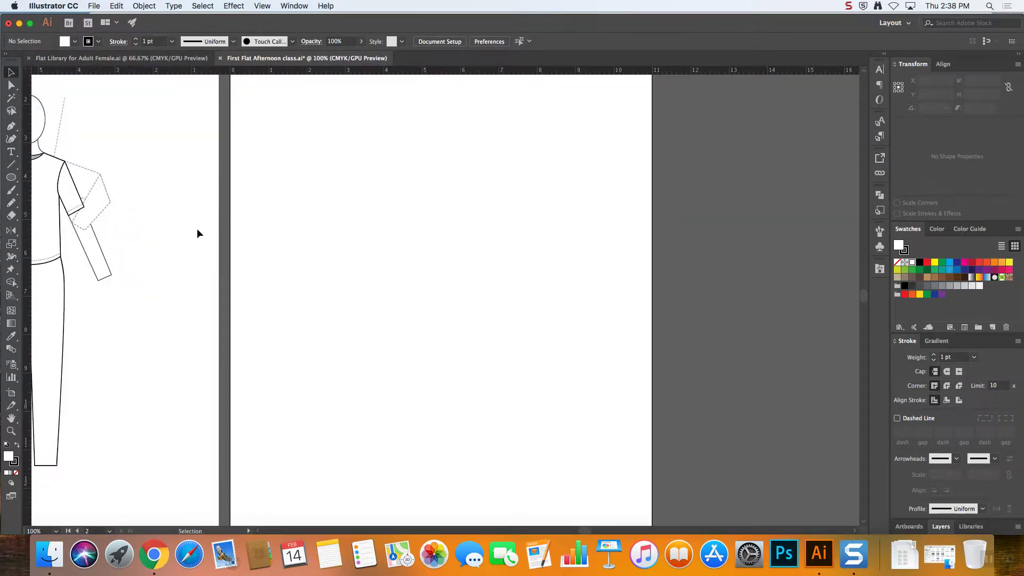
scroll(187, 204, down, 3)
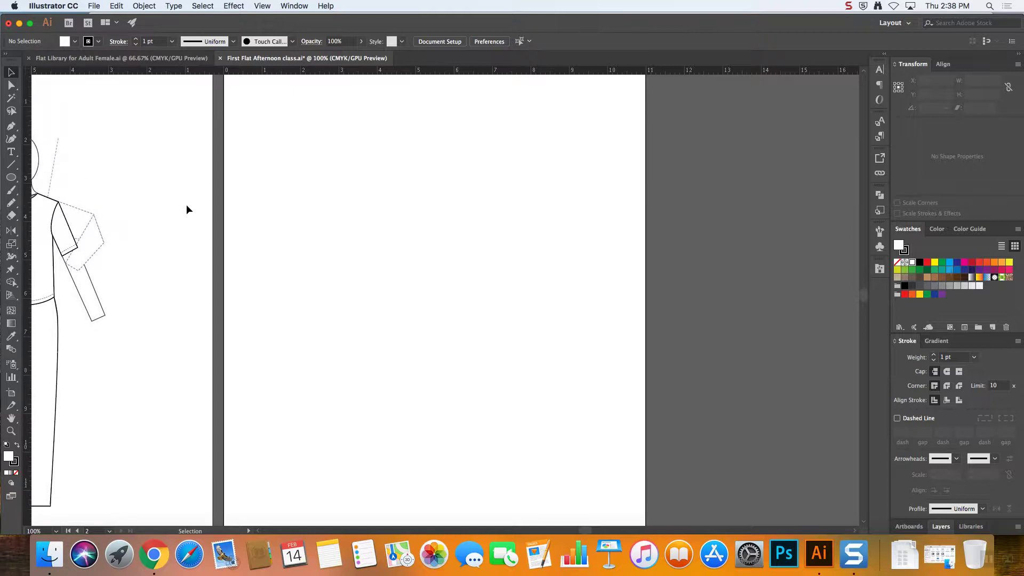
drag(586, 531, 570, 531)
click(247, 230)
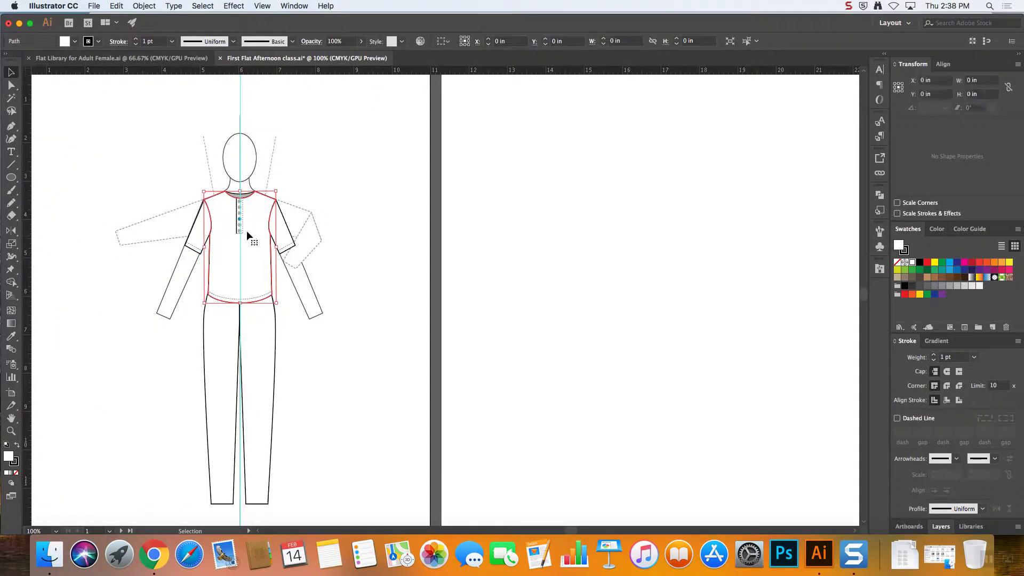
shift+click(284, 229)
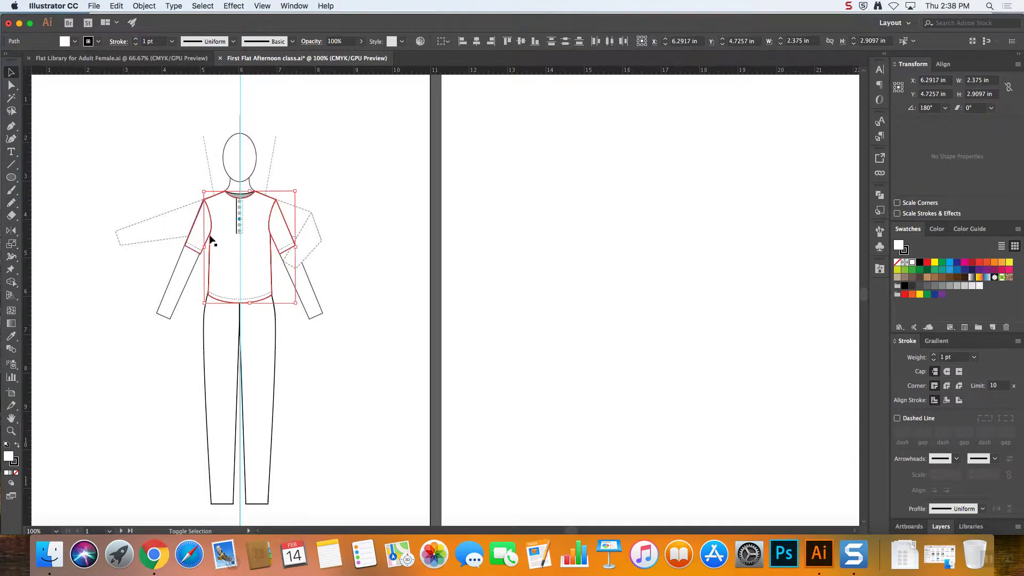
click(330, 307)
drag(330, 315, 151, 174)
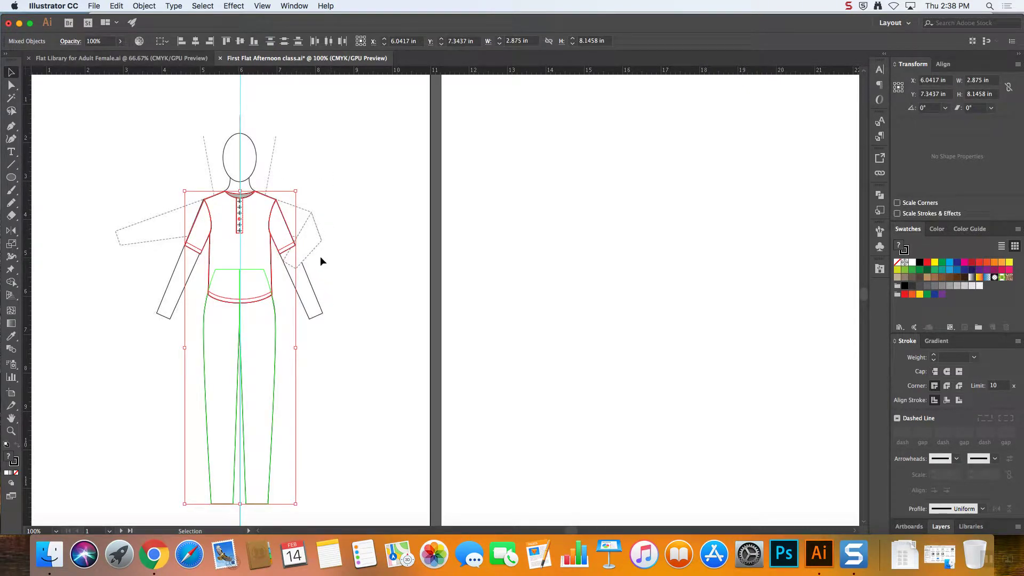
key(a)
key(super+c)
key(super+v)
key(v)
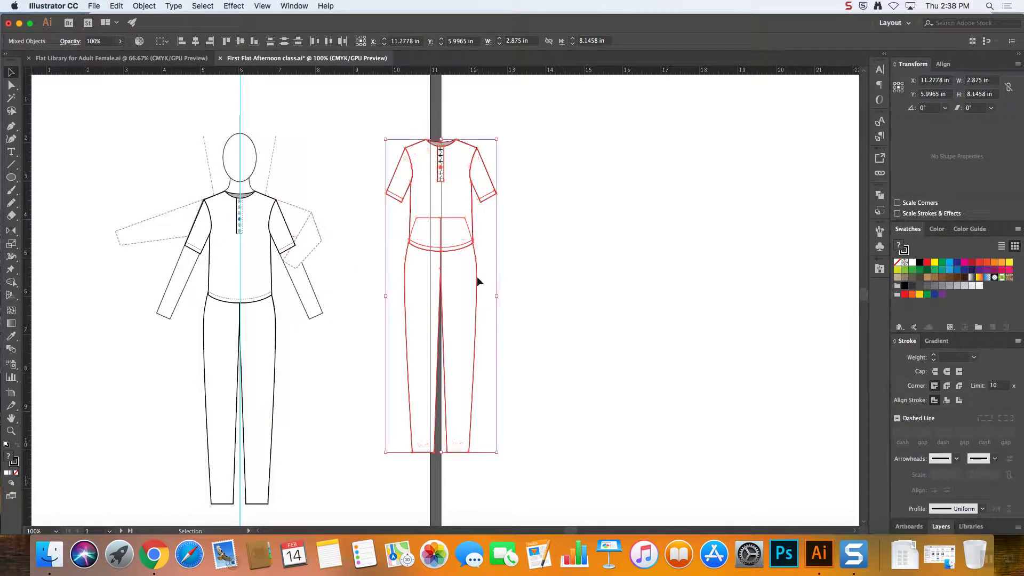
drag(478, 279, 695, 289)
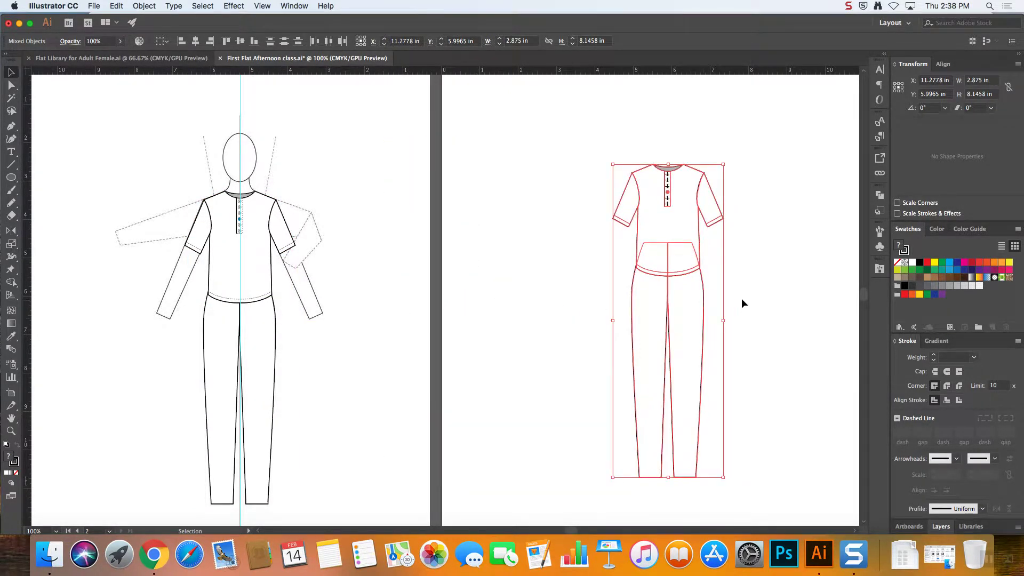
- Separate the copied pants from the copied shirt, moving them to about X 2.65 in, Y 7.55 in on the second artboard
click(730, 286)
click(687, 350)
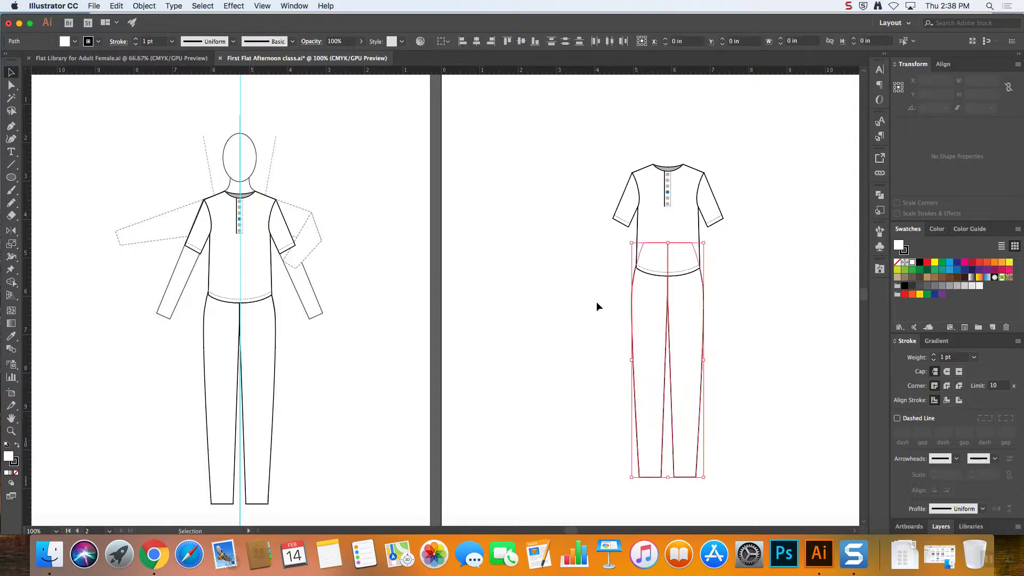
drag(674, 328, 564, 317)
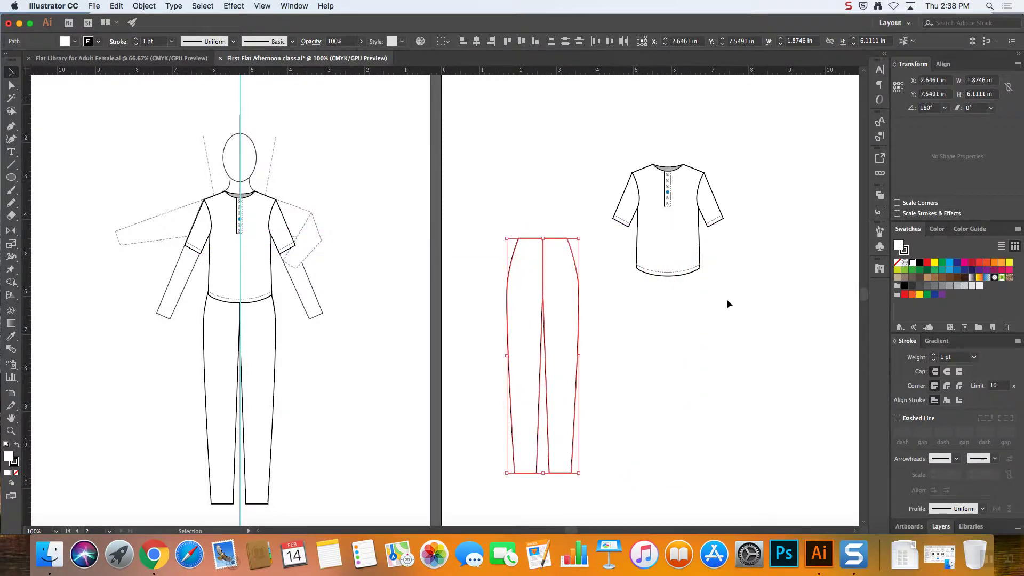
click(726, 299)
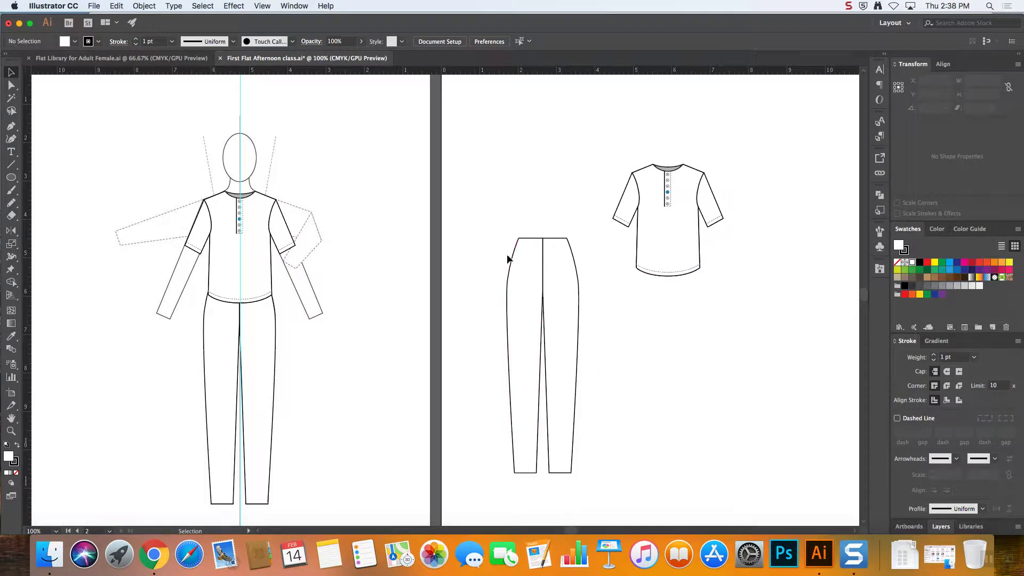
- Turn the separated pants into a dynamic symbol with the Graphic export type
click(879, 247)
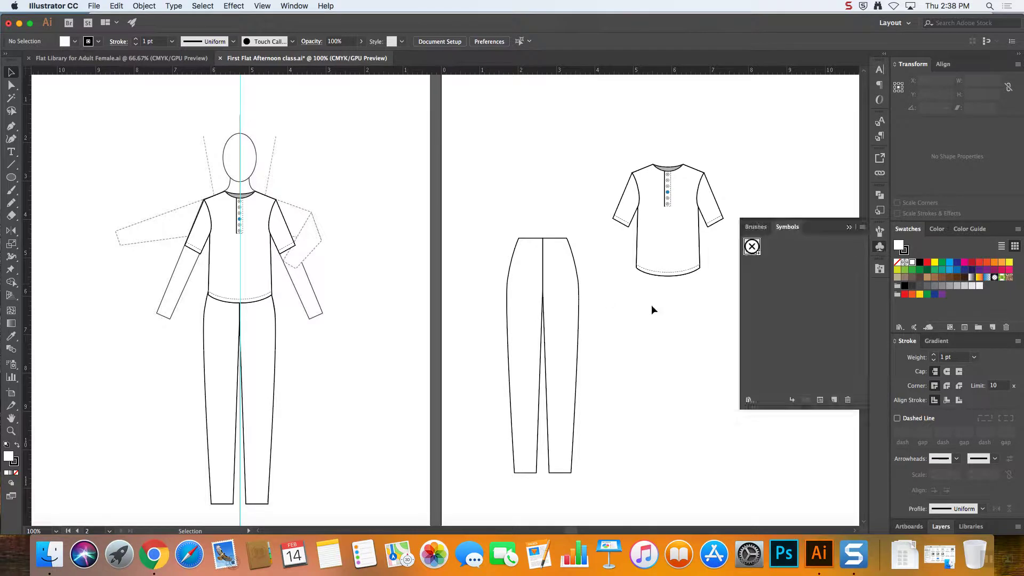
drag(496, 224, 595, 479)
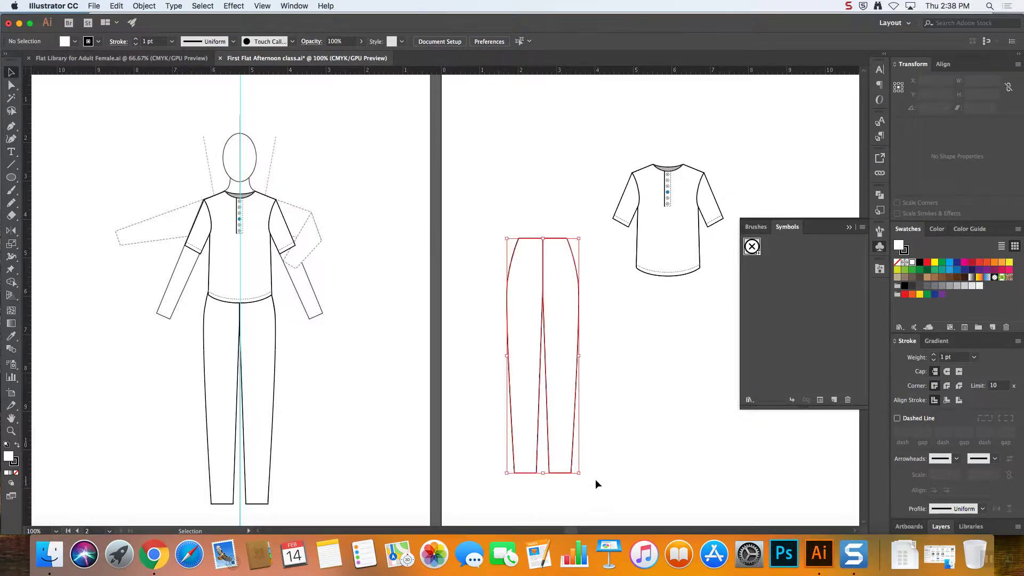
drag(798, 285, 806, 335)
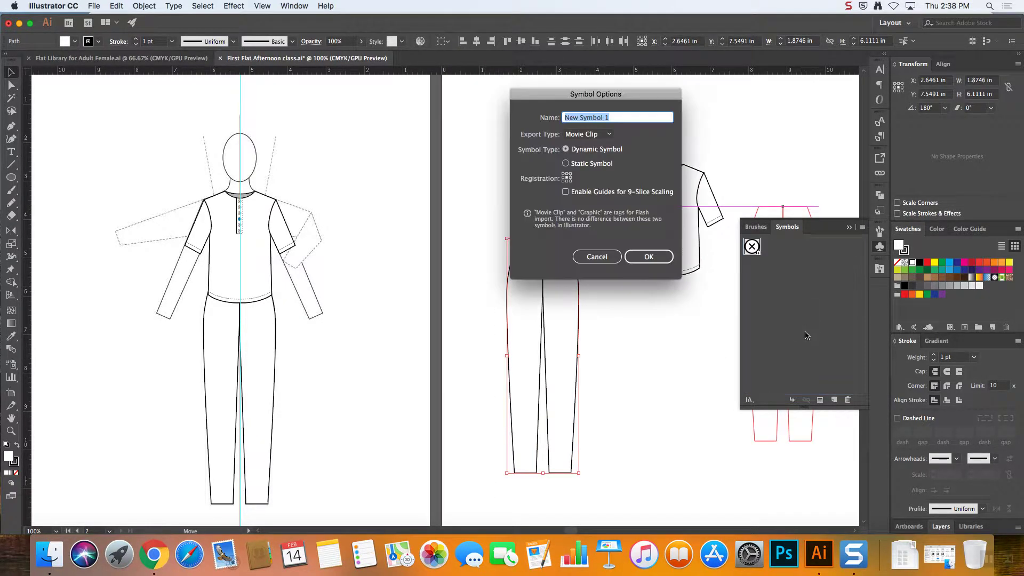
click(587, 133)
click(587, 147)
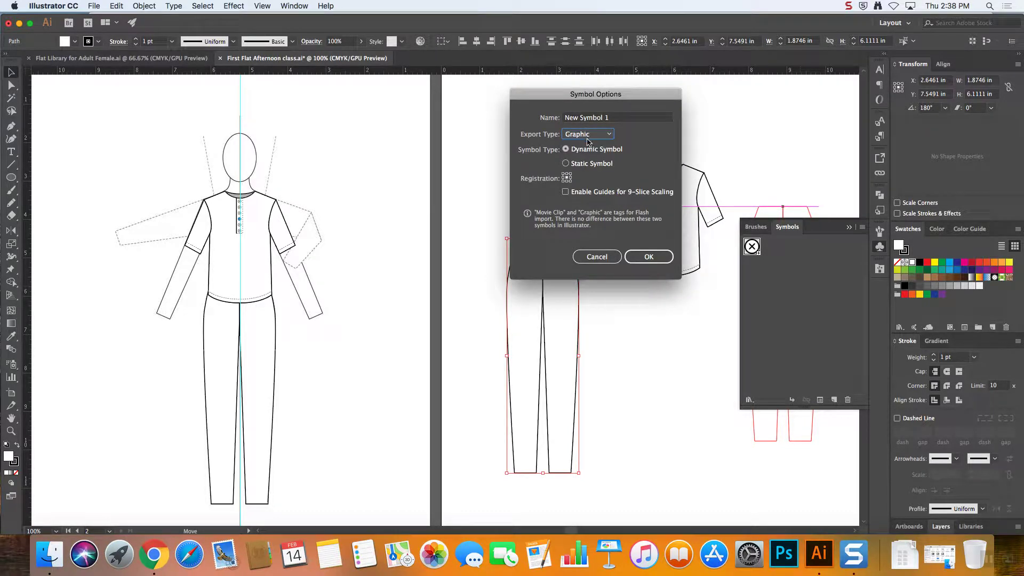
click(650, 258)
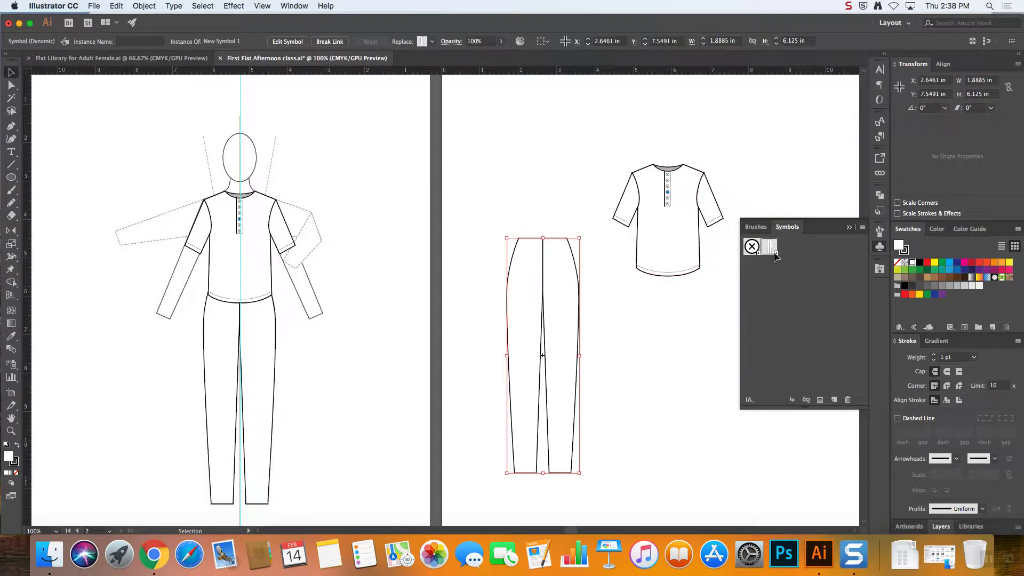
click(689, 362)
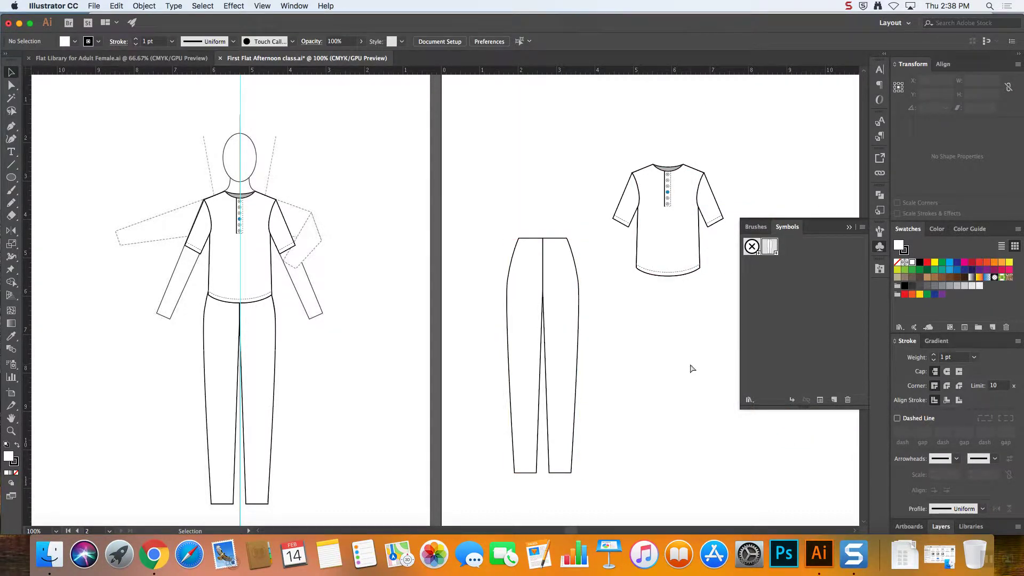
- Try placing a spare instance of the pants symbol below the copied shirt
key(super+alt+0)
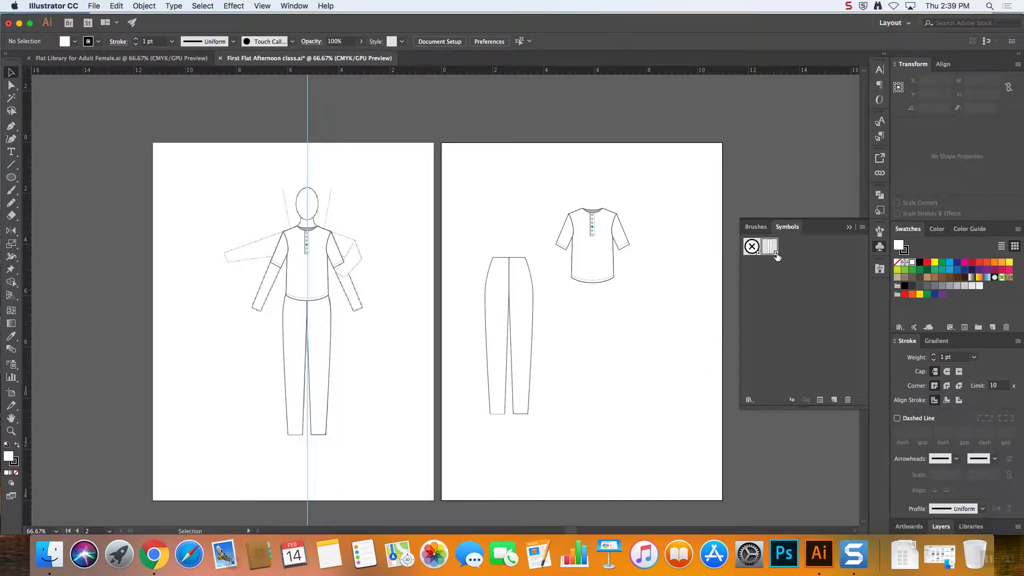
drag(773, 247, 635, 358)
drag(473, 245, 549, 427)
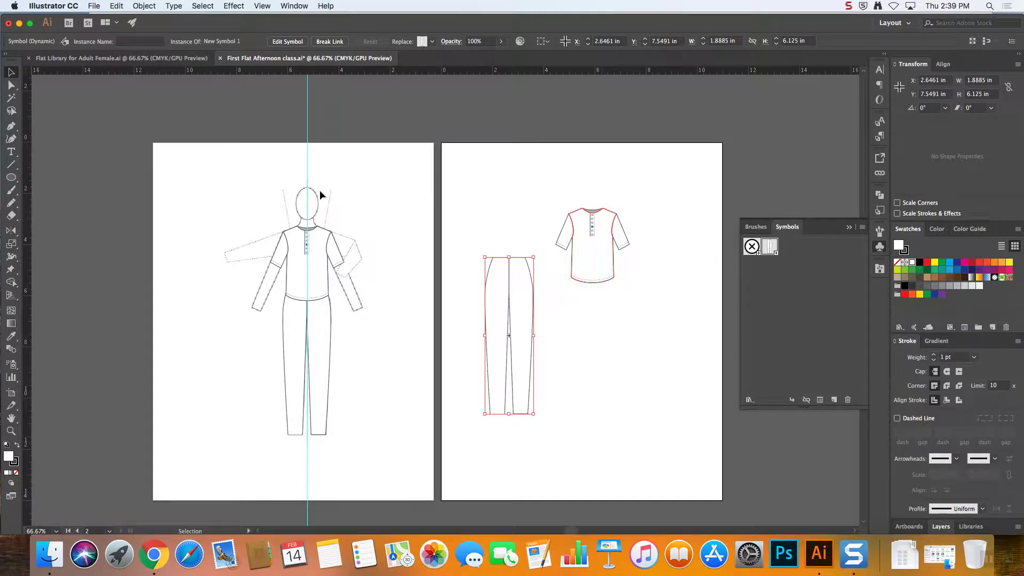
- Check which layer holds the croquis by hiding Layer 1 and showing it again
click(913, 528)
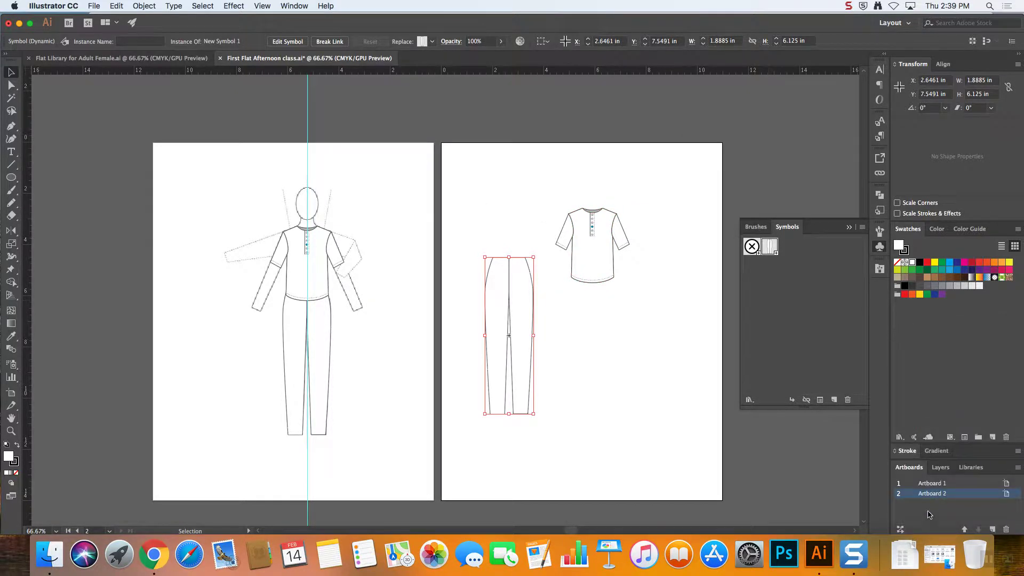
click(941, 468)
click(899, 485)
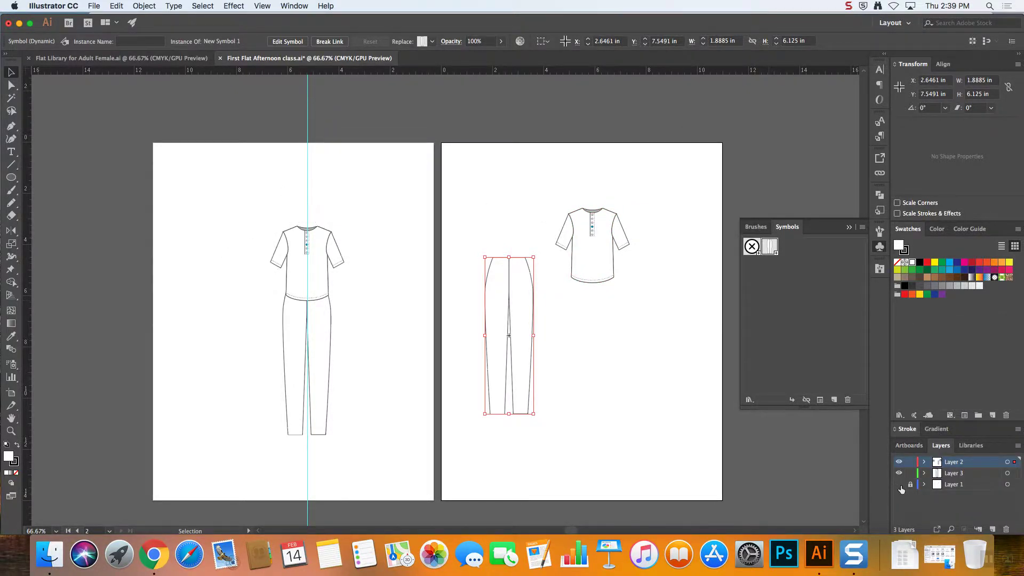
click(899, 485)
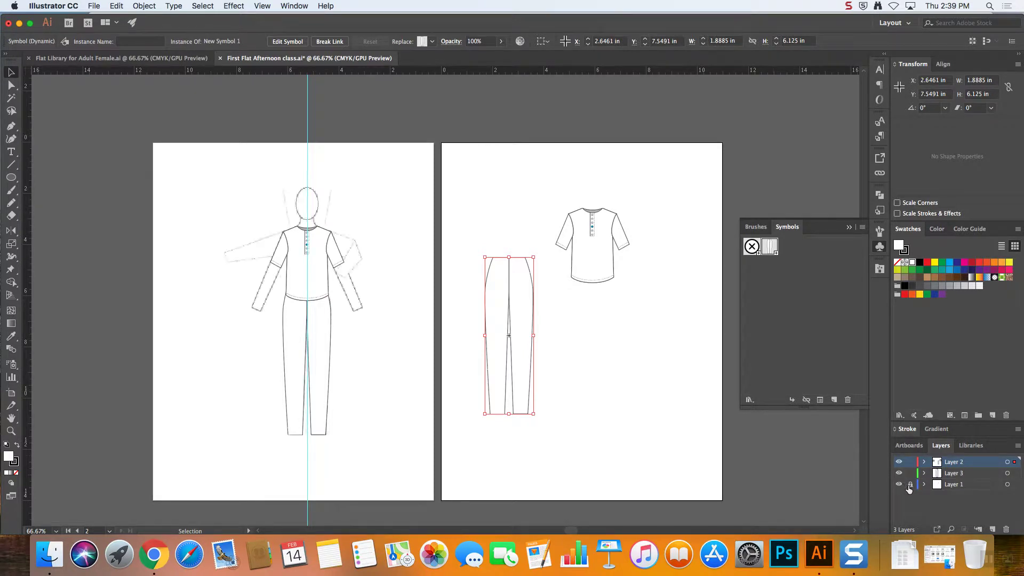
- Unlock Layer 1 and turn the croquis into a dynamic symbol with the Movie Clip export type
click(341, 221)
drag(310, 210, 770, 250)
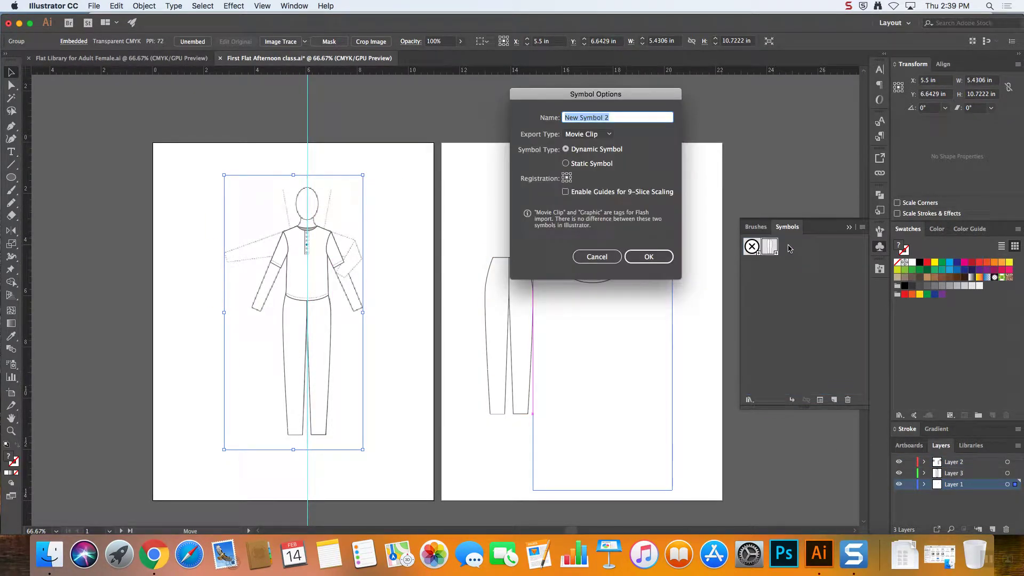
click(640, 256)
click(398, 196)
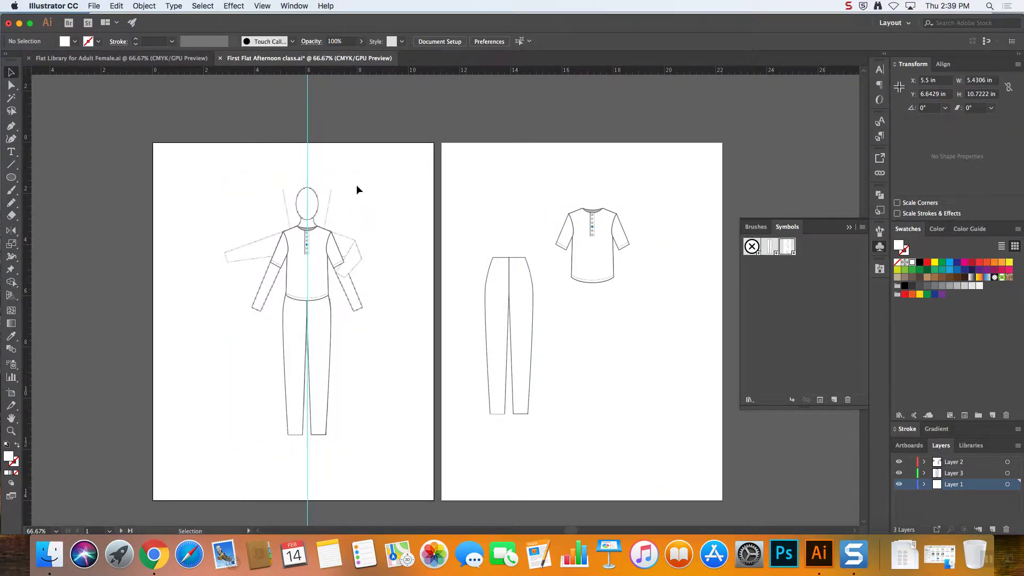
click(353, 186)
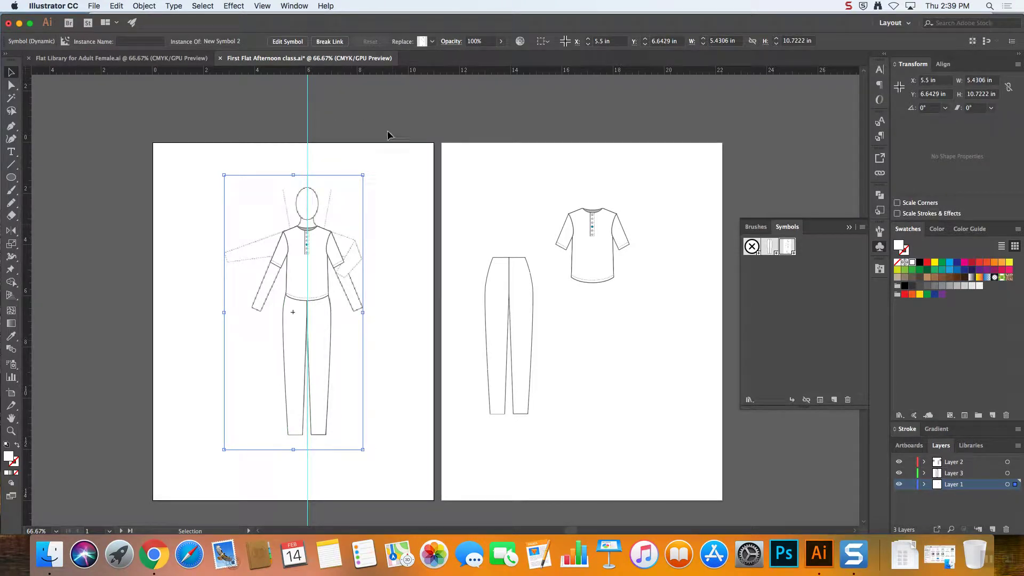
click(404, 181)
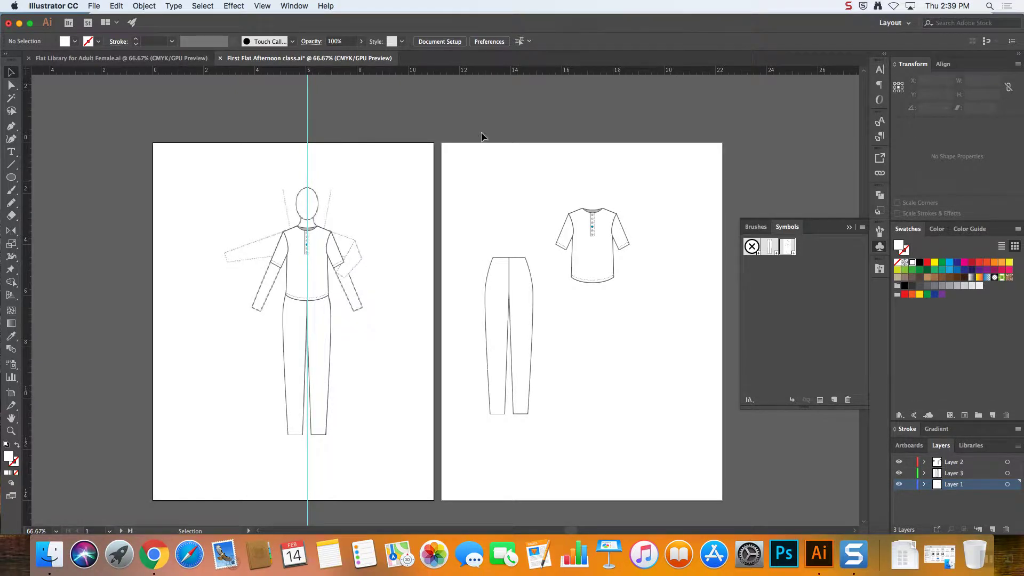
- Place a pants symbol instance below the copied shirt, at about X 7.5 in, Y 8.8 in, and break its symbol link
click(514, 290)
click(715, 258)
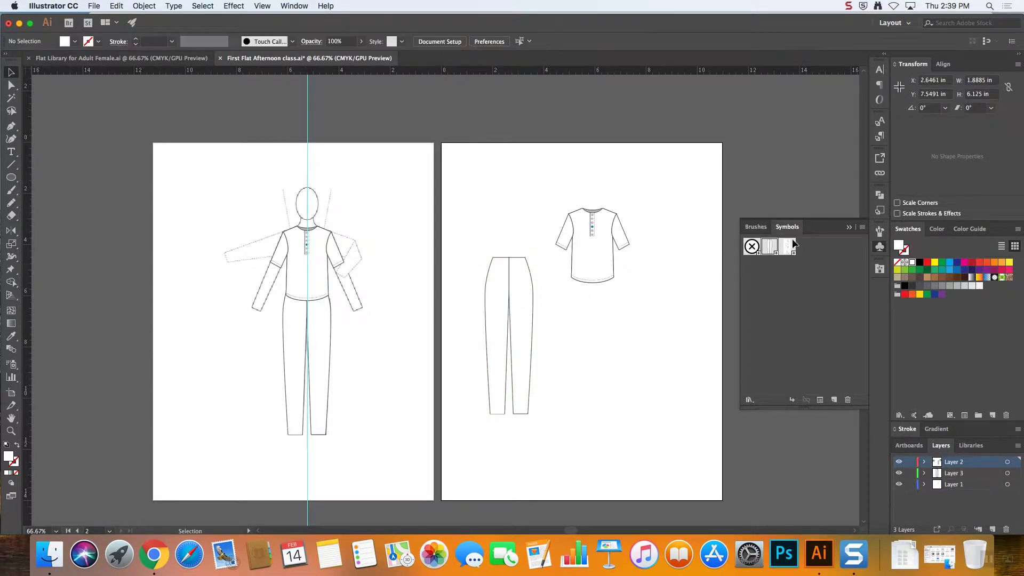
drag(769, 247, 638, 379)
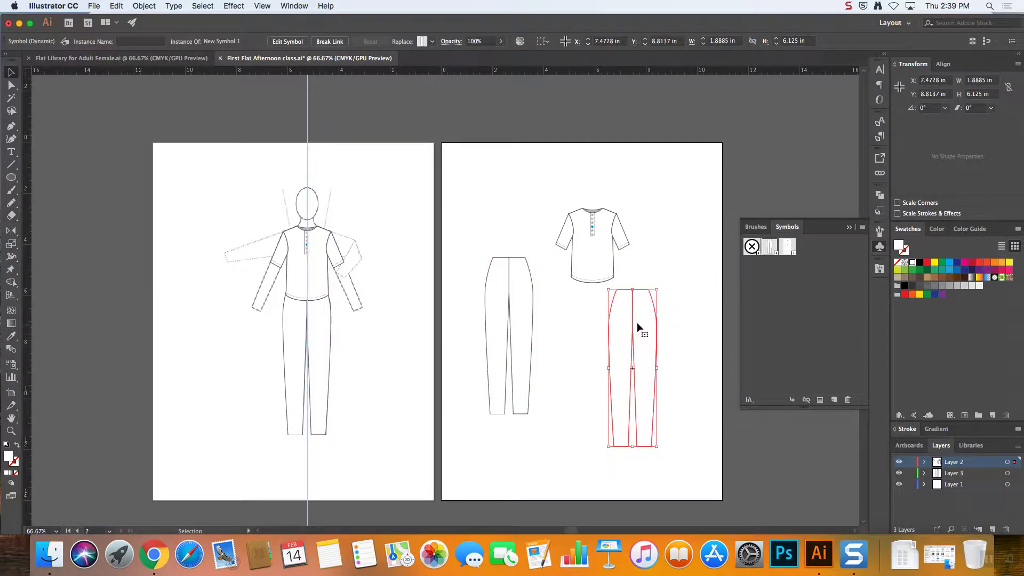
click(331, 41)
click(674, 324)
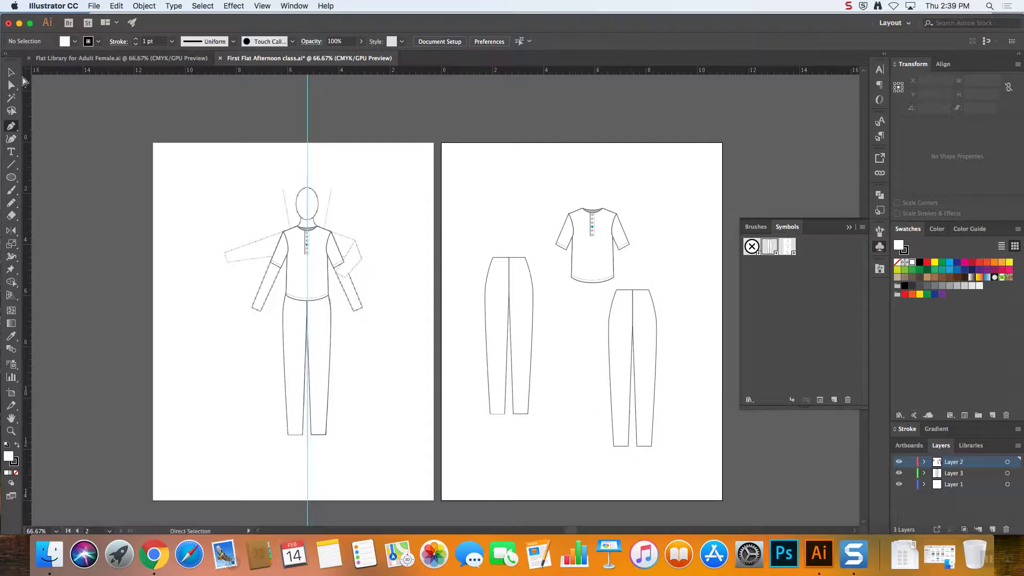
- Pull the outer hip point of the unlinked pants copy outward, to about X 8.93 in, Y 6.64 in
click(11, 86)
click(657, 339)
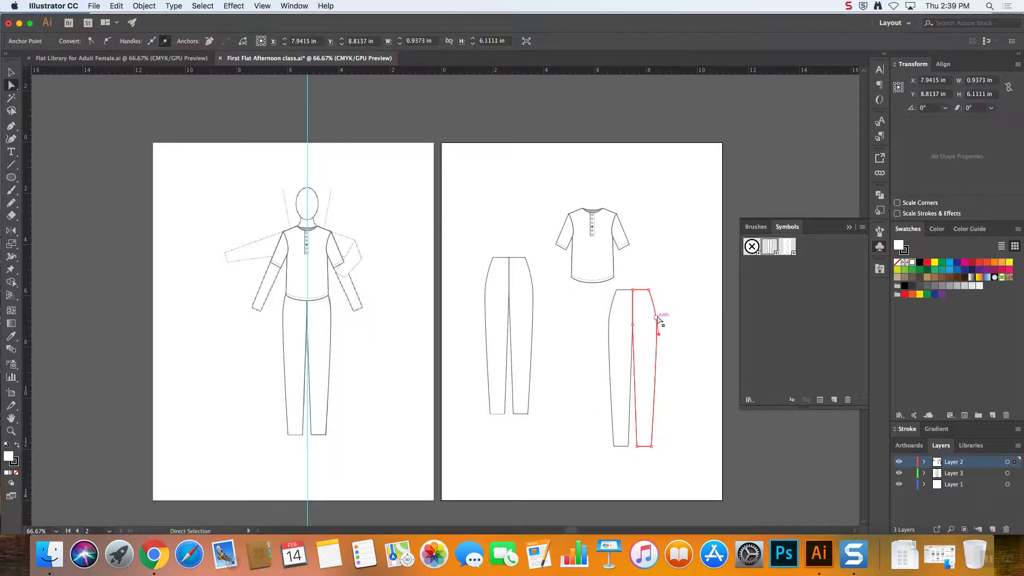
drag(656, 325, 670, 313)
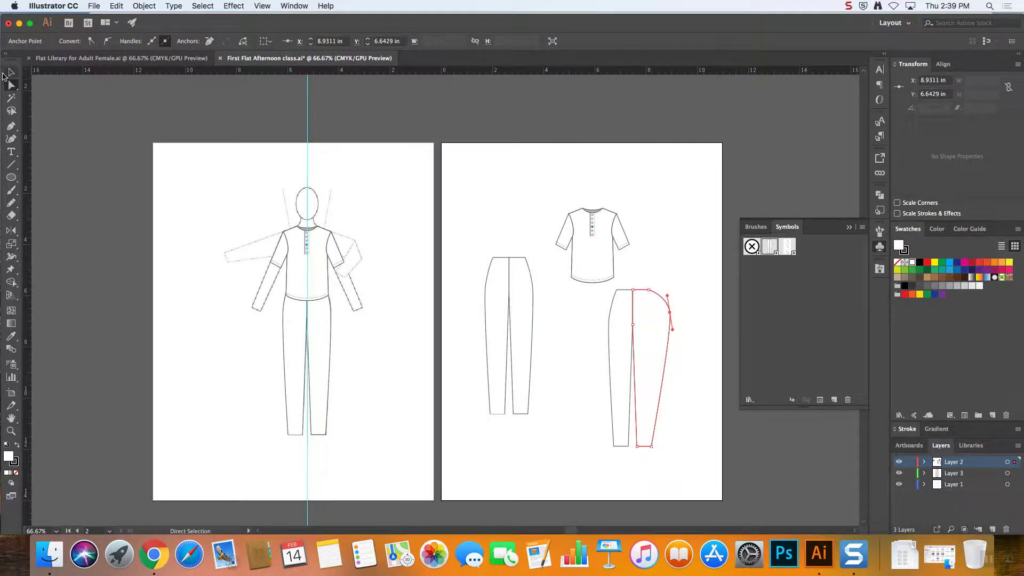
click(10, 74)
click(628, 204)
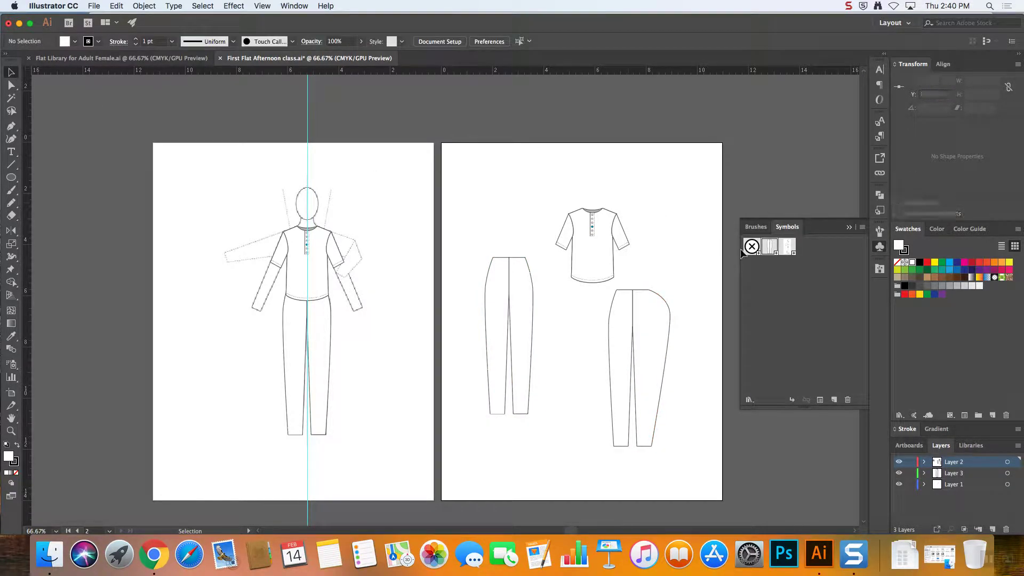
- Place another pants symbol instance between the two pairs of pants, at about X 5.08 in, Y 7.19 in
drag(770, 246, 575, 327)
- Try widening one hip in the pants symbol definition to about X 1.58 in, Y -2.02 in, and shift the other linked pants instance
double_click(574, 328)
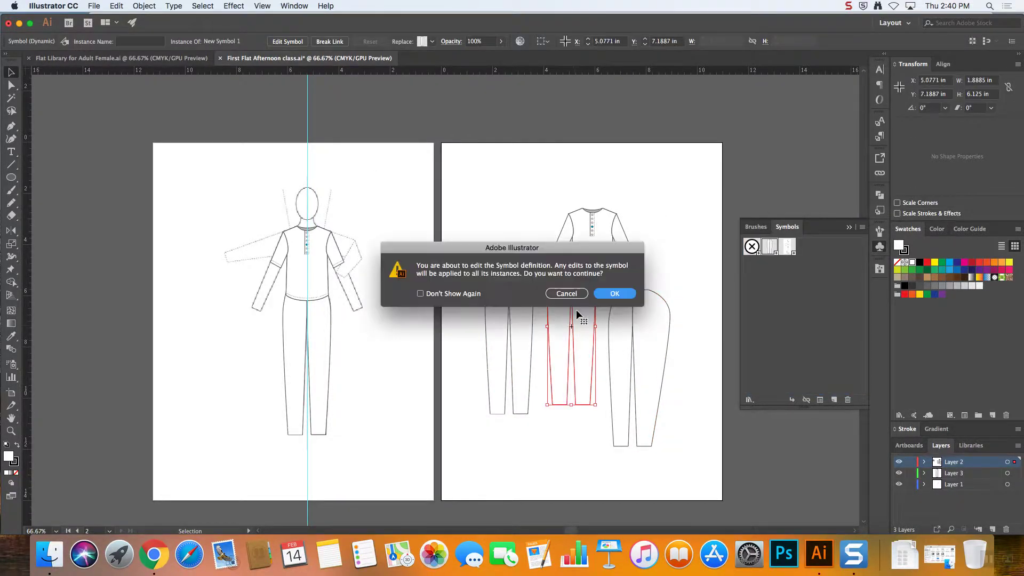
click(612, 292)
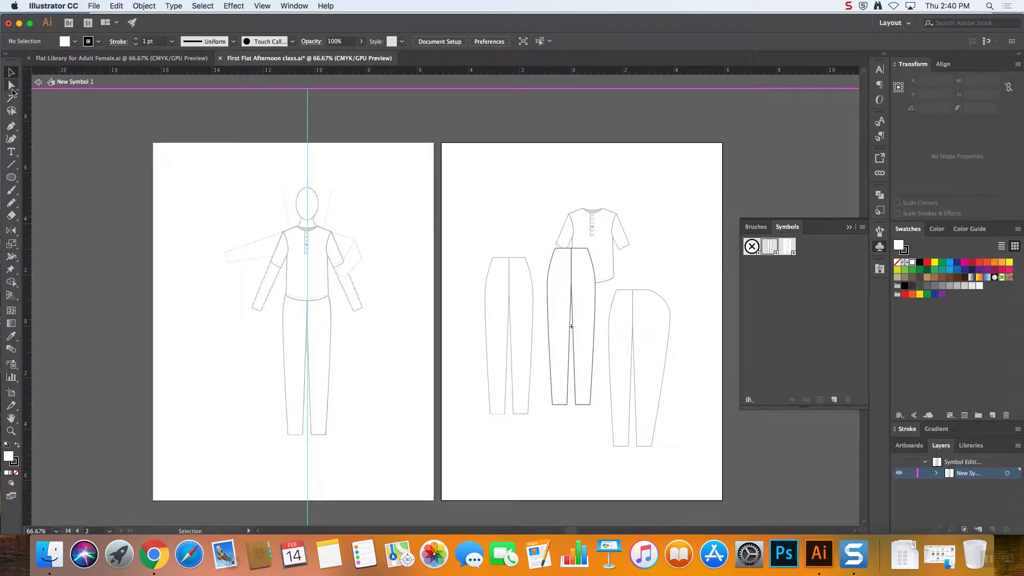
click(12, 84)
click(596, 289)
drag(594, 276, 611, 274)
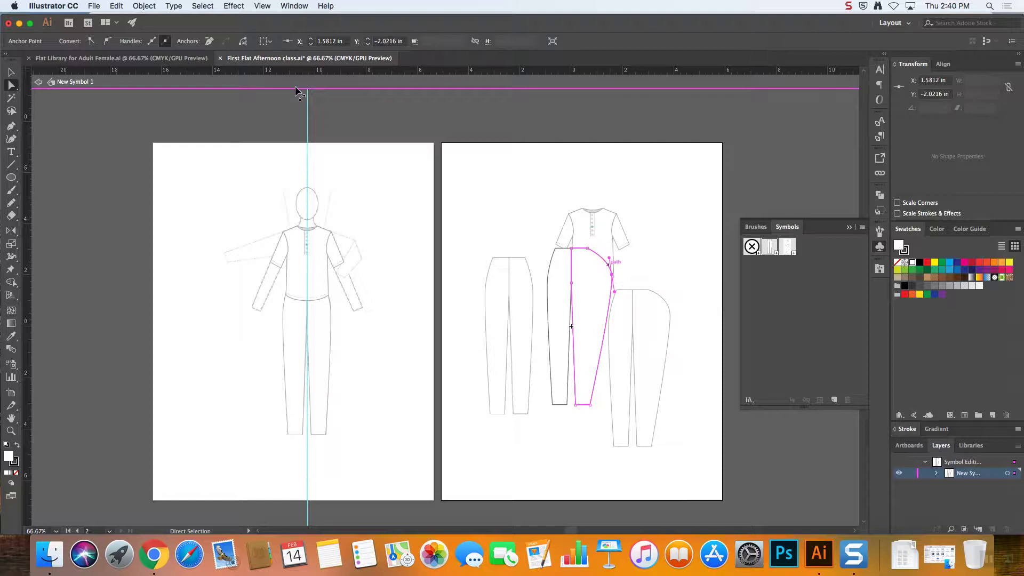
click(10, 73)
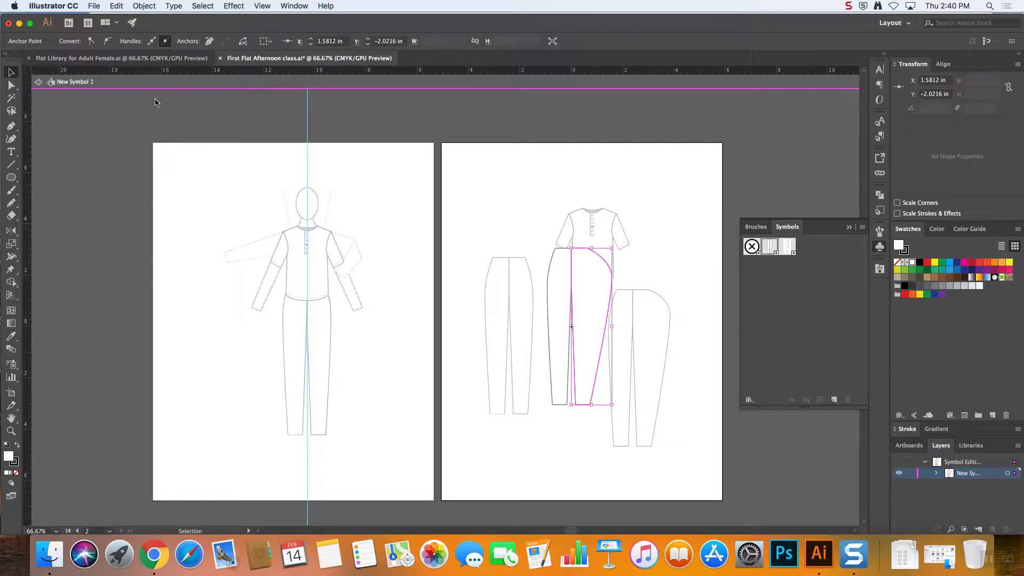
double_click(248, 158)
drag(537, 305, 495, 269)
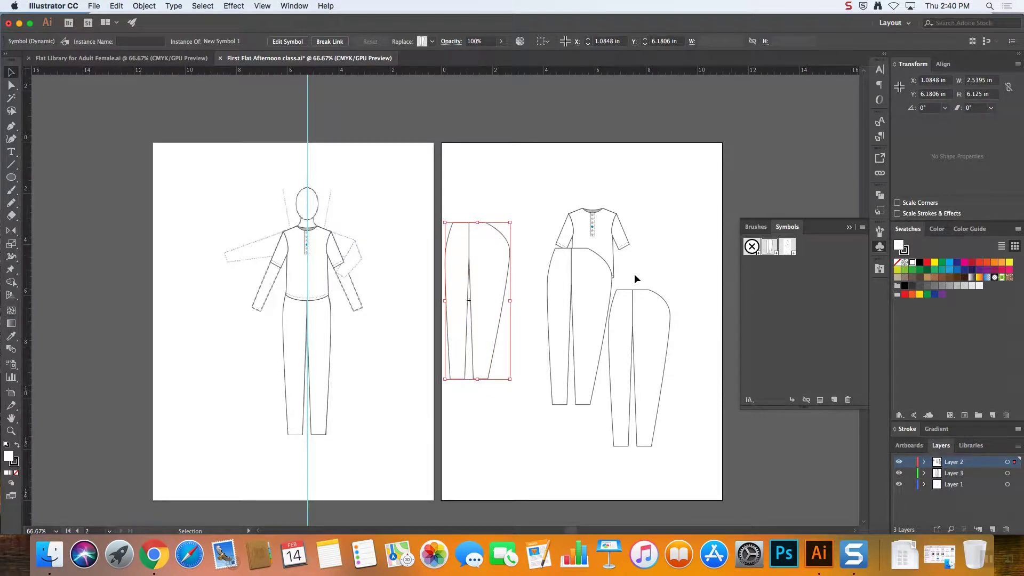
- Undo the instance move and the hip change in the pants symbol, and leave symbol editing
key(super+z)
key(super+z)
key(super+z)
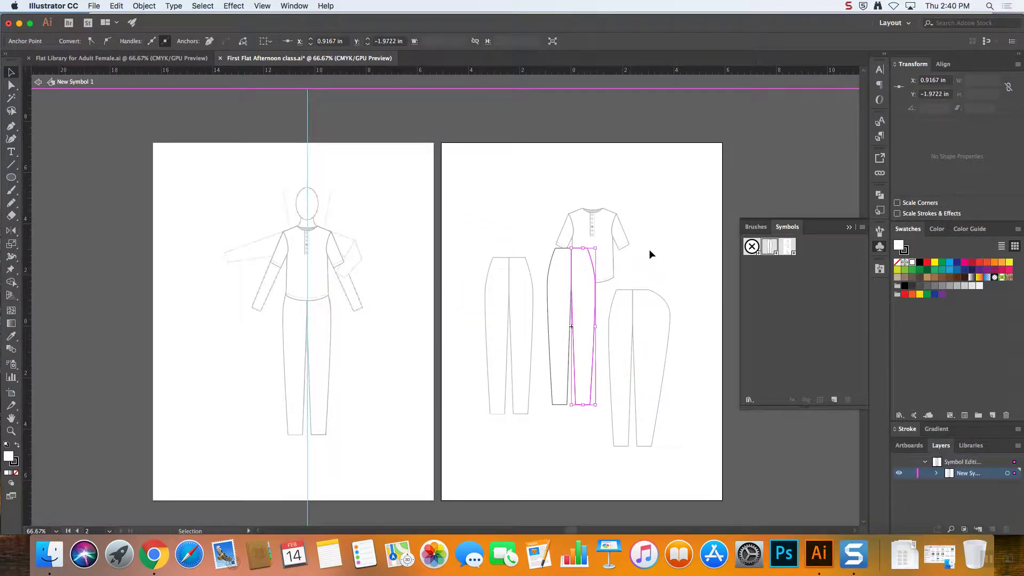
double_click(649, 250)
- Delete the unlinked reshaped pants and move the new pants instance below the copied shirt, to about X 6.01 in, Y 9.15 in
click(654, 318)
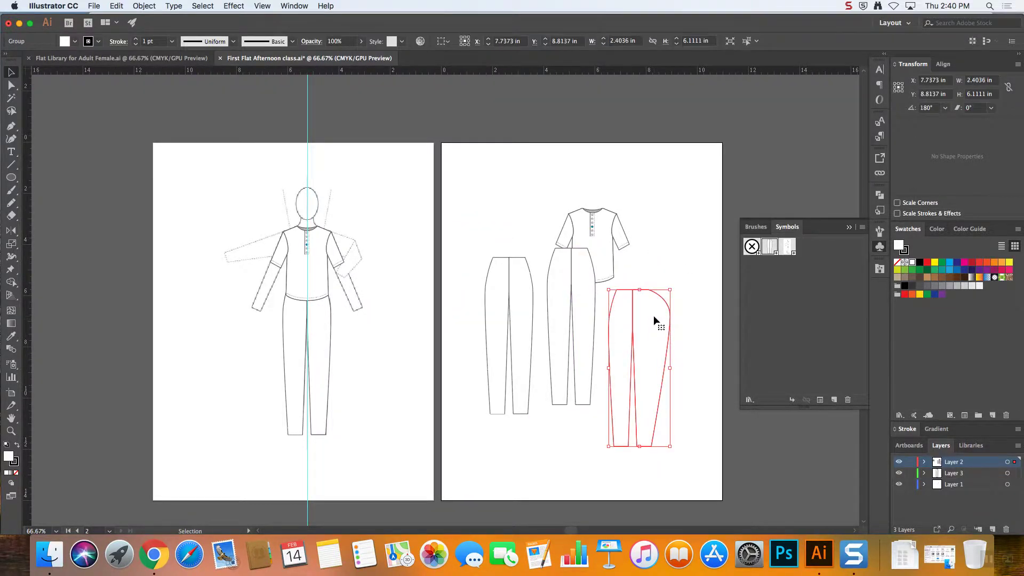
key(Delete)
click(578, 304)
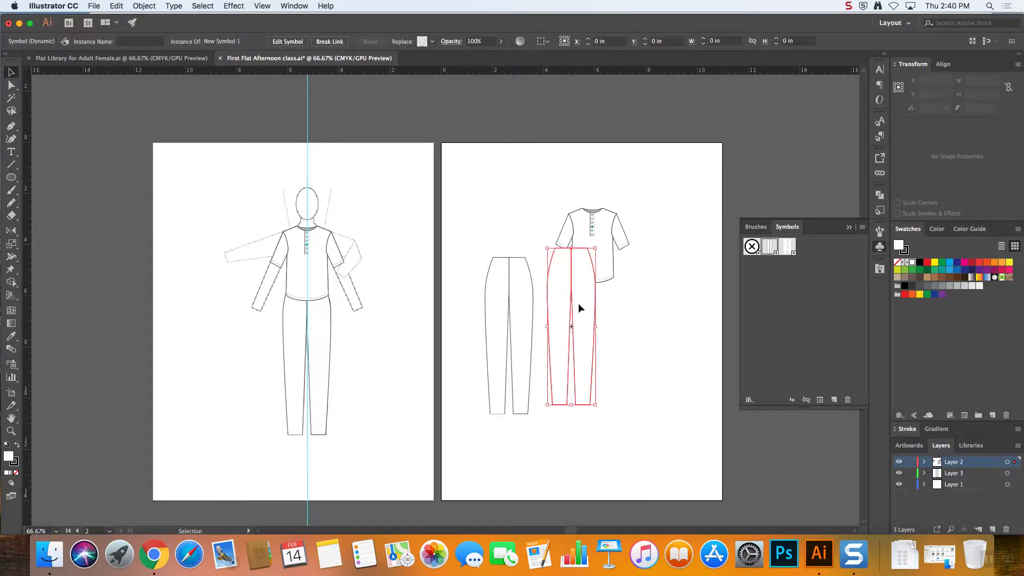
drag(571, 302, 603, 347)
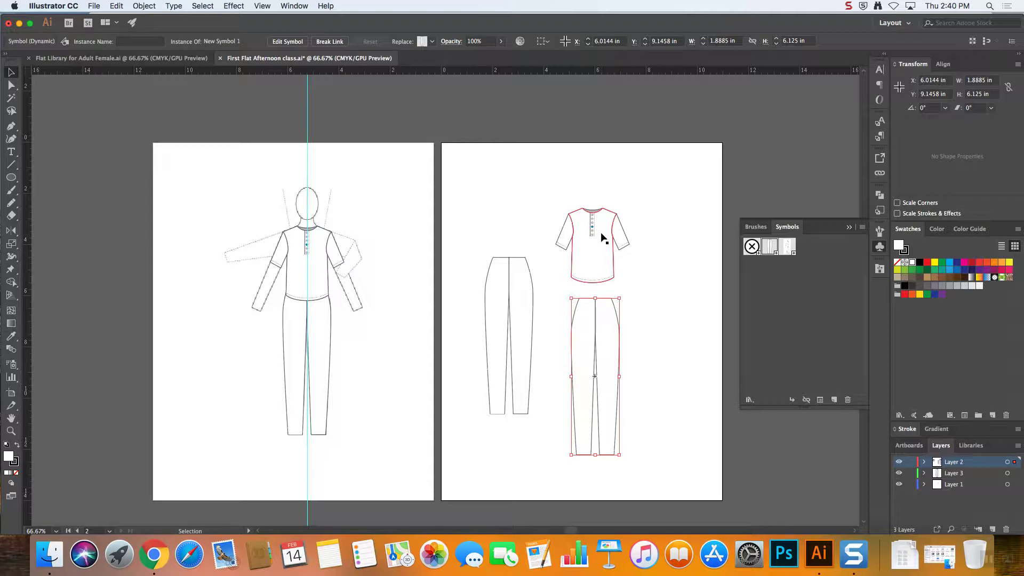
- Delete the button placket with all its buttons and stitching from the copied shirt on the second artboard
key(super+equal)
key(super+equal)
key(super+equal)
scroll(608, 241, up, 15)
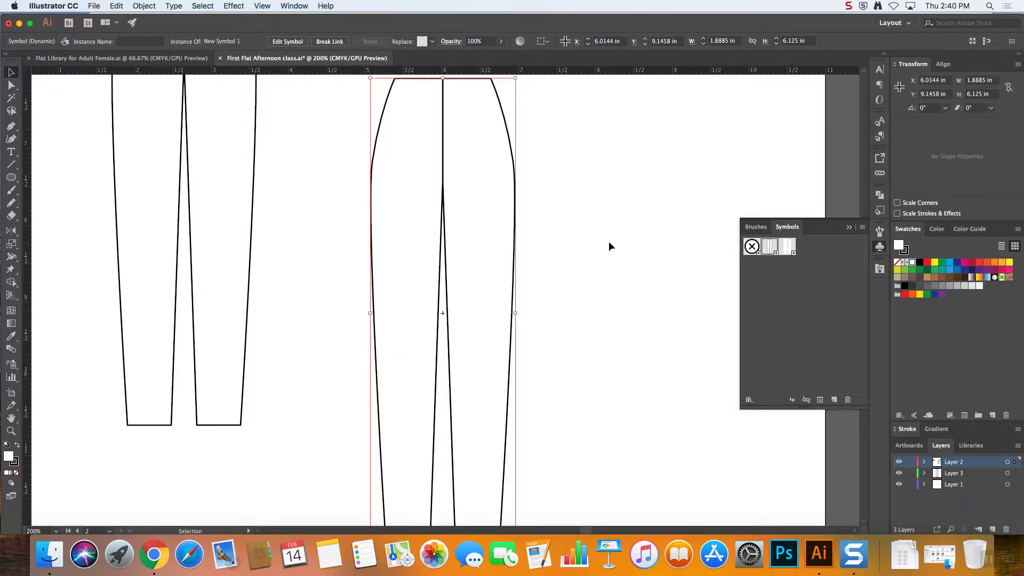
scroll(591, 249, down, 10)
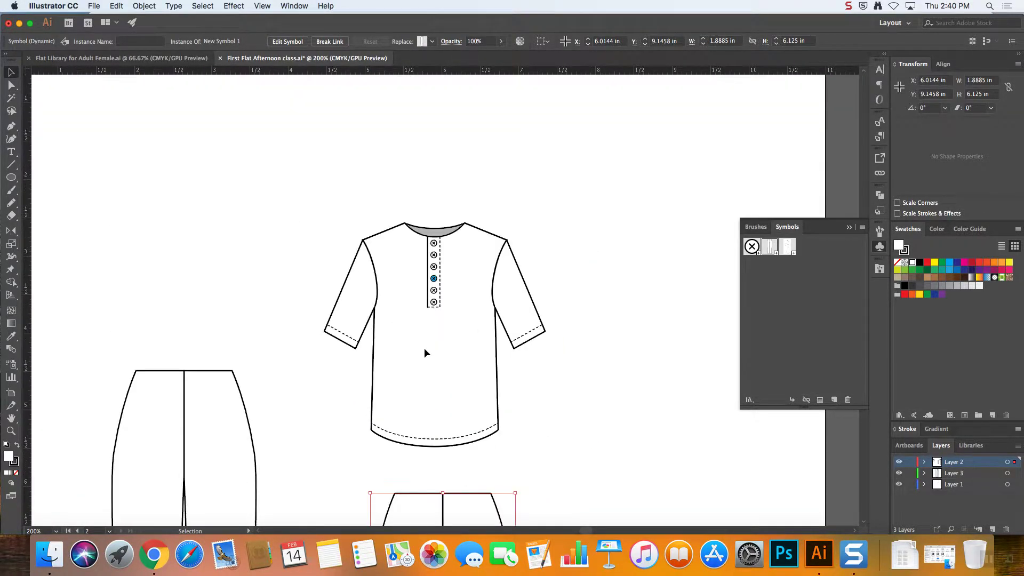
click(433, 243)
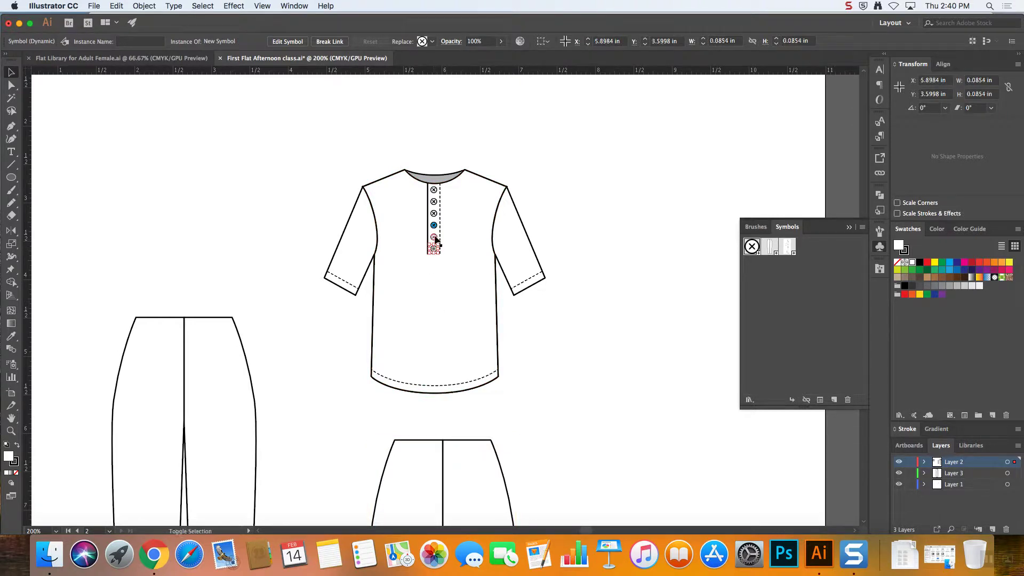
click(461, 265)
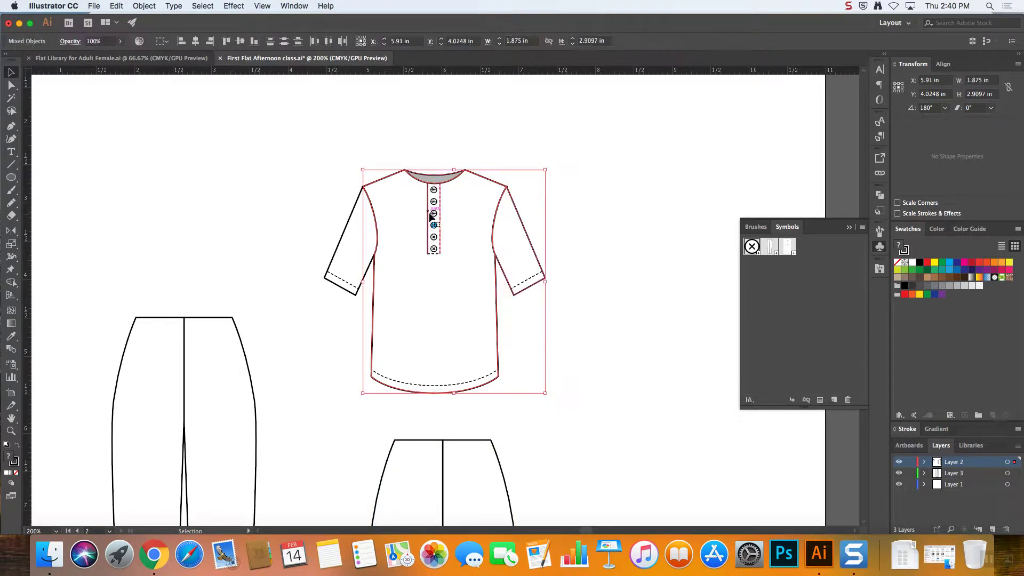
drag(391, 141, 468, 275)
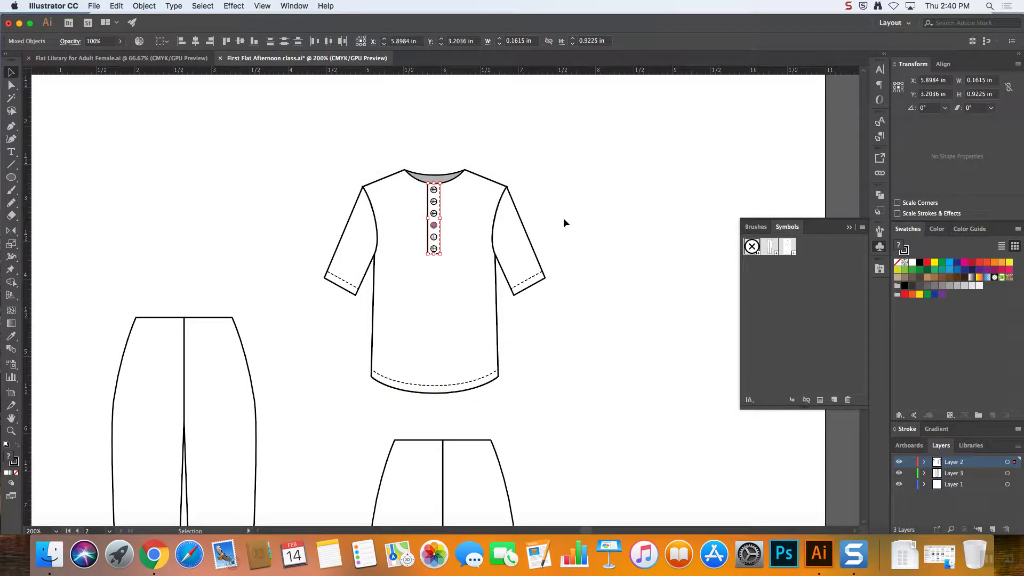
key(Delete)
- Turn the copied shirt without its placket into a dynamic symbol with the Graphic export type
key(super+a)
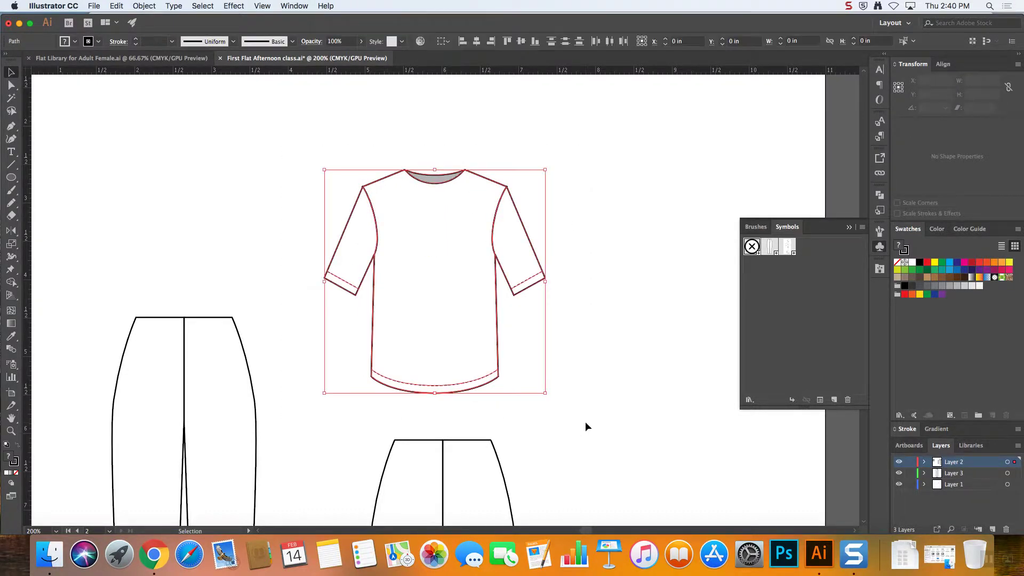
click(833, 399)
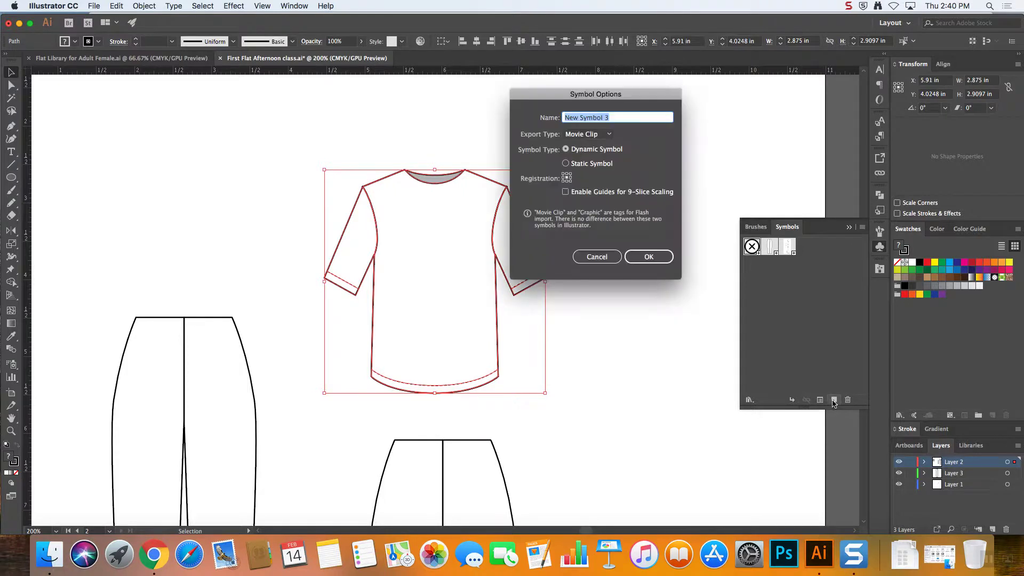
click(589, 134)
click(585, 156)
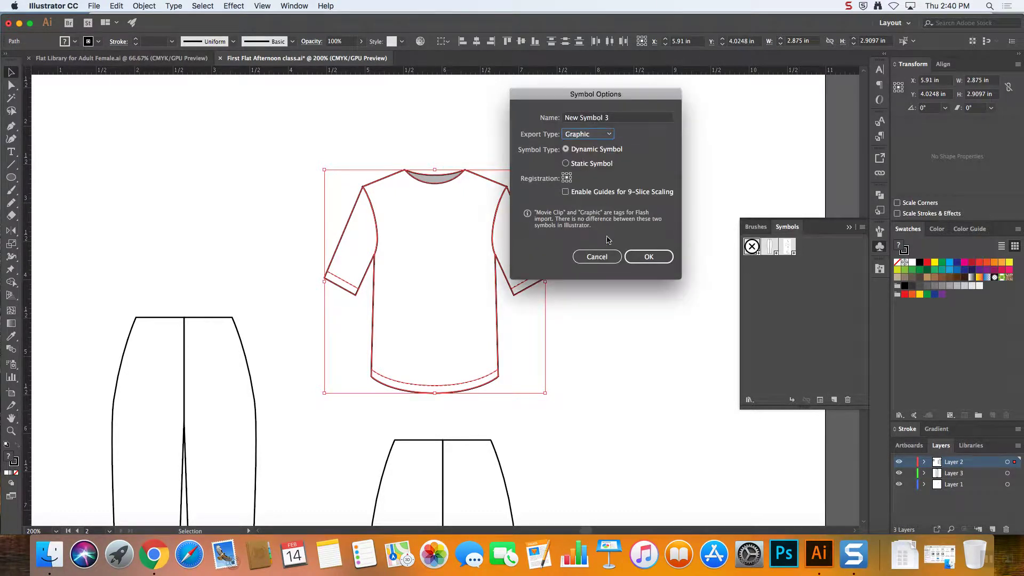
click(646, 256)
key(super+minus)
key(super+minus)
key(super+minus)
key(super+minus)
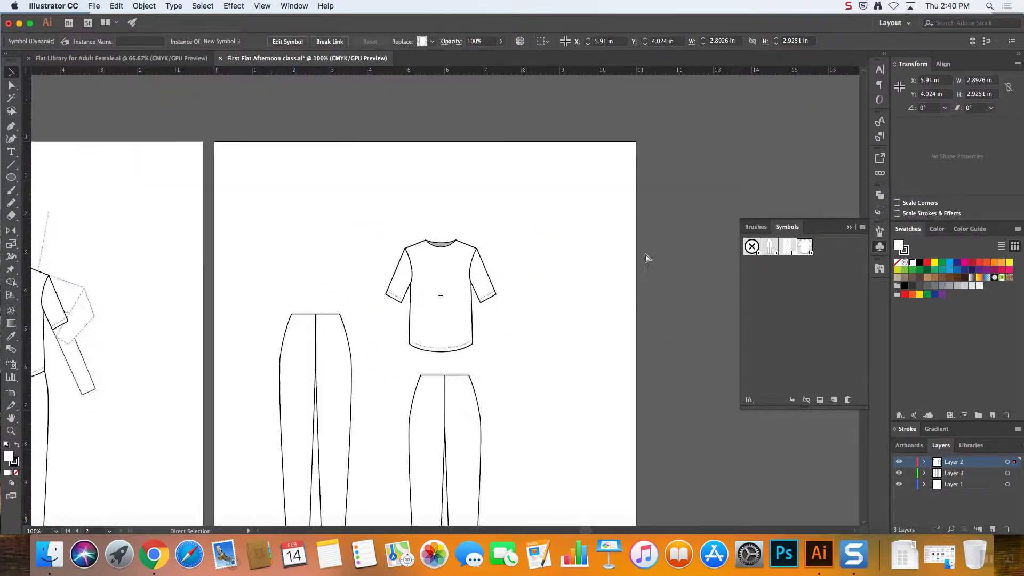
click(624, 328)
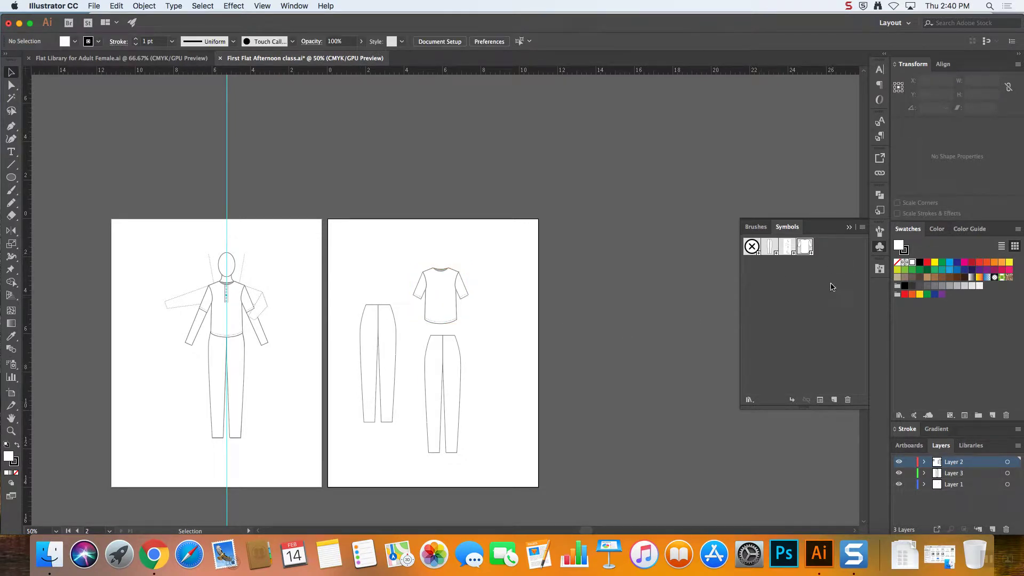
- Look through the available symbol libraries and the options for saving symbols or loading another library
click(749, 400)
click(750, 408)
click(749, 401)
click(711, 408)
click(750, 403)
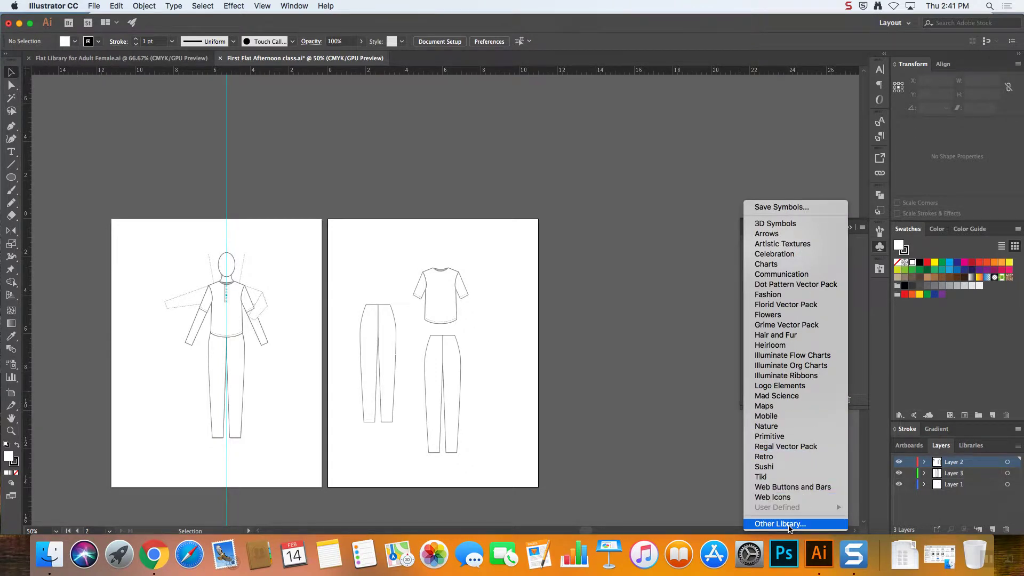
click(708, 488)
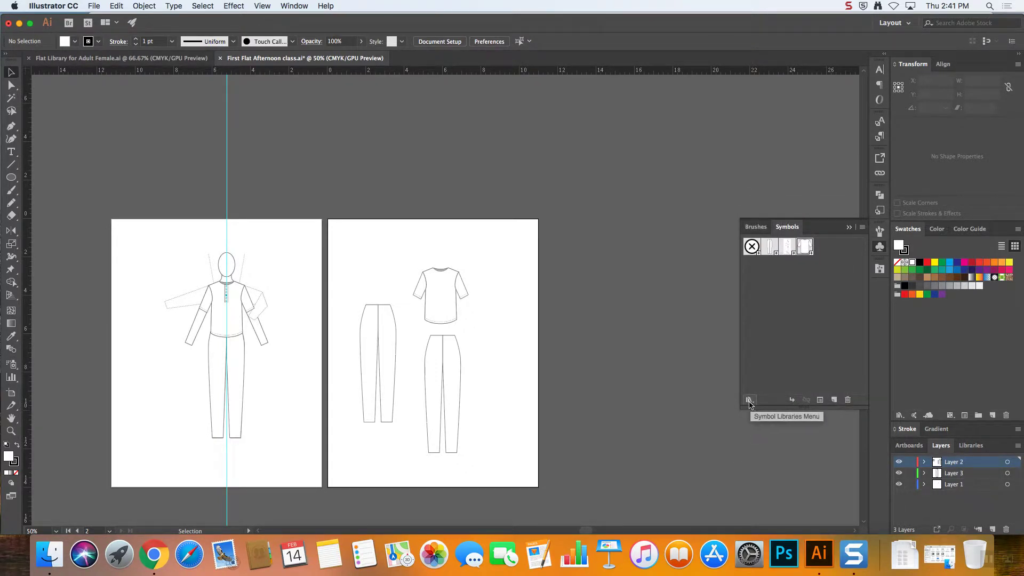
click(749, 401)
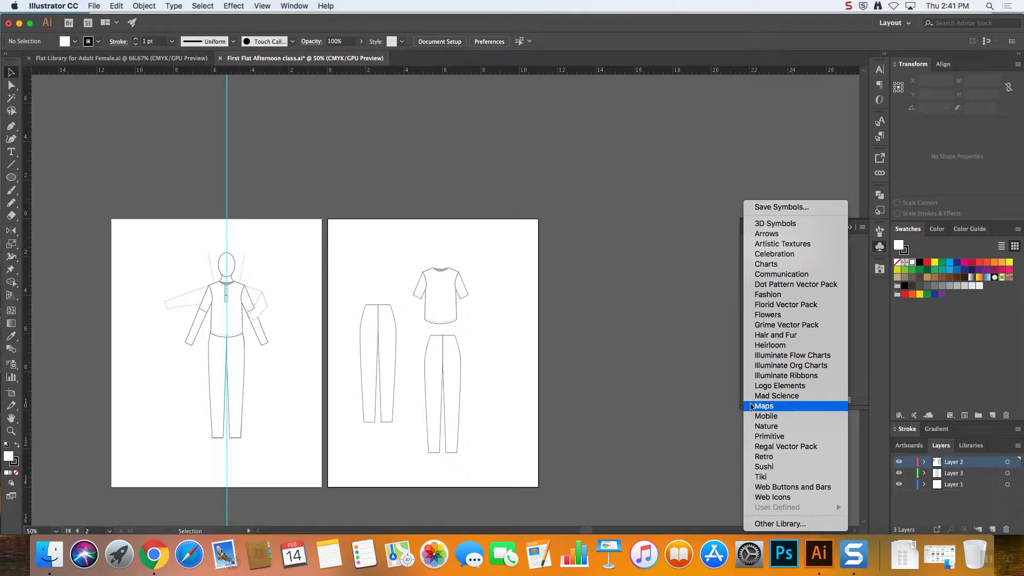
click(776, 209)
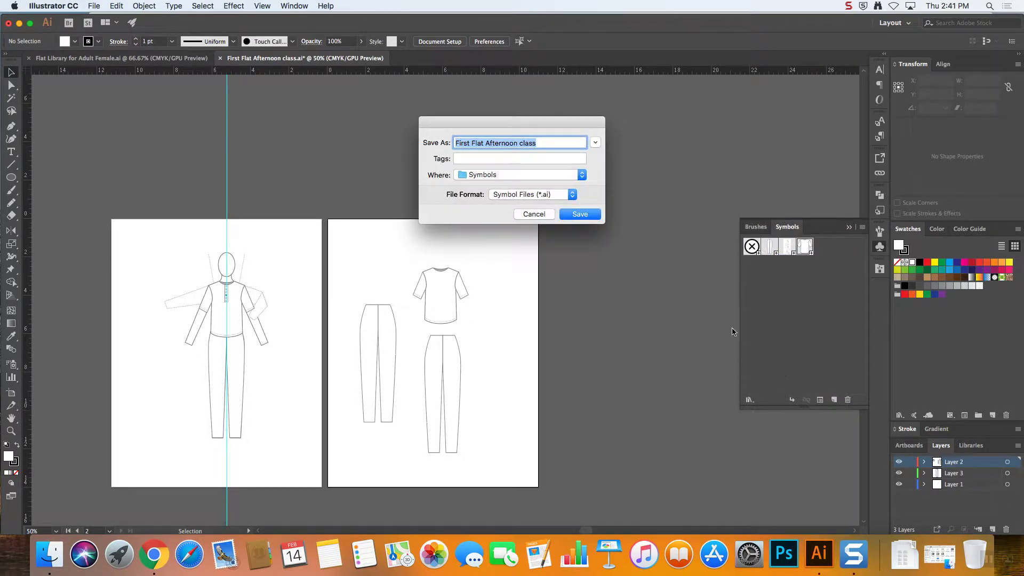
drag(494, 124, 523, 121)
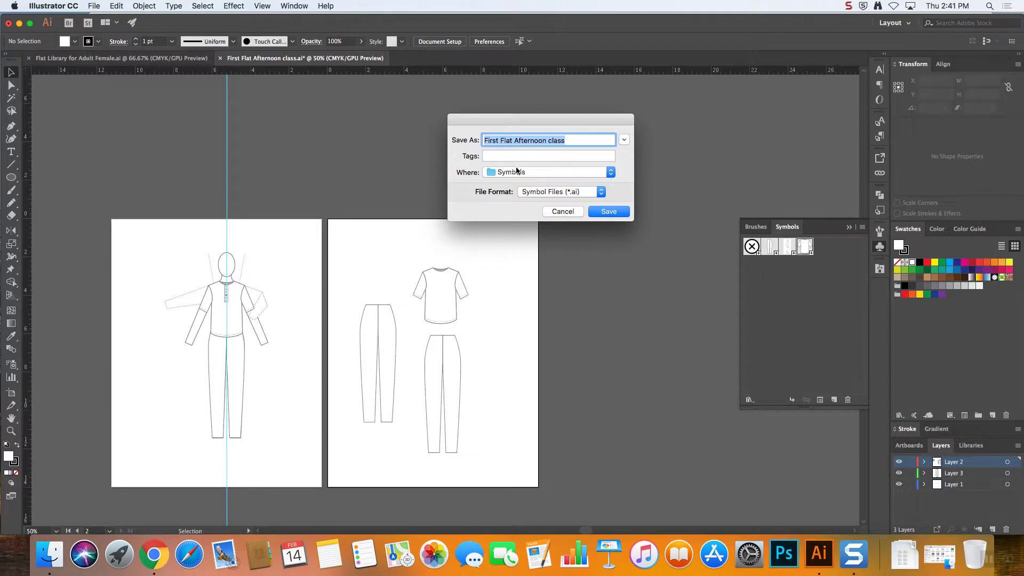
click(623, 140)
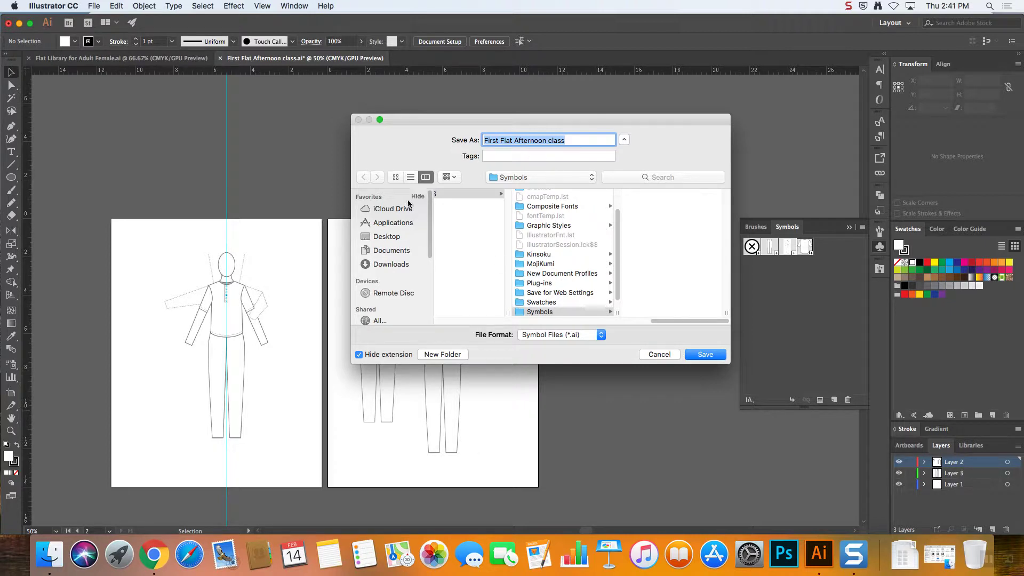
click(386, 239)
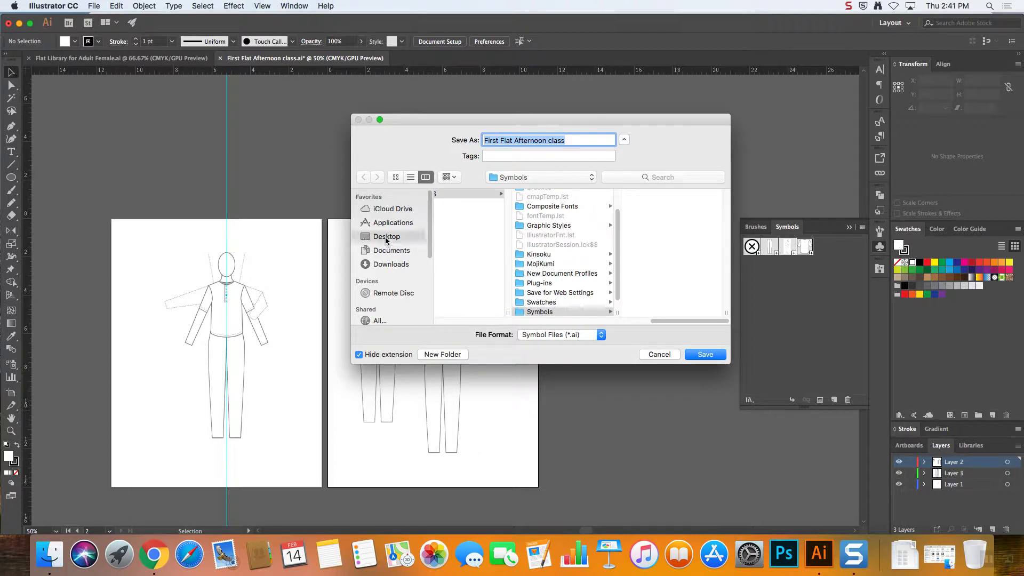
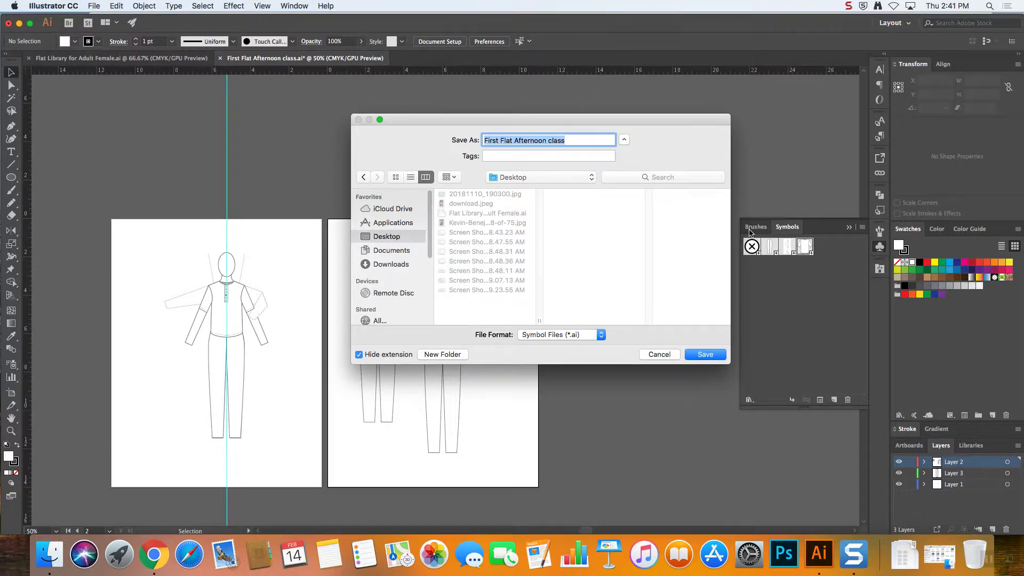
drag(487, 121, 485, 94)
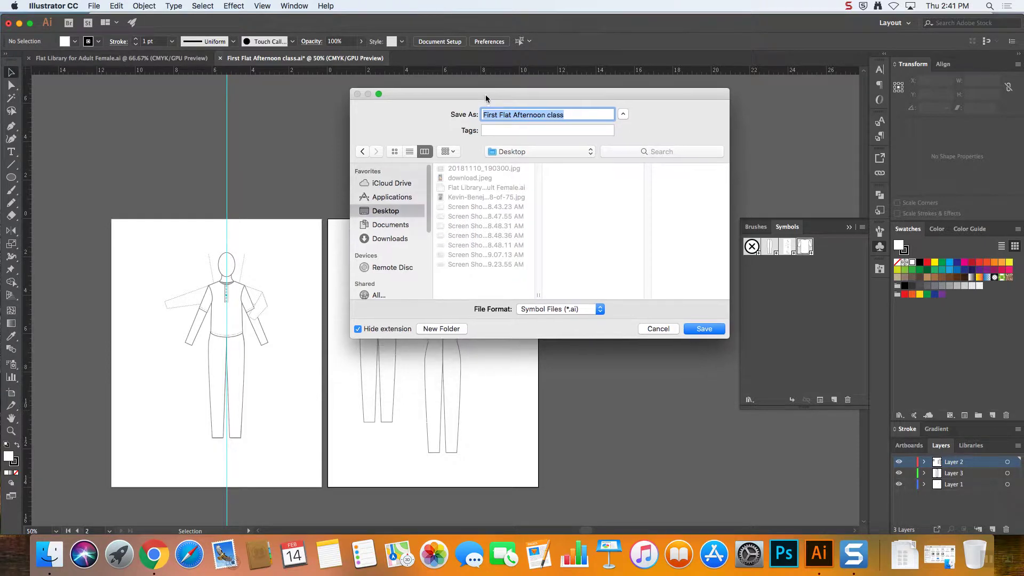
click(672, 330)
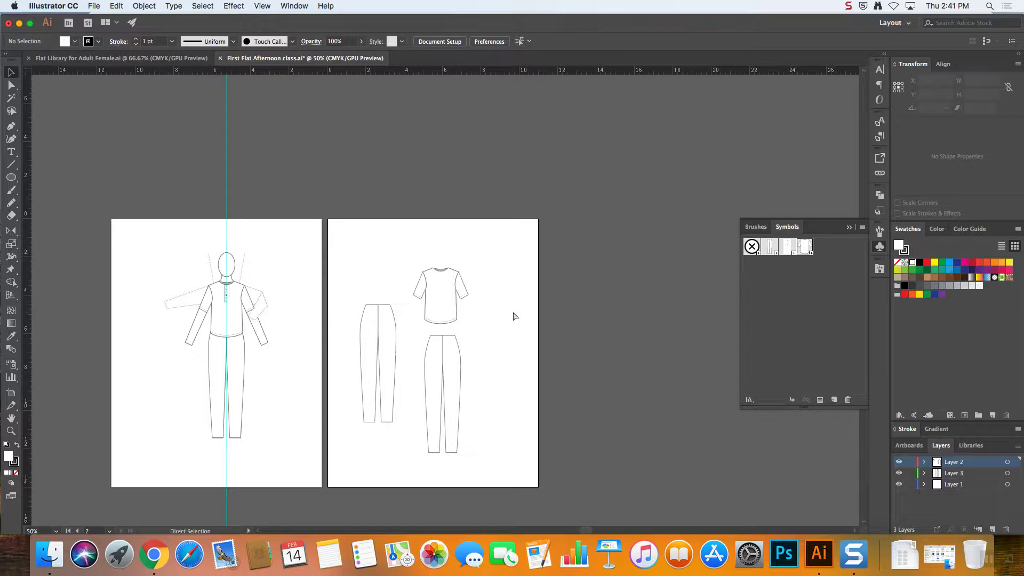
- Break the symbol link of the copied shirt on the second artboard so its artwork can be edited directly
key(super+equal)
key(super+equal)
key(super+equal)
key(super+equal)
key(super+equal)
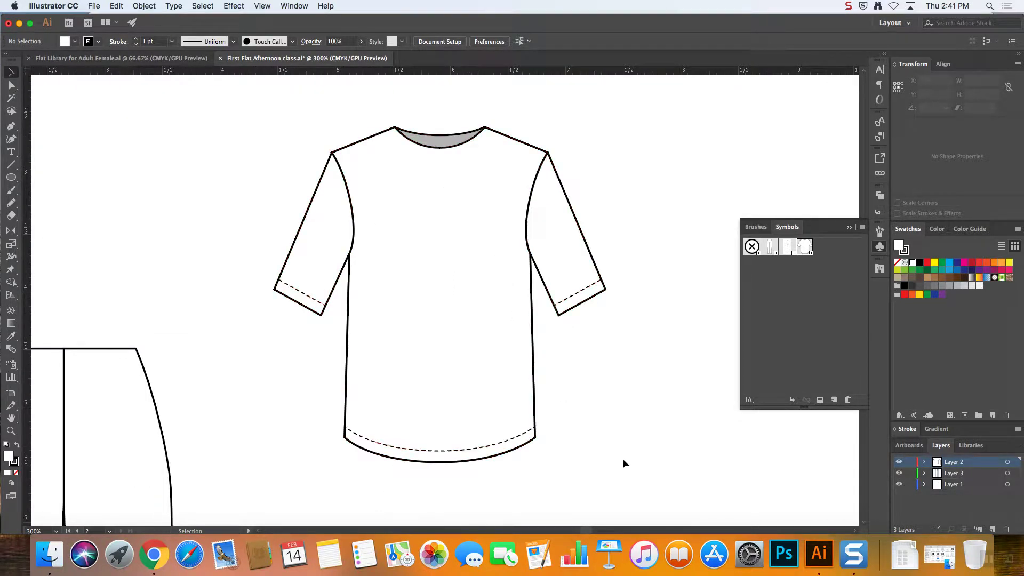
click(850, 228)
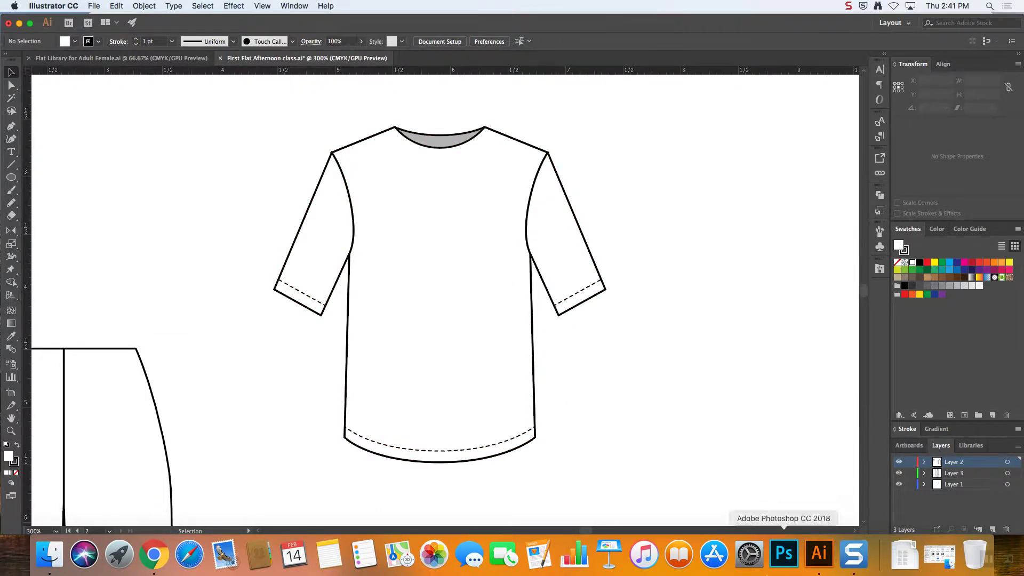
drag(585, 530, 590, 530)
click(152, 454)
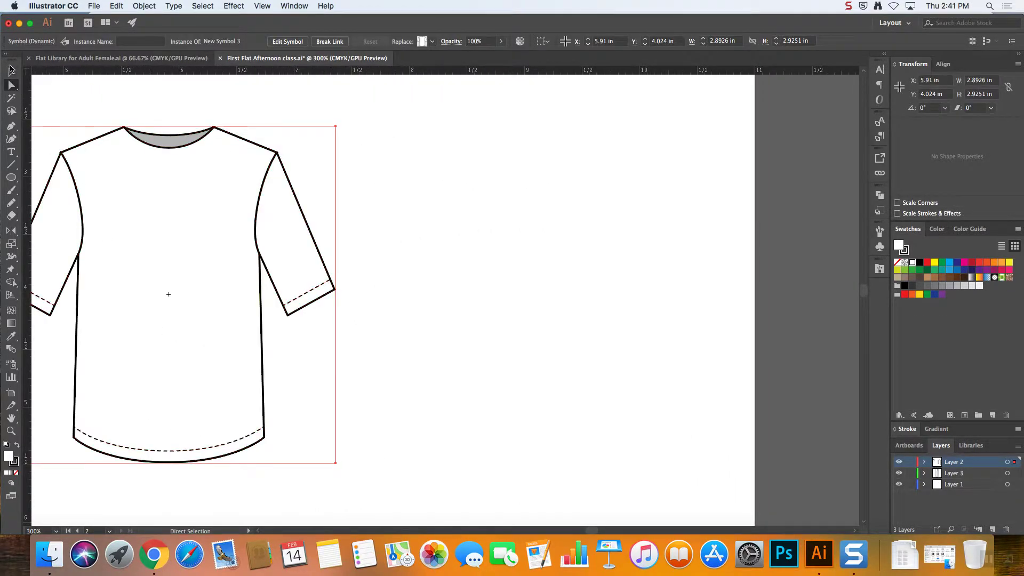
click(337, 42)
click(180, 456)
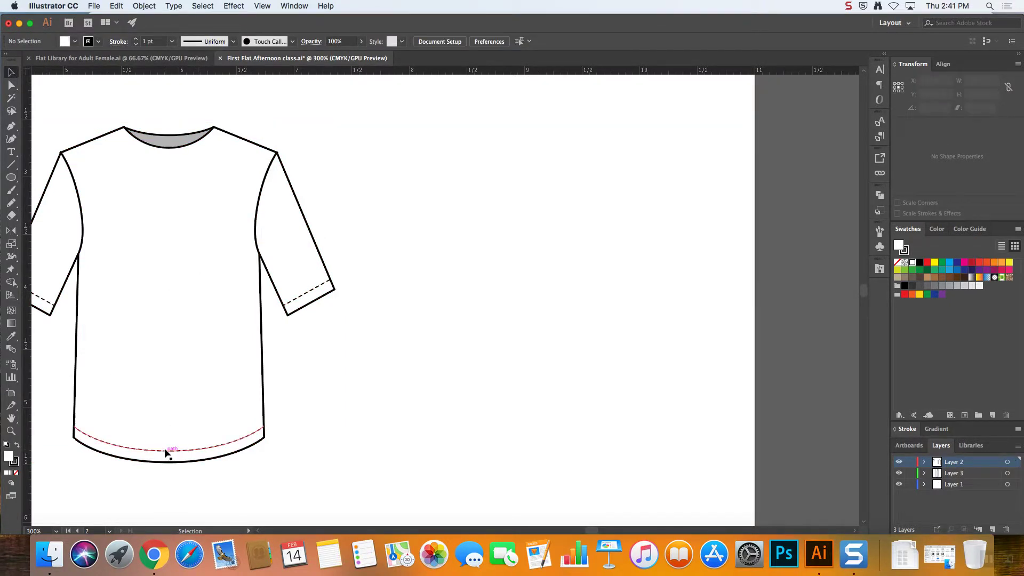
- Isolate the nested group of the shirt body and select its dashed hem stitching line
double_click(166, 450)
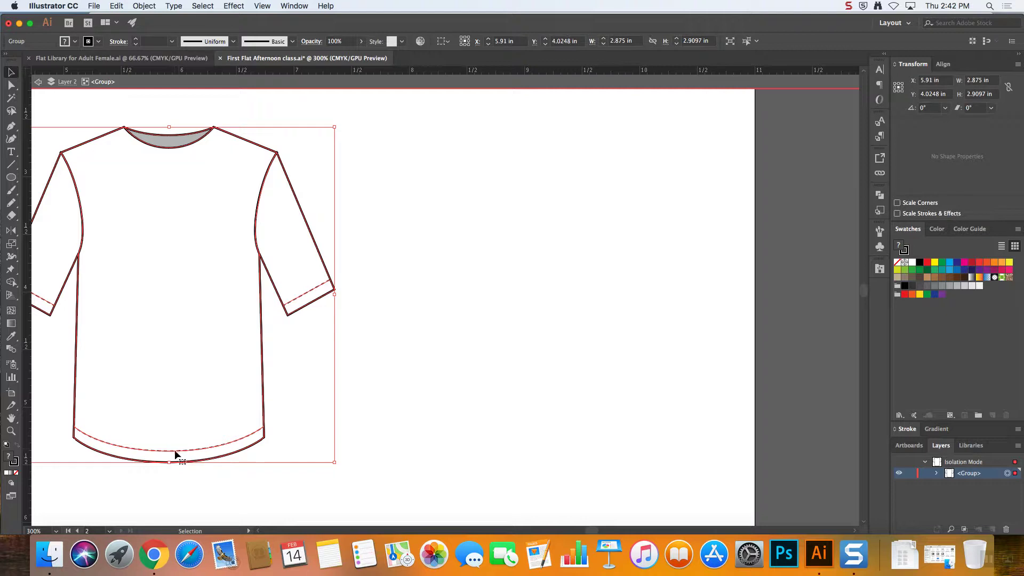
double_click(176, 455)
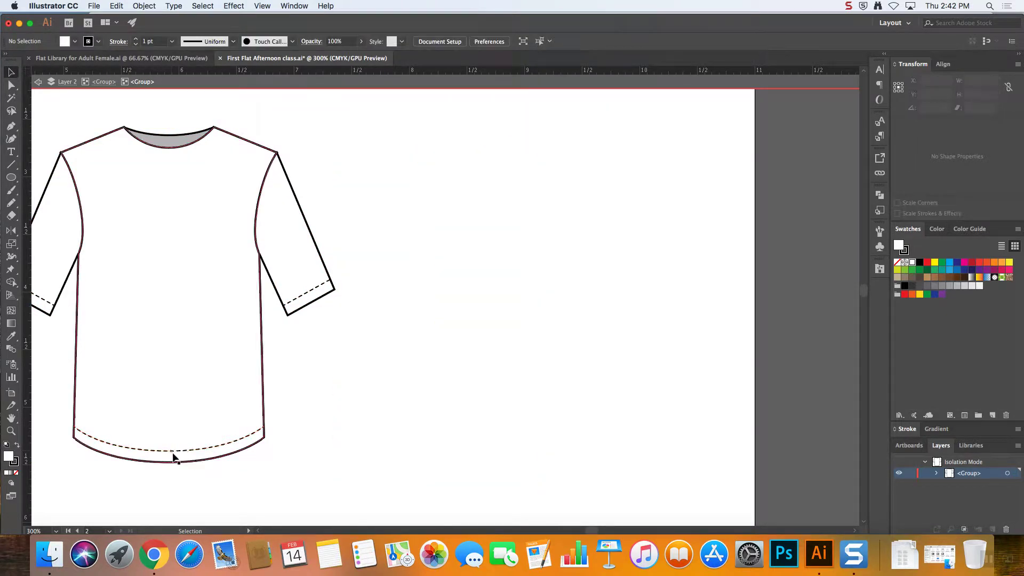
click(170, 450)
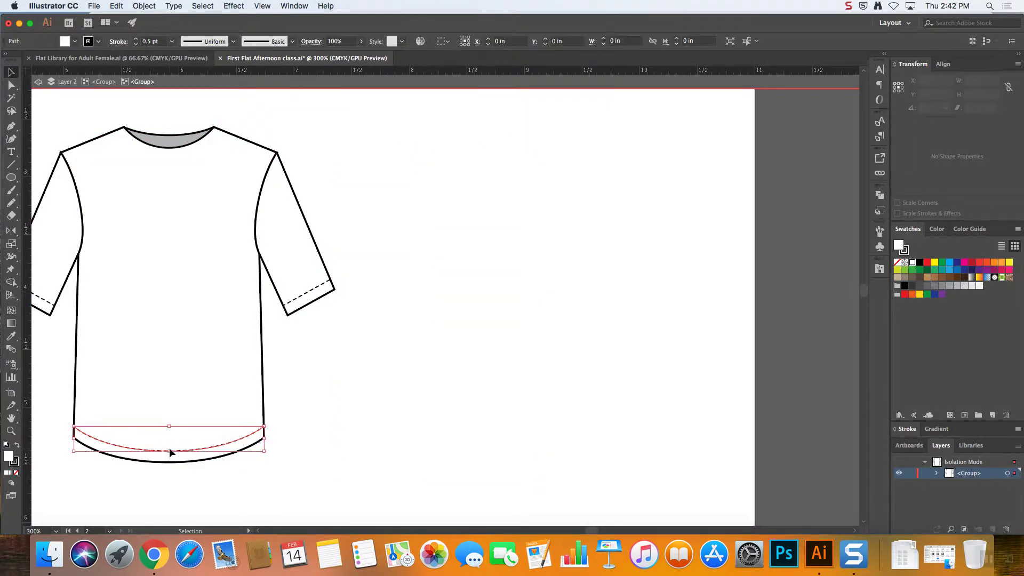
- Try a second row of hem stitching from a copy nudged slightly above the original, and delete that copy
key(super+c)
key(super+v)
key(v)
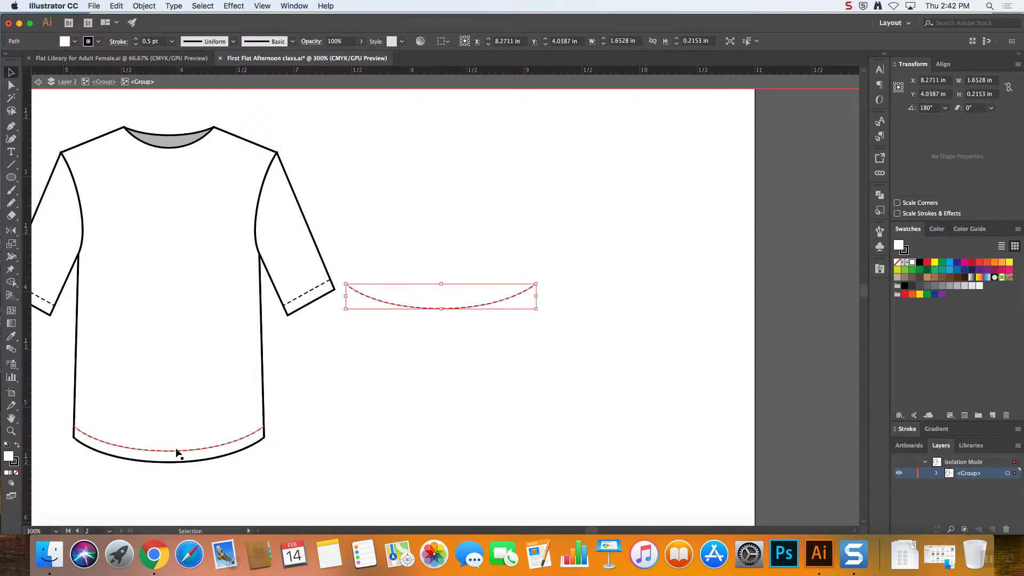
key(Delete)
key(super+f)
key(Up)
key(Up)
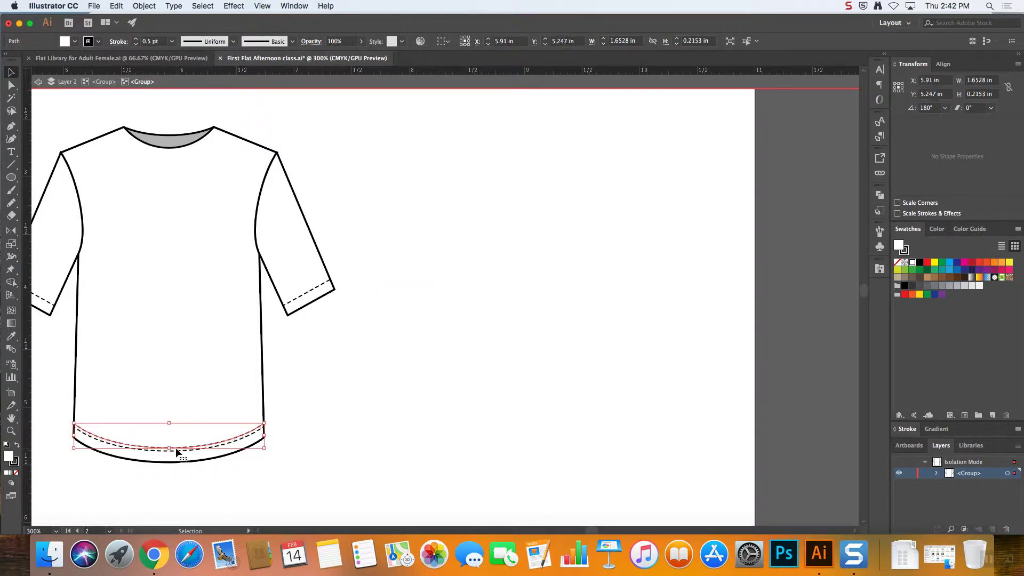
click(370, 394)
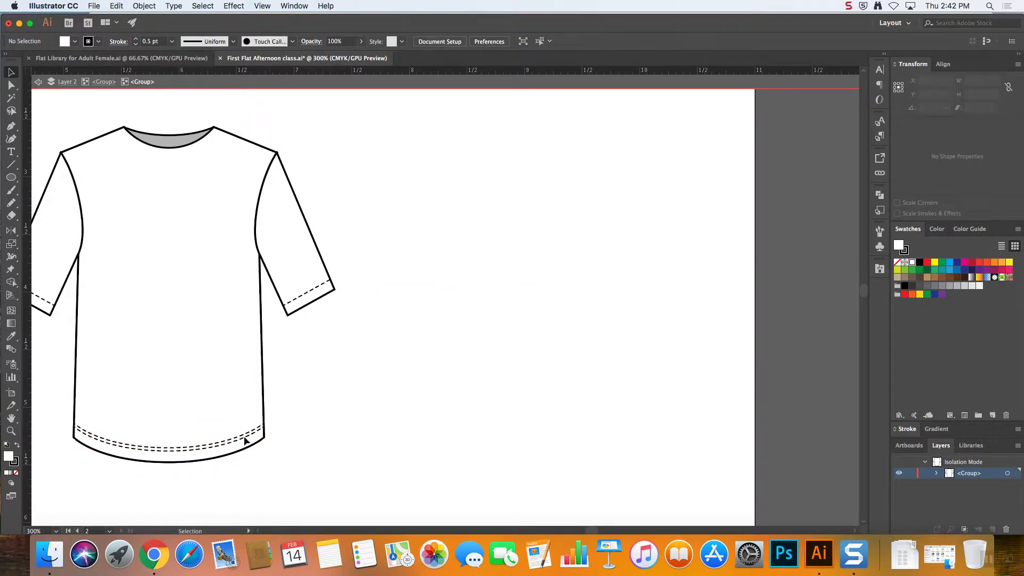
click(210, 447)
key(Delete)
- Draw a horizontal dashed line about 1.61 in long beside the shirt and a single dash about 0.03 in long just below it
click(12, 165)
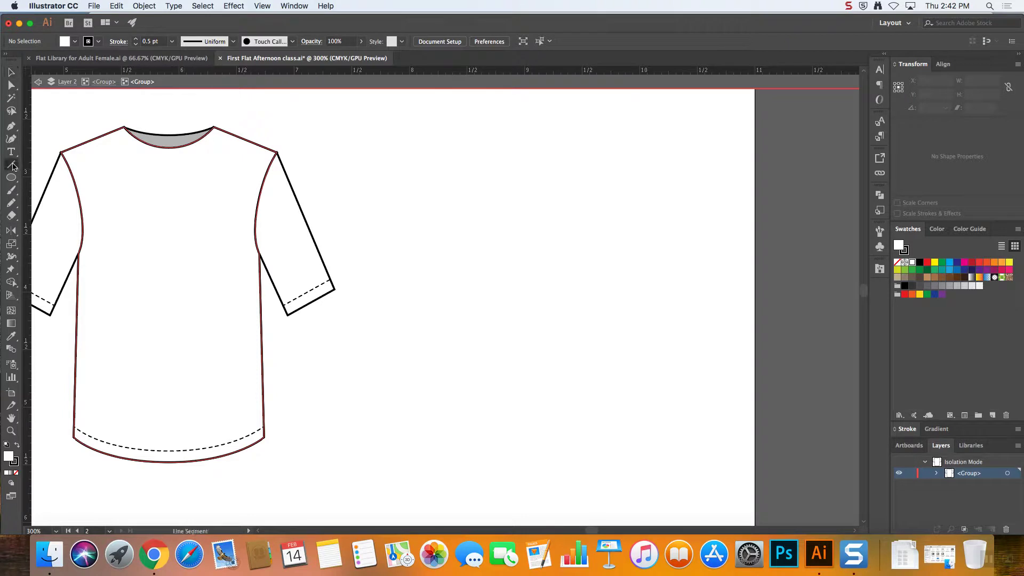
drag(322, 356, 507, 358)
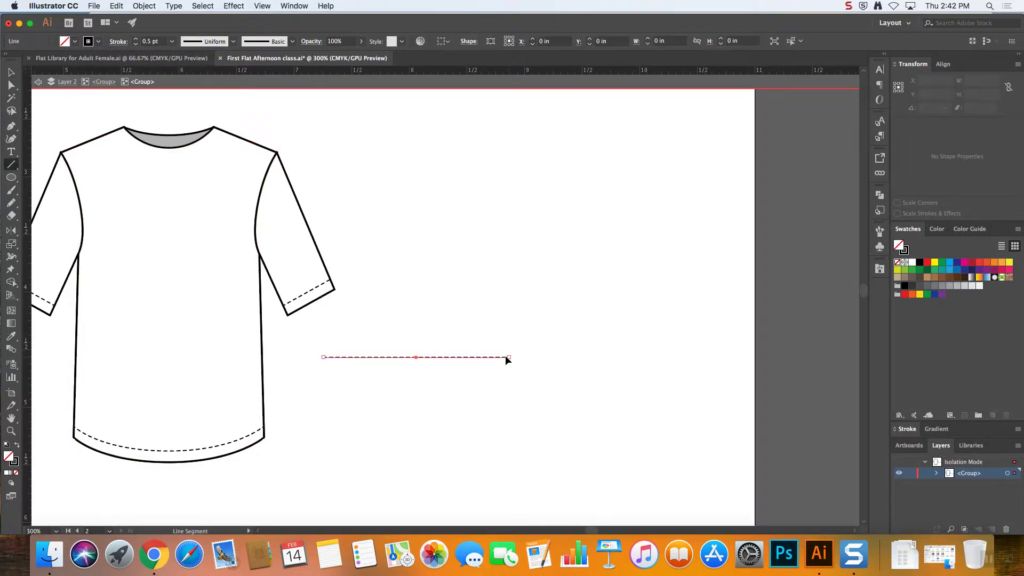
key(super+equal)
key(super+equal)
key(super+equal)
key(super+equal)
key(super+equal)
key(super+equal)
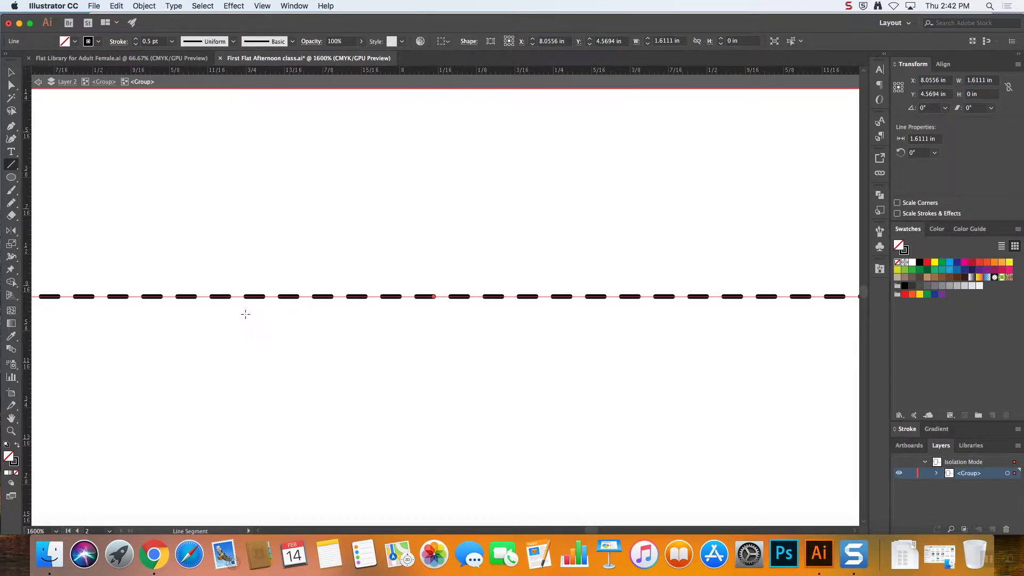
drag(246, 314, 264, 314)
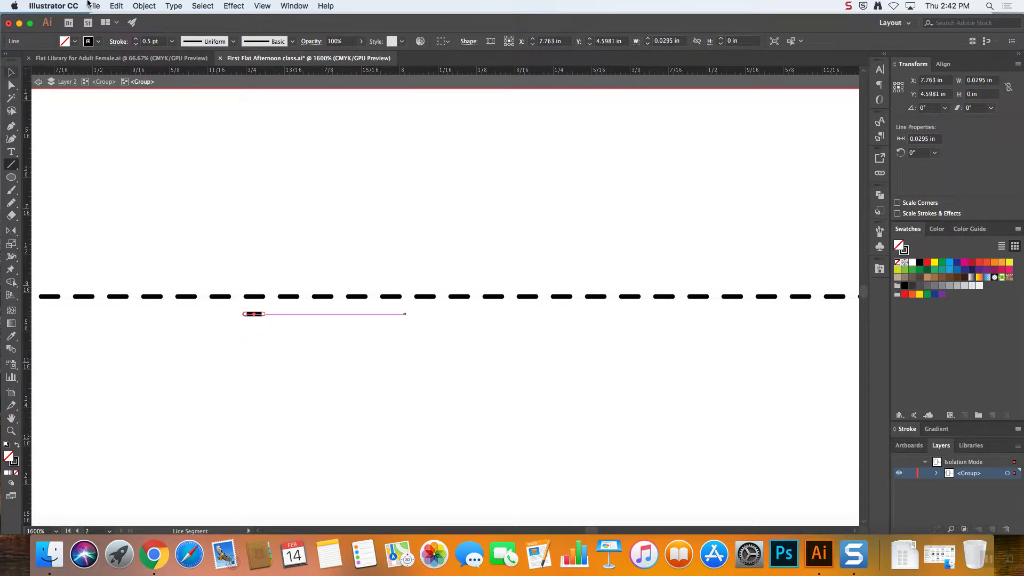
- Duplicate the short dash in place and move the copy straight down to about 0.028 in below the original
click(116, 5)
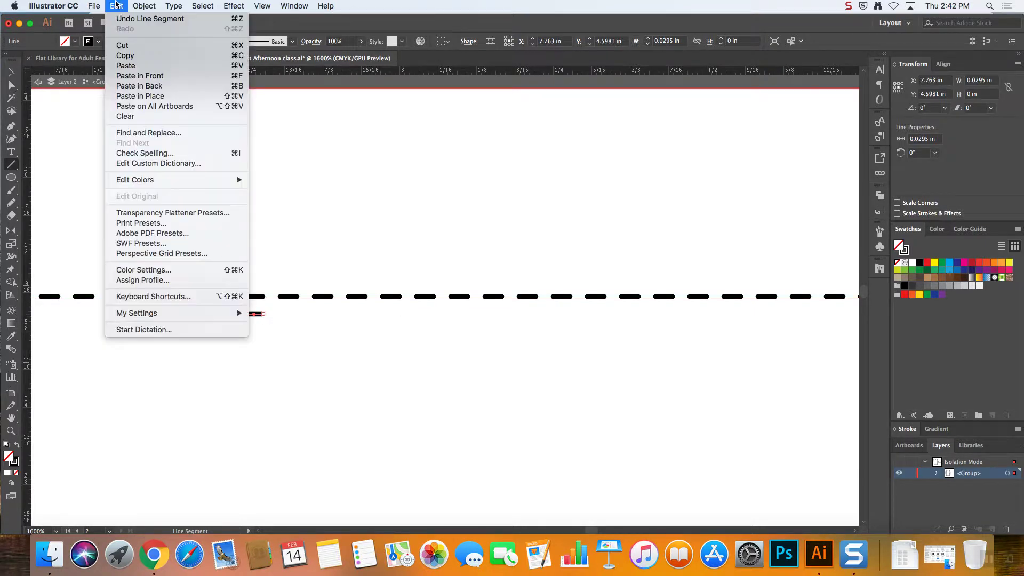
click(143, 56)
click(116, 5)
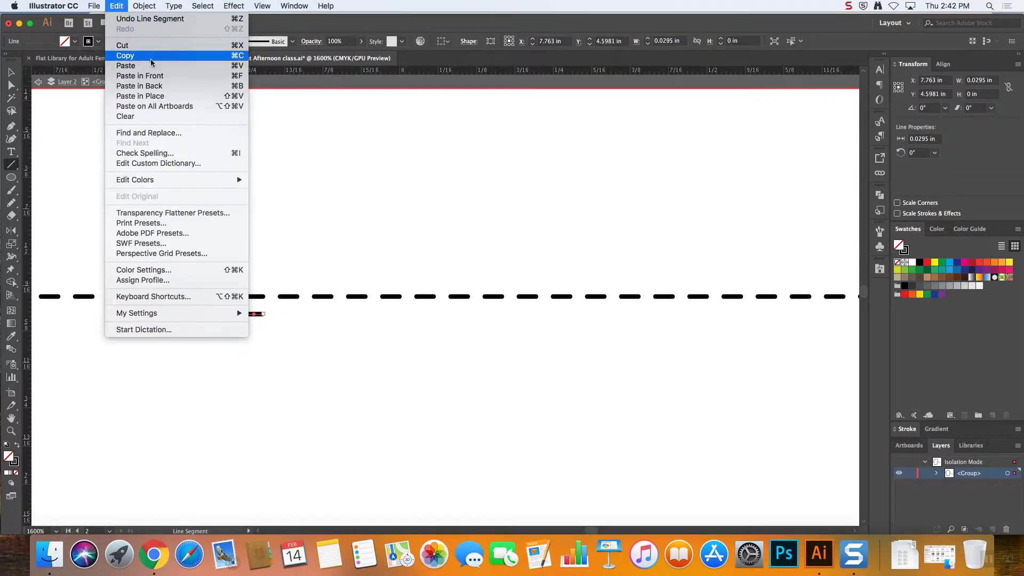
click(163, 98)
key(Down)
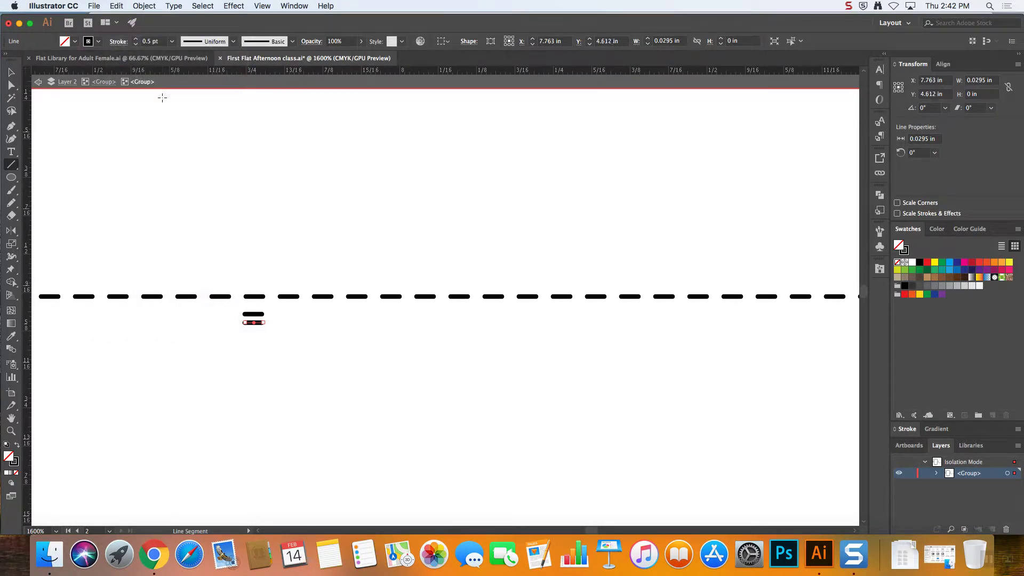
key(Down)
- Delete the long dashed line above the two short dashes
click(11, 73)
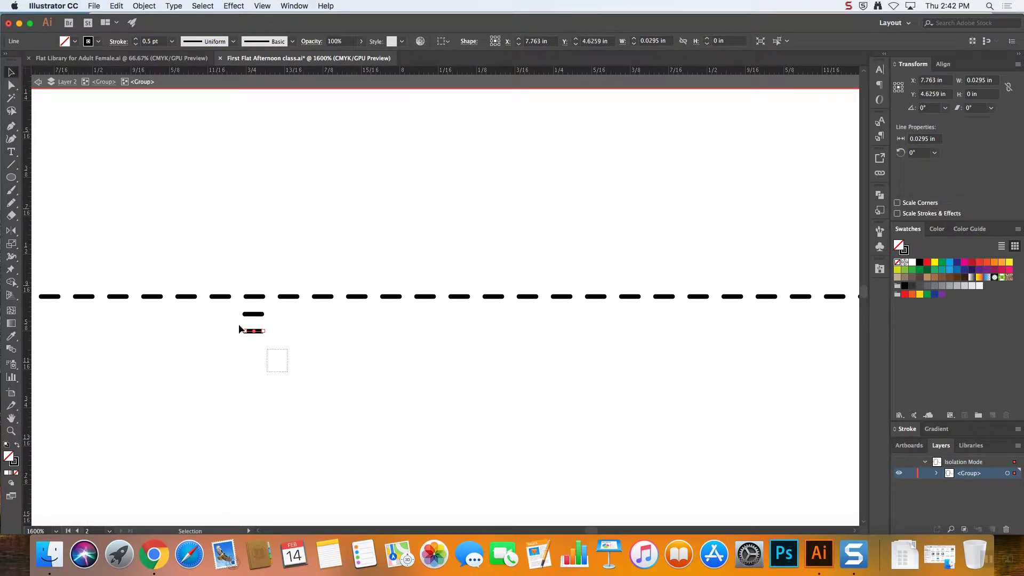
drag(239, 325, 226, 303)
click(282, 297)
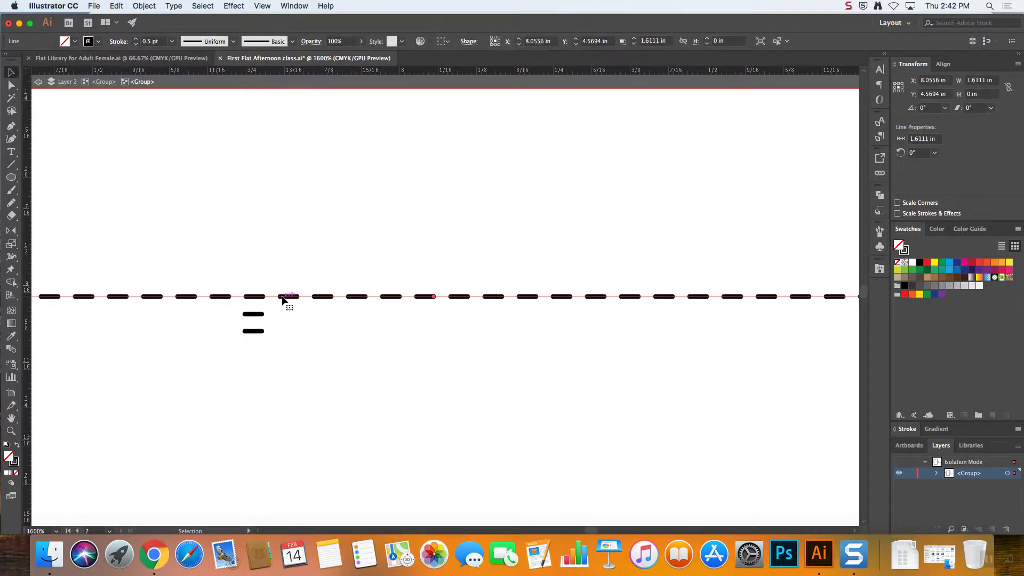
key(Delete)
- Create a pattern brush from the two short parallel dashes with 20% spacing
drag(293, 383, 213, 293)
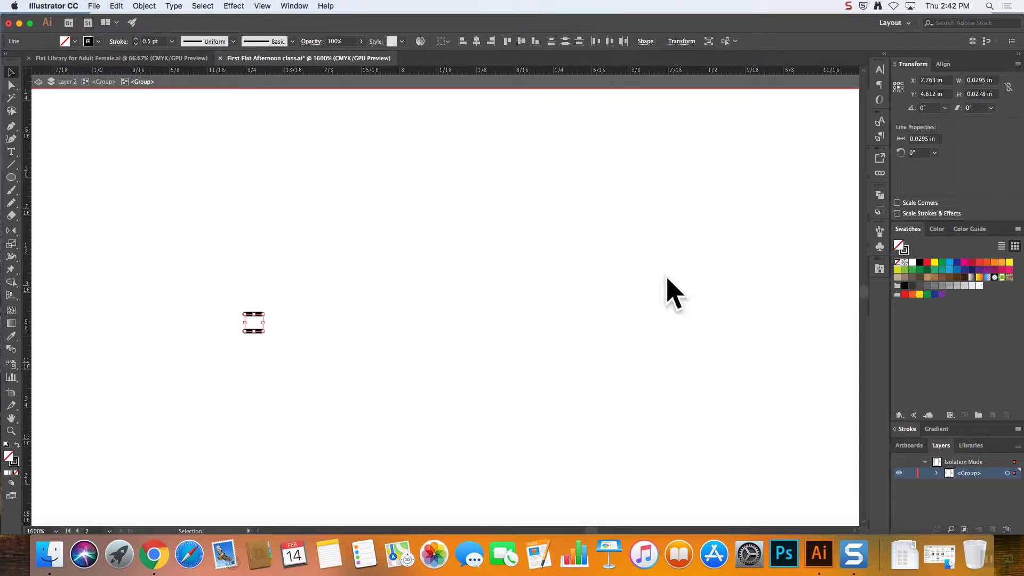
click(880, 231)
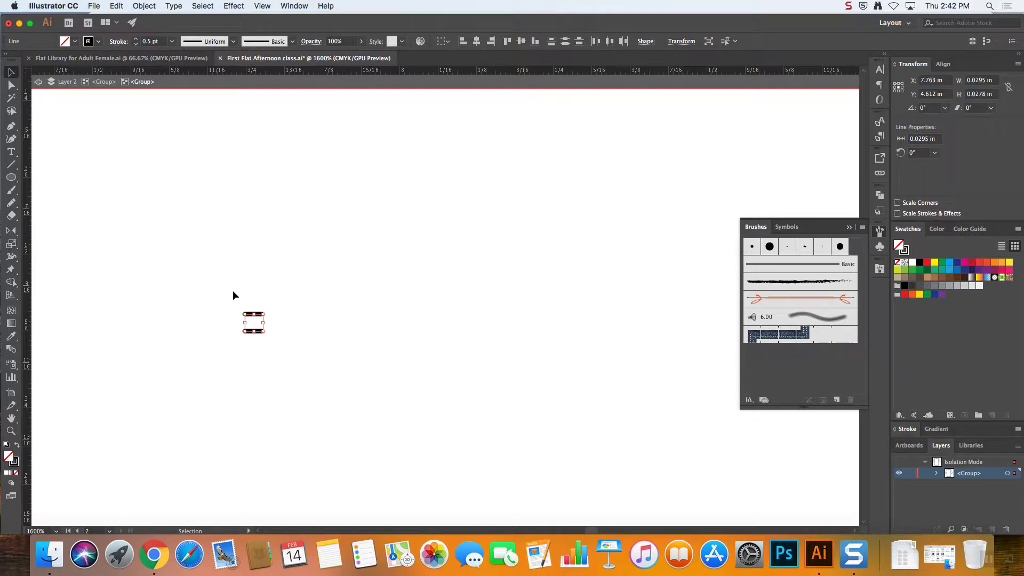
drag(227, 291, 310, 366)
click(837, 400)
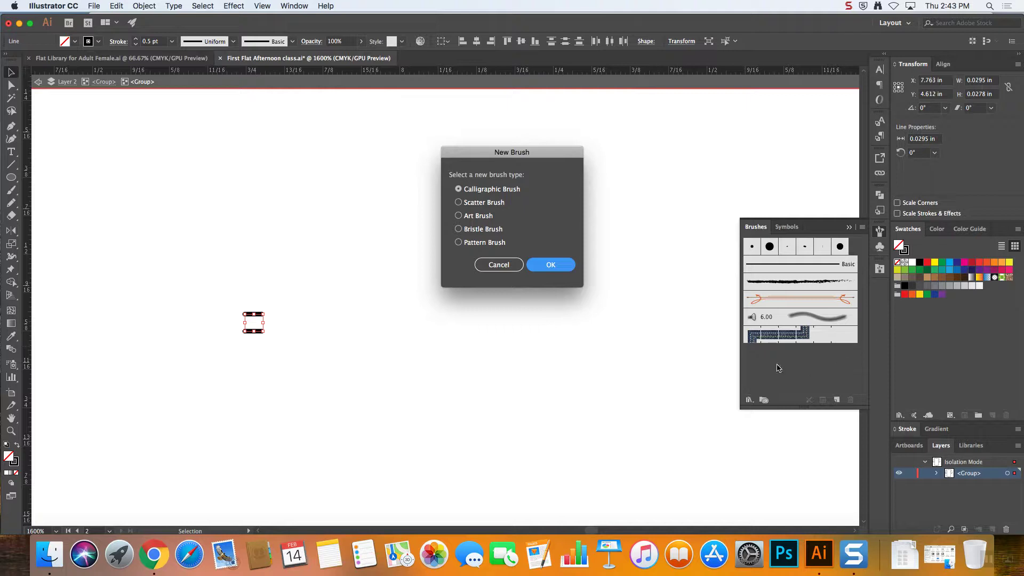
click(458, 243)
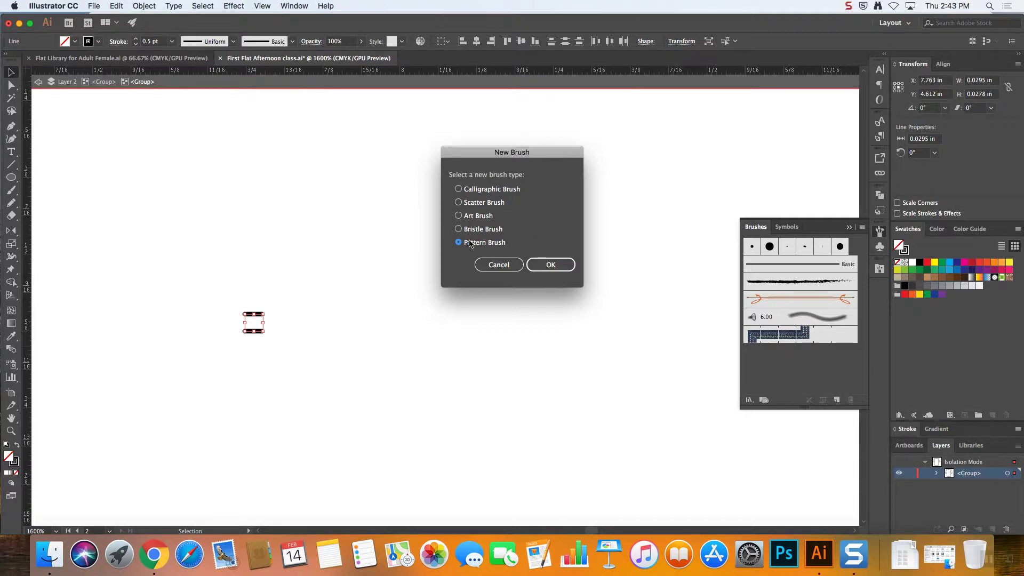
click(553, 265)
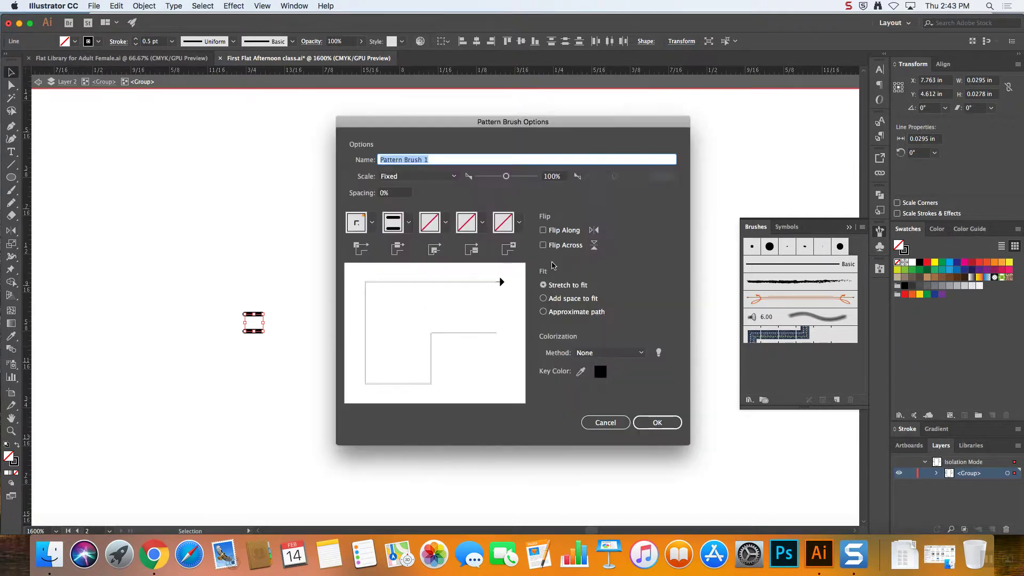
click(395, 193)
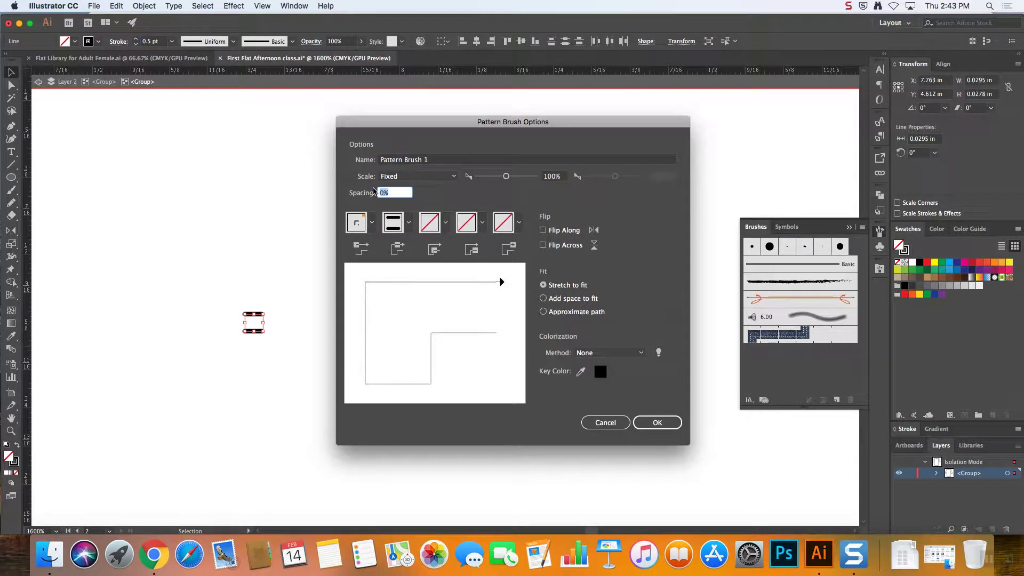
text(2)
click(657, 423)
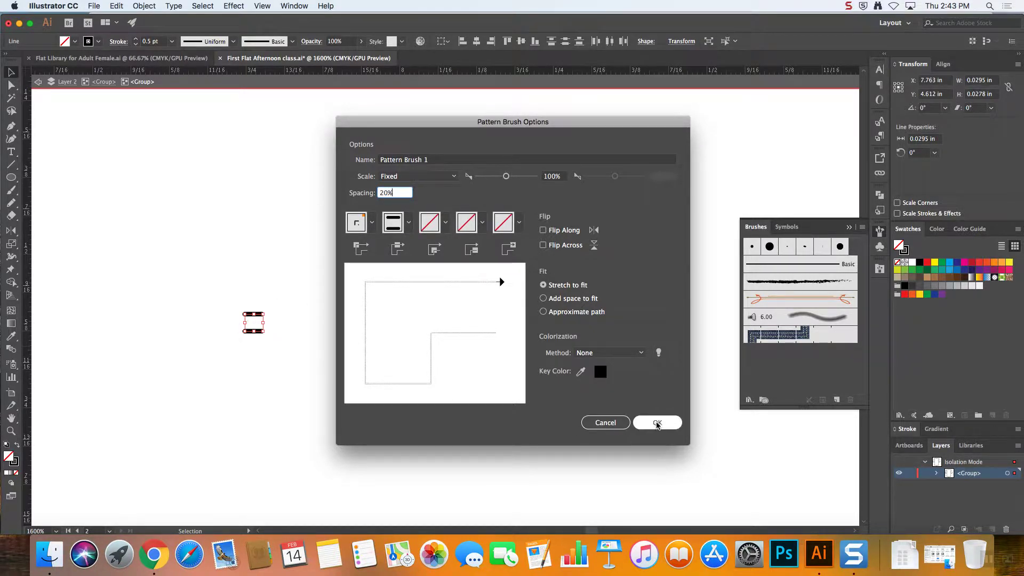
- Draw a nearly horizontal line about 0.9 in long above the two dashes and apply the new double-stitch pattern brush to it
click(263, 174)
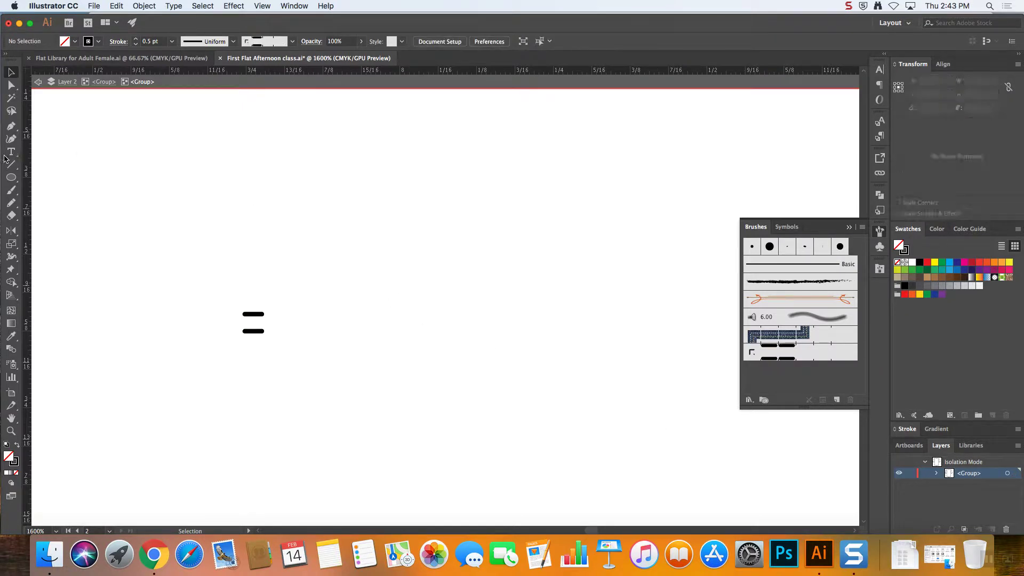
key(backslash)
mouse_move(96, 169)
mouse_down()
mouse_move(647, 162)
mouse_move(647, 180)
mouse_up()
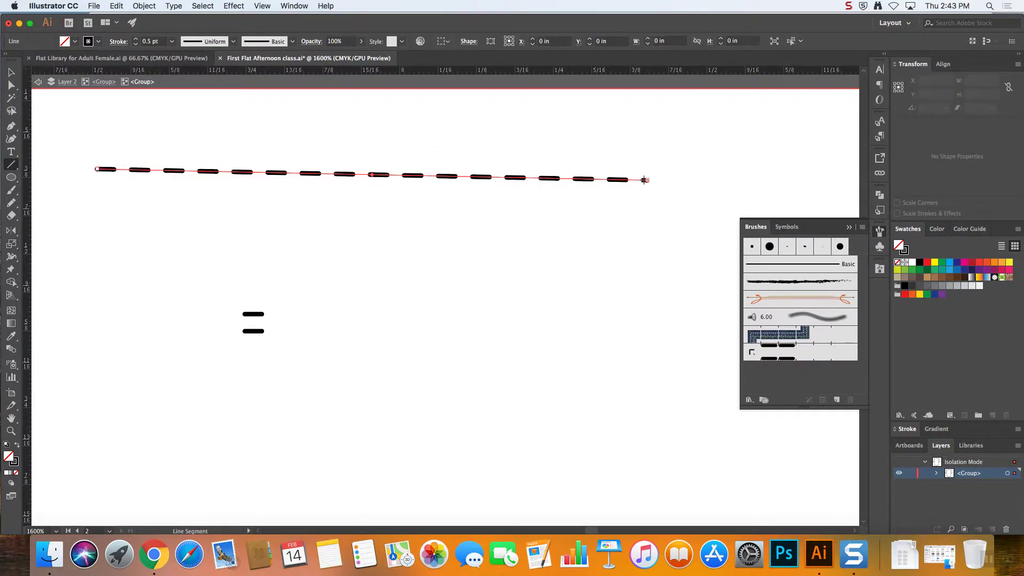
click(787, 355)
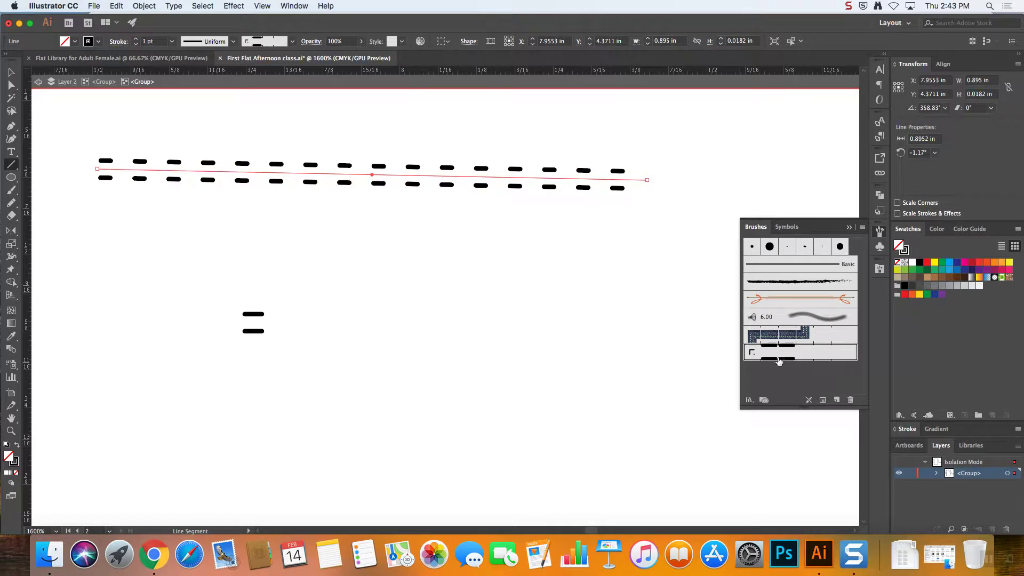
- Turn off the Dashed Line option in the stroke of the double-stitch test line and deselect it
click(918, 431)
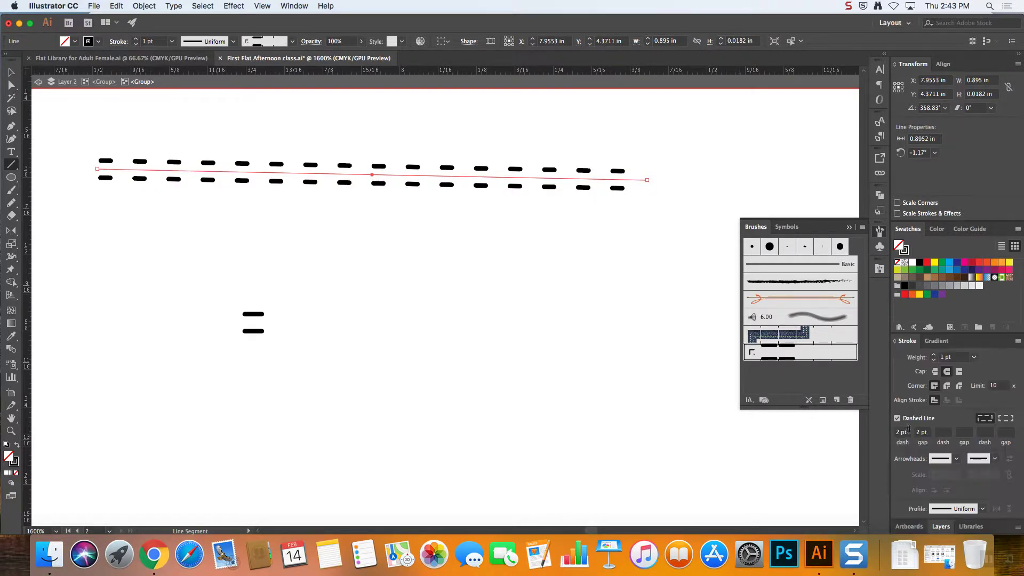
click(904, 420)
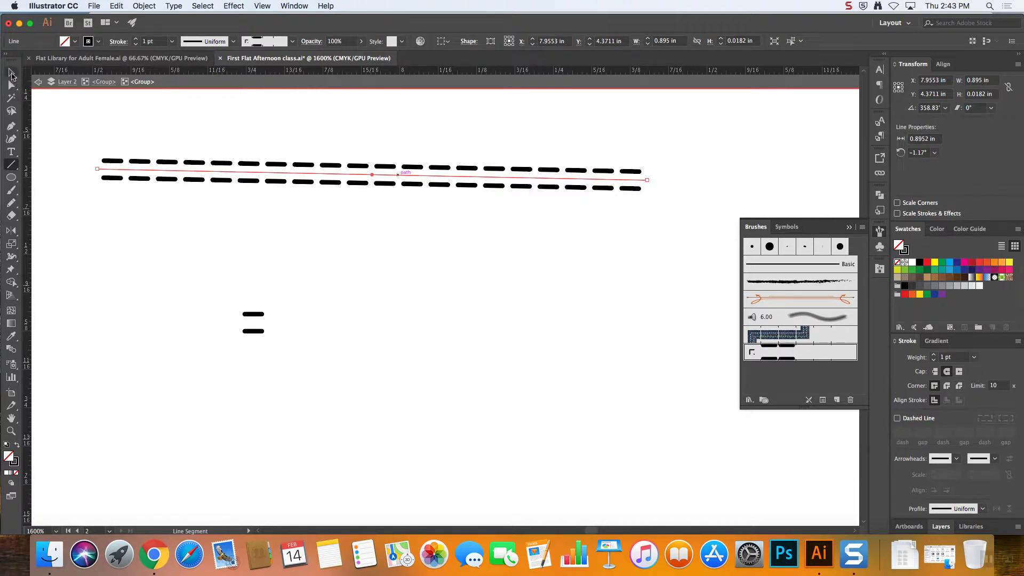
click(11, 72)
click(361, 227)
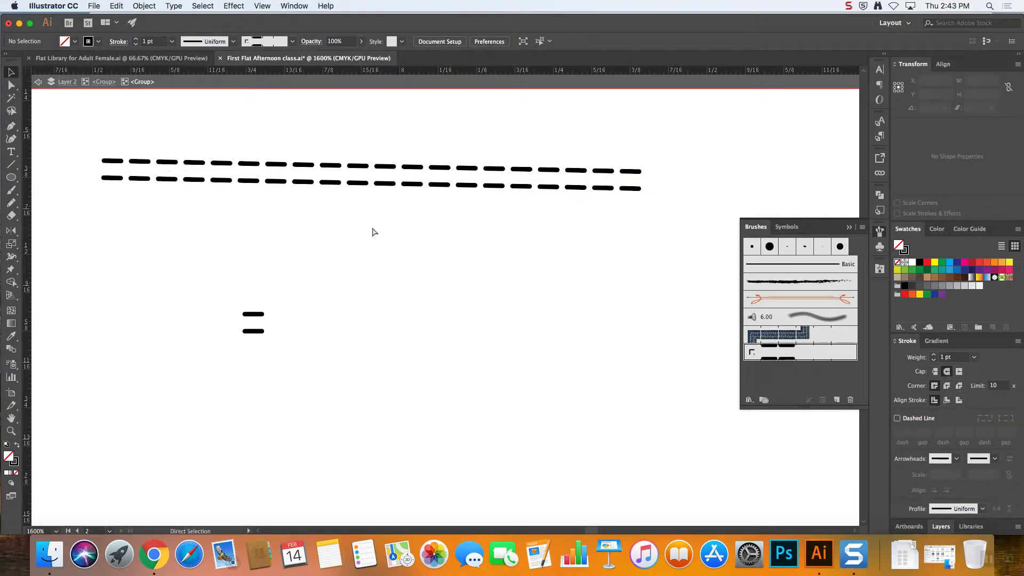
- Draw a short straight diagonal line about 0.3 in long with the Pen tool above the double-stitch test line
key(super+minus)
key(super+minus)
key(super+minus)
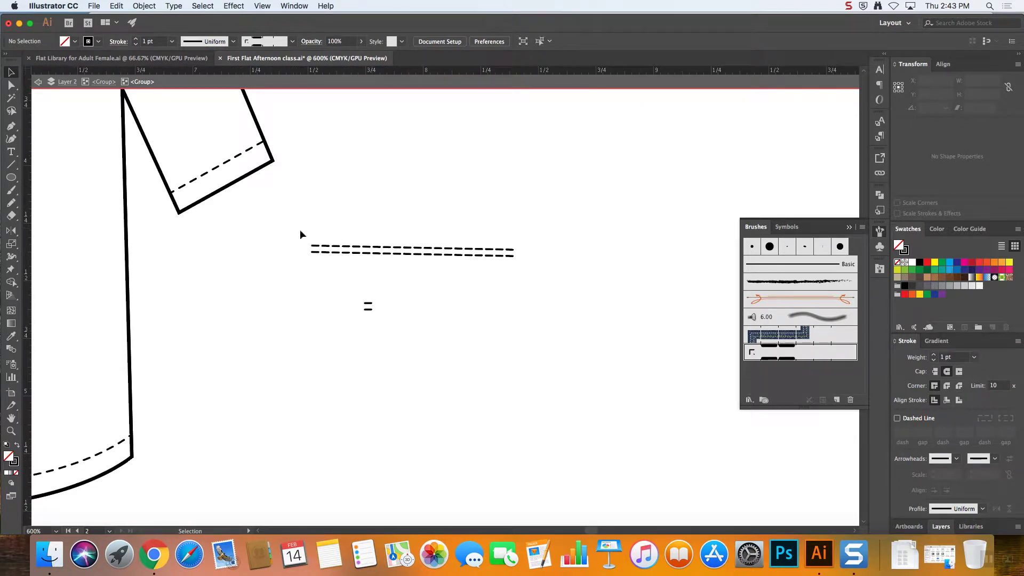
click(10, 138)
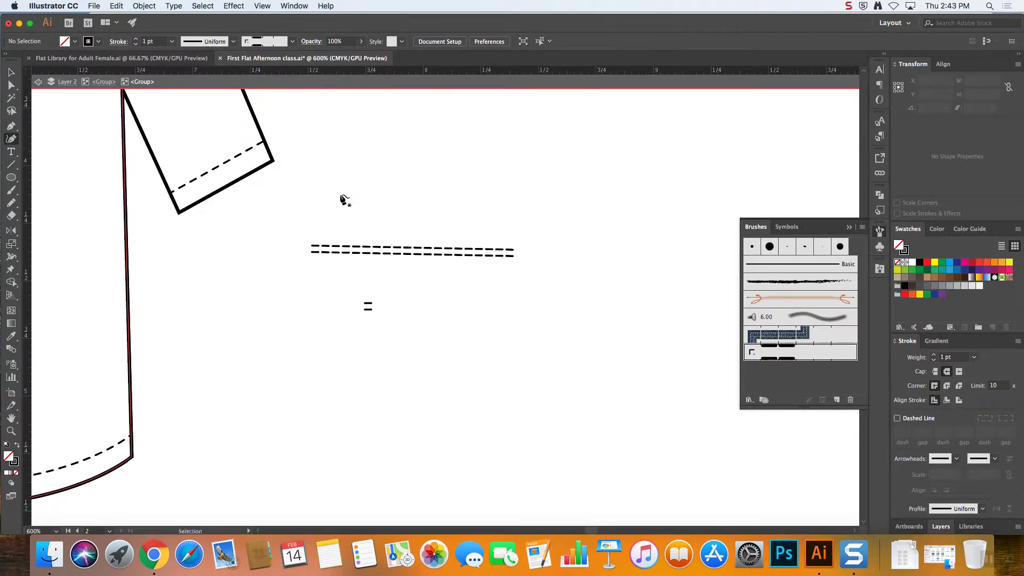
click(371, 151)
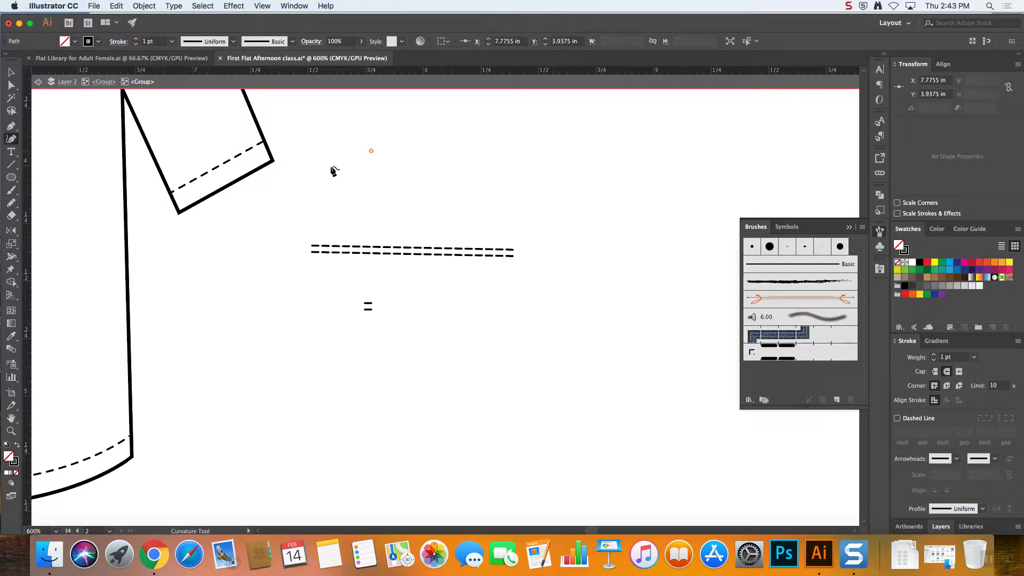
click(11, 126)
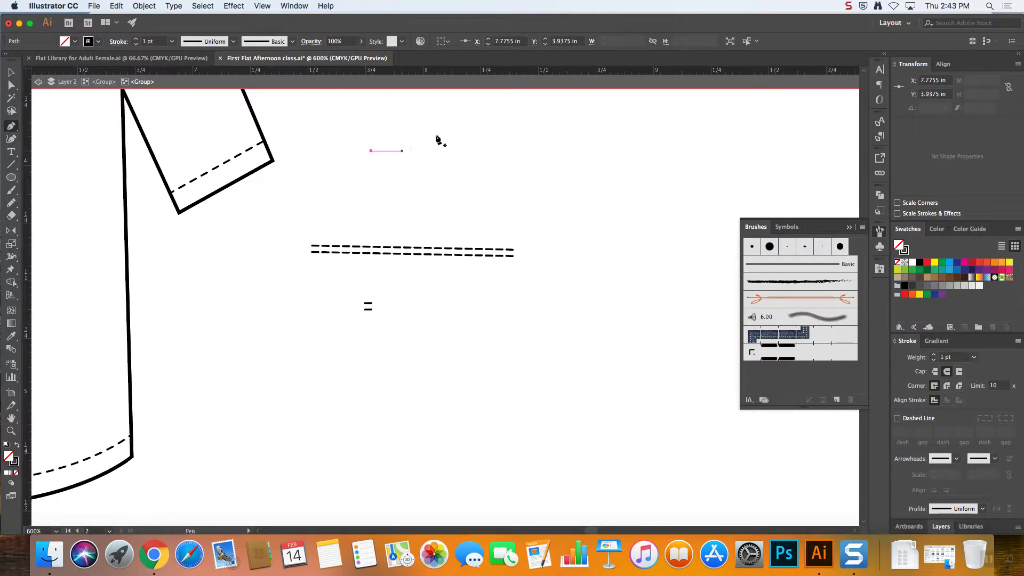
click(402, 168)
click(460, 212)
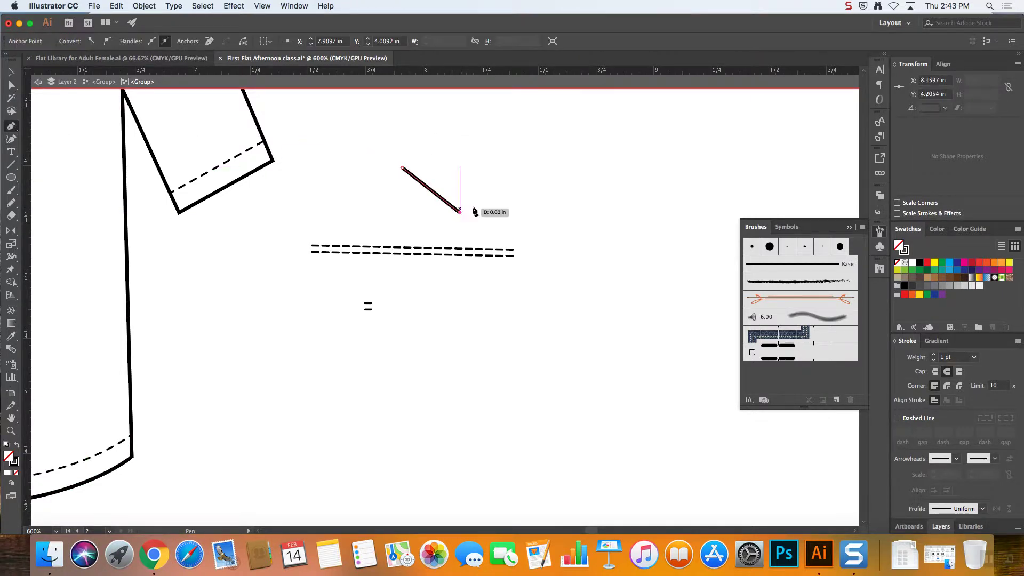
key(Escape)
- Draw an open hook-shaped curve about 0.55 in wide and 0.7 in high beside the test line and apply the double-stitch brush
click(518, 213)
drag(627, 180, 678, 271)
drag(602, 305, 515, 289)
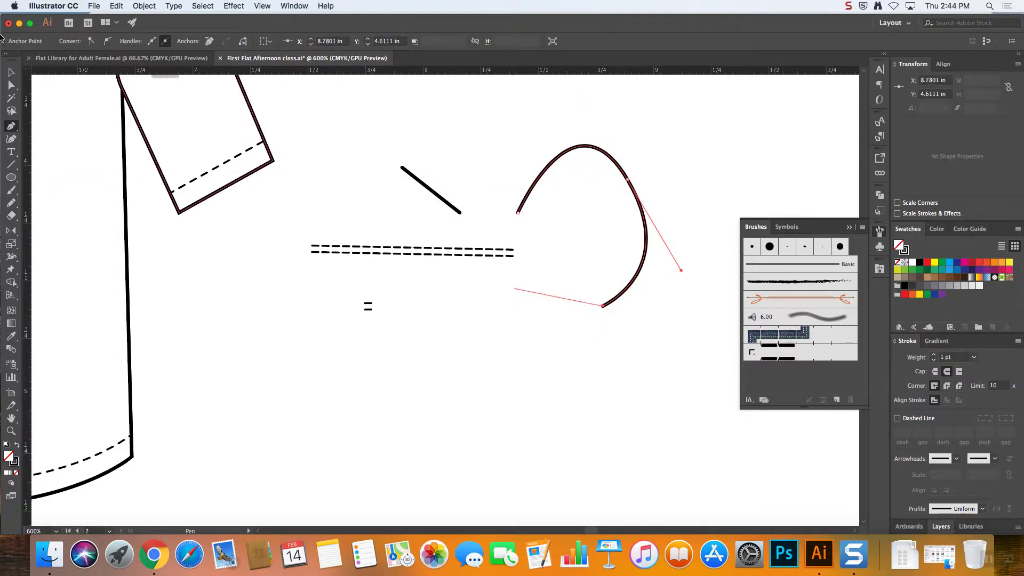
key(v)
click(821, 359)
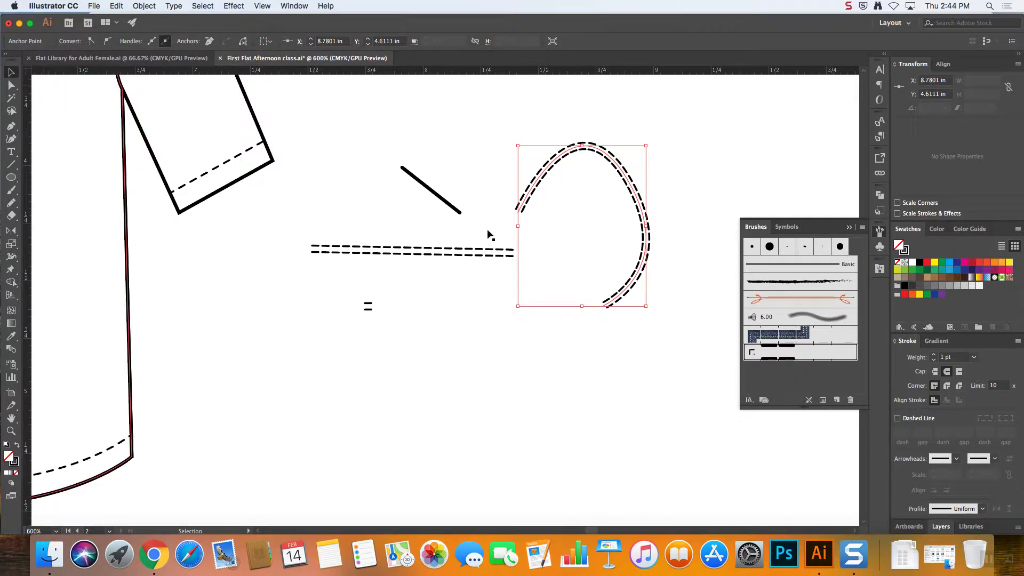
- Try to delete the stitch test lines beside the T-shirt, undo the deletion and clear the selection
drag(675, 360, 336, 133)
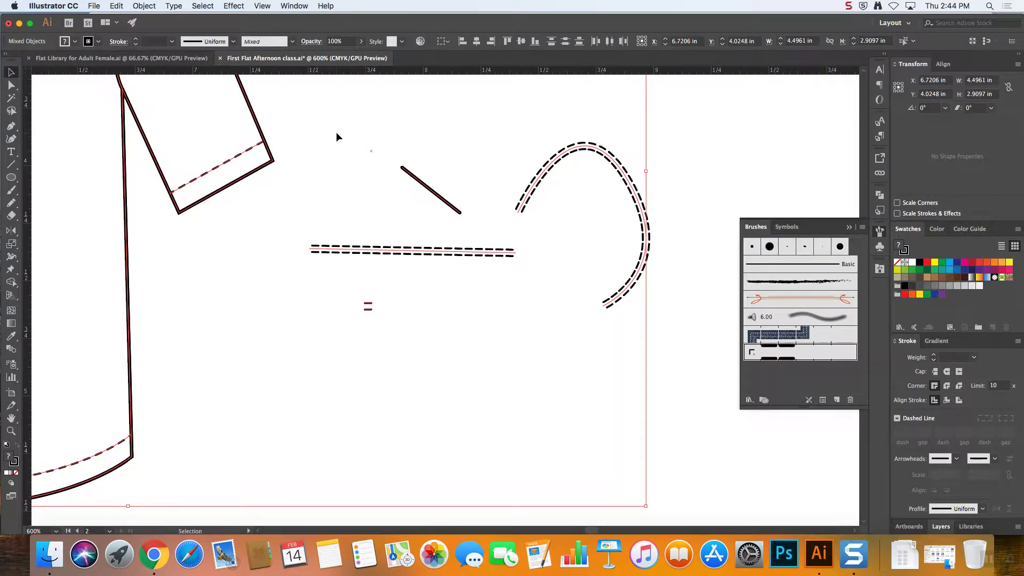
key(Delete)
key(super+z)
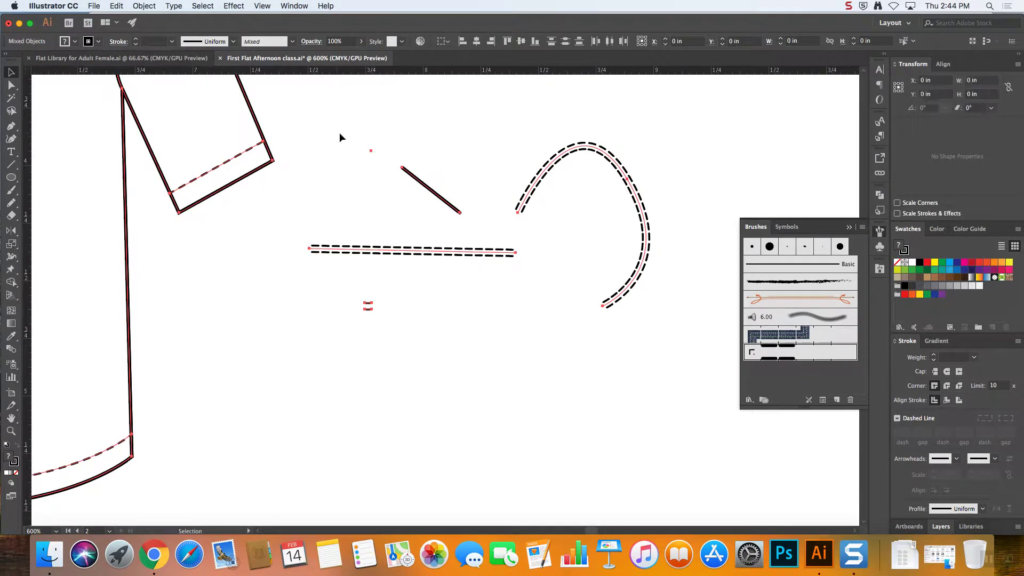
click(621, 309)
drag(664, 349, 313, 140)
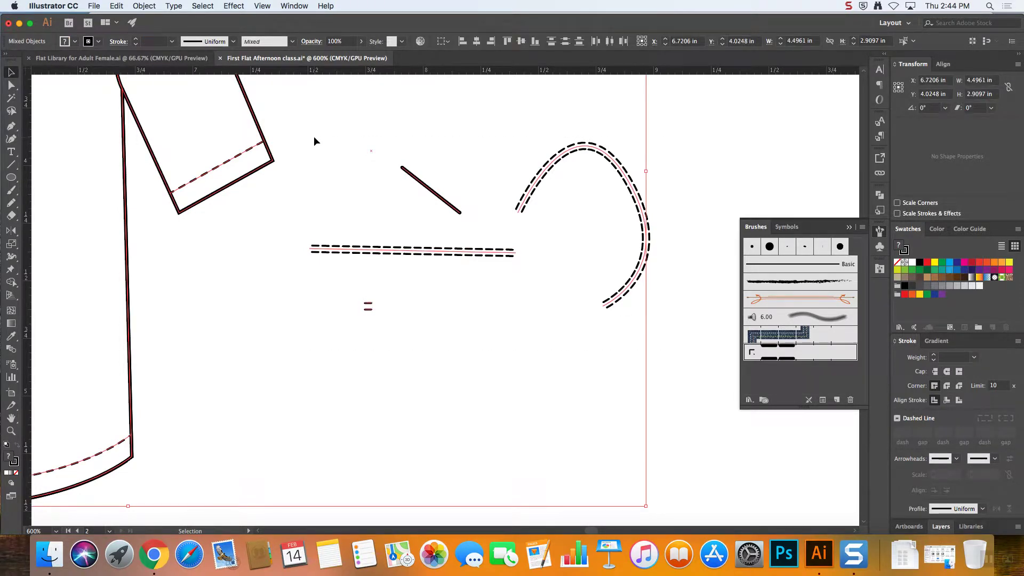
key(super+minus)
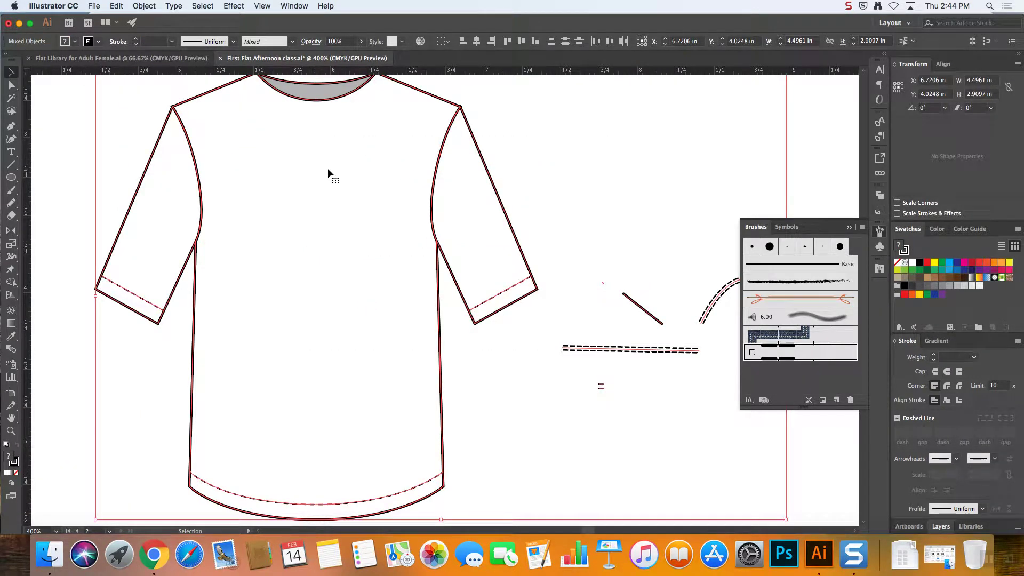
click(802, 159)
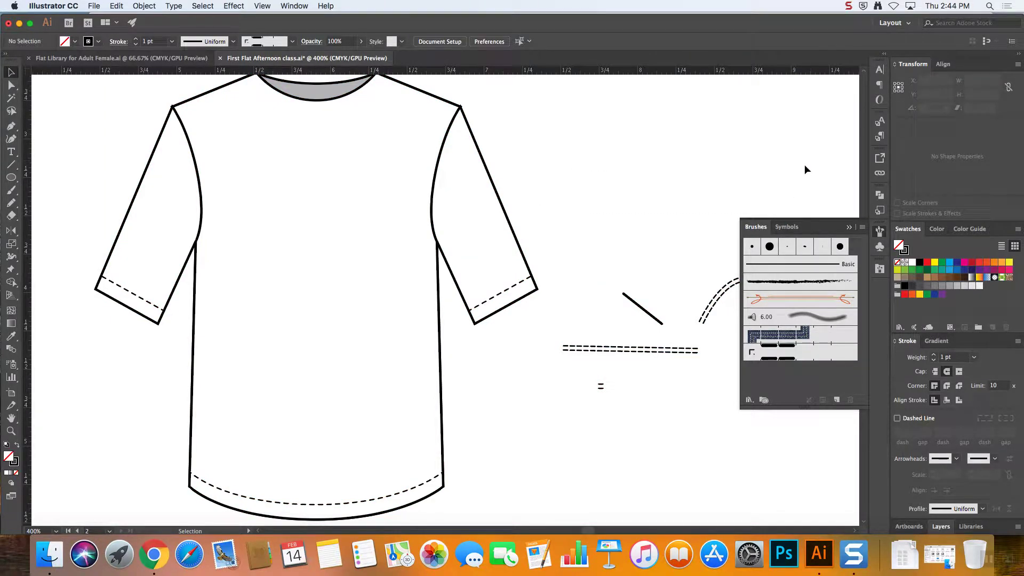
- Collapse the Brushes panel and add a waist-level anchor point to each side seam of the buttoned T-shirt's front body
key(super+minus)
key(super+minus)
key(super+minus)
key(super+minus)
key(super+minus)
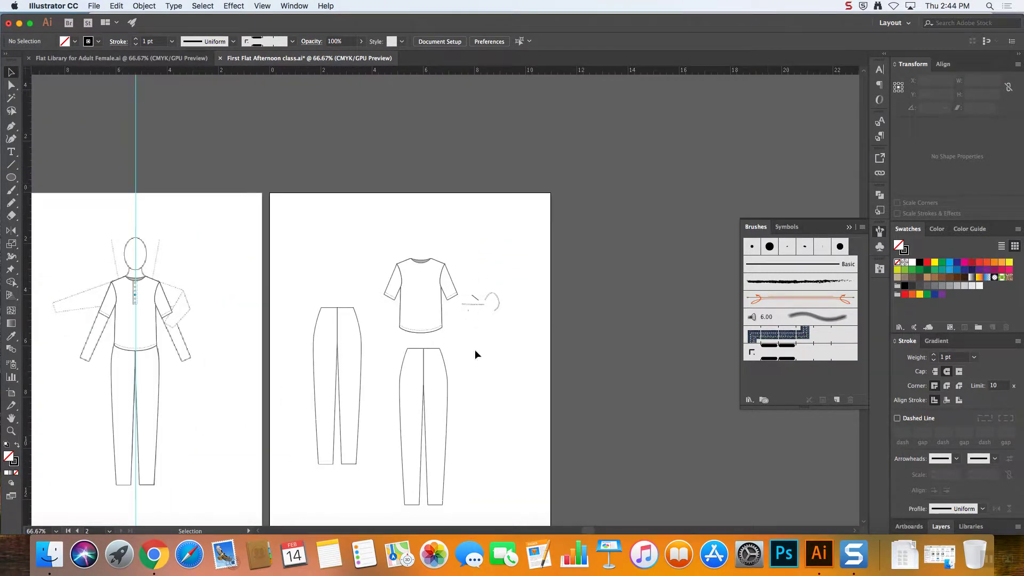
drag(592, 525, 557, 530)
key(super+plus)
key(super+plus)
key(super+plus)
key(super+plus)
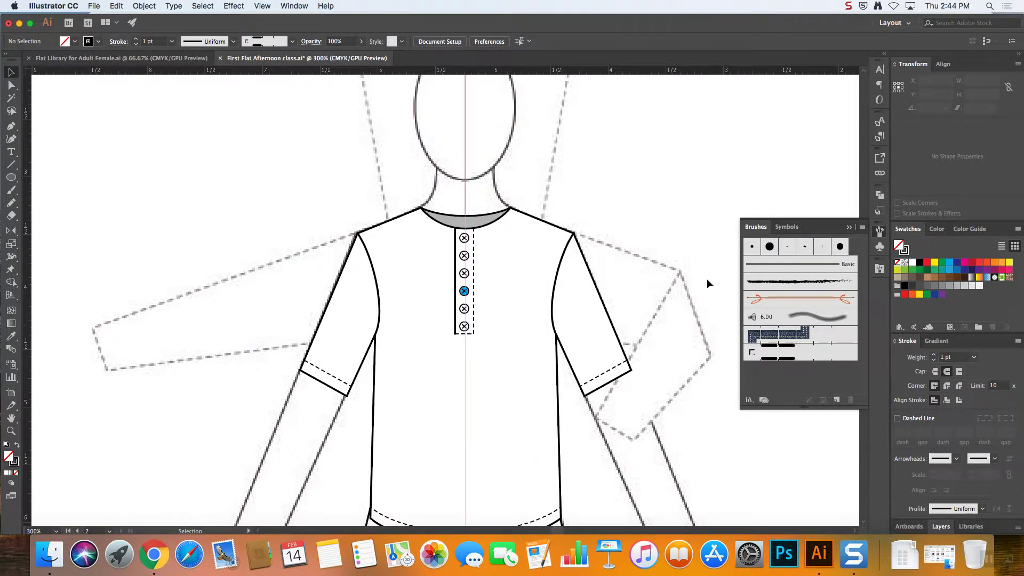
click(850, 230)
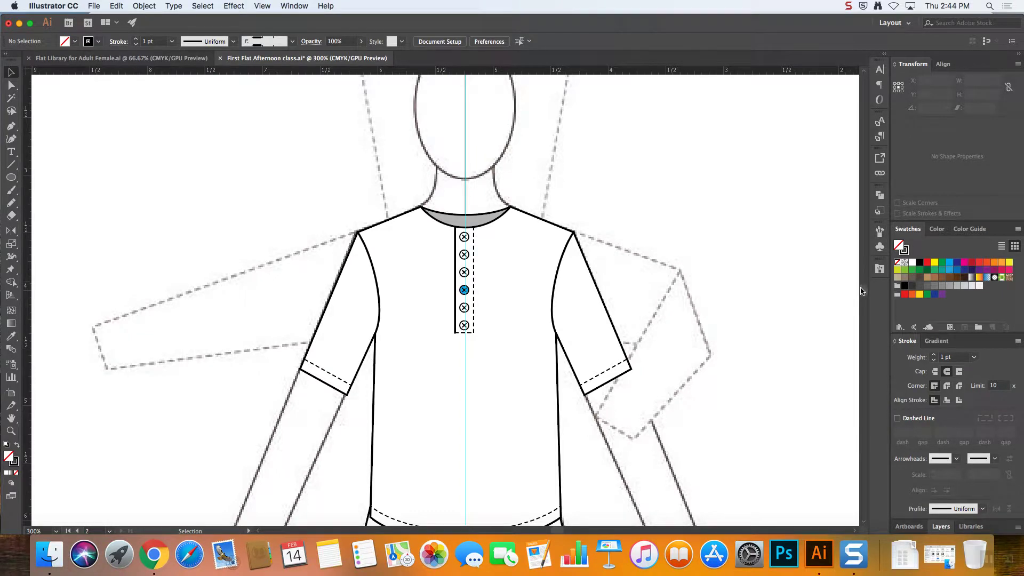
scroll(862, 291, down, 5)
scroll(862, 291, up, 8)
scroll(861, 291, down, 5)
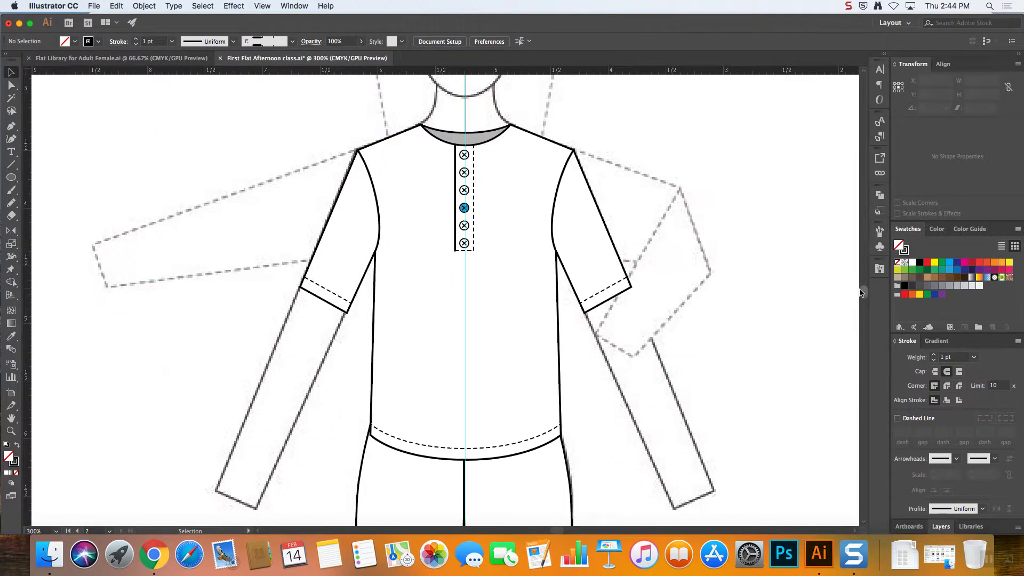
scroll(862, 291, up, 1)
drag(10, 126, 35, 140)
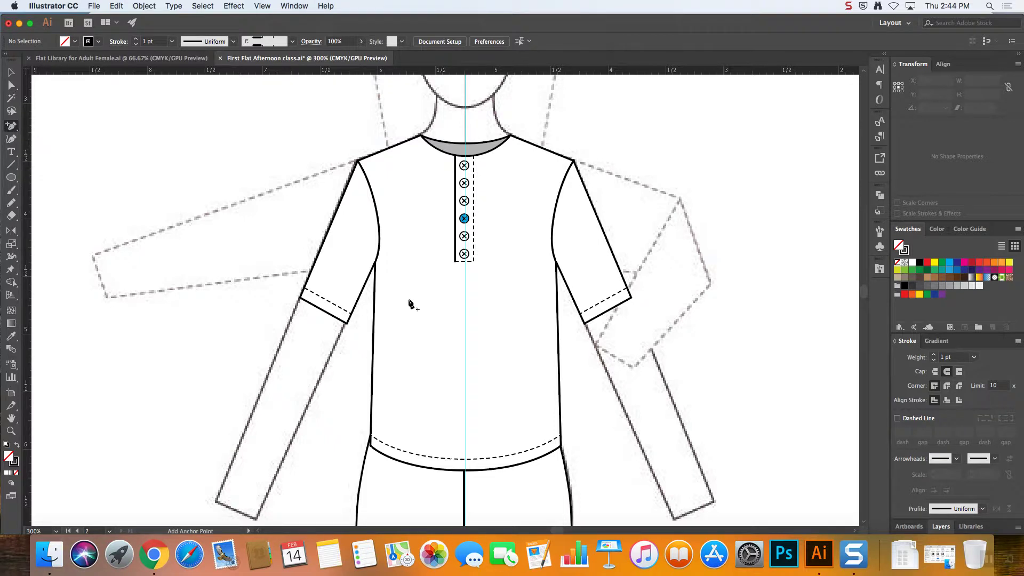
click(559, 345)
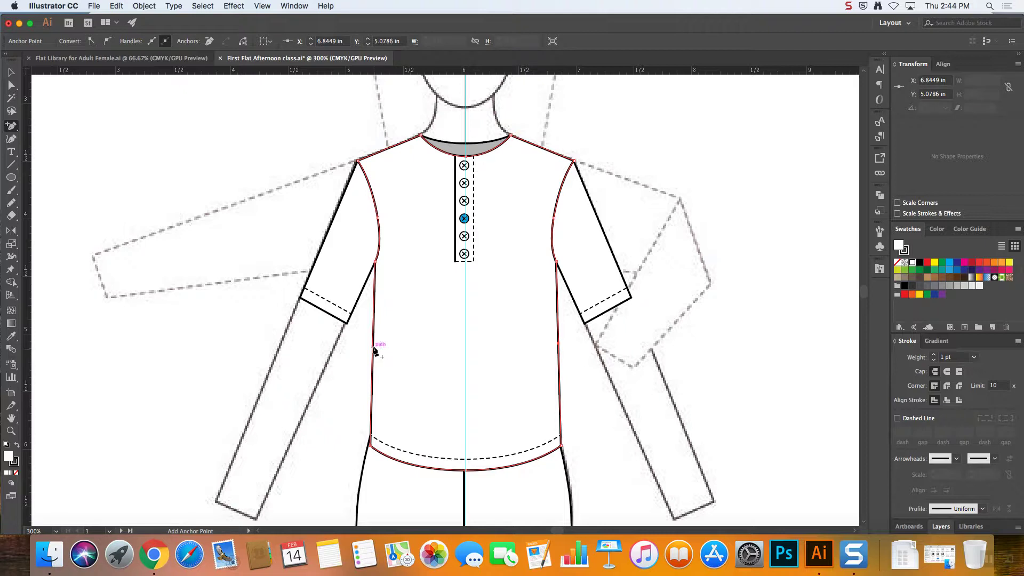
click(373, 347)
- Move the front body's two waist anchor points inward and convert them to smooth points for a fitted waist
click(11, 85)
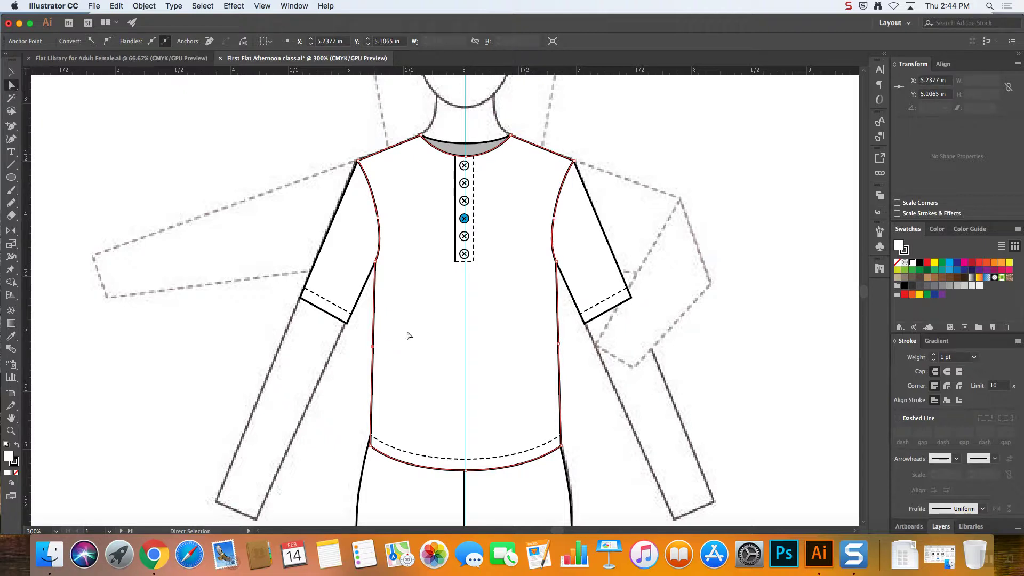
drag(373, 347, 388, 347)
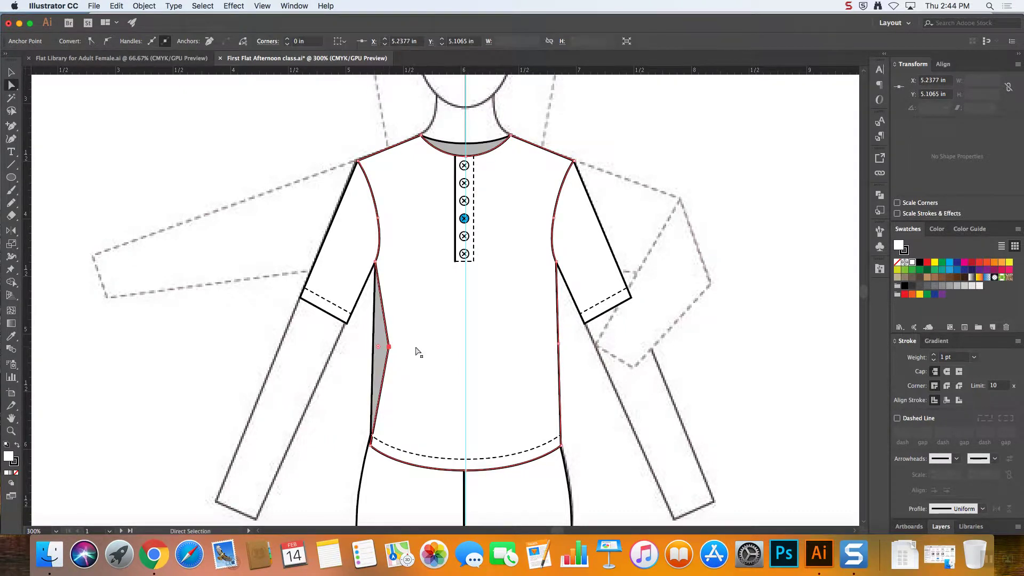
click(107, 41)
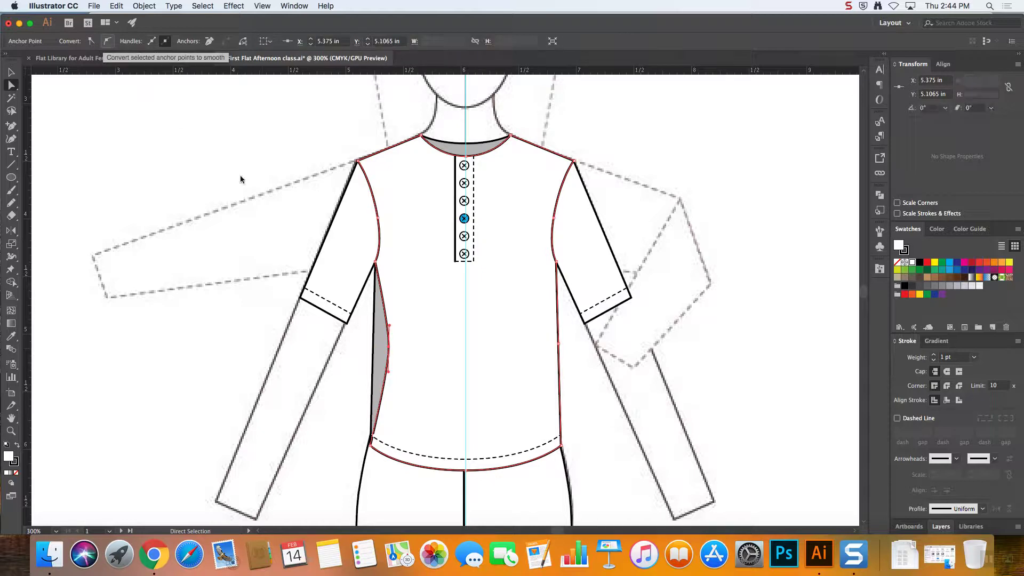
drag(558, 344, 537, 348)
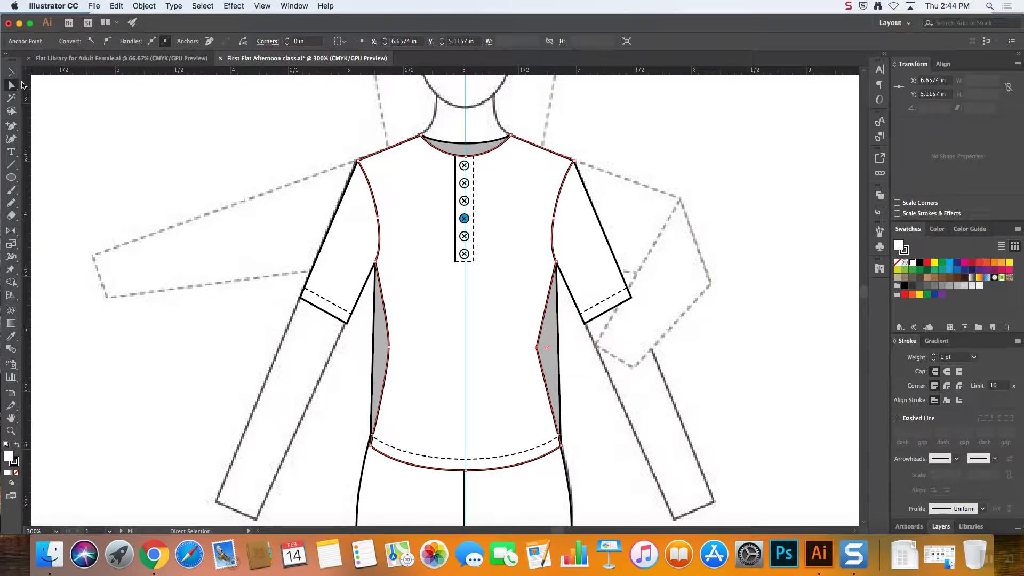
click(107, 41)
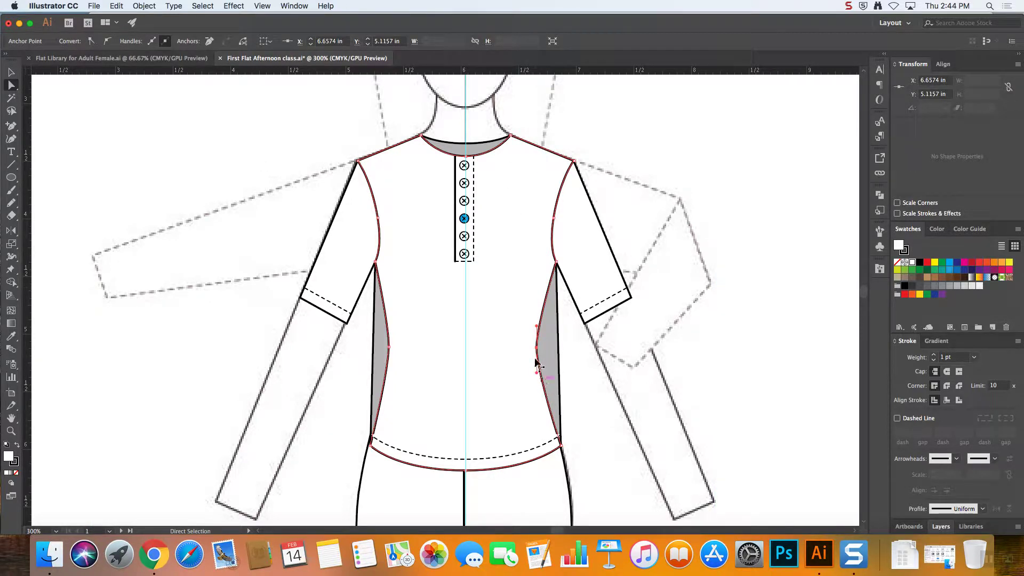
drag(537, 348, 544, 346)
key(v)
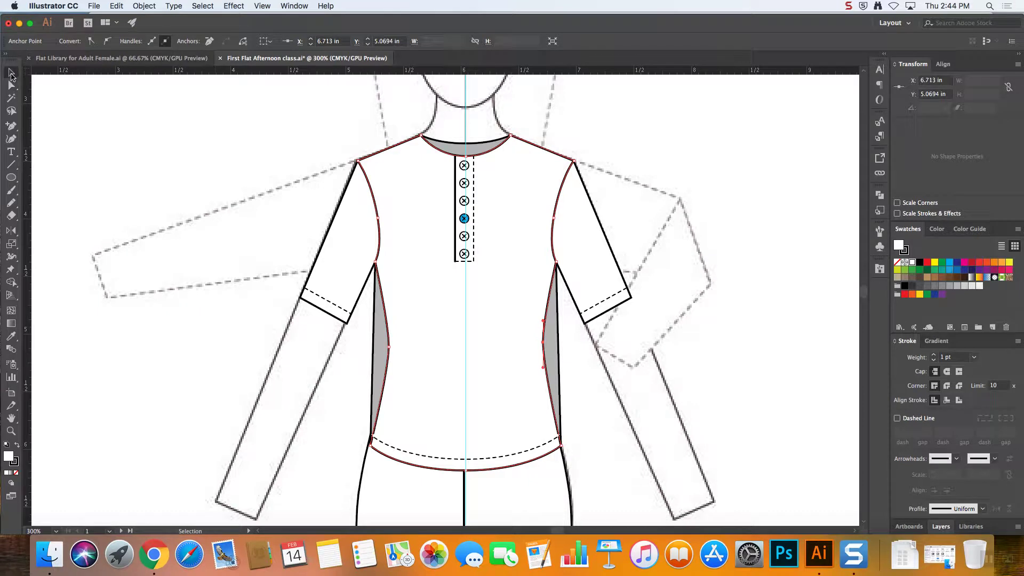
click(774, 231)
- Add a waist-level anchor point to each side seam of the grey back body
click(549, 350)
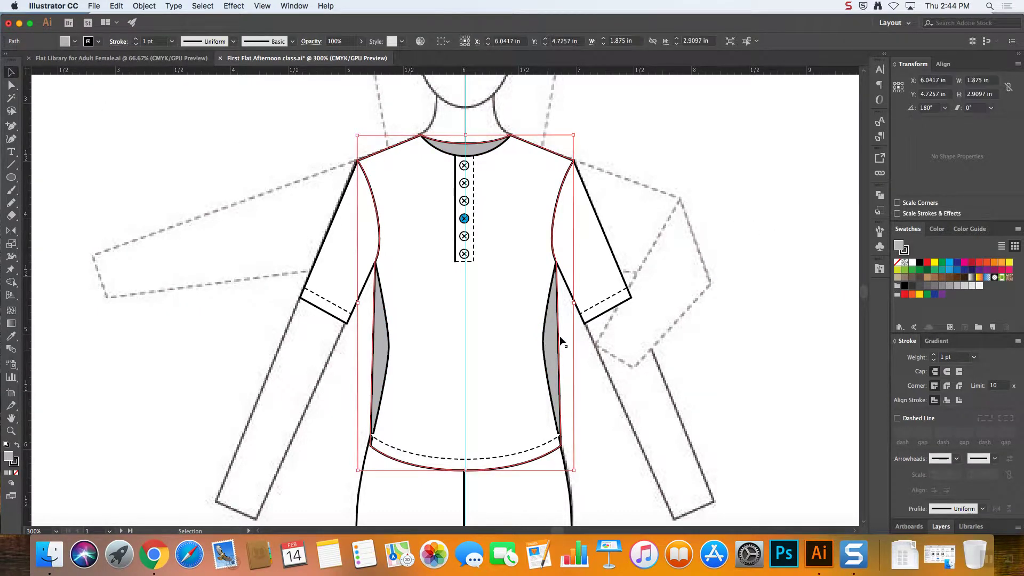
click(13, 85)
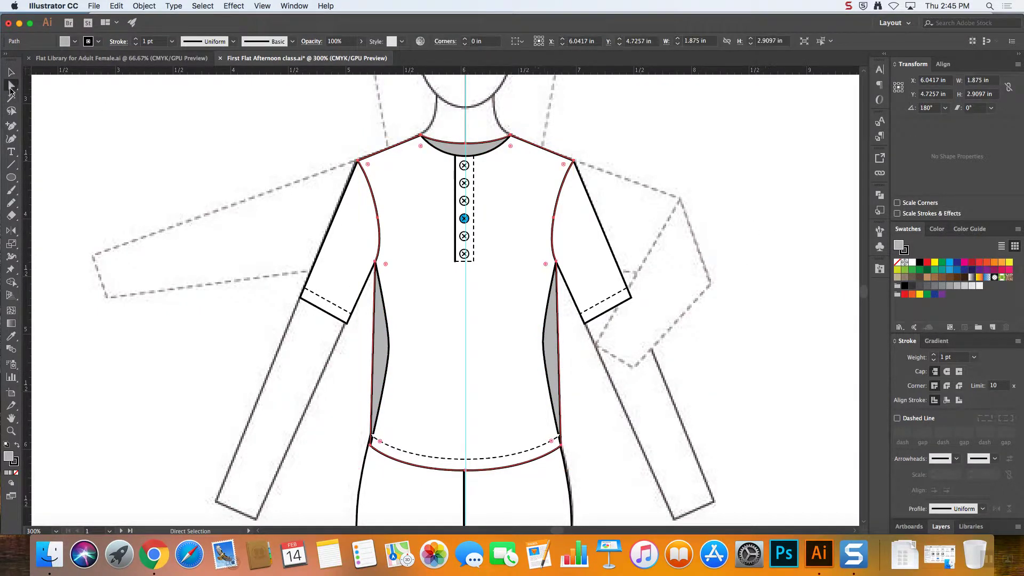
click(11, 127)
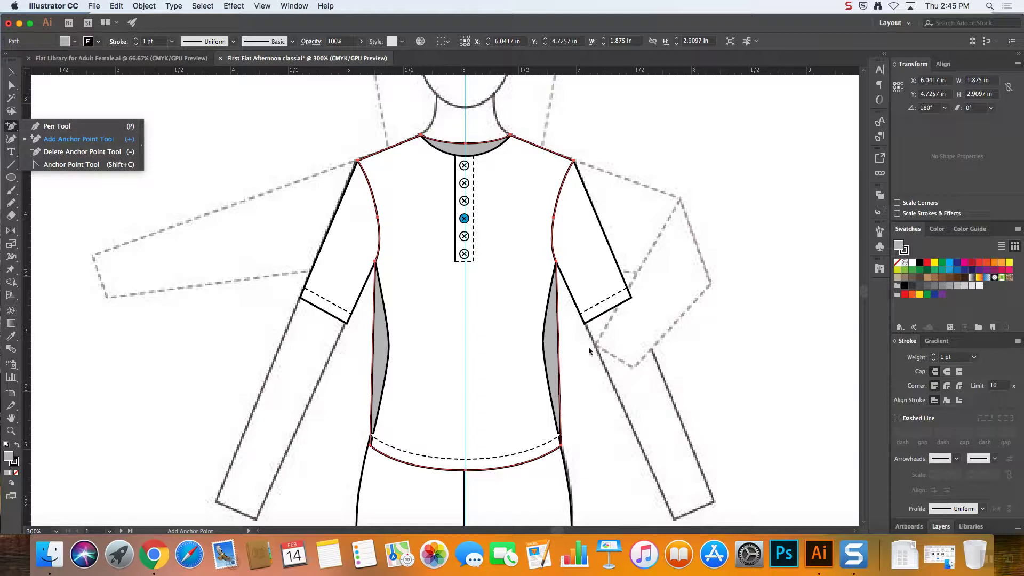
click(559, 345)
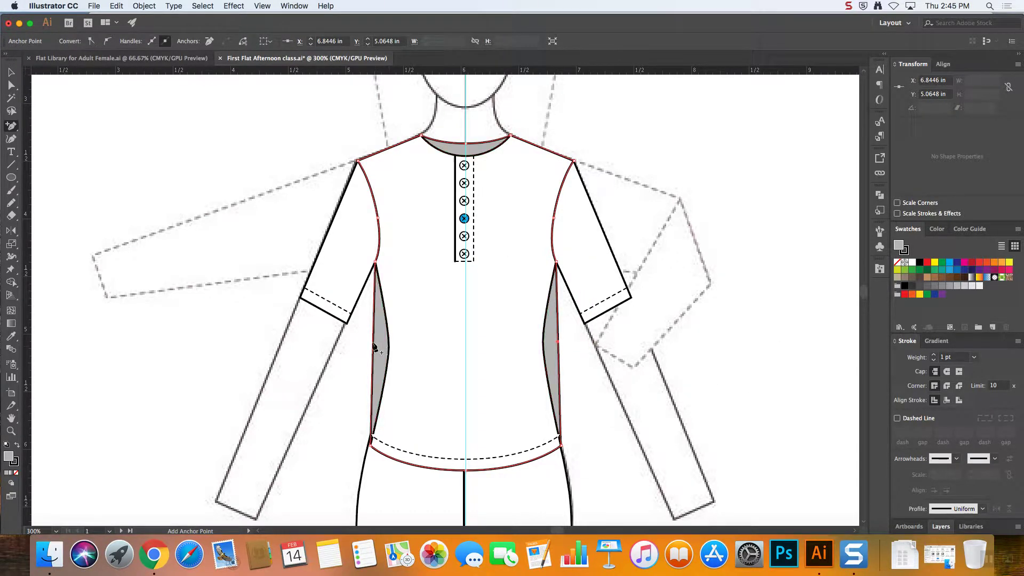
click(373, 342)
- Pull the grey back body's two waist anchor points inward behind the front body and deselect the shape
click(11, 84)
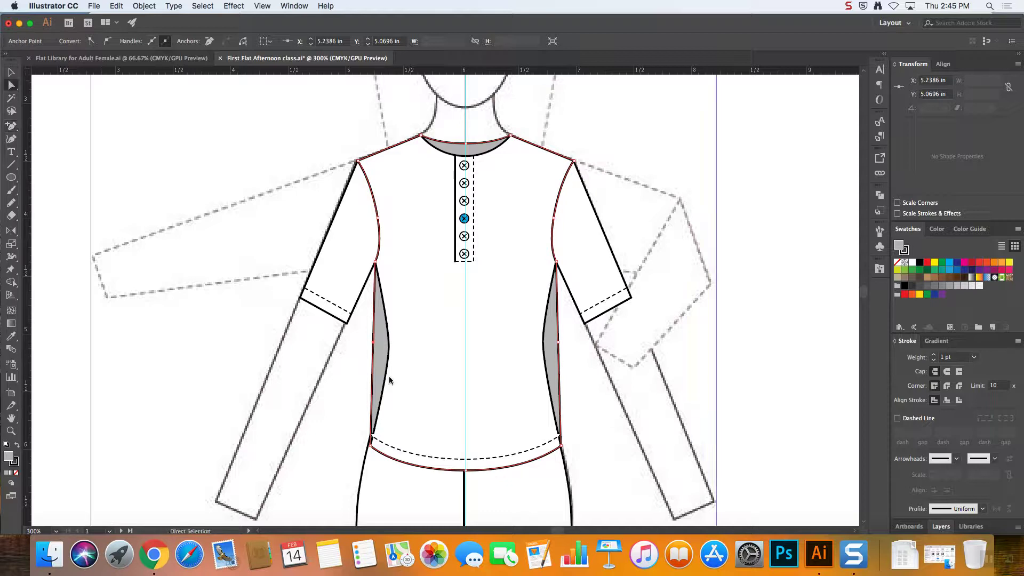
drag(373, 343, 440, 344)
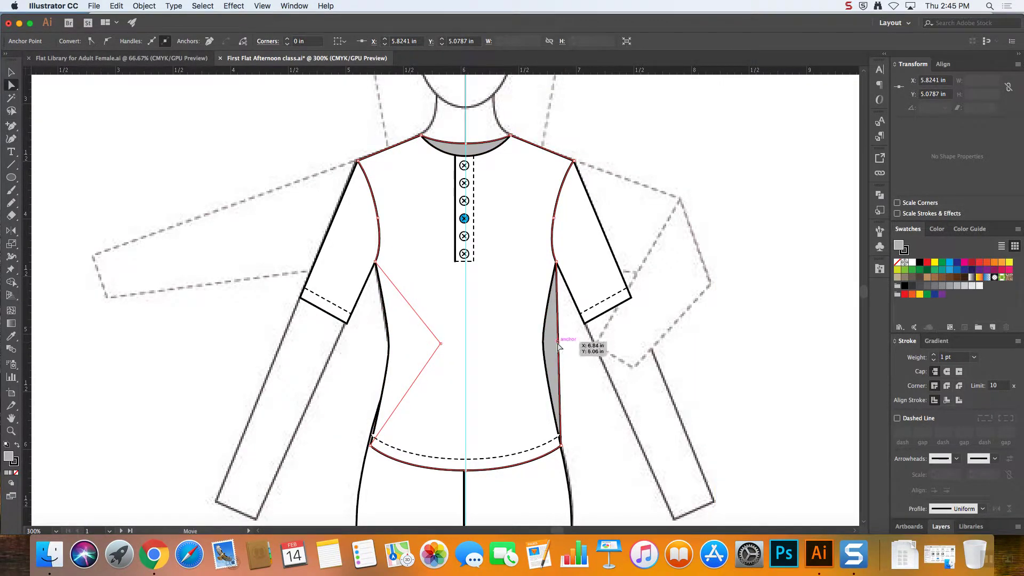
drag(558, 345, 491, 335)
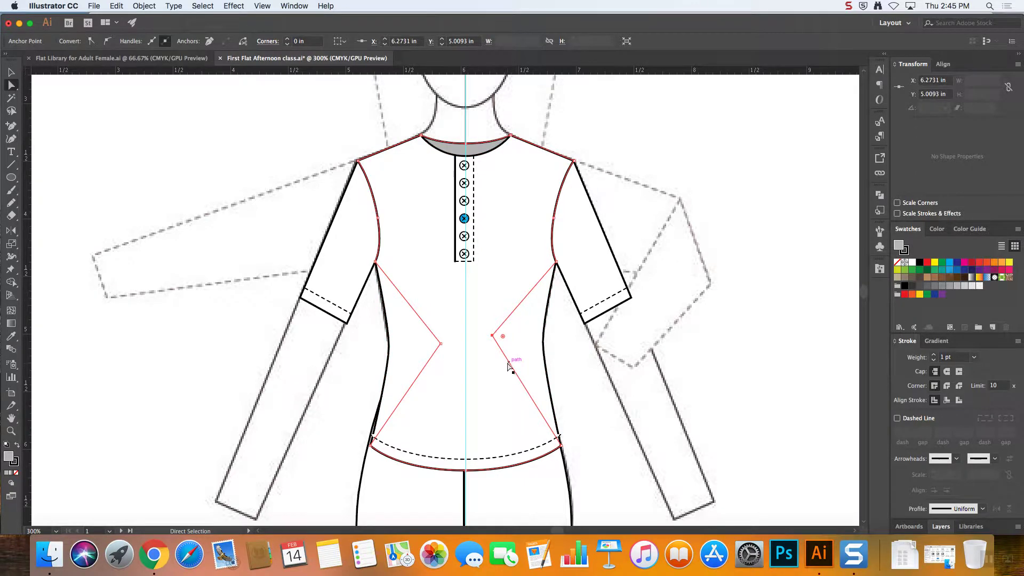
click(477, 397)
click(458, 388)
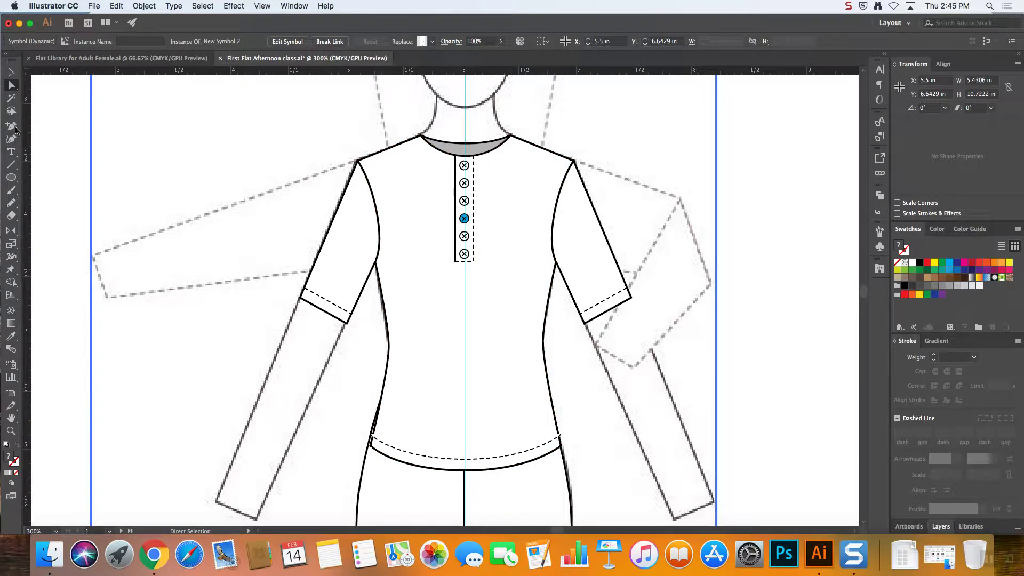
- Swing the upper direction handles of the front body's two waist anchor points outward so the fabric bulges above the waist
click(388, 346)
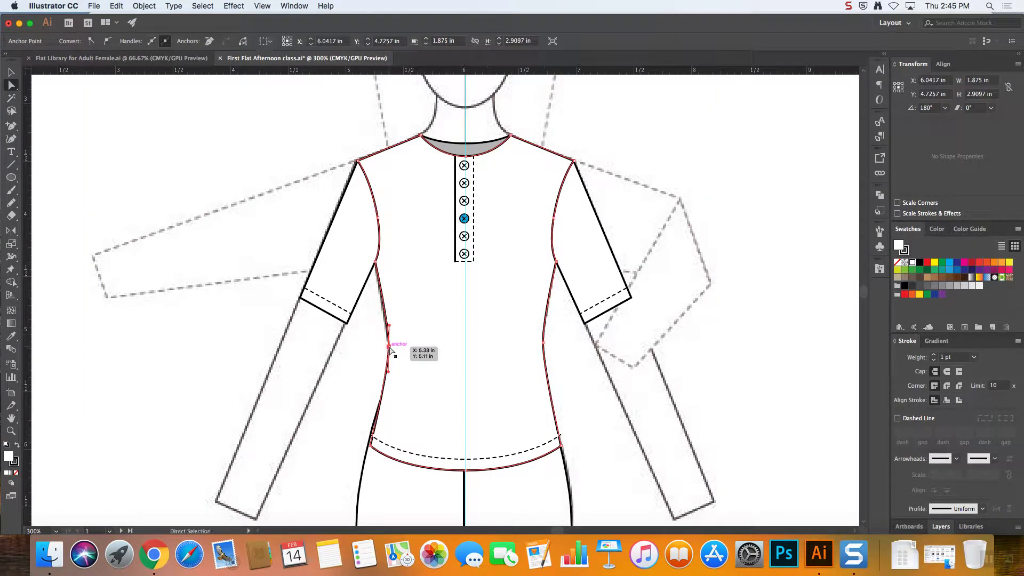
drag(389, 326, 372, 333)
drag(542, 341, 566, 337)
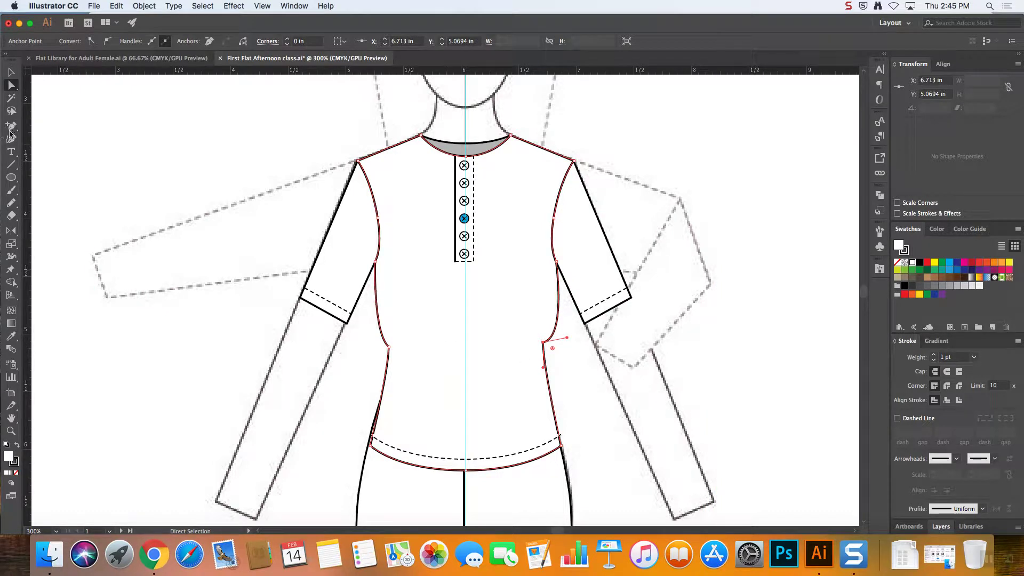
- Draw a waistband rectangle about 1.36 by 0.2 in across the T-shirt, spanning the two side seams at waist level
drag(11, 177, 69, 182)
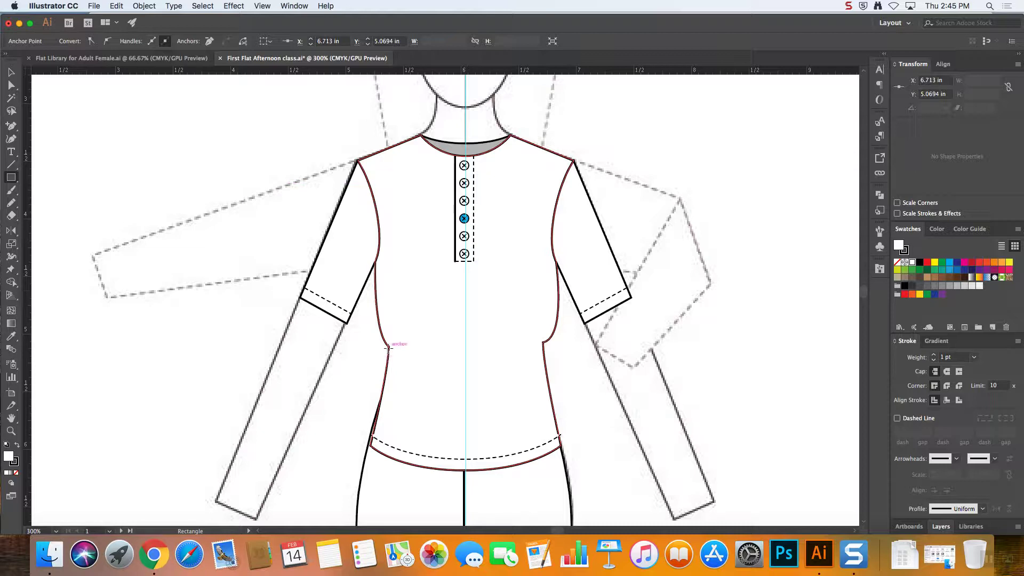
mouse_move(387, 345)
mouse_down()
mouse_move(558, 361)
mouse_move(545, 369)
mouse_up()
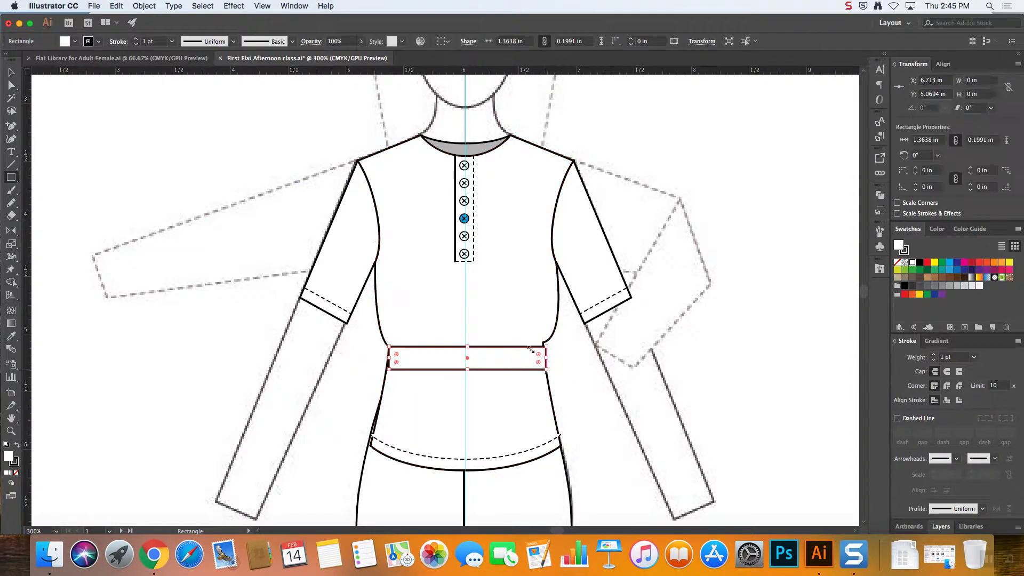
key(a)
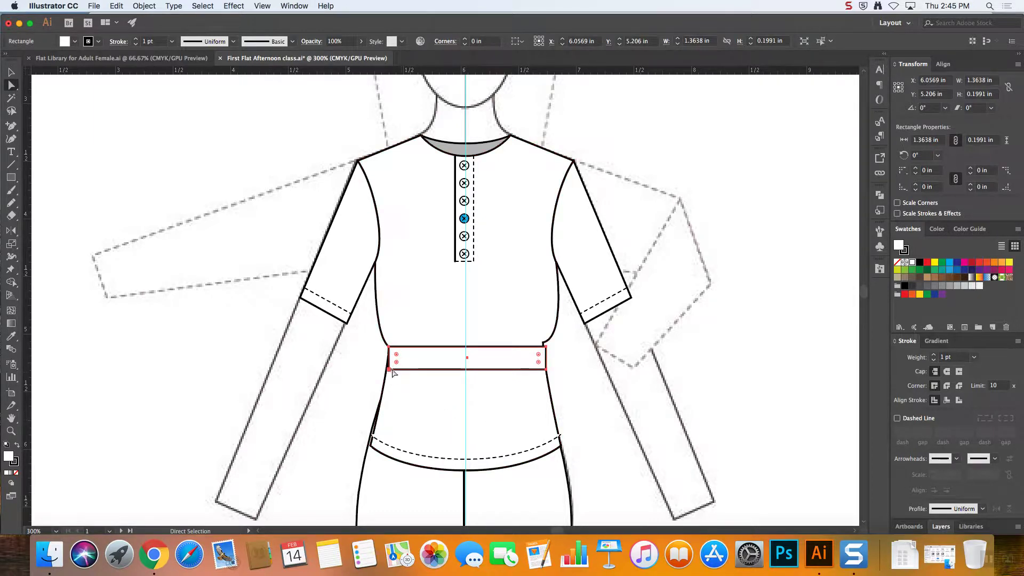
- Adjust the waistband's four corner points so its short ends follow the T-shirt's side seams, and deselect the shape
drag(390, 369, 386, 369)
drag(543, 369, 546, 370)
drag(386, 347, 388, 347)
drag(544, 347, 544, 348)
click(569, 371)
key(super+z)
click(567, 338)
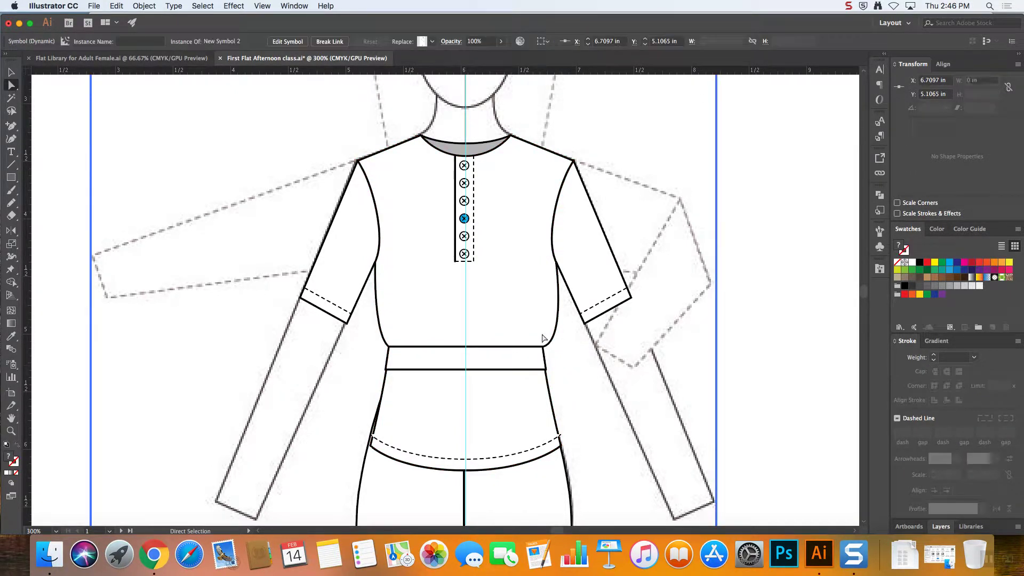
- Try to sketch gather lines above the waistband with the Pencil tool
click(11, 71)
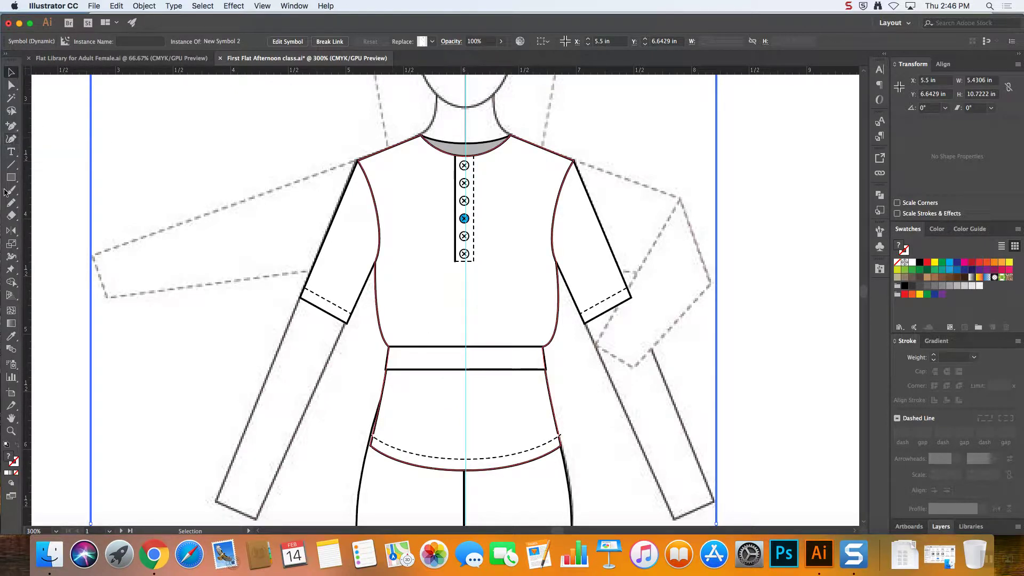
click(15, 206)
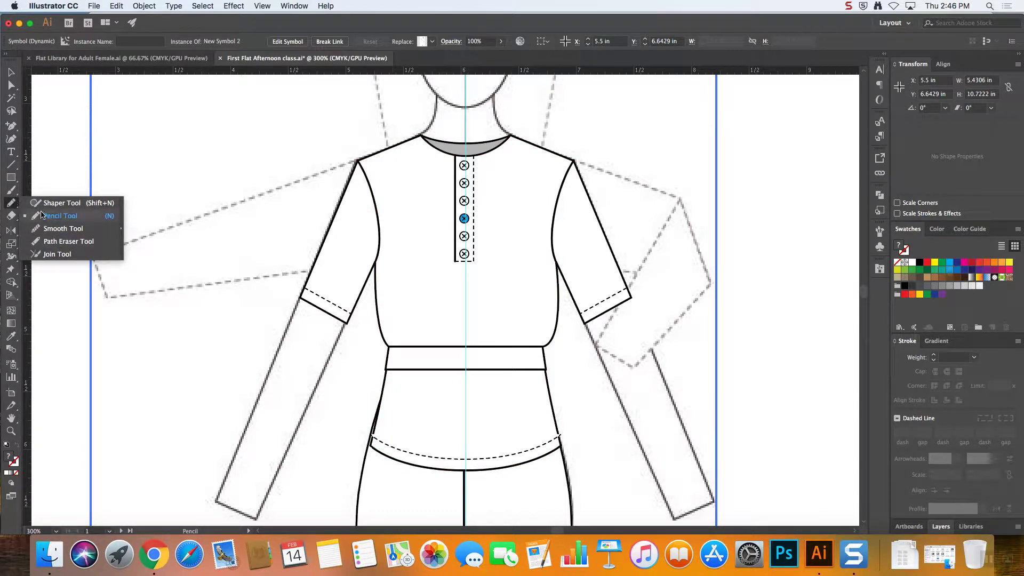
click(61, 215)
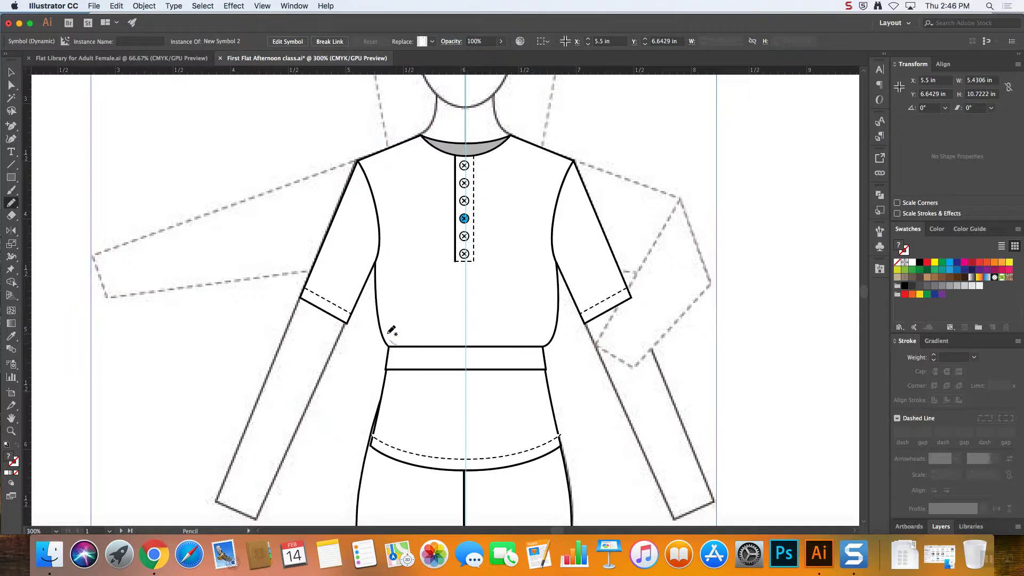
mouse_move(389, 332)
mouse_down()
mouse_move(402, 345)
mouse_move(447, 309)
mouse_up()
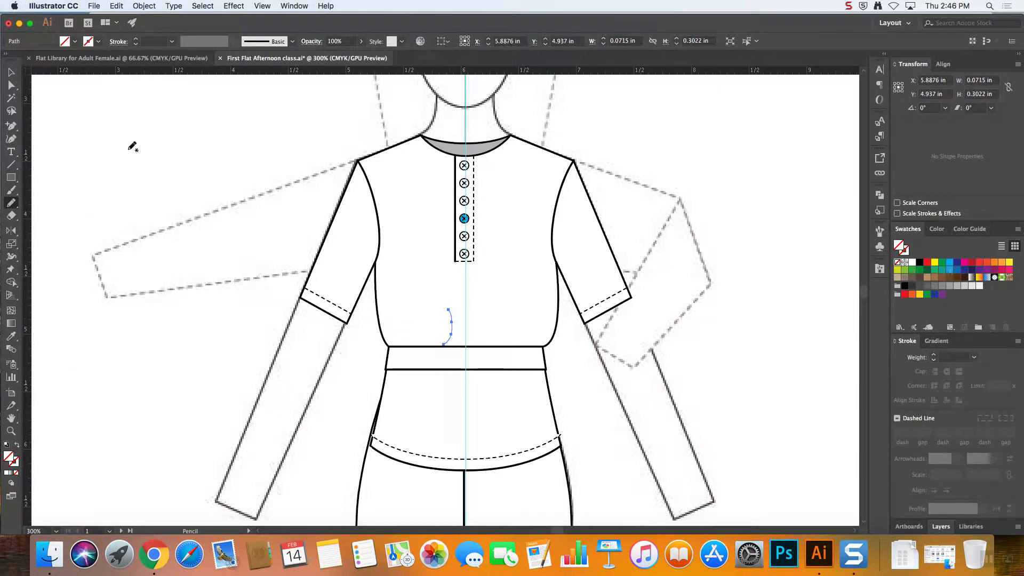
click(10, 72)
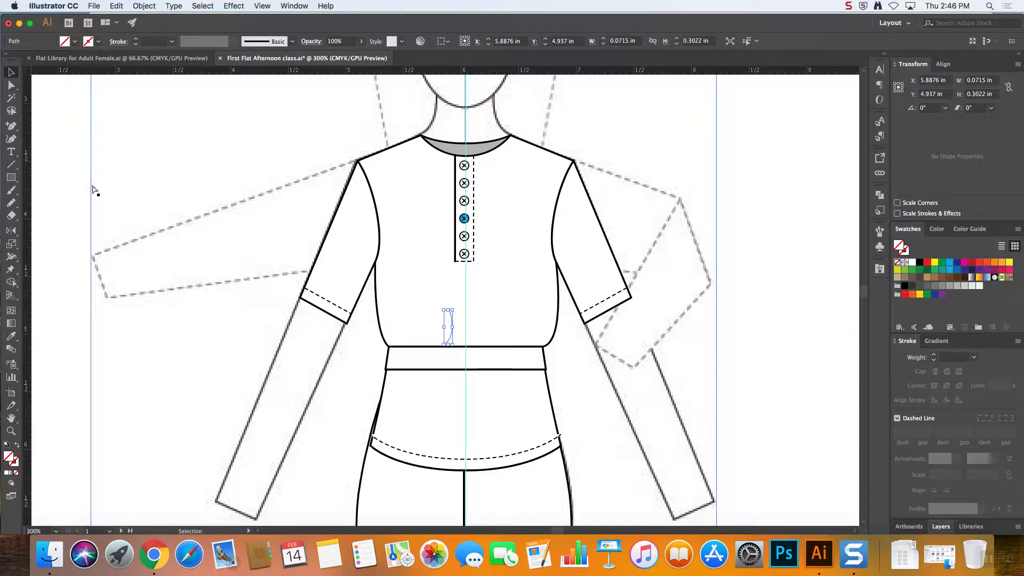
click(121, 202)
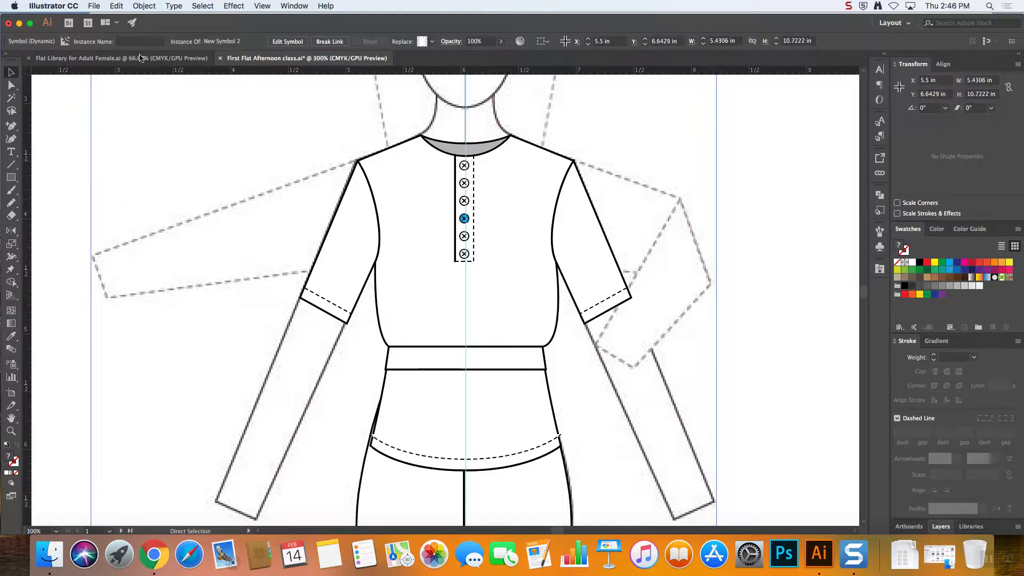
- Set a 1 pt black stroke without fill and sketch short gather lines just above the waistband with the Pencil tool
click(12, 203)
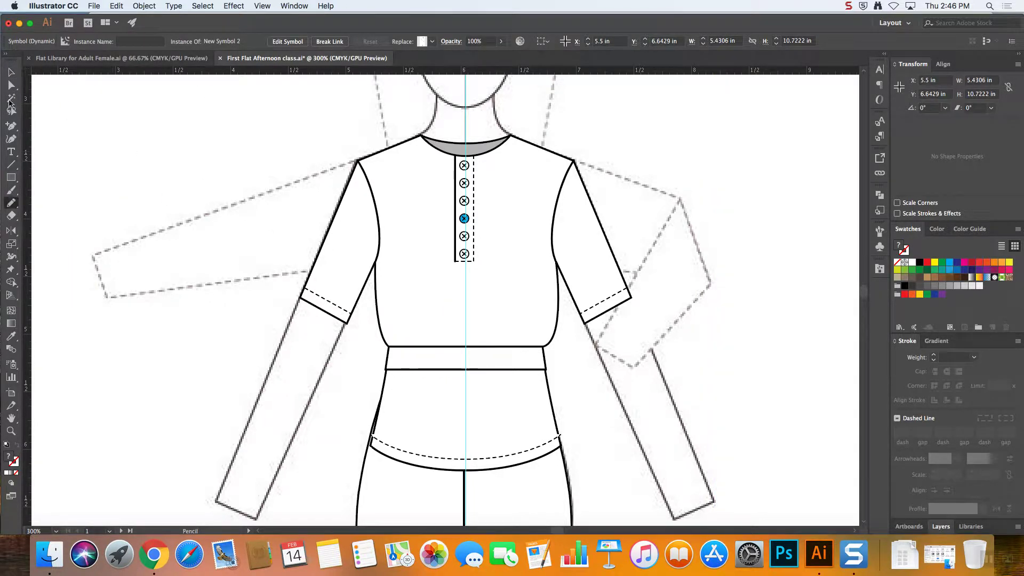
drag(11, 126, 32, 124)
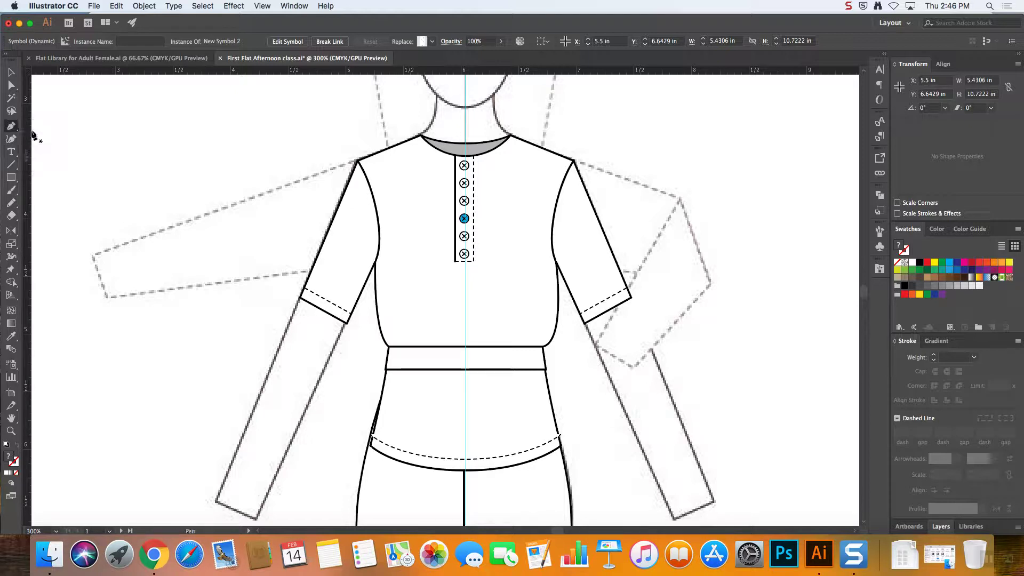
click(11, 72)
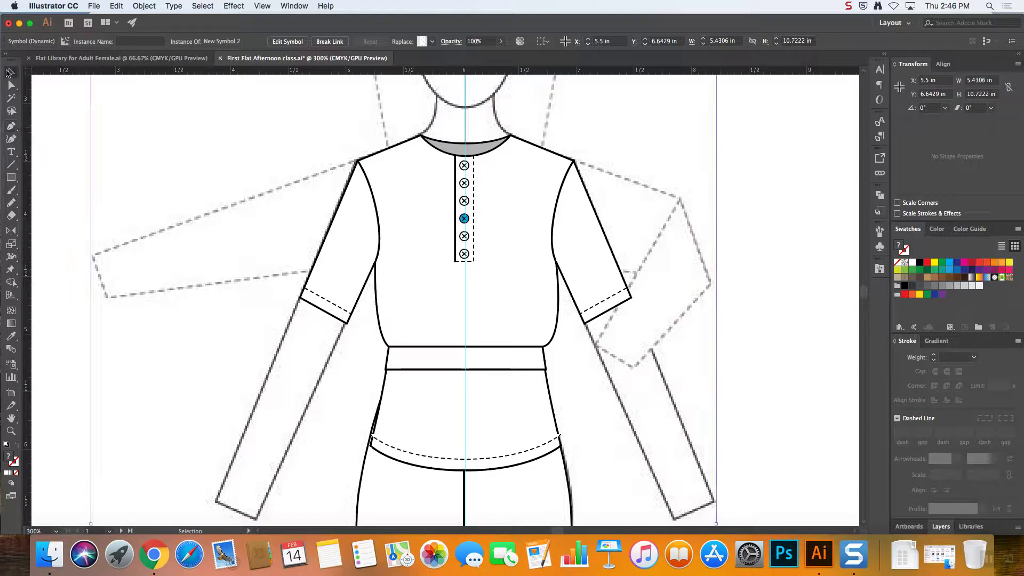
click(75, 149)
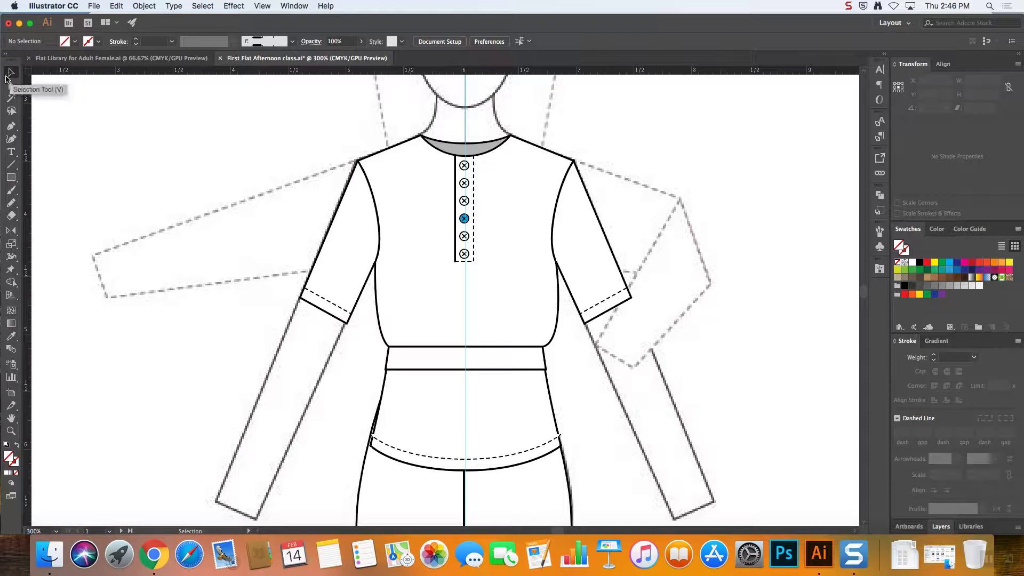
click(136, 40)
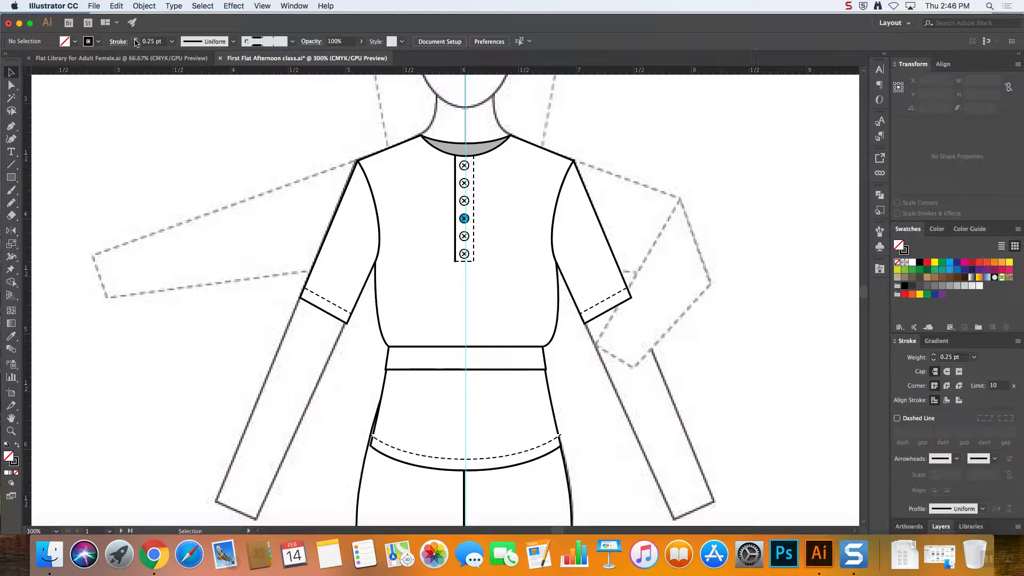
click(136, 40)
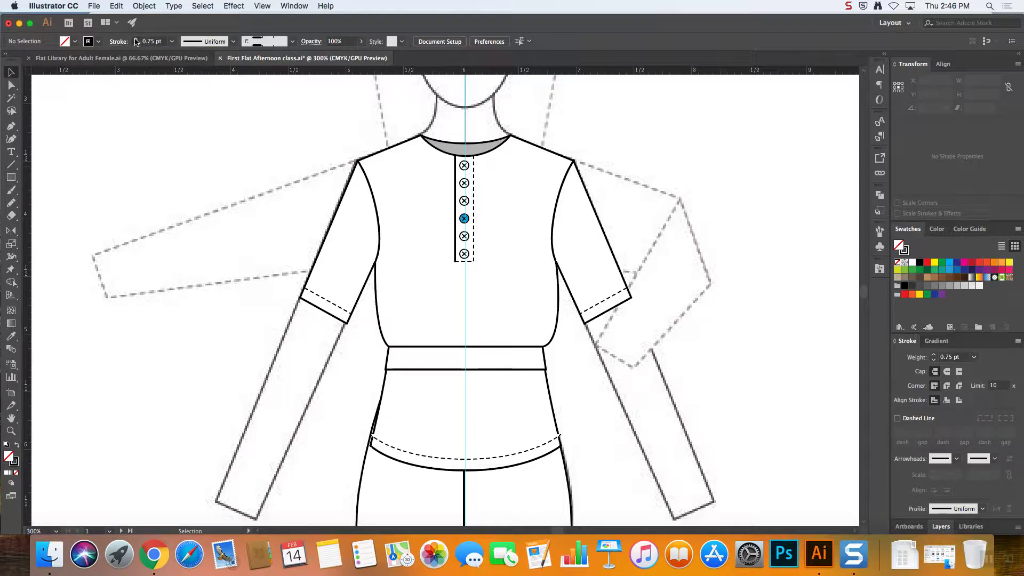
click(11, 205)
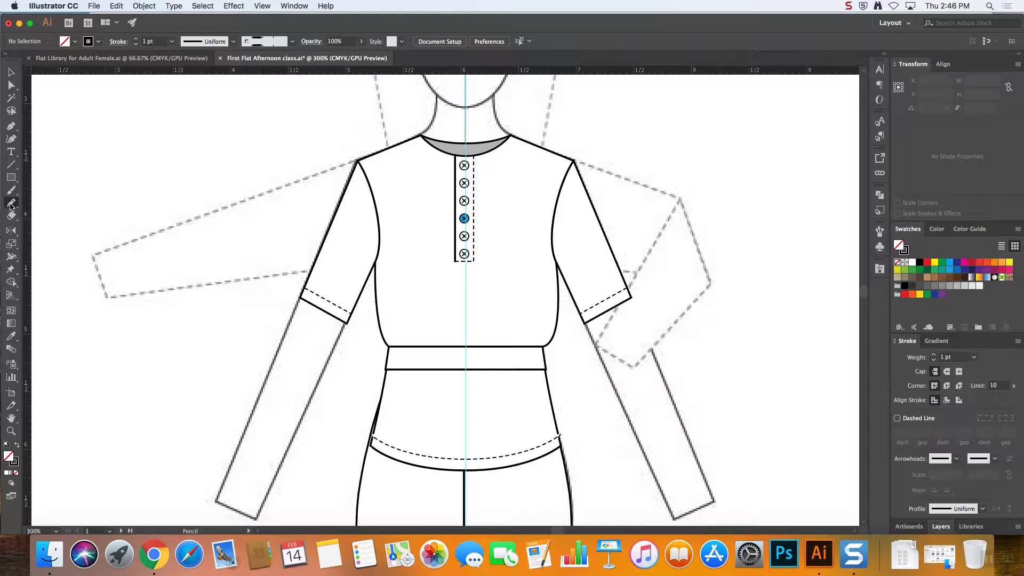
drag(392, 328, 389, 328)
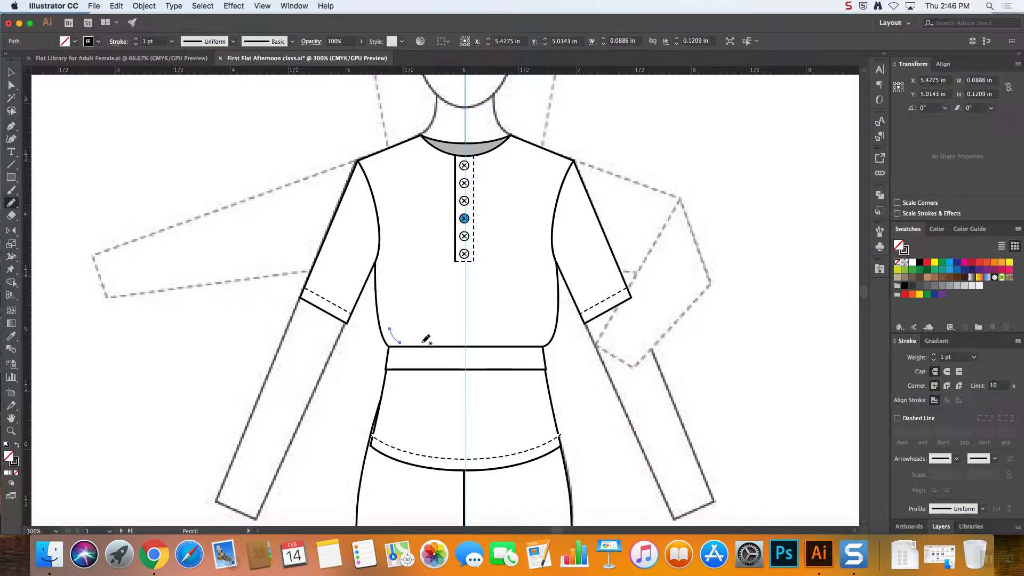
- Select the gather line nearest the left side seam and set its stroke weight to 2 pt
click(10, 72)
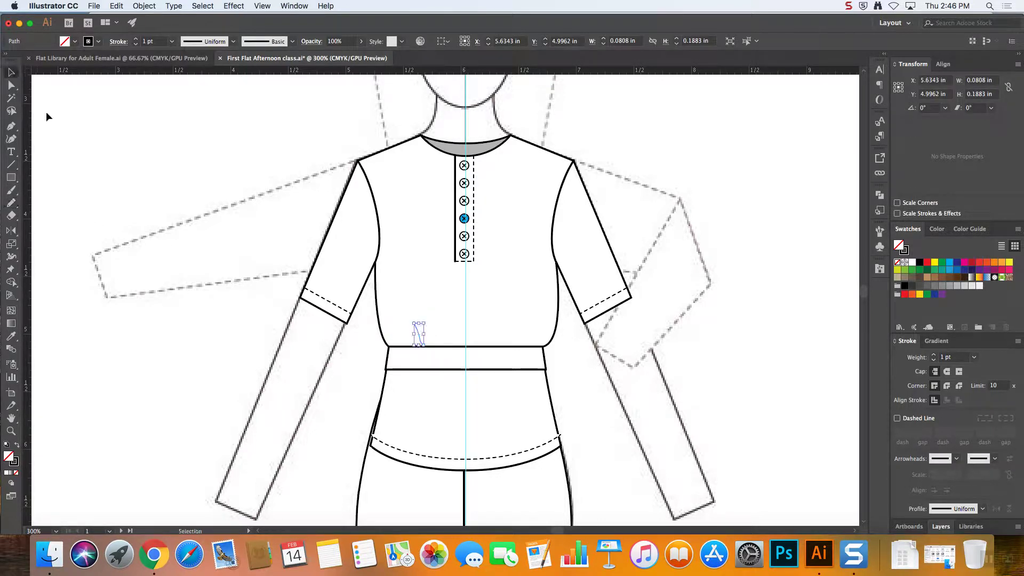
click(389, 339)
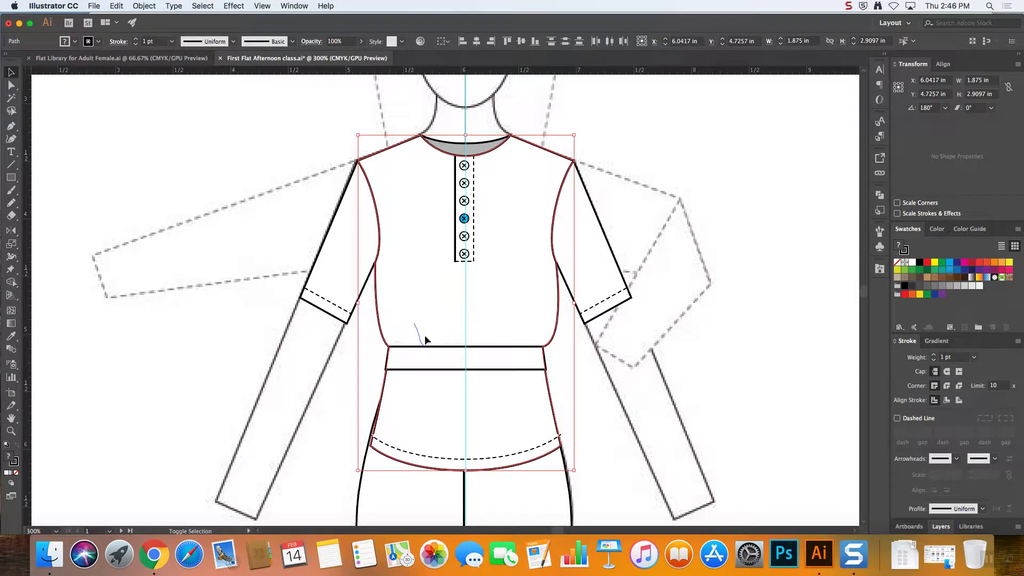
click(639, 381)
click(394, 335)
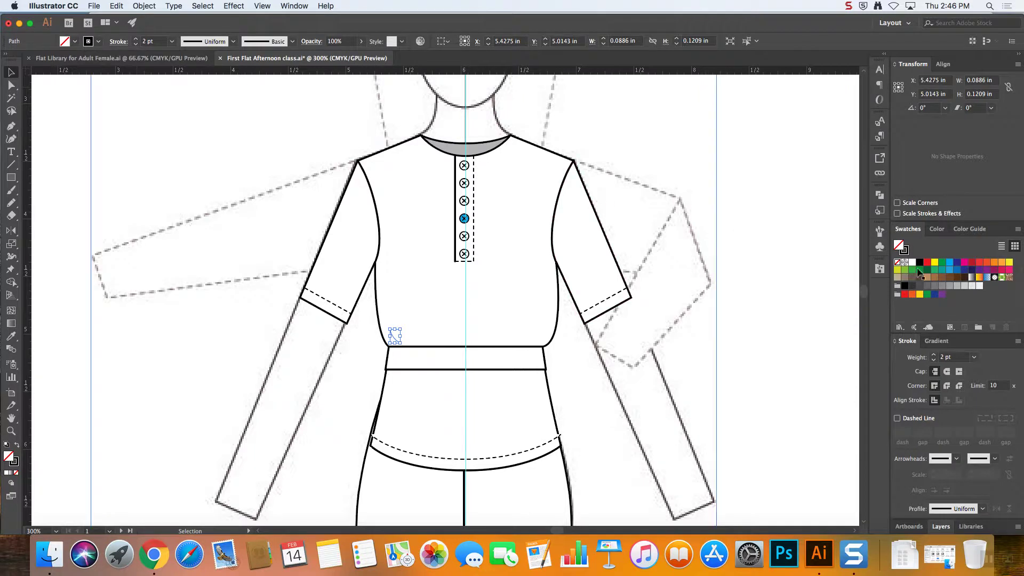
- Lock Layer 1 and create a new layer above Layer 2
click(942, 526)
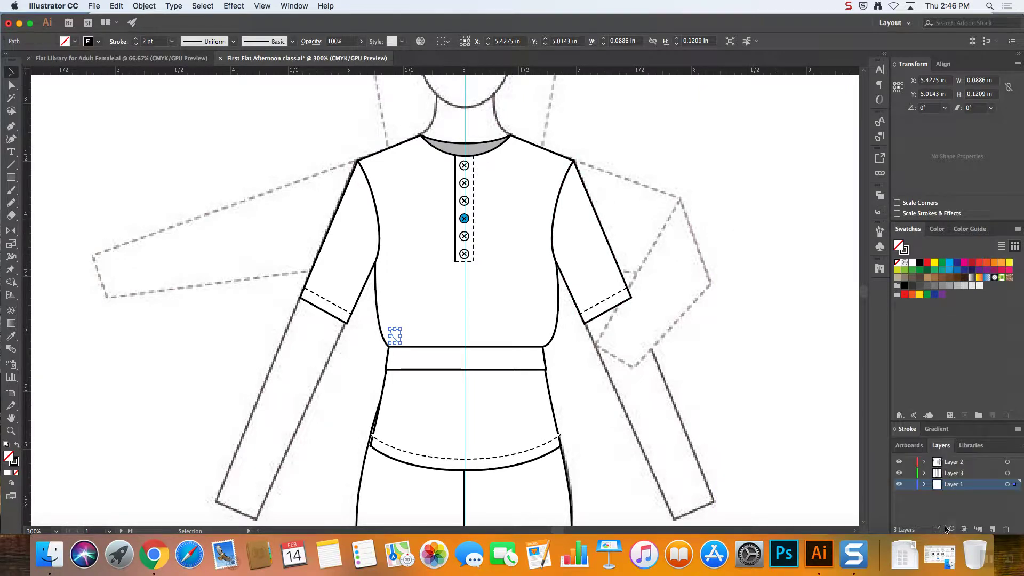
click(911, 484)
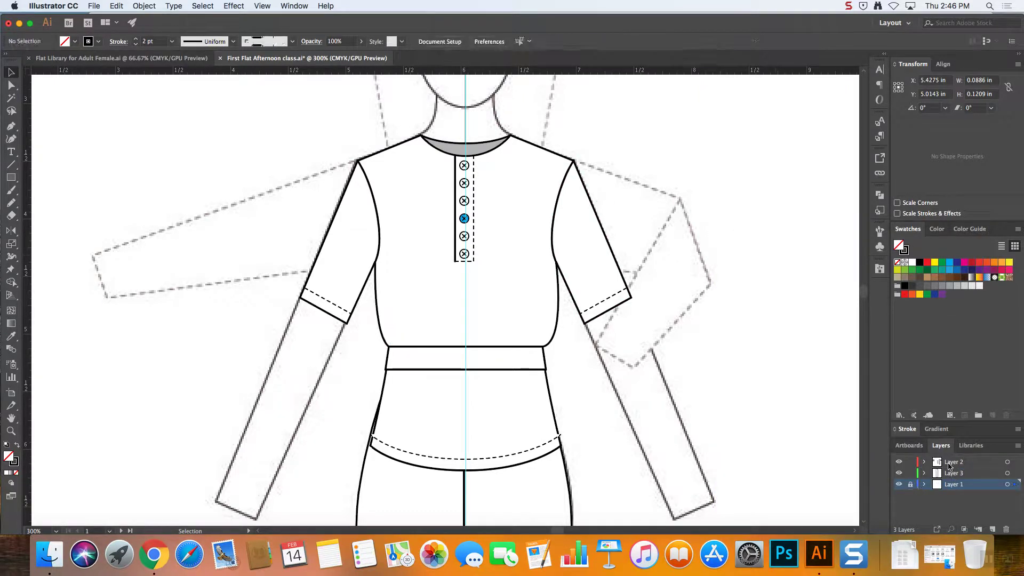
click(959, 464)
key(super+l)
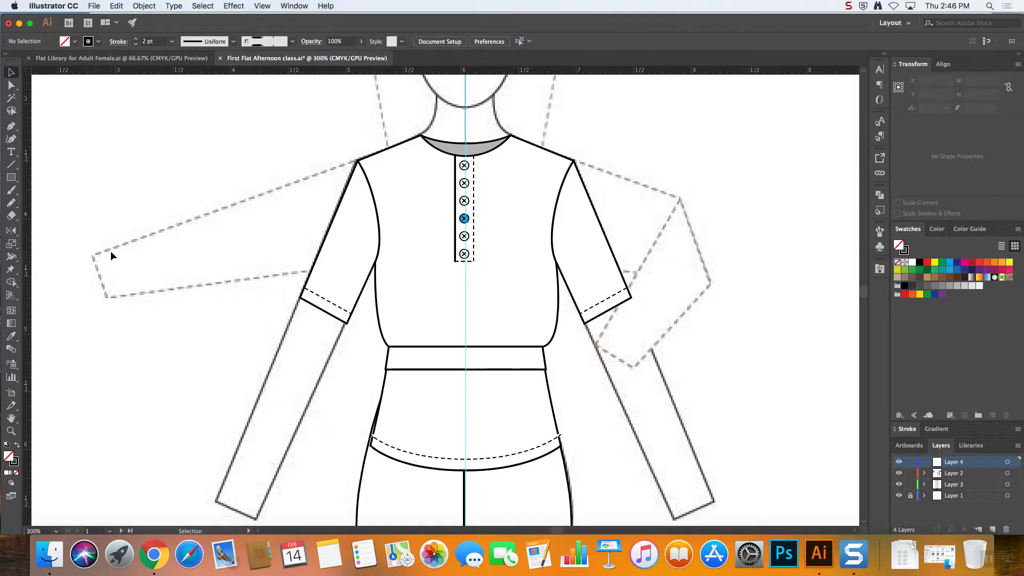
- Draw short curved 2 pt gather lines of varying height along the waistband's upper edge with the Pencil tool
click(10, 203)
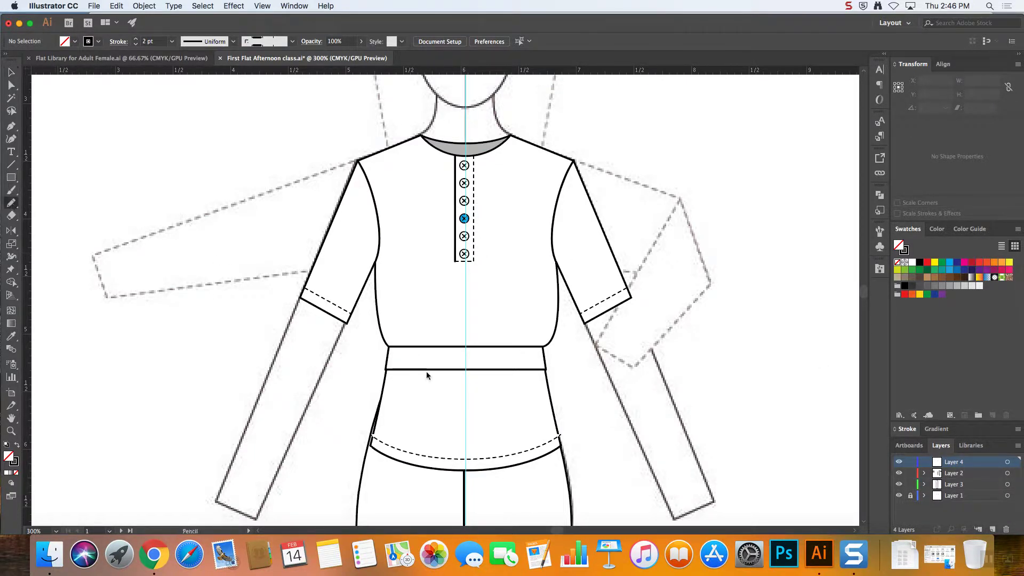
mouse_move(392, 331)
mouse_down()
mouse_move(395, 345)
mouse_move(433, 341)
mouse_move(429, 321)
mouse_move(441, 342)
mouse_move(458, 317)
mouse_up()
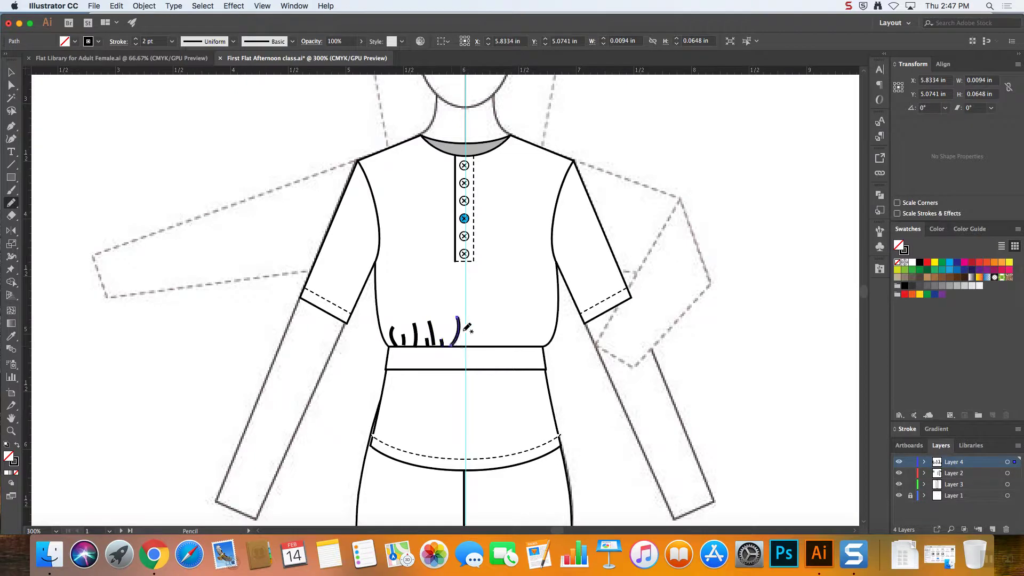
mouse_move(496, 345)
mouse_down()
mouse_move(526, 320)
mouse_move(542, 345)
mouse_move(509, 329)
mouse_move(485, 339)
mouse_up()
click(12, 77)
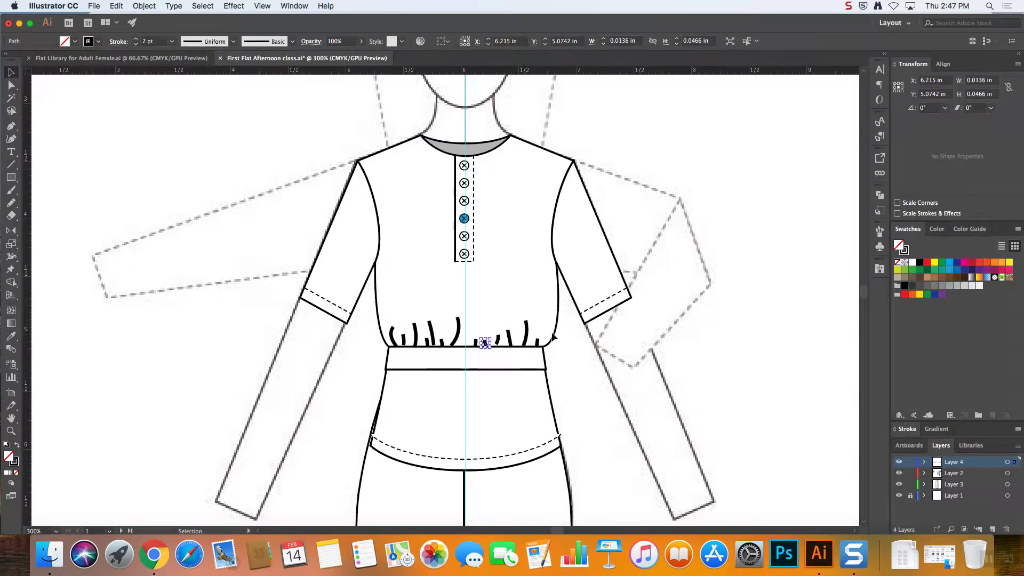
key(super+equal)
key(super+equal)
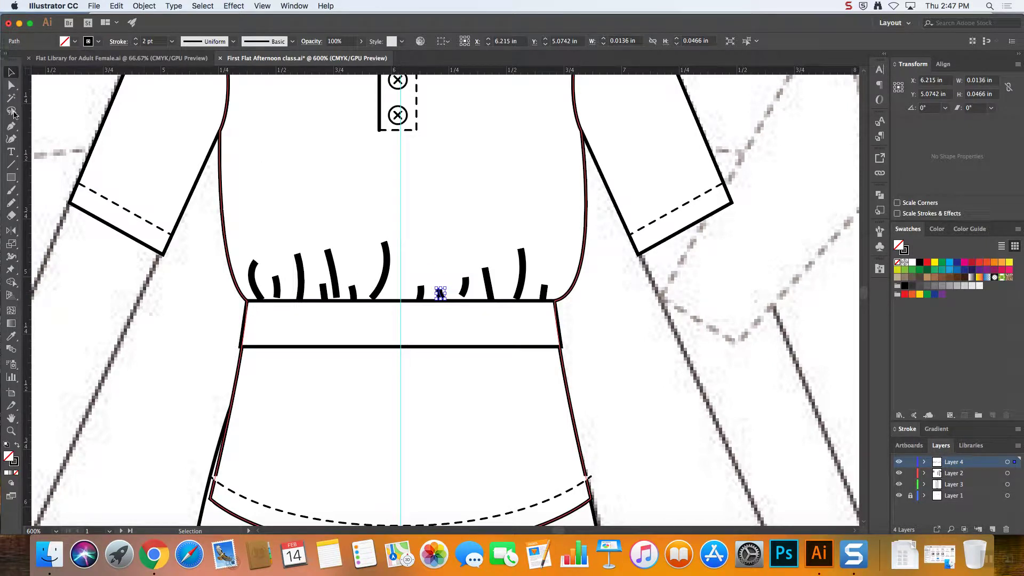
click(523, 289)
shift+click(543, 293)
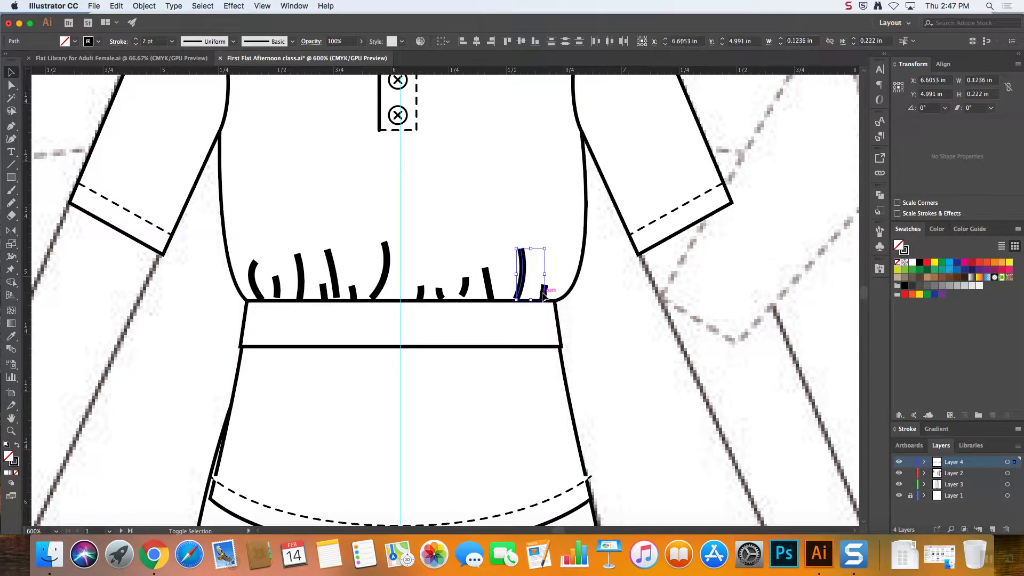
shift+click(488, 288)
shift+click(452, 297)
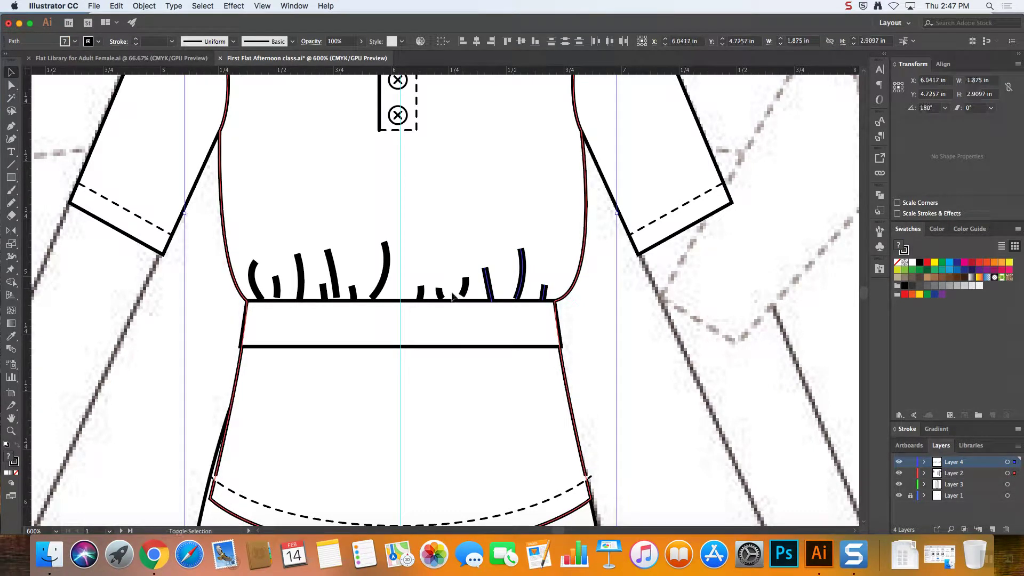
click(667, 320)
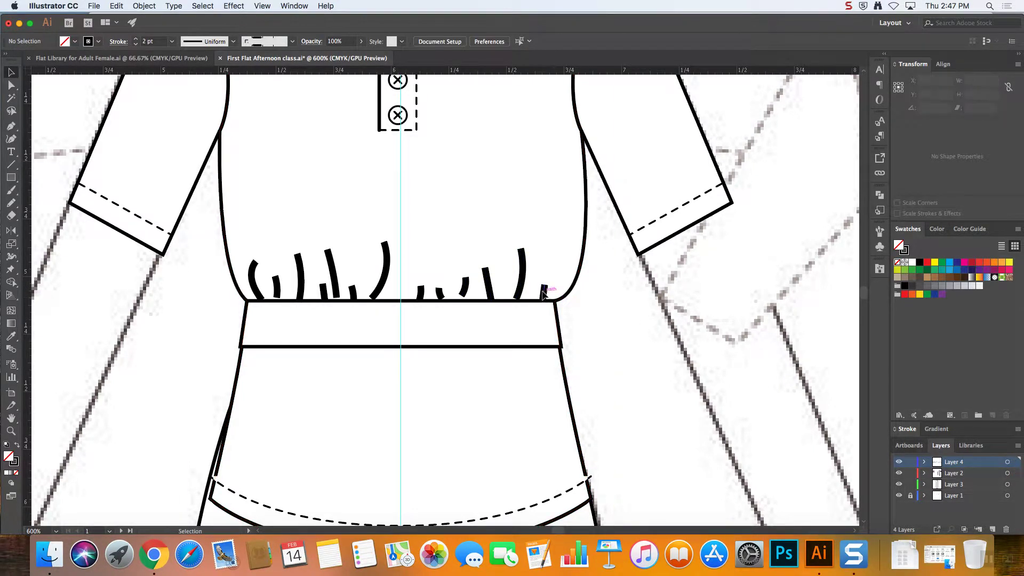
- Select all the gather lines above the waistband and set their stroke weight to 1 pt
click(543, 291)
shift+click(523, 277)
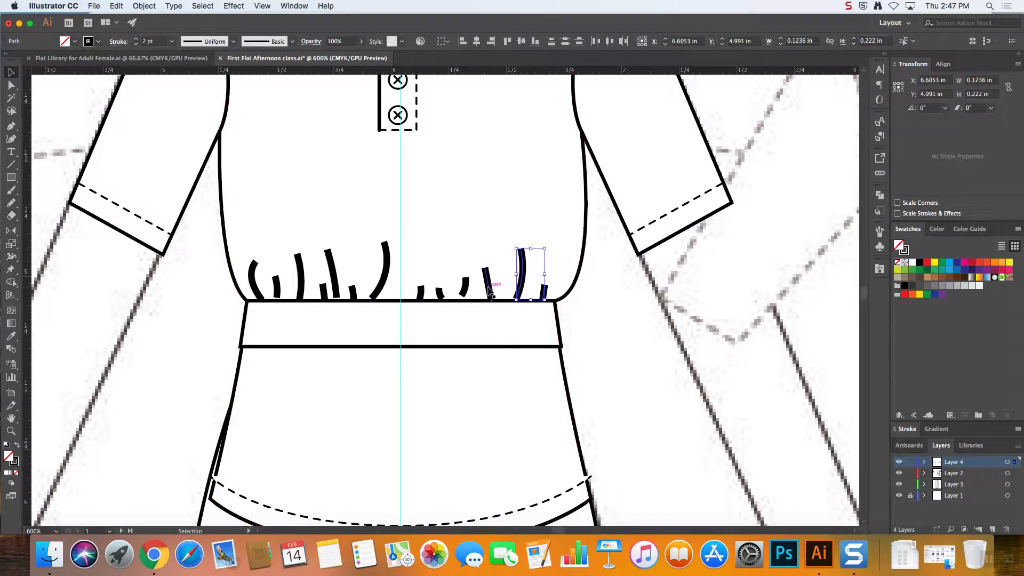
shift+click(489, 290)
shift+click(465, 285)
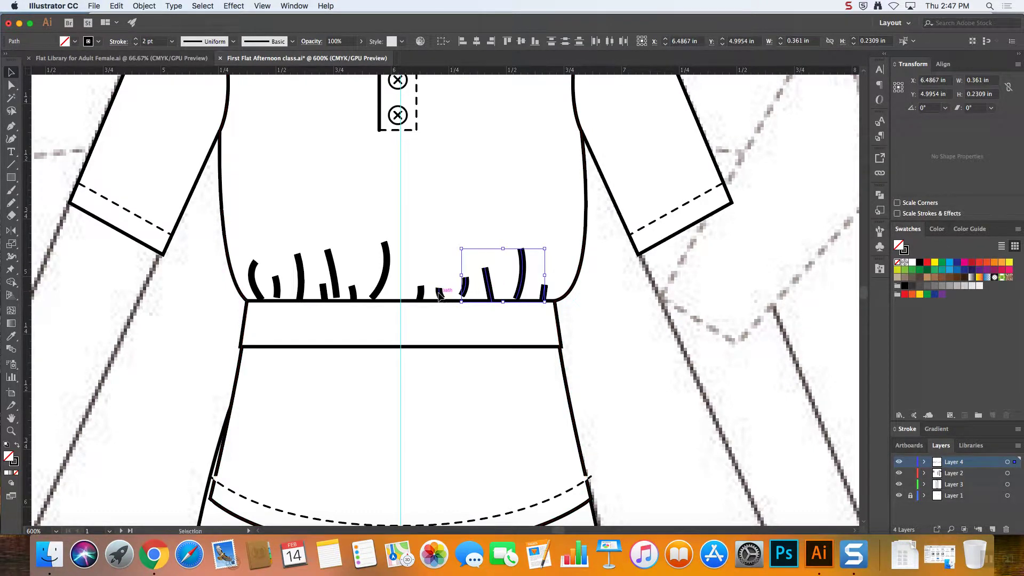
shift+click(440, 292)
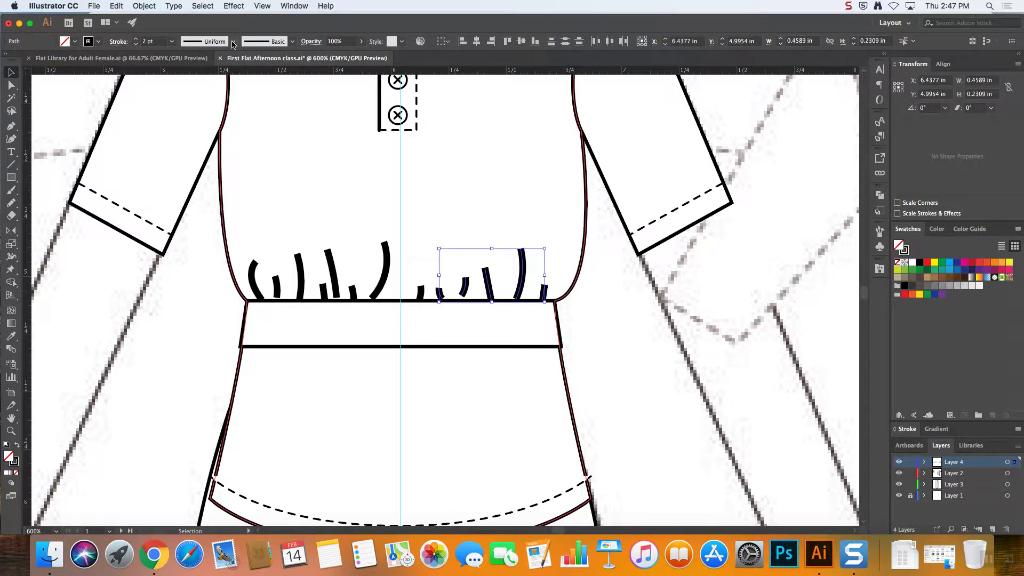
shift+click(421, 292)
shift+click(373, 291)
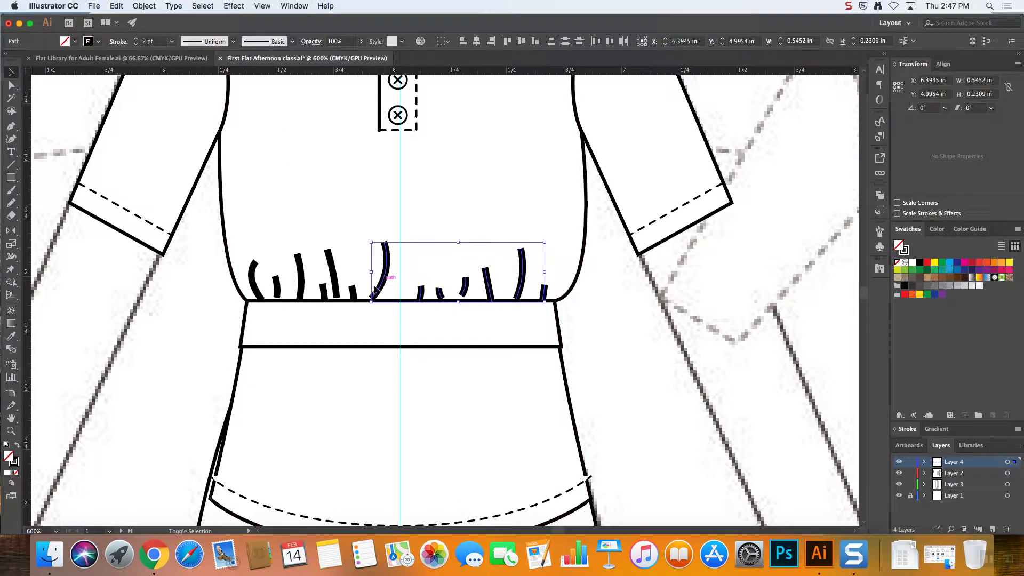
shift+click(325, 291)
shift+click(323, 292)
shift+click(300, 283)
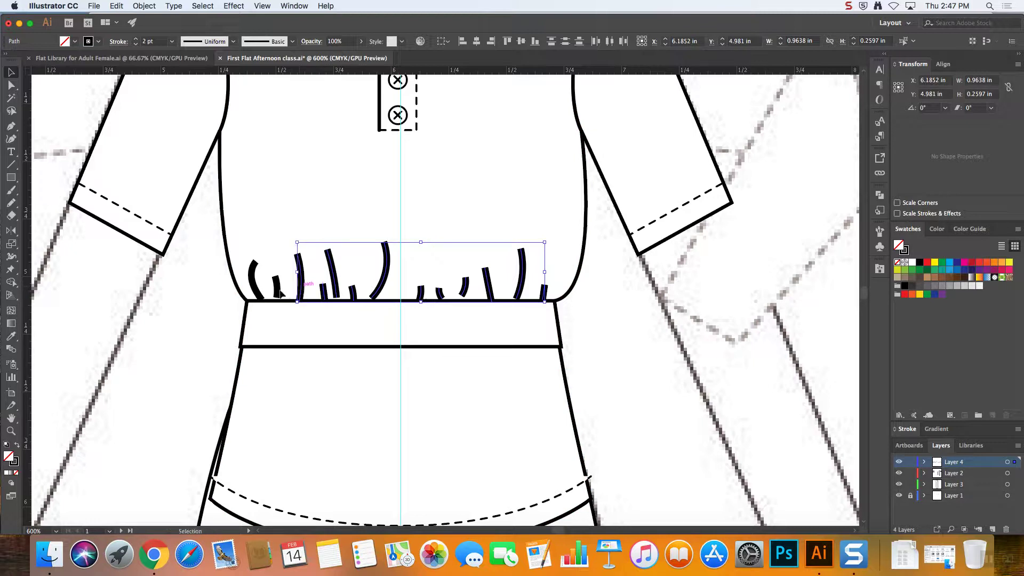
shift+click(276, 288)
shift+click(257, 291)
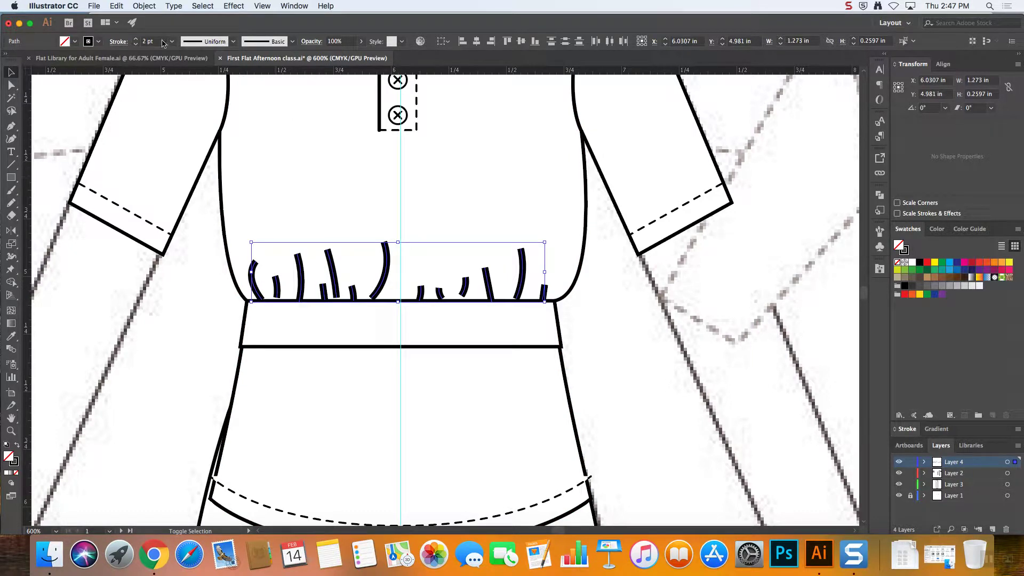
click(136, 44)
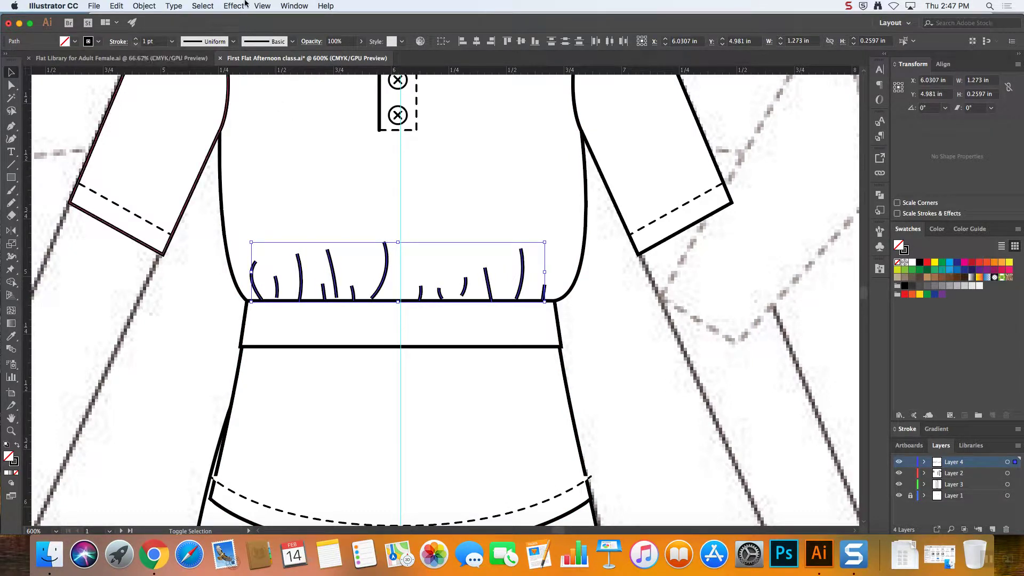
- Apply the elliptical width profile that tapers at both ends to the selected gather lines, then deselect them
click(231, 43)
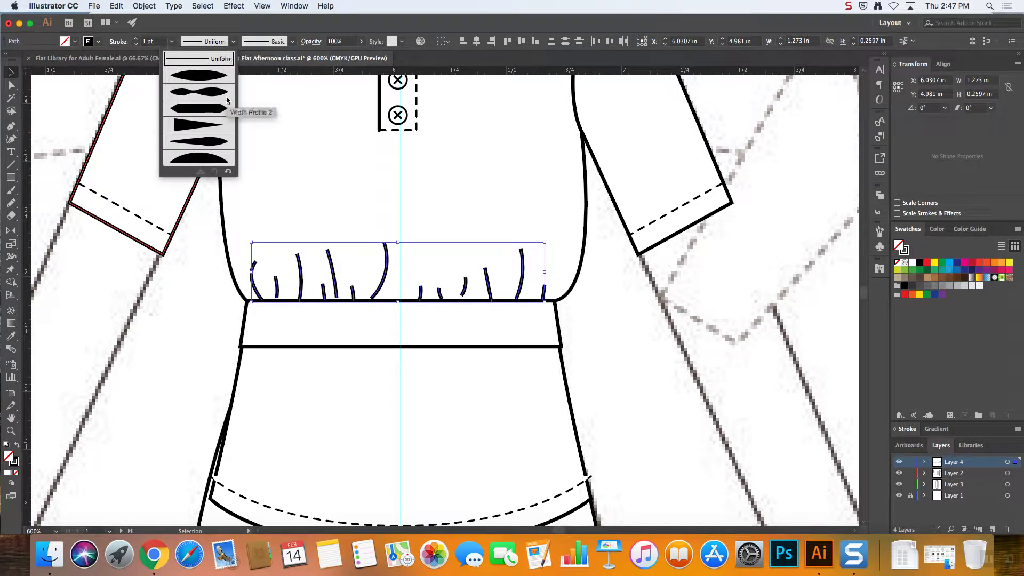
click(193, 78)
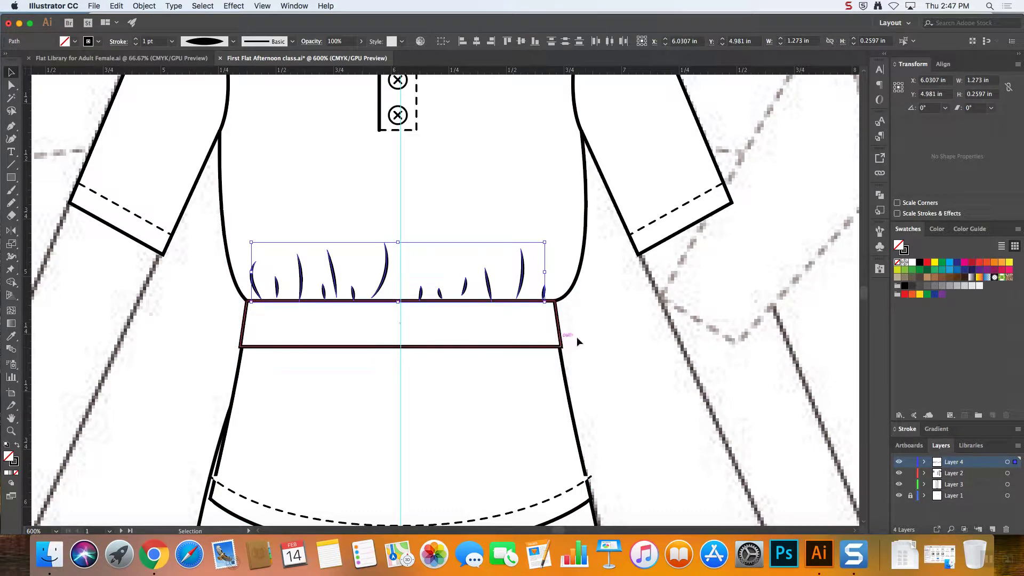
key(super+minus)
key(super+minus)
key(super+minus)
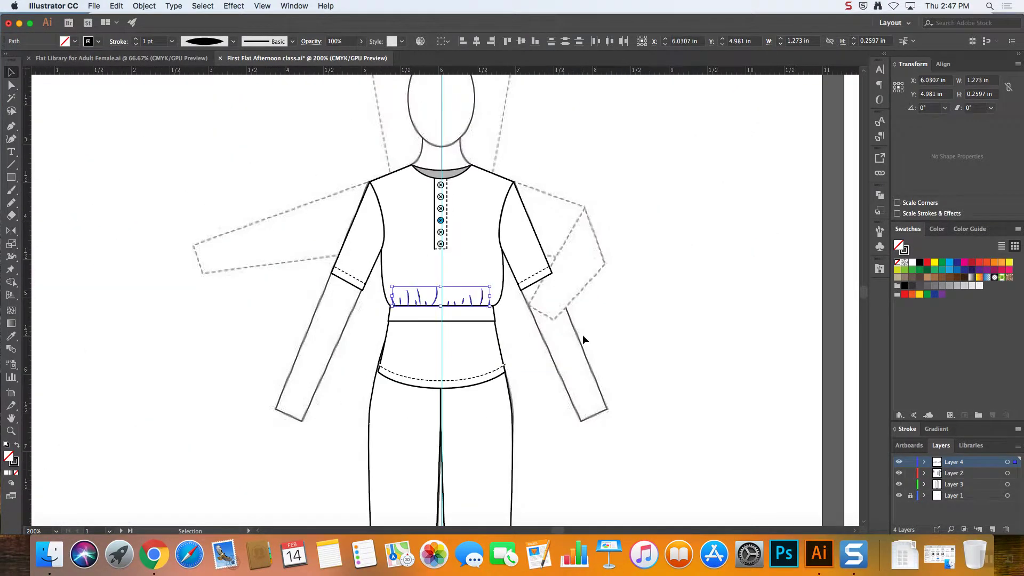
click(536, 338)
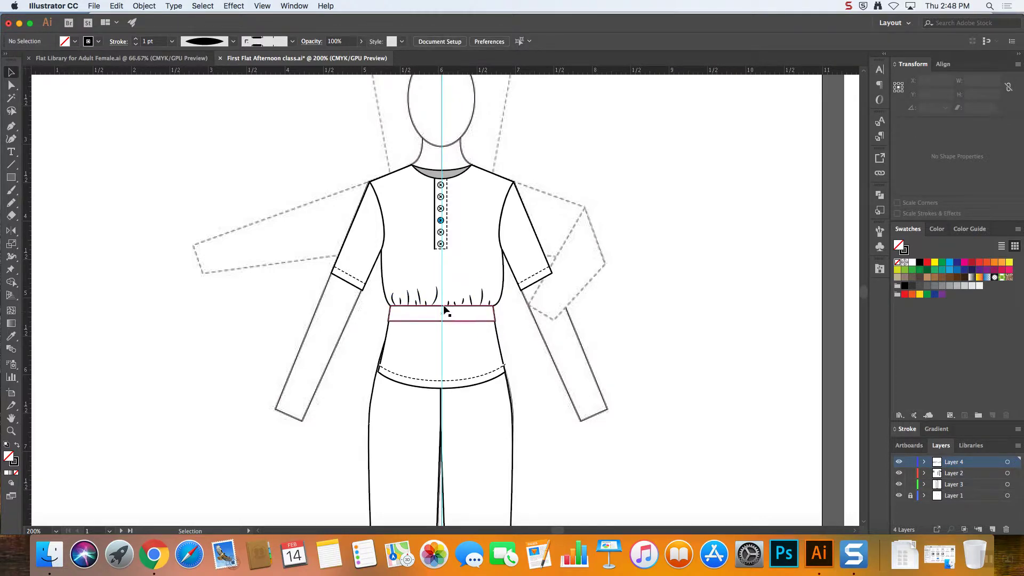
- Nudge the lower anchor point of the tall gather just left of centre to the waistband's upper edge with Direct Selection
key(super+plus)
key(super+plus)
key(super+plus)
key(super+plus)
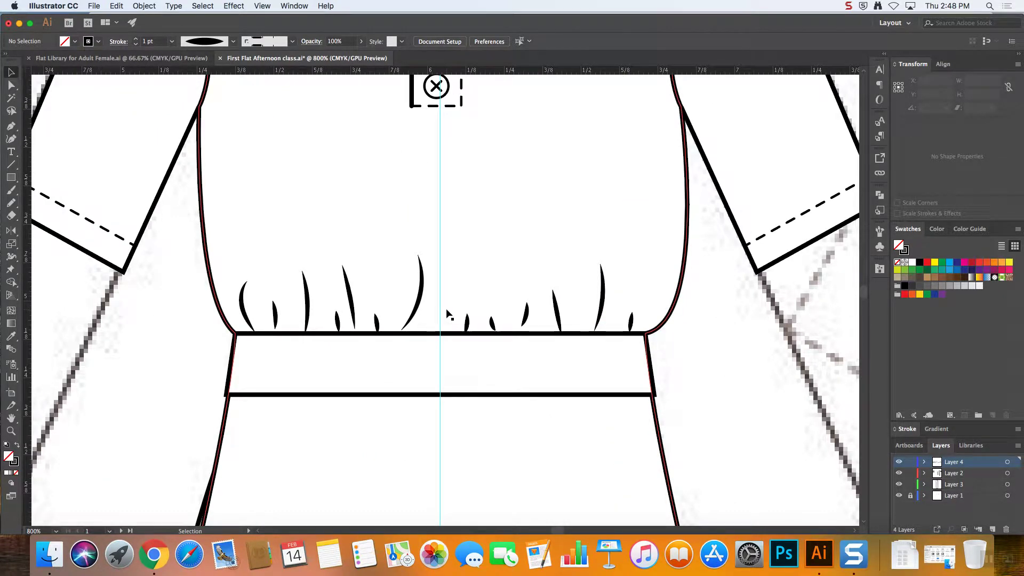
key(a)
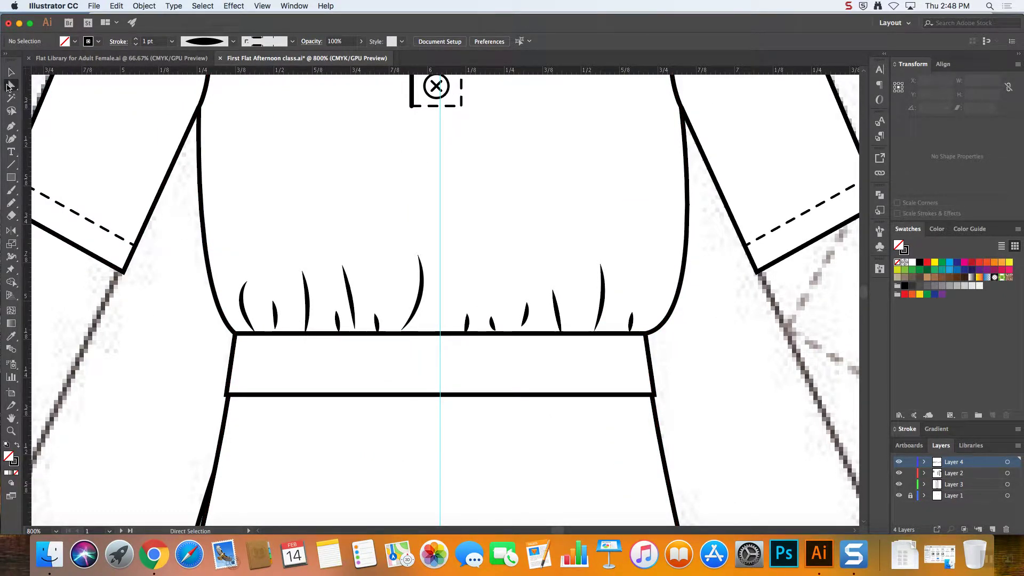
drag(402, 330, 401, 331)
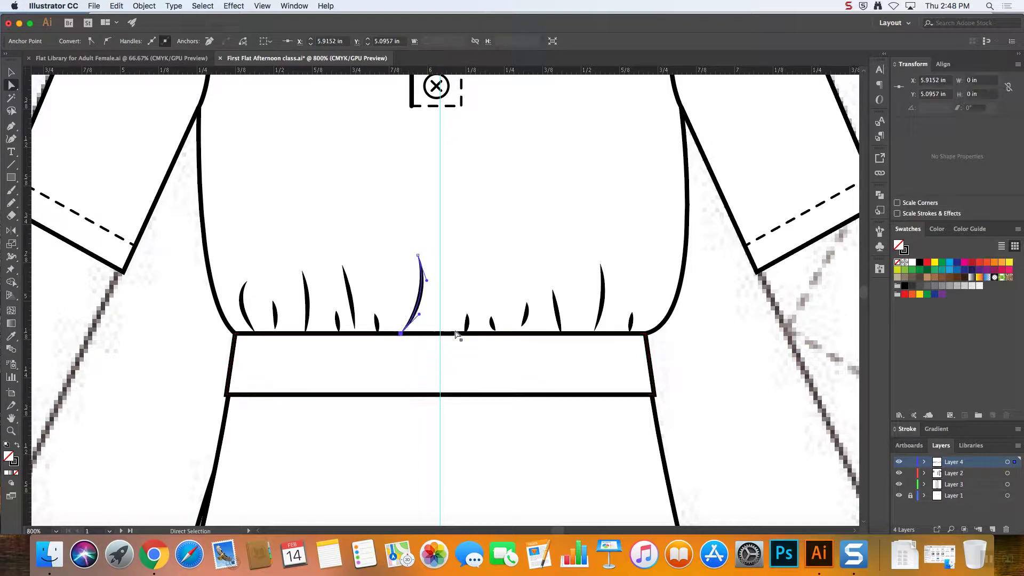
click(630, 331)
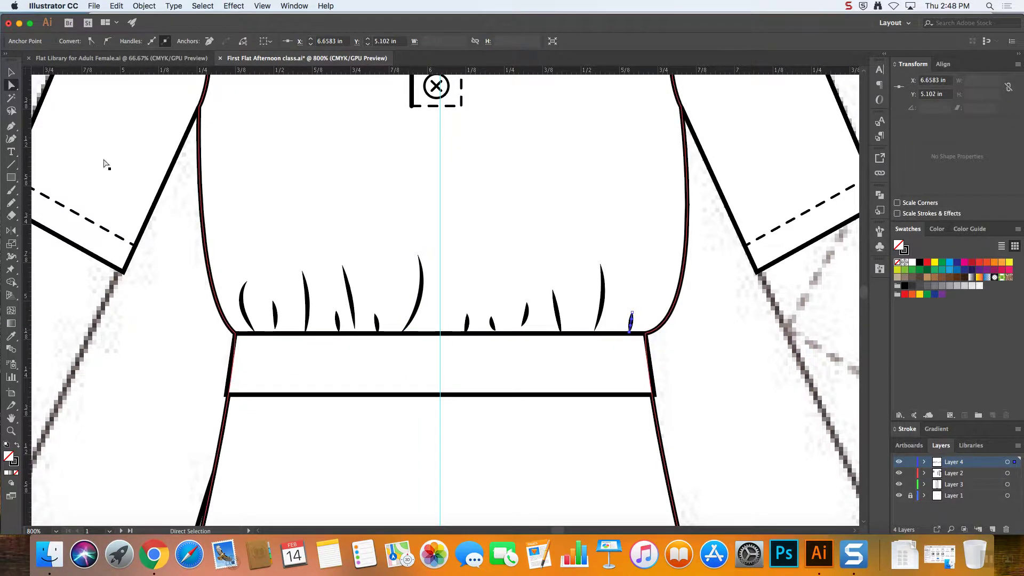
click(119, 304)
key(v)
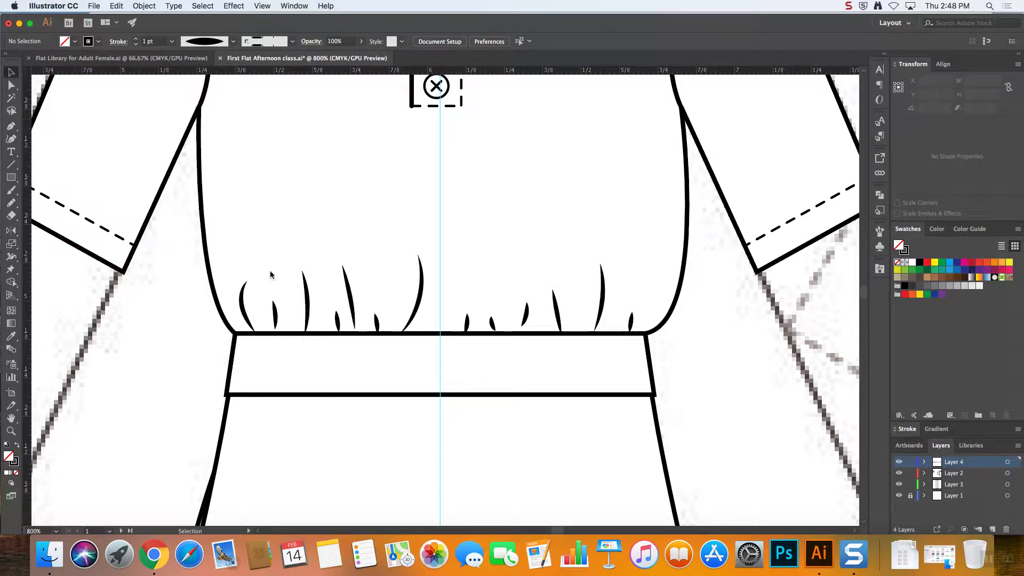
- Switch the third gather line from the left side seam to the Uniform width profile, then reapply the elliptical tapered profile
click(306, 302)
click(233, 41)
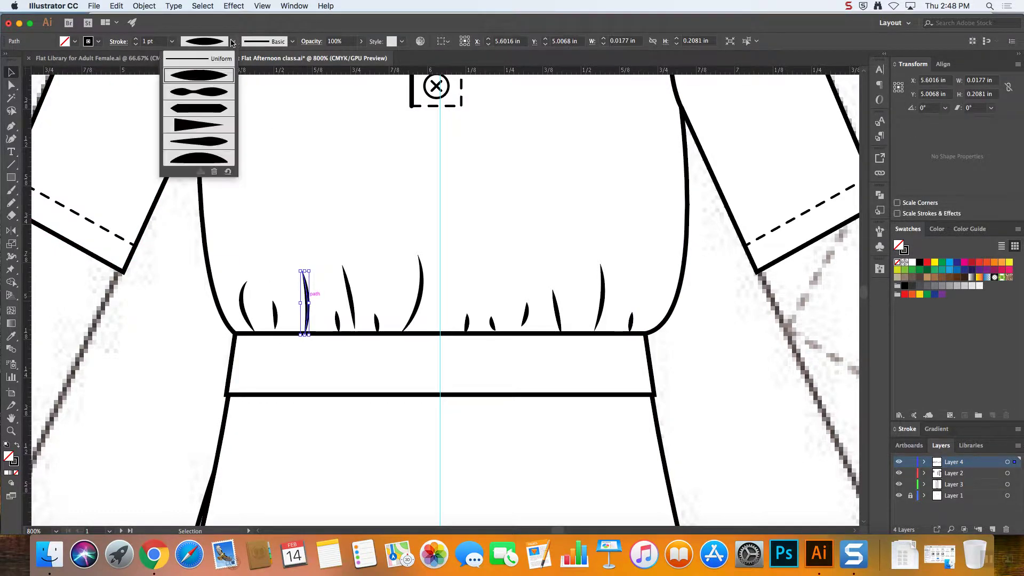
click(222, 58)
click(233, 41)
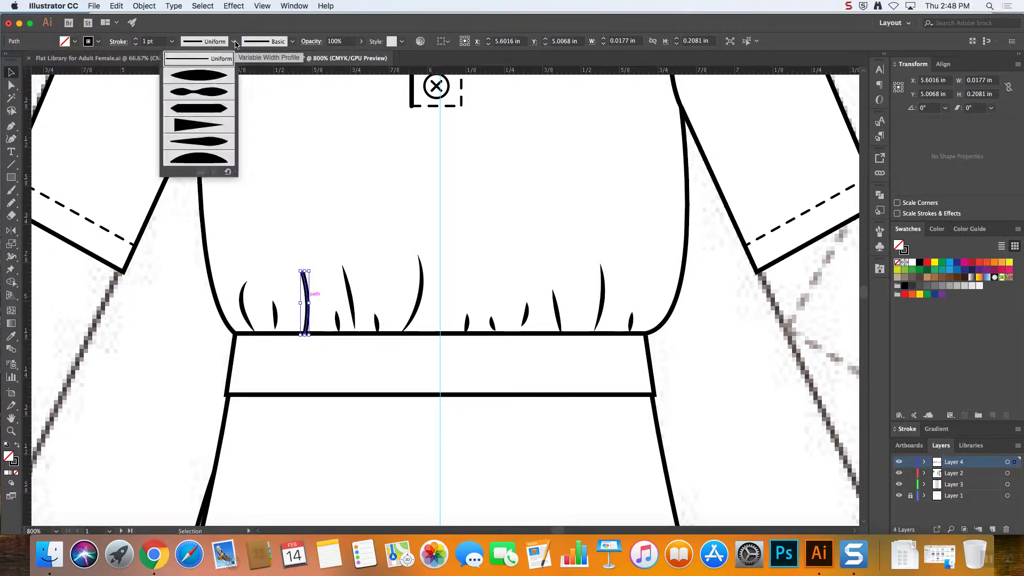
click(204, 104)
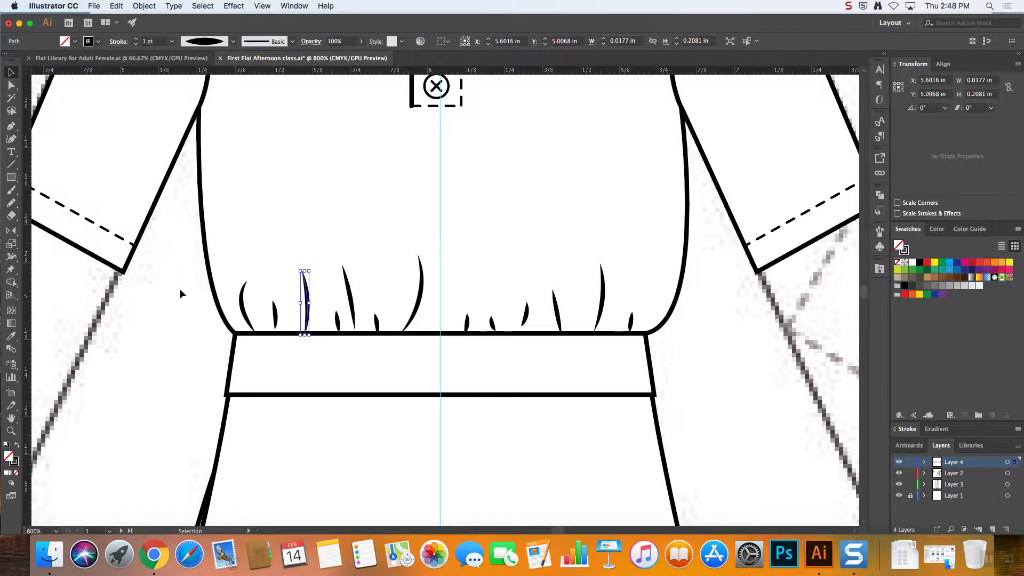
click(755, 363)
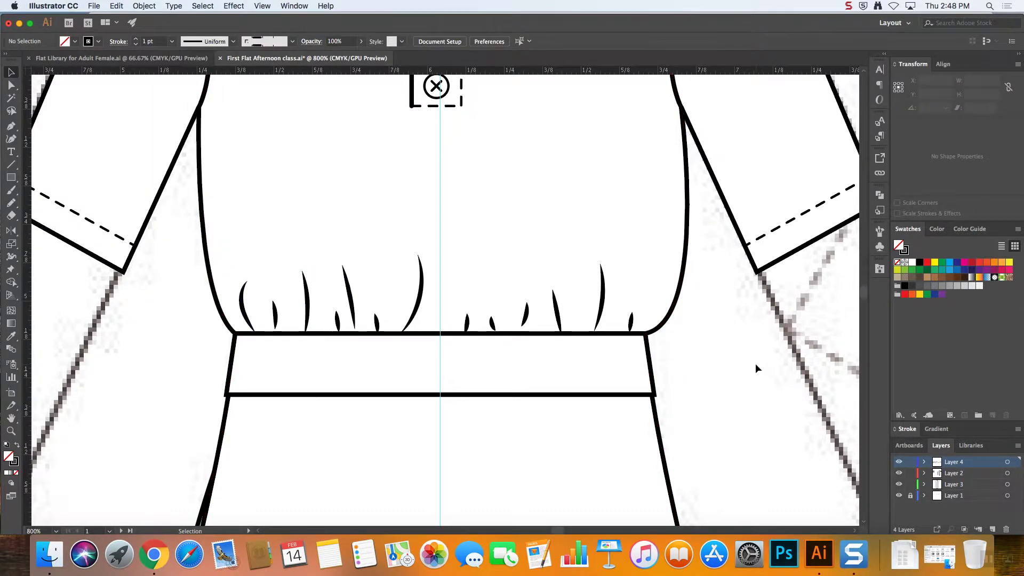
- Select the seven gather lines left of the centre guide and place a copy of them in the empty area right of the figure
key(super+minus)
key(super+minus)
key(super+minus)
key(super+plus)
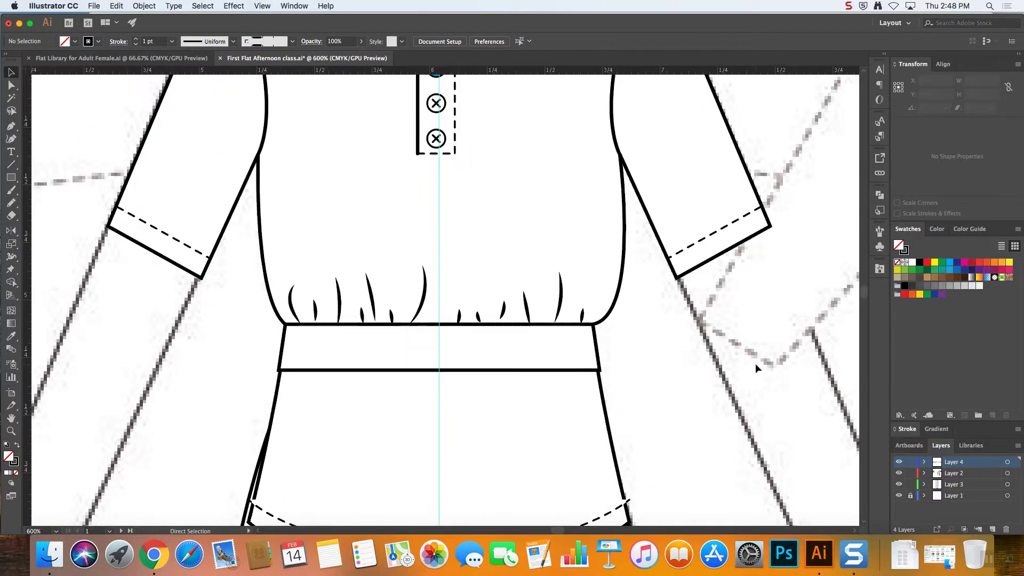
click(297, 318)
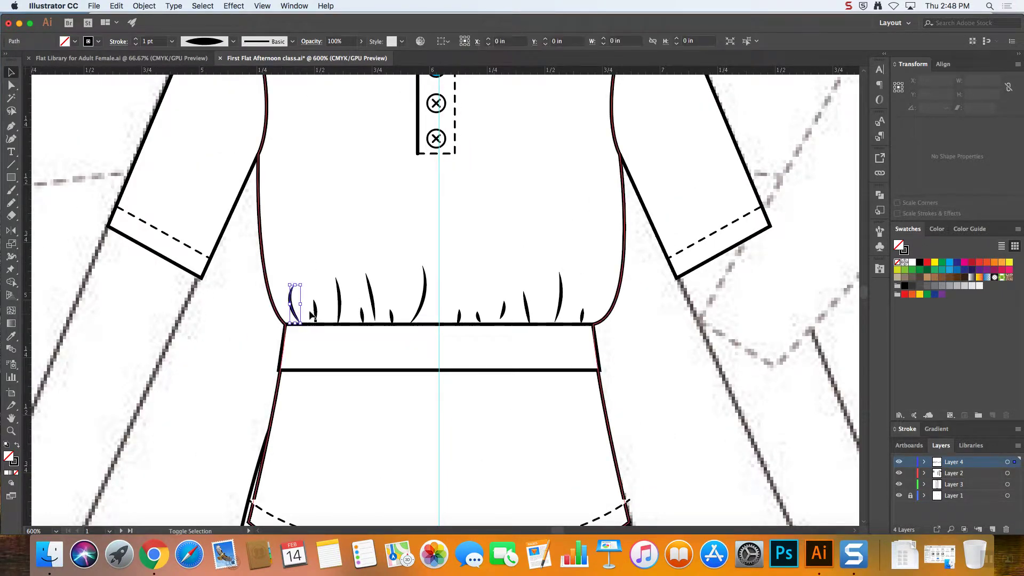
shift+click(315, 312)
shift+click(339, 308)
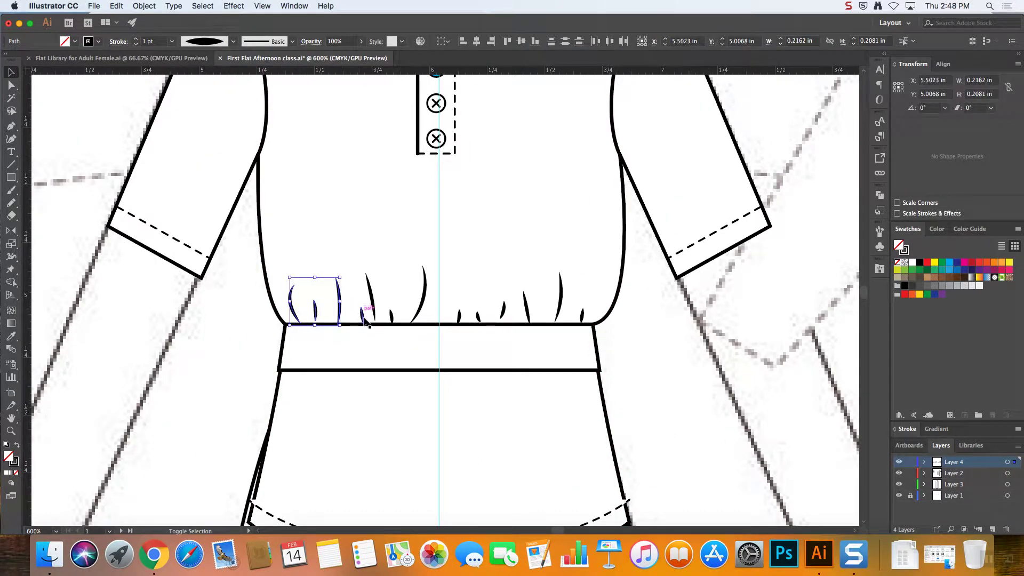
shift+click(361, 315)
shift+click(372, 308)
shift+click(392, 315)
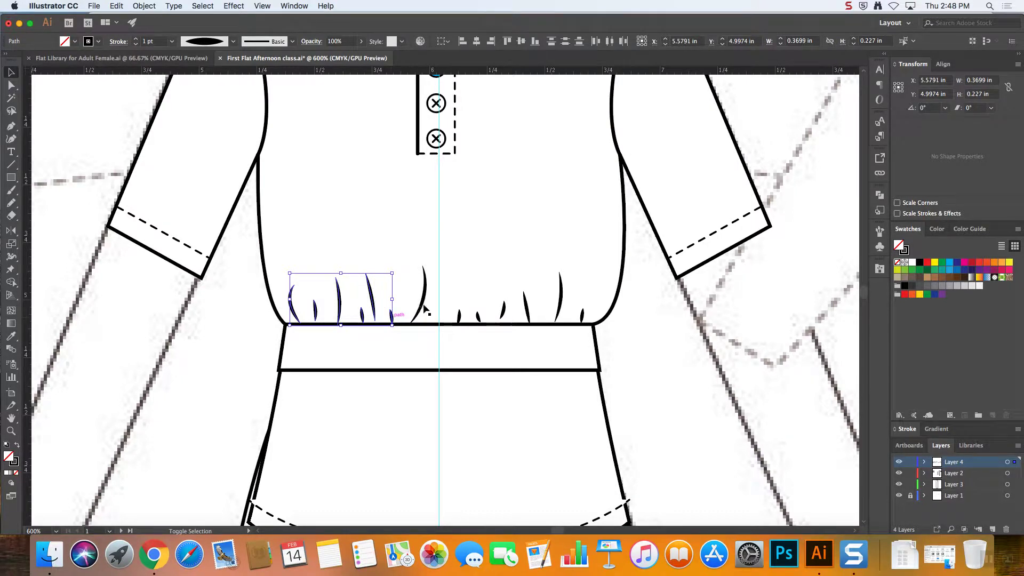
shift+click(425, 306)
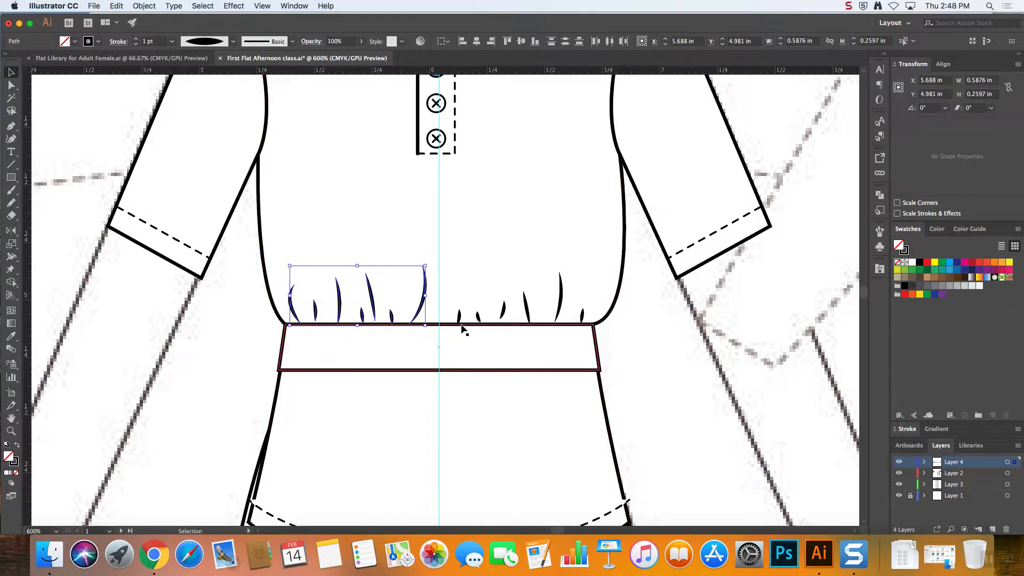
key(a)
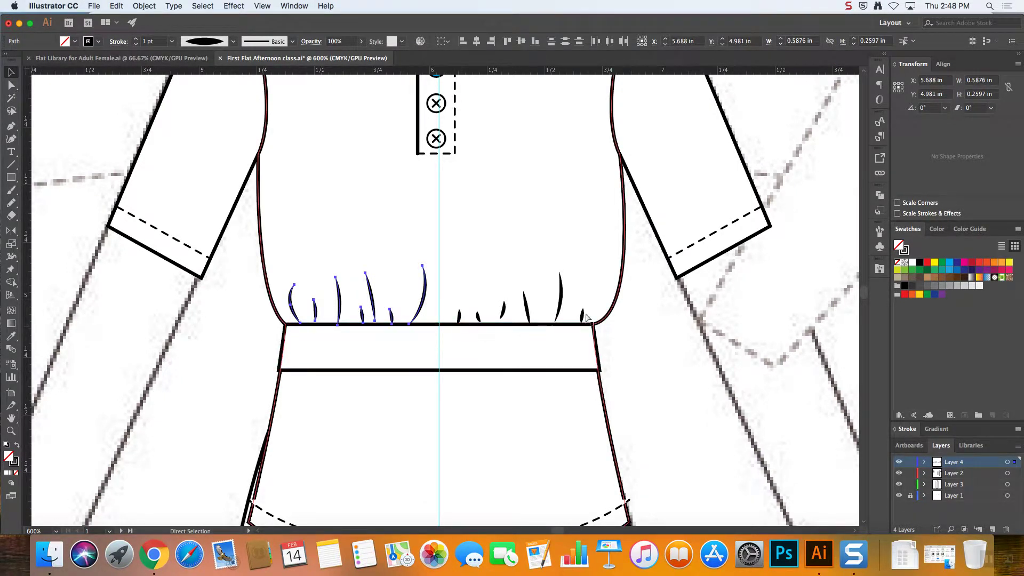
key(super+minus)
key(super+minus)
key(super+minus)
key(v)
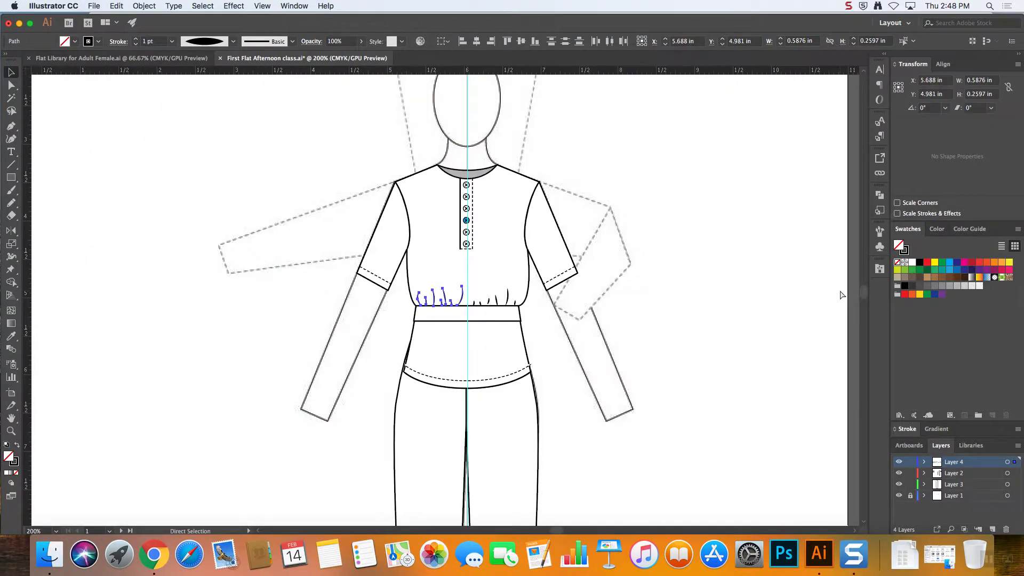
key(Right)
drag(461, 303, 745, 269)
- Create a new pattern brush from the copied gather lines with 10% spacing
click(880, 231)
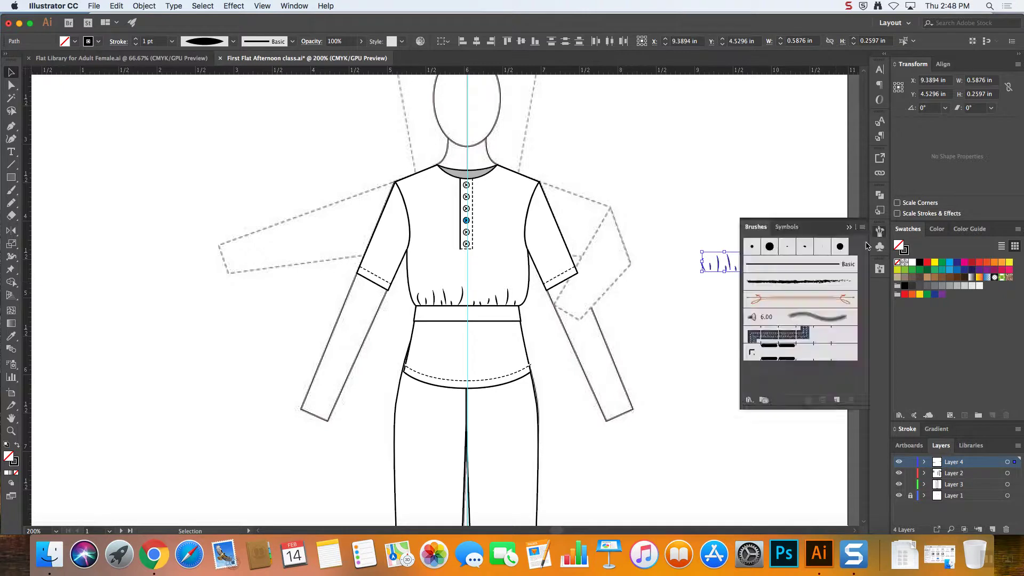
click(836, 400)
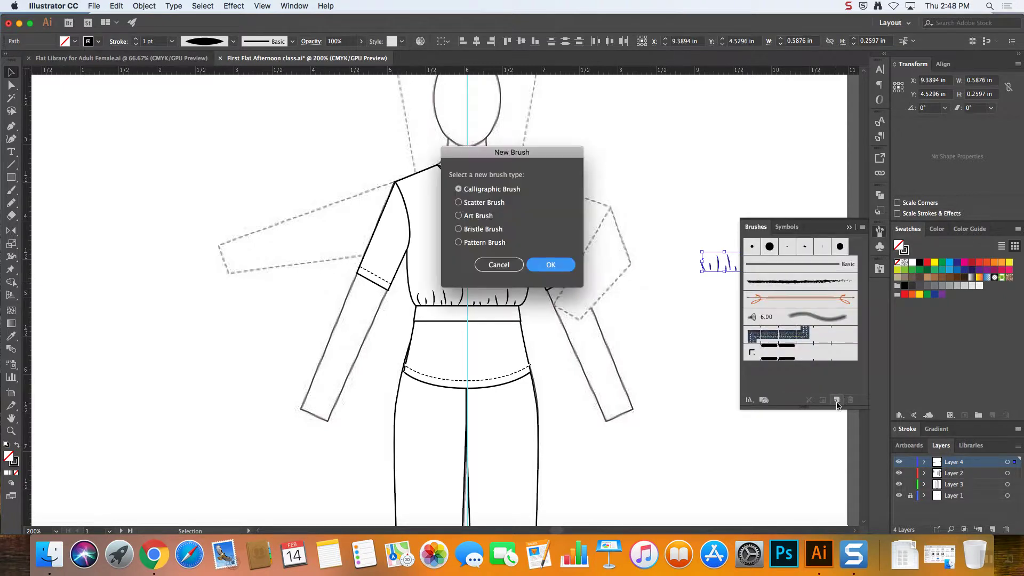
click(465, 244)
click(570, 266)
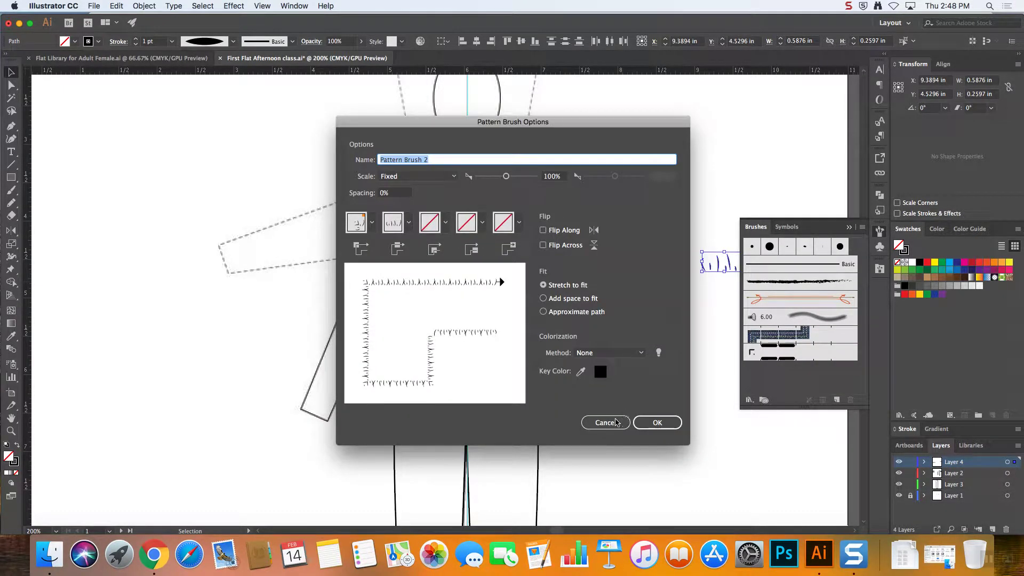
click(388, 192)
text(10)
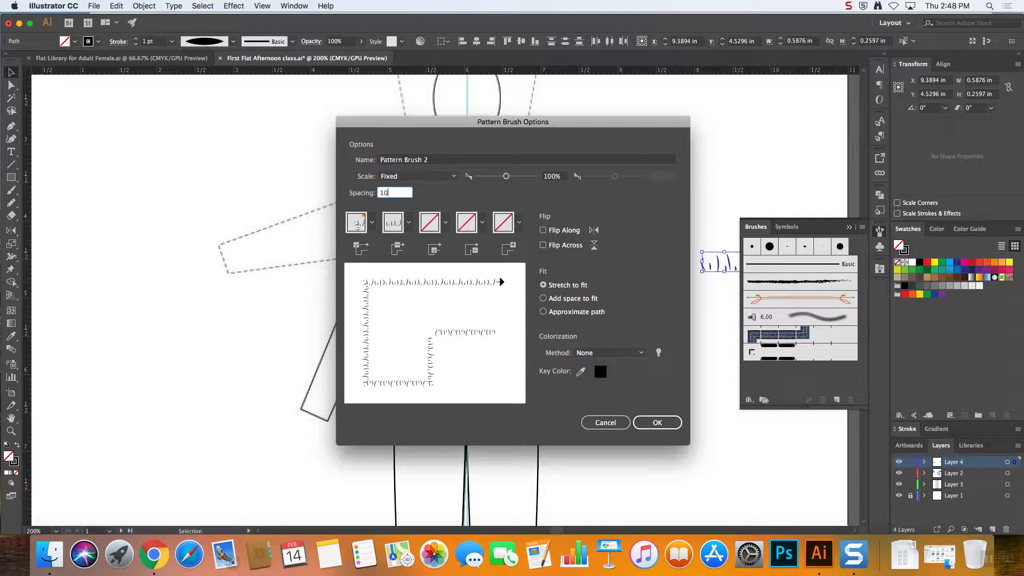
click(657, 421)
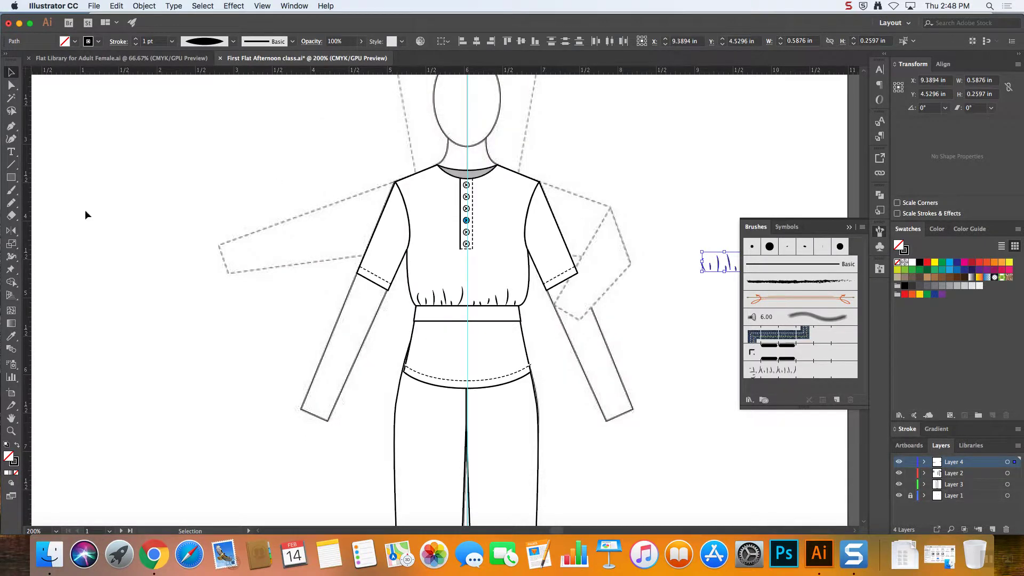
- Select the whole waistband shape and open the editing commands
click(11, 85)
click(475, 321)
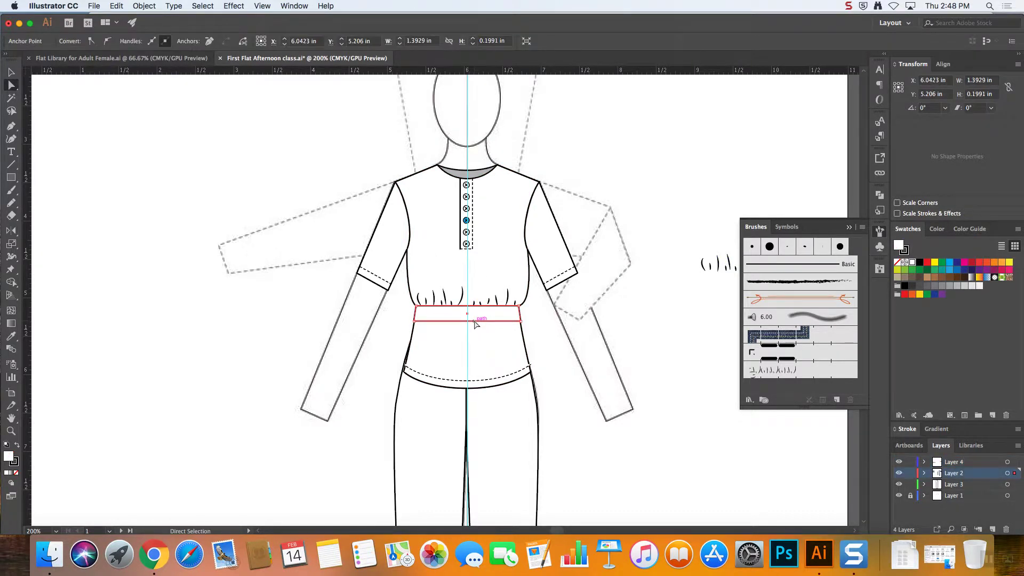
key(v)
click(119, 5)
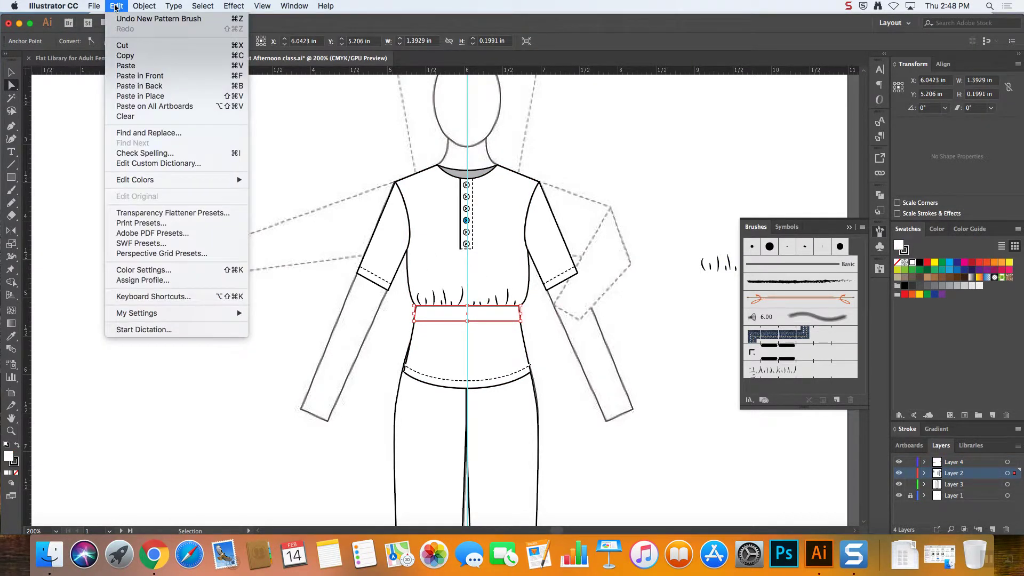
- Paste the copied waistband edge in front and apply the gathers pattern brush to it along the waistband's lower edge
click(136, 78)
key(a)
click(489, 320)
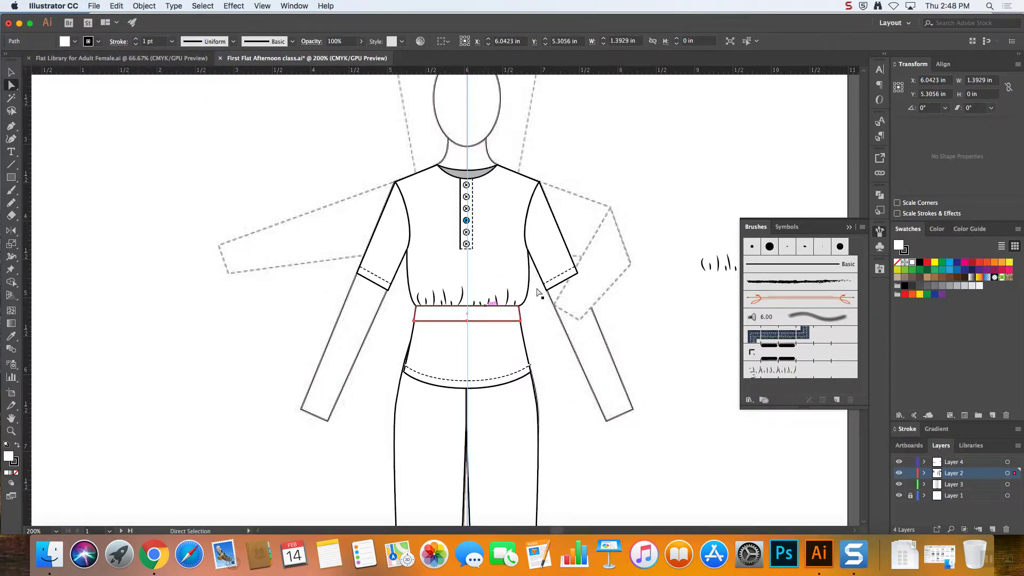
click(780, 370)
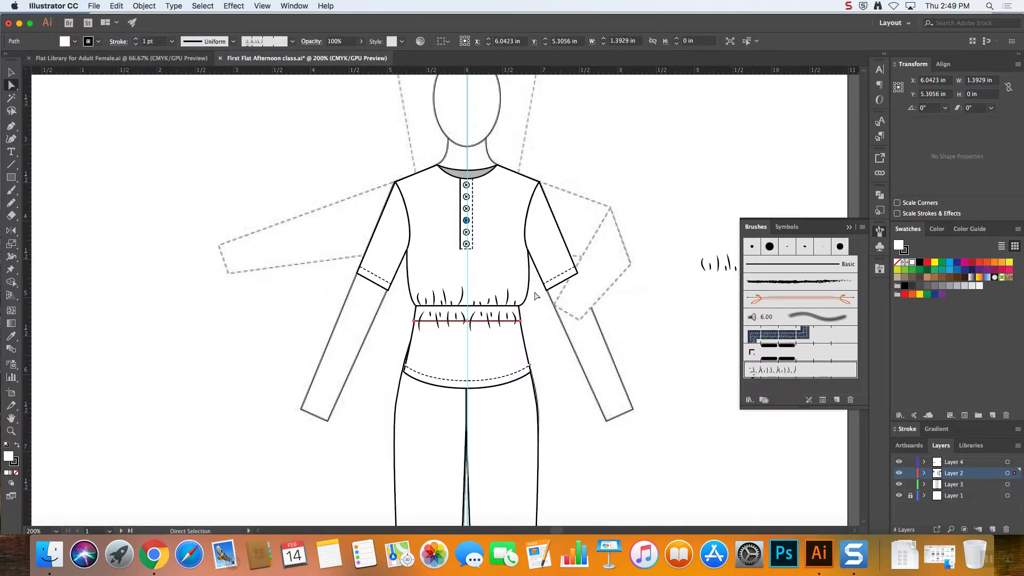
- Nudge the gathered line down so its marks sit just below the waistband, and deselect it
key(Down)
key(Down)
key(Down)
key(Down)
key(Down)
key(Down)
key(Down)
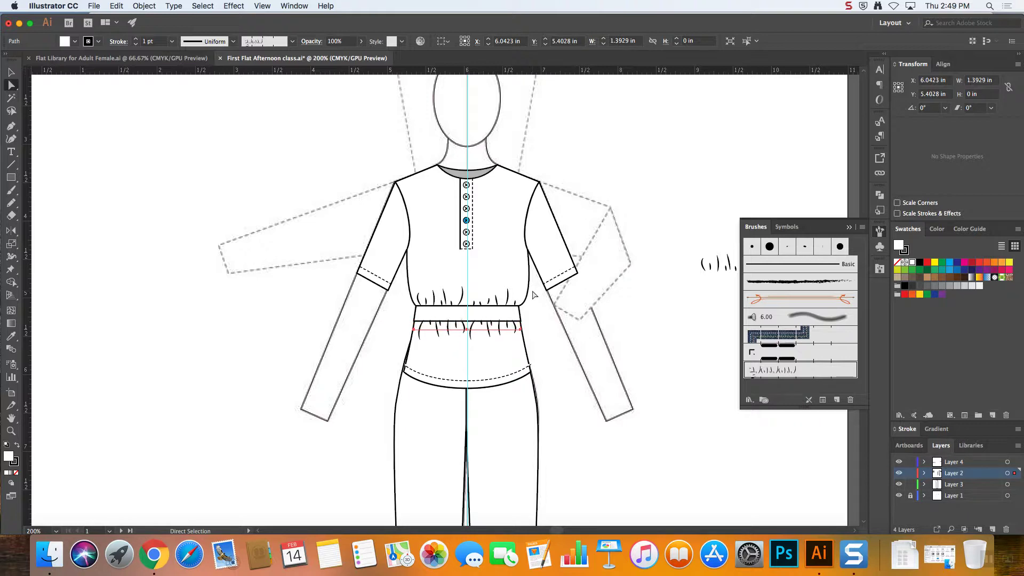
key(Down)
click(684, 347)
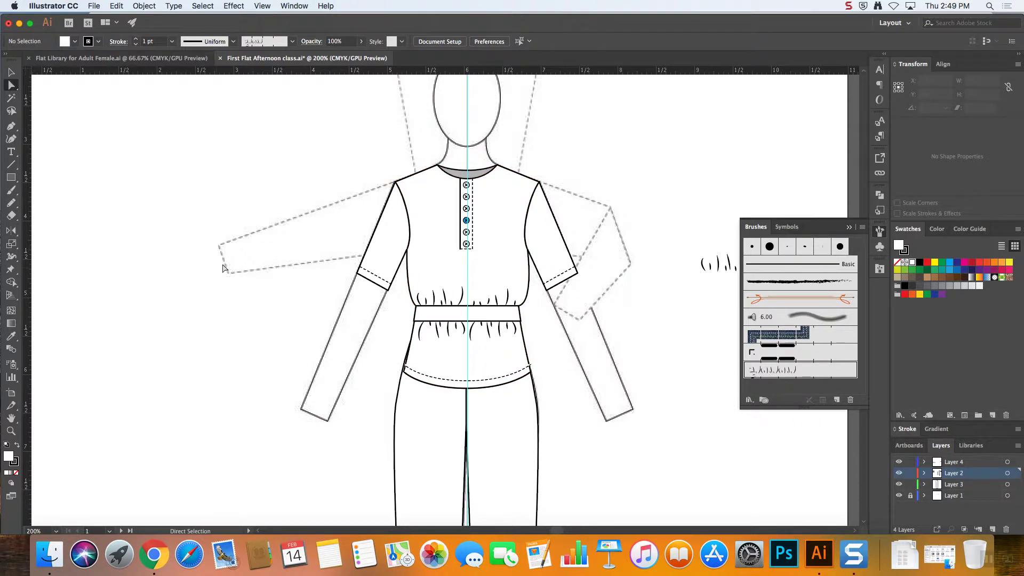
- Switch to Chrome, download the Zipper Brush library from the February 14 class resources, and return to Illustrator
click(454, 328)
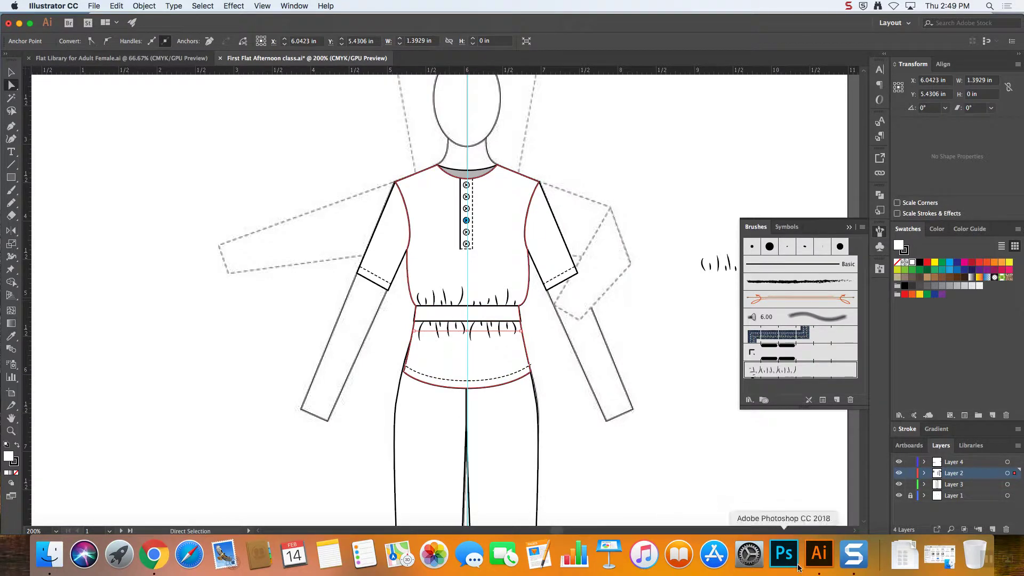
click(162, 556)
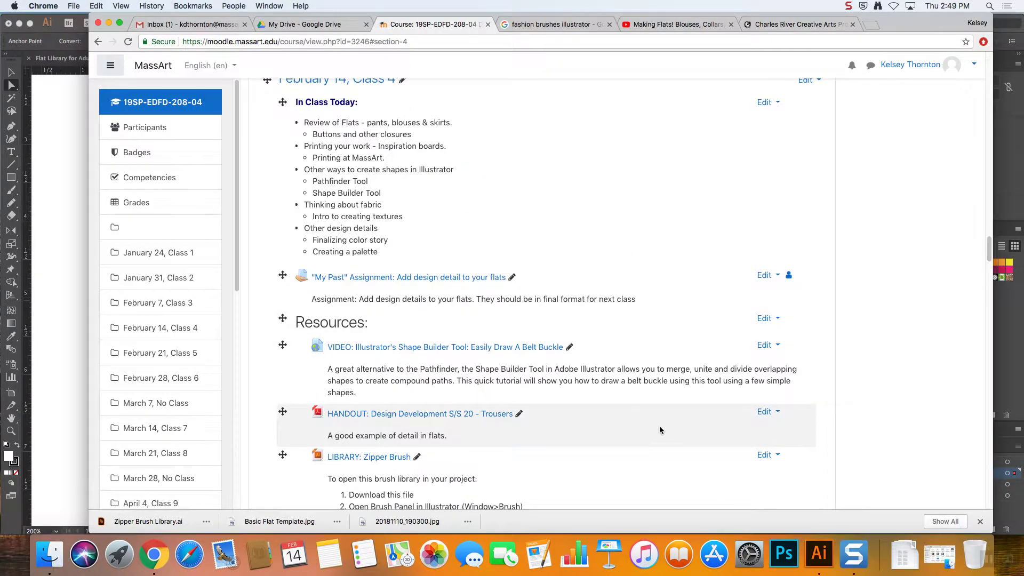
scroll(864, 441, down, 1)
scroll(865, 441, down, 1)
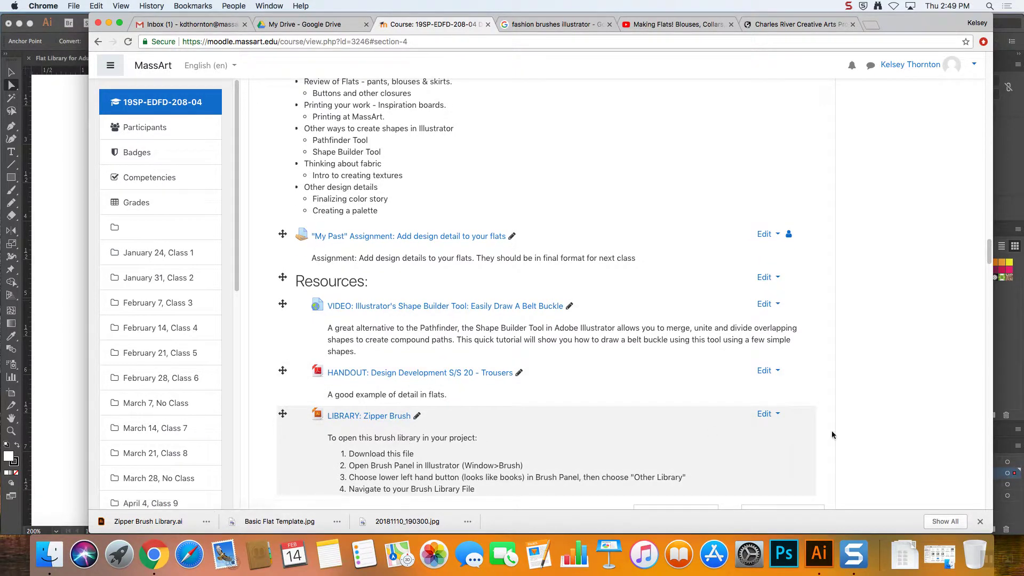
scroll(877, 439, down, 1)
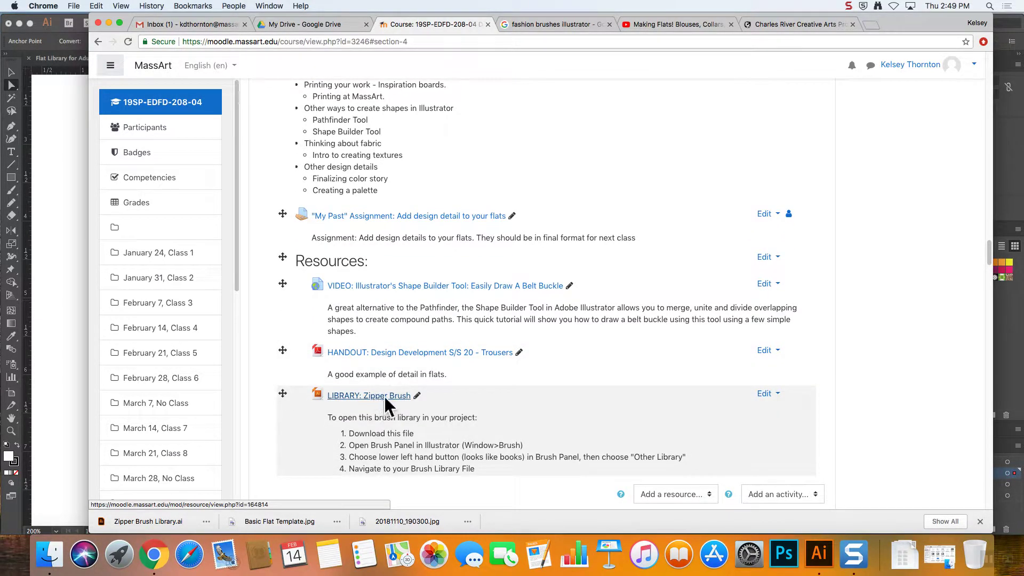
click(383, 396)
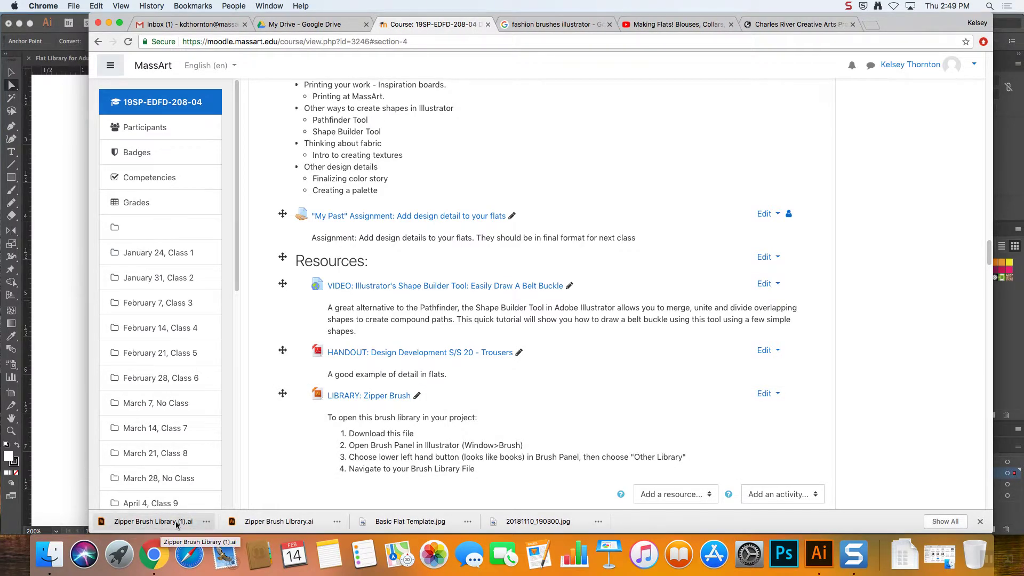
click(69, 445)
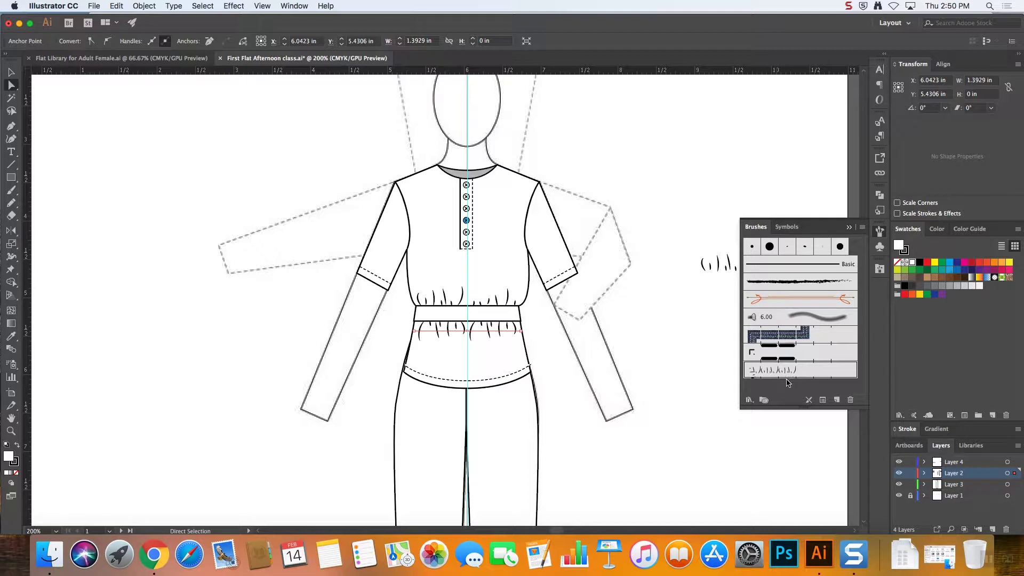
click(749, 400)
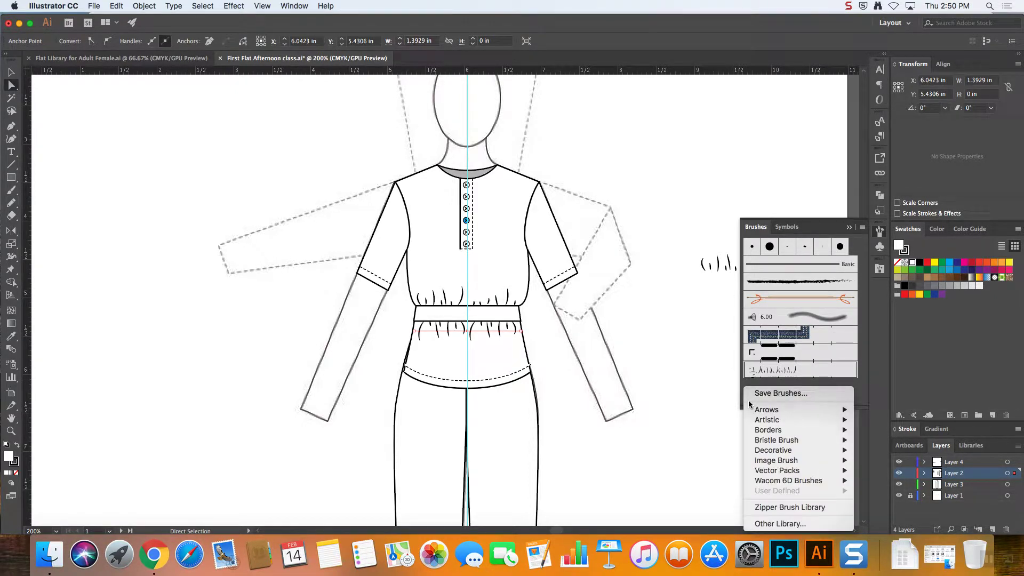
click(784, 394)
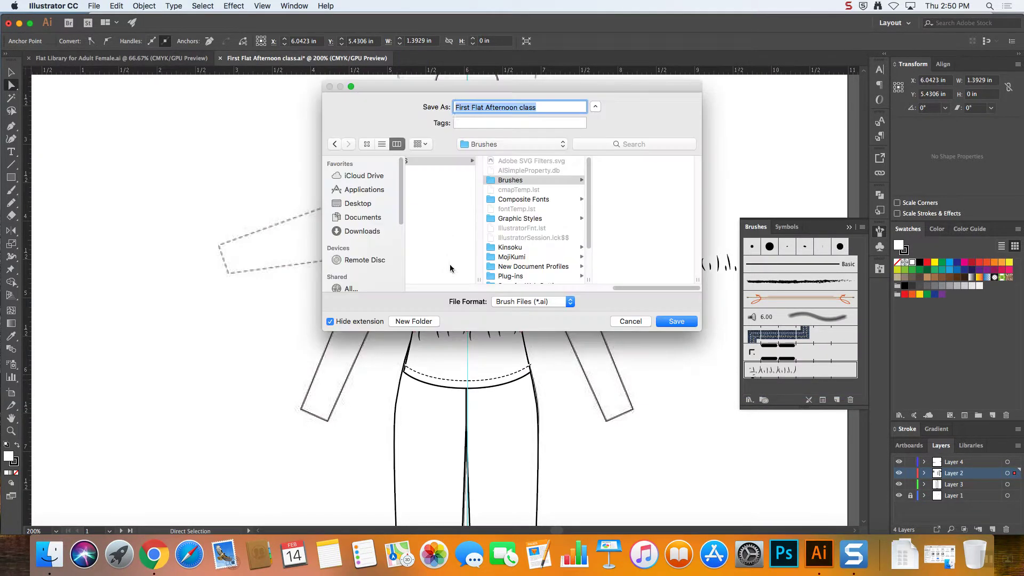
click(630, 321)
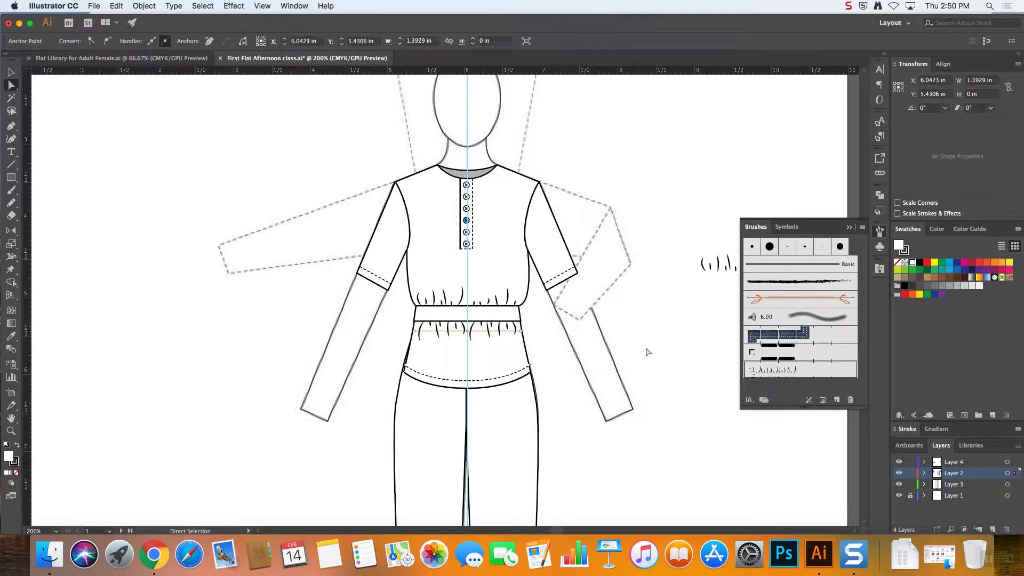
- Load the brush library Zipper Brush Library (1).ai from Downloads and enlarge its panel to show all the brushes
click(750, 400)
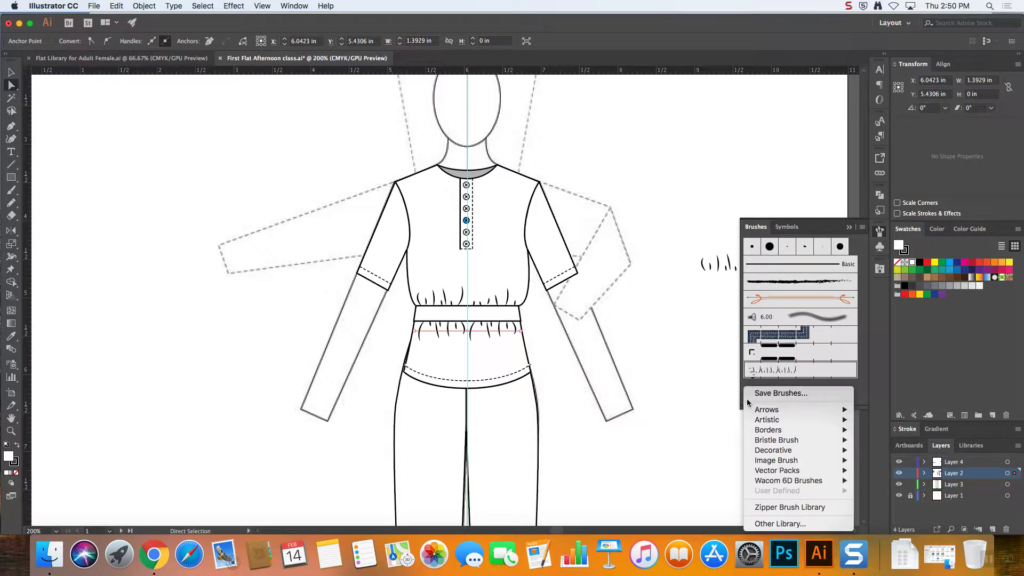
click(765, 525)
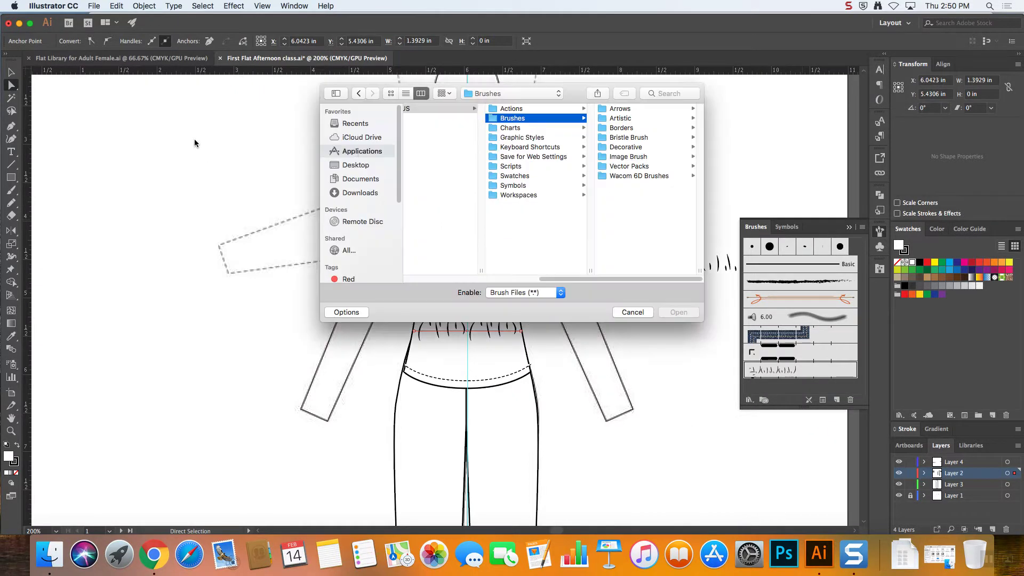
click(354, 178)
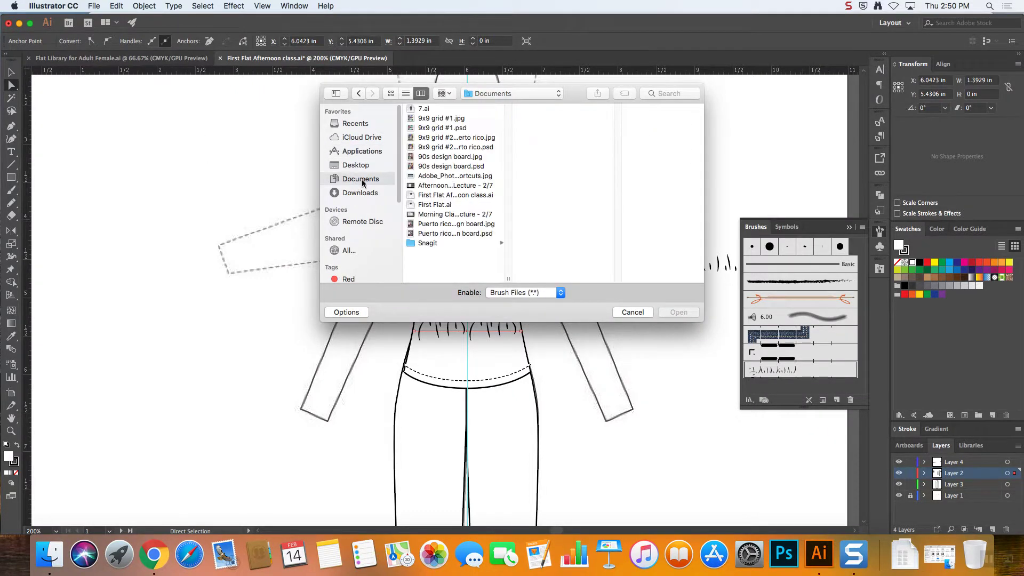
click(357, 166)
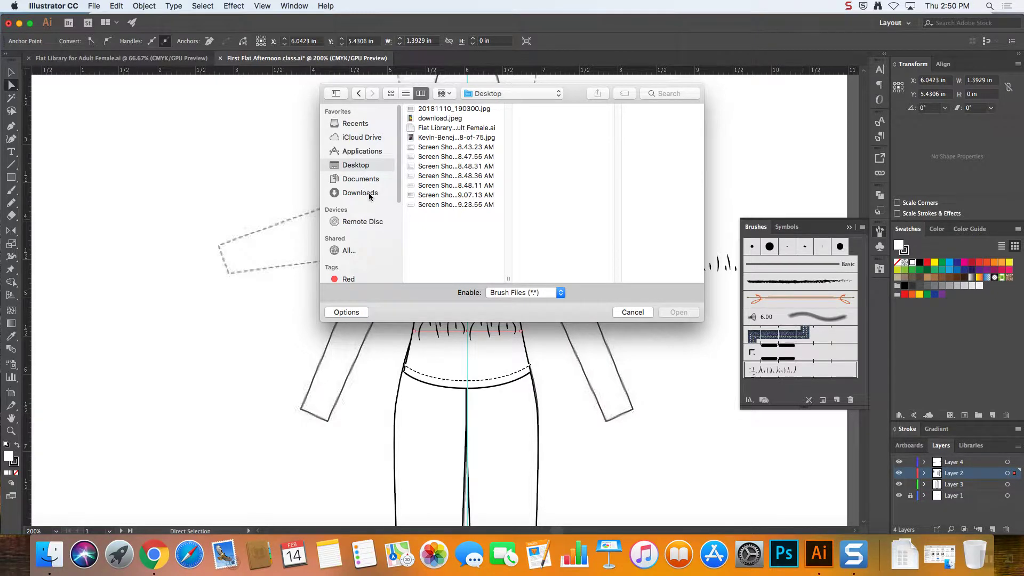
click(370, 194)
click(450, 129)
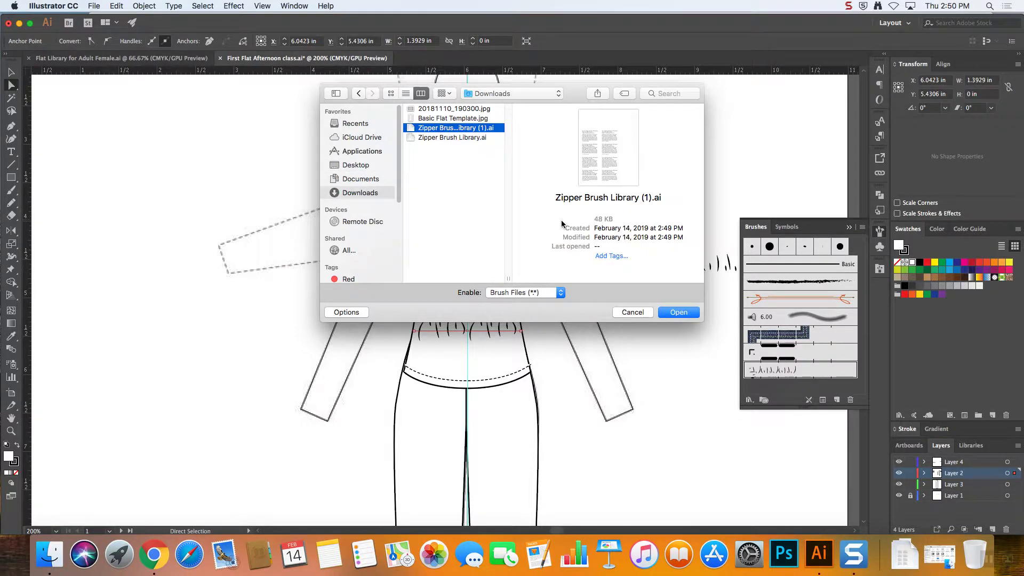
click(678, 312)
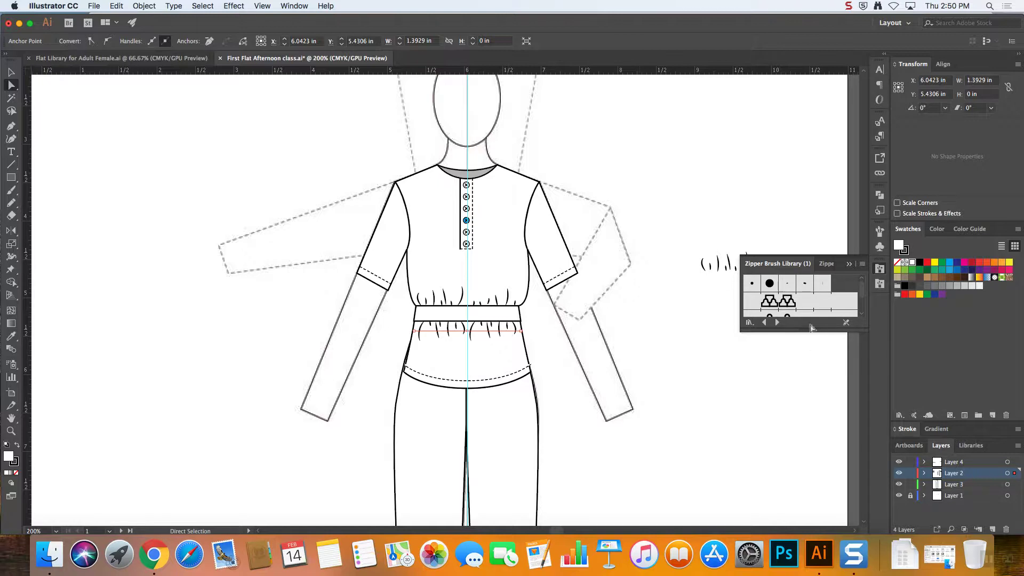
drag(805, 330, 809, 452)
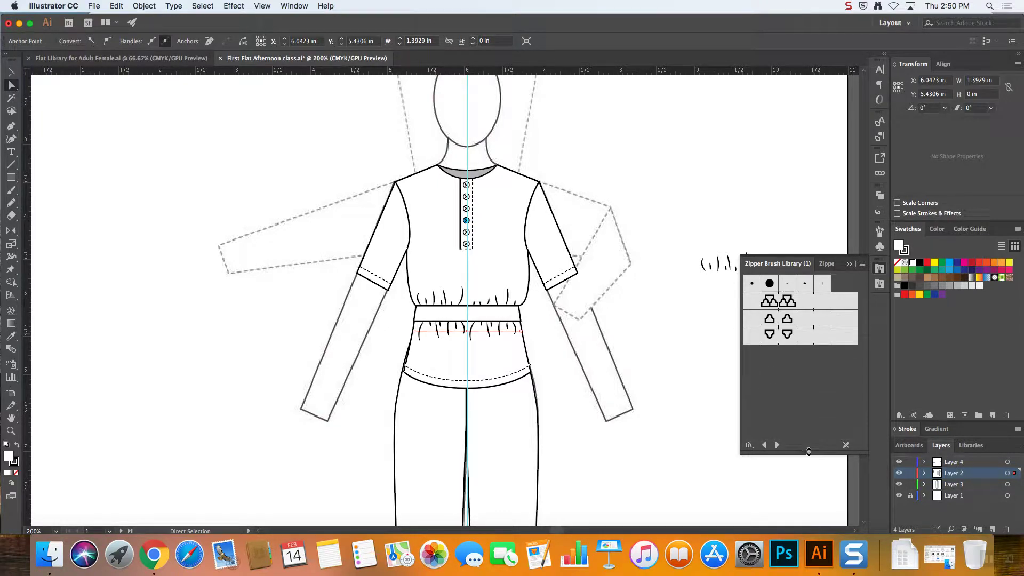
- Try the full zipper teeth brush on the gathered line below the waistband and undo it
click(780, 302)
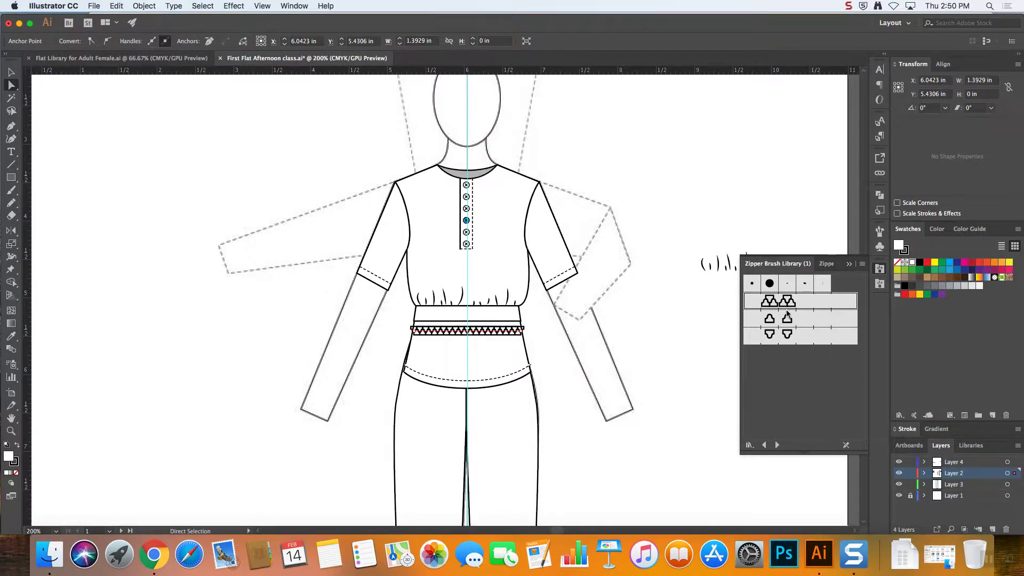
key(ctrl+z)
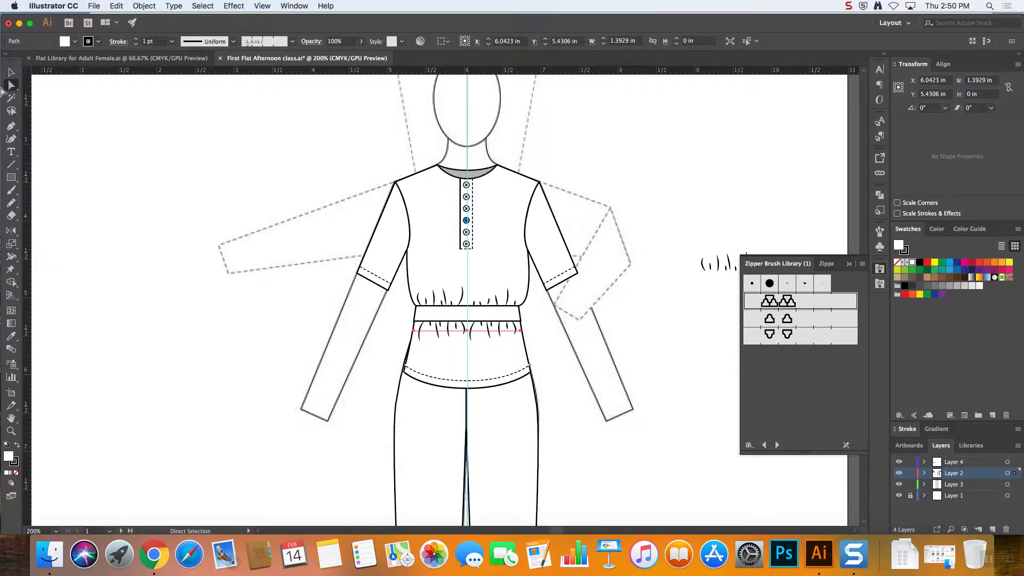
- Draw a curved open path with the Pen tool beside the garment, about 0.5 in wide and 0.82 in high
click(11, 126)
click(150, 159)
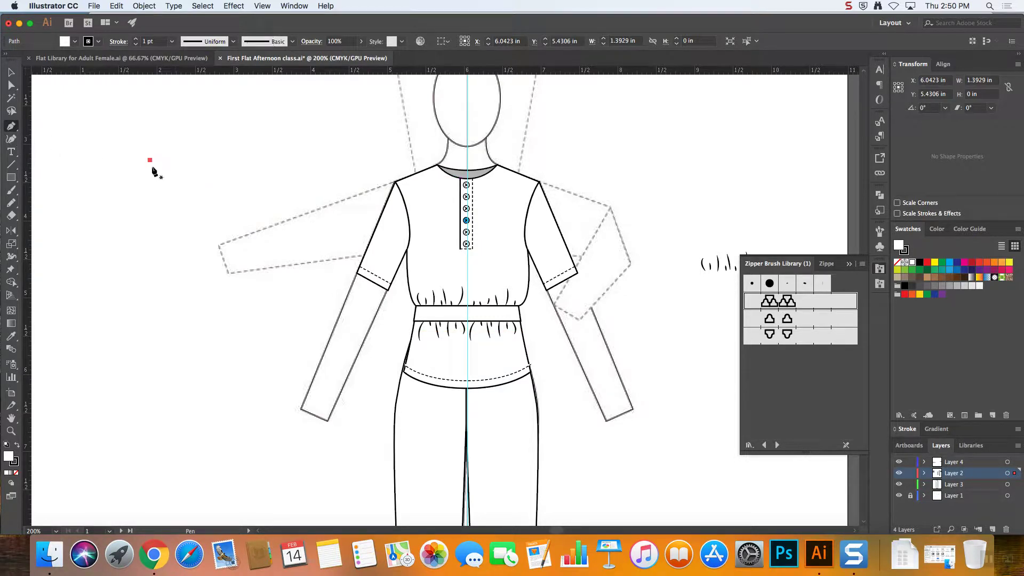
drag(187, 223, 191, 262)
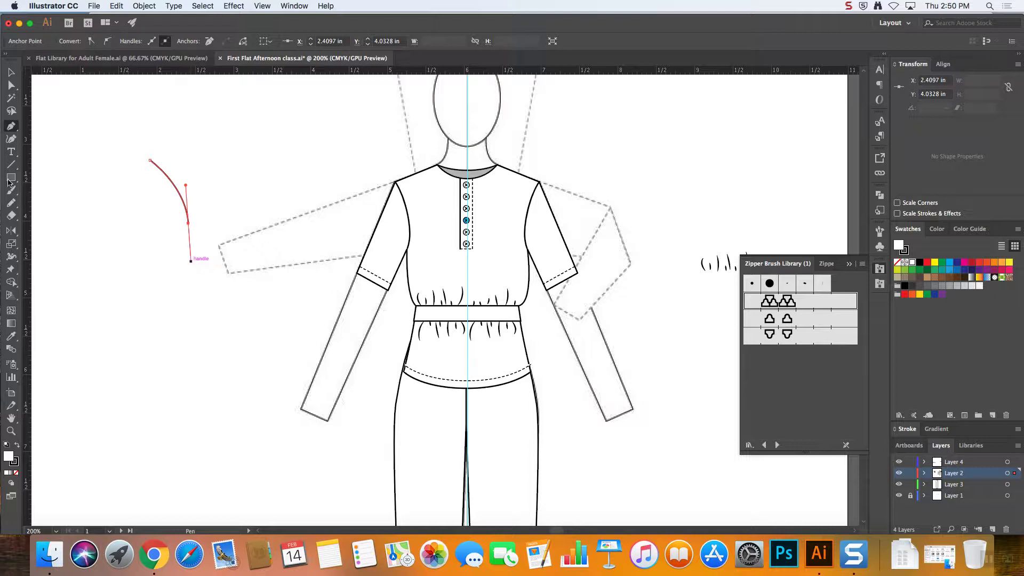
click(10, 231)
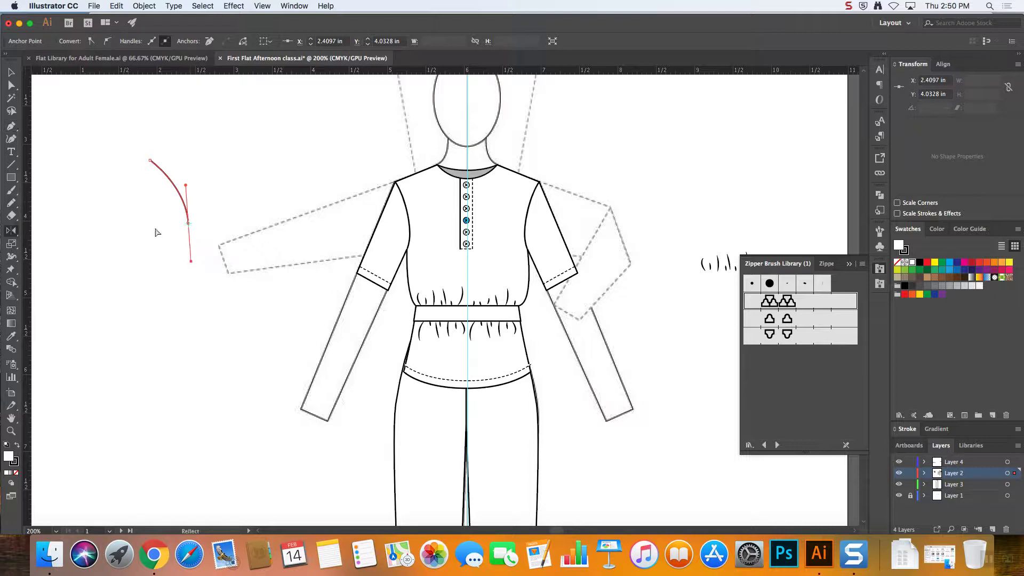
alt+click(188, 223)
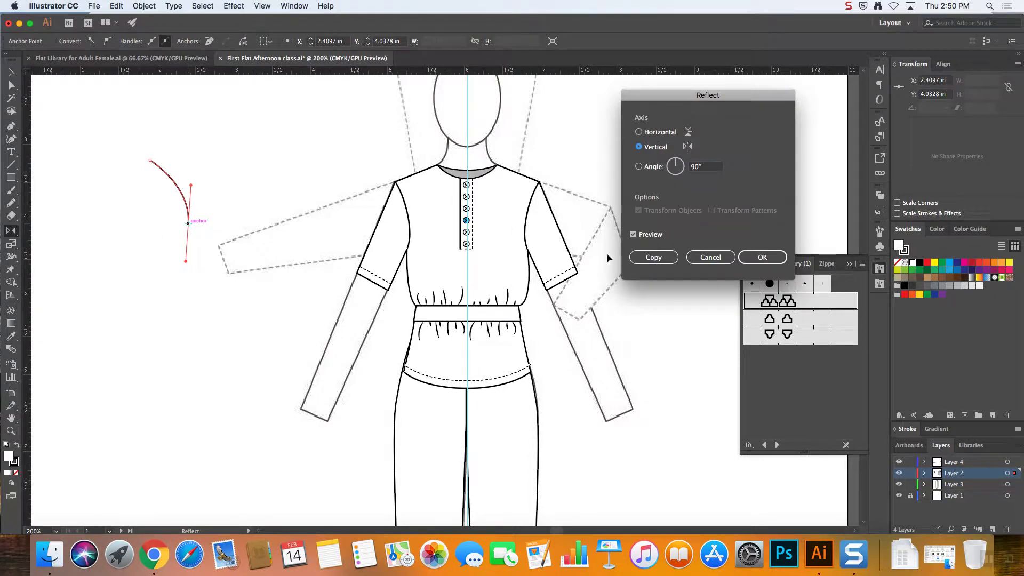
click(703, 258)
click(11, 72)
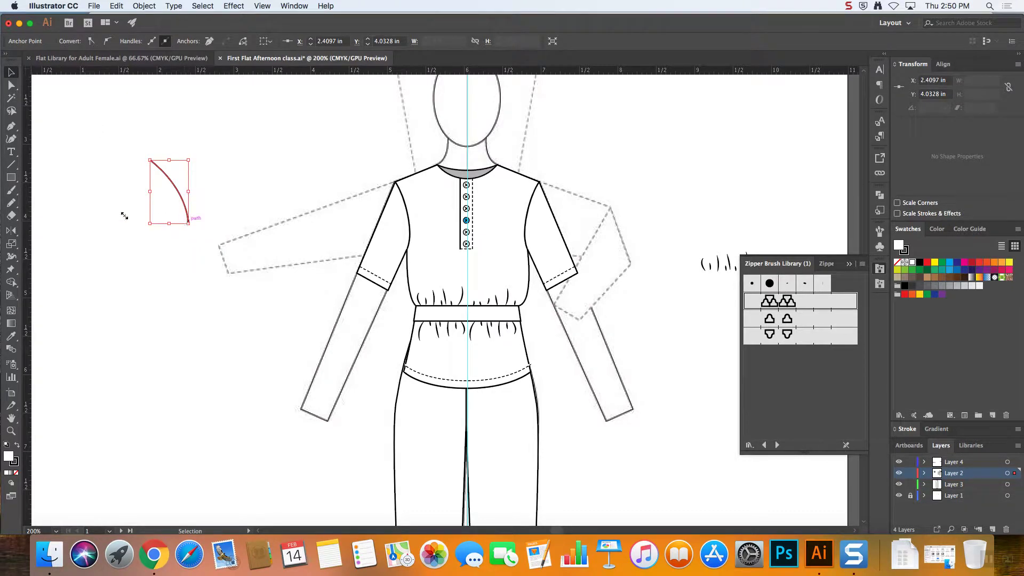
click(11, 230)
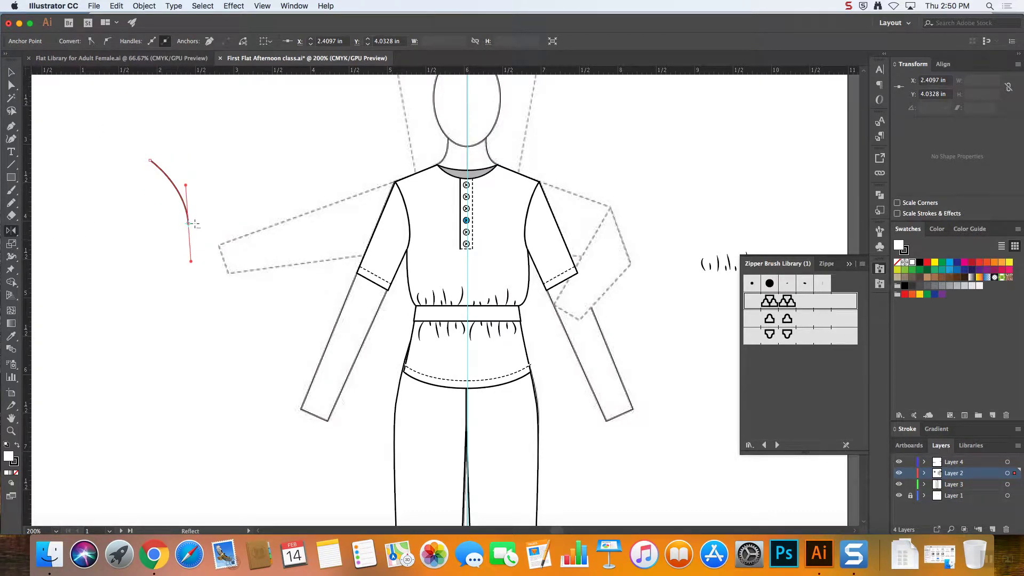
alt+click(188, 224)
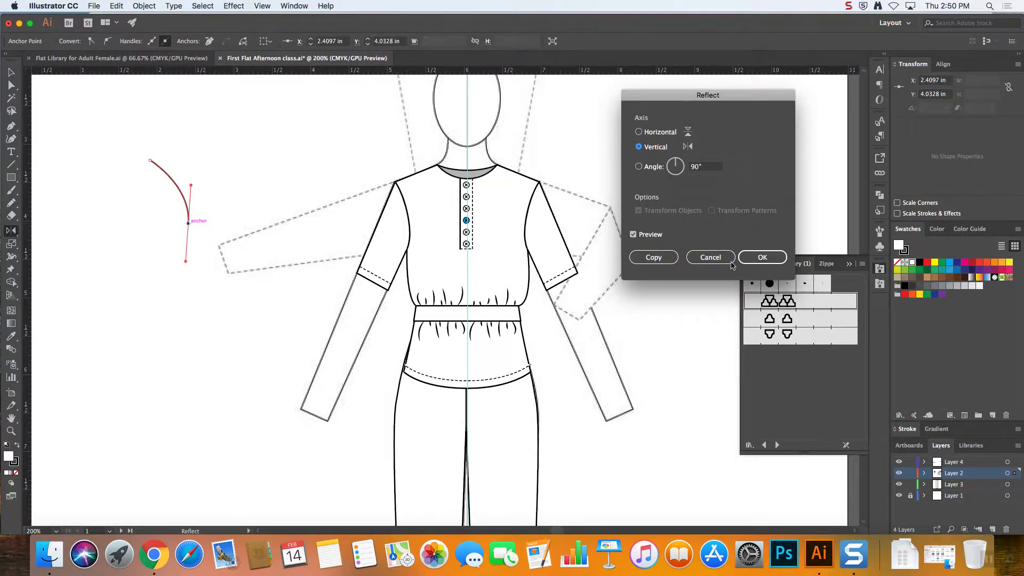
key(Escape)
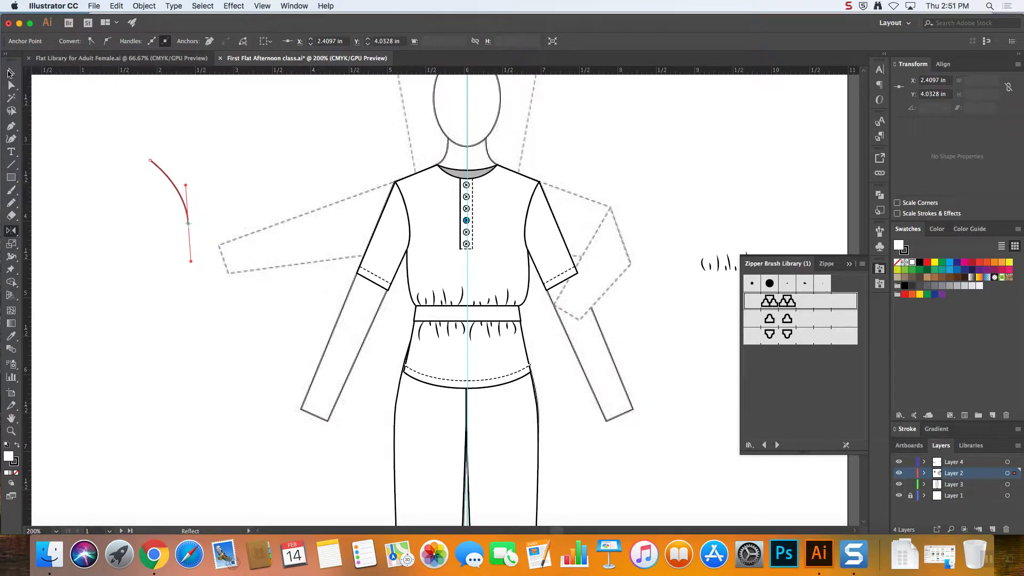
- Select the whole curve and reflect a copy across the vertical axis at its lower endpoint to form a V
click(10, 73)
click(178, 191)
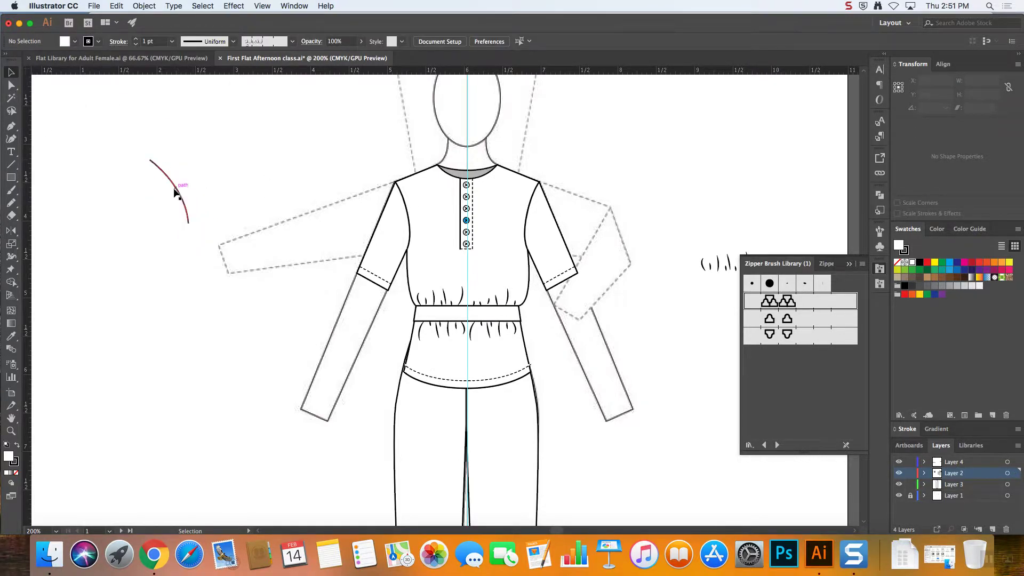
click(11, 232)
alt+click(187, 223)
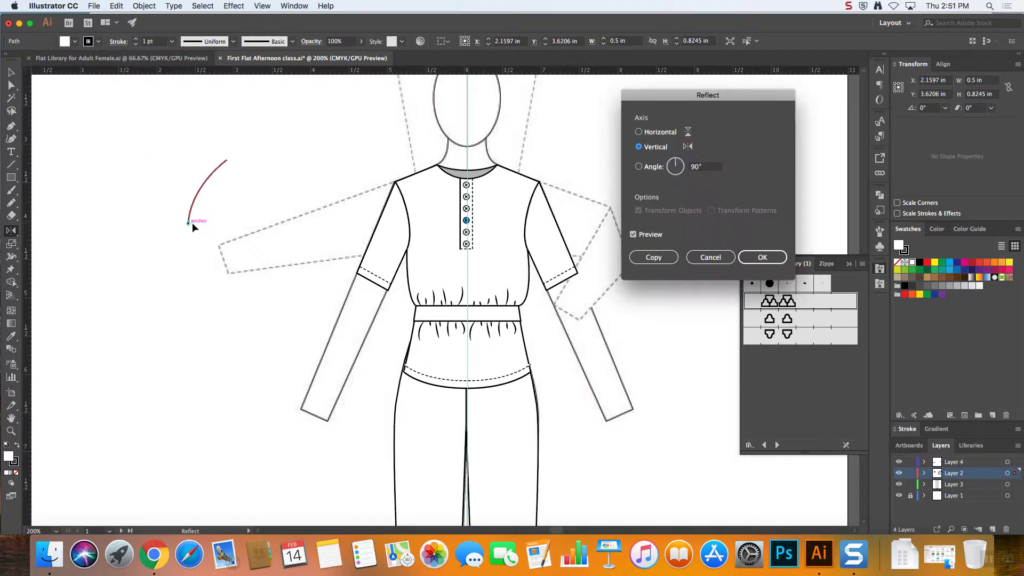
click(653, 257)
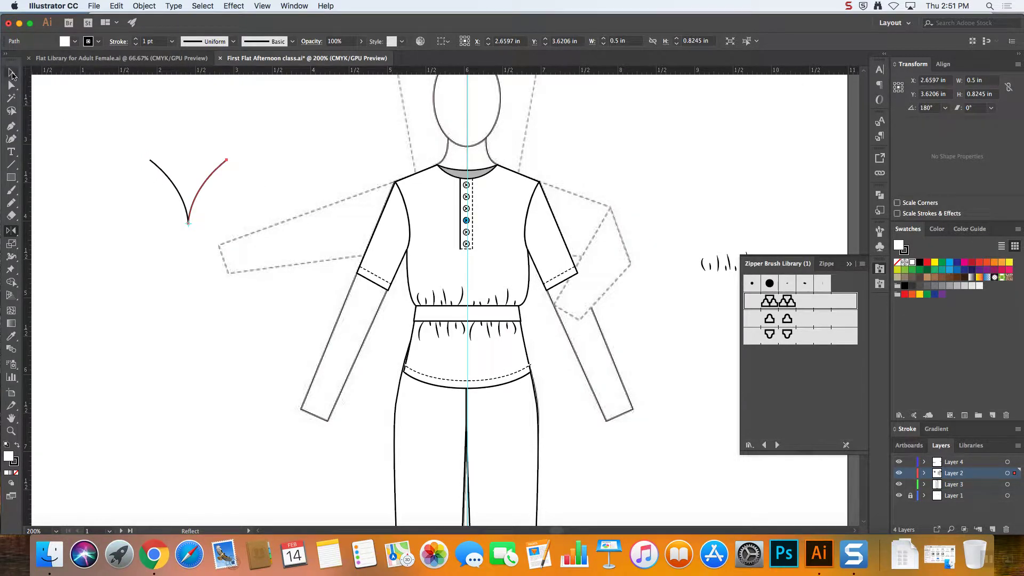
click(11, 72)
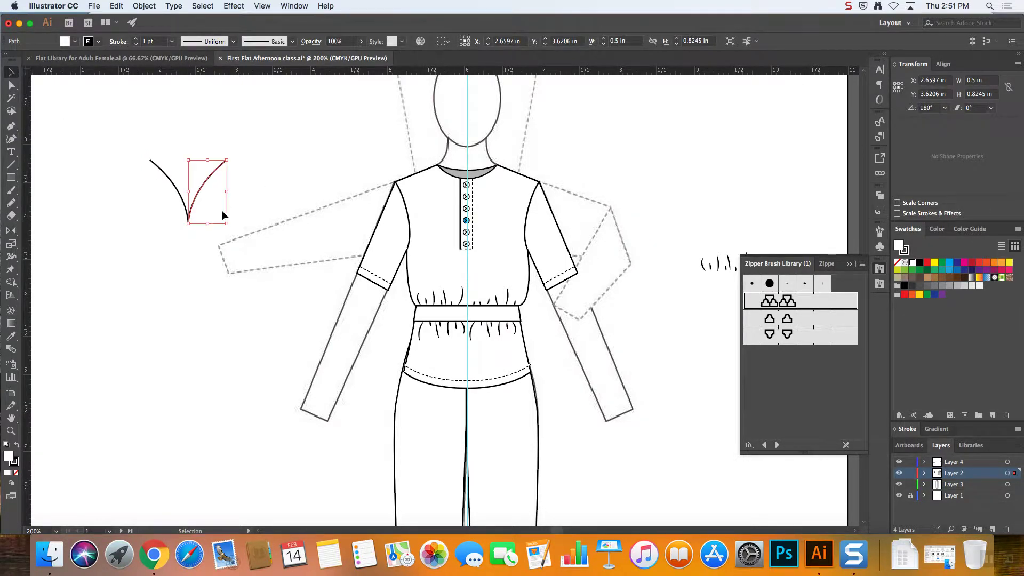
- Draw a straight vertical line about 1.4 in long downward from the point where the two curves meet
click(11, 165)
drag(188, 223, 195, 329)
key(v)
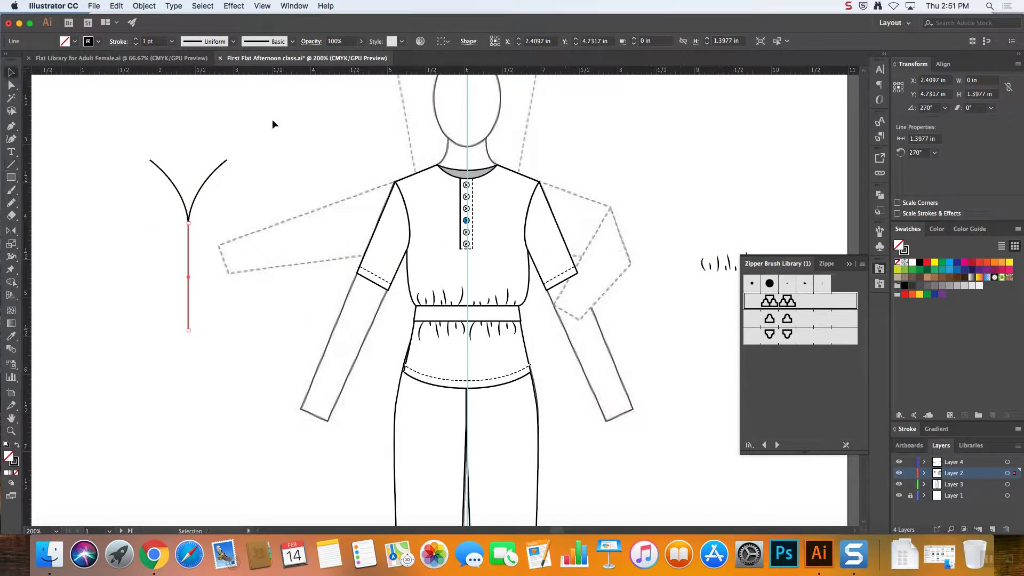
- Apply the one-sided zipper teeth brushes to the V, using one version on the left curve and its mirrored version on the right
click(267, 125)
click(174, 187)
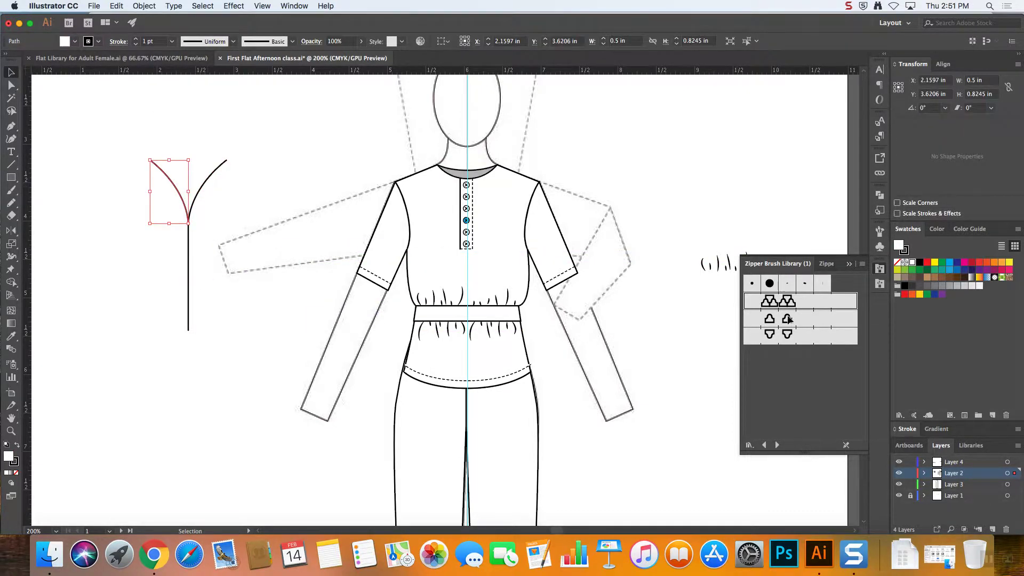
click(789, 318)
click(209, 178)
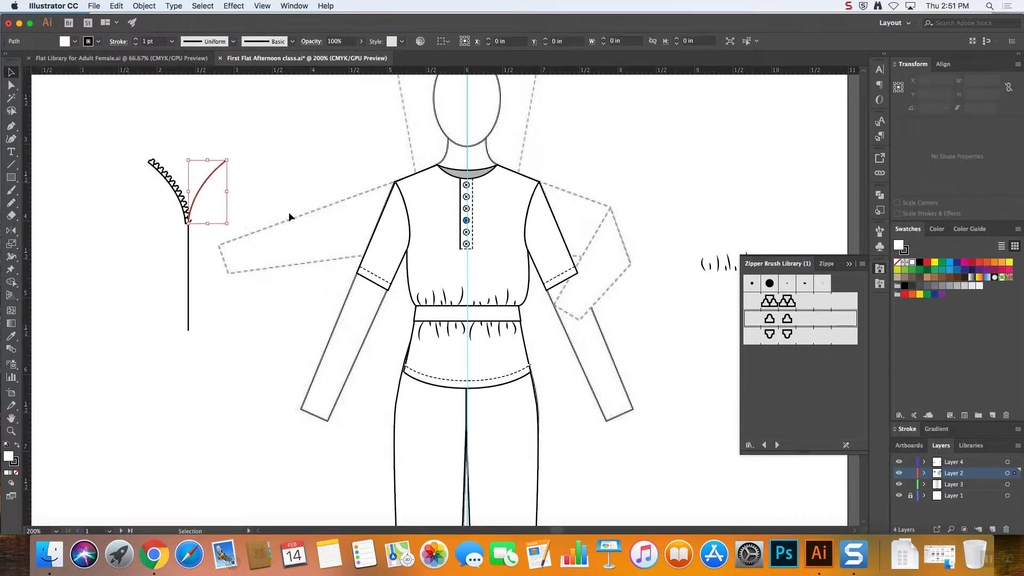
click(789, 334)
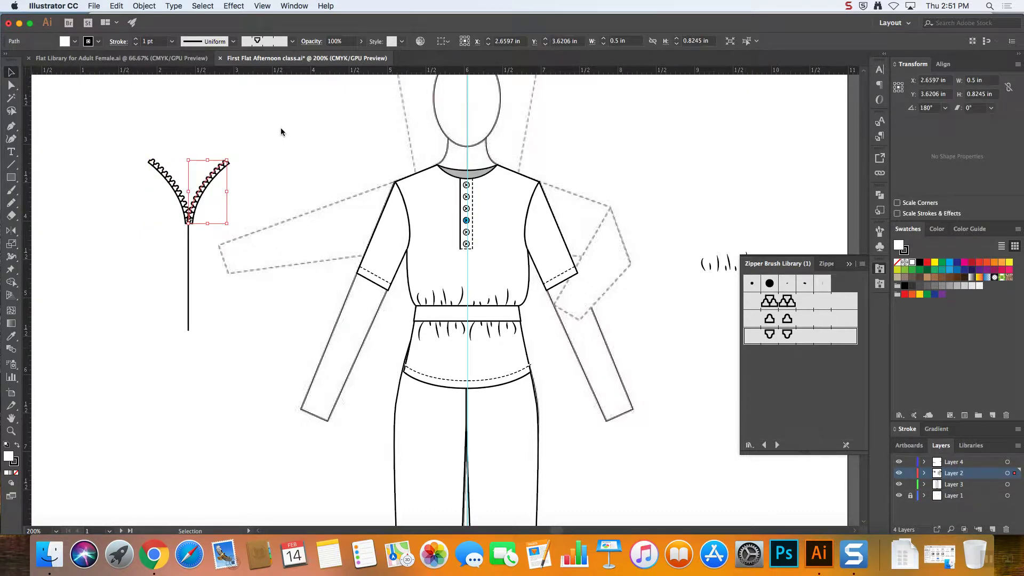
- Apply the full interlocked zipper teeth brush to the vertical line below the V and deselect it
click(188, 277)
click(789, 302)
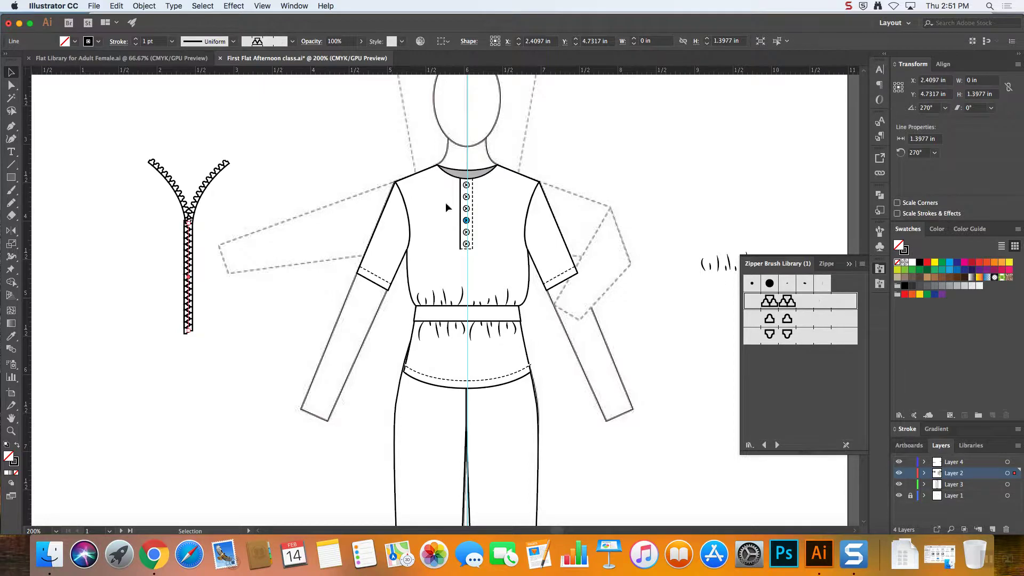
click(371, 191)
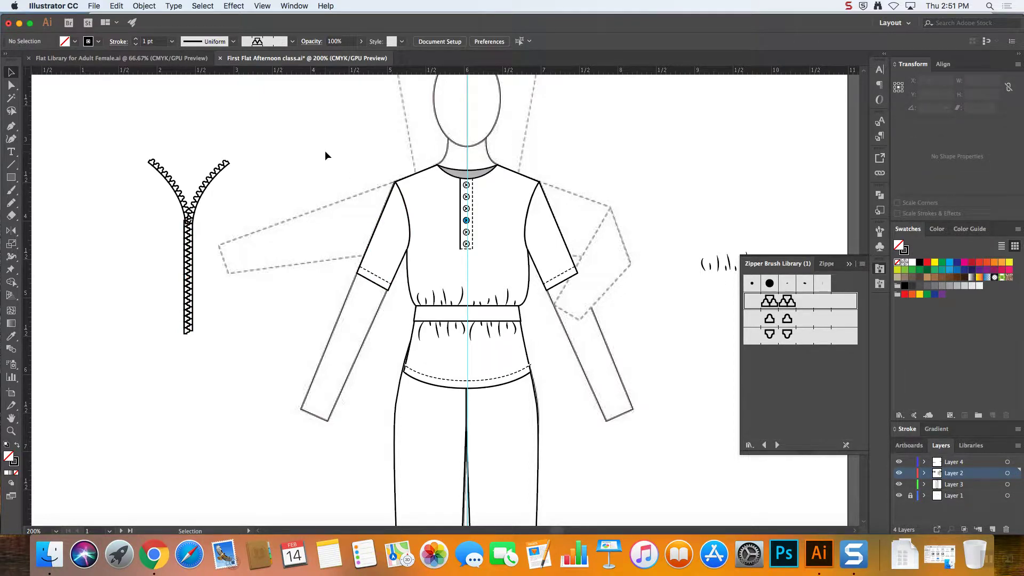
- Move the left curve's lower anchor point slightly left to X 2.39 in, Y 4.03 in, lining it up with the closed zipper
key(super+equal)
key(super+equal)
key(super+equal)
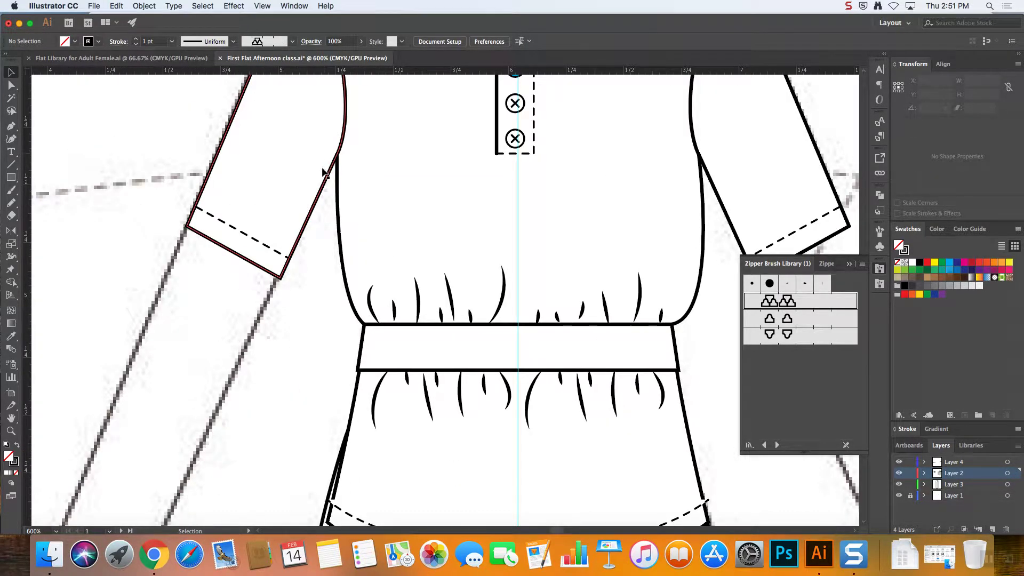
scroll(530, 480, down, 3)
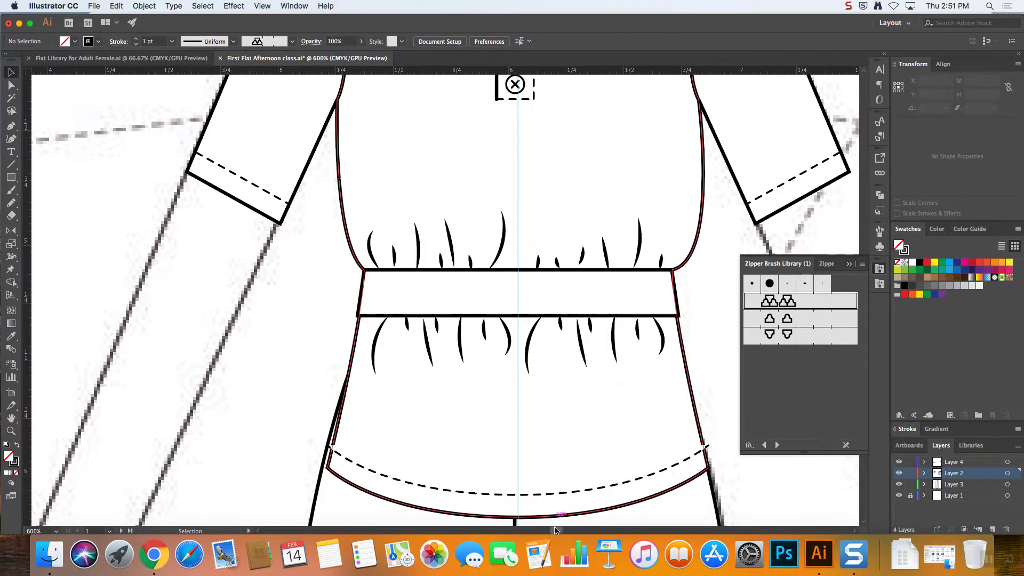
drag(557, 530, 551, 530)
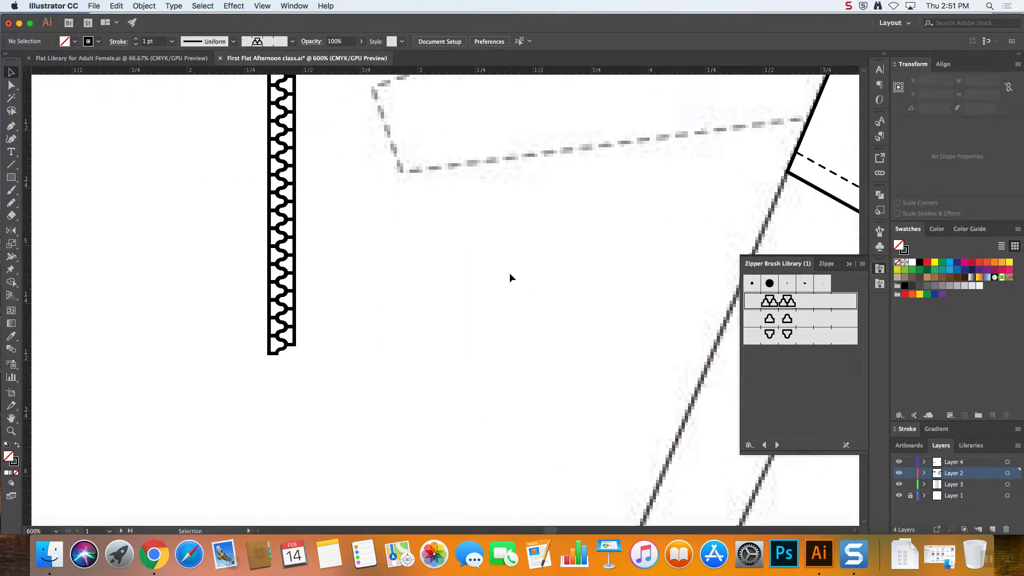
scroll(510, 273, down, 3)
scroll(510, 273, up, 5)
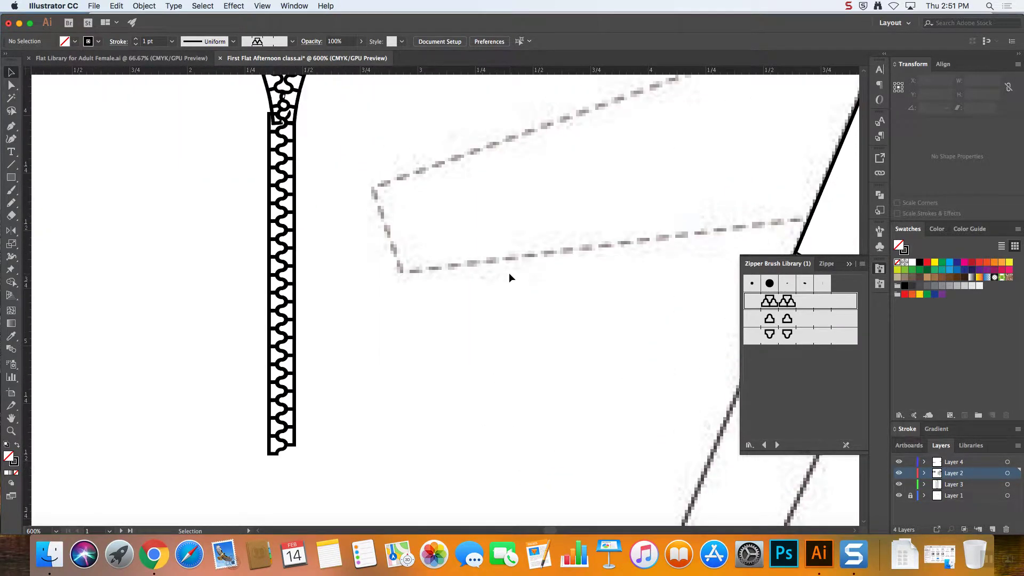
scroll(509, 273, up, 8)
click(11, 85)
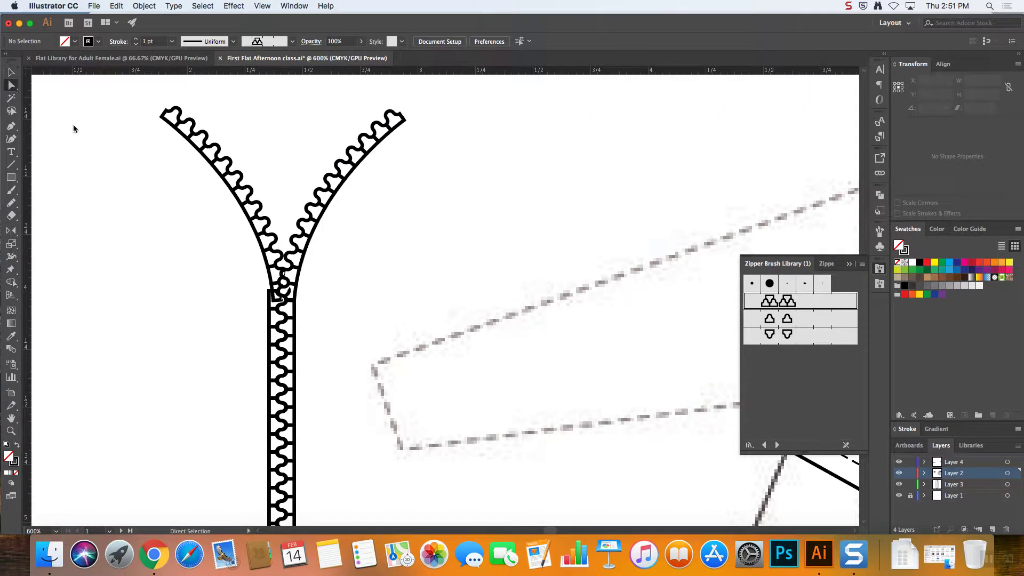
drag(282, 300, 278, 300)
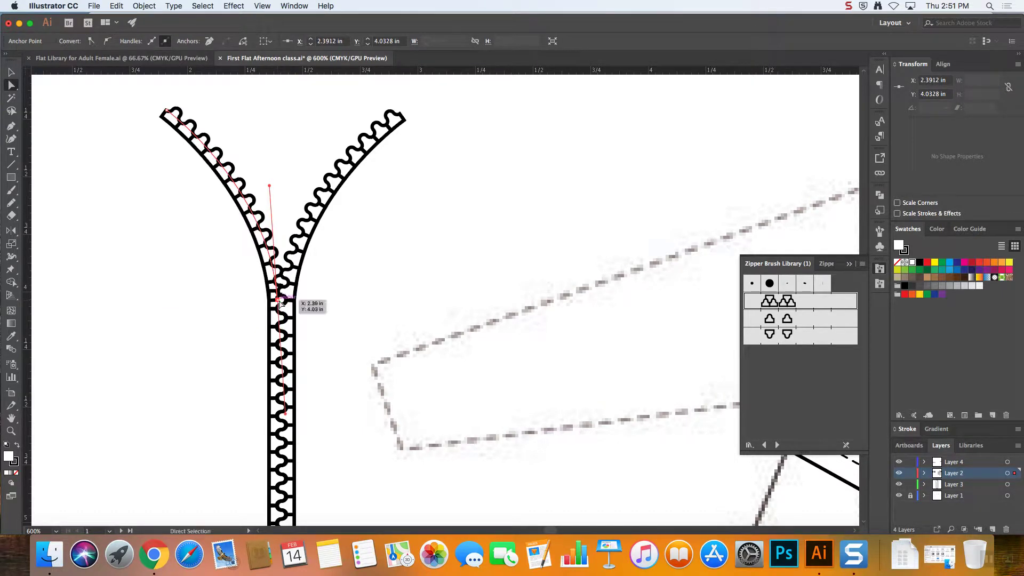
click(339, 286)
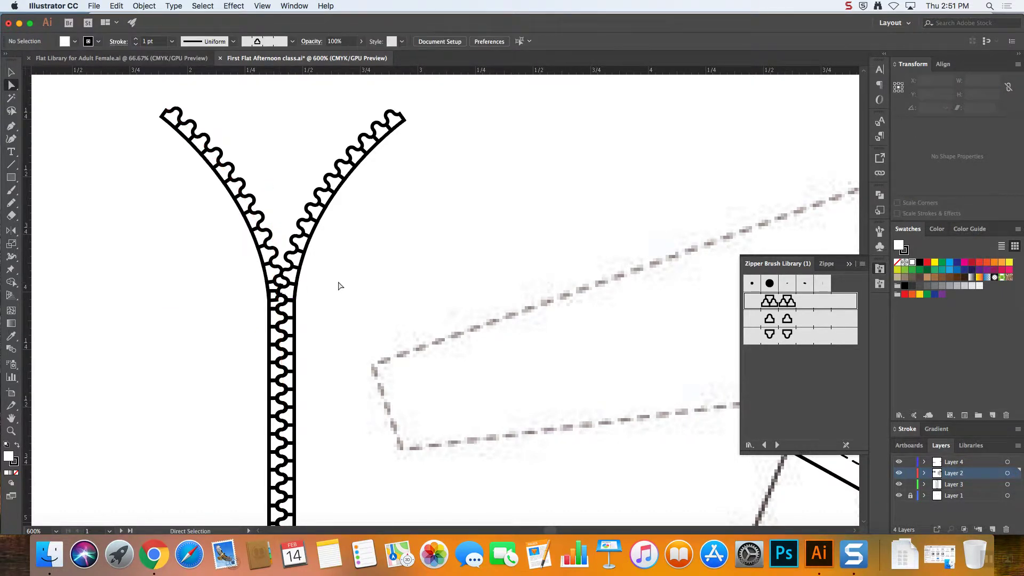
click(300, 282)
- Check the list of available brush libraries, dismiss it, and collapse the zipper brush library
key(super+minus)
key(super+minus)
key(super+minus)
key(super+minus)
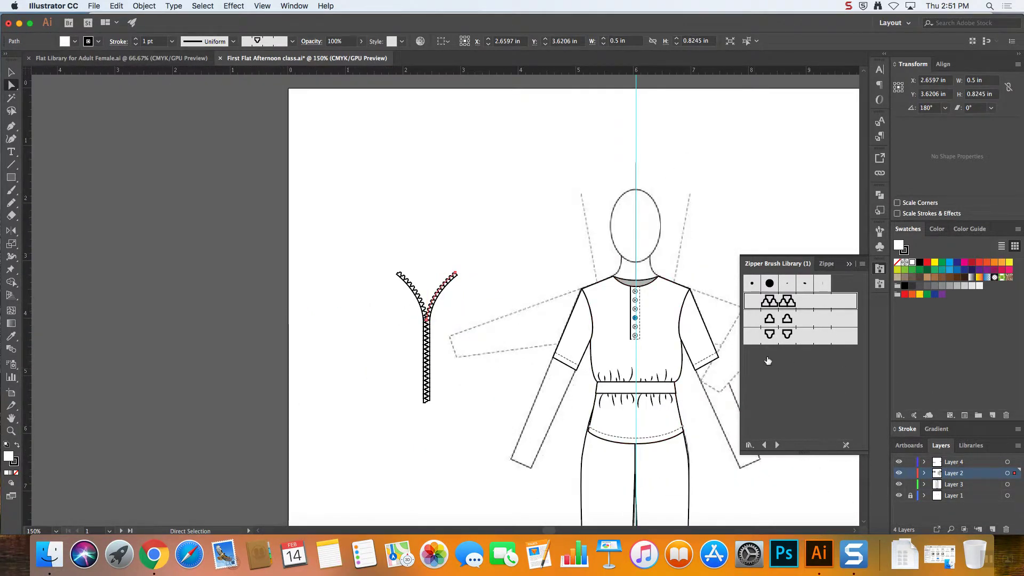
click(750, 445)
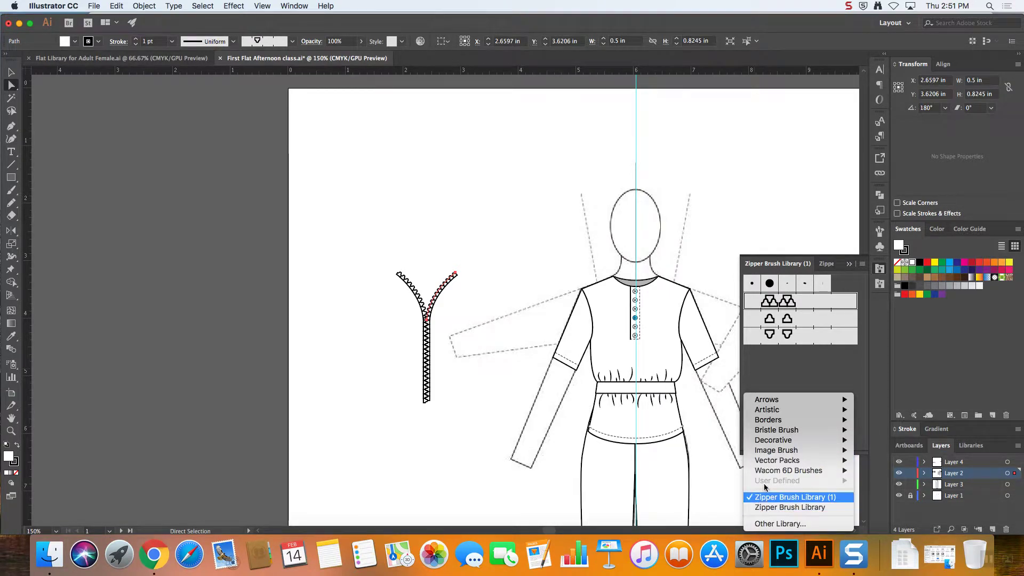
click(852, 267)
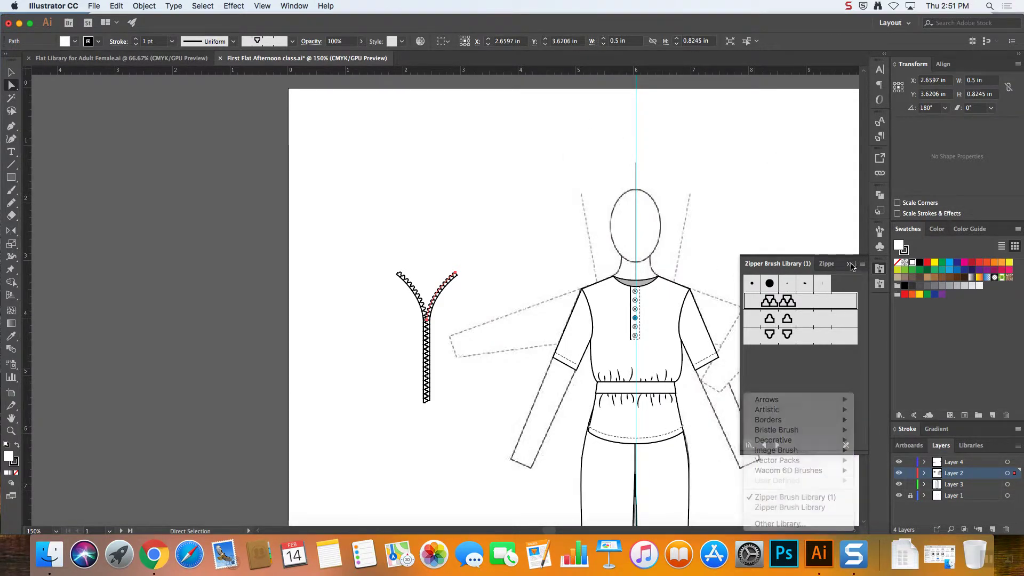
click(849, 264)
scroll(853, 315, down, 5)
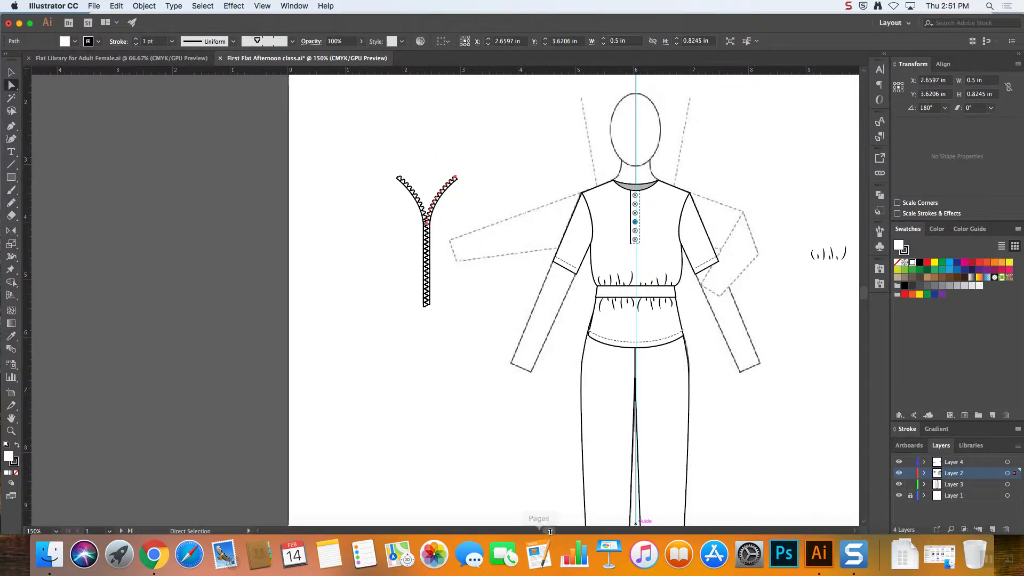
drag(554, 531, 566, 530)
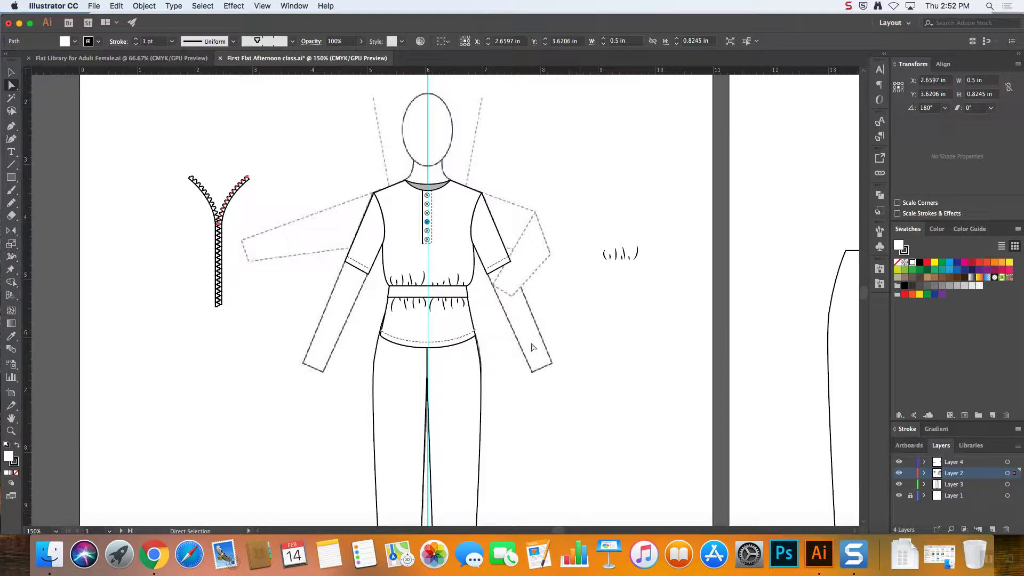
key(super+equal)
key(super+equal)
key(super+equal)
key(super+equal)
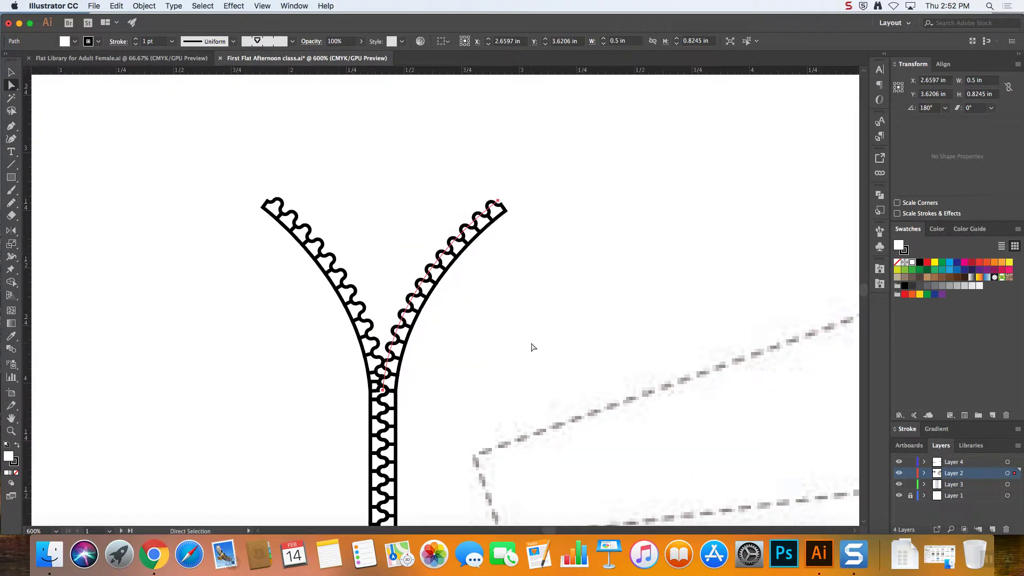
key(super+minus)
click(471, 235)
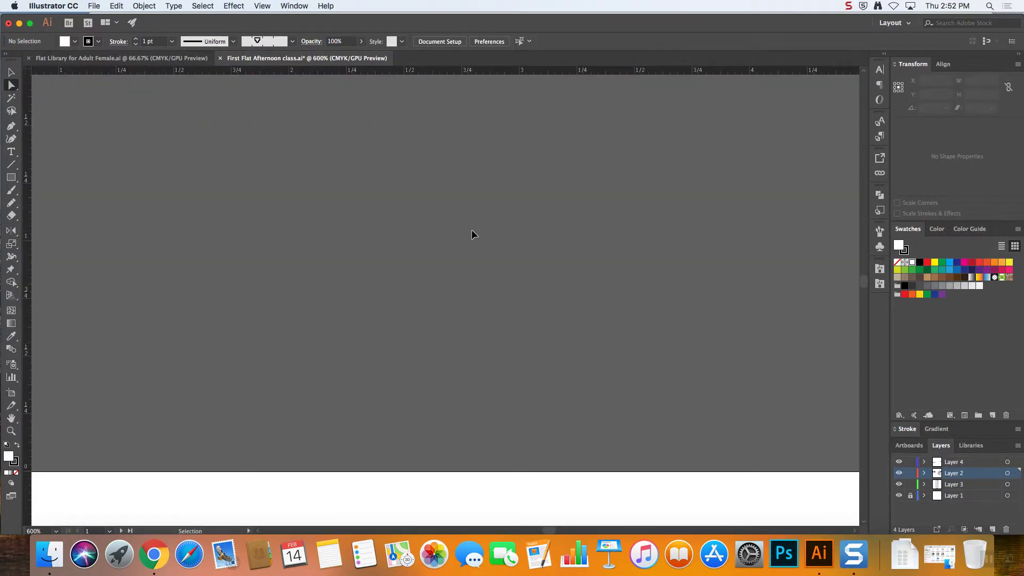
key(super+minus)
key(super+minus)
key(super+minus)
key(super+minus)
key(super+minus)
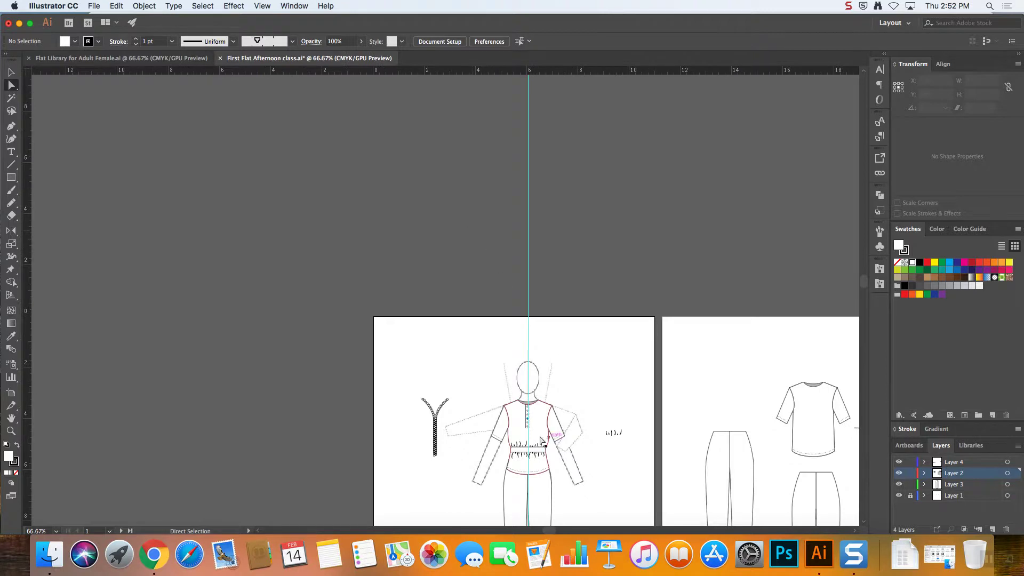
- Delete the dashed hem stitching line on the garment's left-hand sleeve
click(500, 436)
key(super+equal)
key(super+equal)
key(super+equal)
key(super+equal)
key(super+equal)
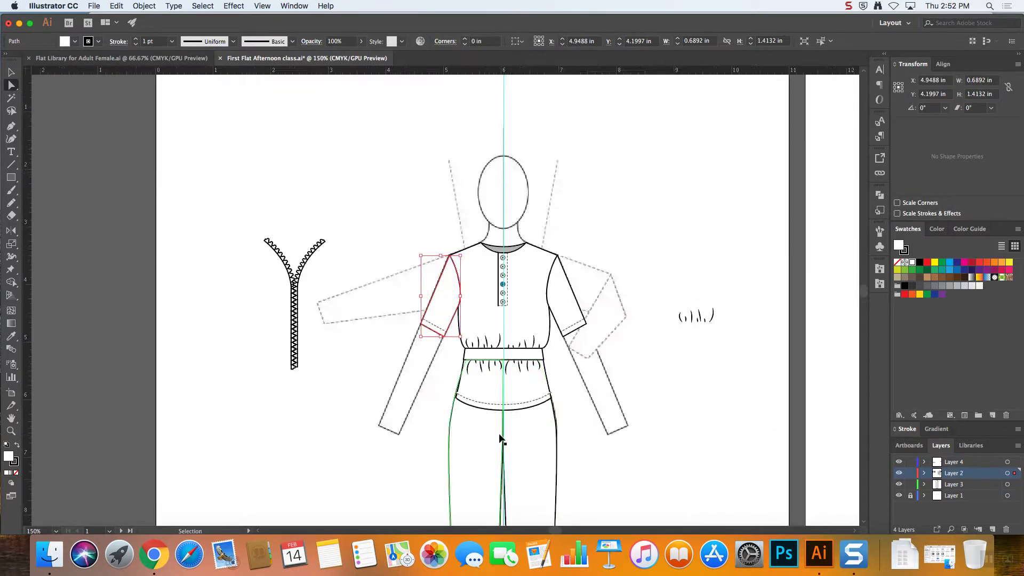
scroll(463, 394, down, 2)
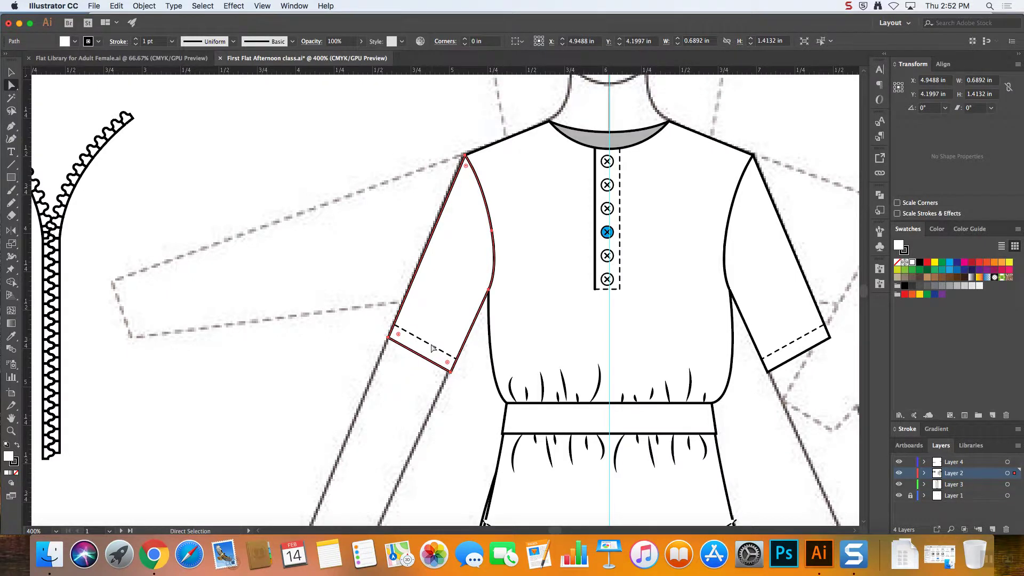
click(432, 347)
key(Delete)
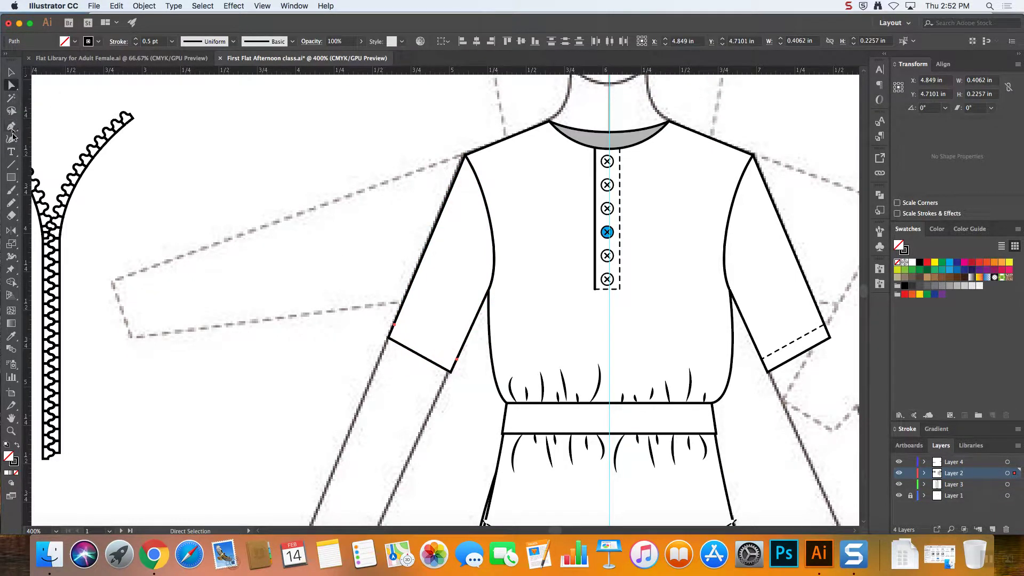
- Draw a straight line about 0.66 in long at 330° across the left-hand sleeve, parallel to the hem and overlapping both edges
click(9, 166)
super+click(380, 309)
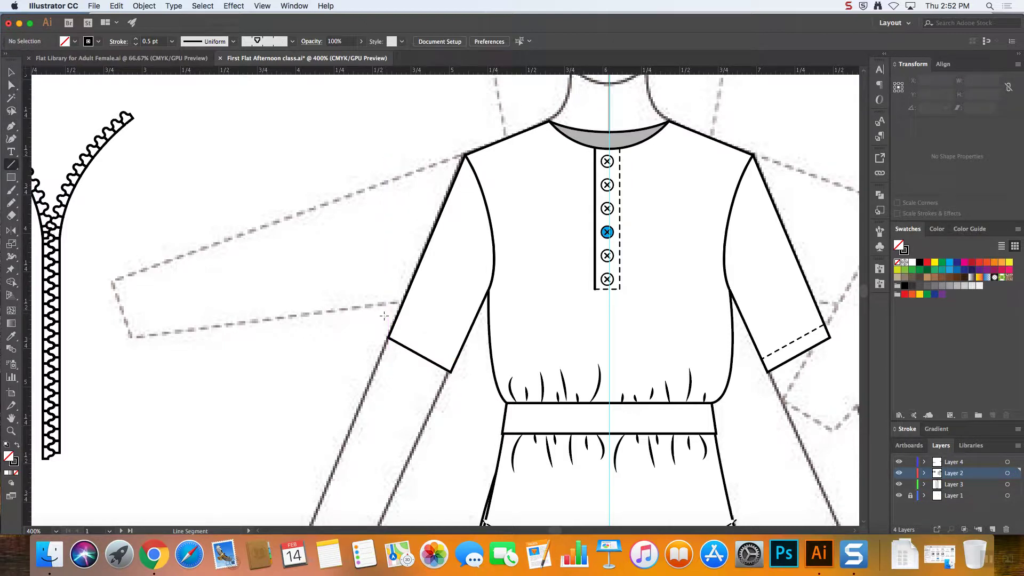
drag(385, 313, 474, 362)
drag(472, 360, 472, 361)
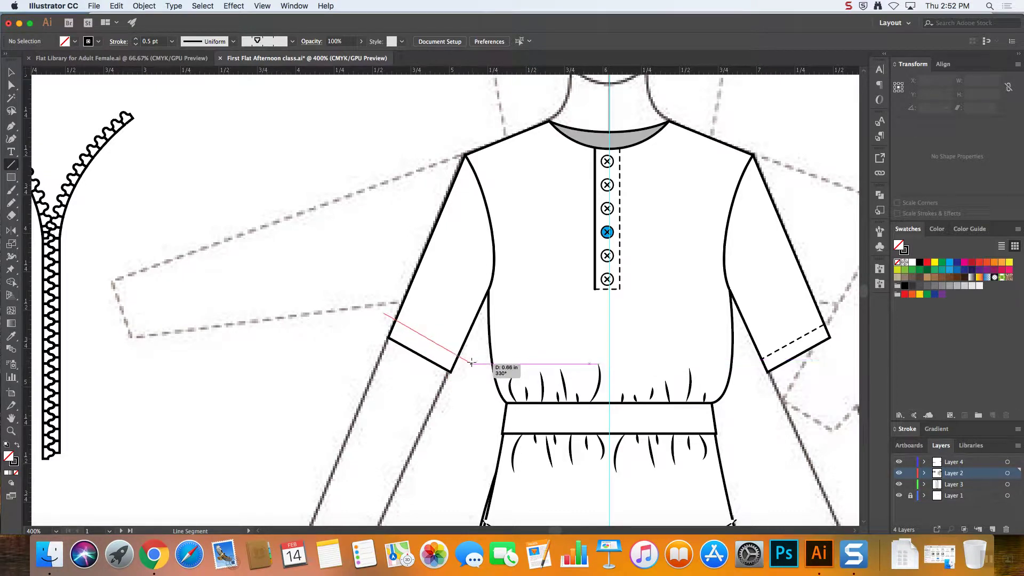
- Select the sleeve together with the crossing line and split them into a cuff and upper sleeve with Pathfinder Divide
click(11, 73)
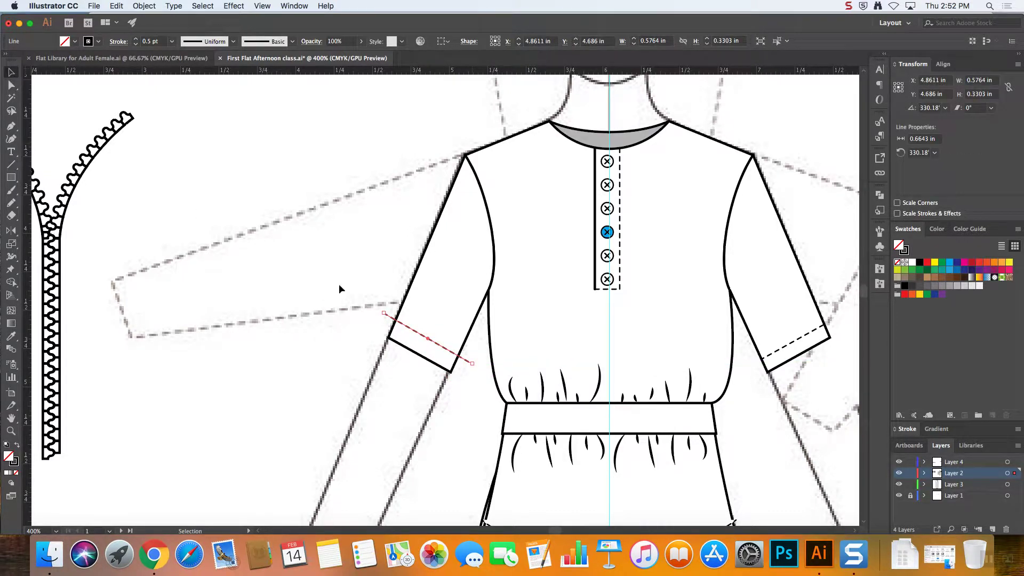
click(437, 358)
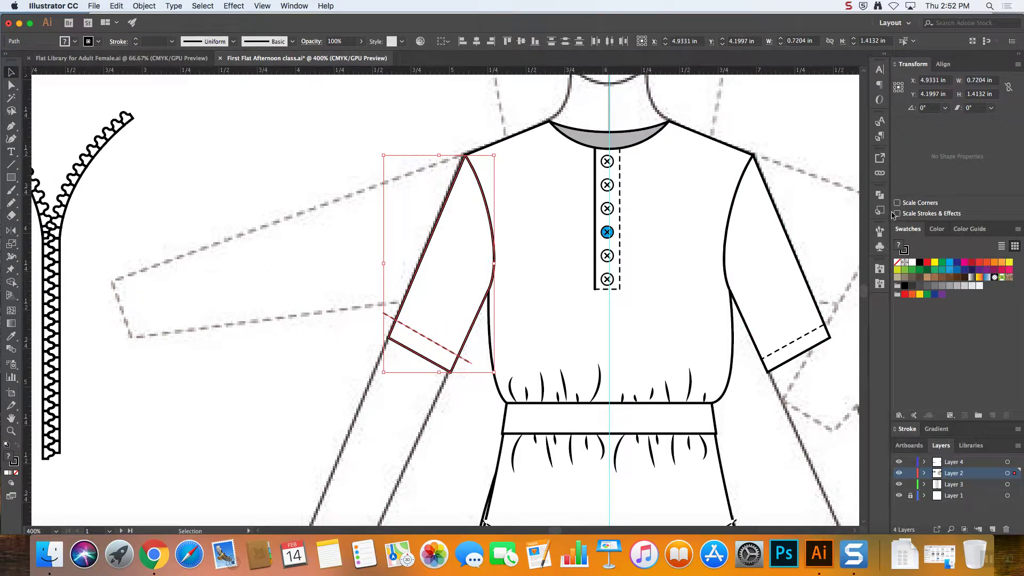
click(879, 196)
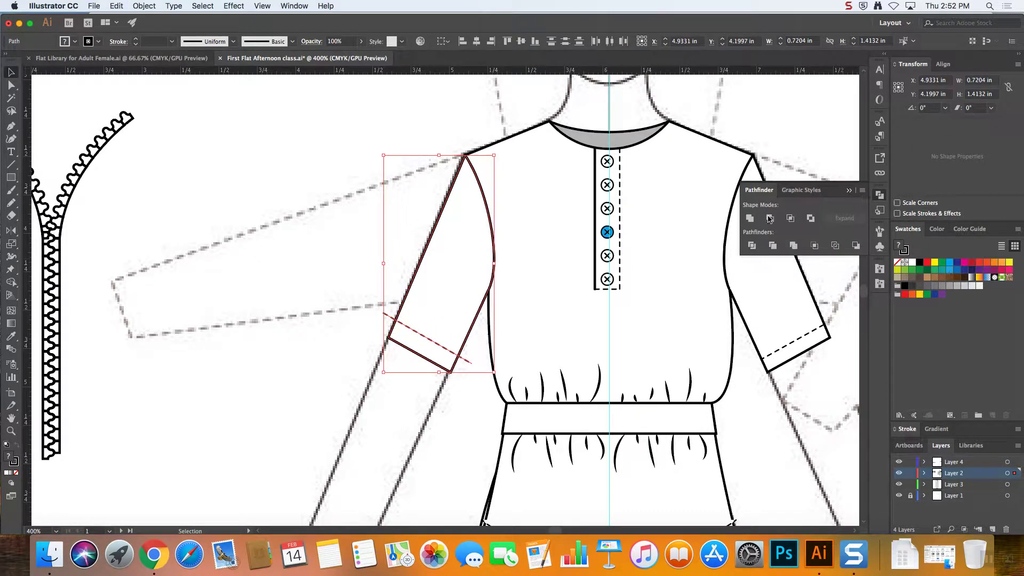
click(752, 248)
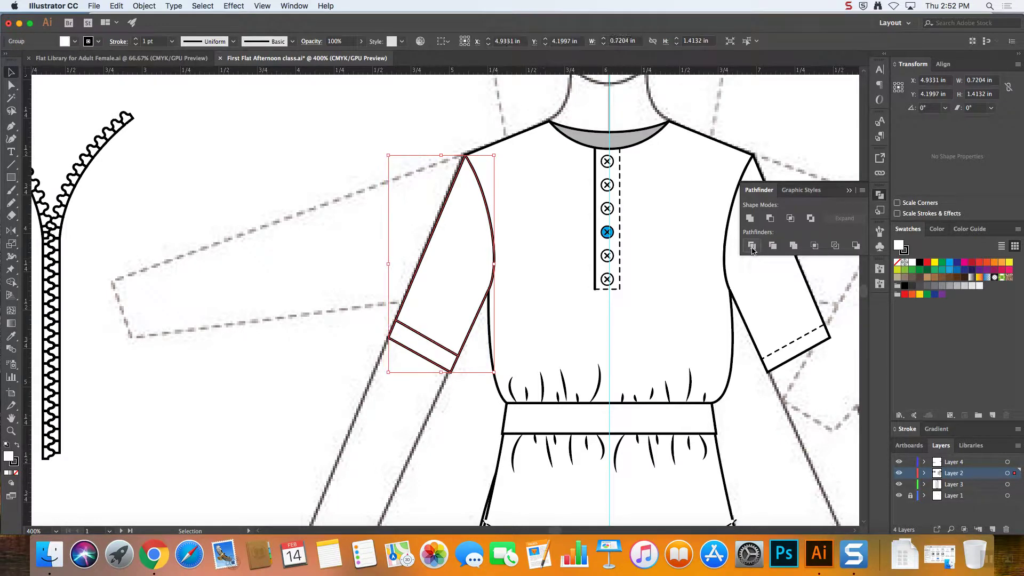
click(309, 350)
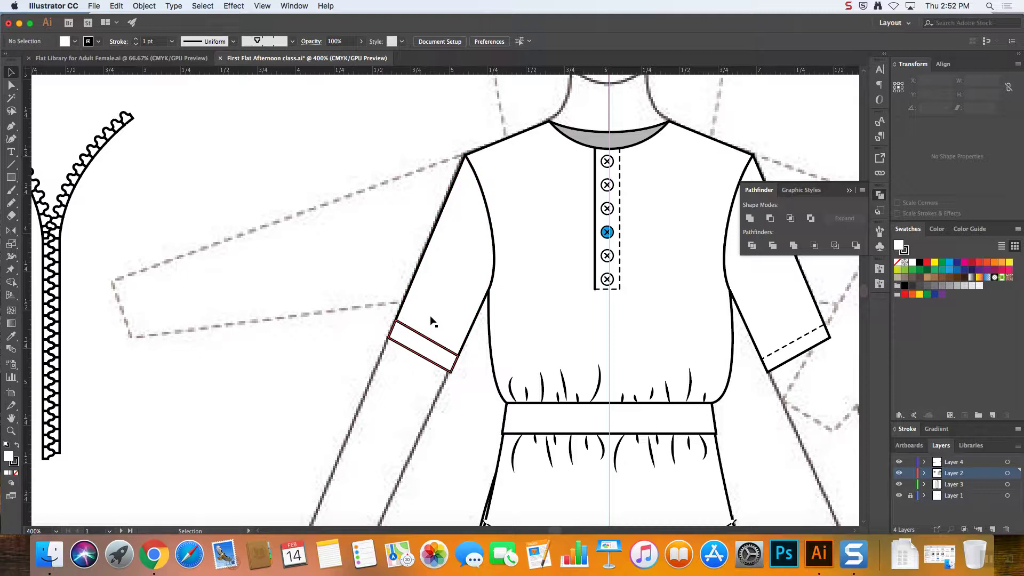
- Ungroup the divided left-hand sleeve so that the cuff and upper sleeve are separate shapes
right_click(430, 324)
click(418, 297)
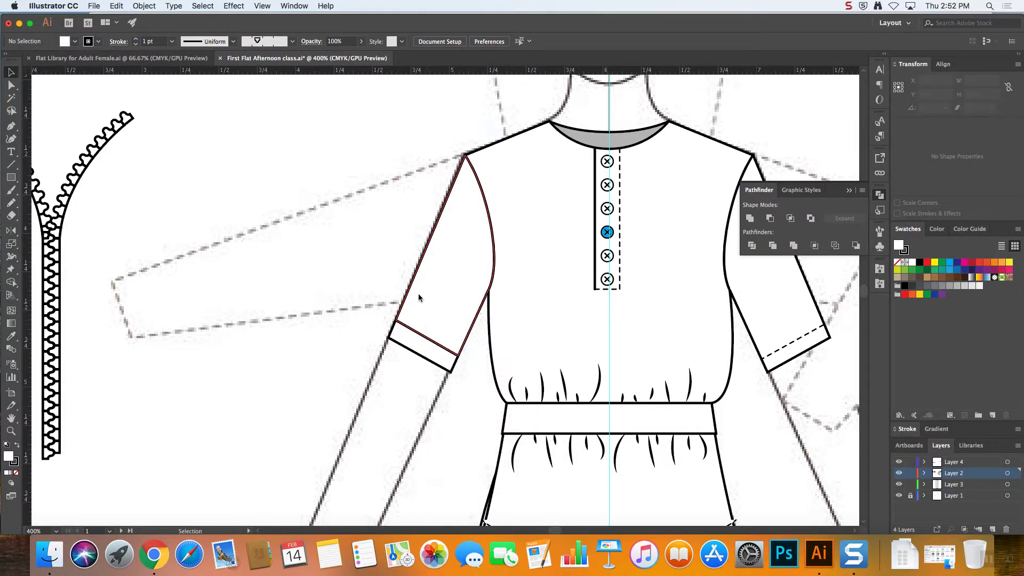
click(417, 301)
right_click(415, 308)
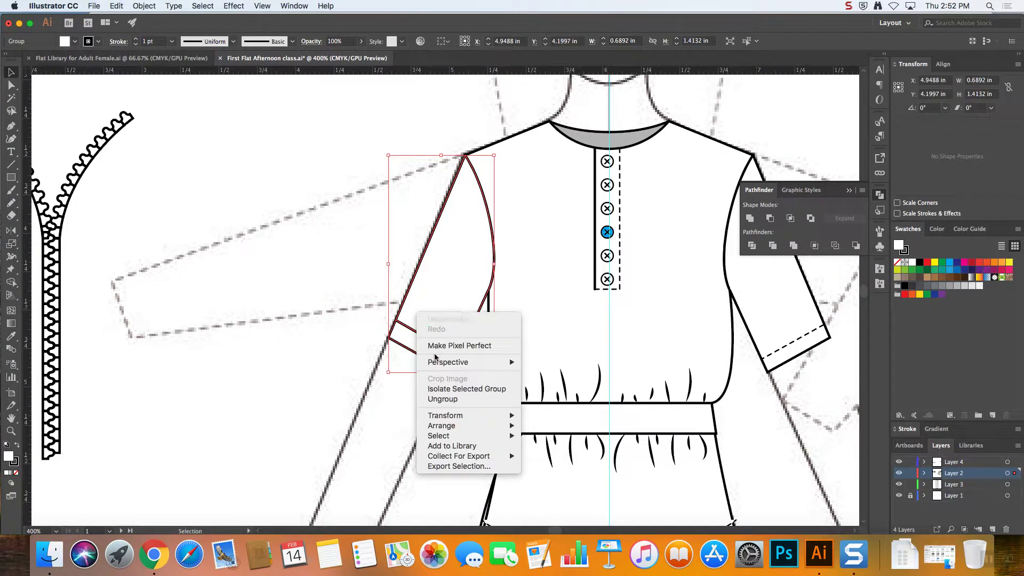
click(442, 399)
- Add an anchor point just above the cuff on each side edge of the left-hand upper sleeve
click(419, 300)
click(411, 293)
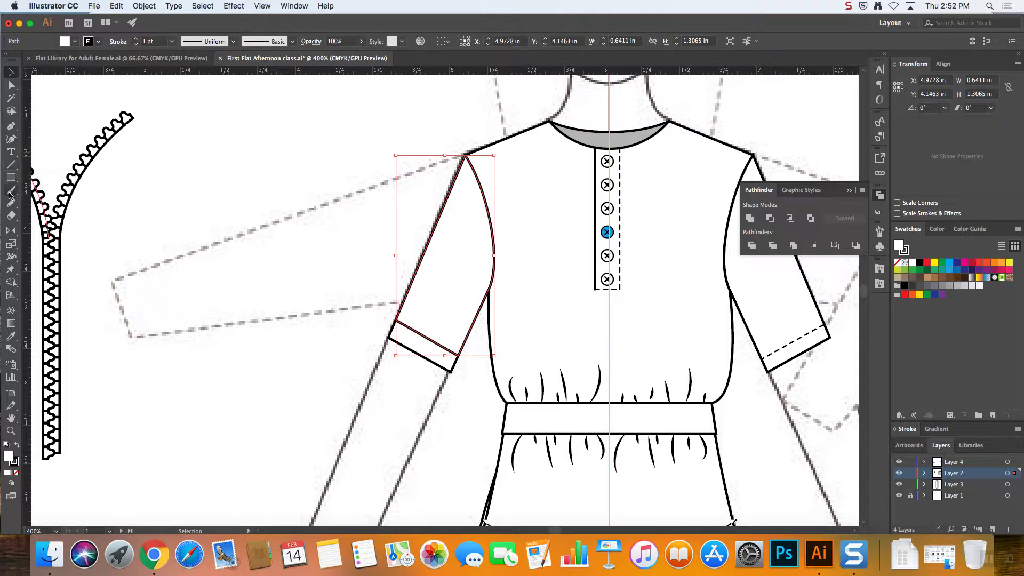
click(11, 126)
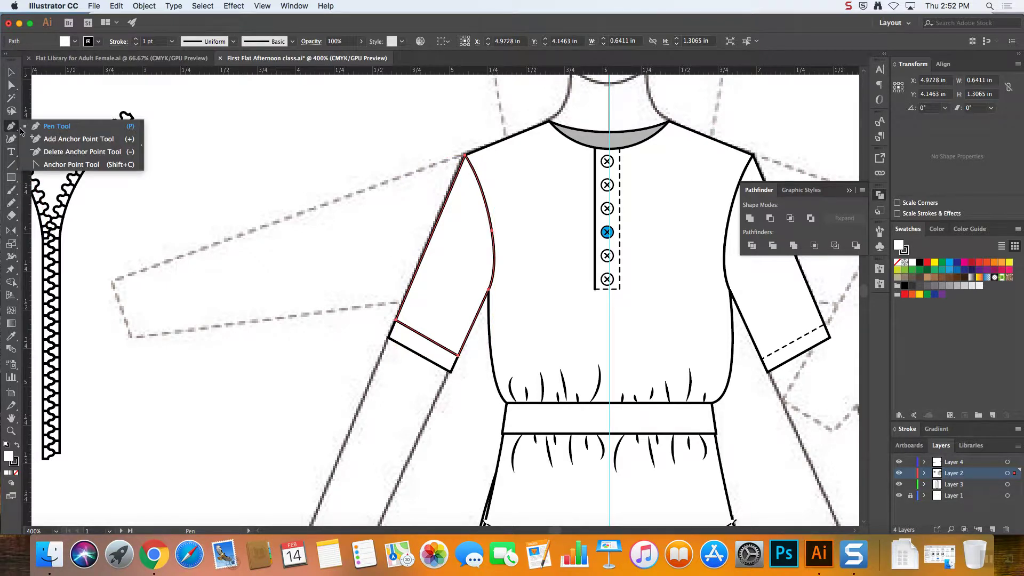
click(60, 140)
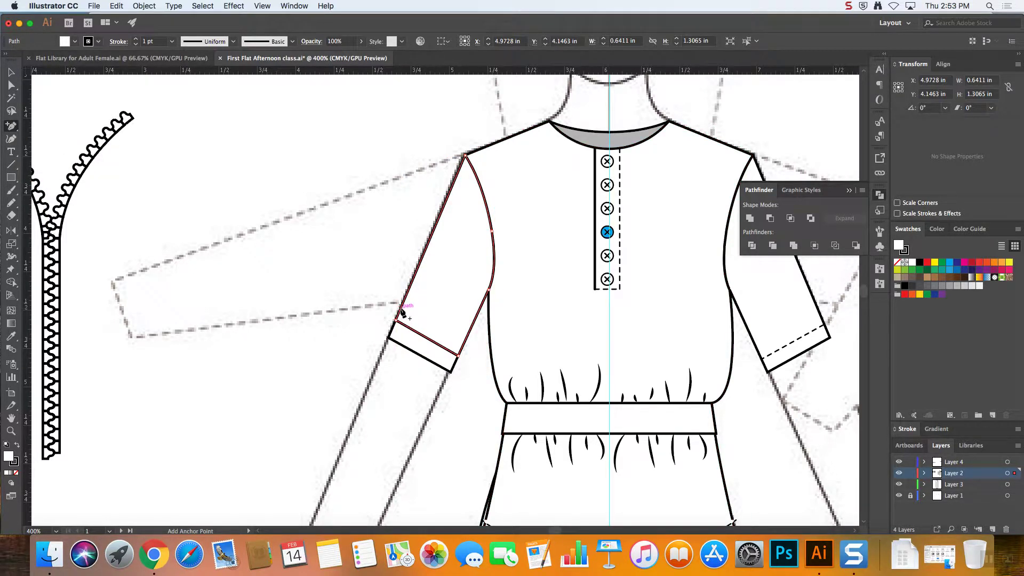
click(401, 309)
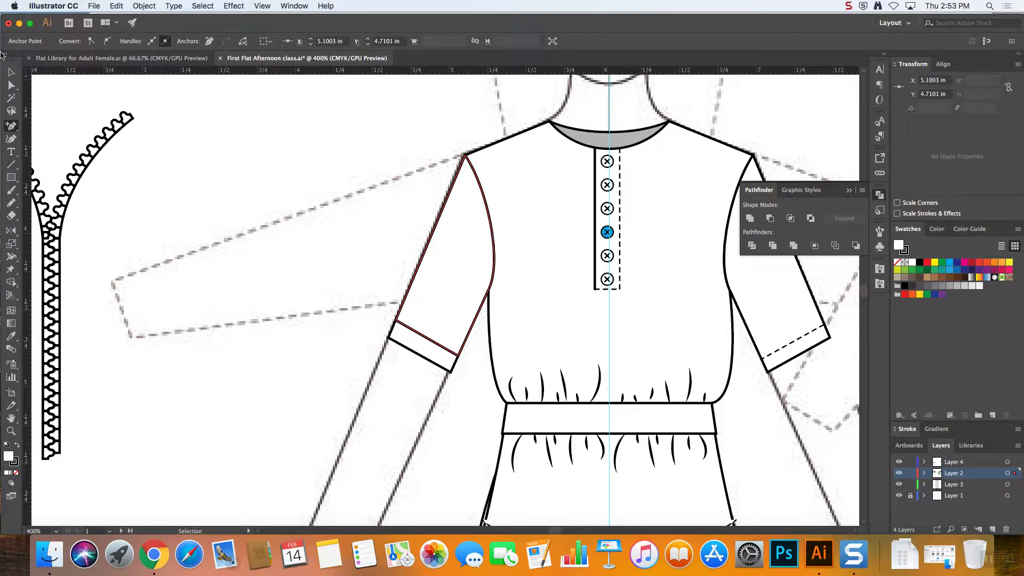
- Move the two new anchor points outward so the upper sleeve puffs out above the cuff
click(11, 85)
drag(464, 345, 468, 346)
drag(401, 312, 395, 304)
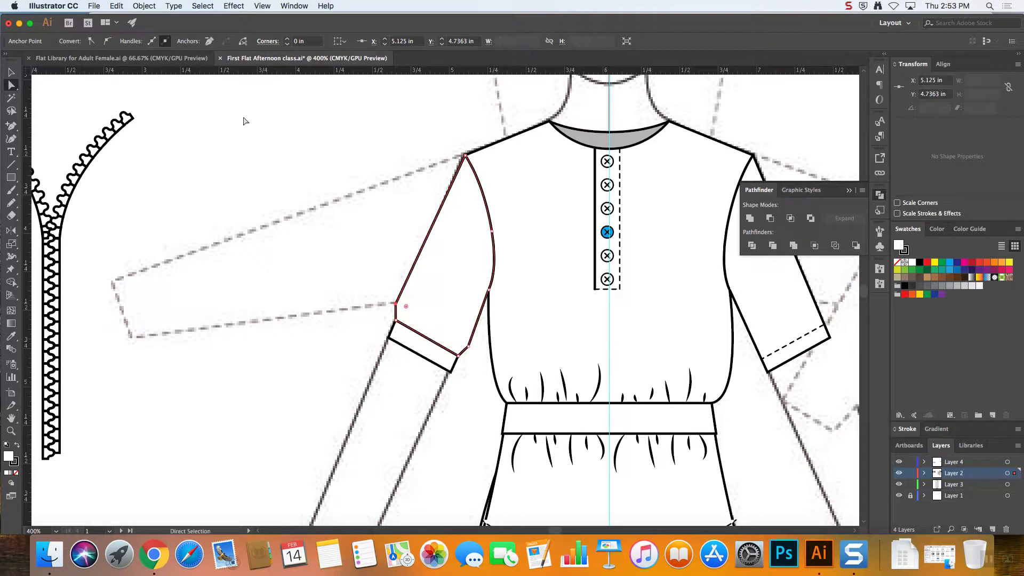
- Convert both outward-moved anchor points above the cuff to smooth points, rounding the sleeve edges
click(108, 41)
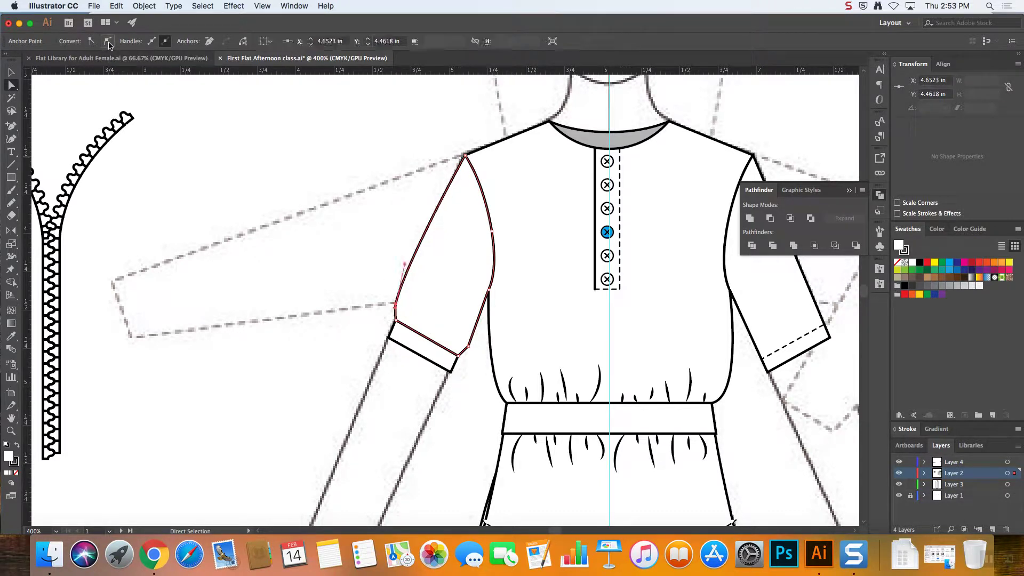
click(468, 347)
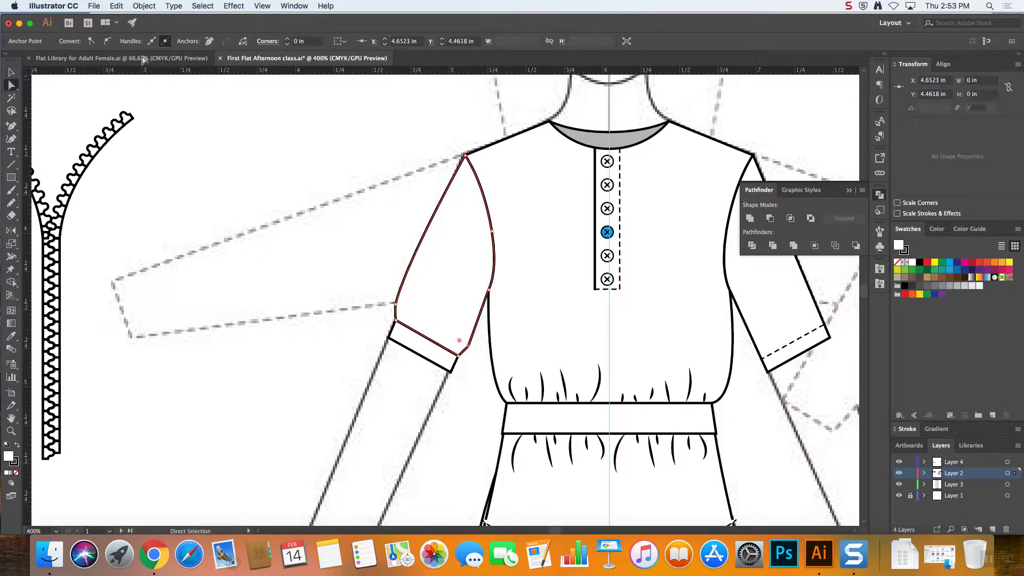
click(328, 417)
click(469, 349)
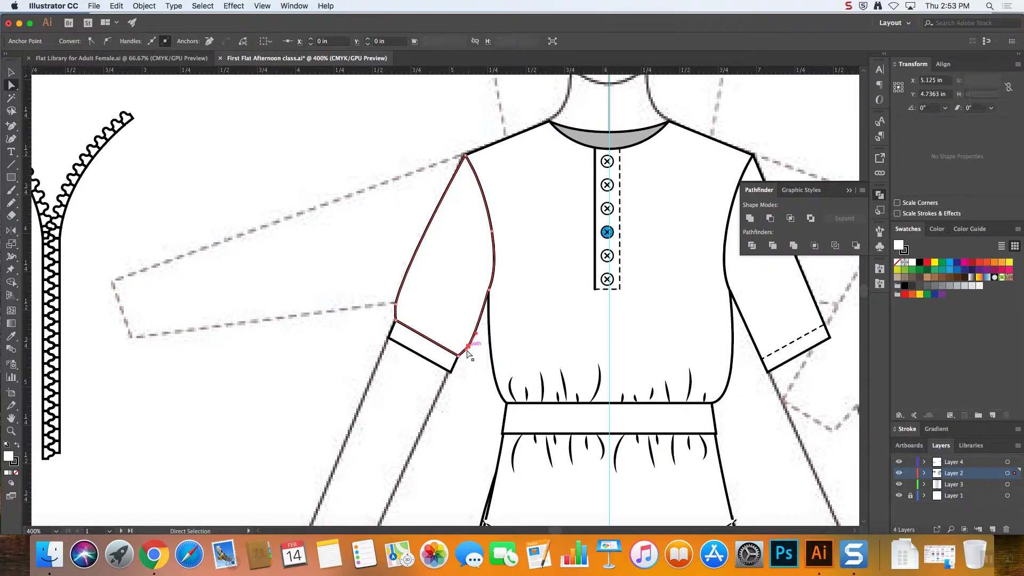
click(464, 370)
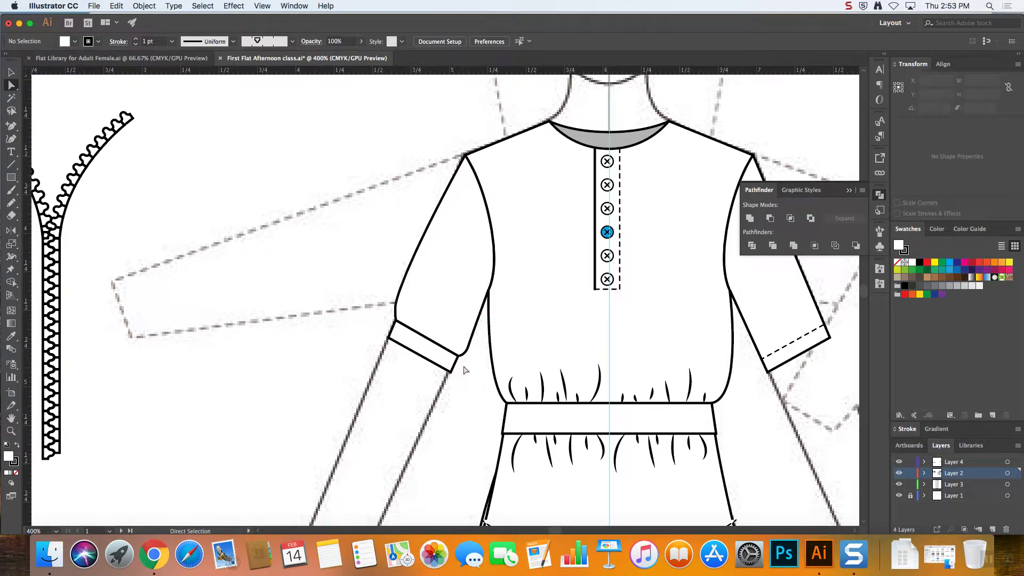
- Draw a vertical line about 0.25 in long in the empty area beside the left-hand cuff
key(super+equal)
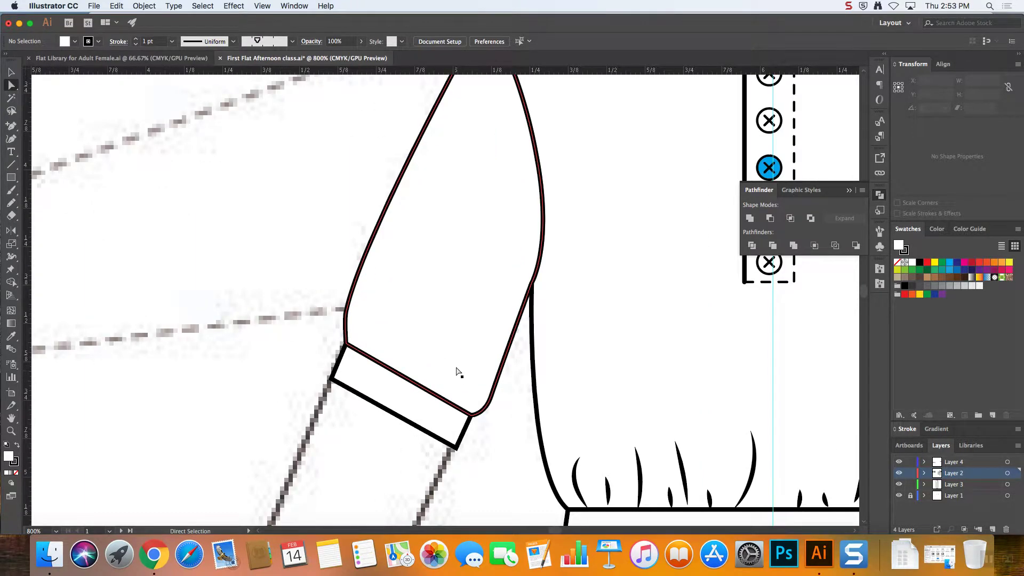
scroll(457, 372, down, 5)
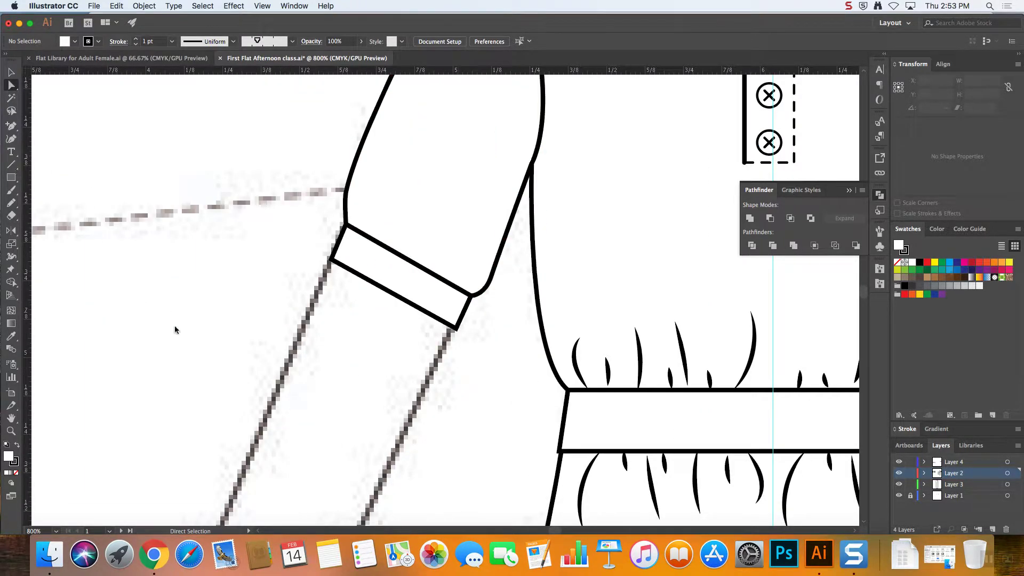
key(backslash)
drag(186, 291, 186, 366)
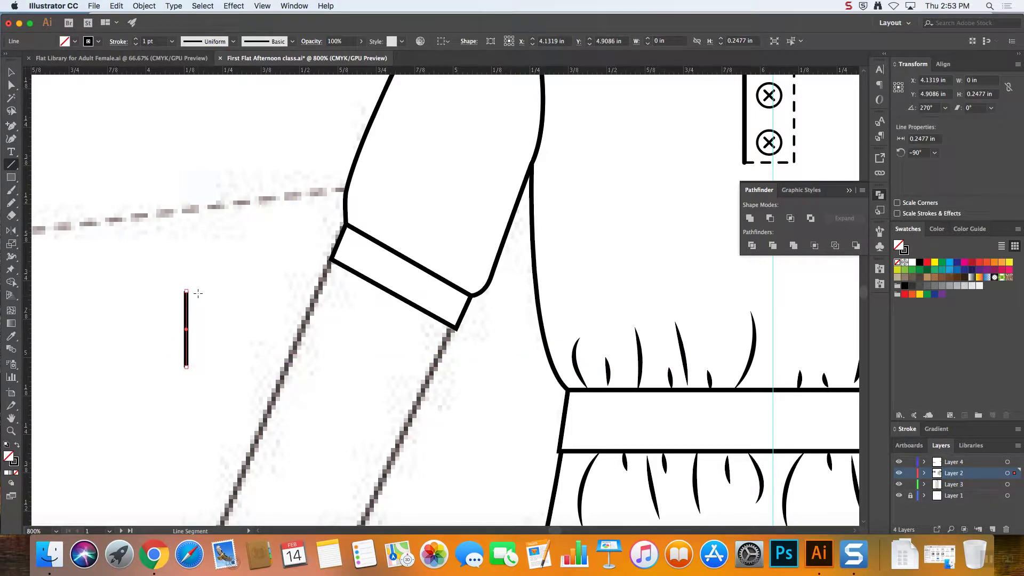
key(v)
click(203, 322)
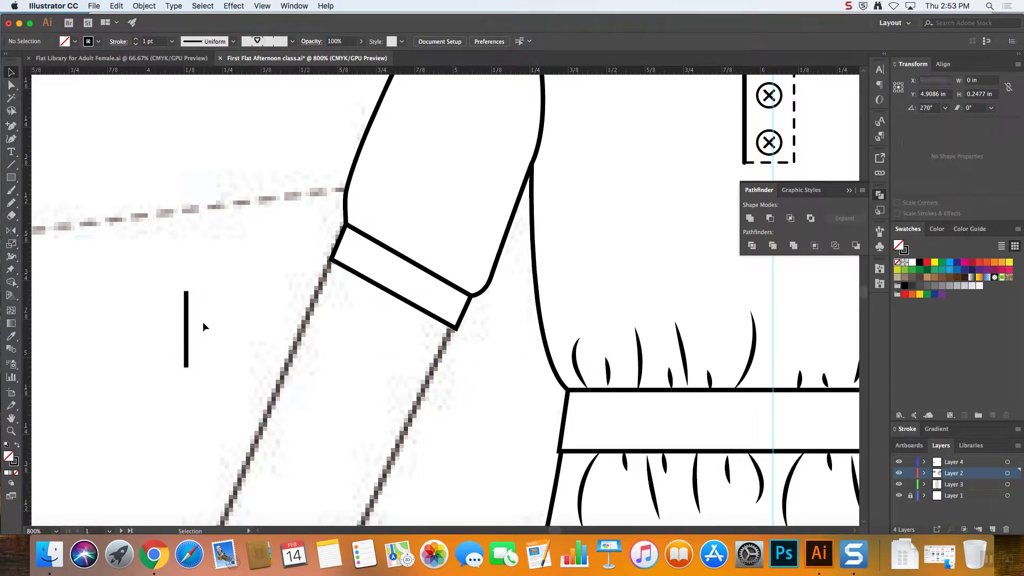
- Copy the short vertical line, paste it in front and shift the copy about 0.03 in to the right
click(186, 323)
click(115, 6)
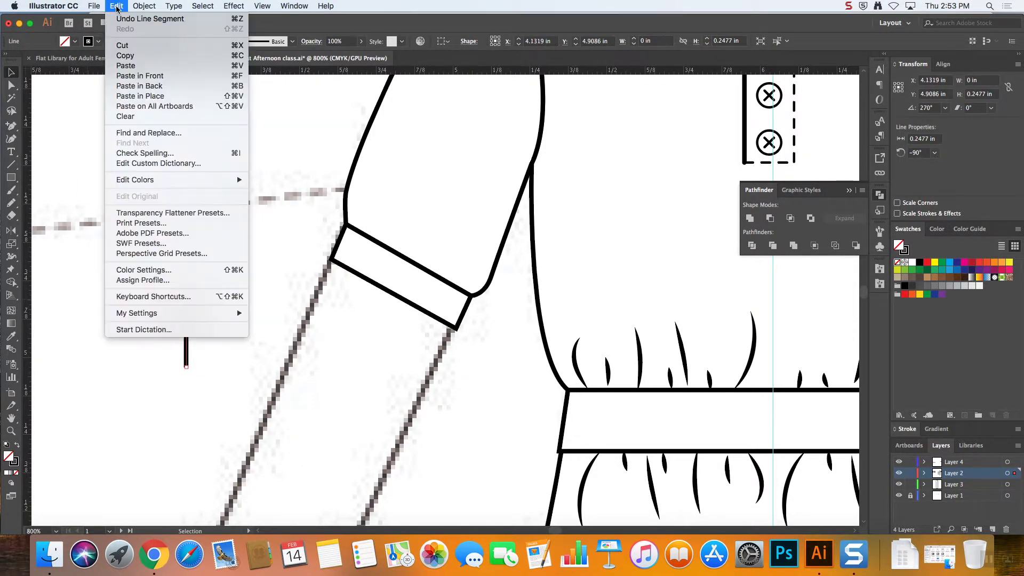
click(147, 76)
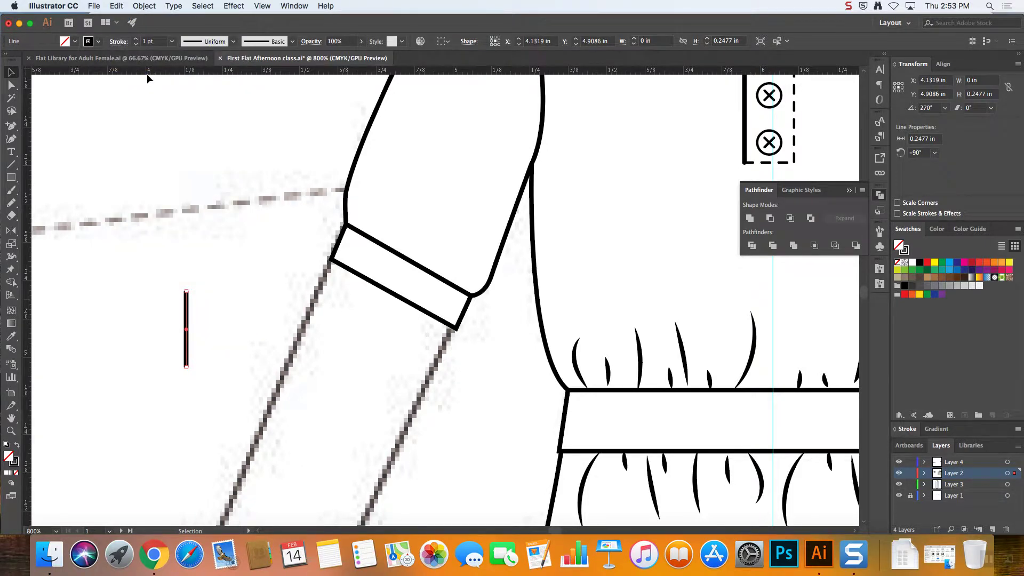
key(Right)
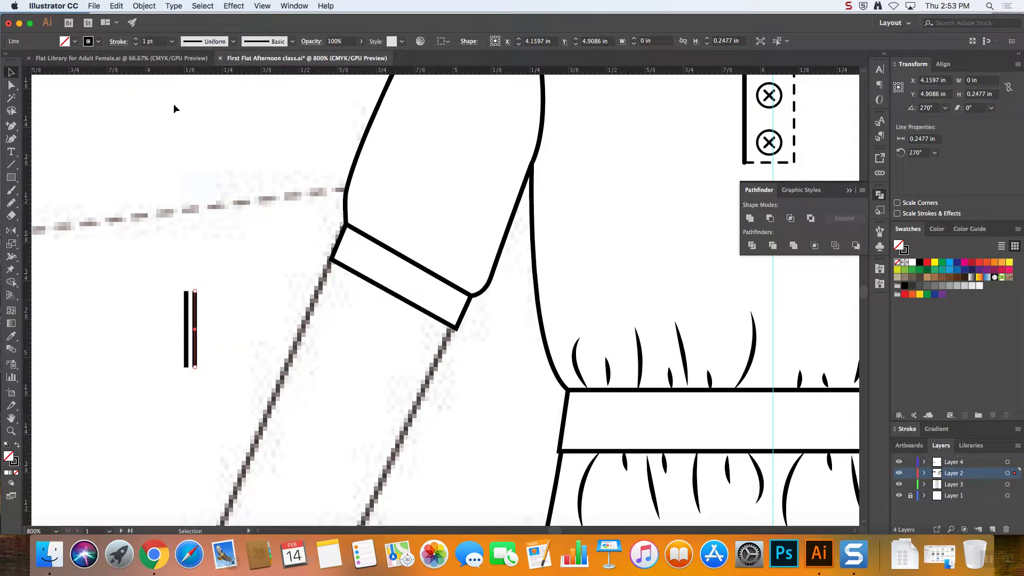
- Create a pattern brush from the two parallel vertical lines with a spacing of 0.5%
scroll(180, 274, right, 2)
drag(172, 273, 203, 386)
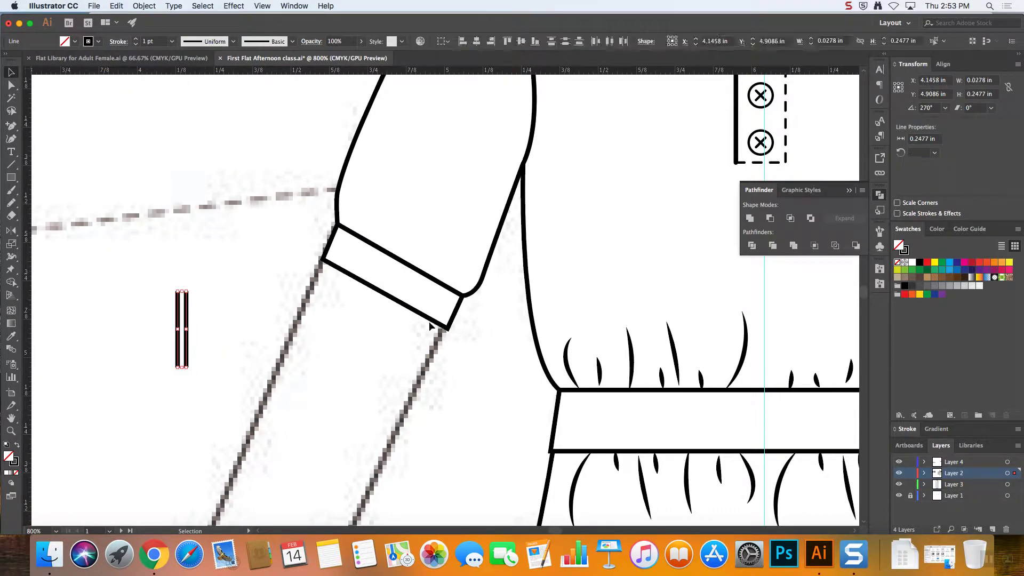
click(848, 193)
click(880, 233)
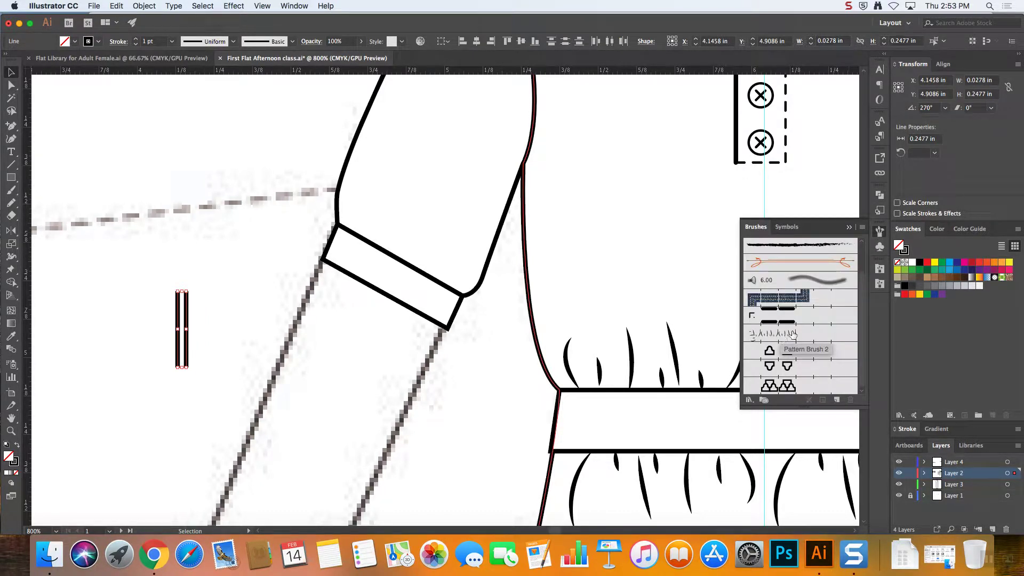
click(836, 400)
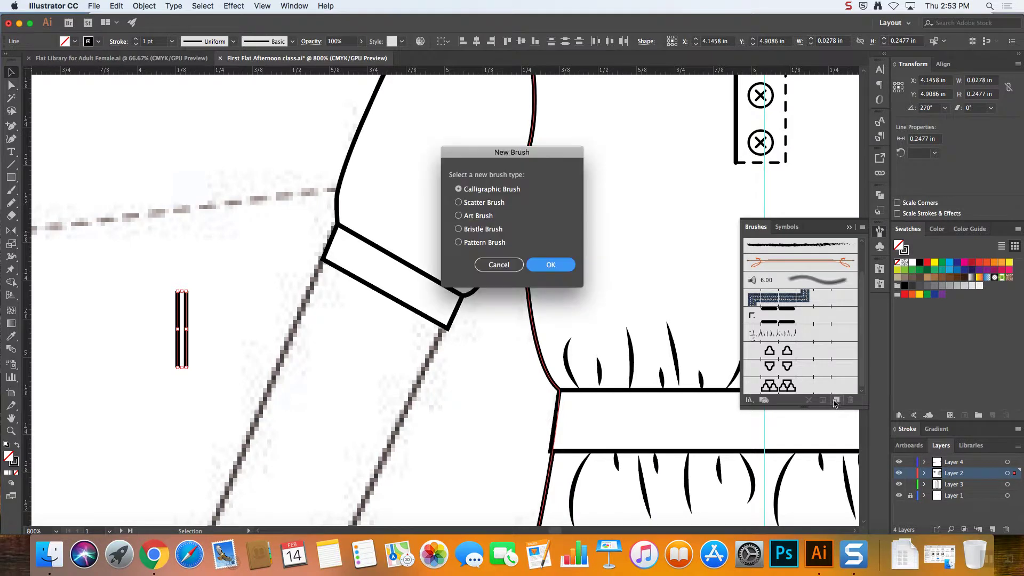
click(473, 243)
click(538, 264)
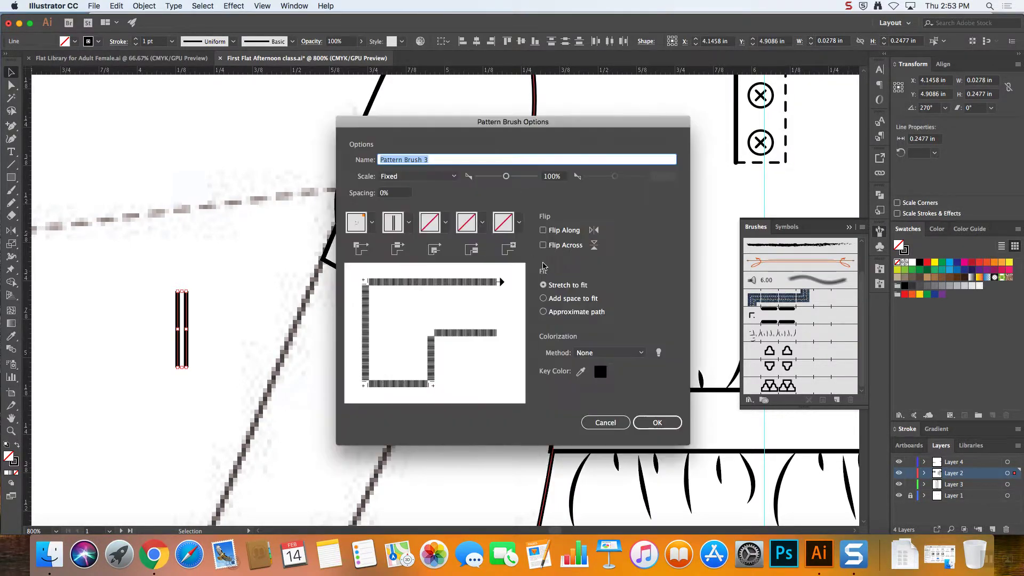
click(382, 193)
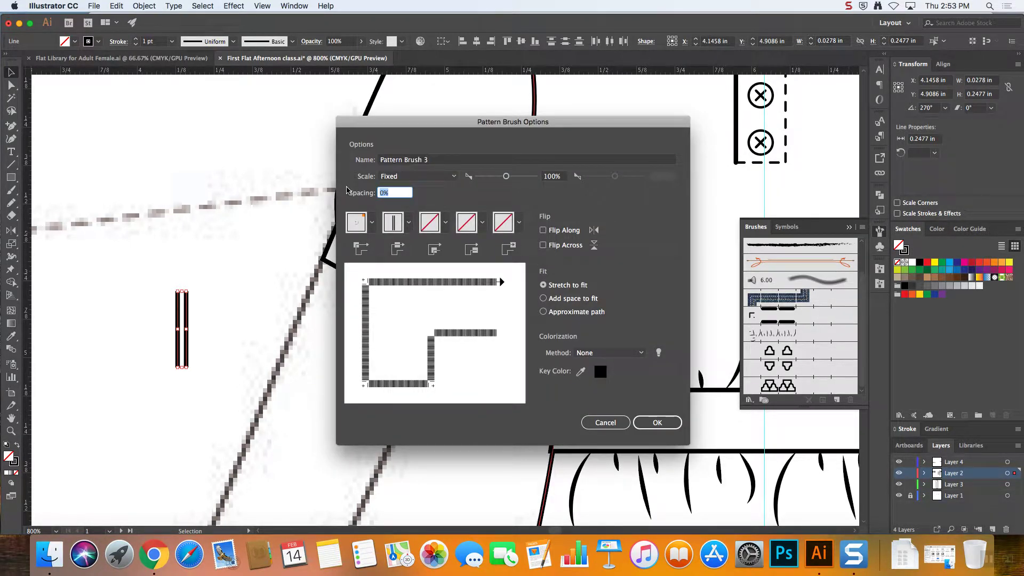
text(.50)
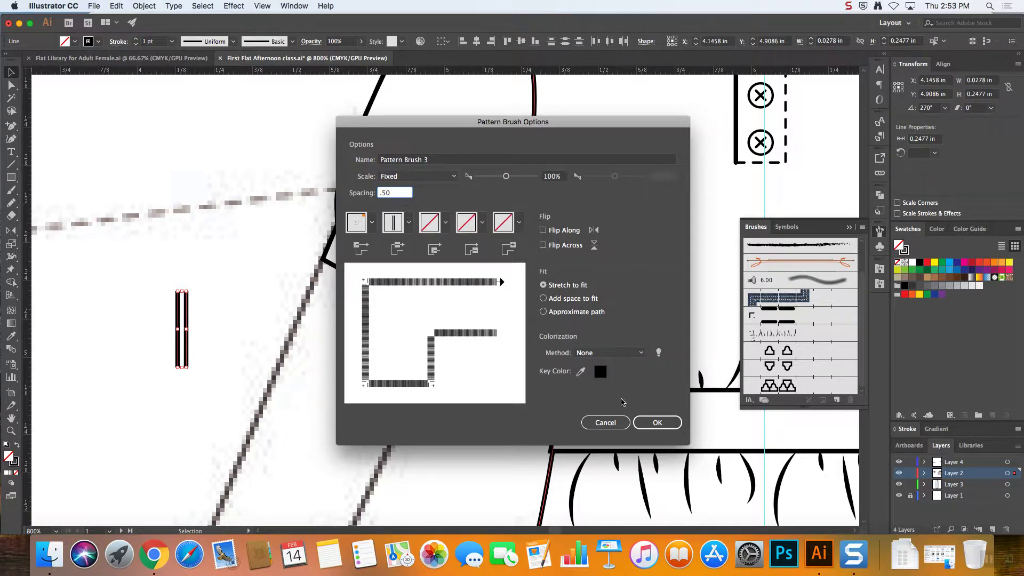
click(657, 422)
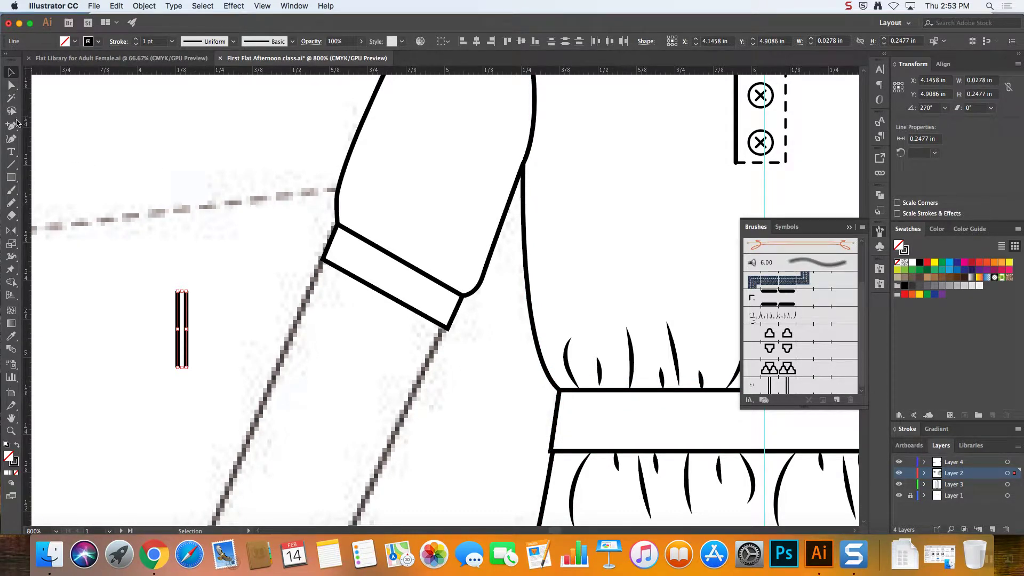
- Draw a line about 0.47 in long at 331° through the middle of the cuff and apply the new pattern brush to it
click(10, 167)
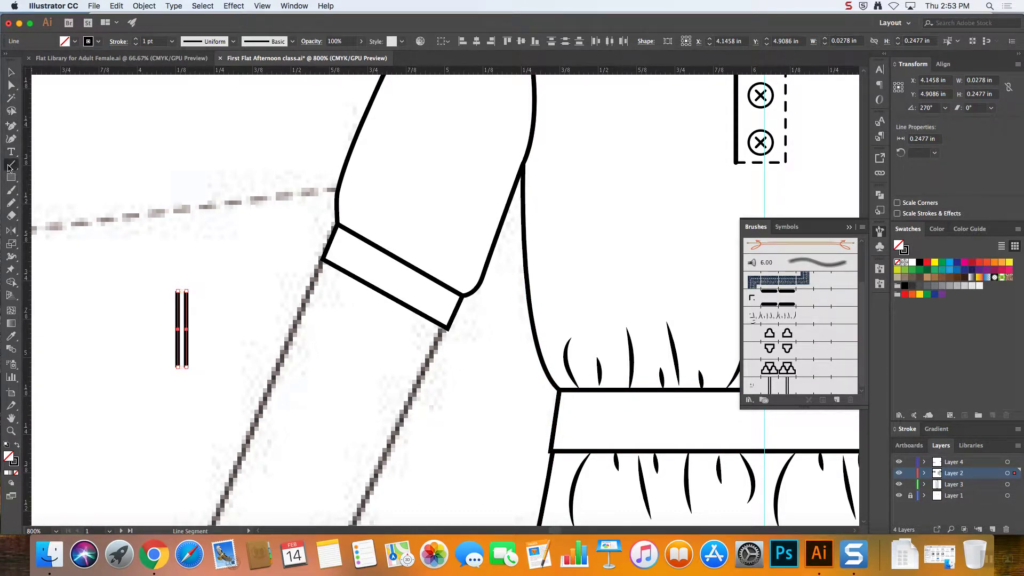
drag(331, 240, 456, 311)
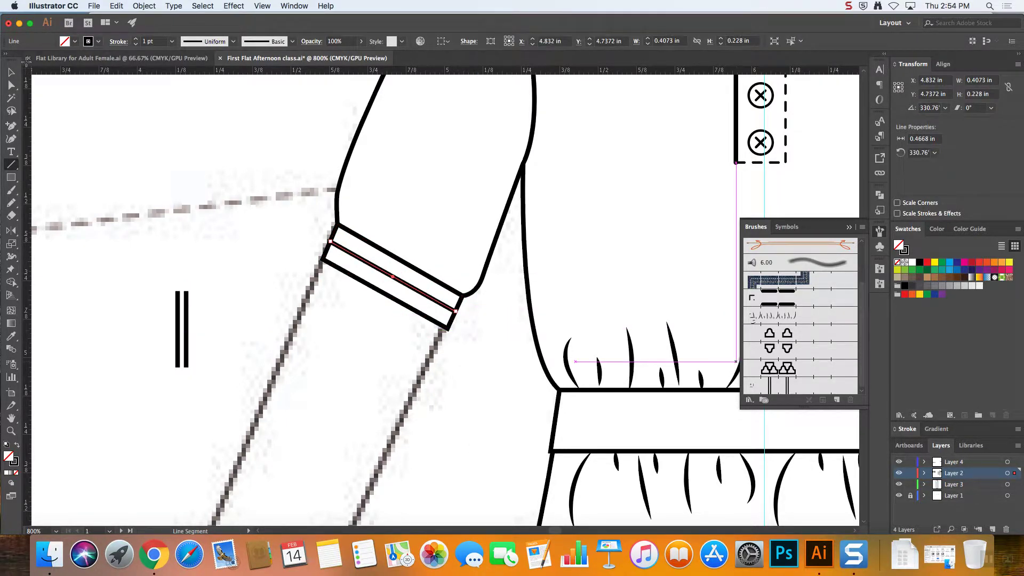
key(v)
click(800, 385)
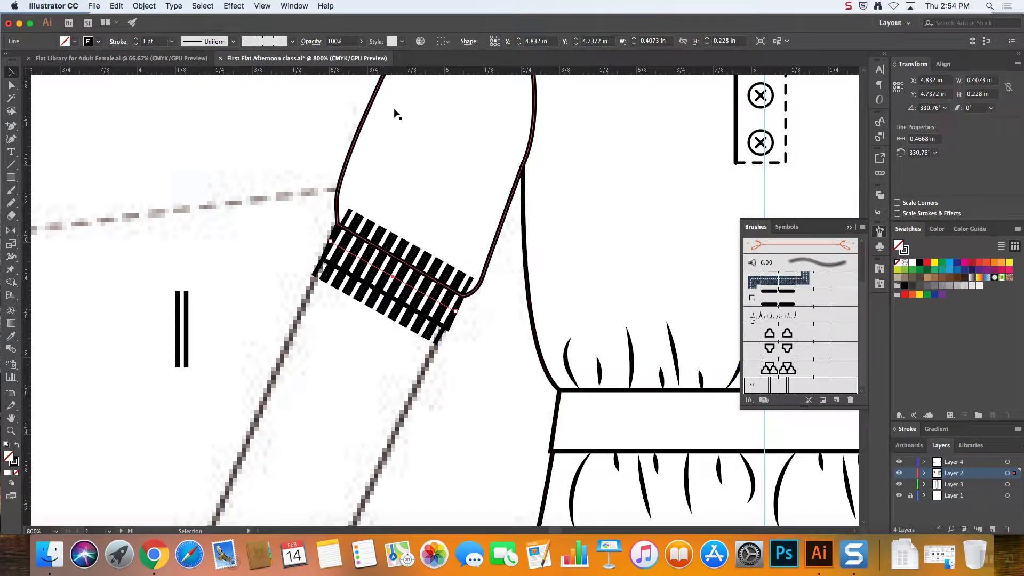
click(386, 278)
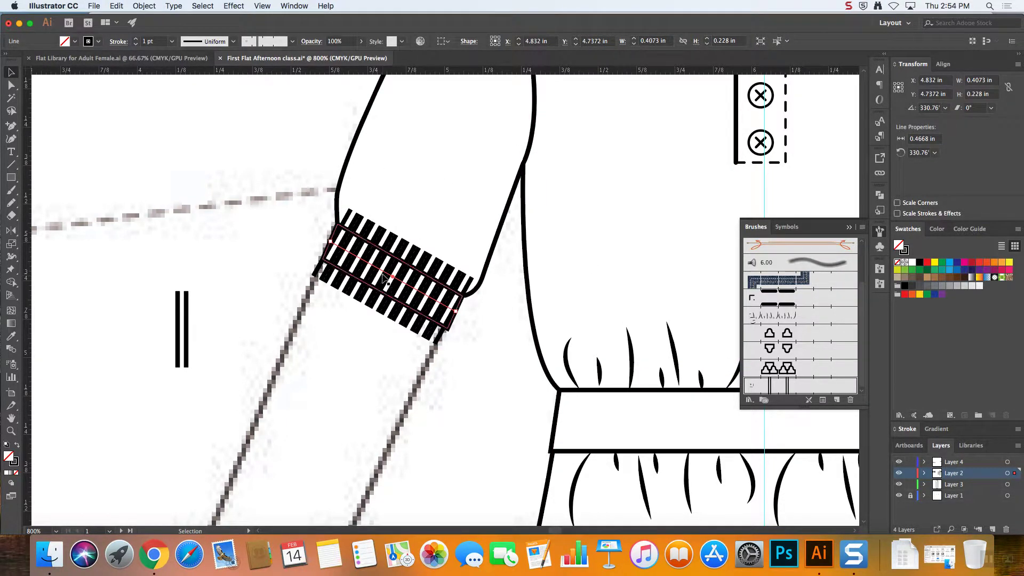
- Change the two-line pattern brush's spacing to 50% and apply the change to the existing strokes
double_click(778, 386)
click(395, 193)
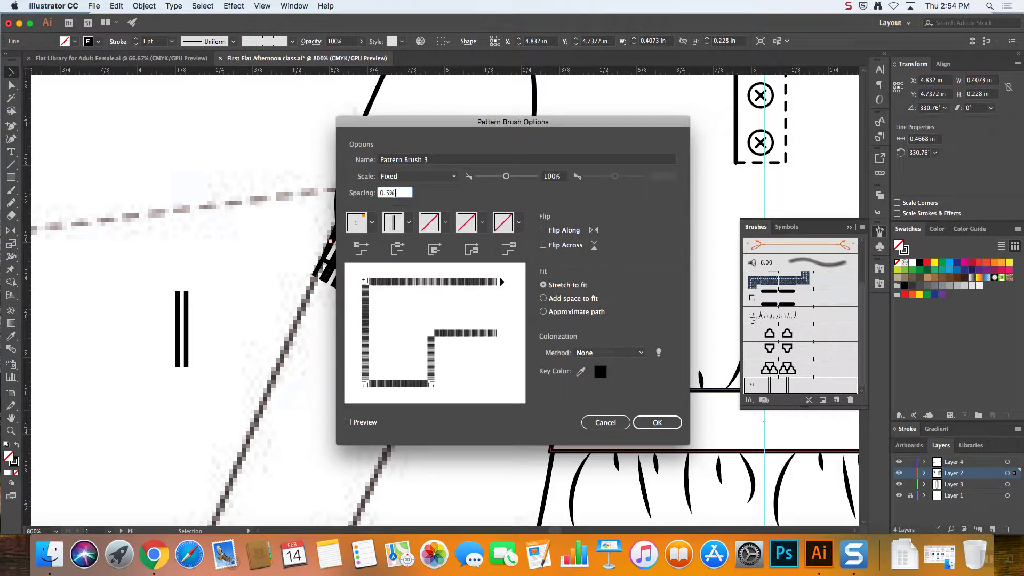
double_click(390, 193)
text(50)
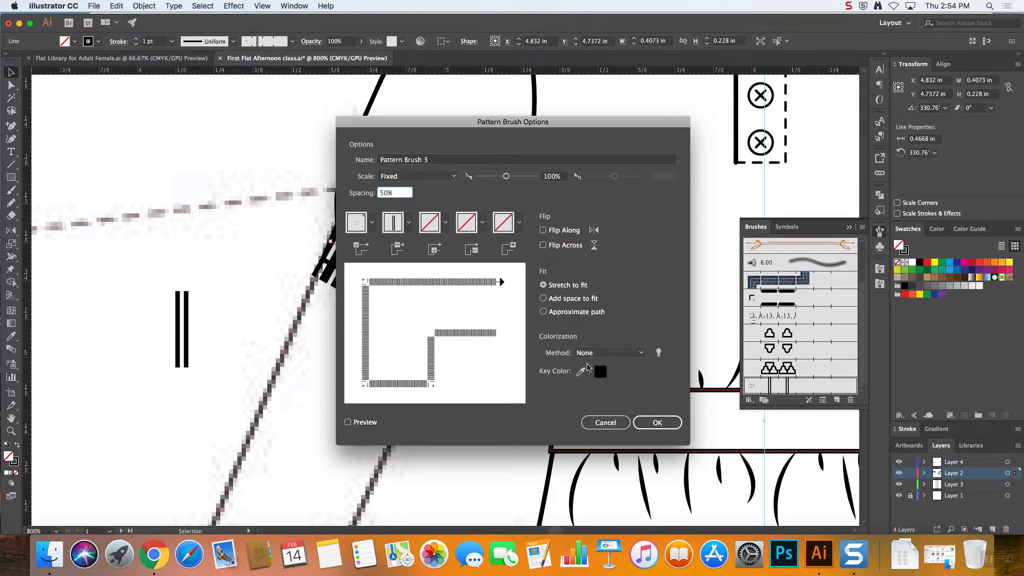
click(657, 422)
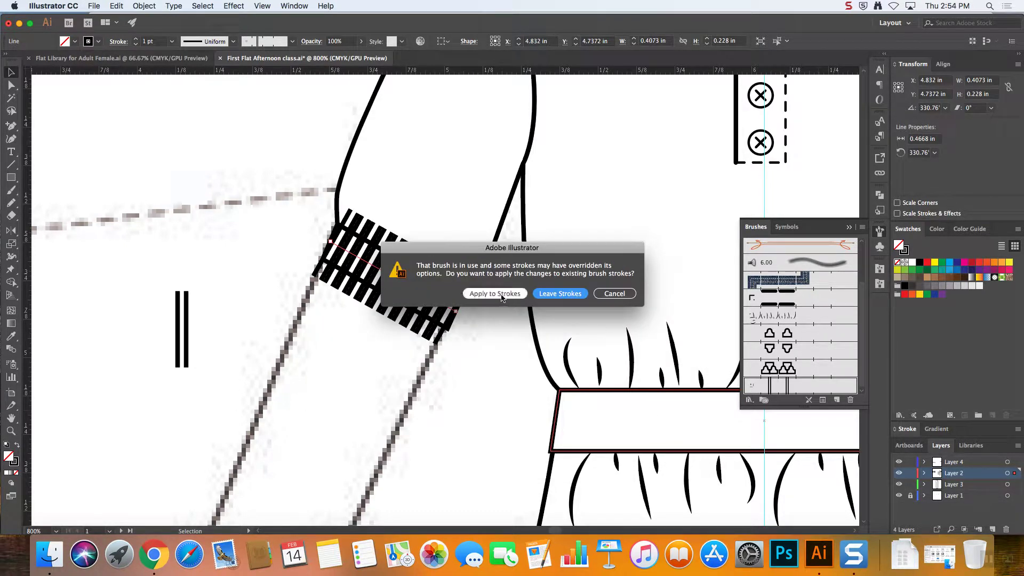
drag(507, 249, 583, 165)
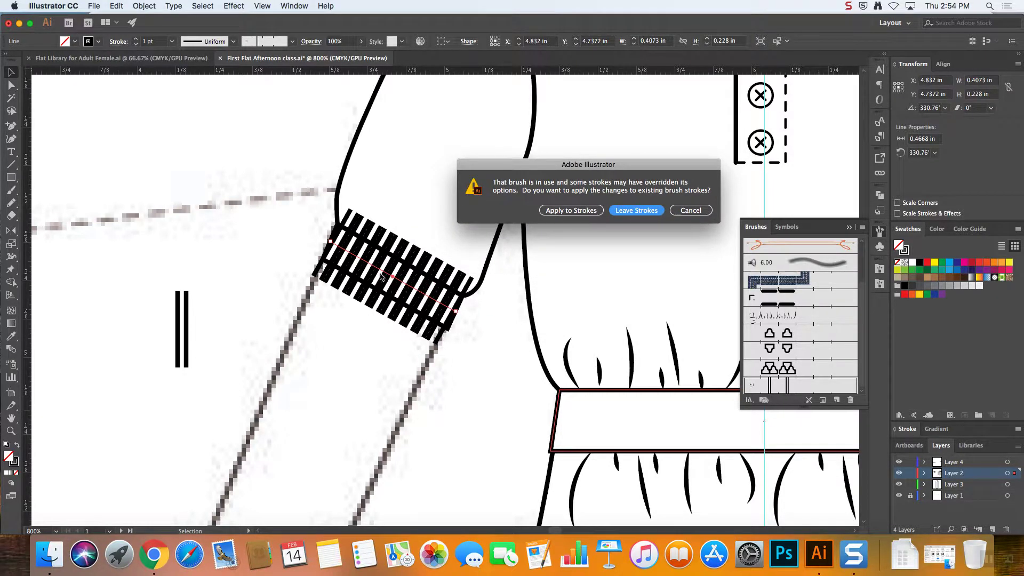
click(570, 210)
click(480, 310)
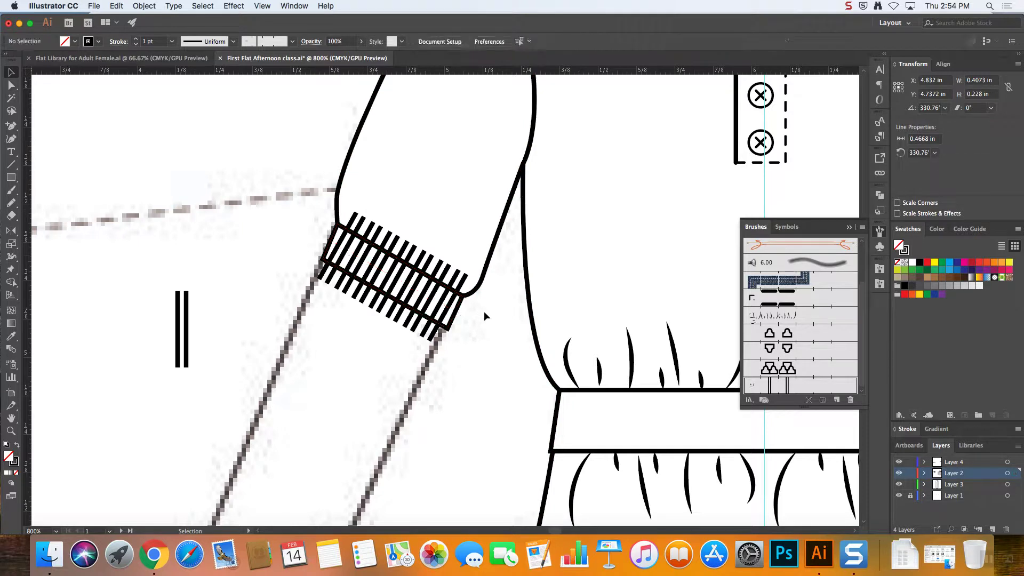
- Extend the ribbed line slightly past both side edges of the cuff, to about 0.51 in long
click(452, 311)
click(451, 308)
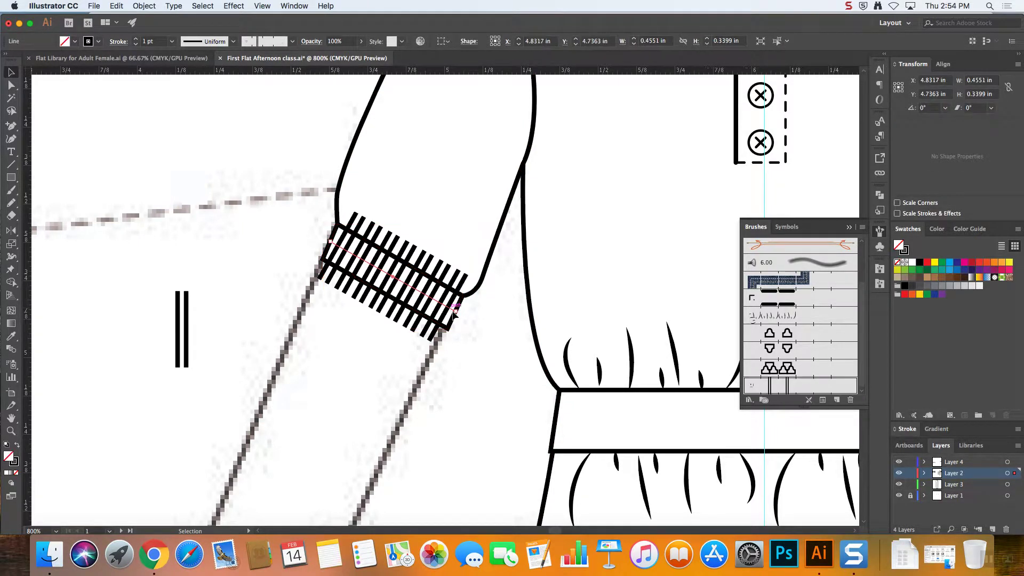
drag(455, 311, 463, 311)
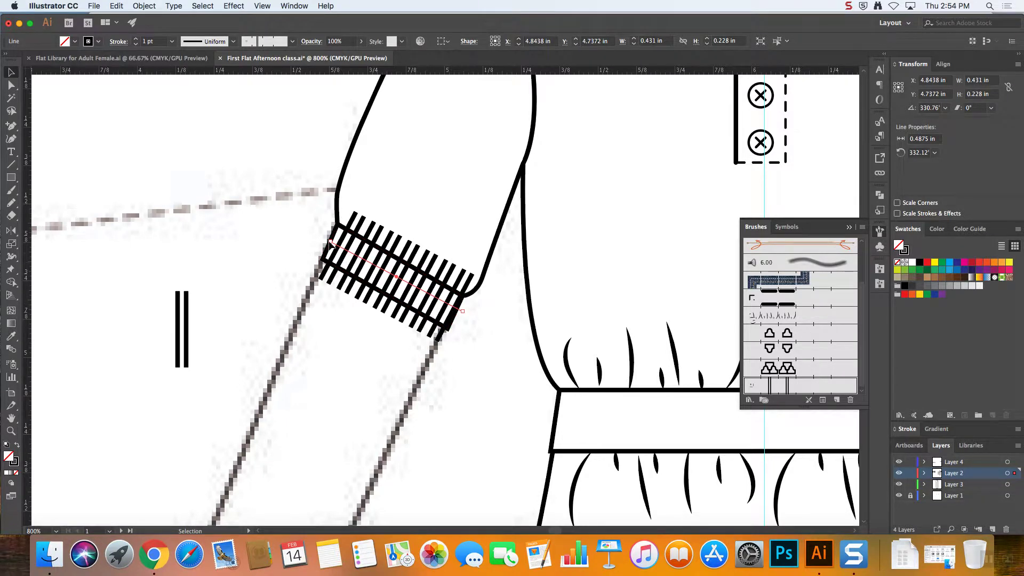
drag(330, 244, 323, 235)
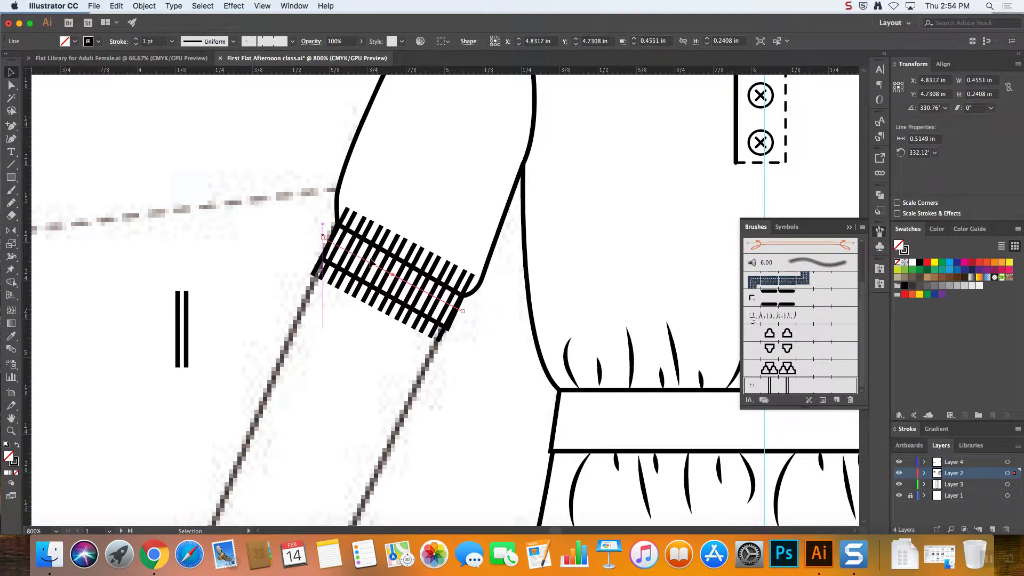
- Extend the ribbed line's lower end slightly further past the cuff, to about 0.53 in long, and select the cuff outline
drag(462, 310, 466, 312)
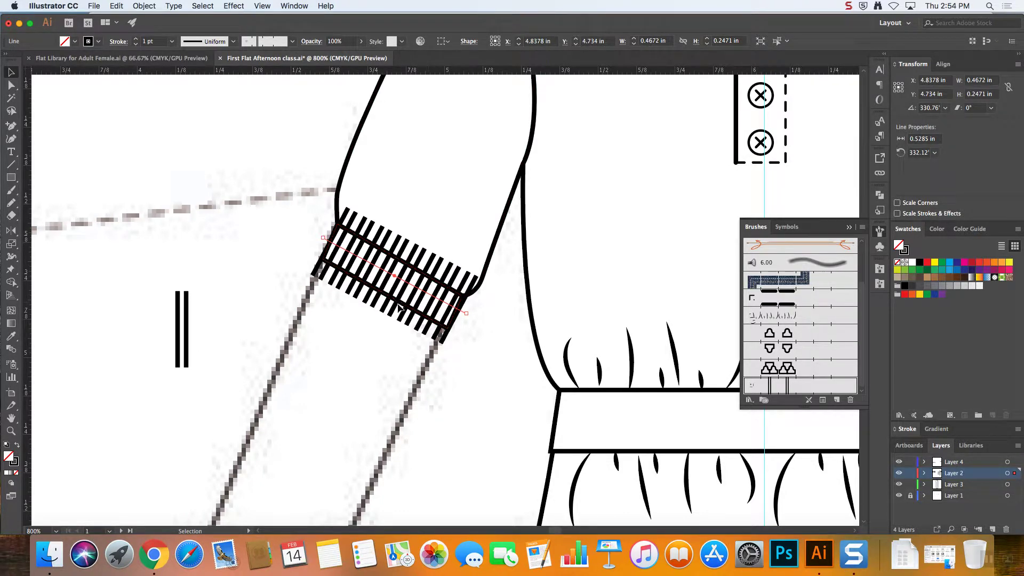
click(400, 305)
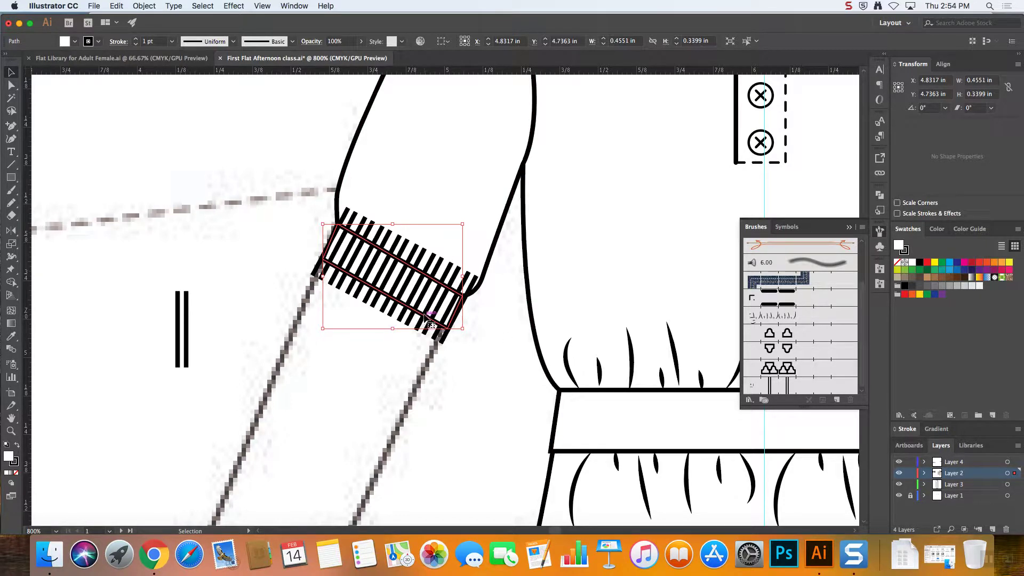
- Copy the Adobe Illustrator Fashion Brushes image from the Google image results in Chrome and paste it into the Illustrator document
scroll(425, 317, down, 10)
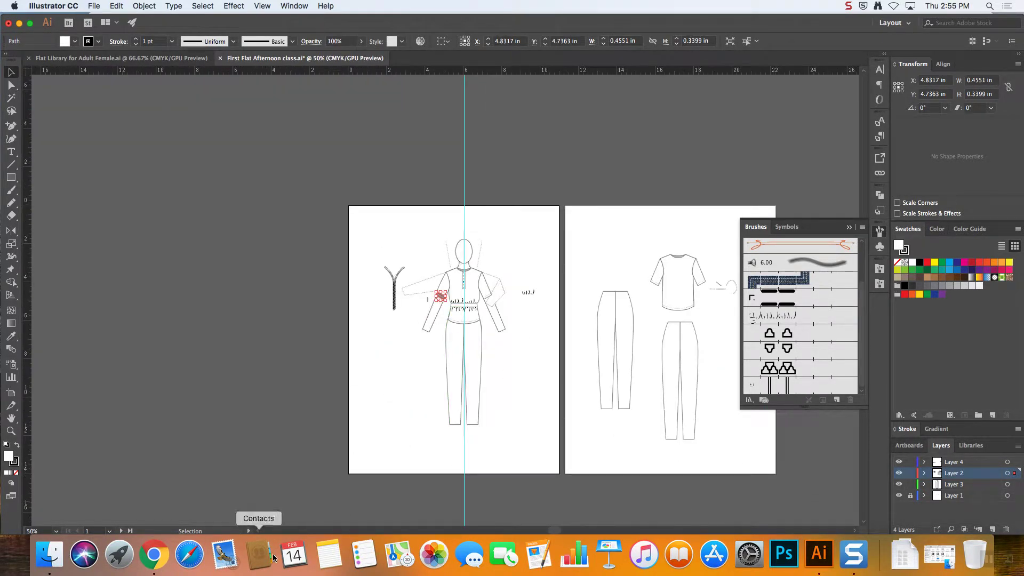
click(147, 555)
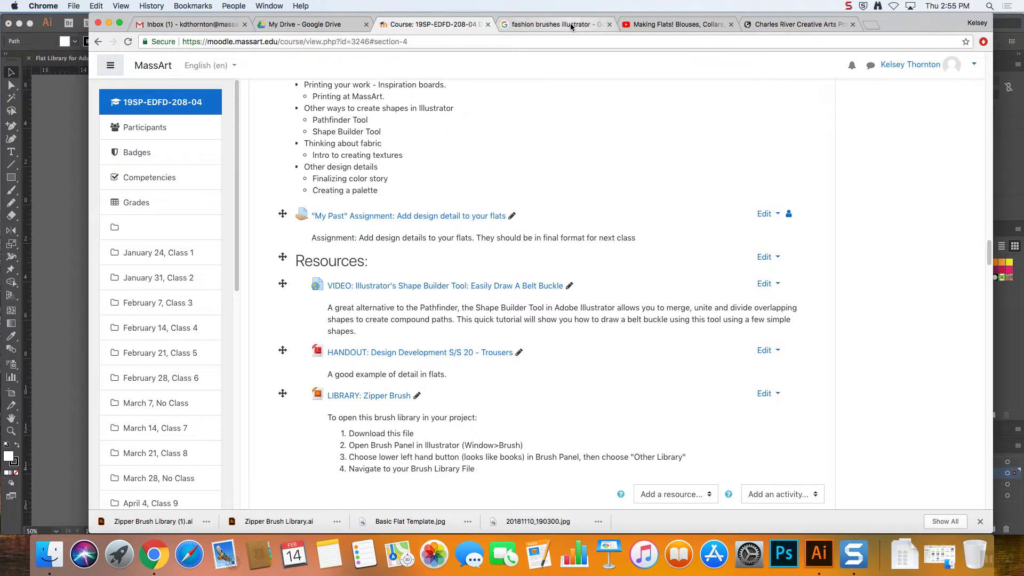
click(554, 24)
right_click(401, 267)
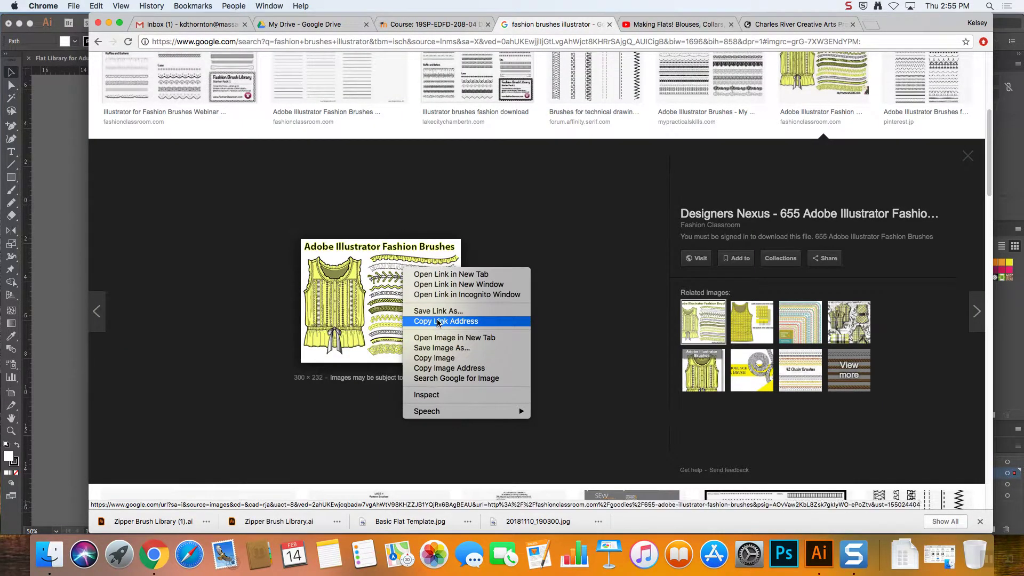
click(434, 358)
click(47, 294)
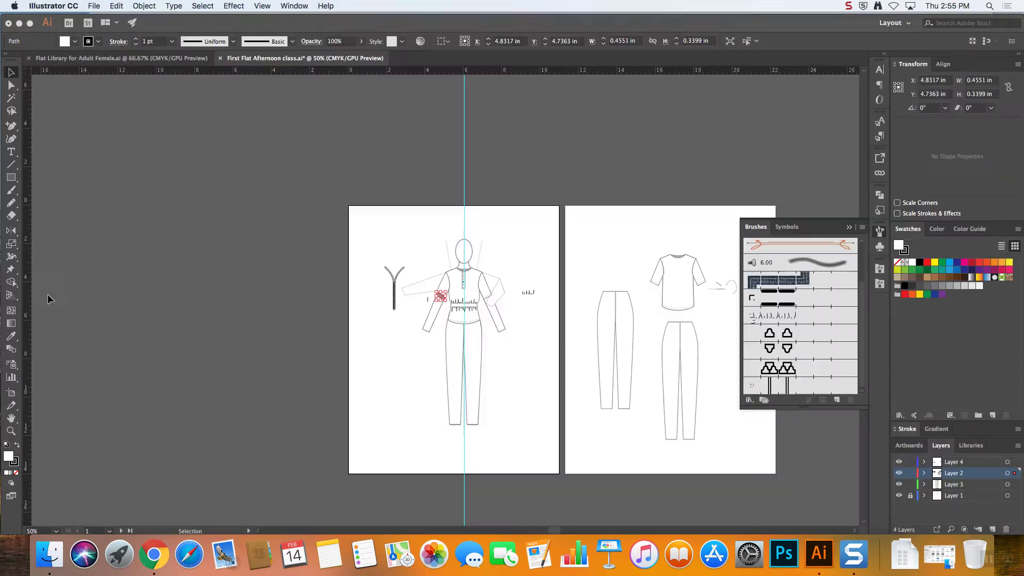
key(super+v)
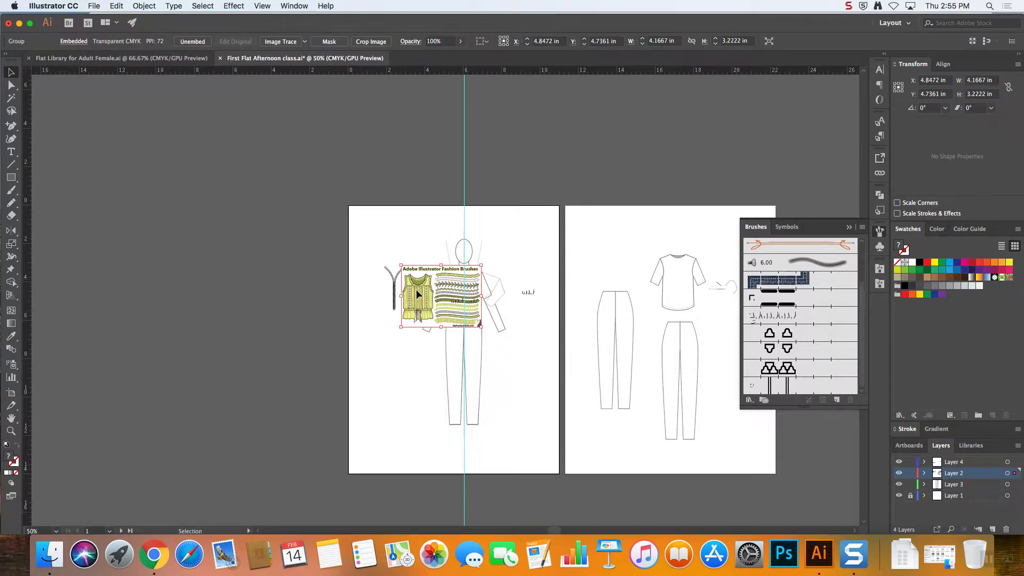
- Move the pasted image off the artboard beside the first page and enlarge it to about 8.48 × 6.56 in
drag(431, 288, 210, 259)
drag(259, 299, 339, 387)
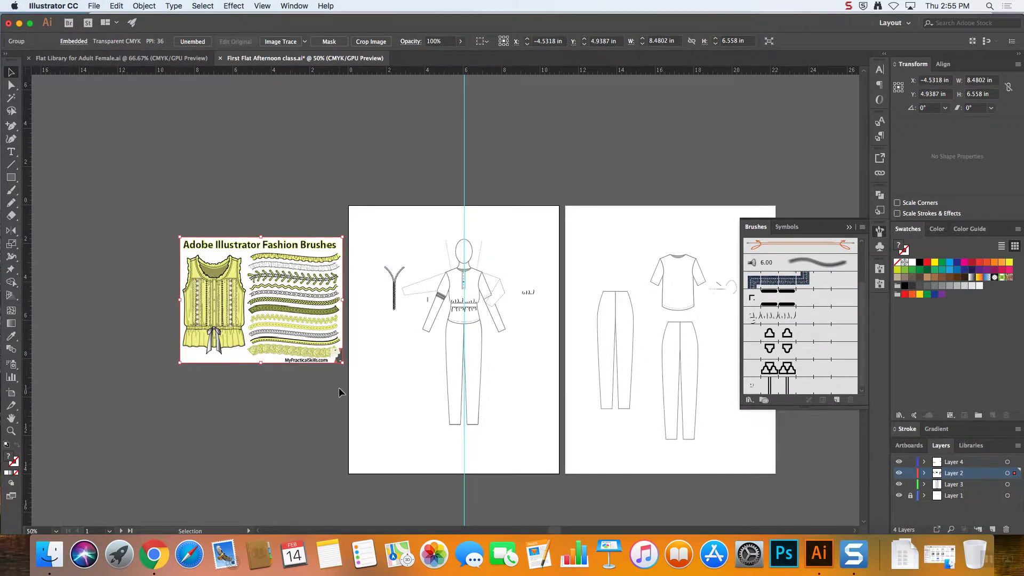
key(Return)
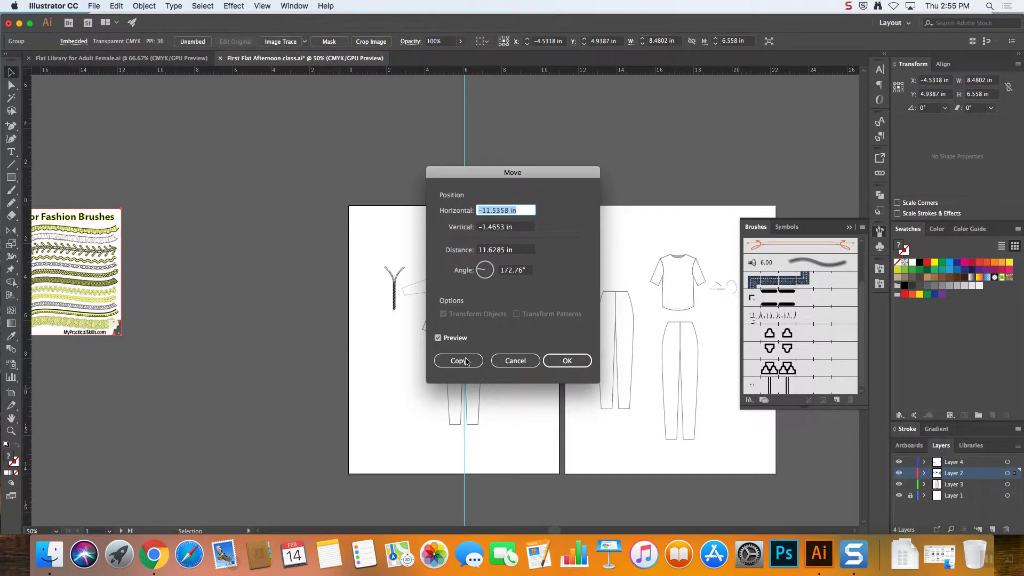
click(533, 360)
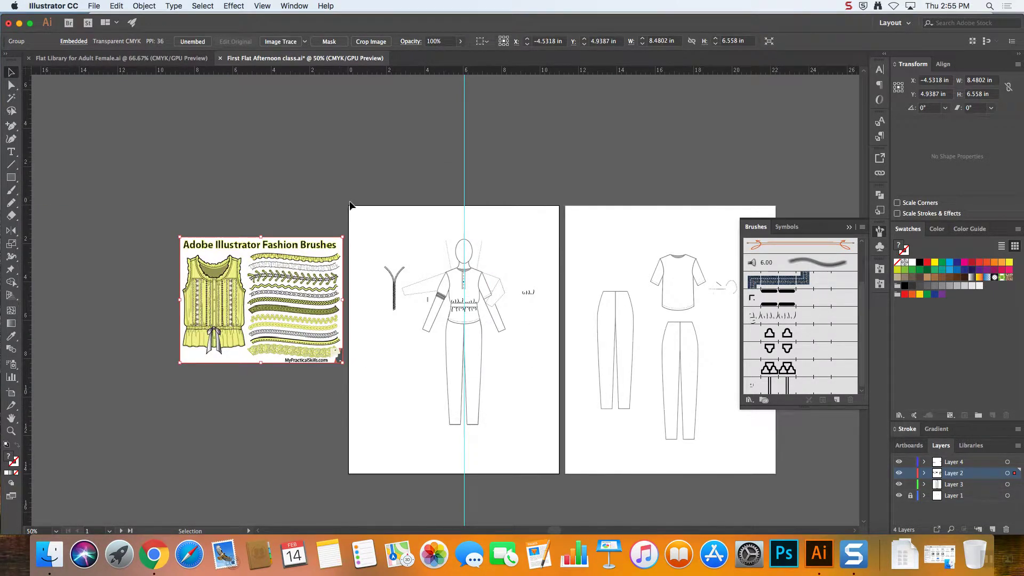
click(139, 152)
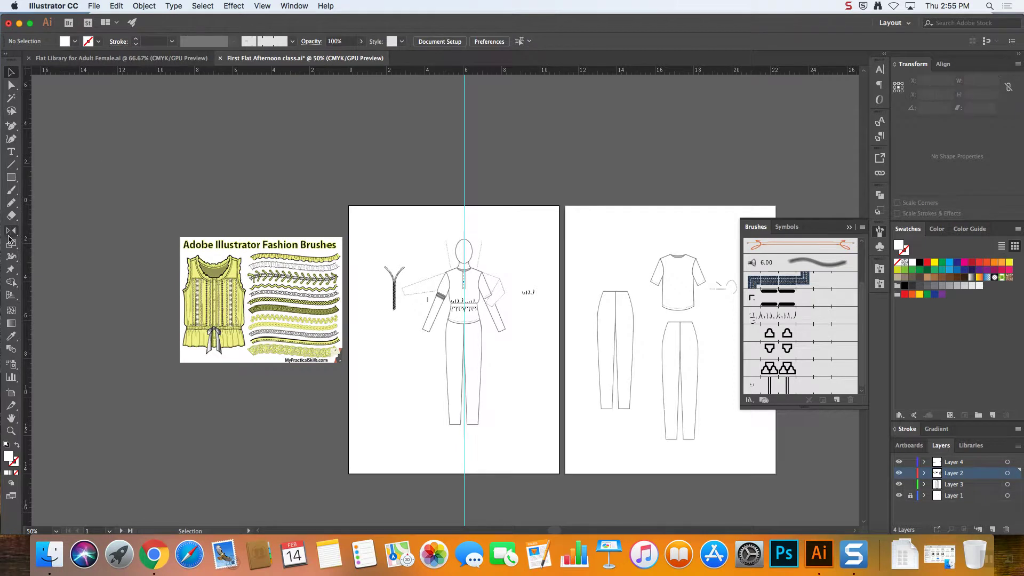
- Draw a five-pointed star, scale it to about 5.56 × 5.51 in, and place it over the middle of the image
click(9, 178)
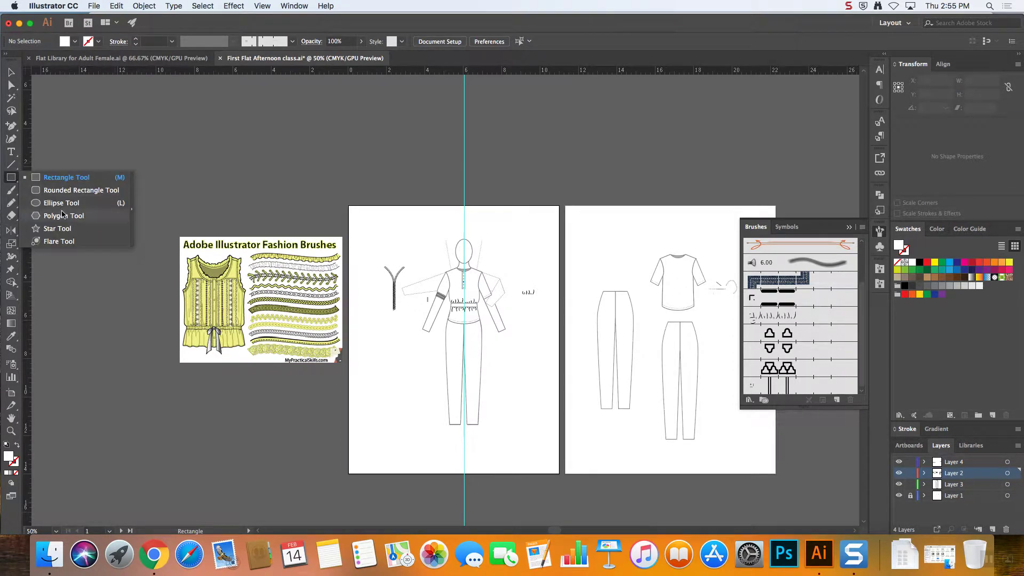
click(57, 229)
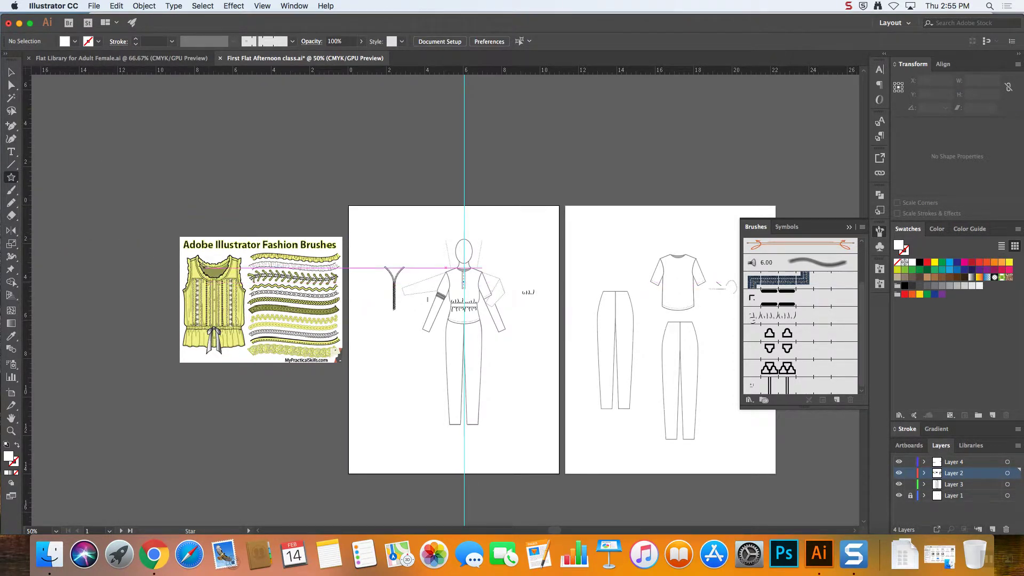
drag(198, 266, 253, 320)
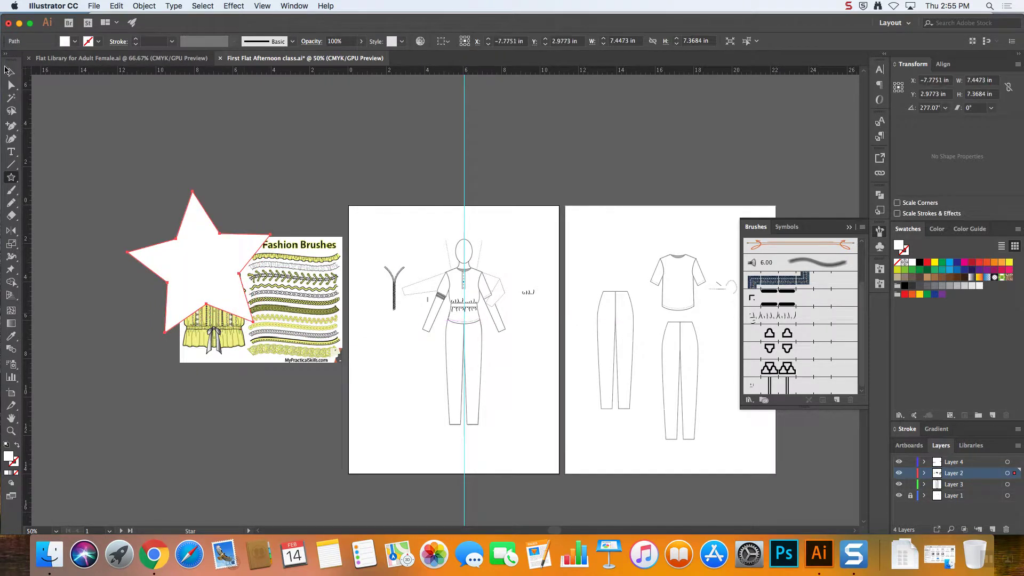
click(10, 71)
drag(270, 185, 237, 223)
drag(263, 290, 255, 289)
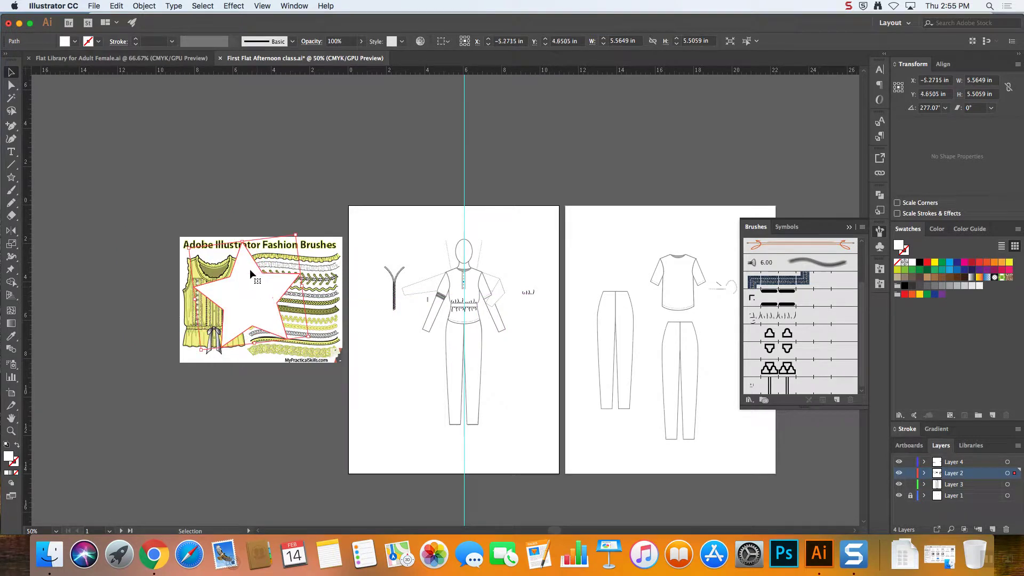
click(287, 215)
click(247, 297)
- Clip the fashion brushes image to the star with a clipping mask, and delete the clipped result
key(super+1)
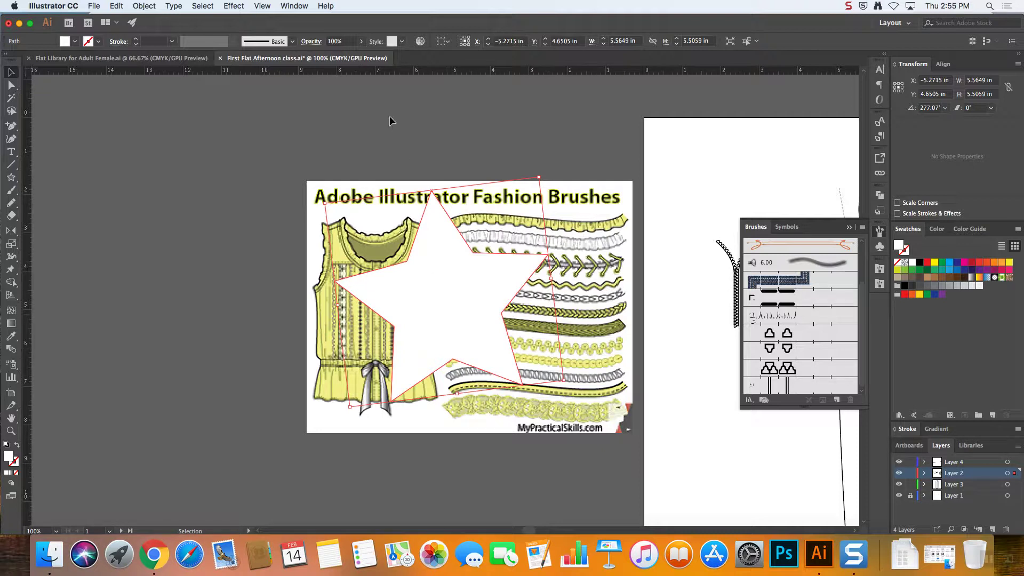
drag(426, 225, 477, 313)
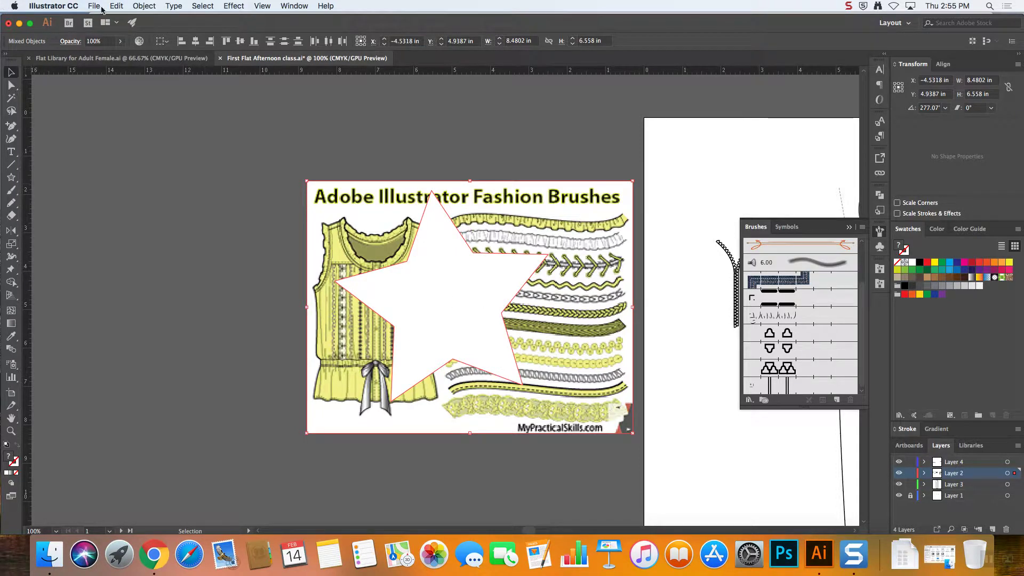
click(144, 6)
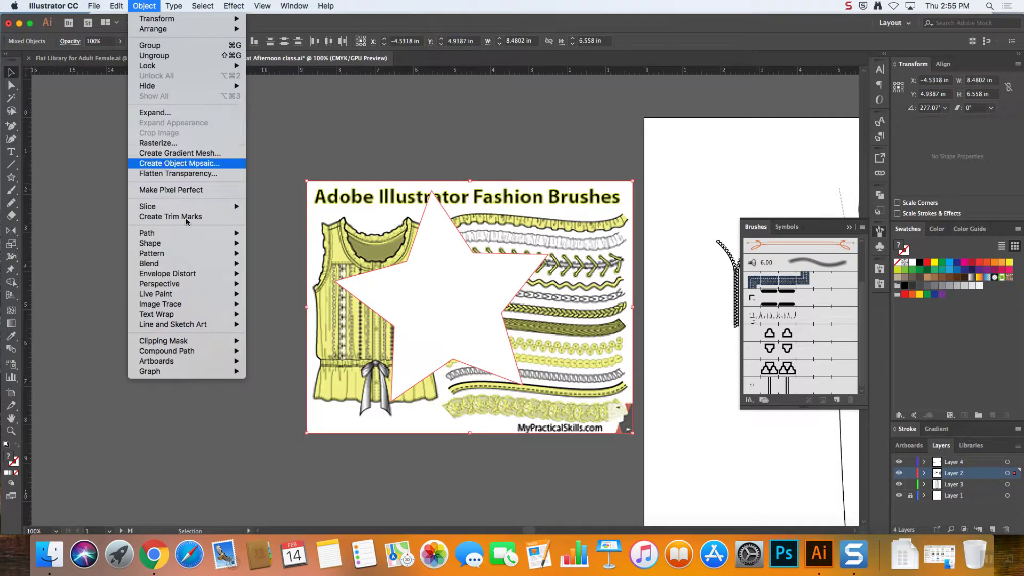
mouse_move(200, 342)
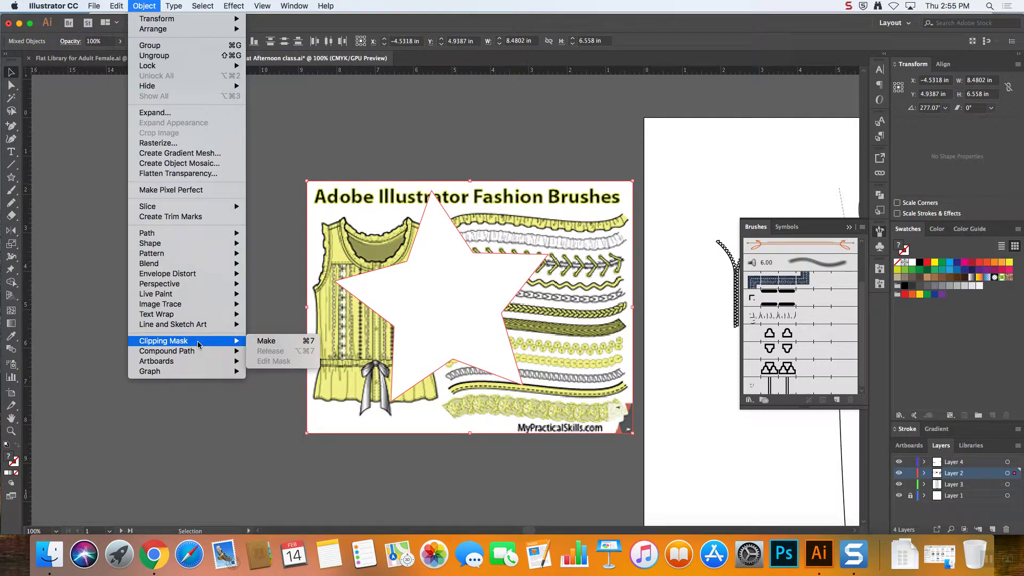
click(261, 346)
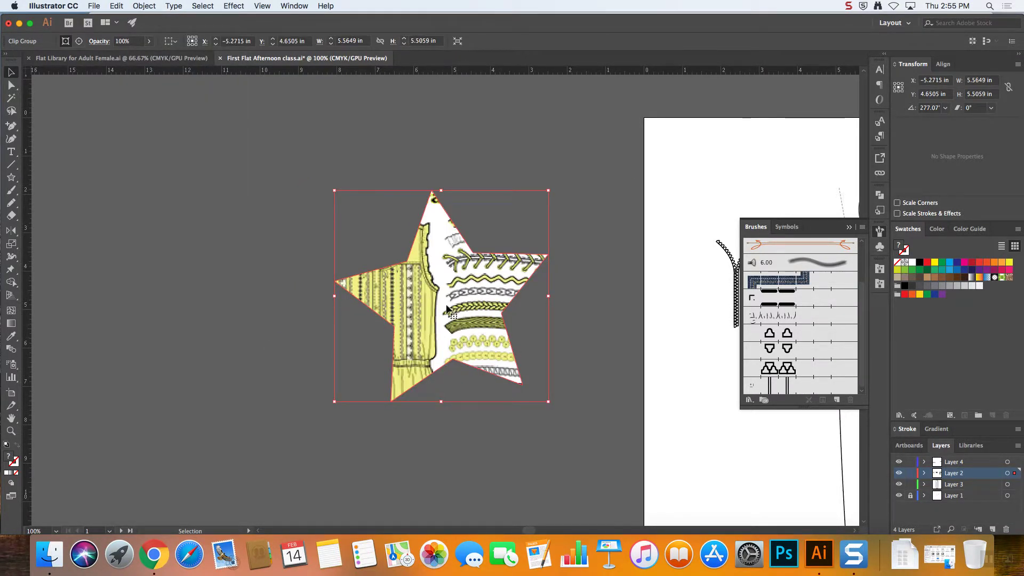
key(Delete)
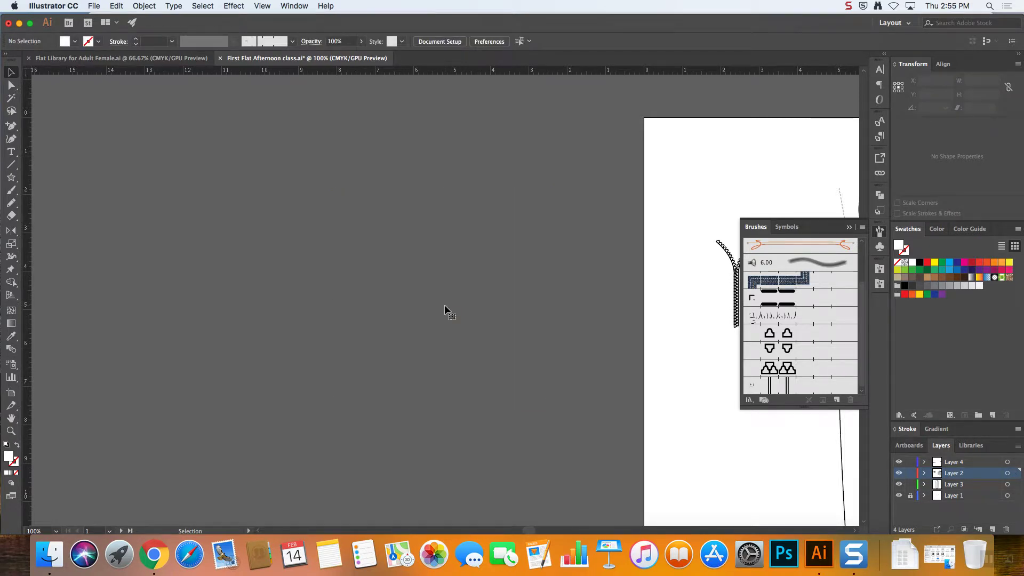
- Draw a star about 4.33 × 4.54 in on the first artboard and center it over the figure's shirt
key(super+minus)
key(super+minus)
key(super+minus)
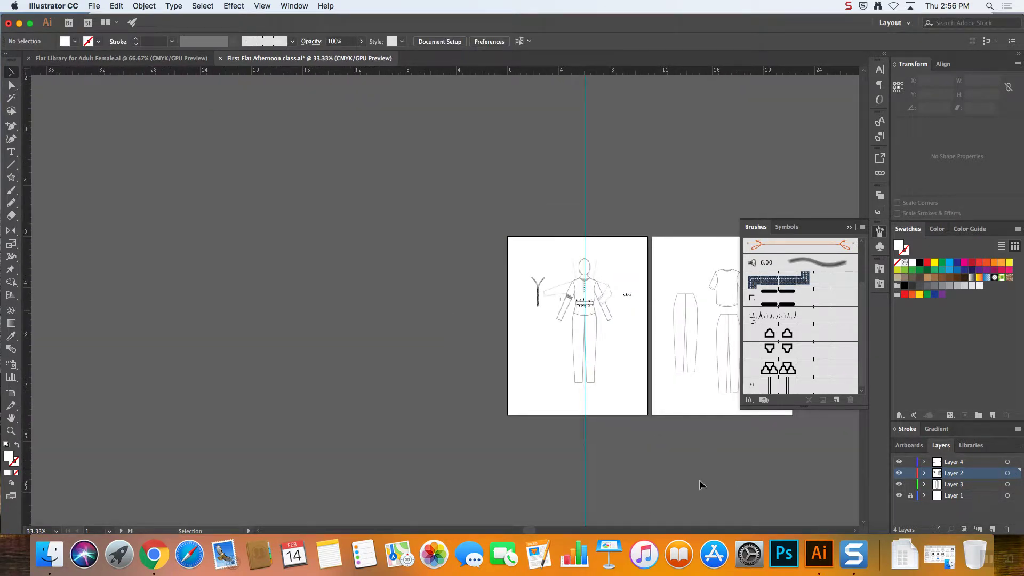
drag(524, 530, 567, 531)
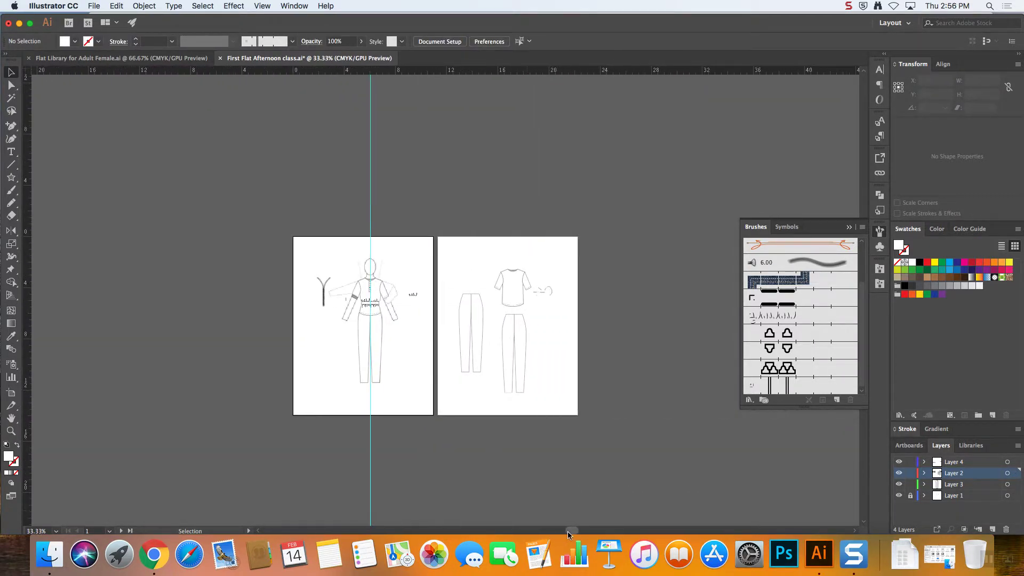
key(super+equal)
key(super+equal)
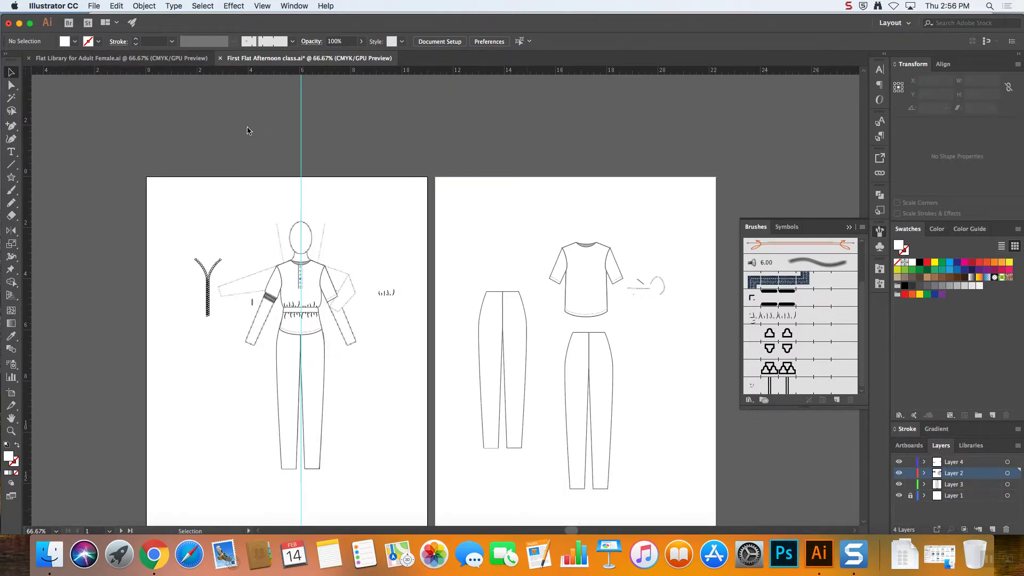
click(11, 177)
drag(261, 271, 311, 307)
click(11, 72)
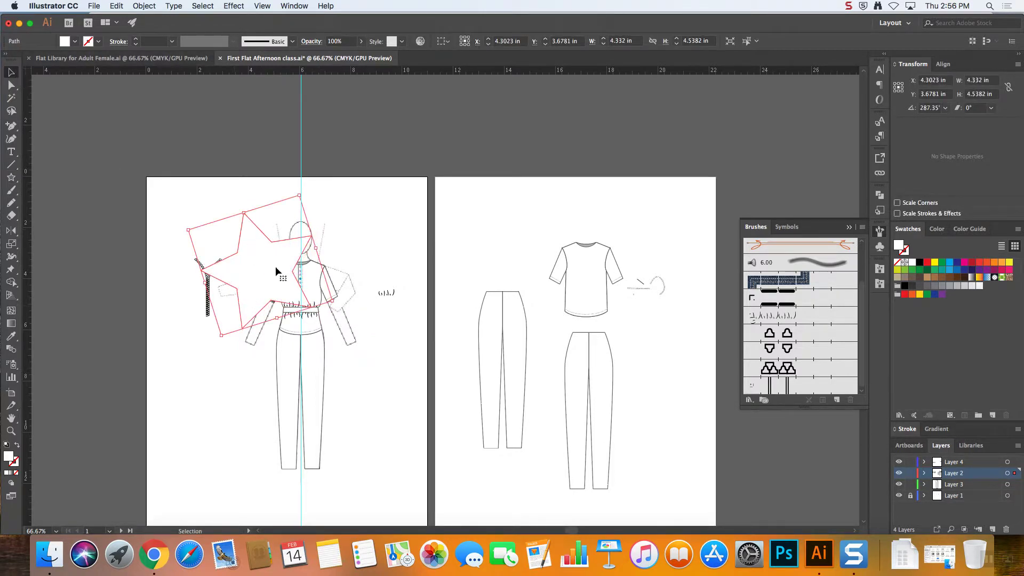
drag(276, 267, 309, 284)
click(231, 216)
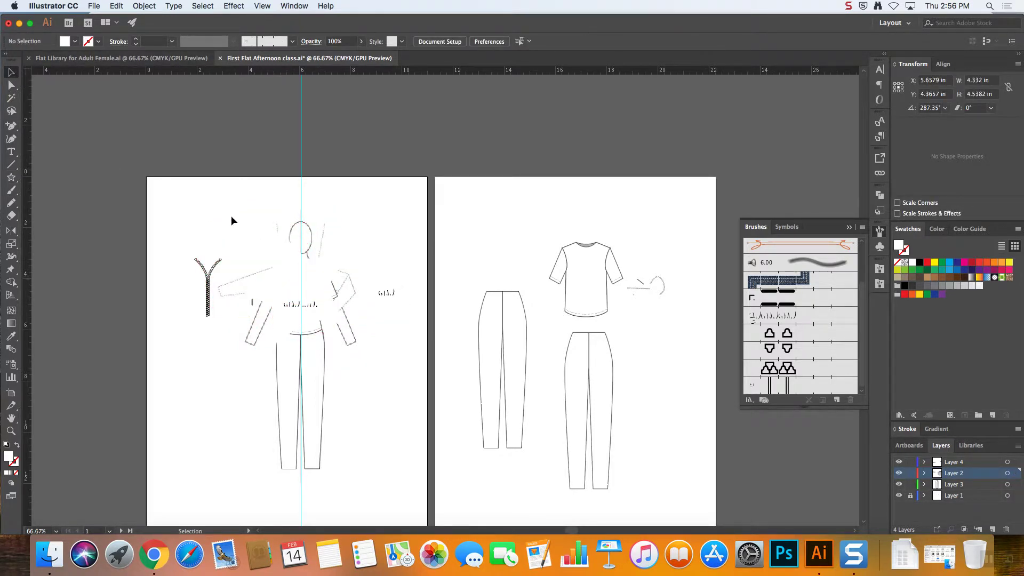
- Try a clipping mask on the star together with the shirt, trousers and gather artwork, and undo it
drag(223, 210, 380, 387)
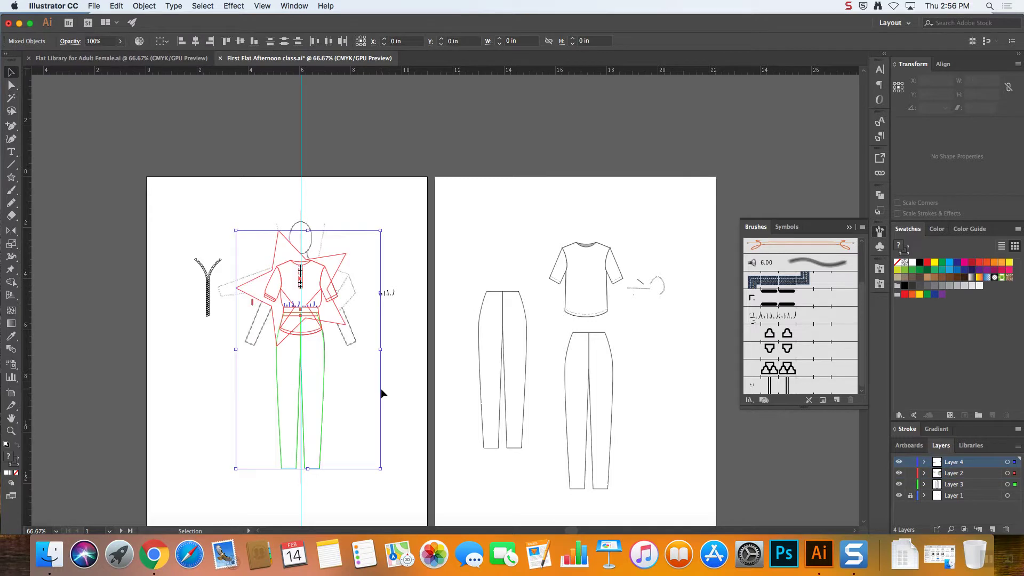
click(119, 6)
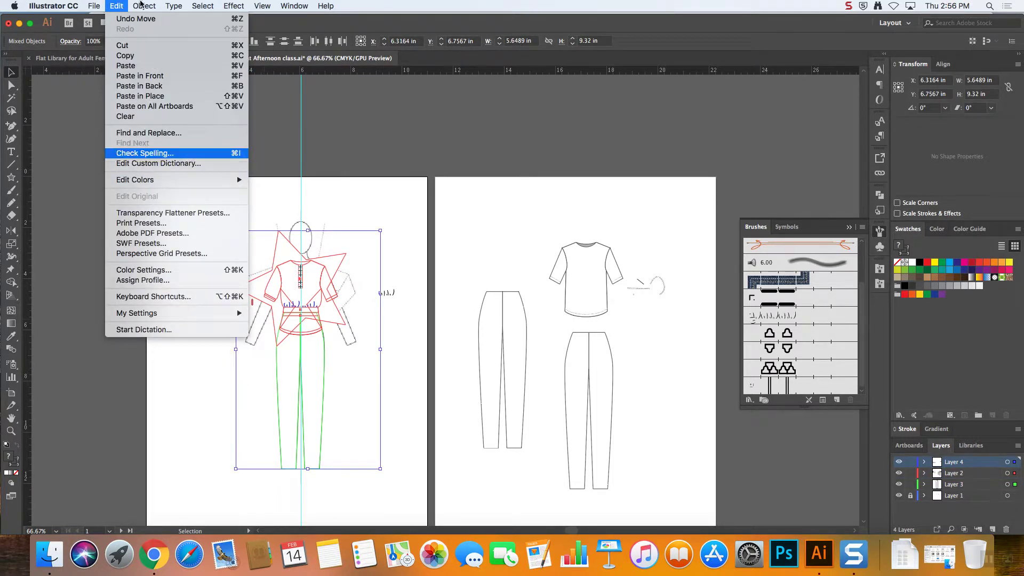
mouse_move(143, 6)
mouse_move(223, 341)
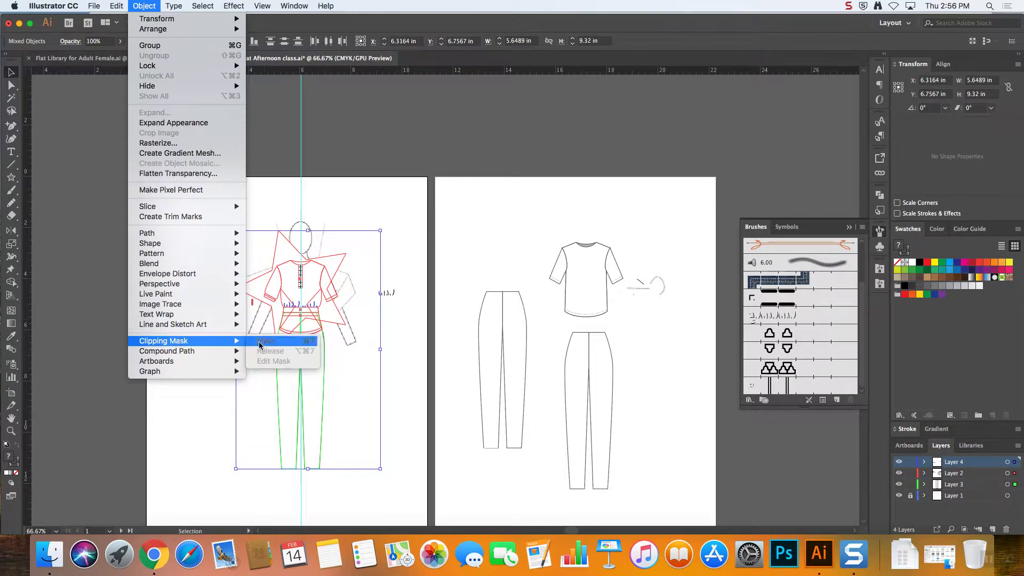
click(261, 341)
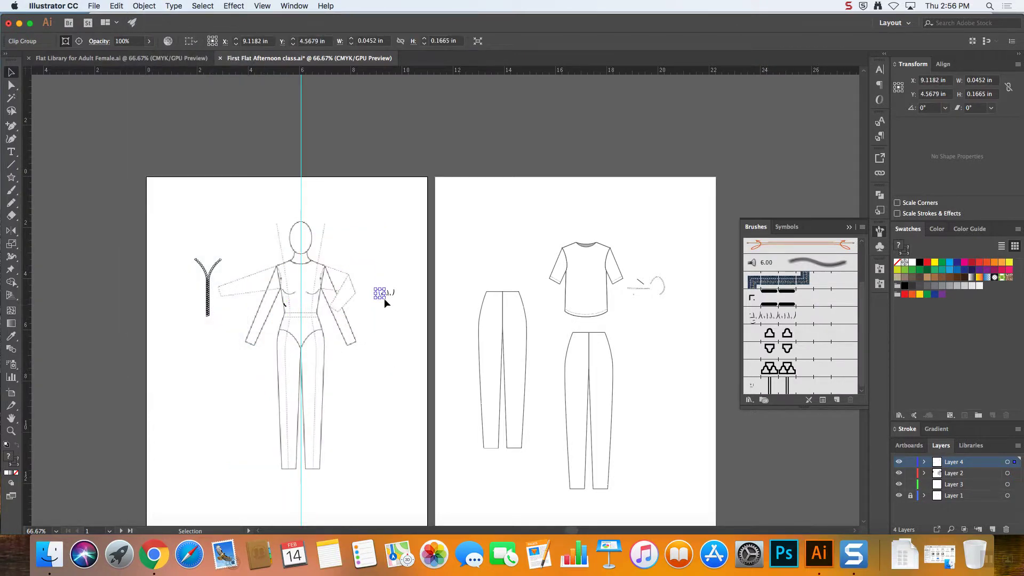
key(super+z)
- Delete the star covering the shirt on the first artboard and bring the whole garment back into view
click(399, 342)
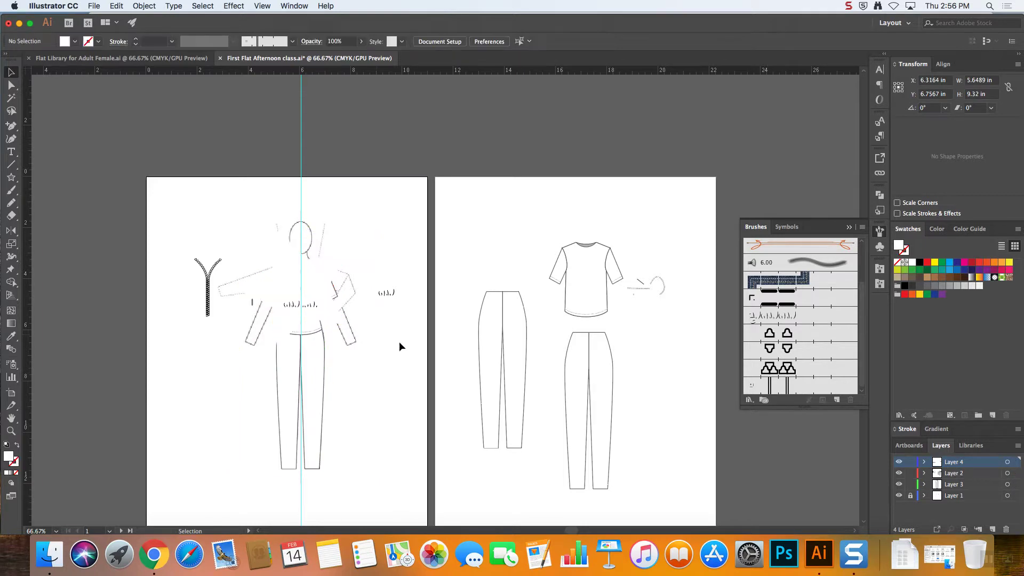
click(285, 320)
key(Delete)
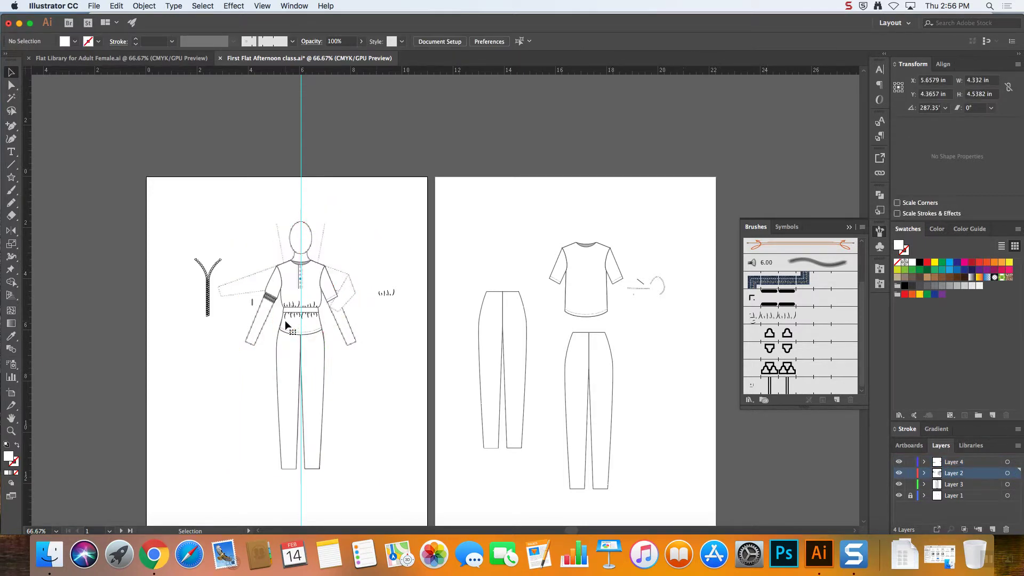
key(super+equal)
key(super+equal)
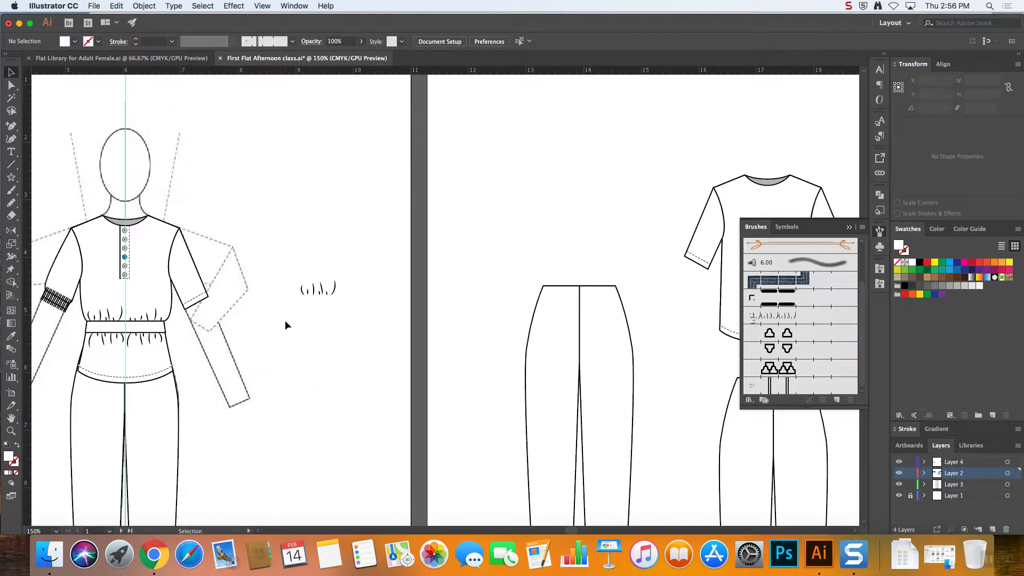
scroll(251, 325, down, 2)
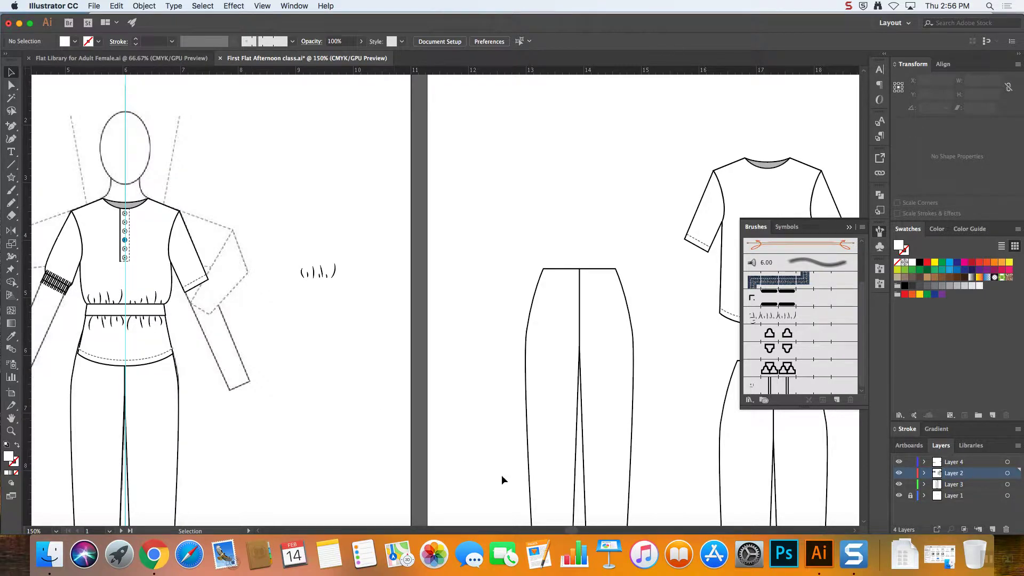
drag(568, 529, 553, 529)
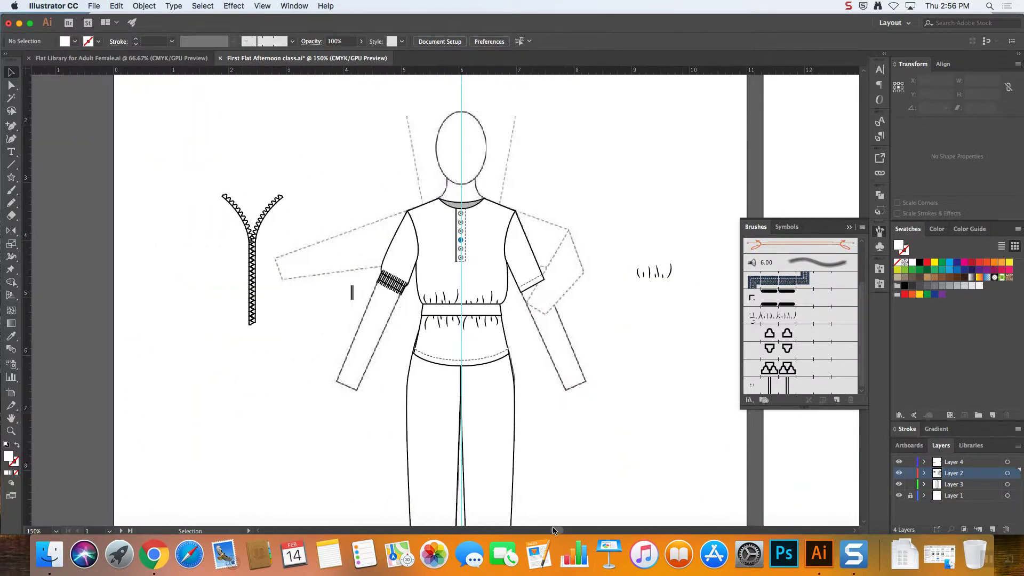
- Bring the left sleeve's rectangular cuff outline to the front of its ribbing
key(super+equal)
key(super+equal)
key(super+equal)
key(super+equal)
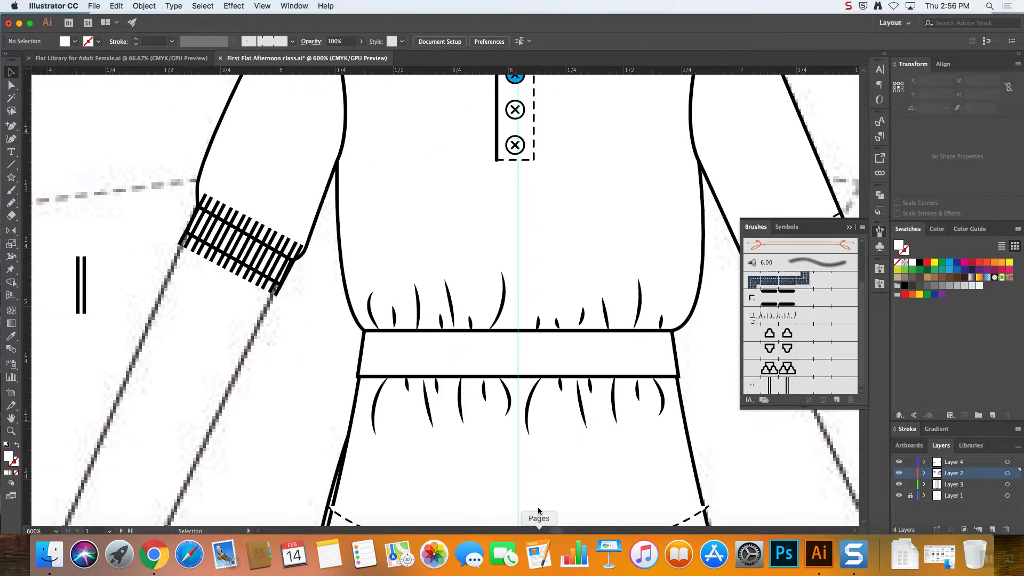
click(273, 287)
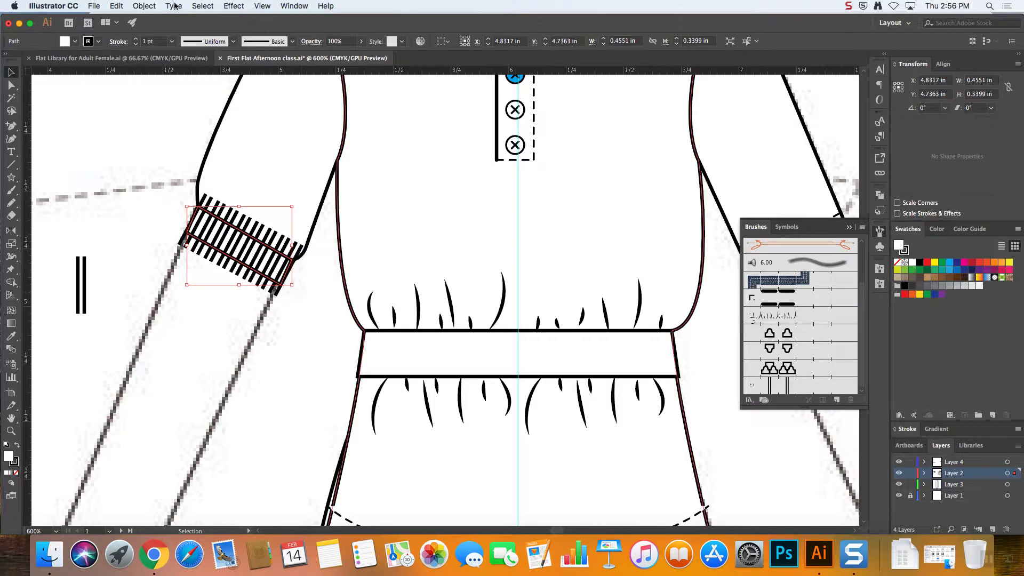
click(202, 6)
mouse_move(144, 3)
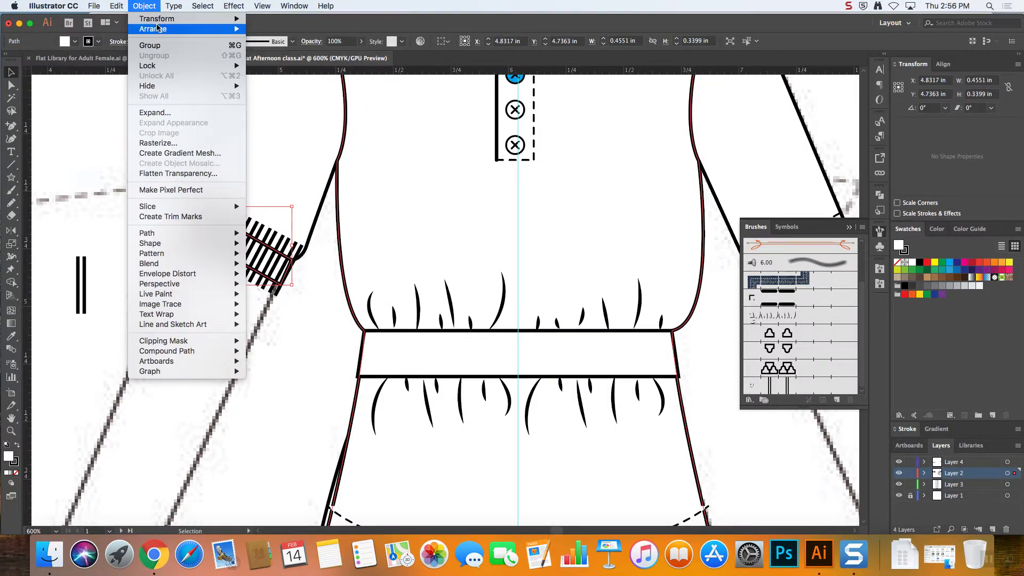
mouse_move(160, 20)
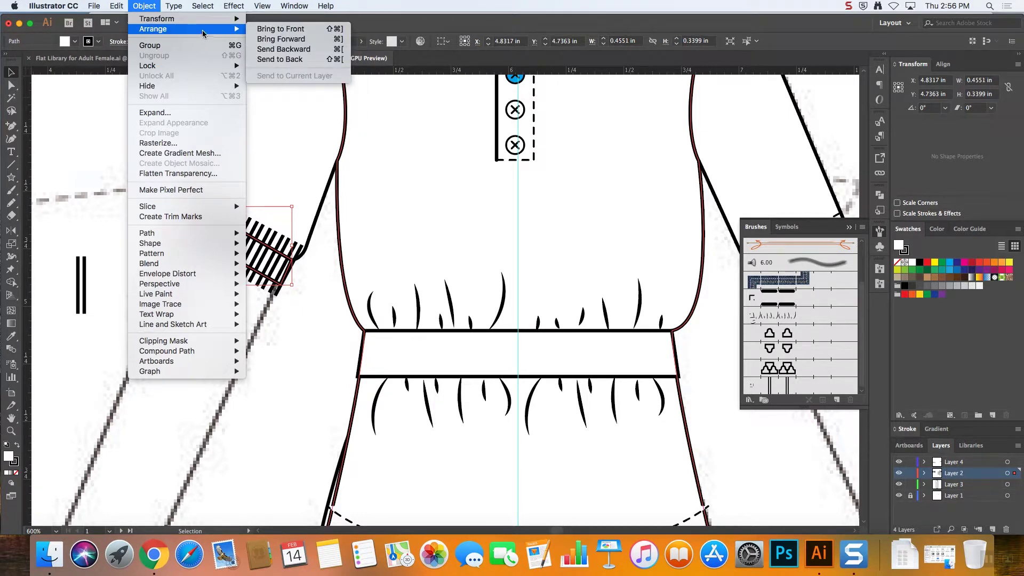
click(283, 31)
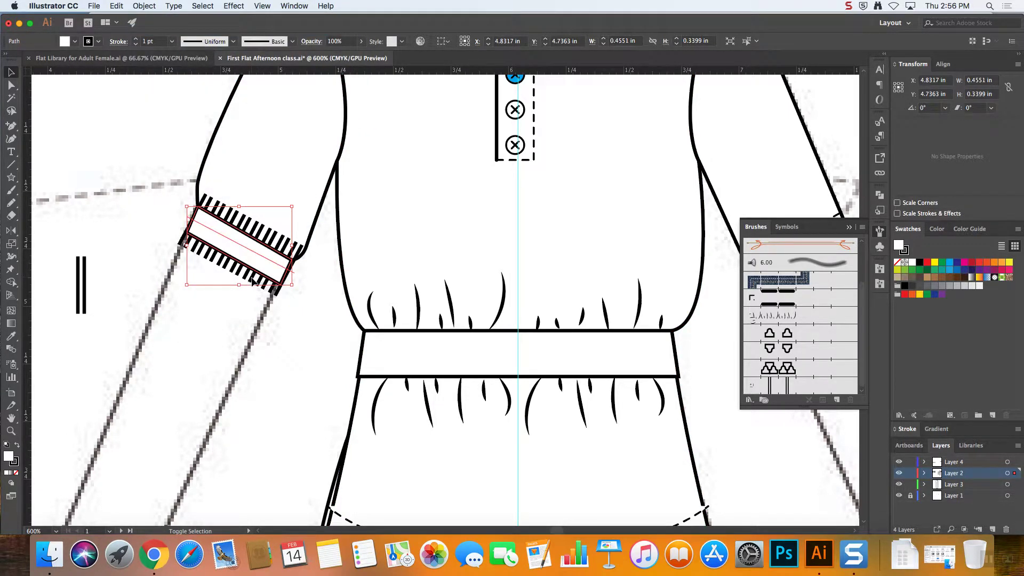
- Clip the brushed ribbing line to the cuff rectangle with a clipping mask
shift+click(253, 280)
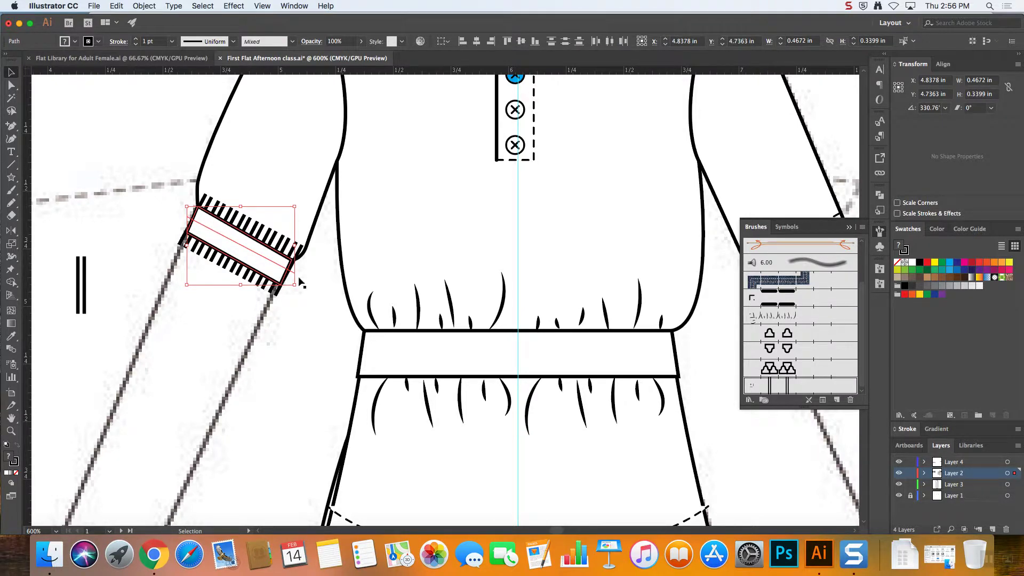
click(116, 6)
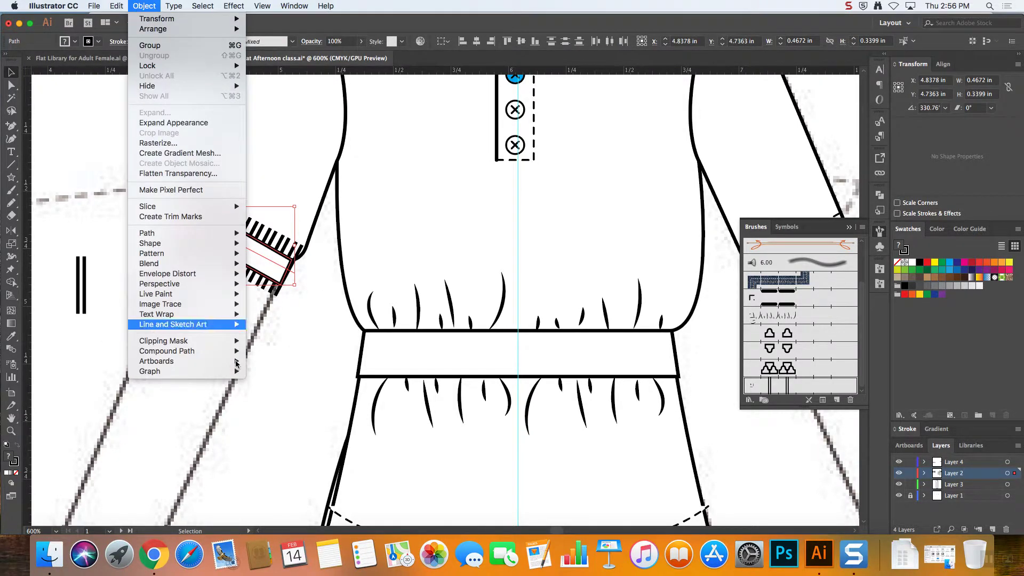
mouse_move(205, 347)
click(253, 344)
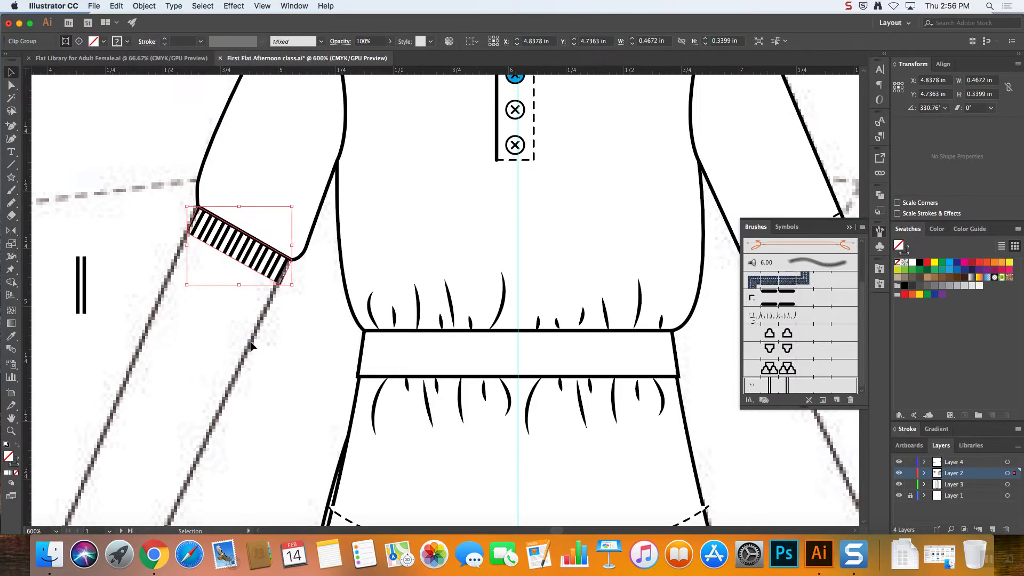
- Try a 0.25 pt stroke on the whole clipped cuff group, and undo it
click(249, 260)
click(164, 40)
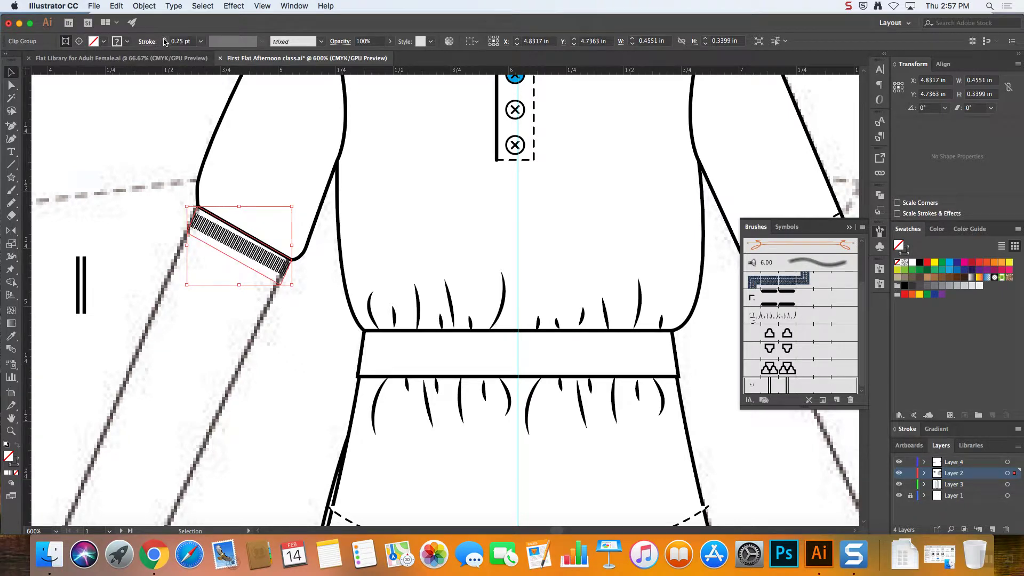
key(super+z)
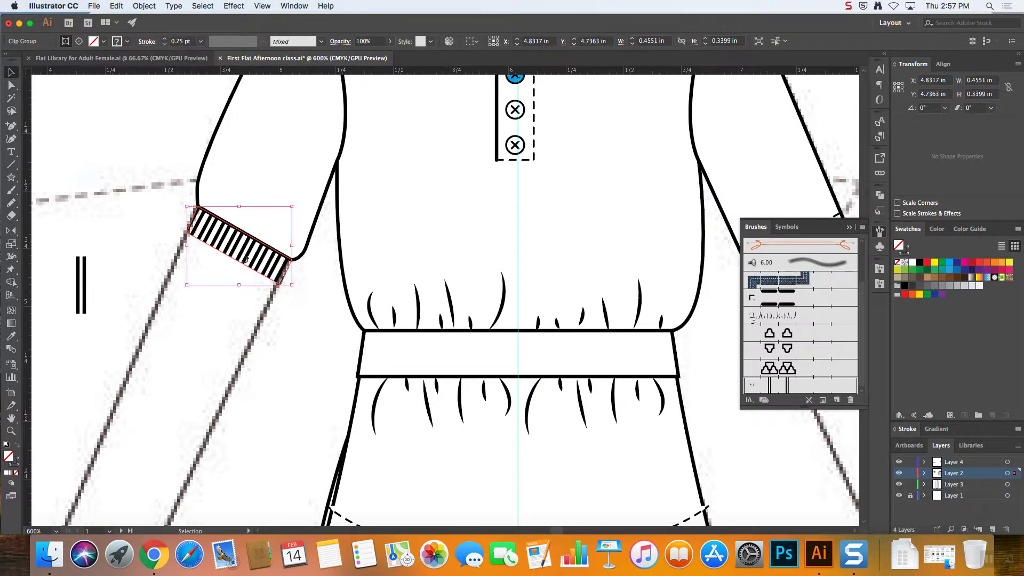
- Isolate the clipped cuff group, set its outline stroke to 0.75 pt, and exit isolation
double_click(247, 262)
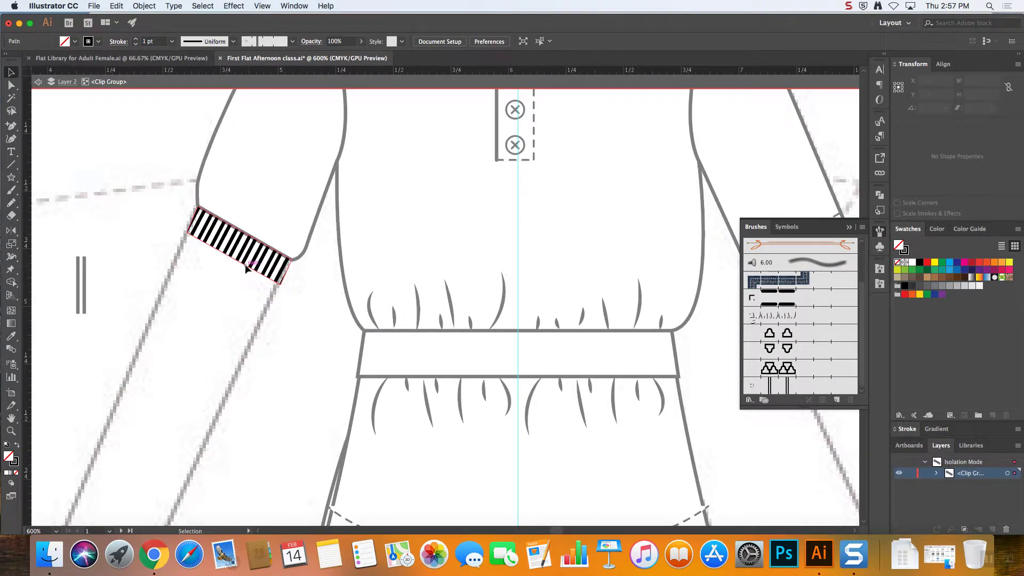
click(245, 264)
click(165, 40)
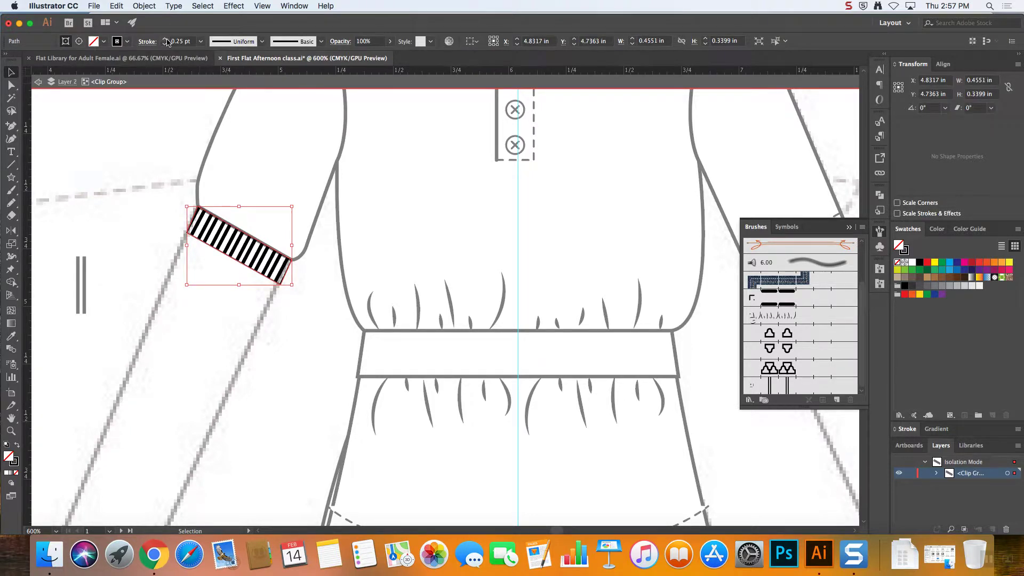
click(166, 40)
click(165, 40)
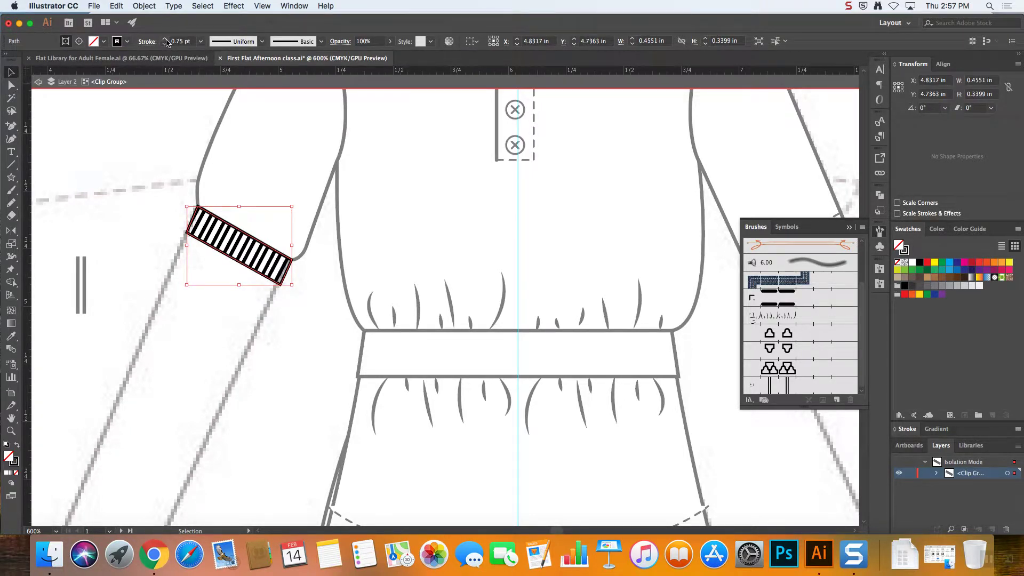
key(Escape)
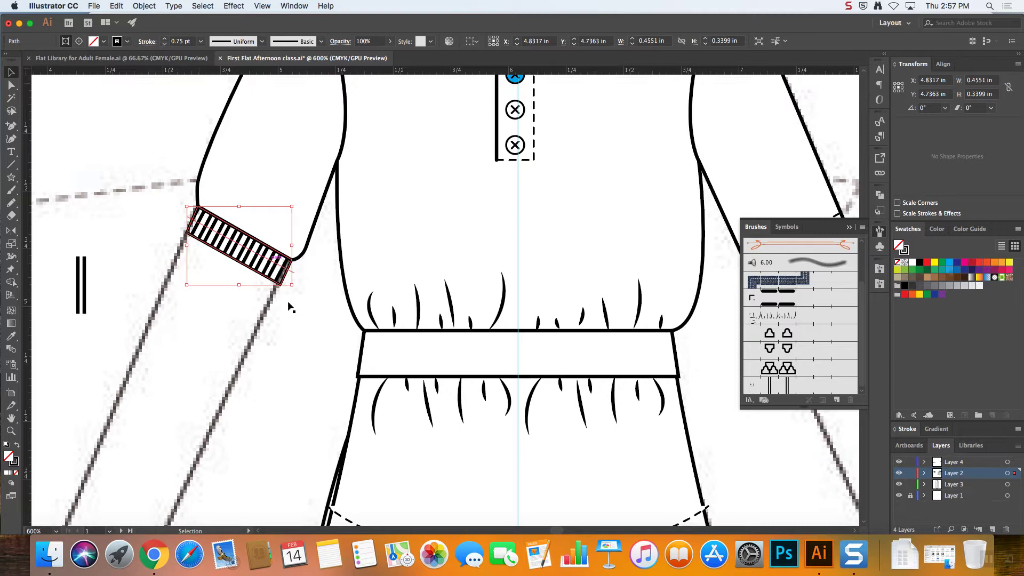
click(328, 404)
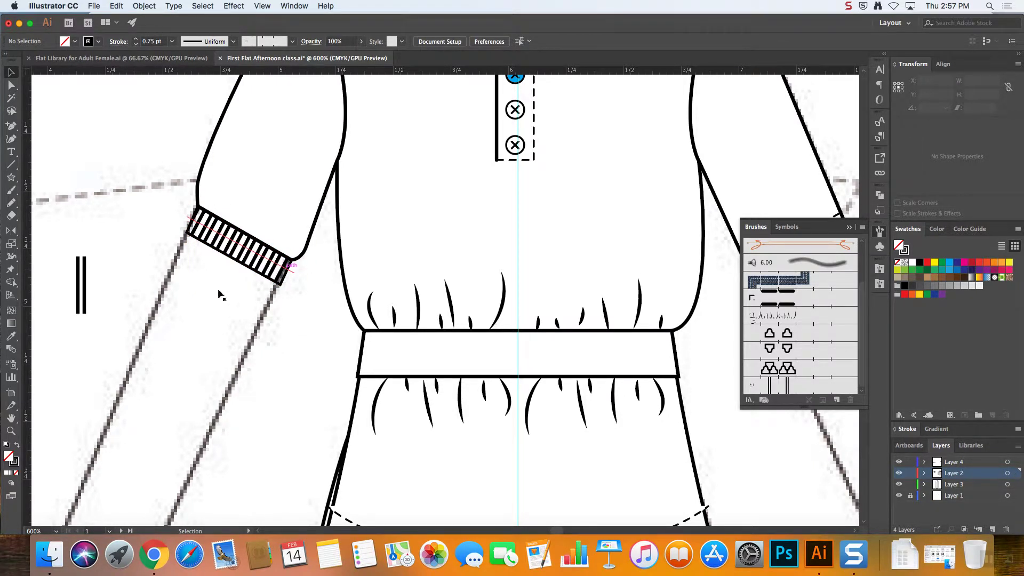
- Examine the clipped cuff in isolation and against the whole garment
double_click(241, 256)
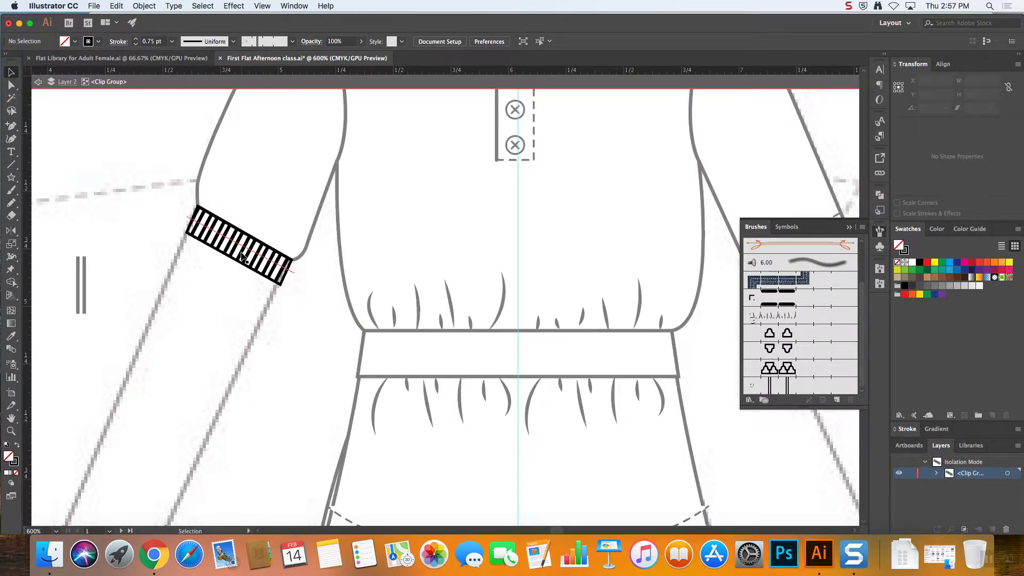
key(super+minus)
key(super+minus)
key(super+minus)
key(super+minus)
key(super+minus)
key(super+minus)
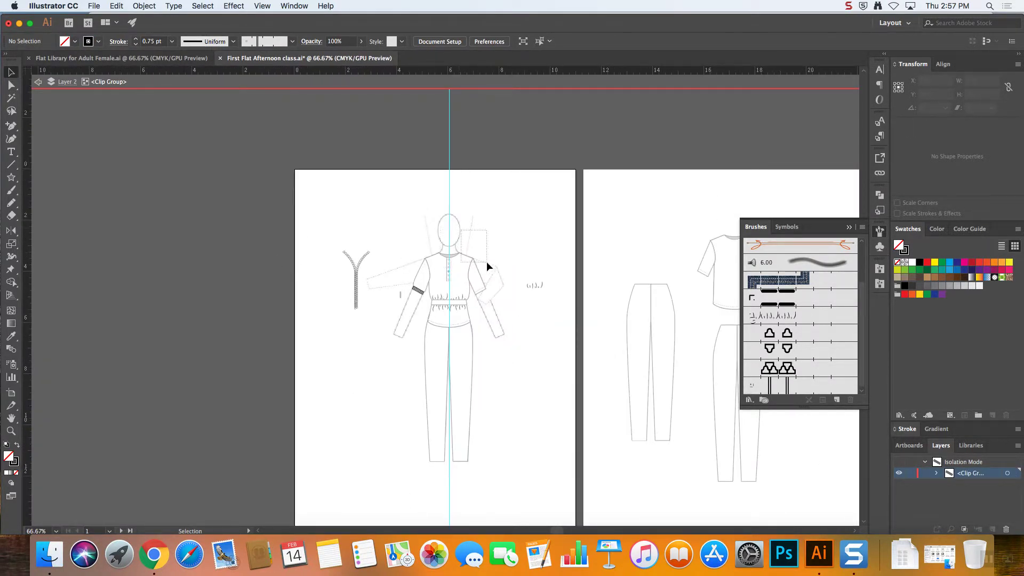
drag(486, 262, 487, 261)
key(Escape)
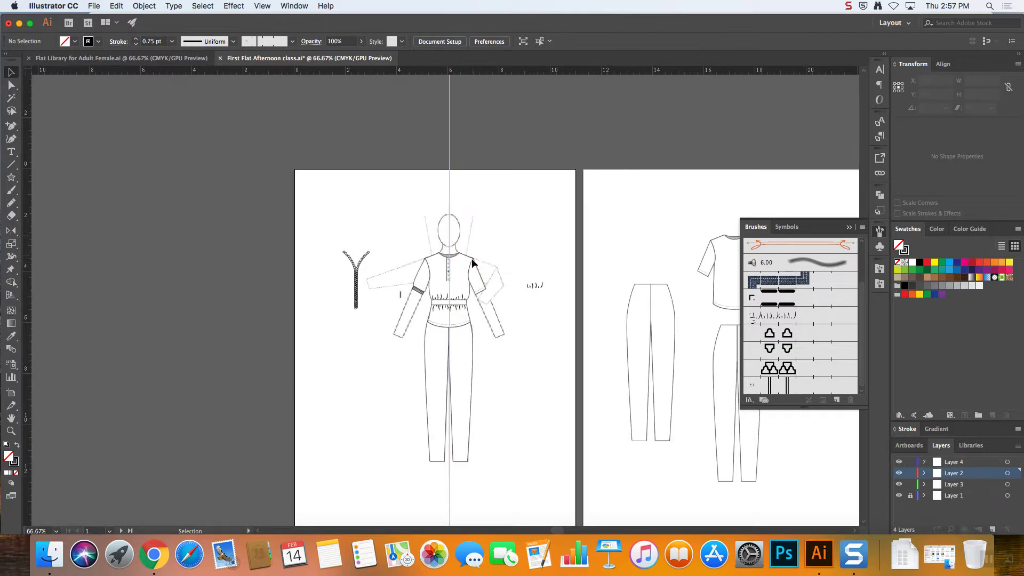
key(super+plus)
key(super+plus)
key(super+plus)
key(super+plus)
key(super+plus)
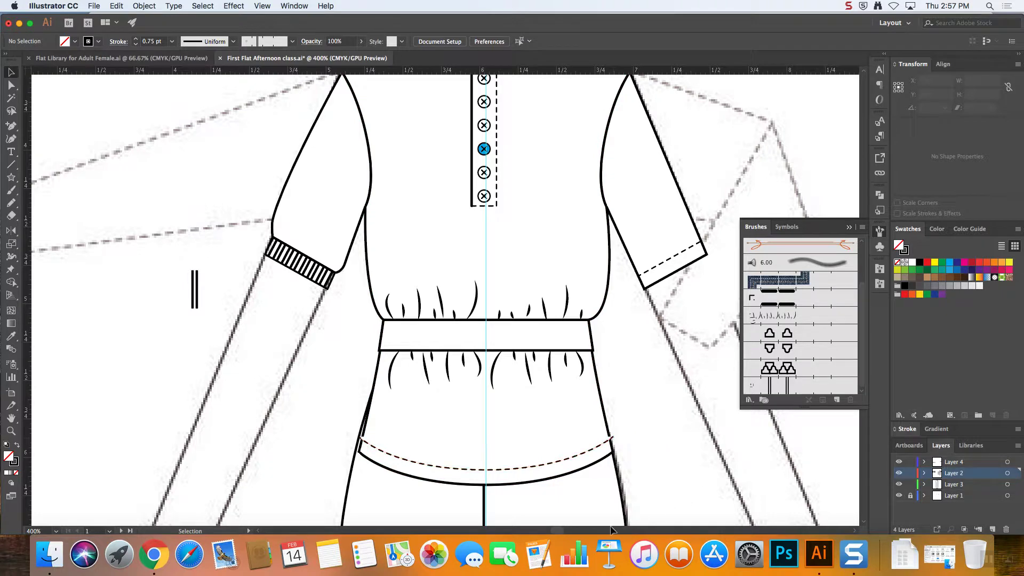
- Undo the cuff's outline stroke, clipping mask and stacking changes, restoring the unclipped brushed ribbing
key(super+z)
key(super+z)
key(super+z)
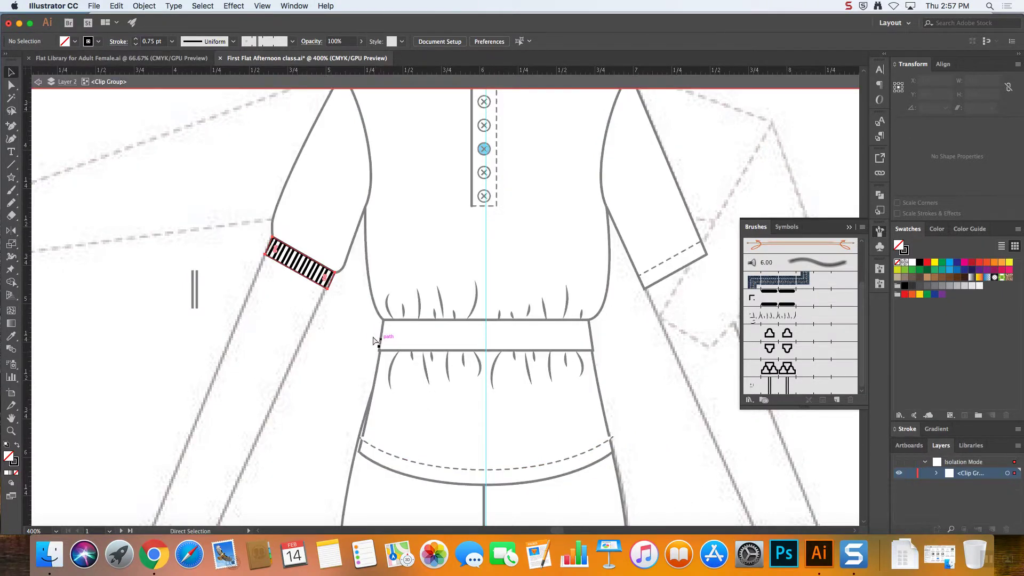
key(super+z)
key(super+z)
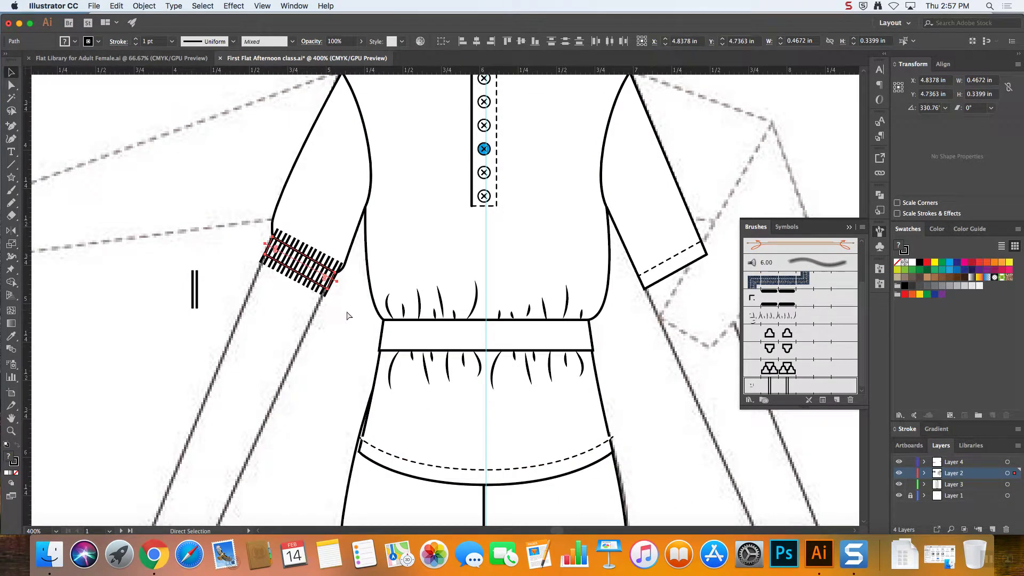
key(super+z)
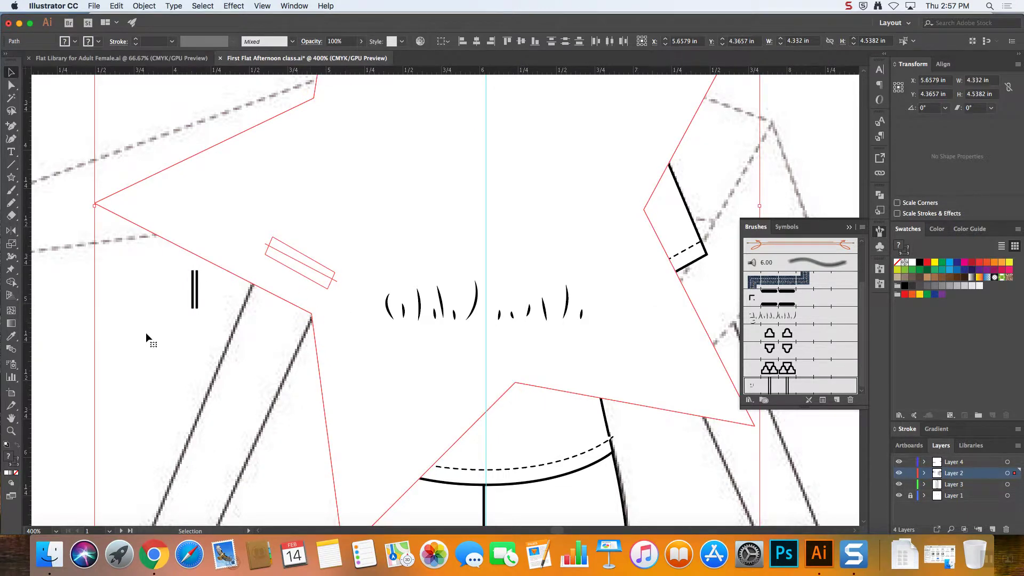
key(super+z)
key(super+z)
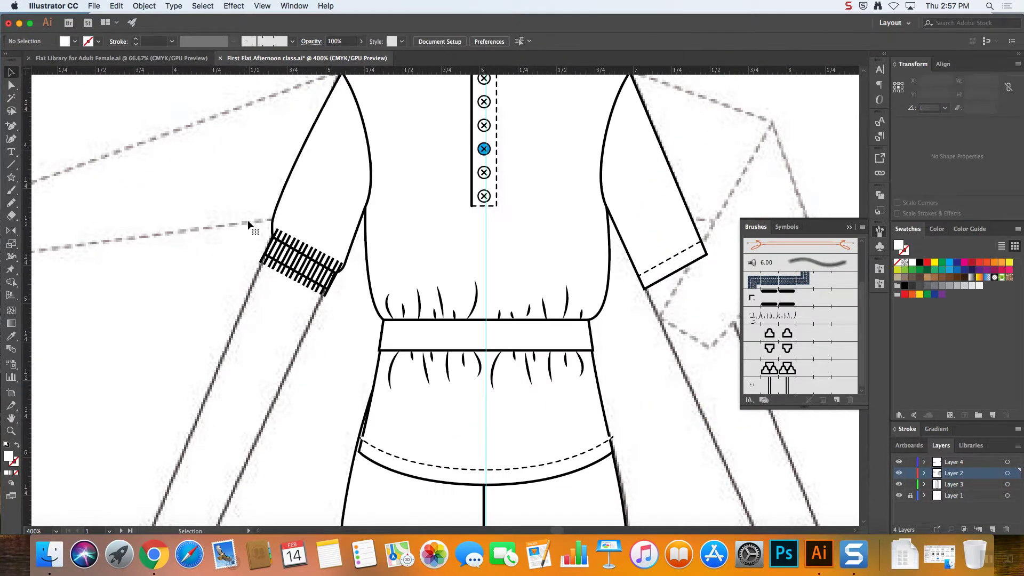
- Set the cuff's brushed ribbing line to a 0.5 pt stroke
click(306, 263)
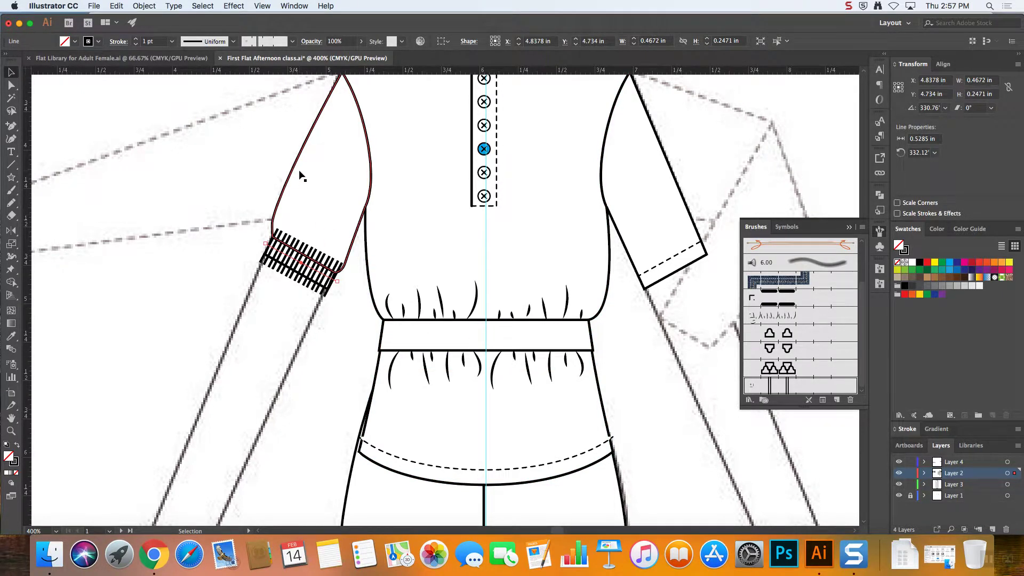
key(super+equal)
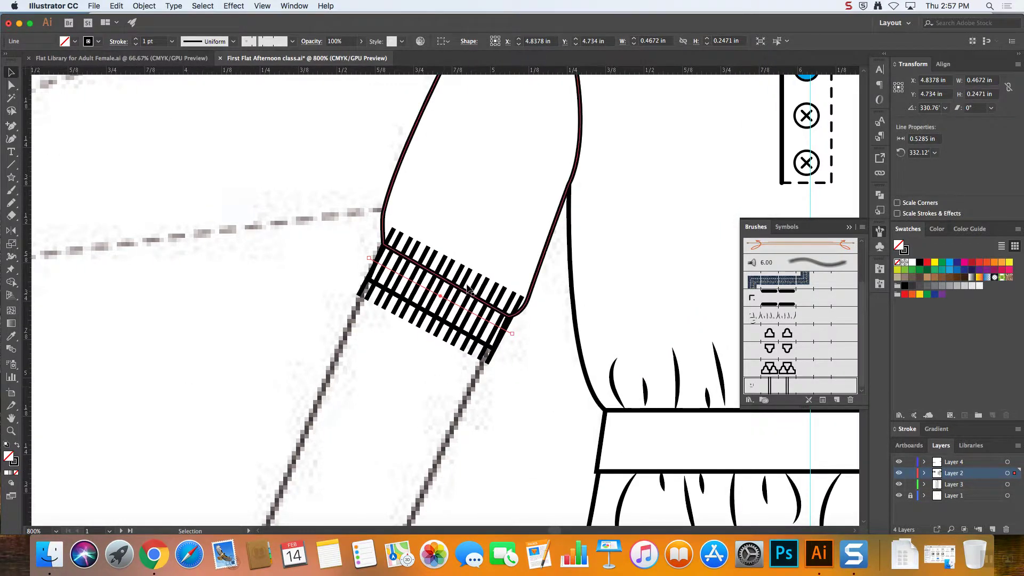
click(147, 5)
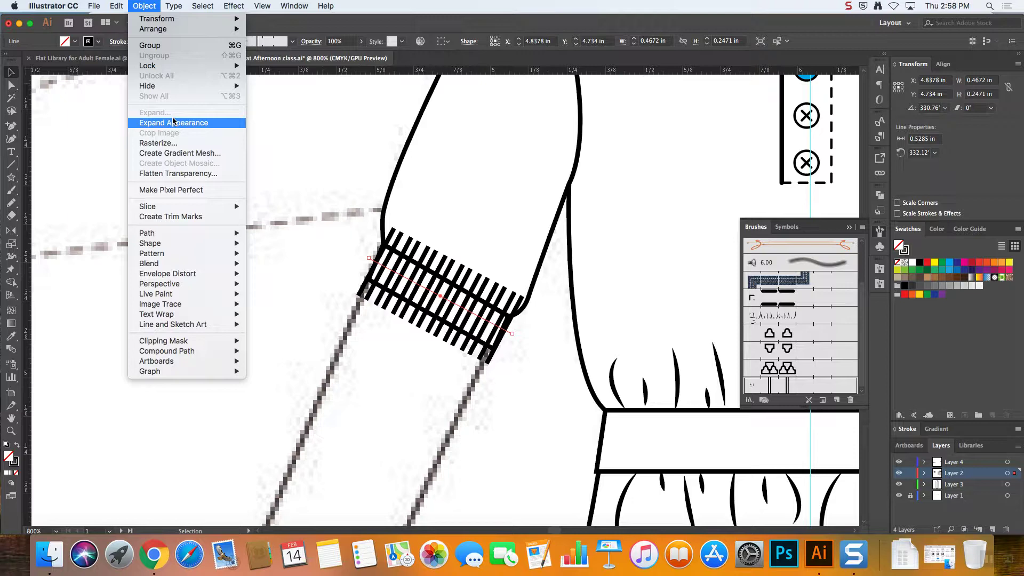
click(151, 7)
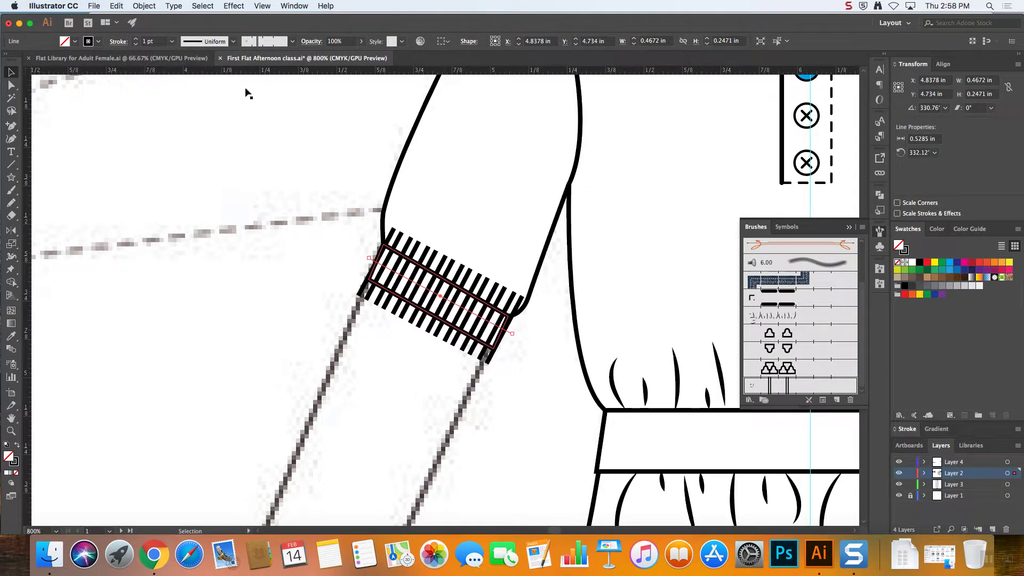
click(137, 45)
click(136, 45)
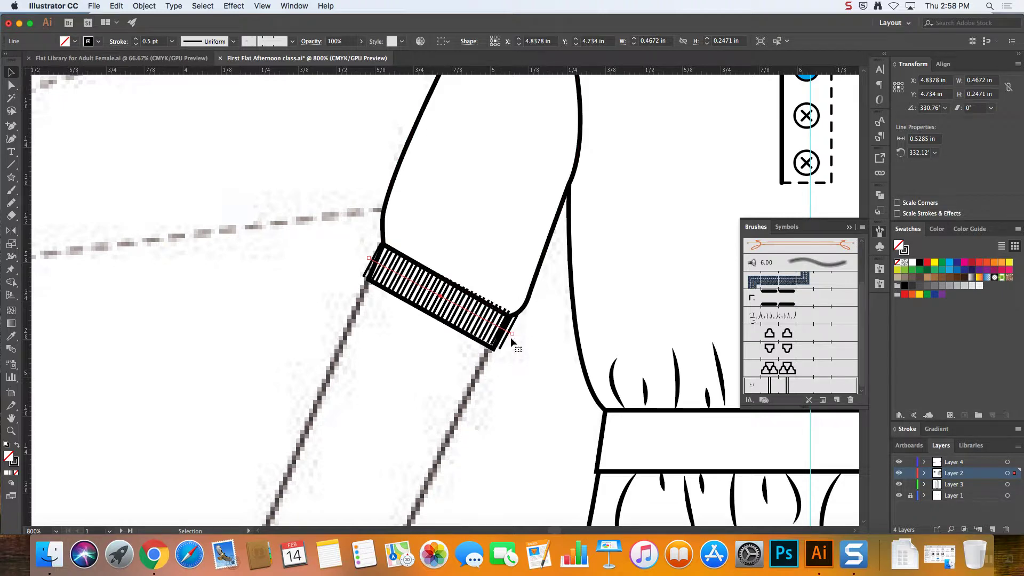
- Lengthen the ribbing line past the cuff's inner edge to about 0.65 in, and expand its appearance
drag(511, 331, 510, 337)
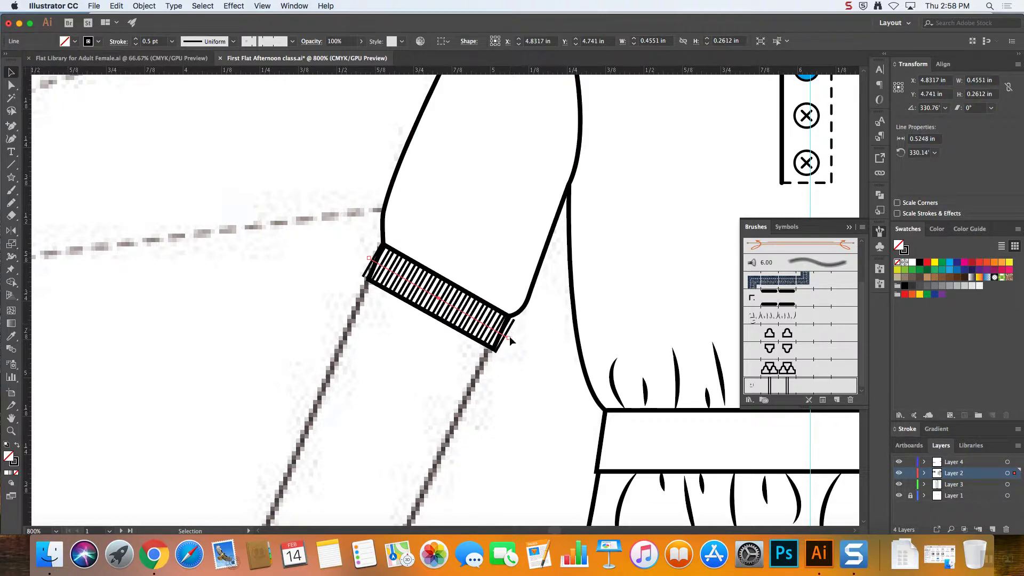
drag(514, 342, 543, 356)
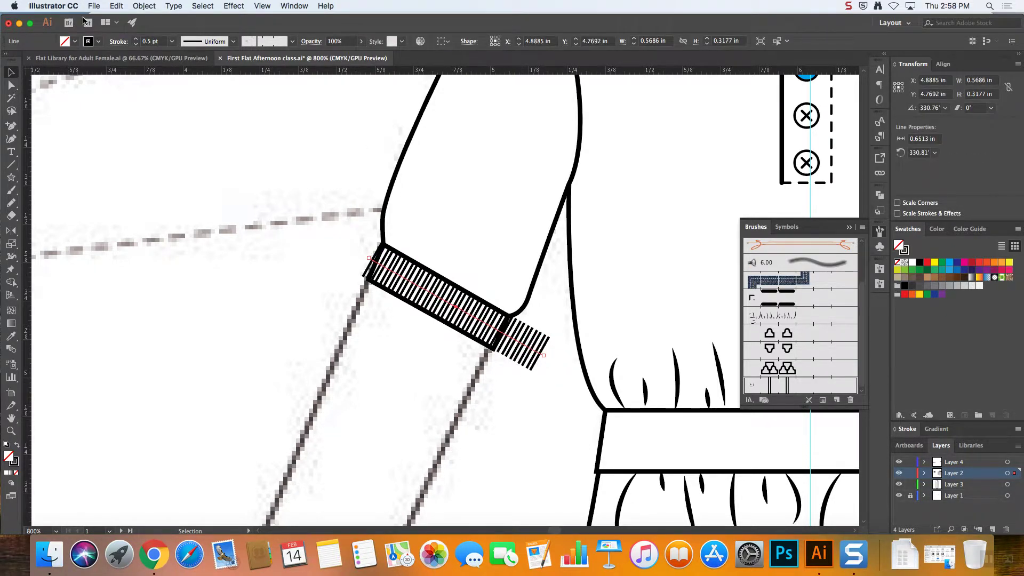
click(144, 5)
click(201, 122)
click(527, 383)
click(536, 357)
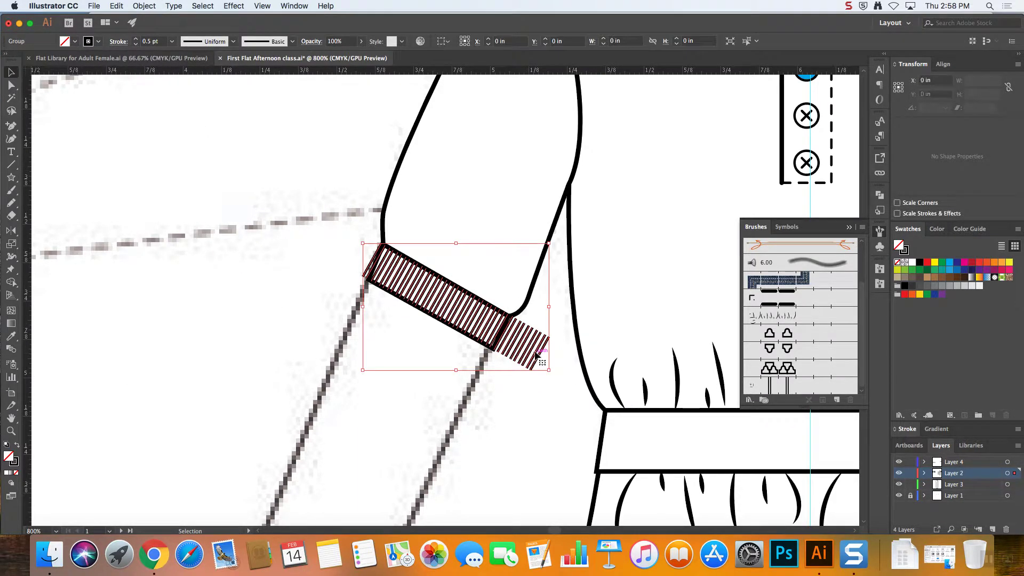
- Ungroup the expanded ribbing and delete the ribs that extend past the cuff's inner edge
right_click(518, 345)
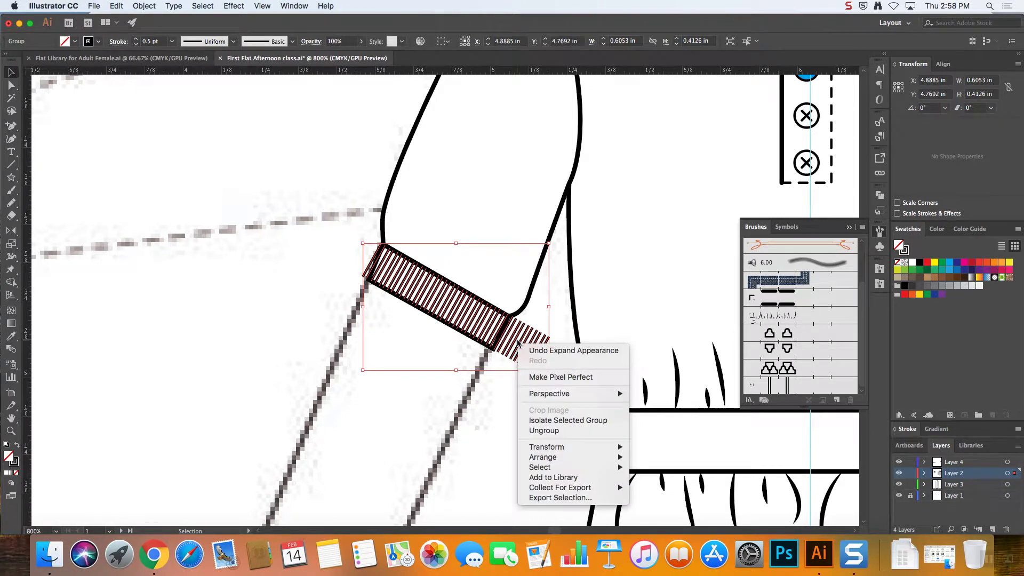
click(514, 406)
drag(513, 405, 544, 336)
drag(546, 391, 513, 325)
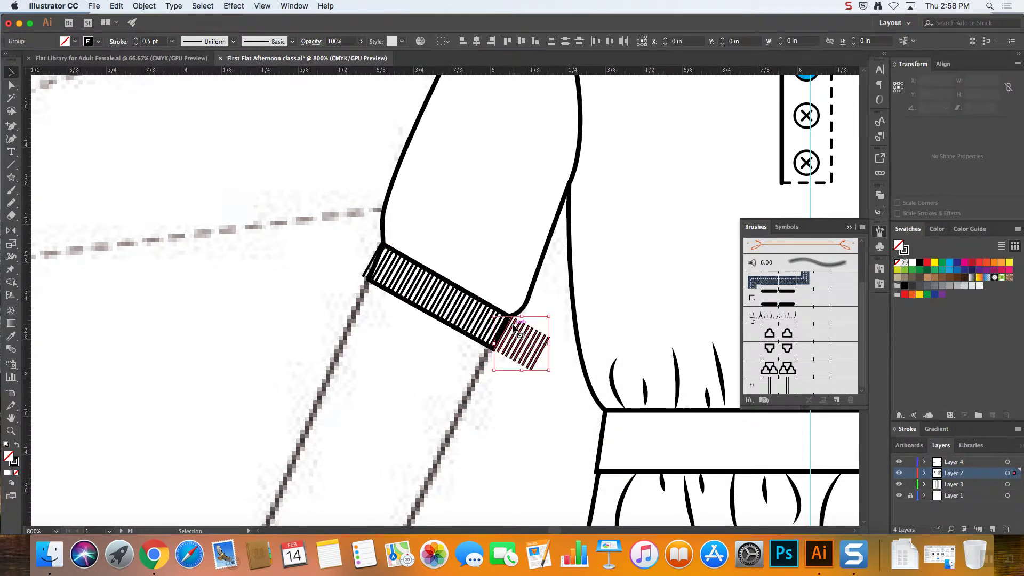
key(Delete)
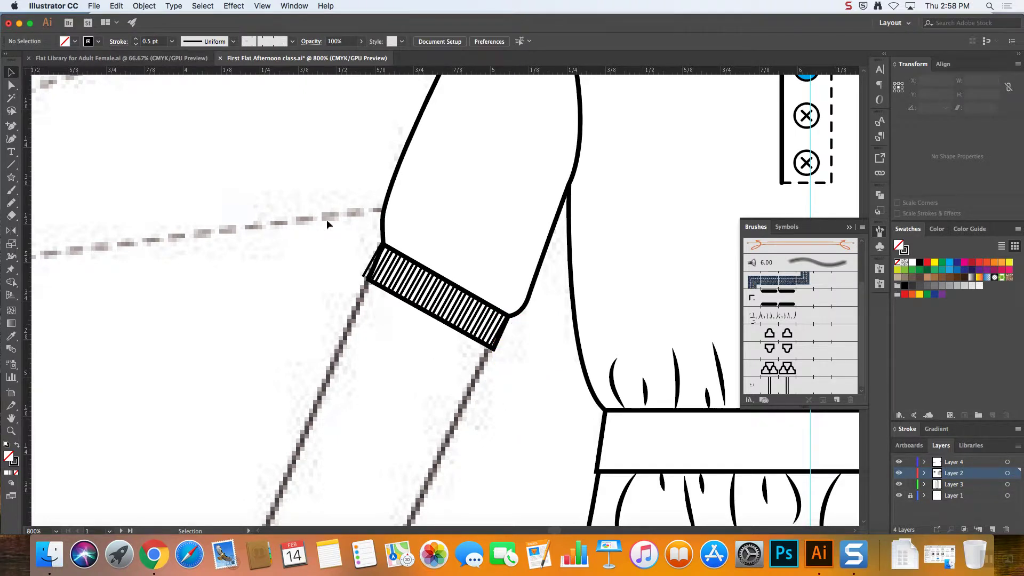
- Delete the stray rib sticking out past the cuff's outer edge
click(372, 266)
key(Delete)
key(super+minus)
key(super+minus)
key(super+minus)
key(super+minus)
key(super+minus)
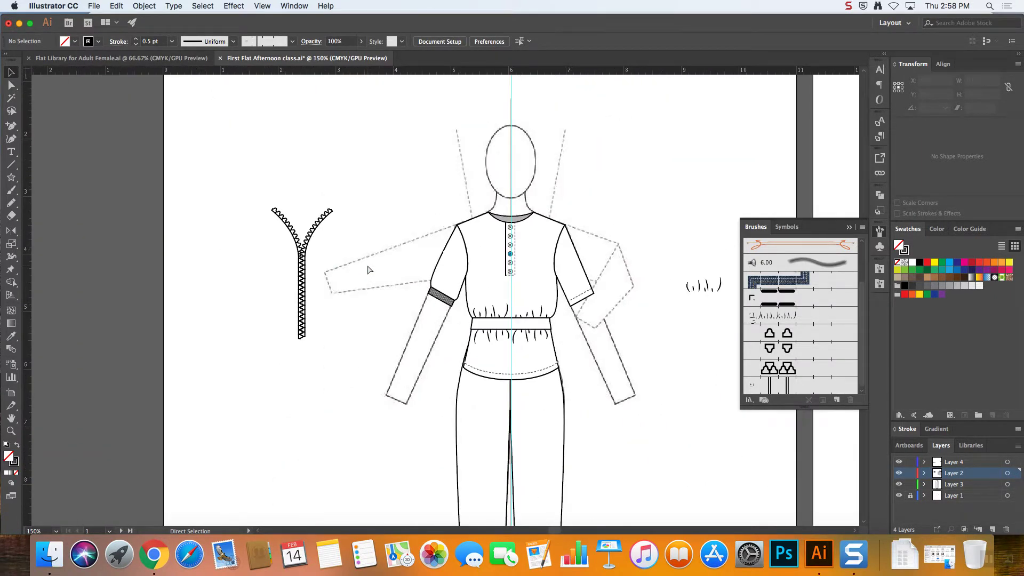
- Draw a rectangle about 7.87 by 4.14 in on the empty area beside the second artboard, and fill it dark red
key(super+minus)
key(super+minus)
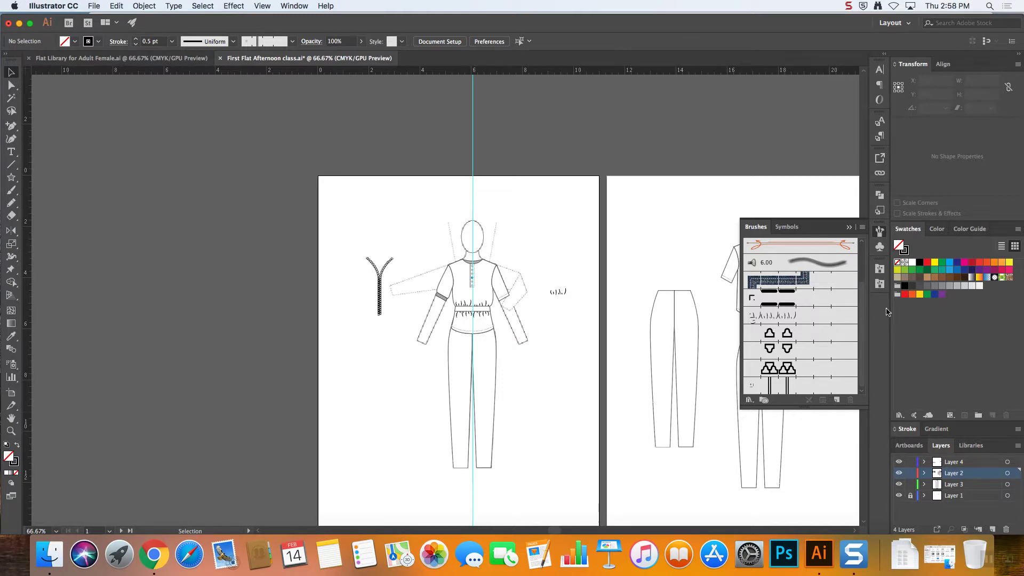
click(849, 228)
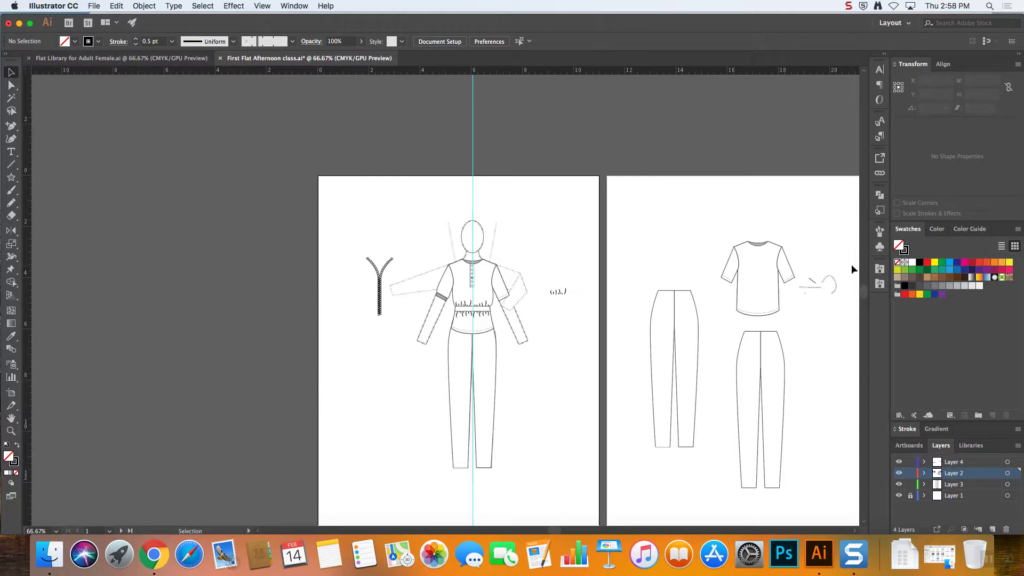
drag(552, 530, 611, 530)
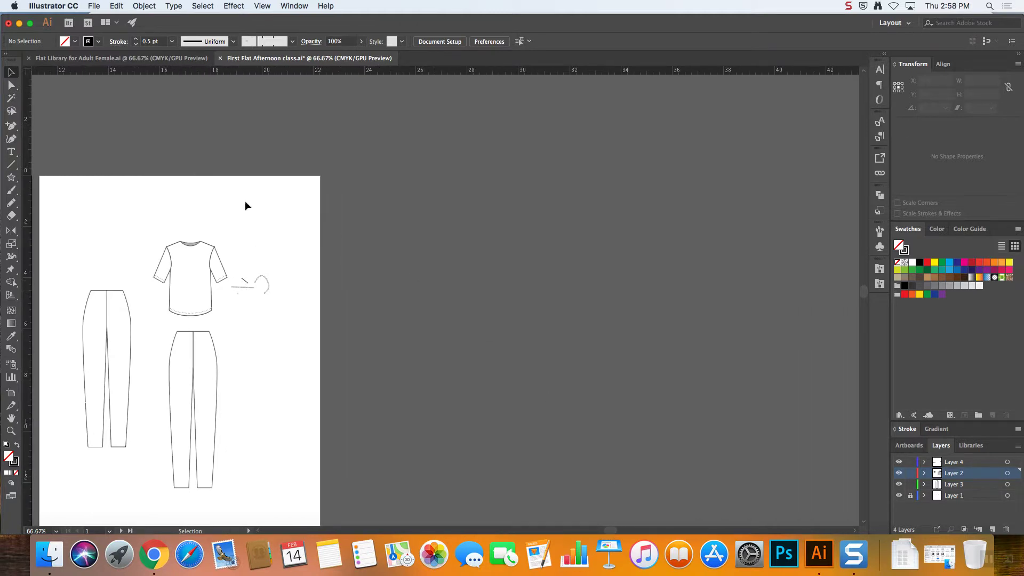
drag(10, 177, 69, 180)
drag(581, 316, 380, 210)
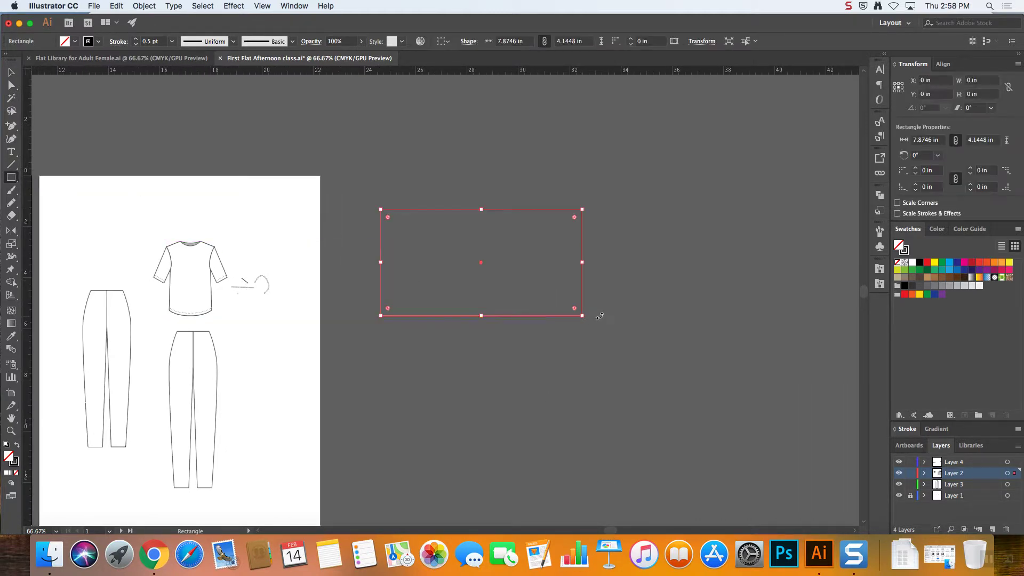
click(972, 262)
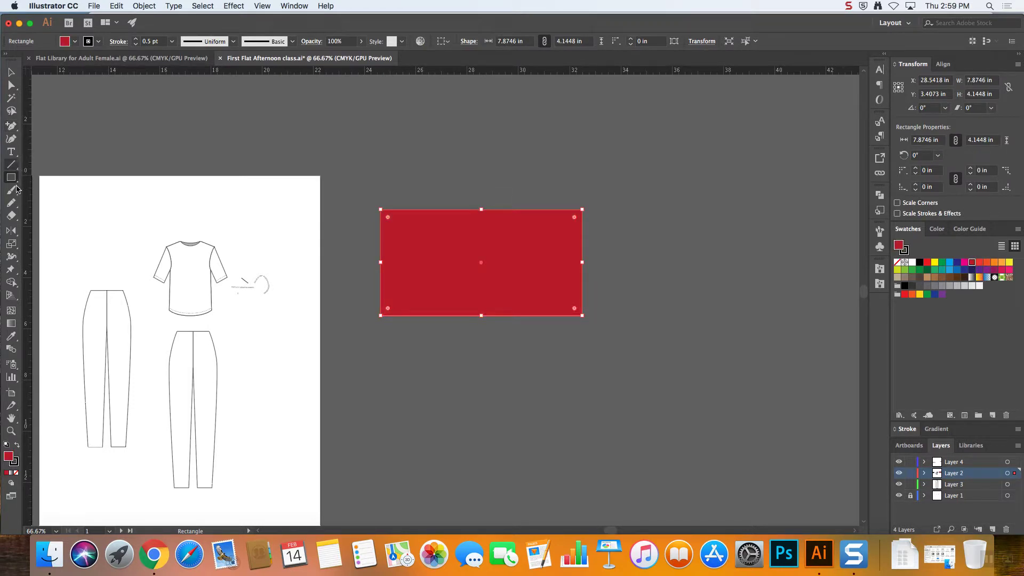
- Draw an orange five-pointed star about 4.07 by 3.9 in, and position it overlapping the red rectangle's right edge
drag(11, 178, 89, 224)
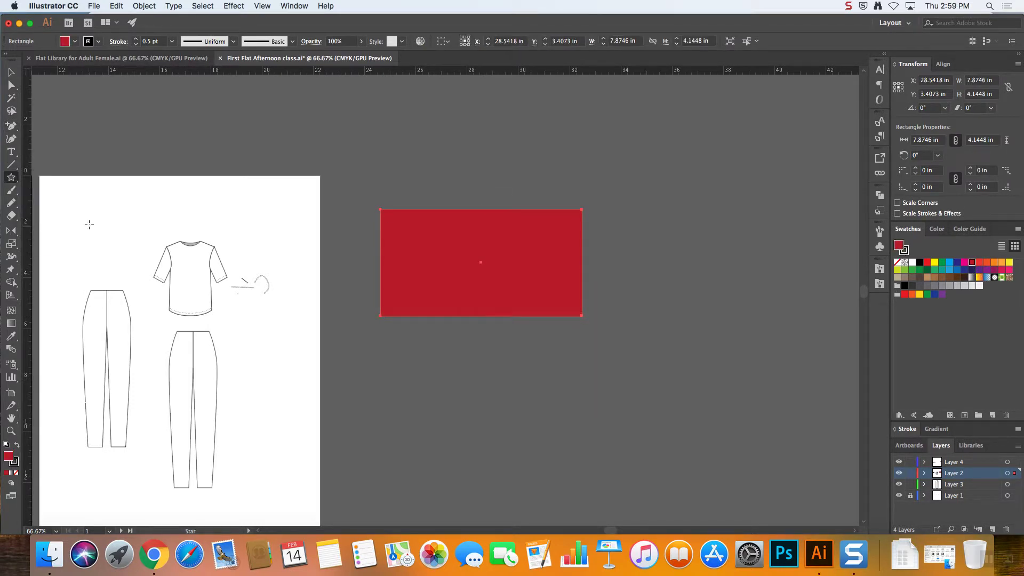
drag(656, 335, 561, 235)
click(987, 262)
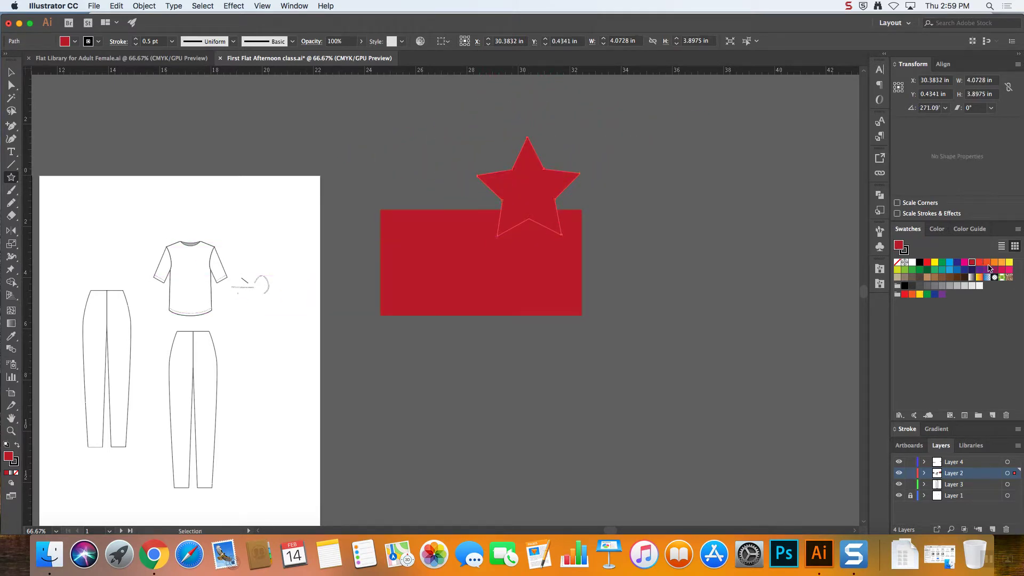
click(6, 74)
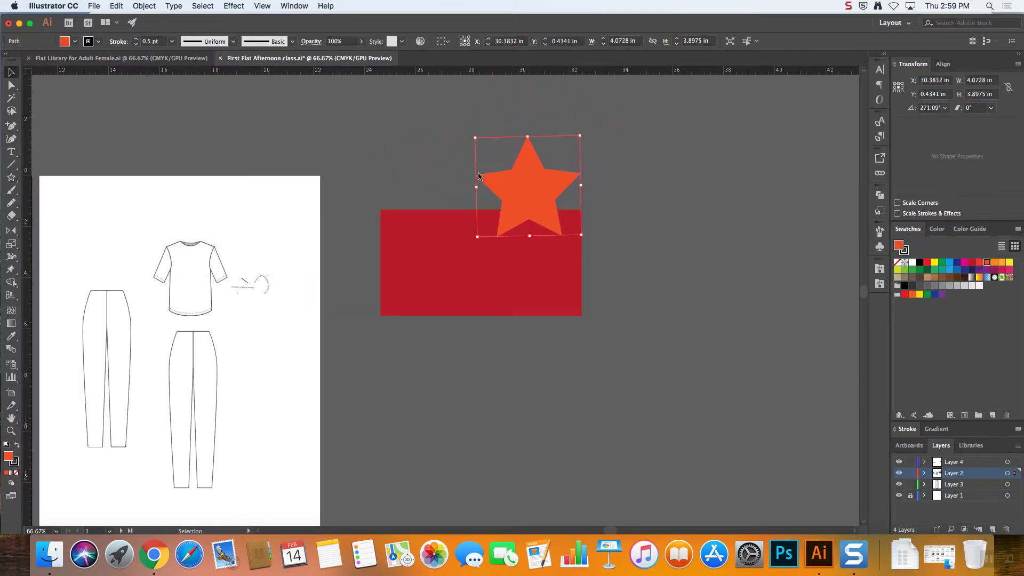
drag(566, 202, 595, 275)
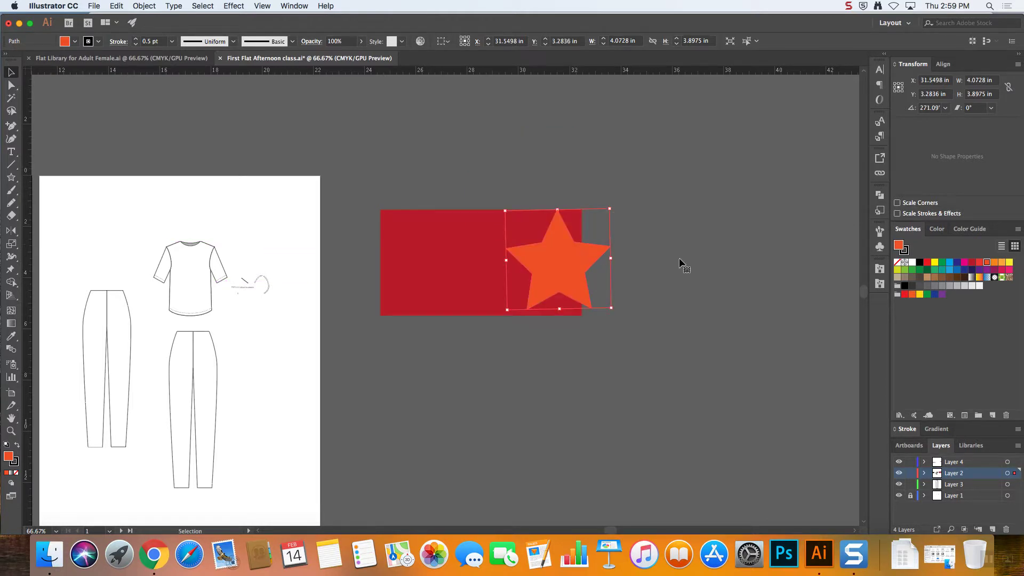
- Try the Pathfinder Unite mode on the star and the rectangle, and undo it
click(878, 196)
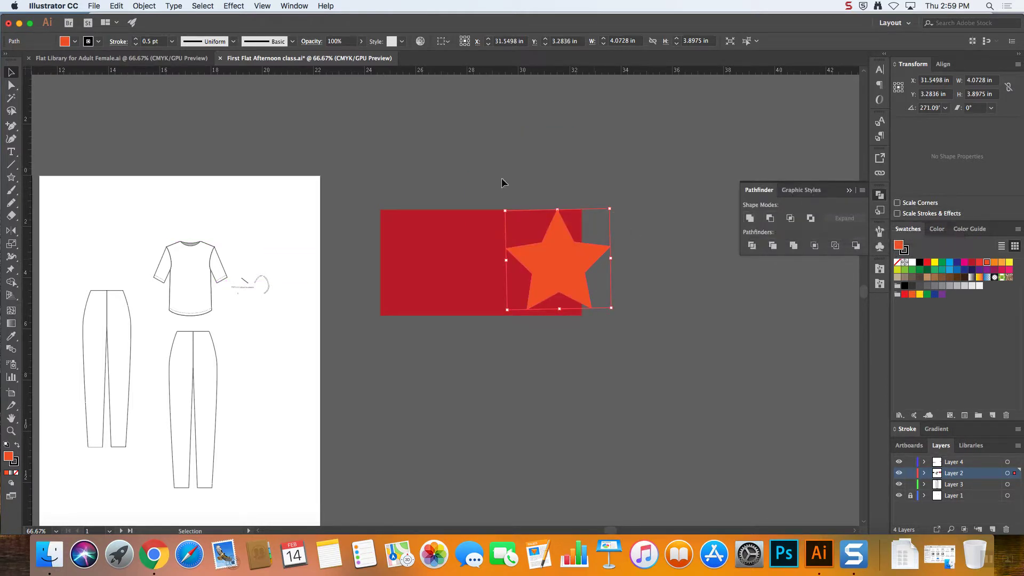
shift+click(575, 281)
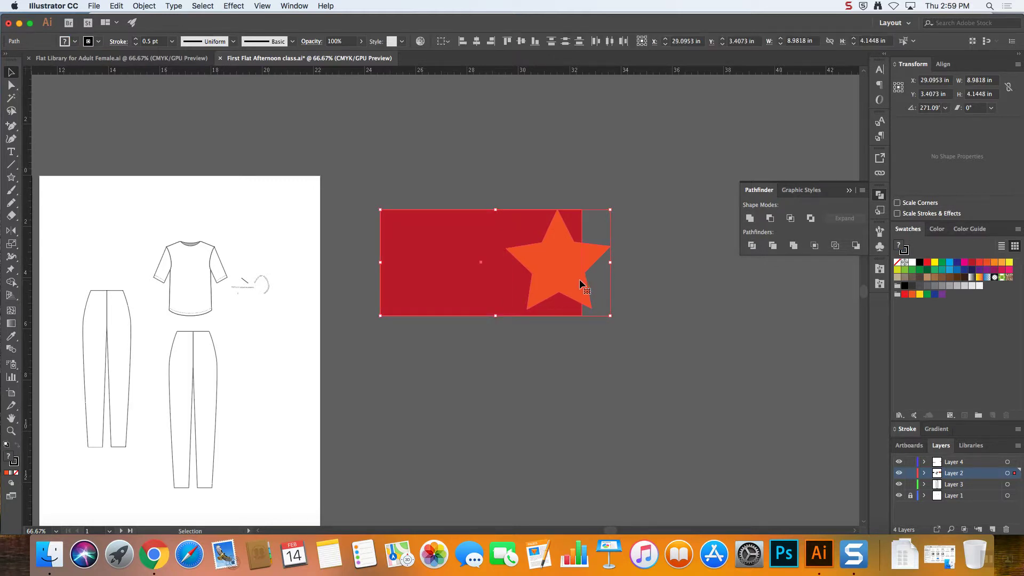
click(751, 220)
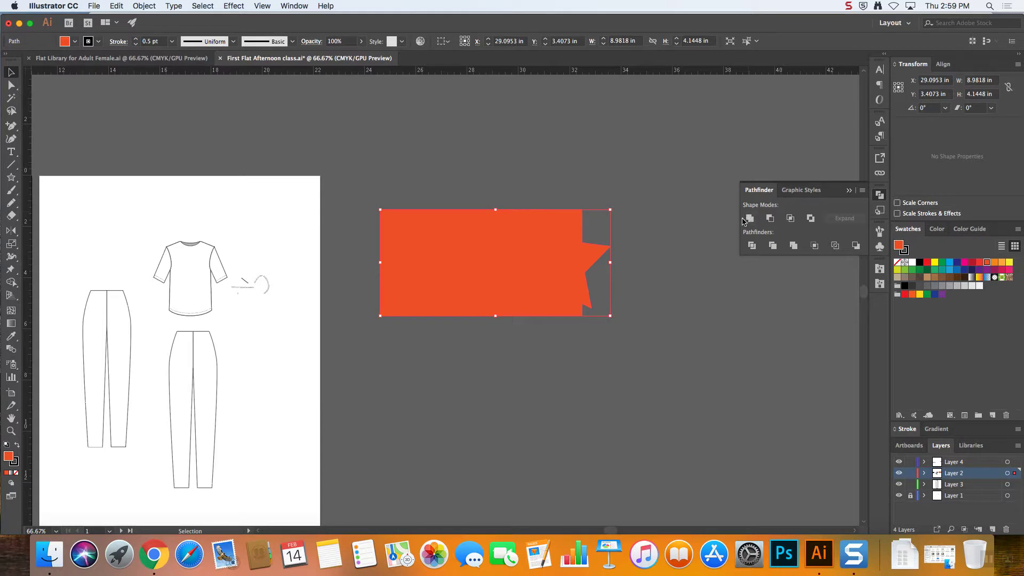
key(super+z)
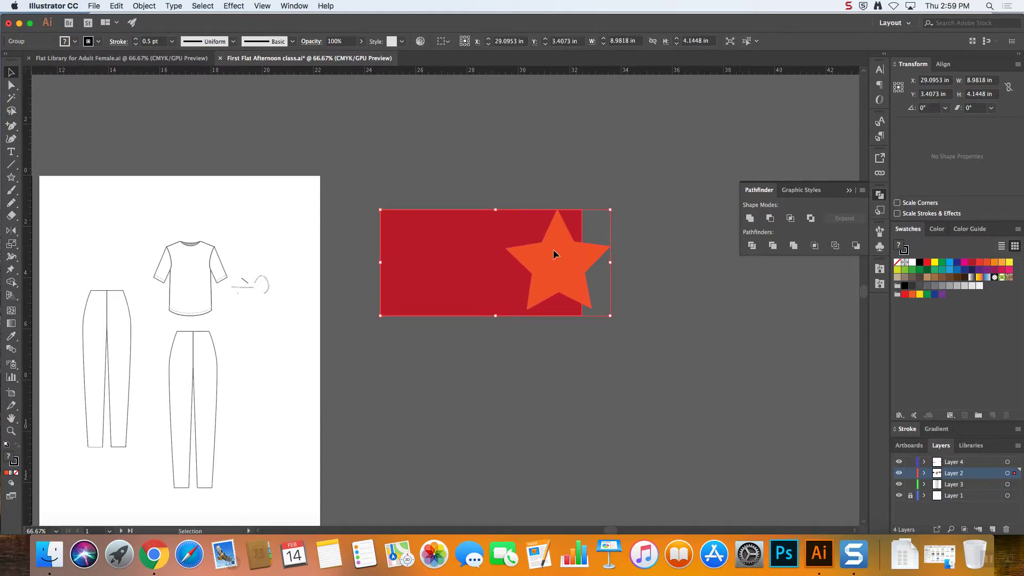
- Divide the star and rectangle with Pathfinder, ungroup the pieces, and fill the star section inside the rectangle dark blue
click(633, 265)
click(562, 269)
right_click(568, 271)
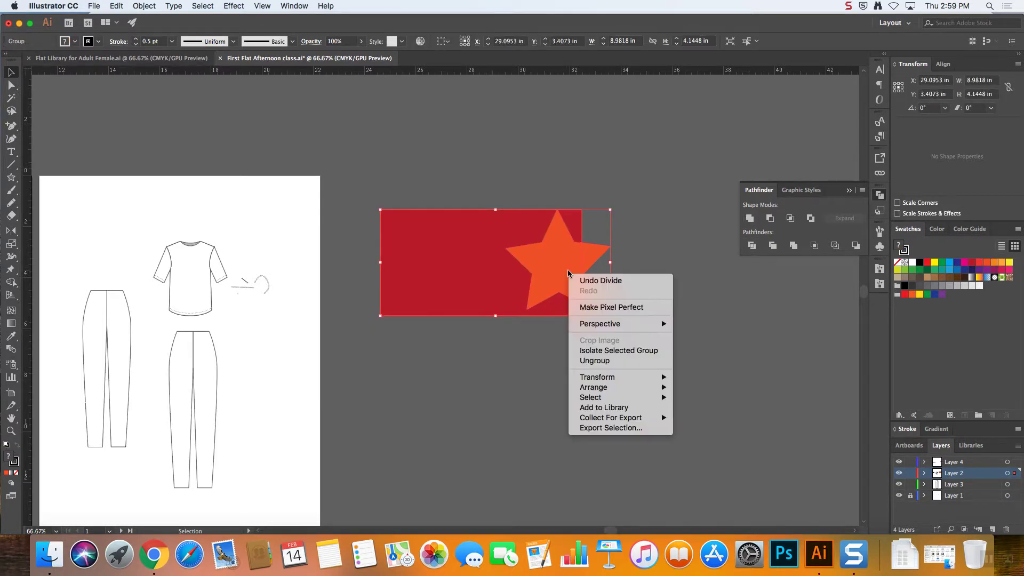
click(631, 362)
click(678, 298)
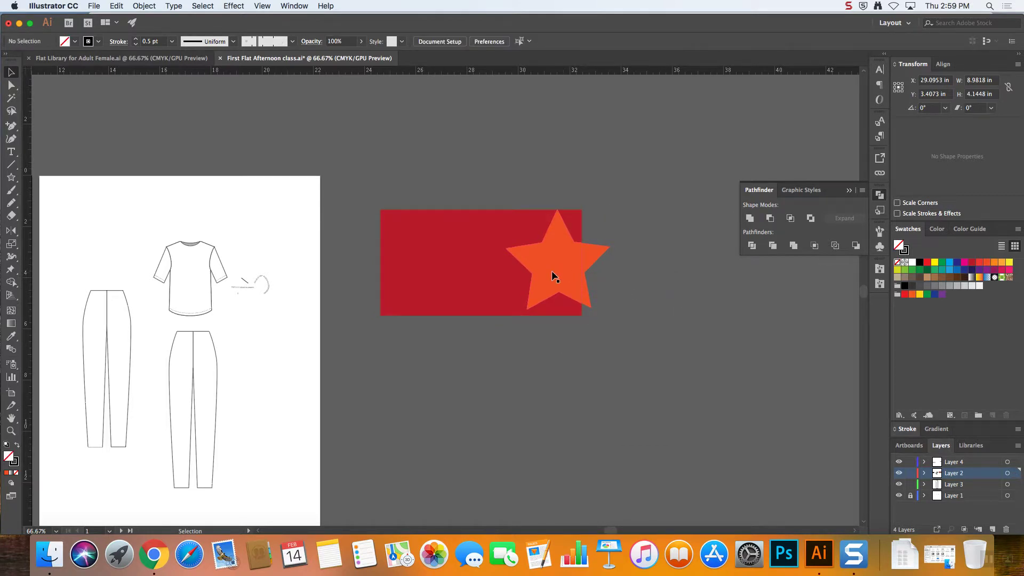
click(551, 271)
click(956, 263)
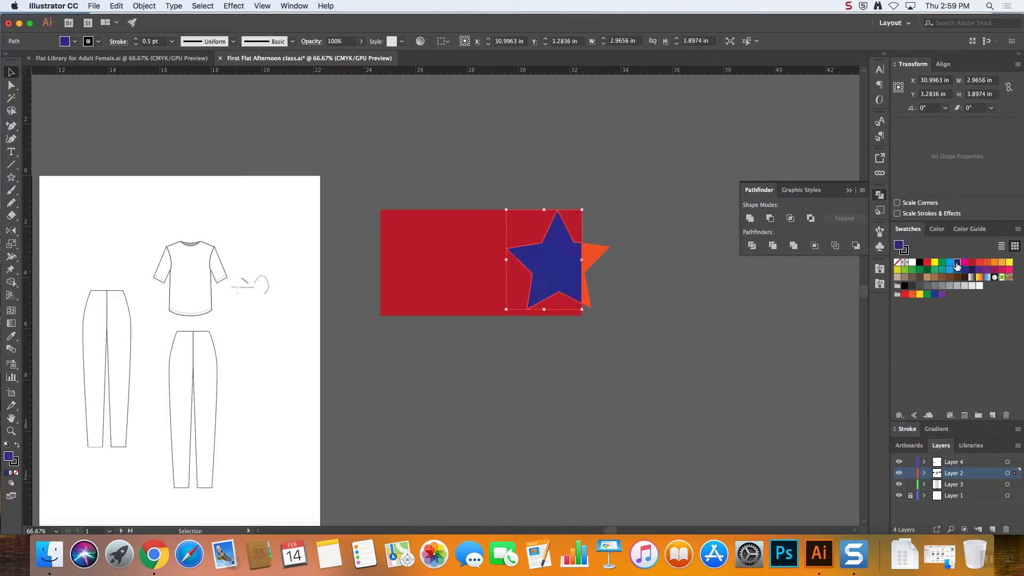
click(712, 306)
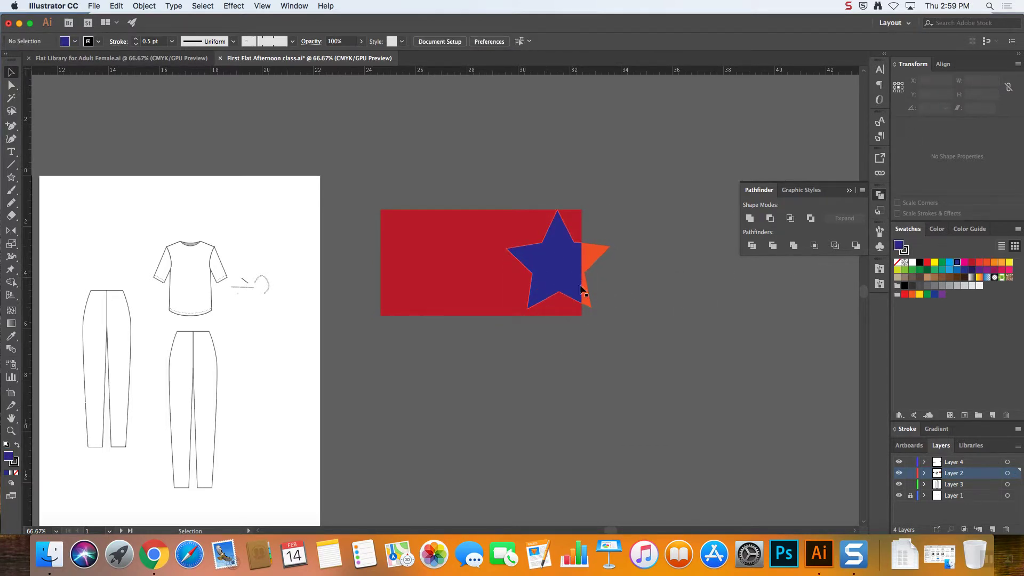
- Undo the blue fill, the ungrouping, the Divide operation and the star's move
key(super+z)
key(super+z)
key(super+z)
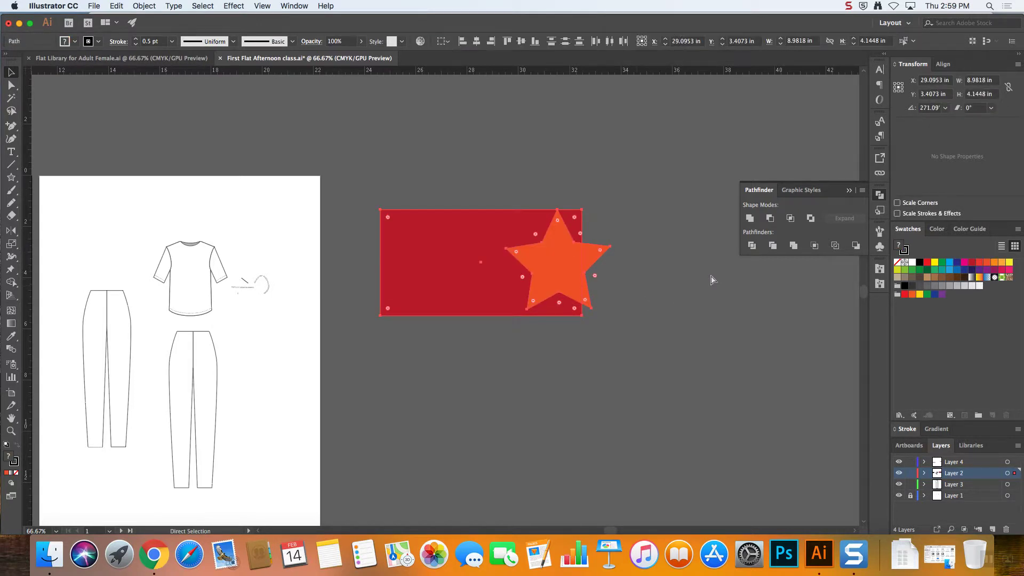
key(super+z)
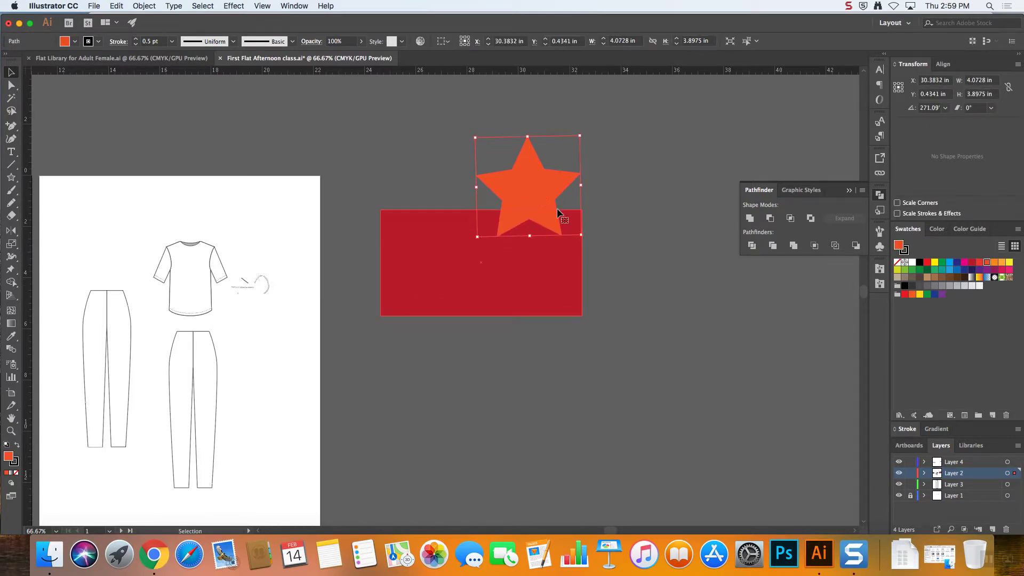
- Move the star over the rectangle's right edge and subtract it from the rectangle with Pathfinder Minus Front
drag(578, 191, 630, 263)
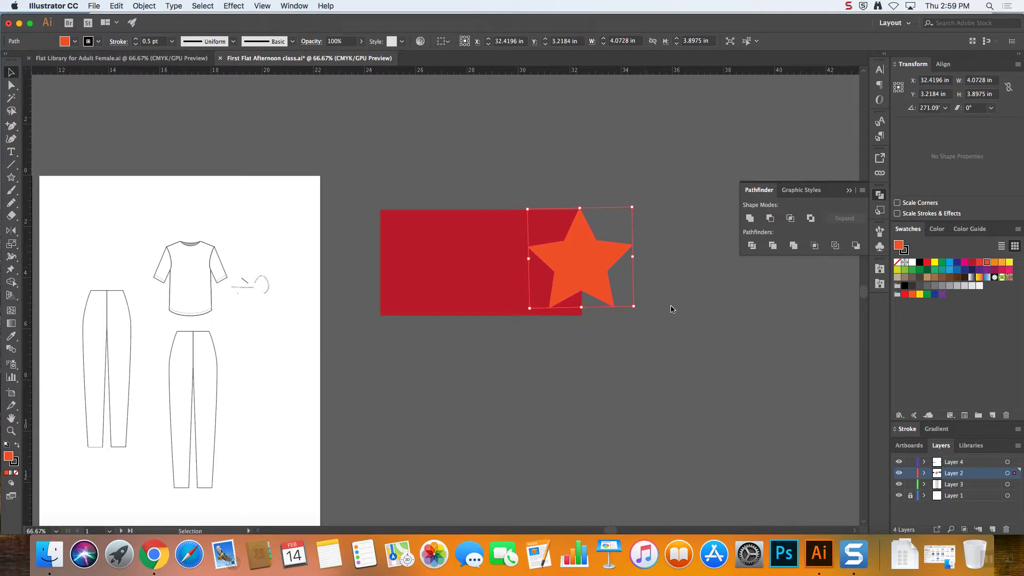
shift+click(510, 234)
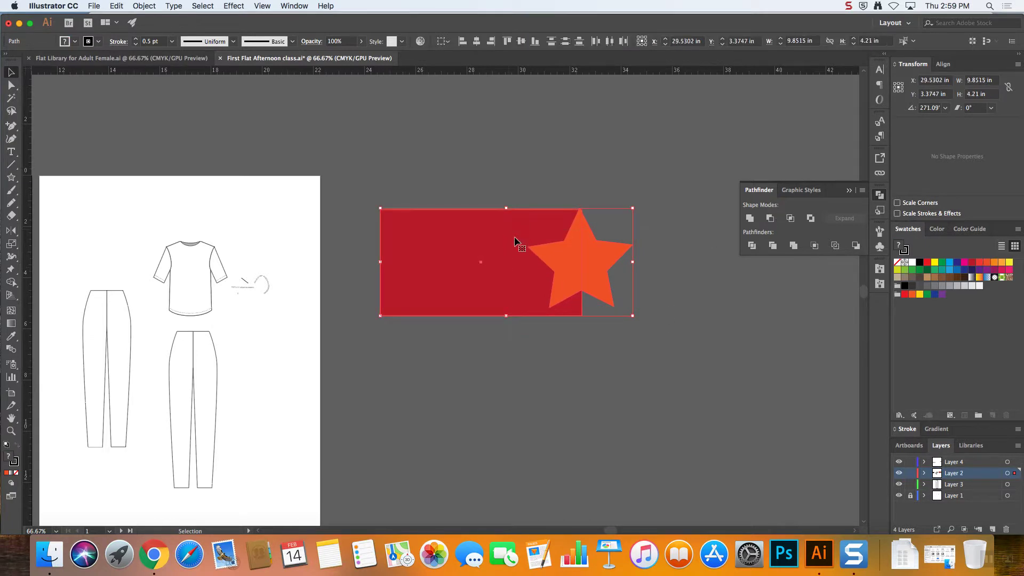
click(769, 218)
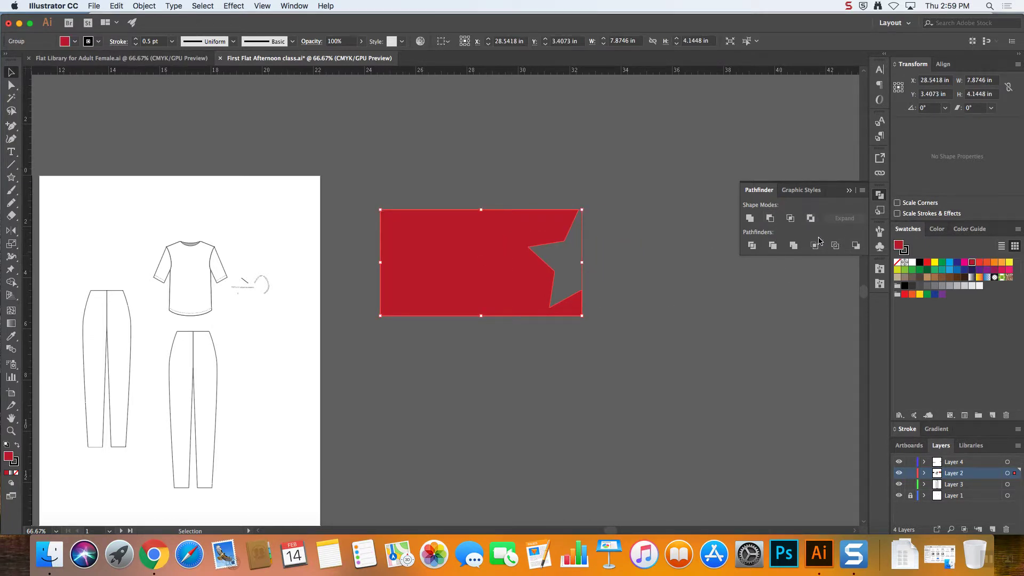
click(624, 286)
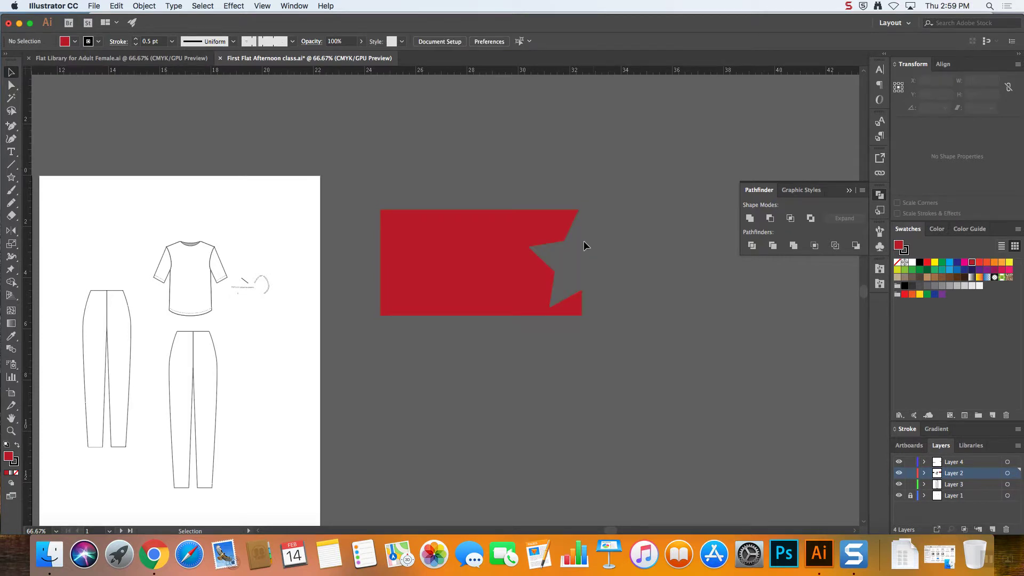
- Undo the subtraction and the star's move, and delete both the star and the rectangle
key(super+z)
key(super+z)
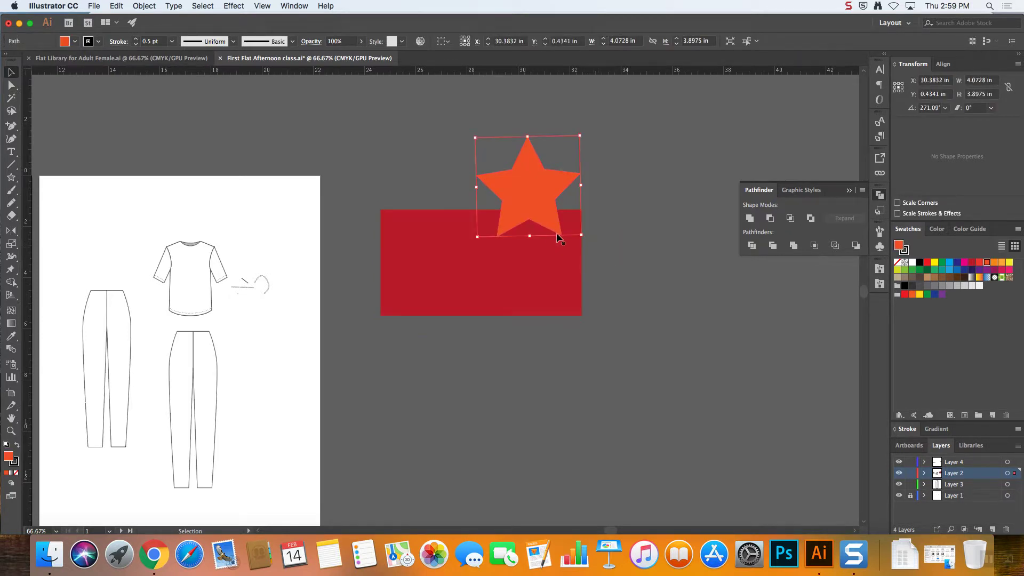
shift+click(566, 246)
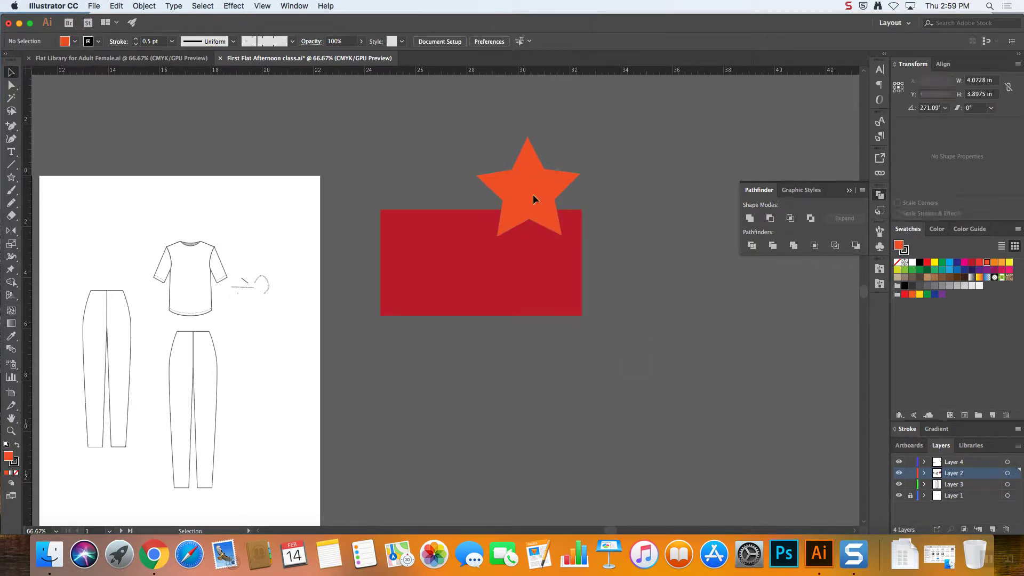
key(Delete)
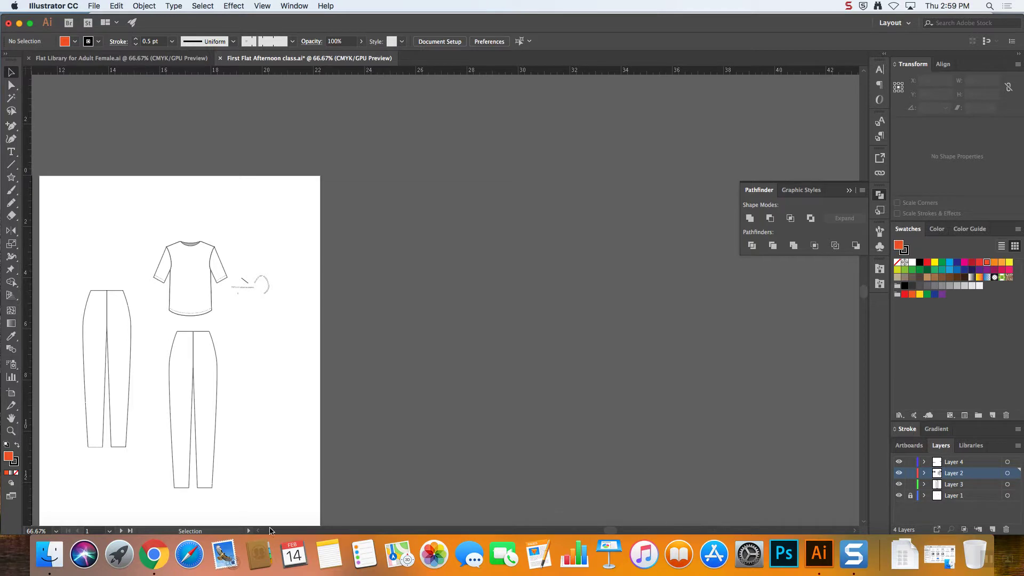
- Switch to Chrome, open the course page's video "Illustrator's Shape Builder Tool: Easily Draw A Belt Buckle", and pause it
click(154, 554)
click(437, 28)
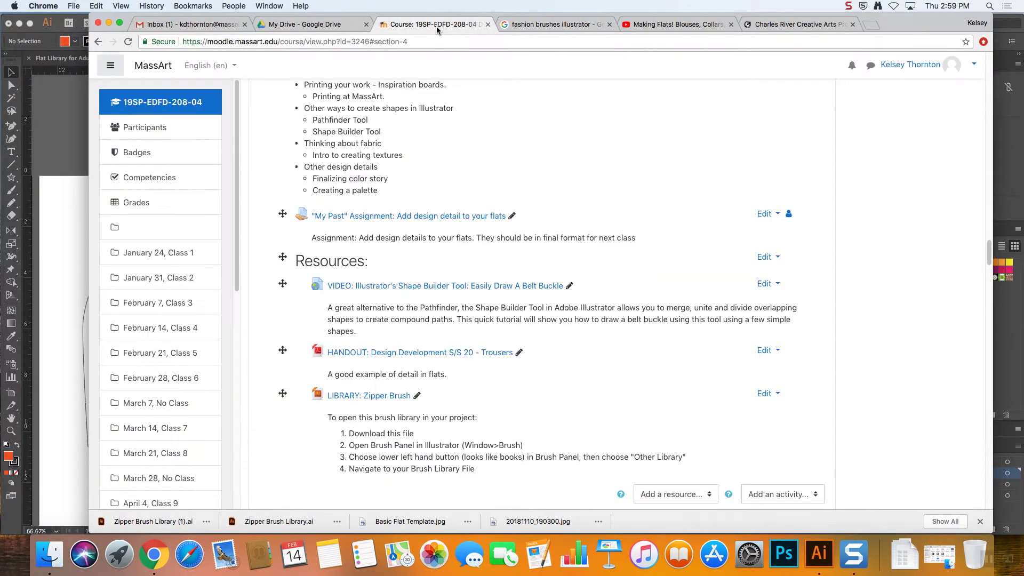
click(492, 287)
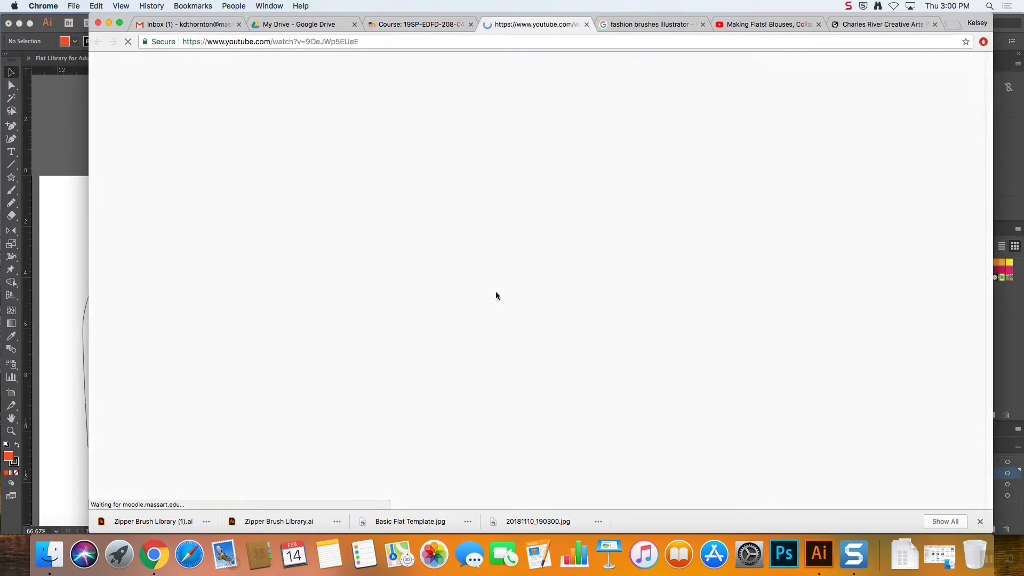
click(137, 426)
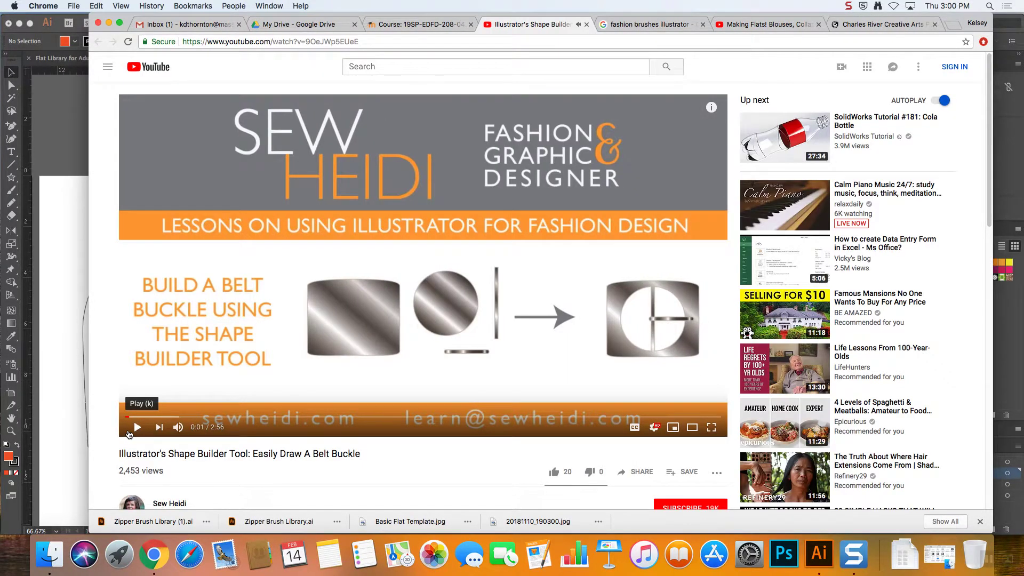
- Rewind the belt buckle video to its start and play it in full screen
click(59, 411)
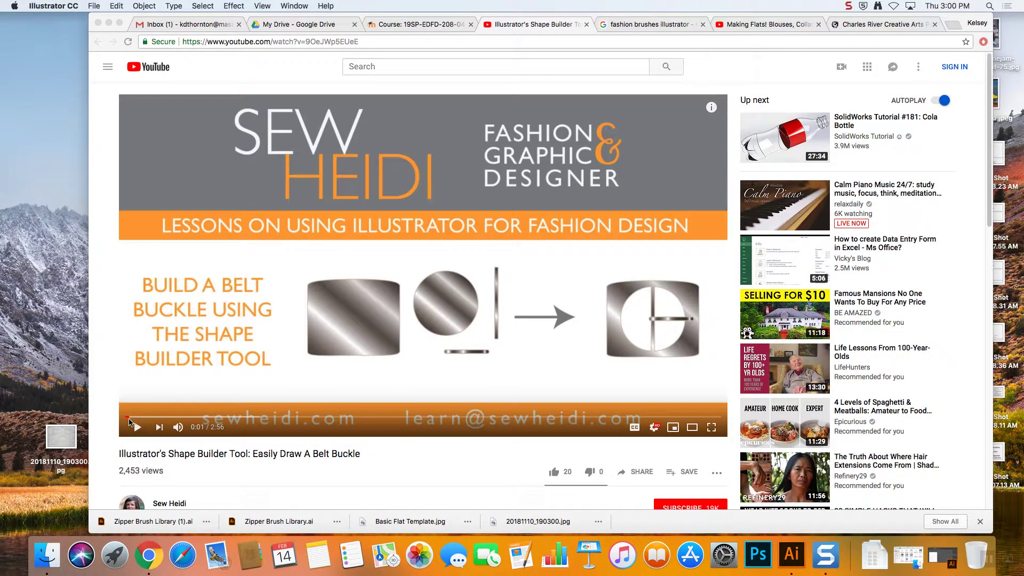
click(129, 420)
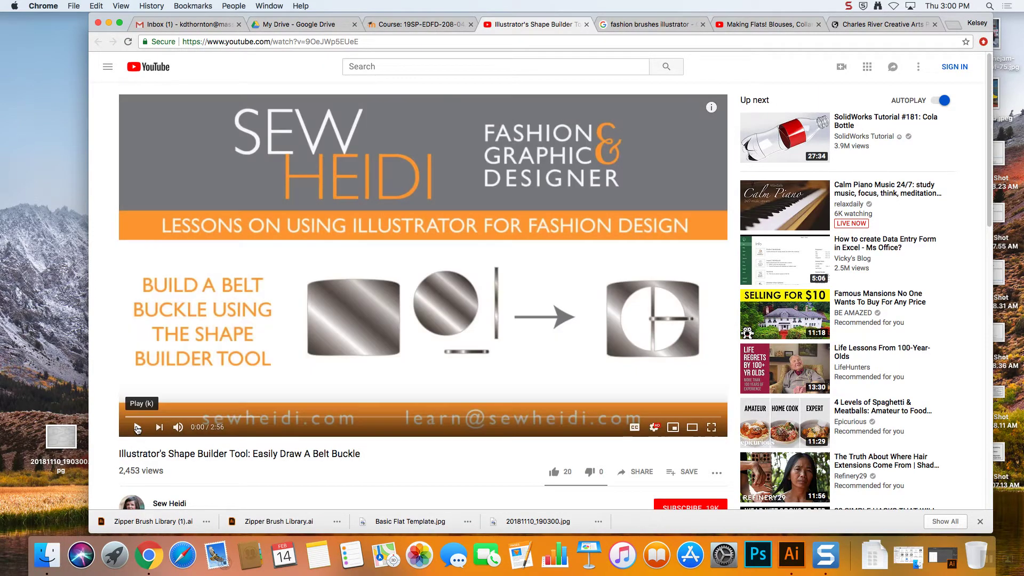
click(137, 429)
click(712, 428)
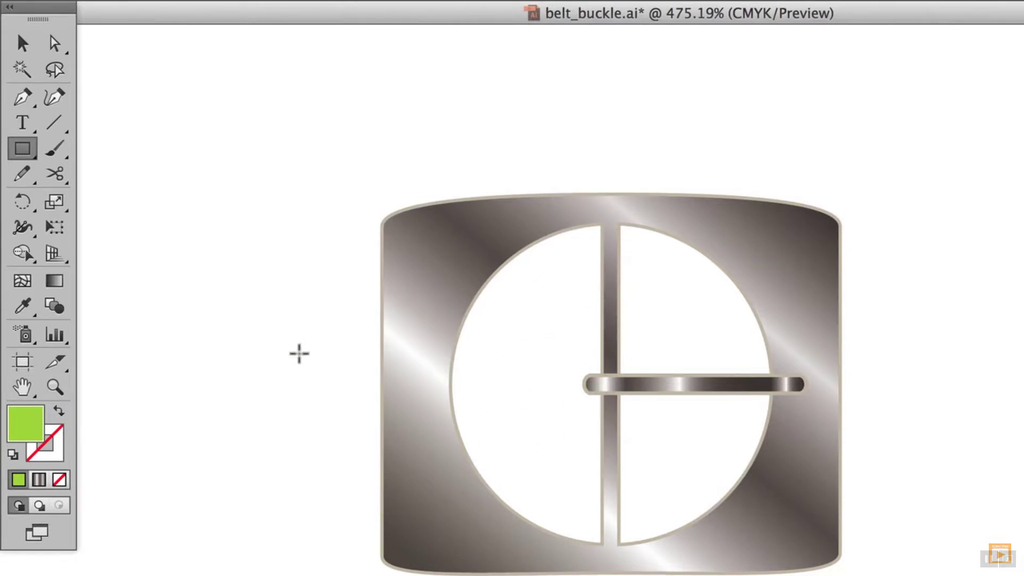
- Check the belt buckle's cut-outs with a green rectangle drawn and shifted behind its left side, and delete the rectangle
drag(297, 347, 521, 424)
key(super+shift+a)
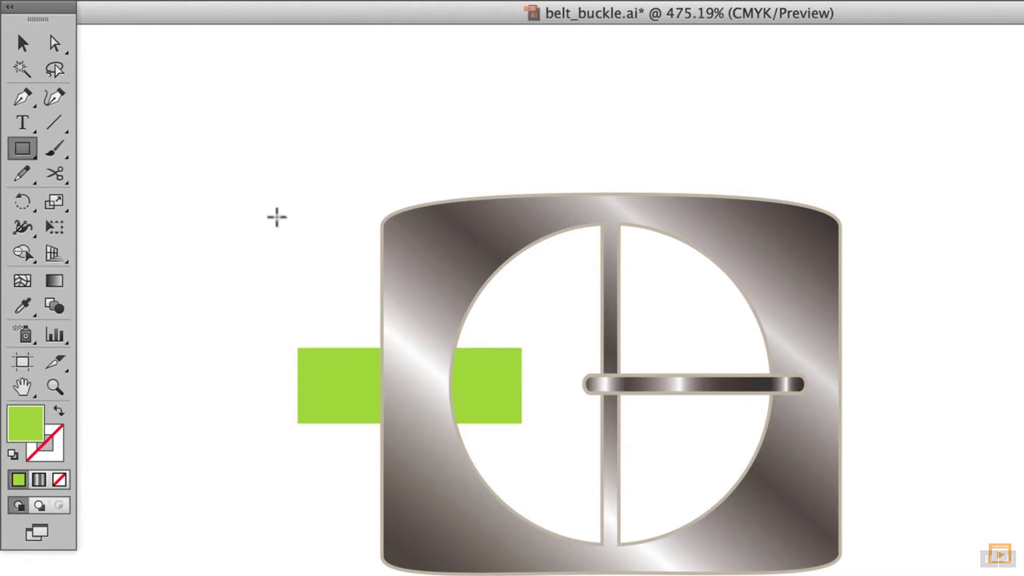
key(v)
drag(324, 415, 359, 384)
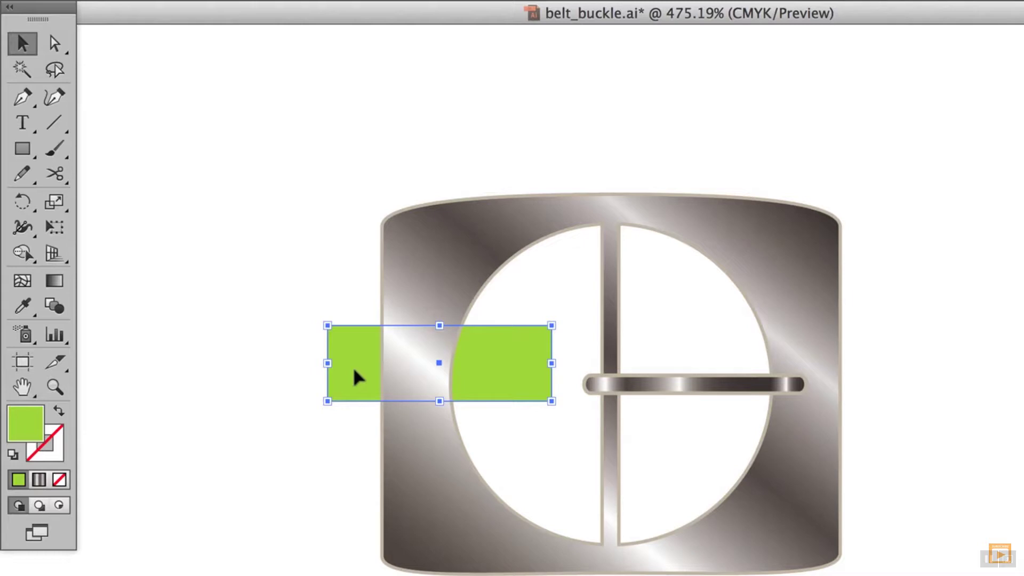
key(Delete)
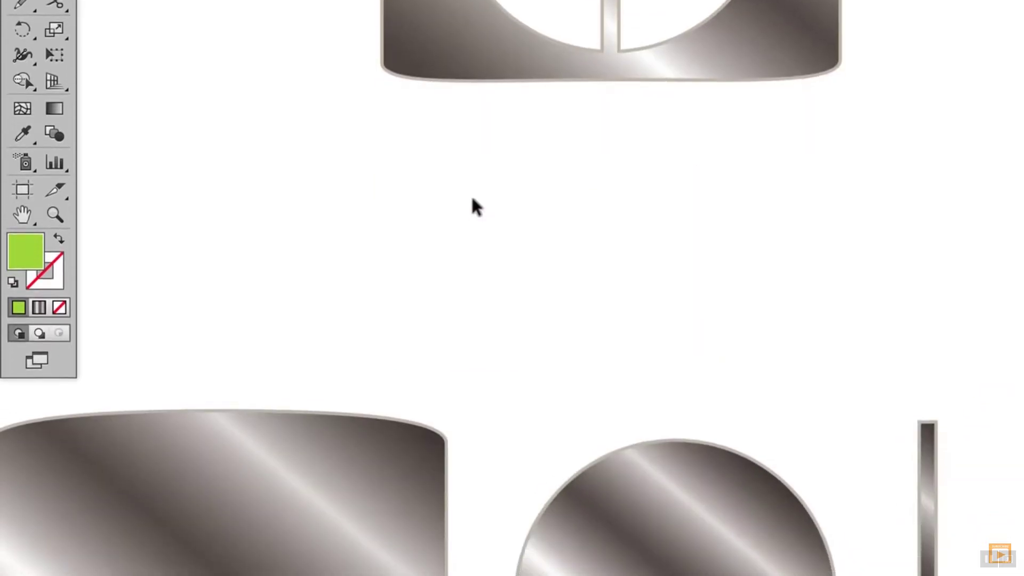
- Examine the belt buckle's three source shapes, the rounded rectangle, the circle and the narrow bar, selecting each one in turn
scroll(472, 199, down, 5)
scroll(480, 196, left, 4)
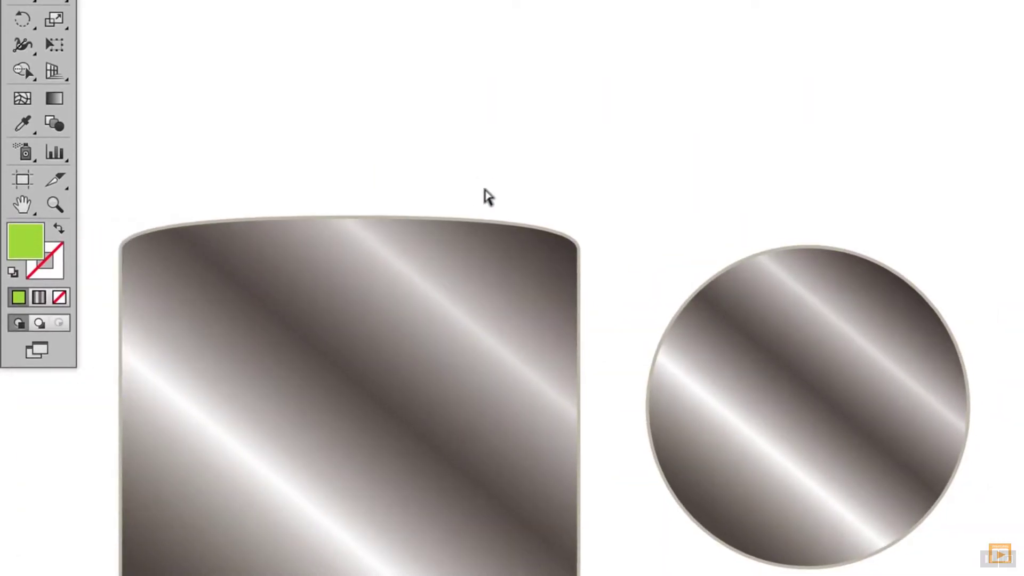
key(super+minus)
scroll(484, 187, down, 4)
scroll(483, 188, right, 3)
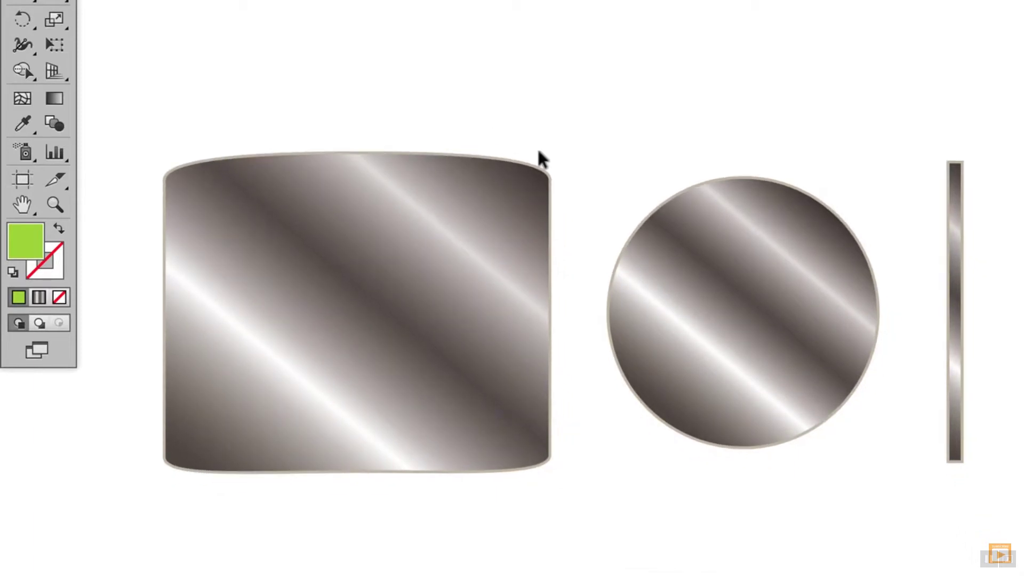
click(429, 288)
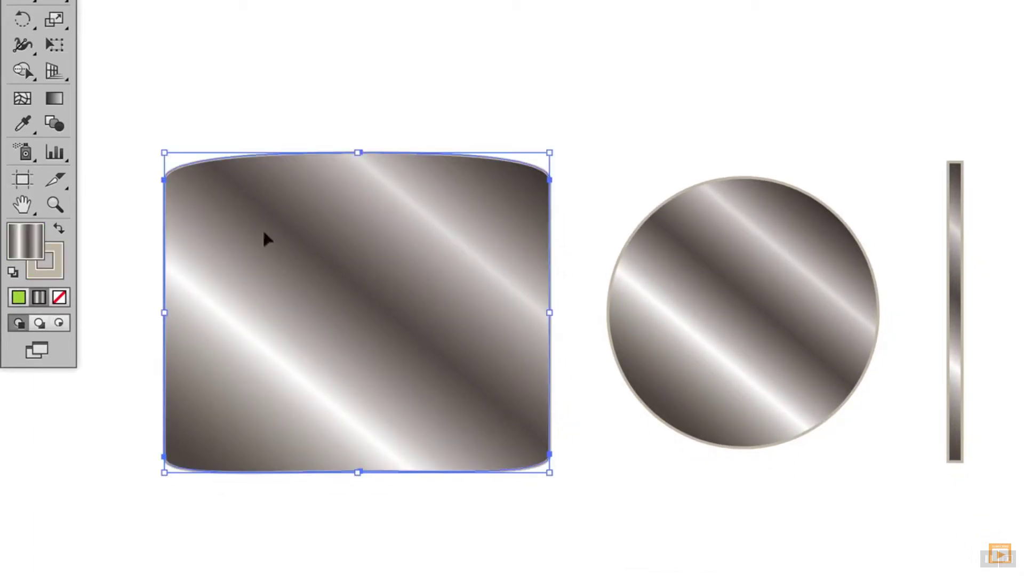
click(724, 272)
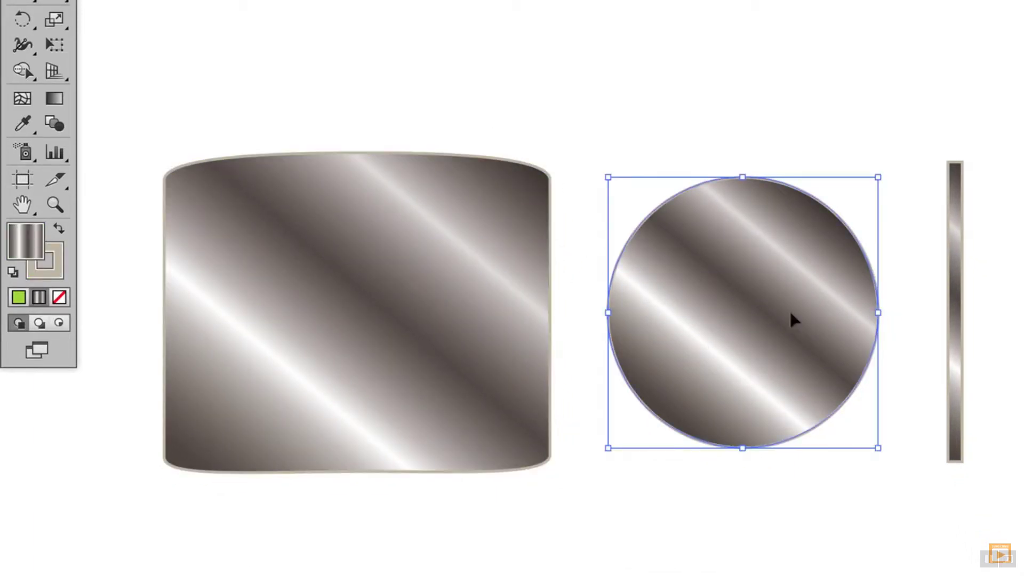
click(957, 304)
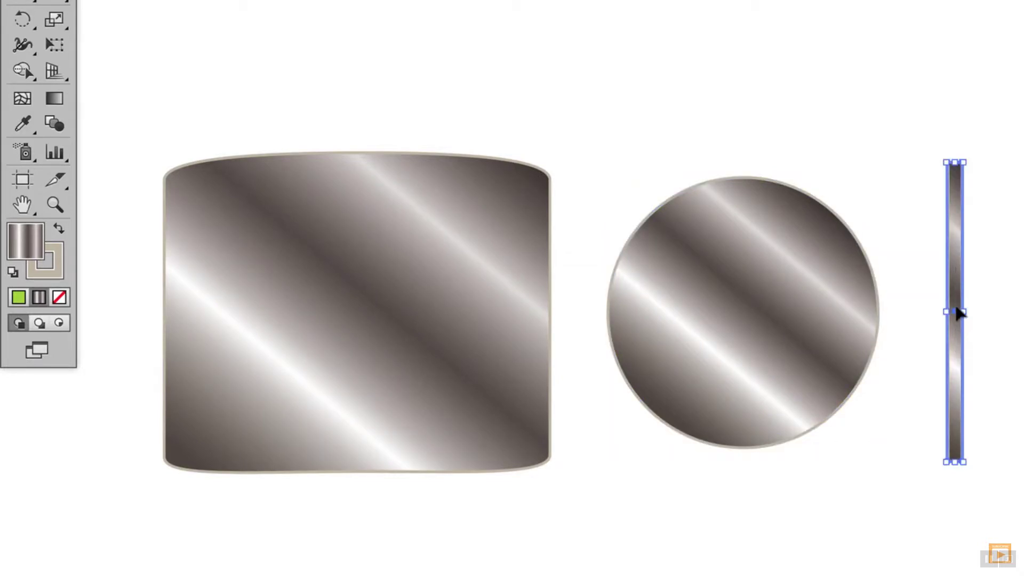
click(837, 99)
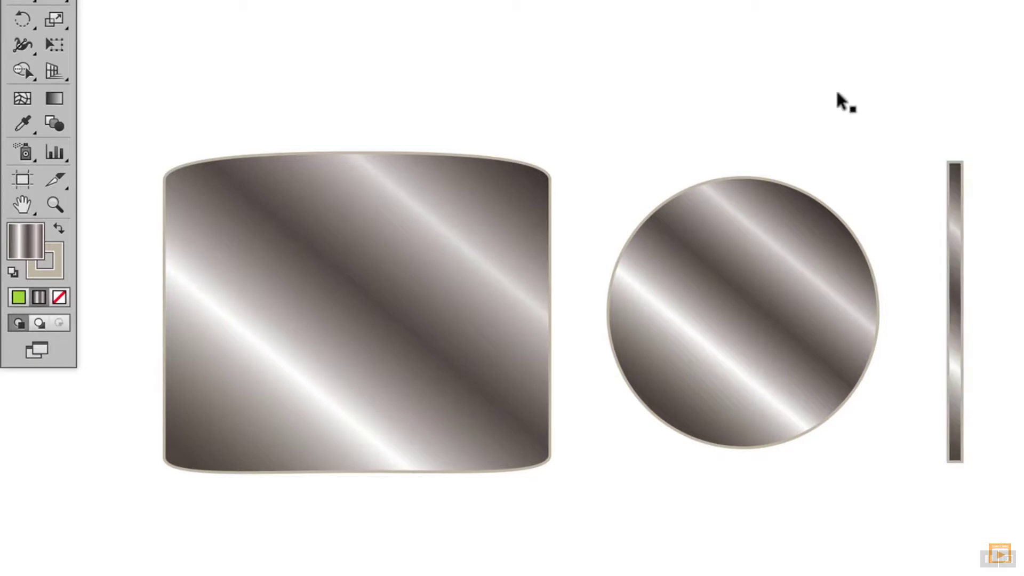
- Align the rounded rectangle, circle and narrow bar on a common centre, and clear the selection
drag(380, 88, 976, 464)
click(1023, 349)
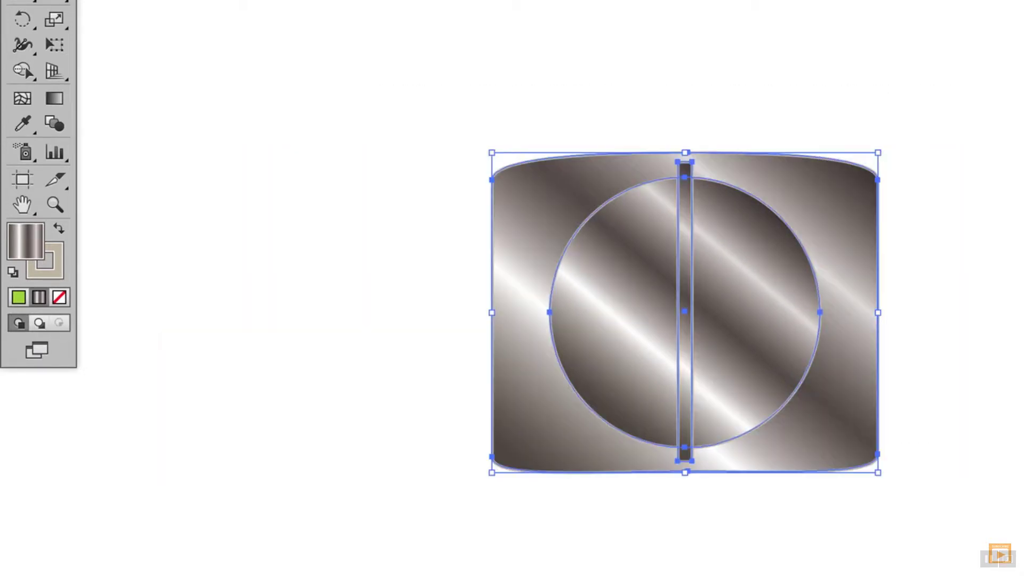
click(761, 80)
drag(777, 204, 705, 218)
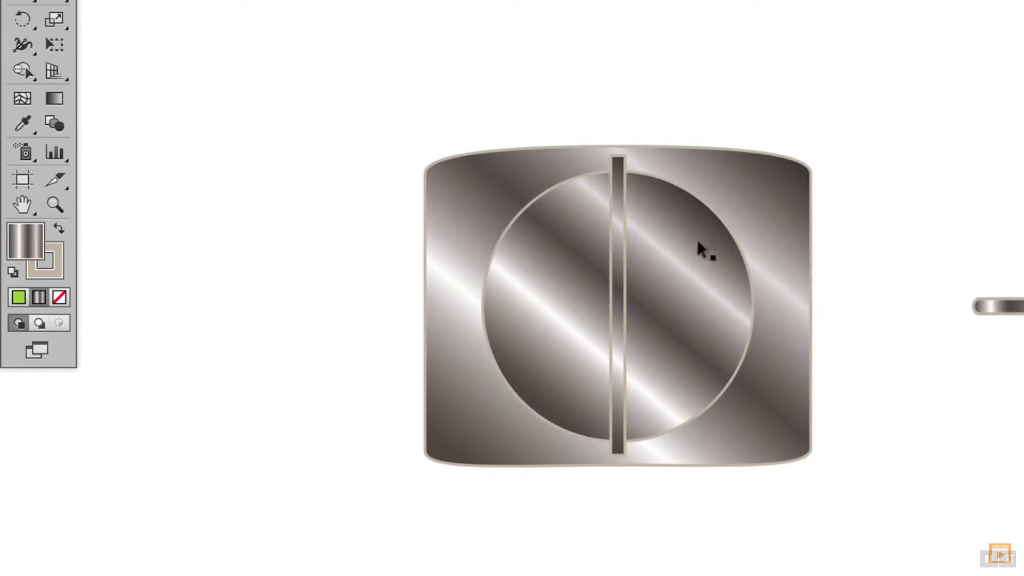
- Subtract the circle from the rounded rectangle with the Shape Builder tool, and clear the selection
click(685, 275)
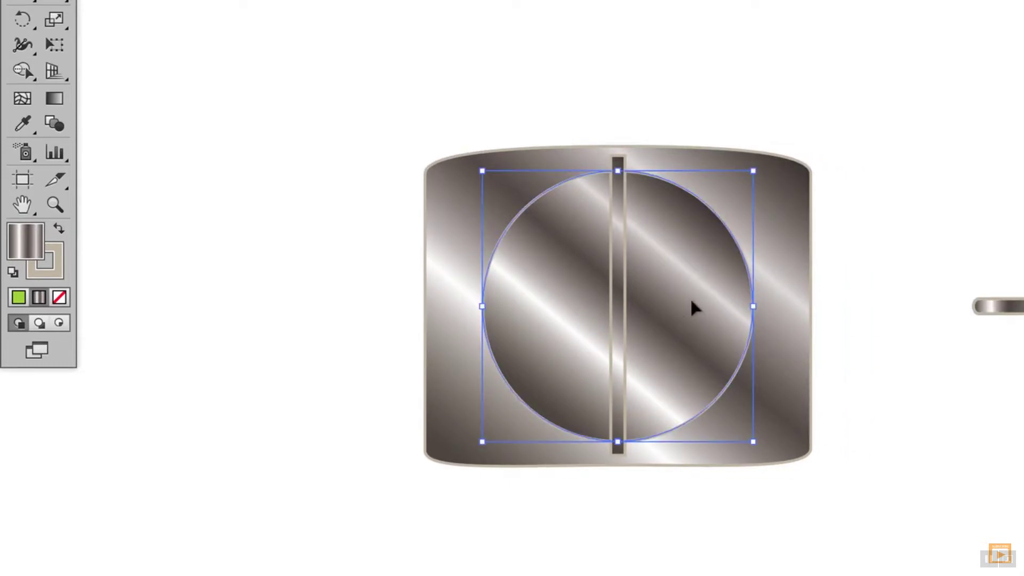
shift+click(784, 270)
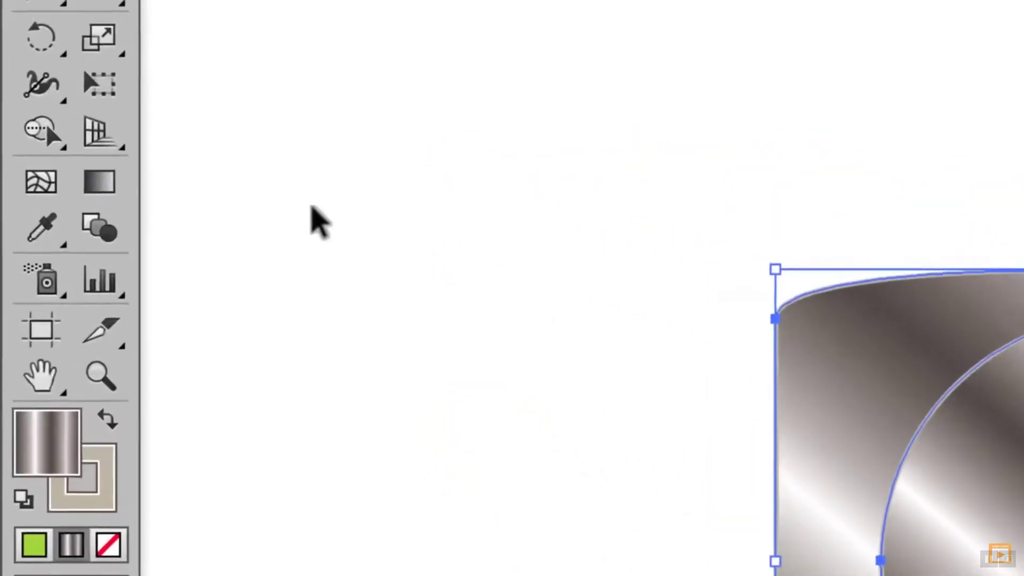
click(37, 150)
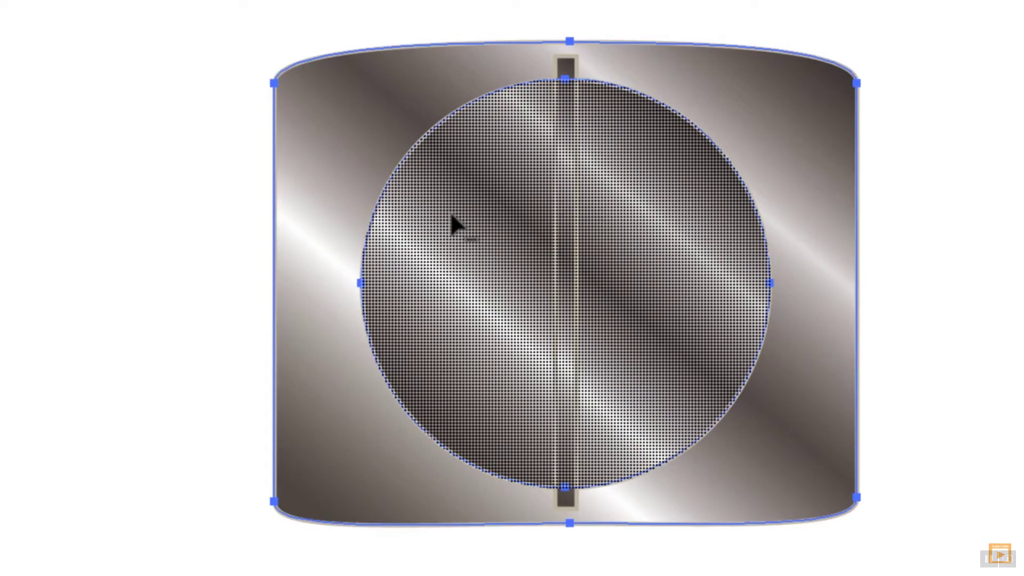
alt+click(520, 227)
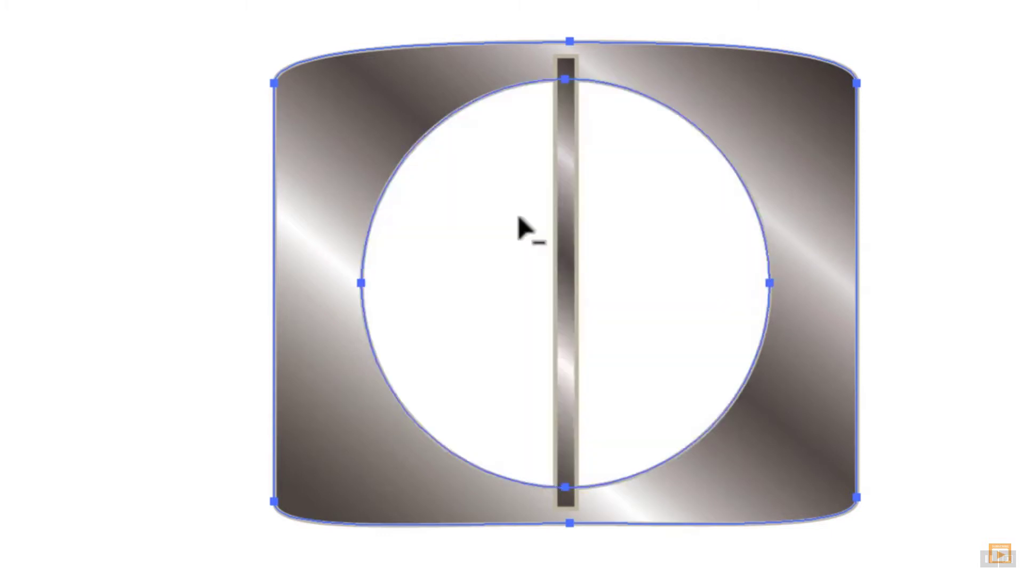
key(v)
click(941, 389)
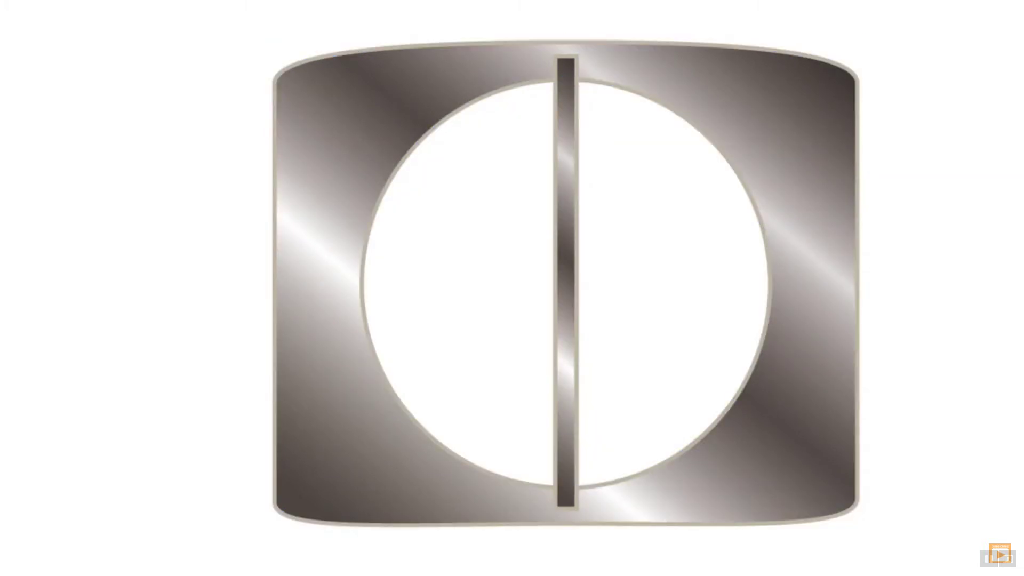
- Check the circular cut-out with a gradient rectangle drawn across the buckle's left side, and delete the rectangle
key(m)
drag(114, 260, 501, 384)
key(v)
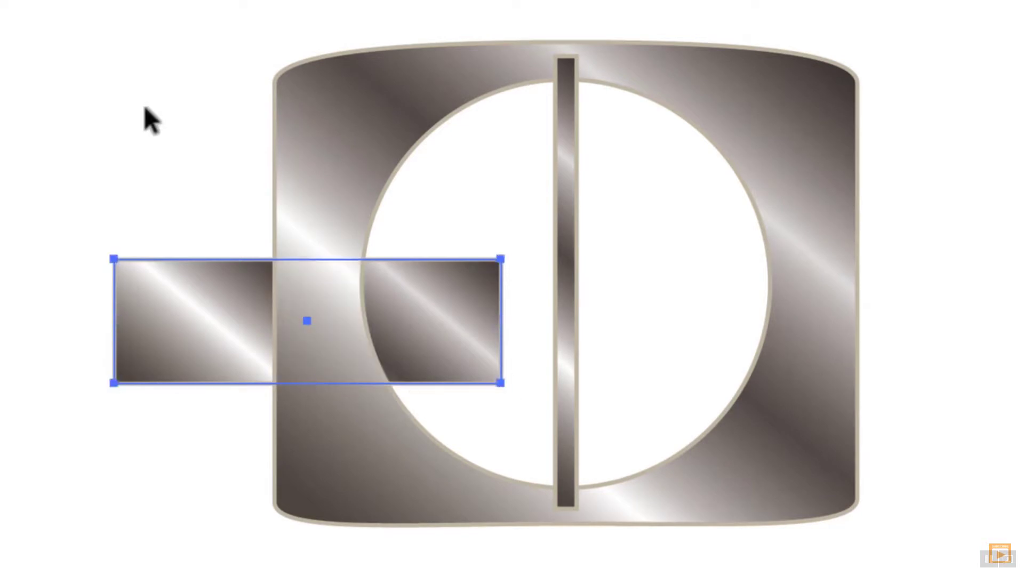
click(149, 114)
mouse_move(181, 312)
mouse_down()
mouse_move(237, 283)
mouse_move(194, 297)
mouse_up()
key(Delete)
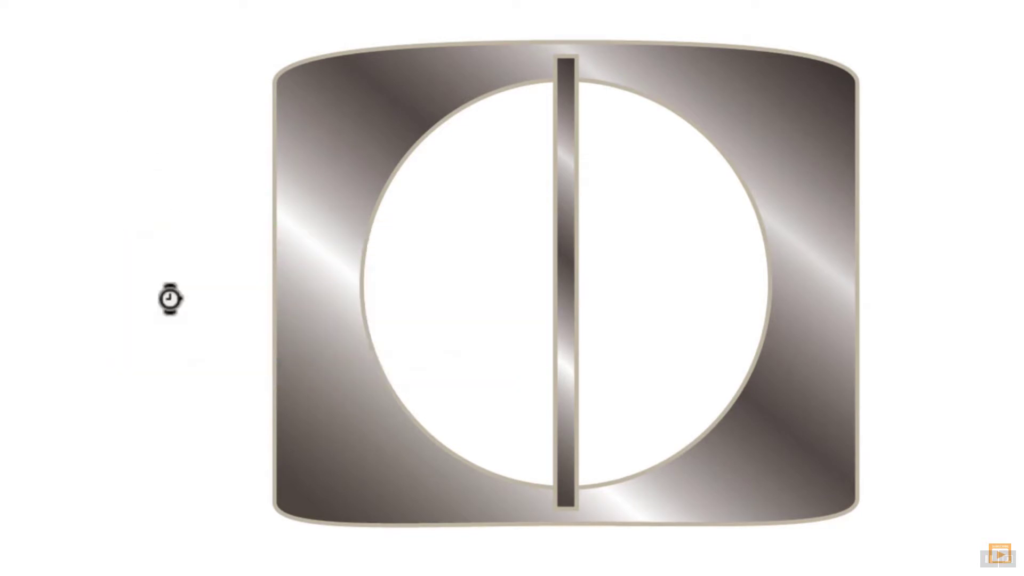
- Select the buckle body and the bar, and merge the bar's upper end into the body with the Shape Builder tool
scroll(360, 283, left, 1)
drag(562, 290, 461, 290)
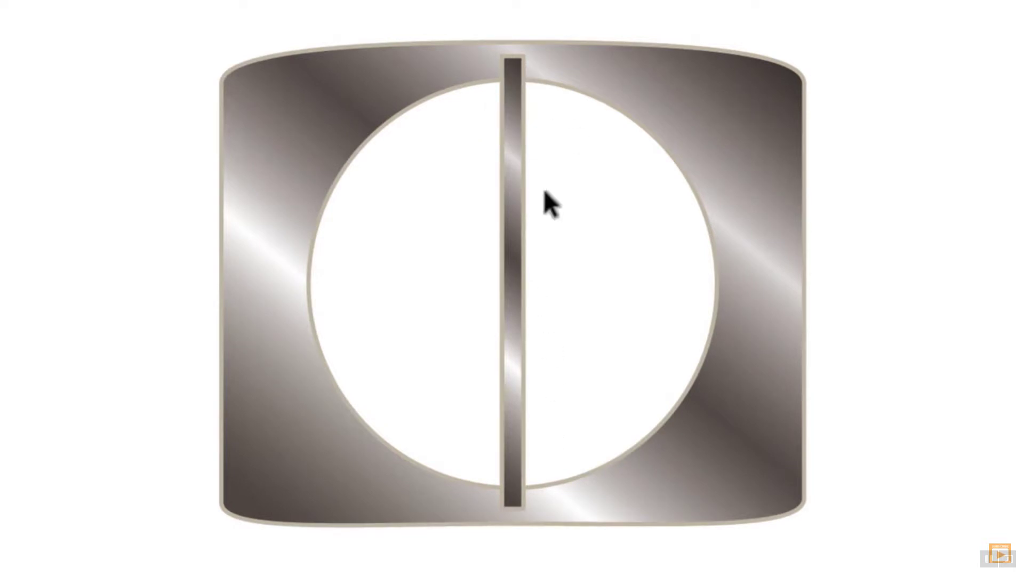
click(507, 97)
click(573, 8)
drag(492, 5, 588, 174)
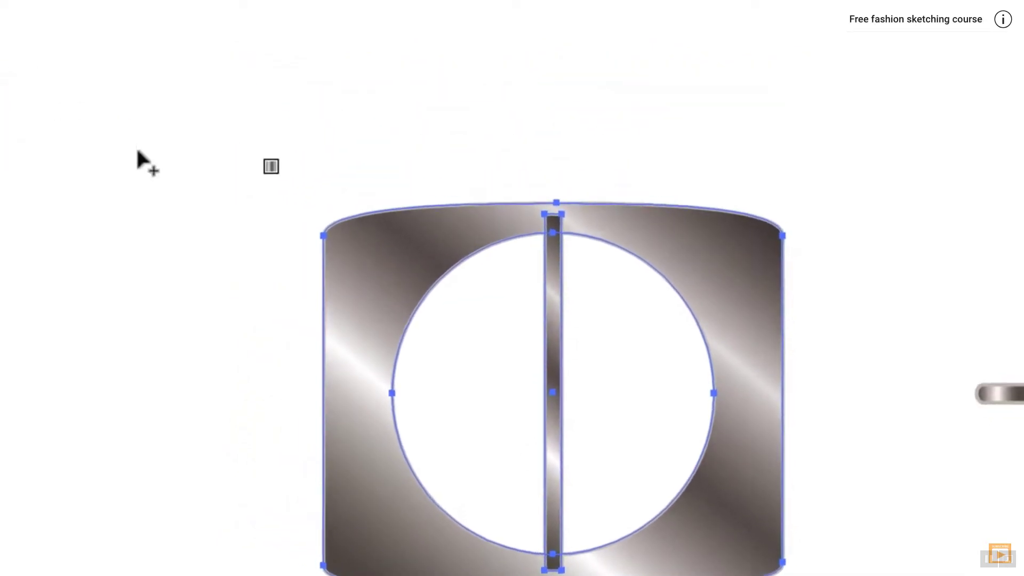
key(ctrl+plus)
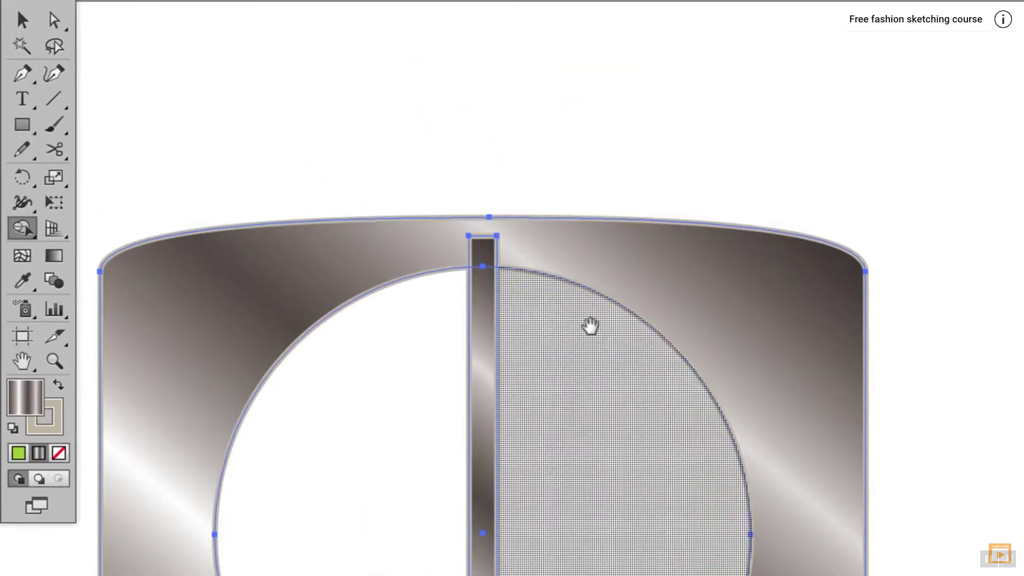
drag(568, 312, 632, 293)
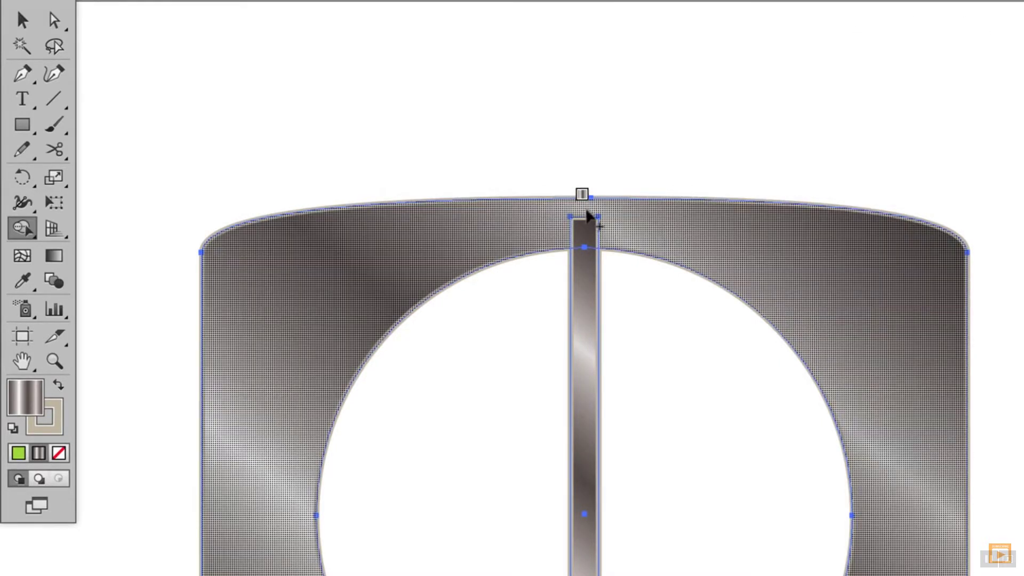
mouse_move(585, 211)
mouse_down()
mouse_move(585, 277)
mouse_move(585, 236)
mouse_move(584, 262)
mouse_move(584, 237)
mouse_move(586, 271)
mouse_up()
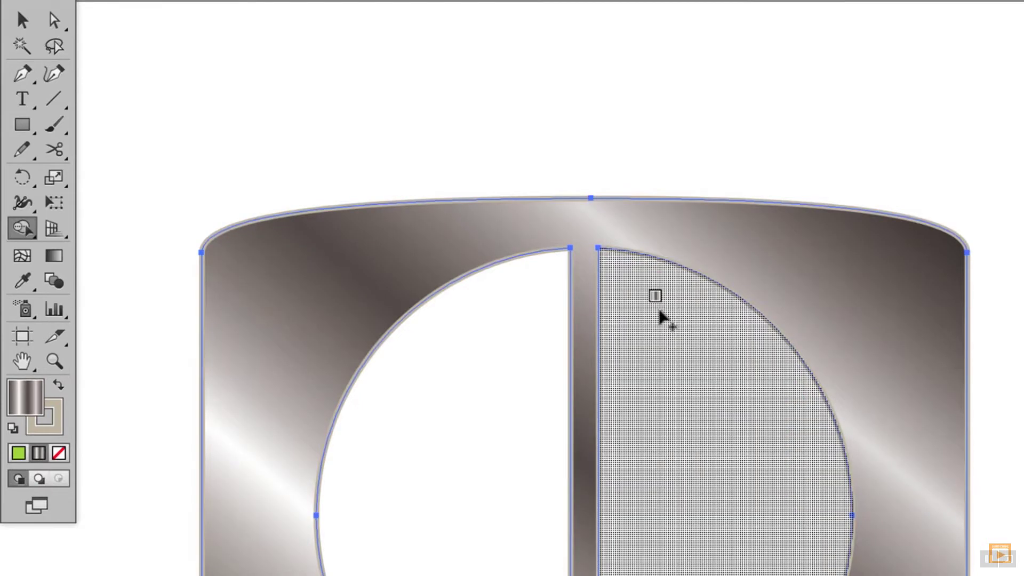
- Merge the bar's lower end into the buckle body with the Shape Builder tool, and clear the selection
scroll(661, 318, down, 5)
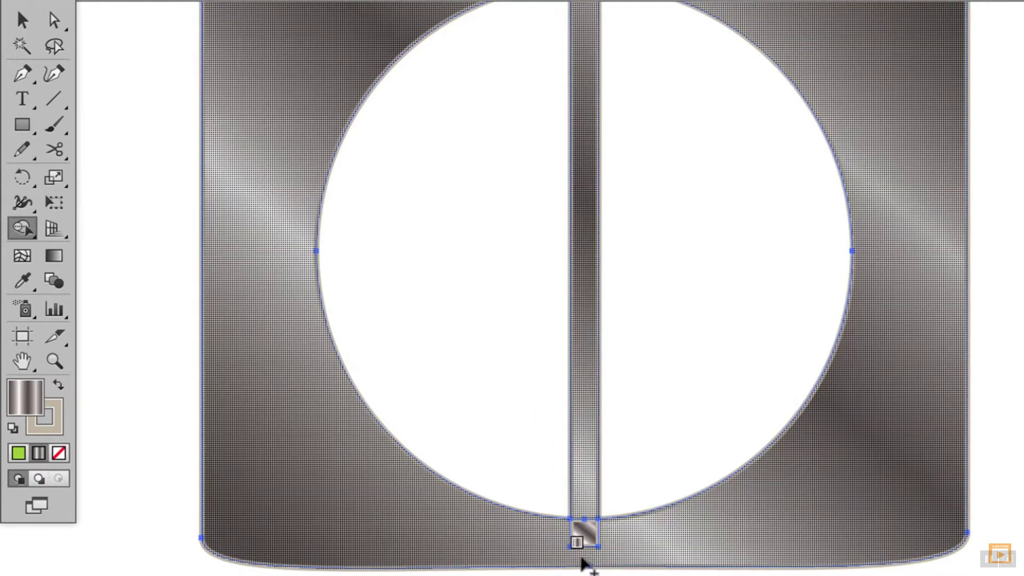
mouse_move(582, 558)
mouse_down()
mouse_move(584, 485)
mouse_move(574, 530)
mouse_move(545, 543)
mouse_up()
key(ctrl+shift+a)
key(ctrl+minus)
key(ctrl+minus)
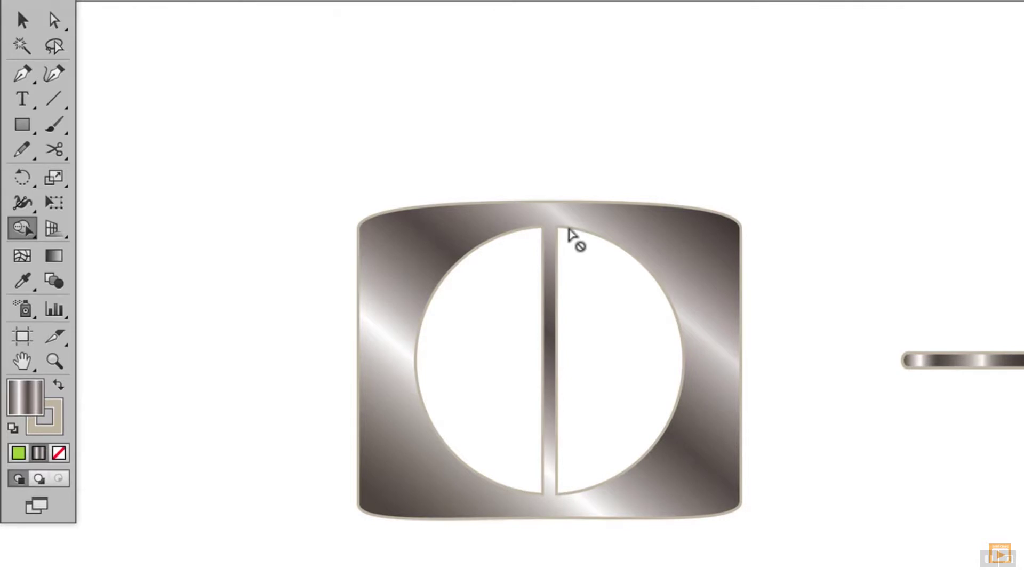
- Select the merged buckle to check that it is one shape, and move the horizontal prong onto its centre bar
key(v)
click(565, 228)
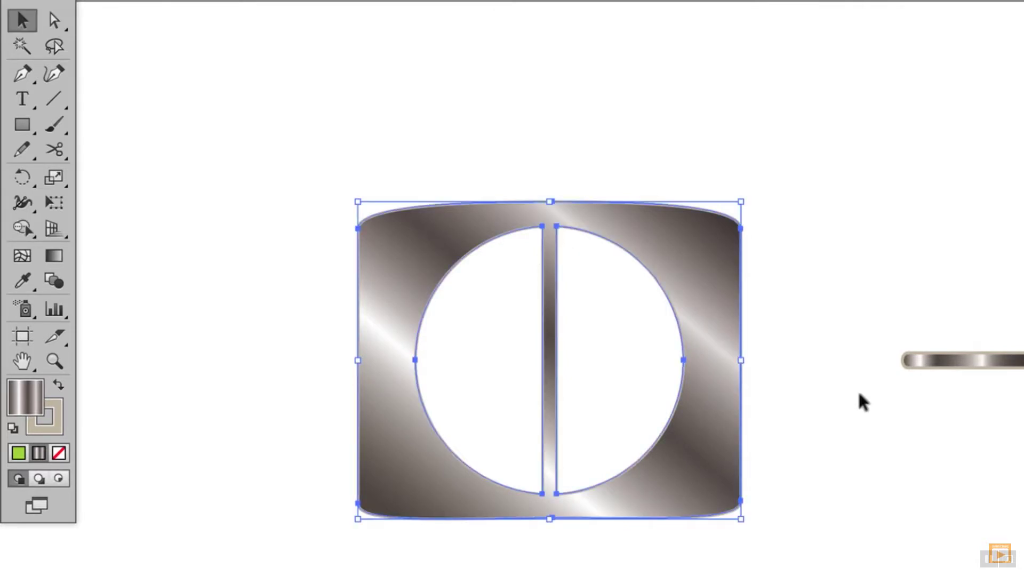
click(827, 340)
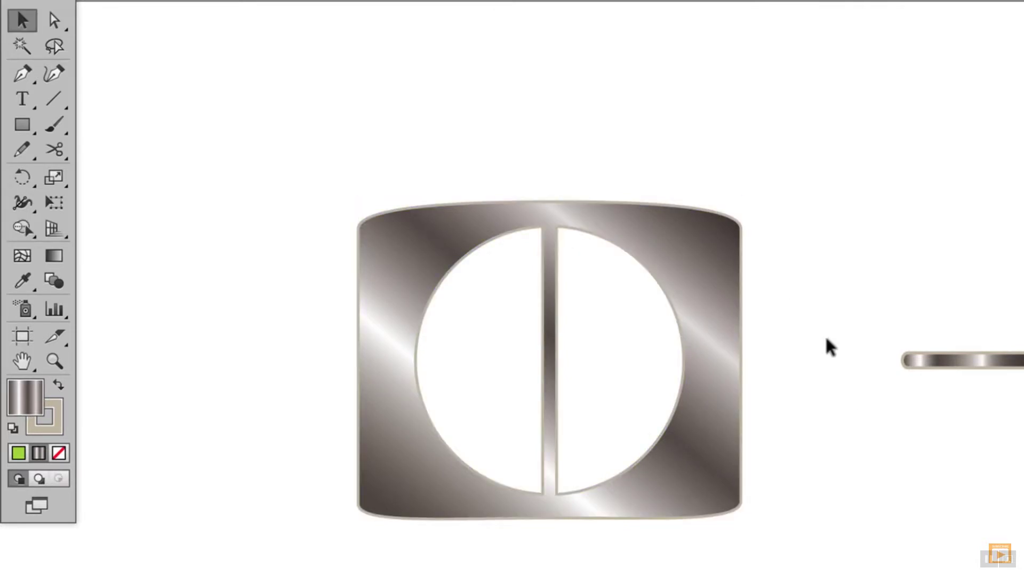
drag(918, 360, 562, 363)
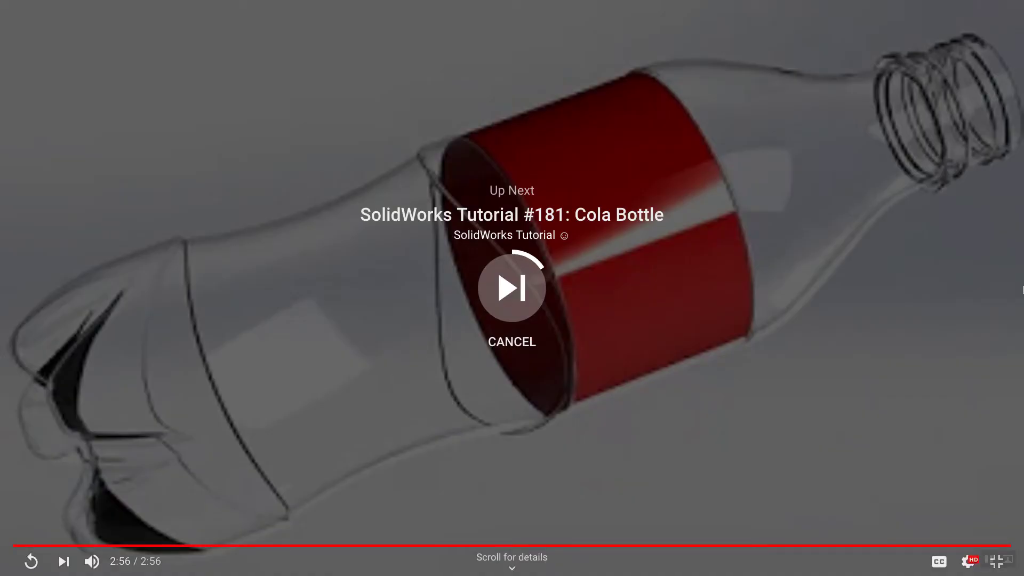
- Exit the finished video's full-screen view, cancel the automatic next video, minimize Chrome and switch to Illustrator
key(Escape)
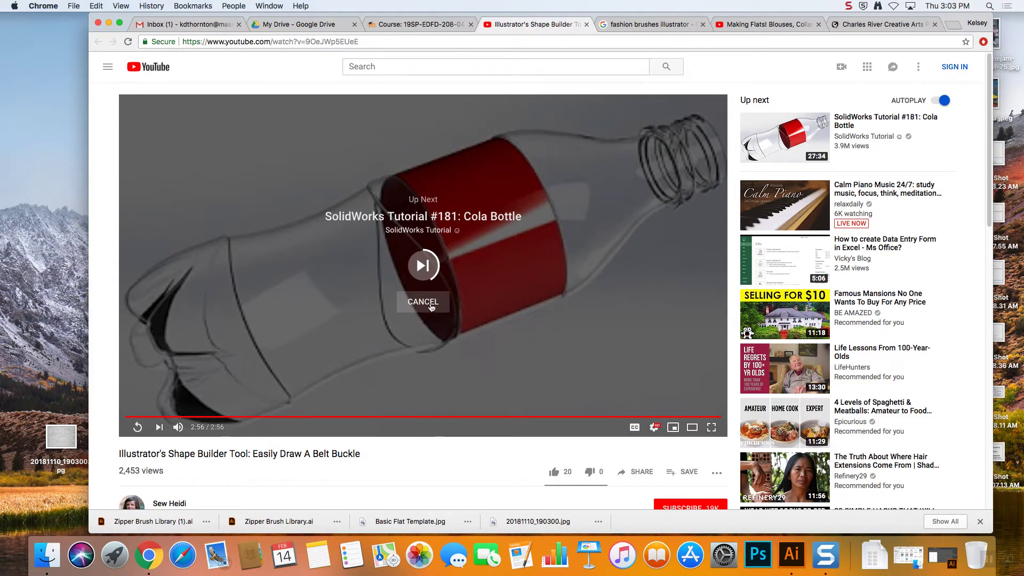
click(423, 302)
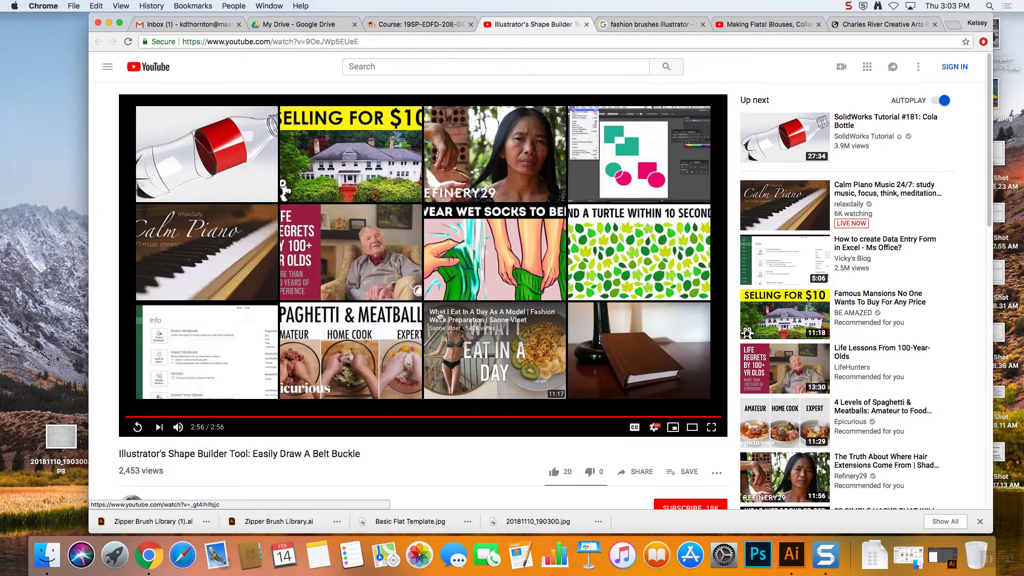
click(108, 24)
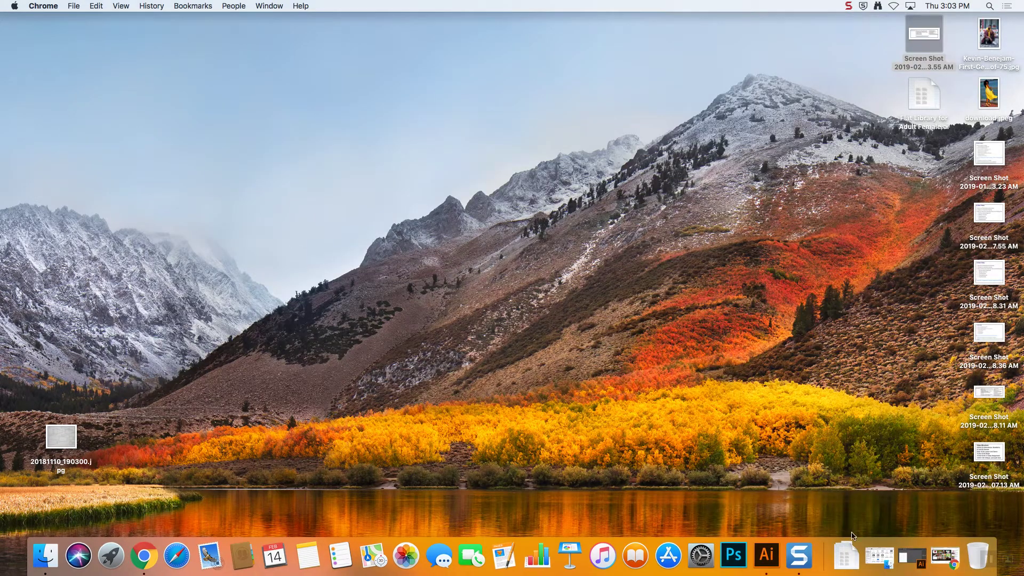
click(766, 555)
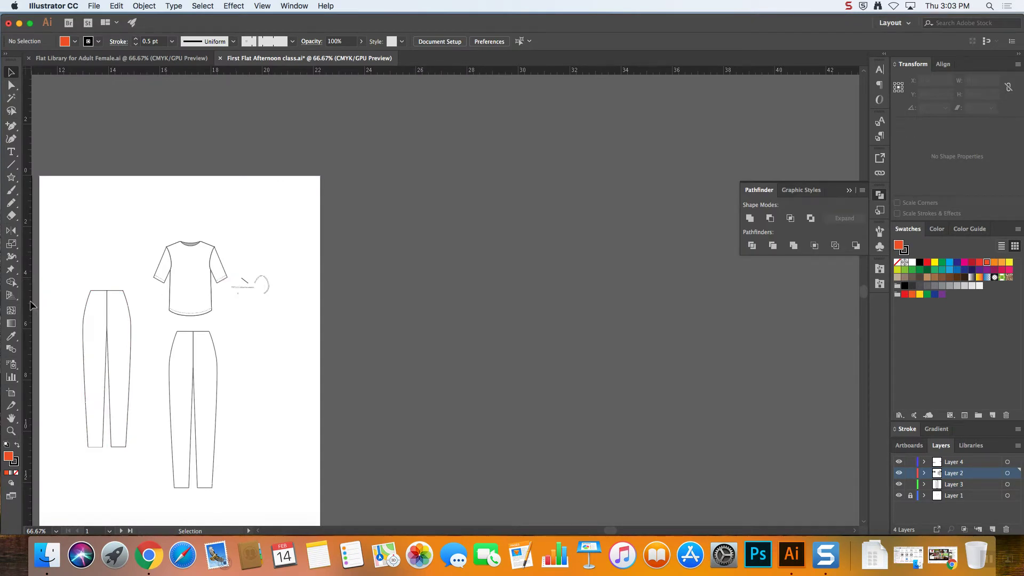
- Draw a rough circle with the Shaper tool on the empty canvas beside the artboard
click(12, 282)
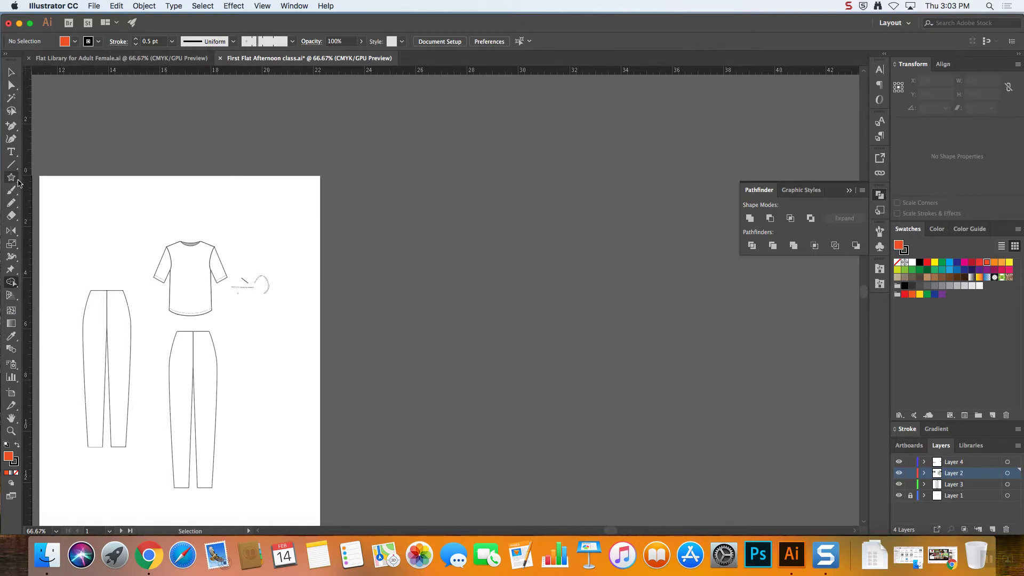
click(12, 205)
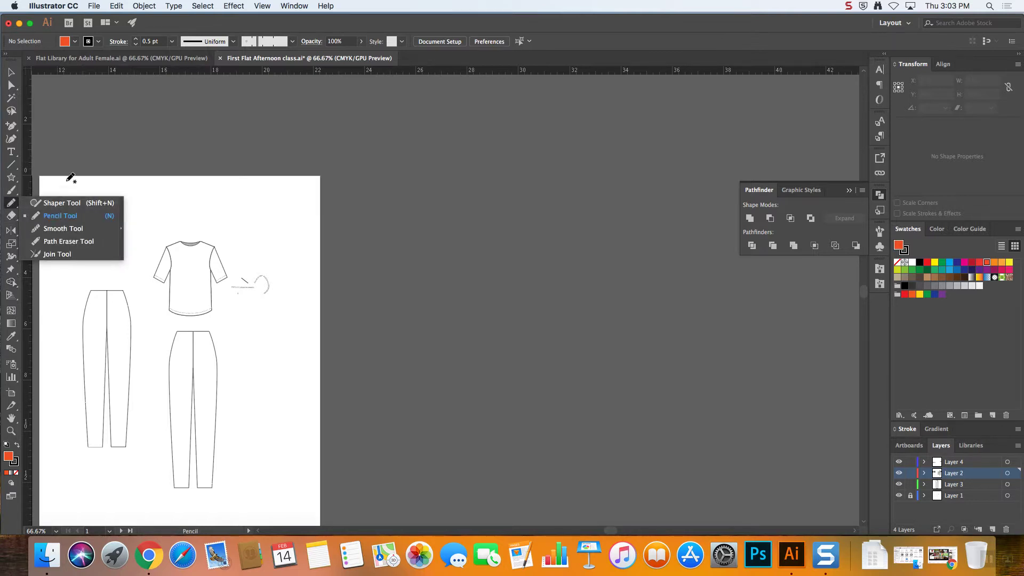
click(72, 205)
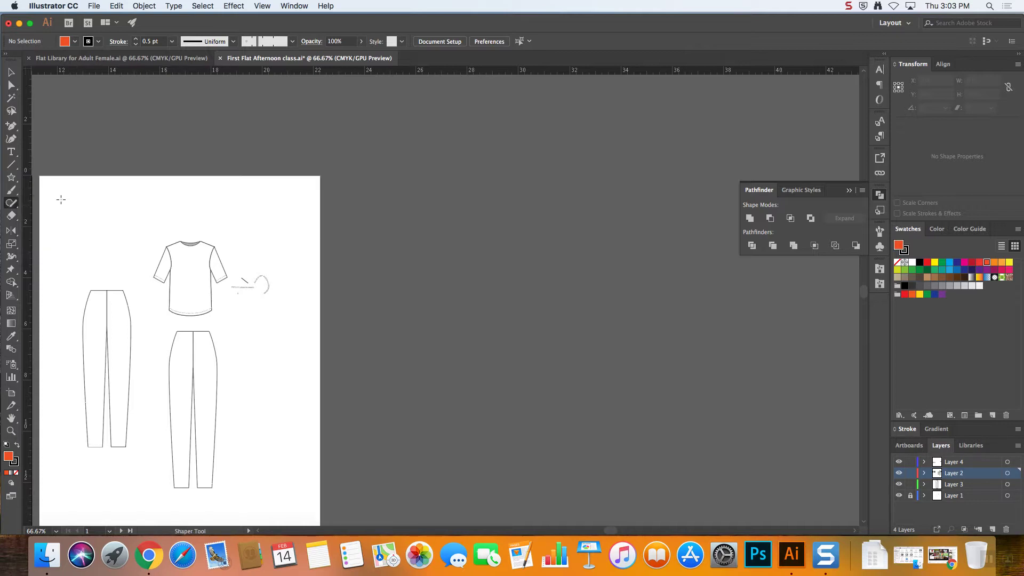
click(11, 203)
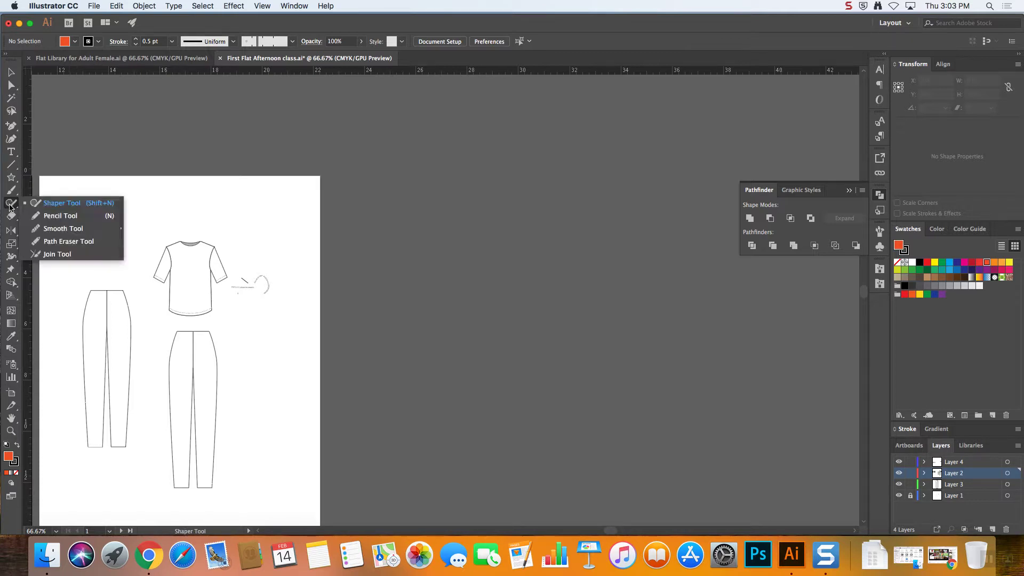
click(49, 206)
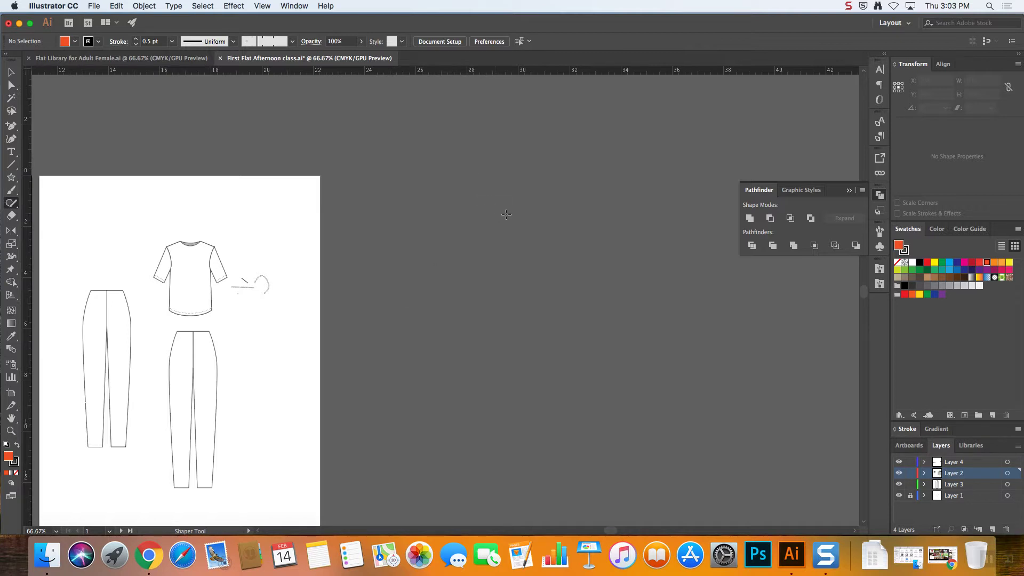
mouse_move(429, 249)
mouse_down()
mouse_move(565, 297)
mouse_move(527, 235)
mouse_move(496, 221)
mouse_up()
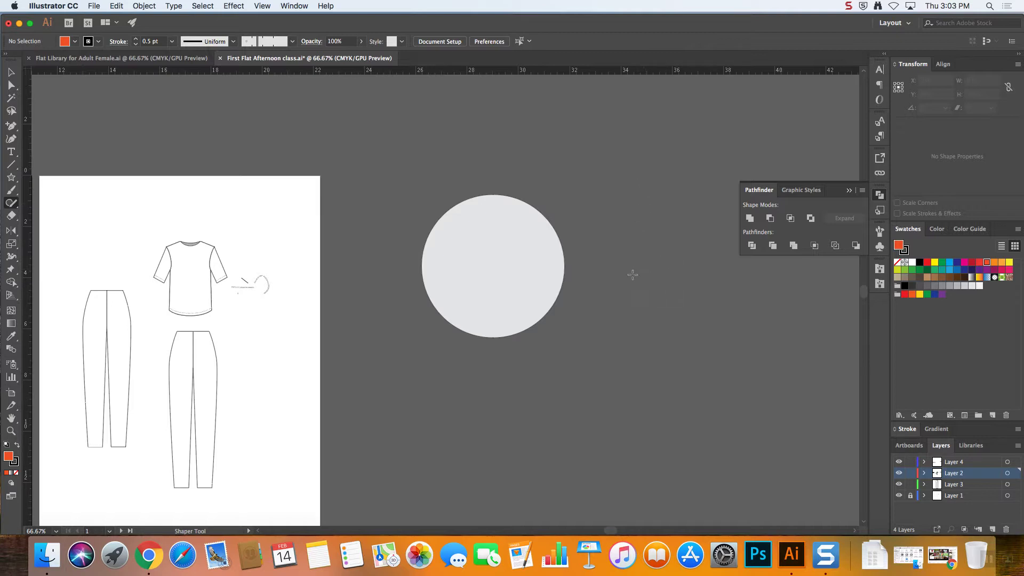
- Draw a rough triangle beside the circle and a rectangle about 10.1 by 5.4 in beneath them with the Shaper tool
mouse_move(633, 274)
mouse_down()
mouse_move(647, 218)
mouse_move(684, 272)
mouse_move(632, 274)
mouse_up()
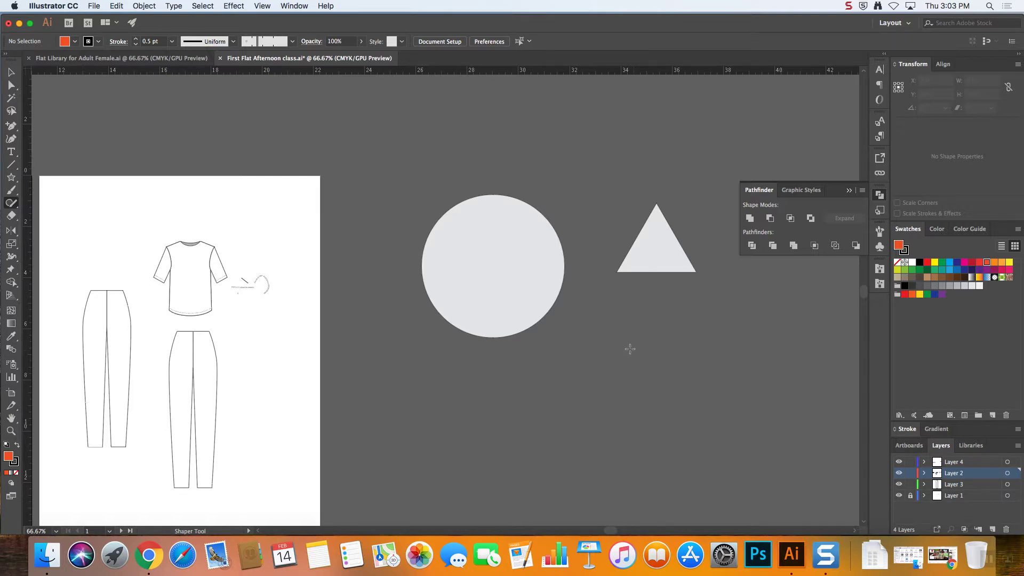
mouse_move(458, 397)
mouse_down()
mouse_move(464, 491)
mouse_move(707, 490)
mouse_move(698, 362)
mouse_move(451, 366)
mouse_up()
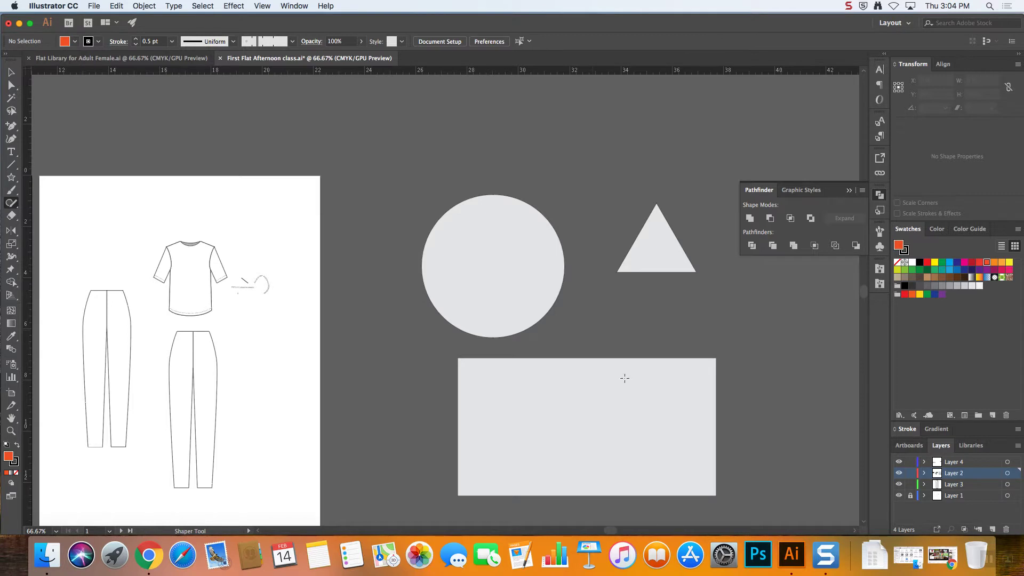
mouse_move(592, 359)
mouse_down()
mouse_move(669, 333)
mouse_move(726, 402)
mouse_move(705, 425)
mouse_up()
key(super+z)
- Move the circle onto the rectangle and scale it down to fit within the rectangle's height
click(11, 72)
drag(607, 418, 608, 419)
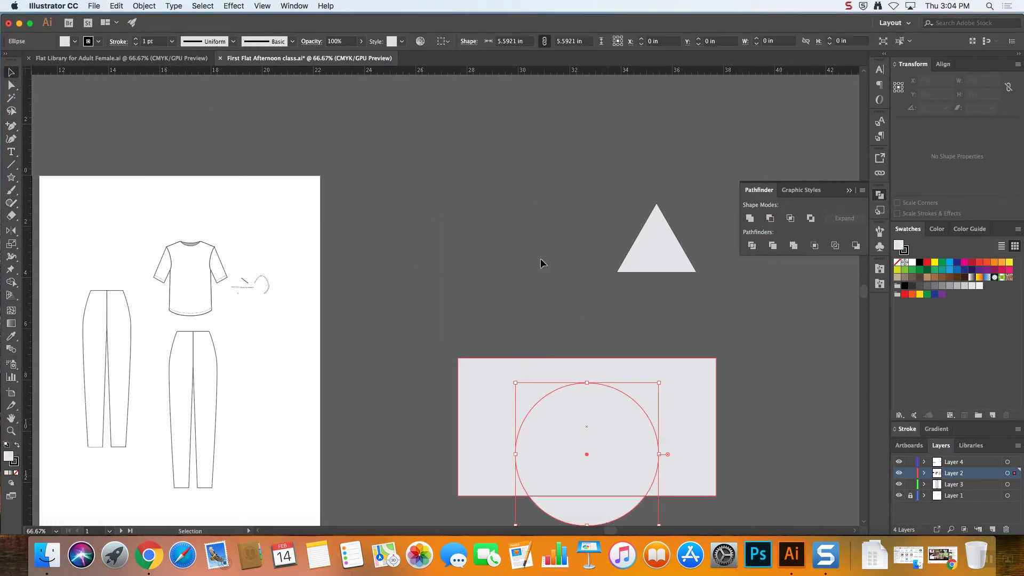
scroll(810, 447, down, 1)
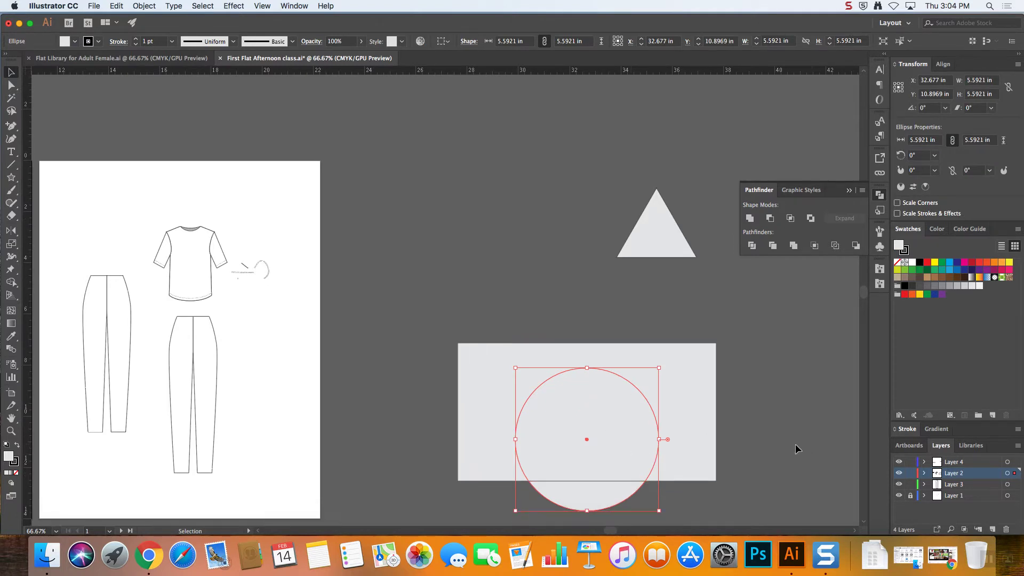
scroll(661, 496, down, 10)
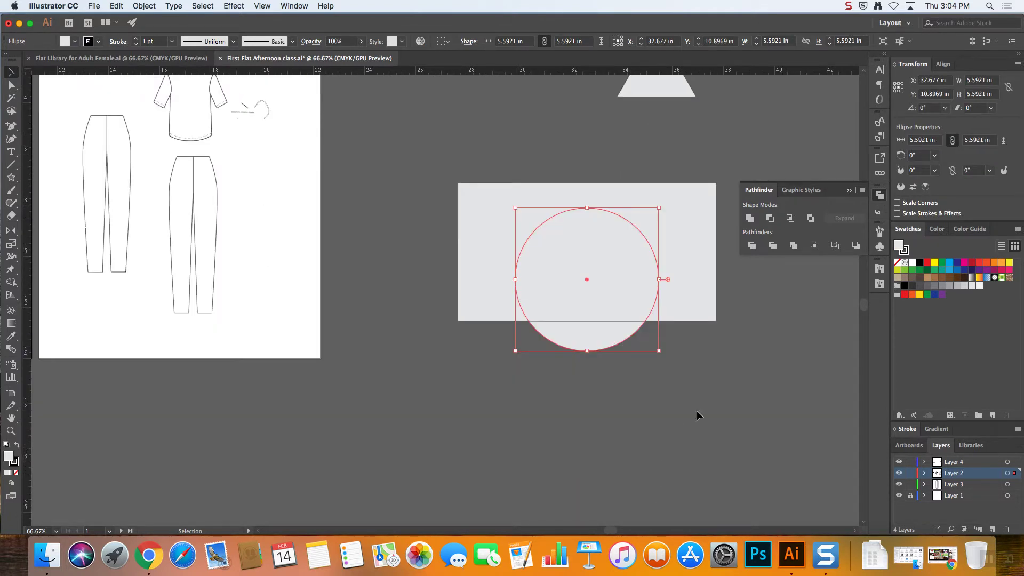
scroll(864, 306, up, 1)
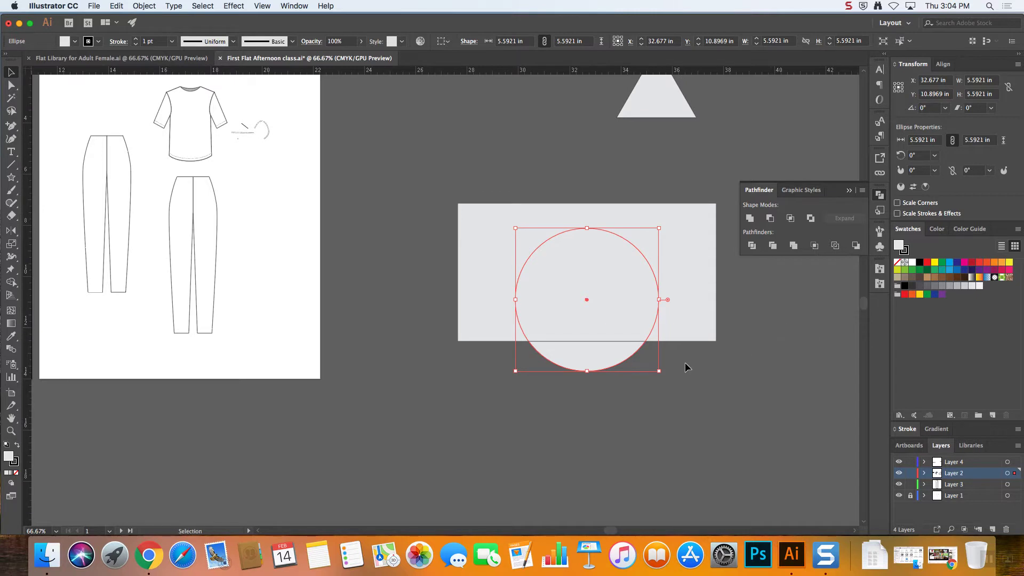
drag(657, 372, 617, 329)
- Align the circle and the rectangle to each other's centres horizontally and vertically
shift+click(617, 306)
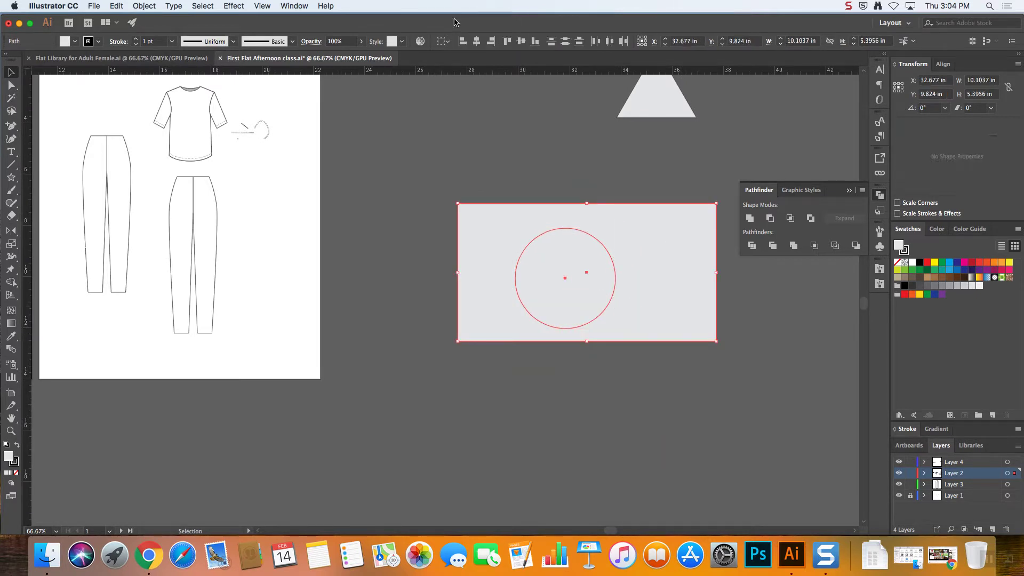
click(477, 42)
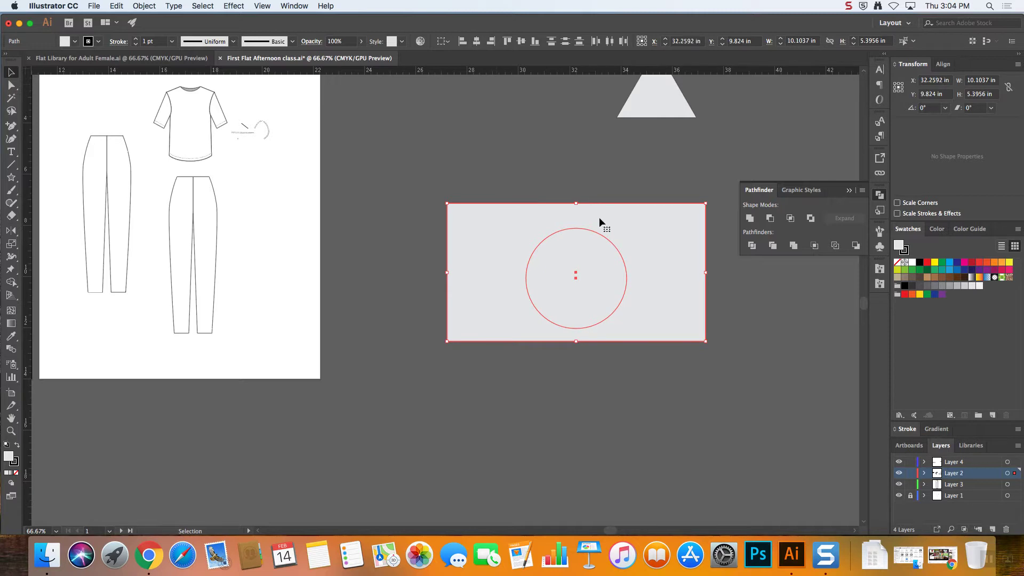
key(super+shift+a)
click(607, 250)
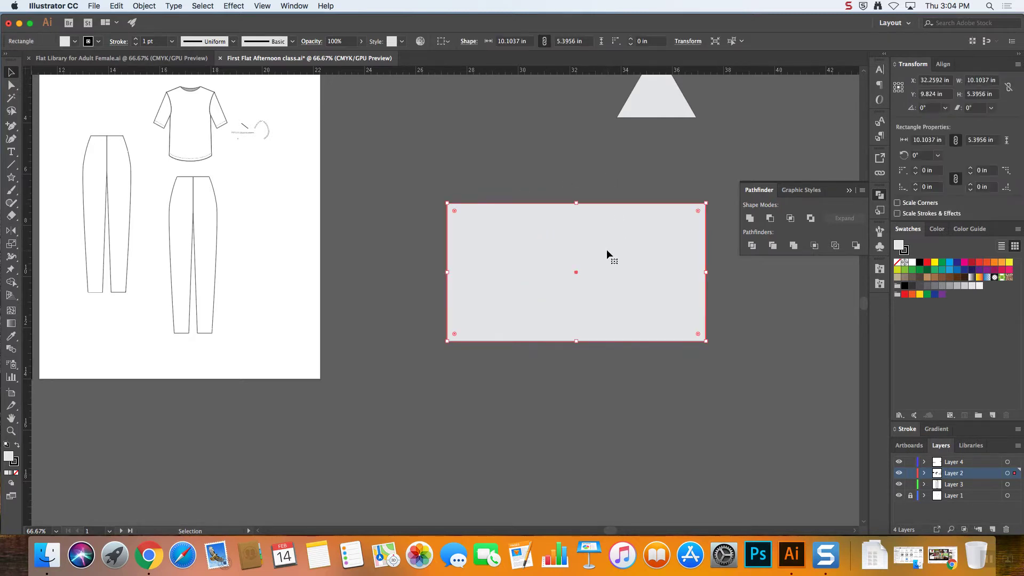
drag(558, 180, 619, 340)
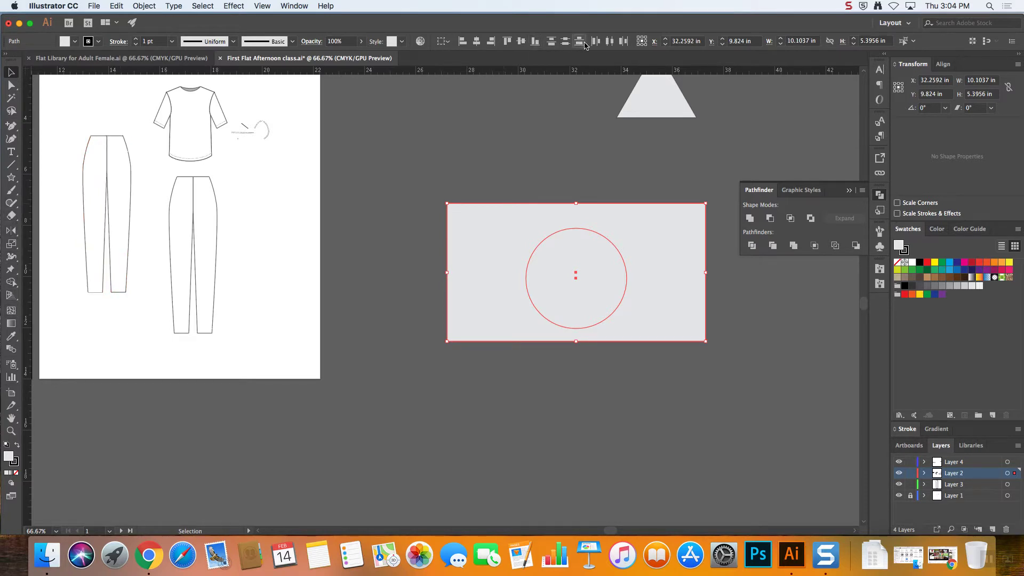
click(522, 43)
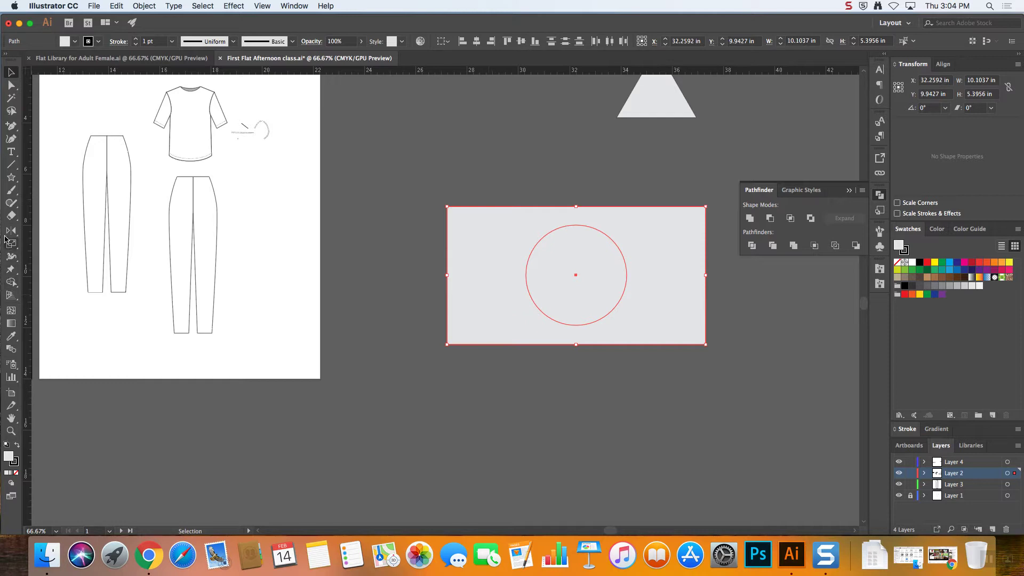
- Cut the circle out of the rectangle with the Shape Builder tool, and clear the selection
click(10, 283)
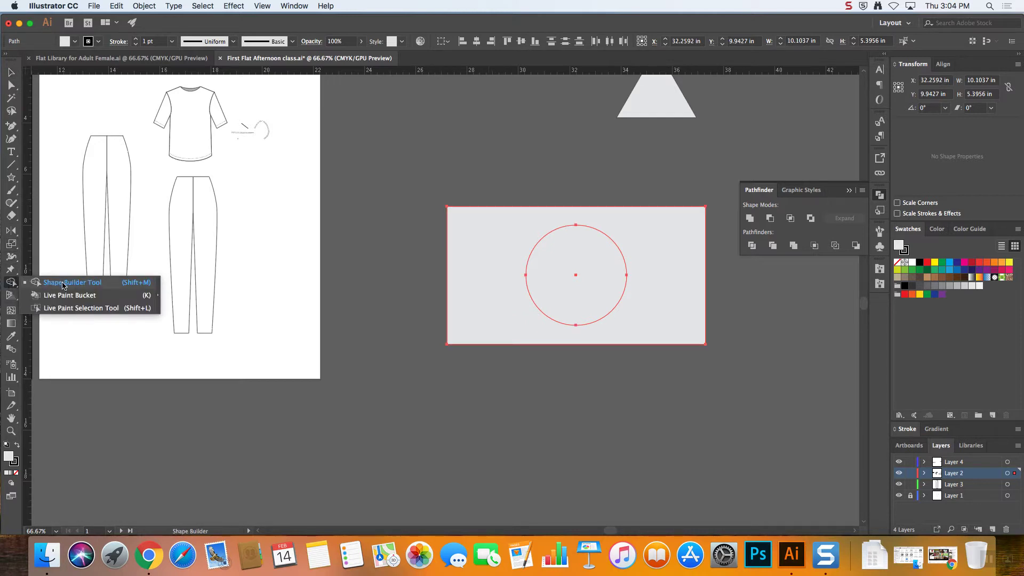
click(75, 286)
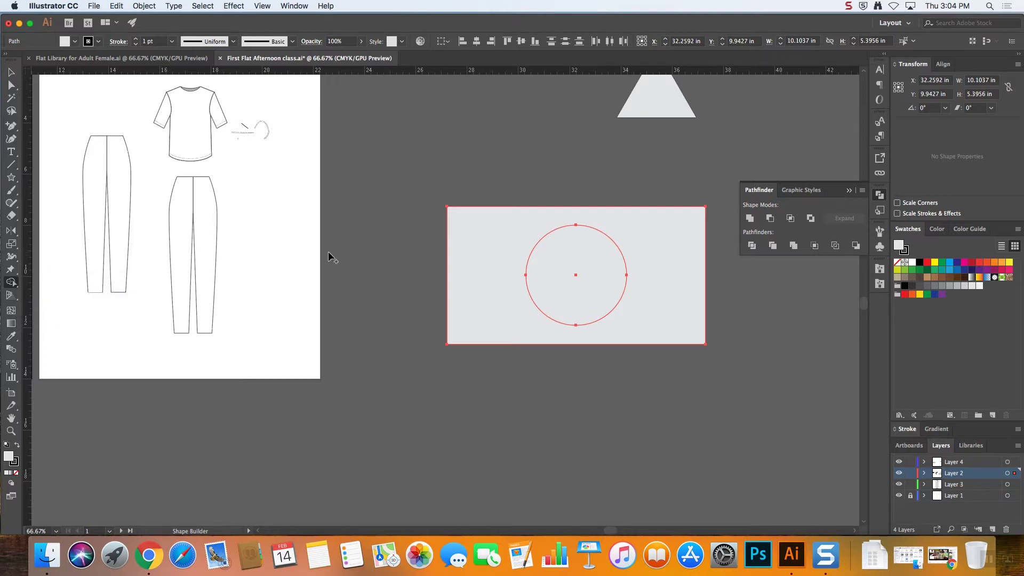
click(554, 259)
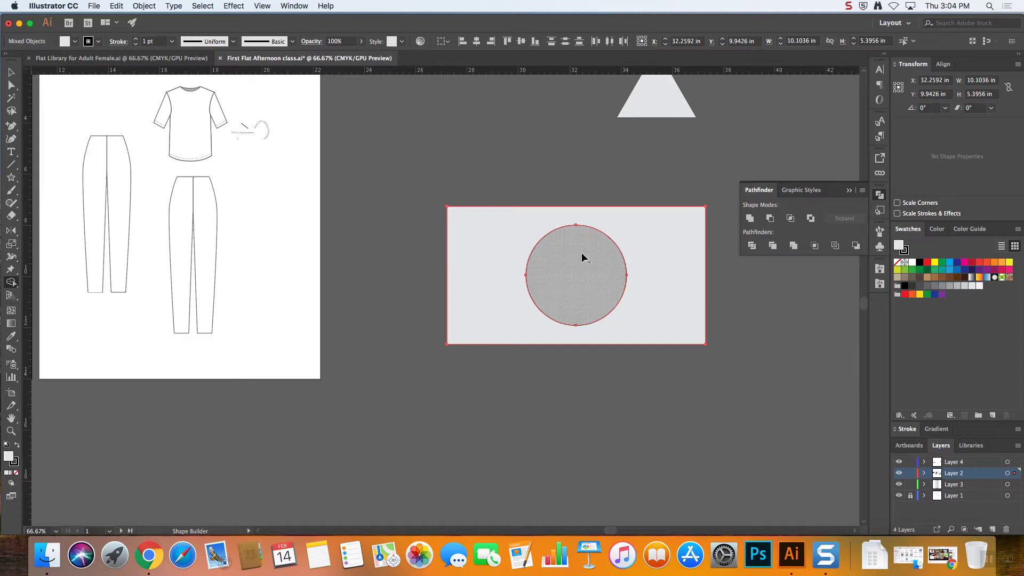
alt+click(576, 272)
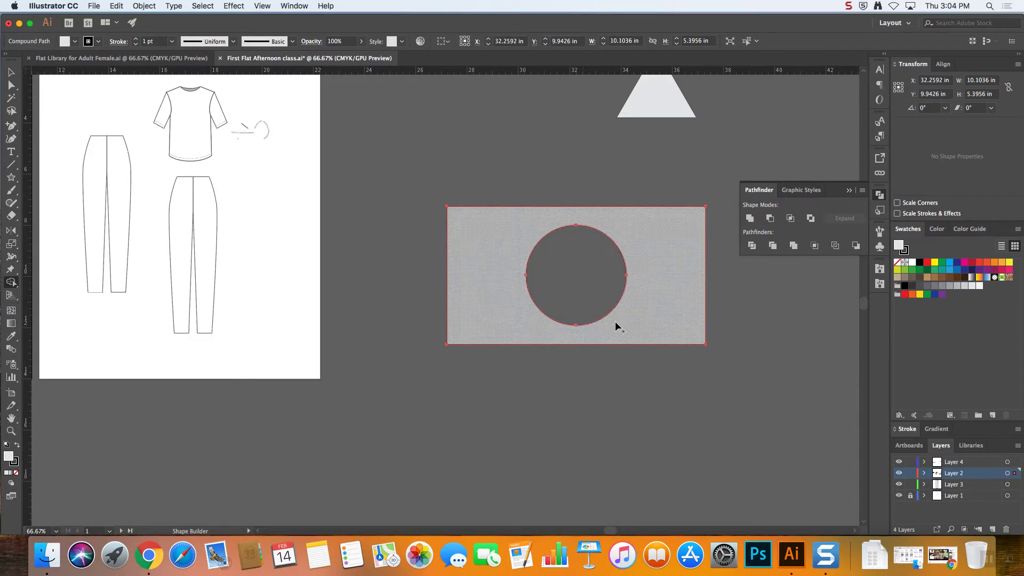
click(15, 75)
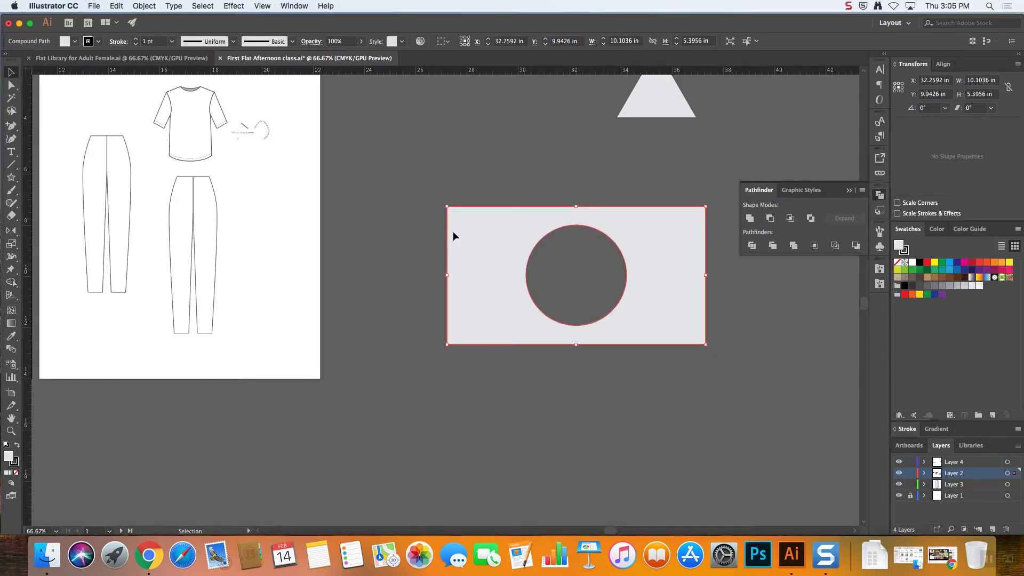
click(597, 373)
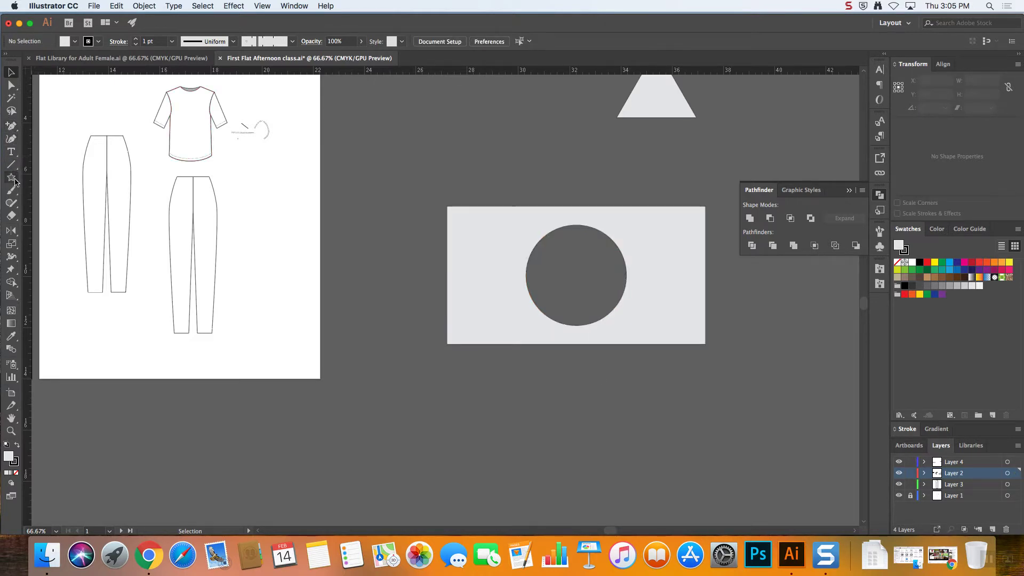
- Draw a vertical rounded rectangle about 0.44 by 4.73 in across the round hole as the buckle's centre bar
click(10, 181)
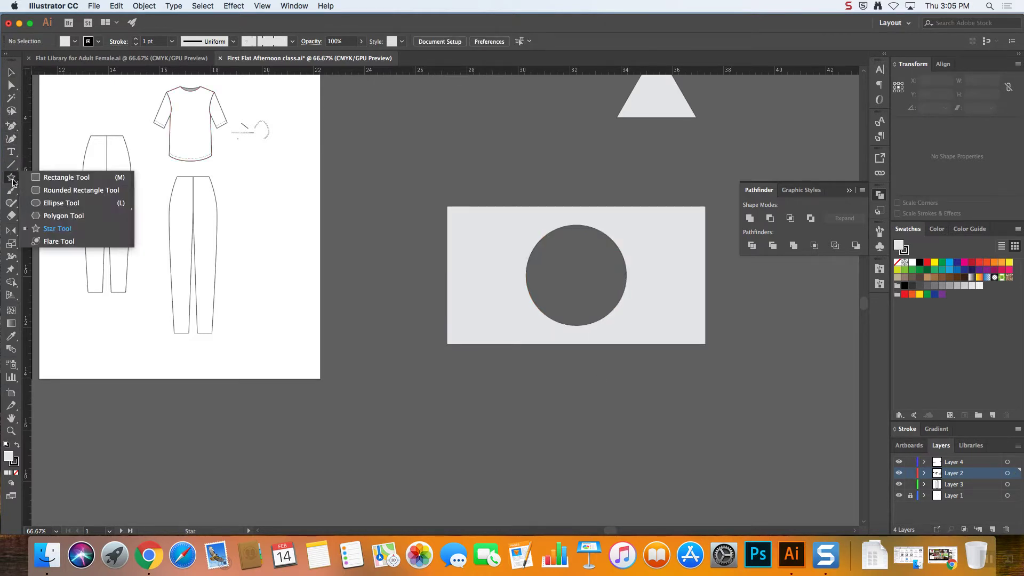
click(76, 191)
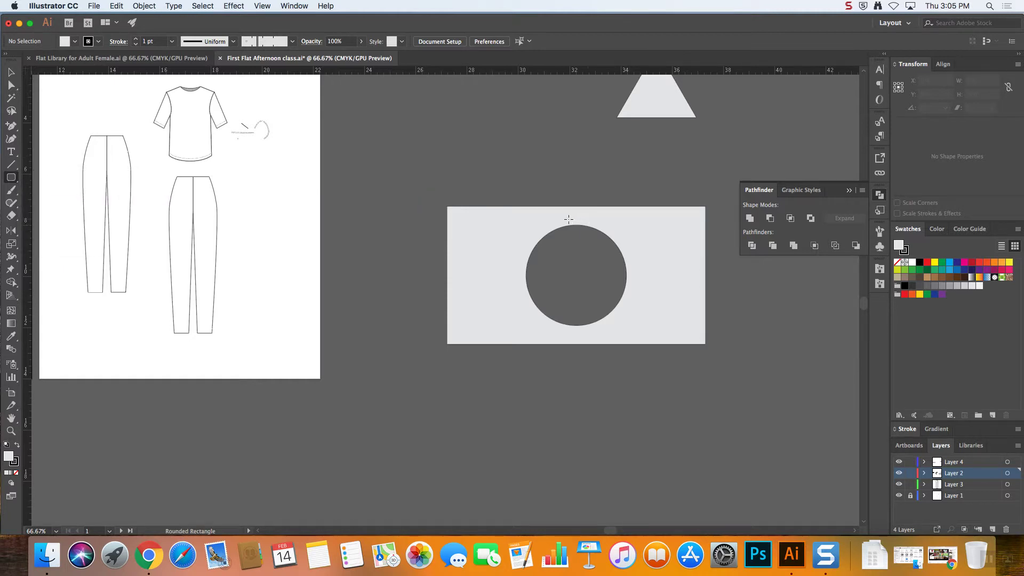
drag(567, 217, 580, 337)
key(v)
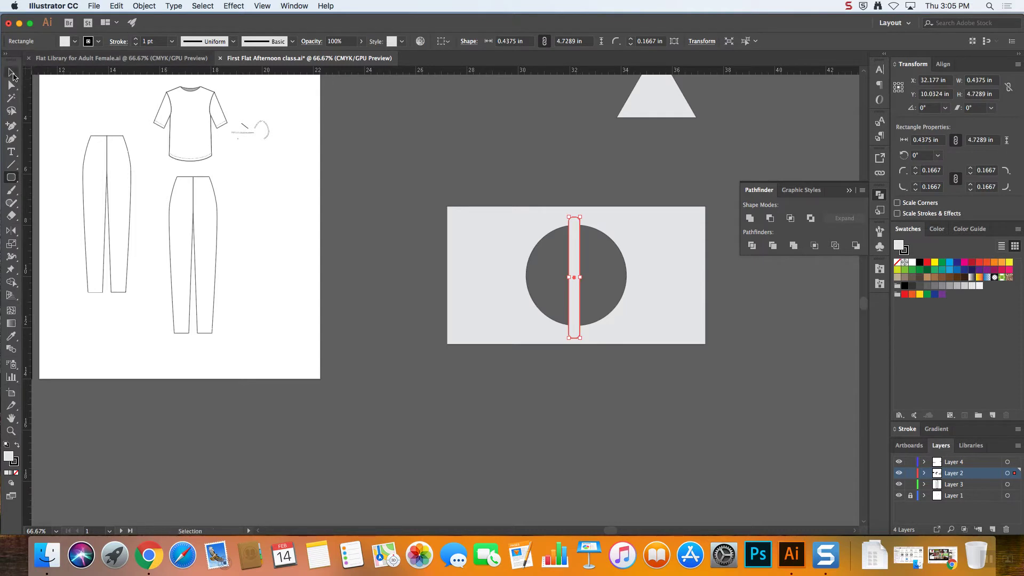
- Centre the bar and the buckle body on each other in both directions, and merge them with the Shape Builder tool
shift+click(651, 256)
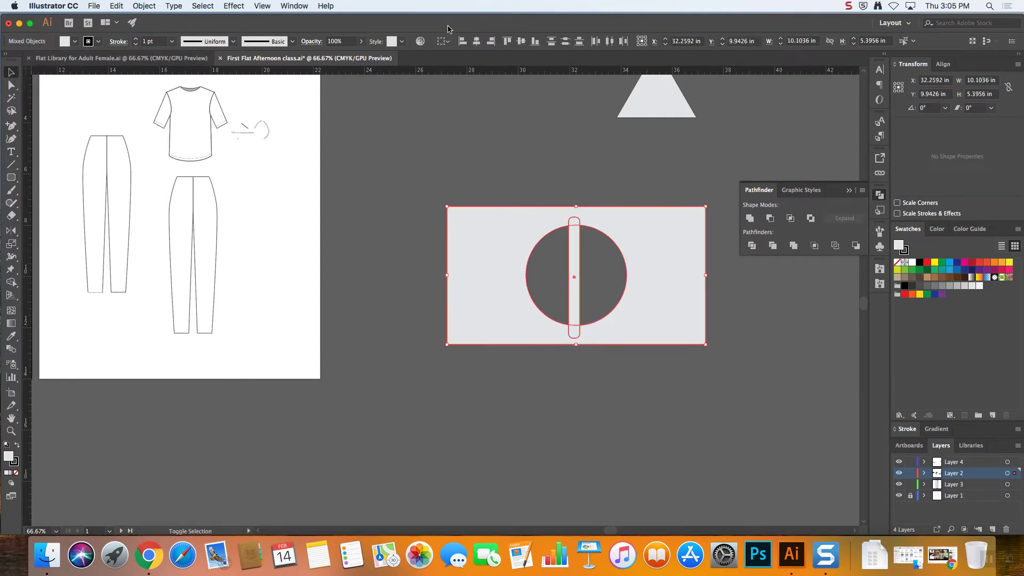
click(478, 42)
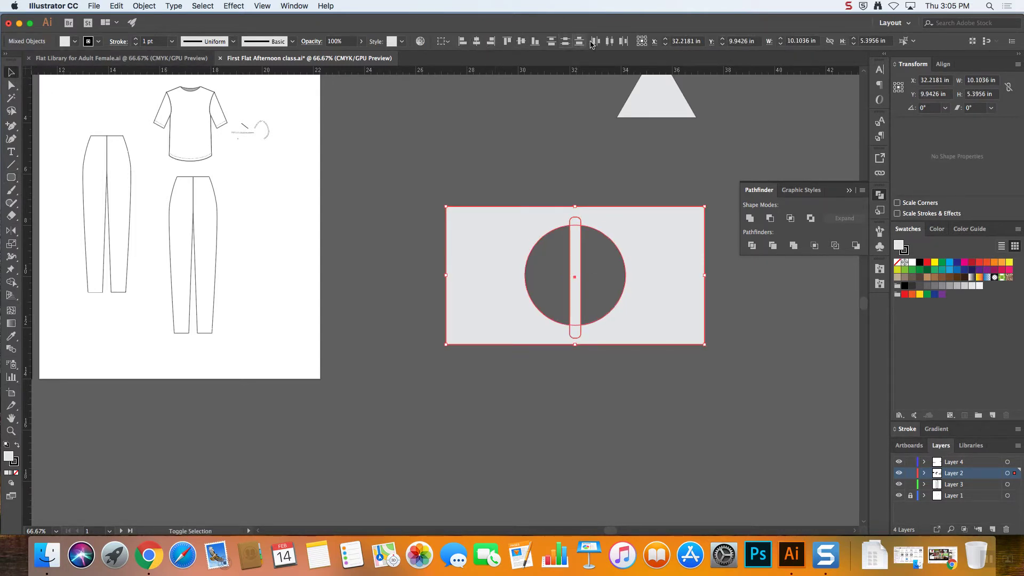
click(521, 43)
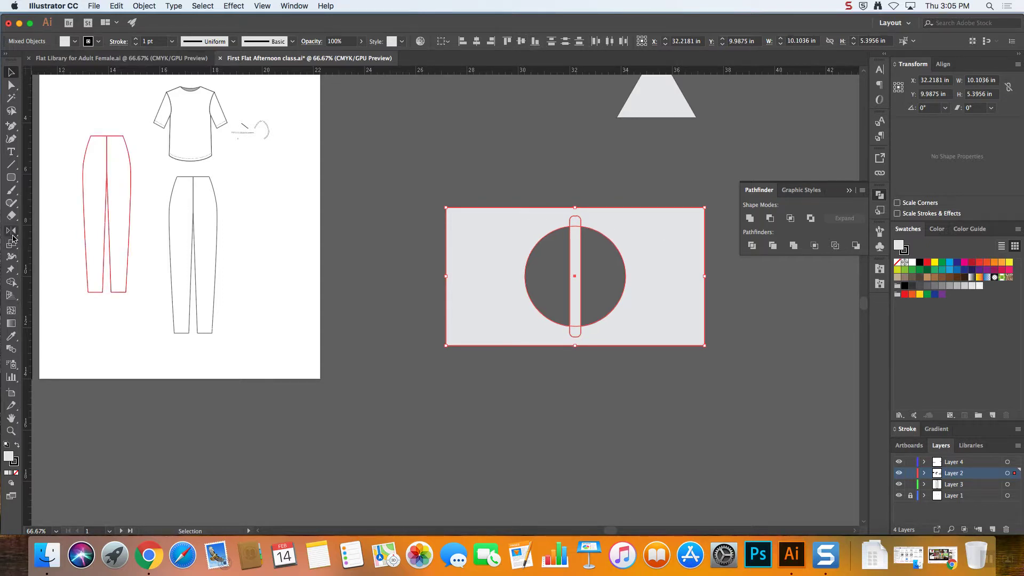
click(11, 282)
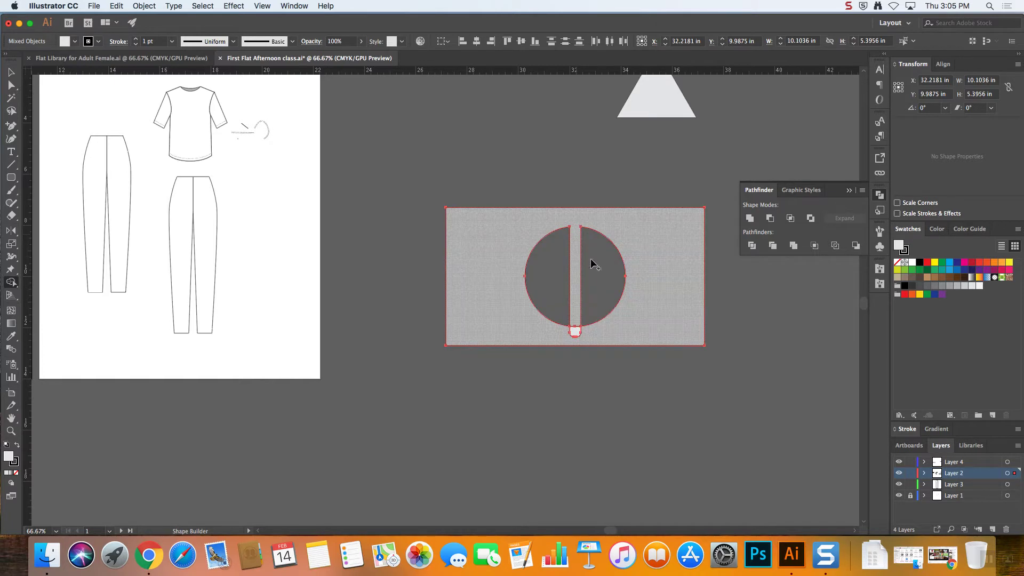
drag(596, 336, 575, 325)
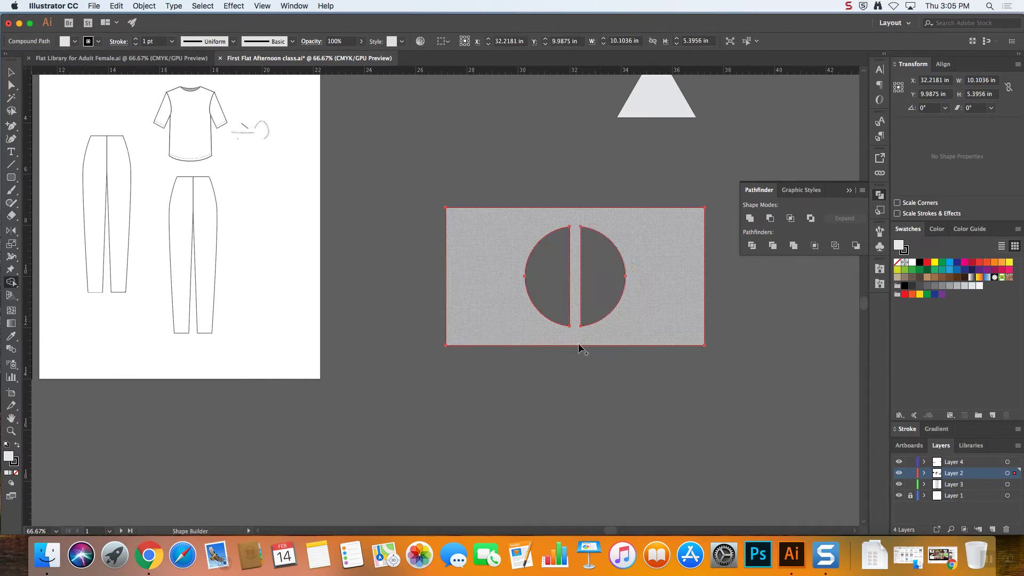
- Draw a horizontal rounded prong about 2.65 by 0.44 in from the centre bar past the hole's right edge, and adjust its position slightly
click(12, 179)
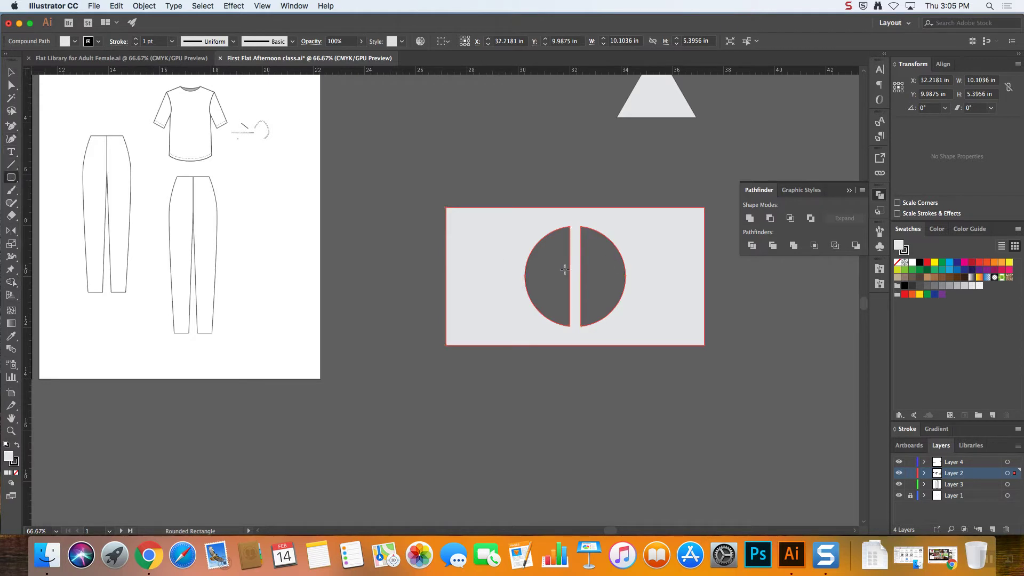
drag(565, 271, 631, 281)
key(v)
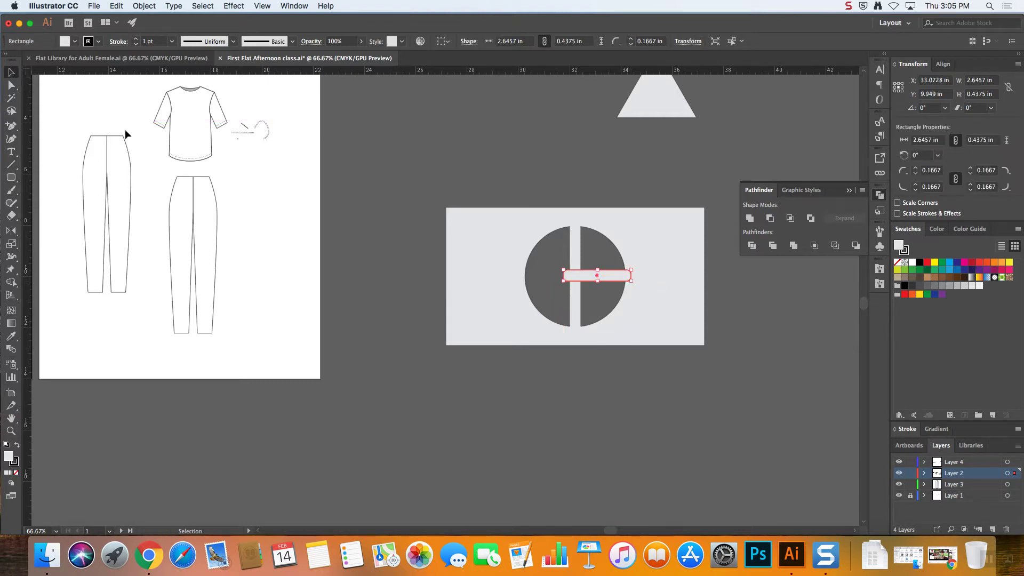
click(243, 227)
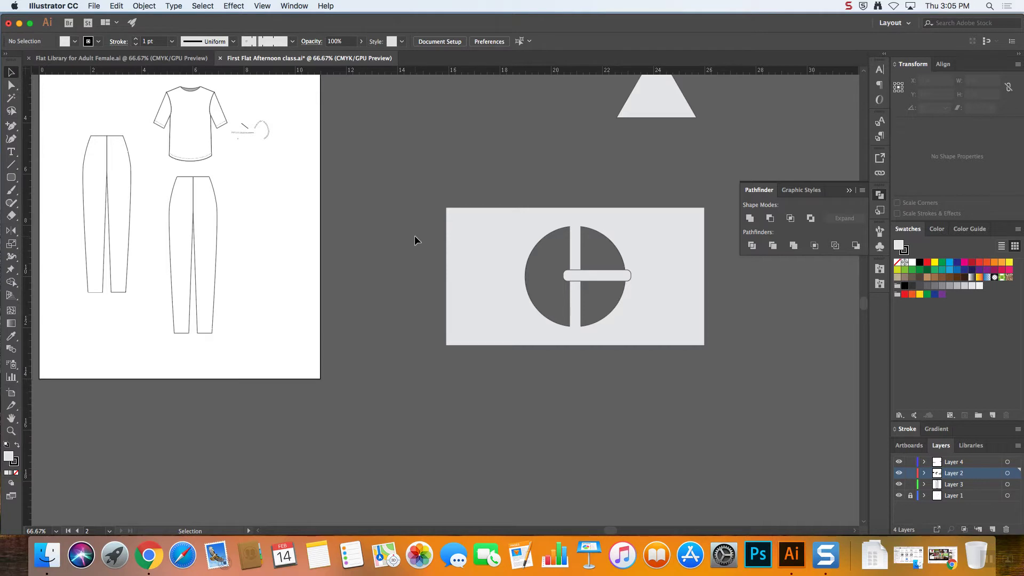
drag(596, 276, 596, 275)
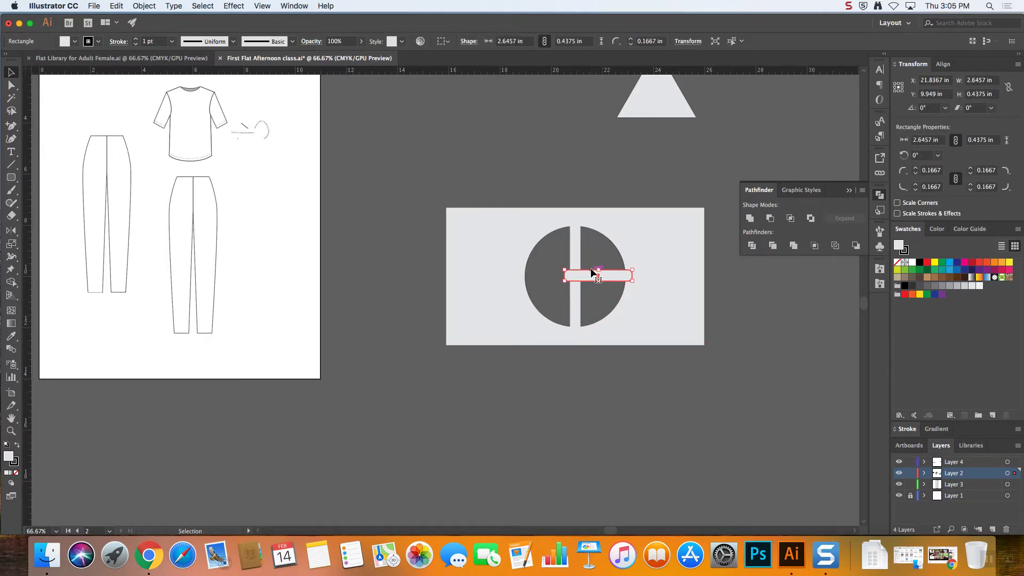
- Select the buckle body, collapse the Pathfinder panel and zoom out to 33.33% to show the artboards and the buckle together
click(528, 345)
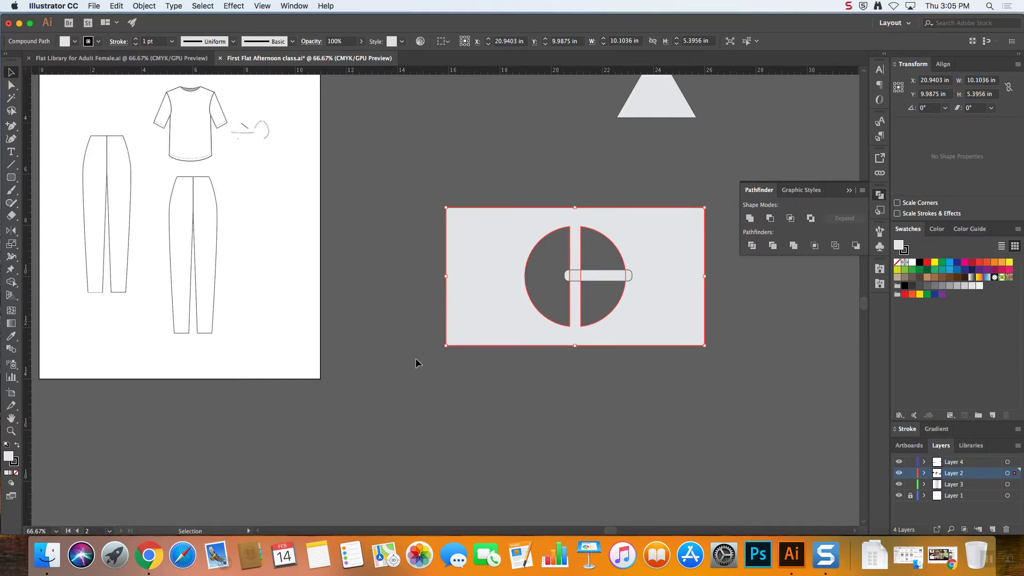
click(13, 129)
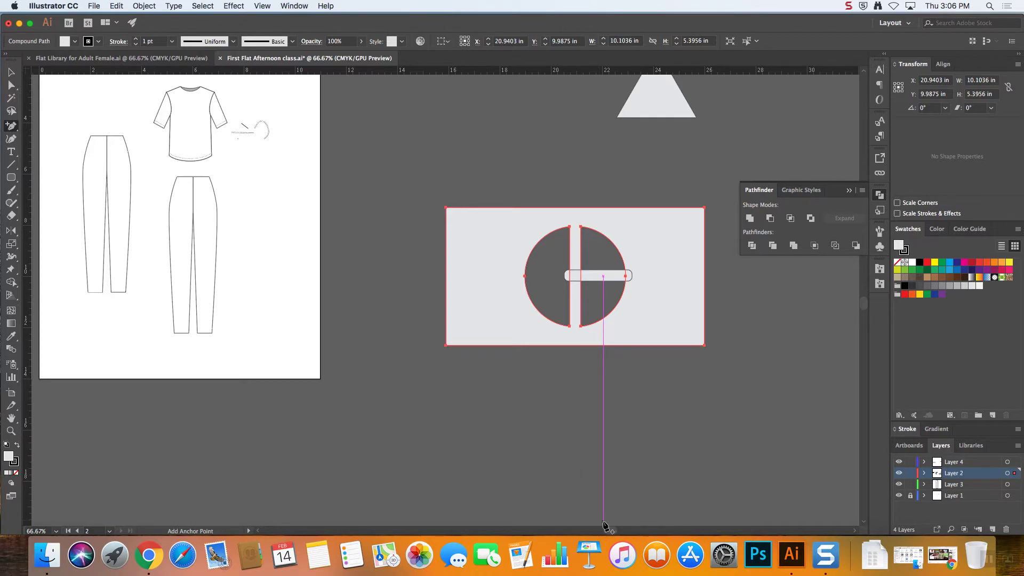
drag(605, 531, 540, 530)
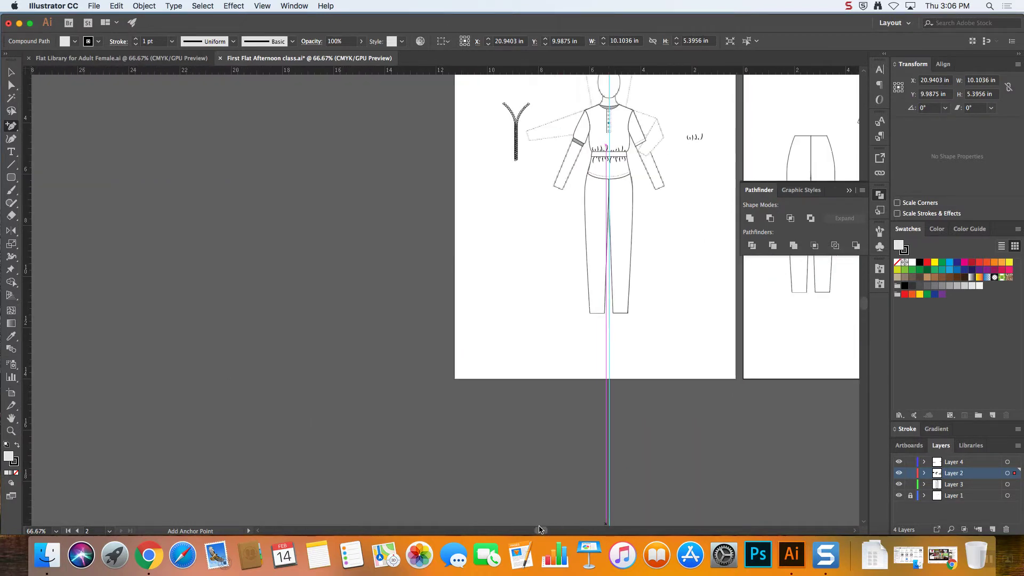
click(849, 190)
drag(864, 305, 863, 289)
key(super+plus)
key(super+plus)
key(super+plus)
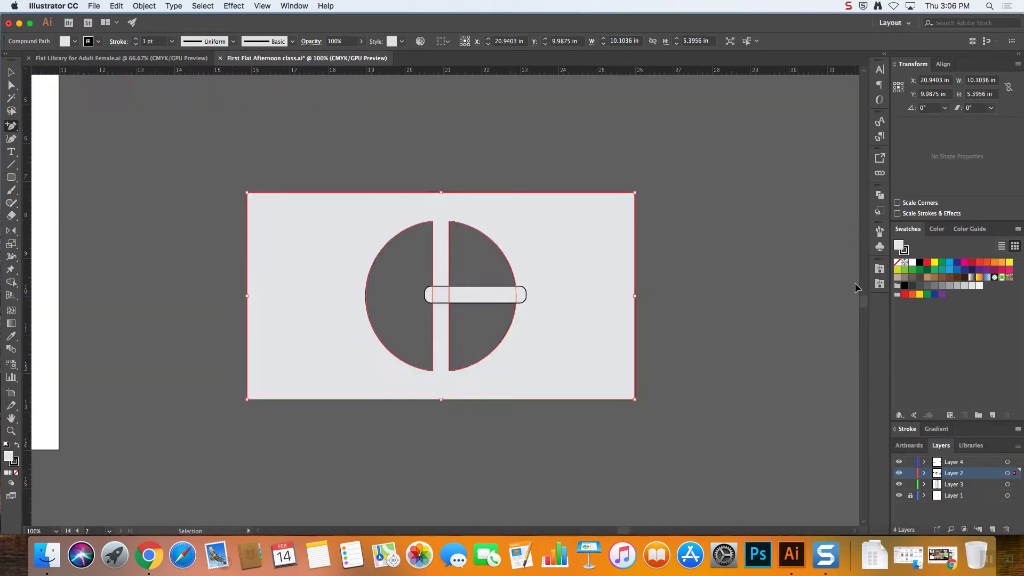
key(super+minus)
key(super+minus)
key(super+minus)
key(super+minus)
key(super+minus)
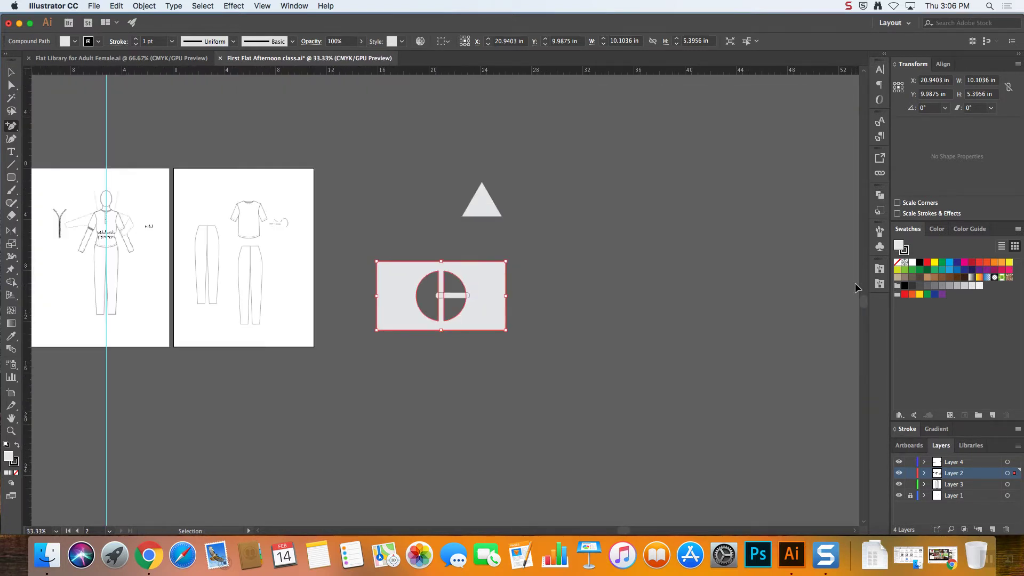
click(11, 72)
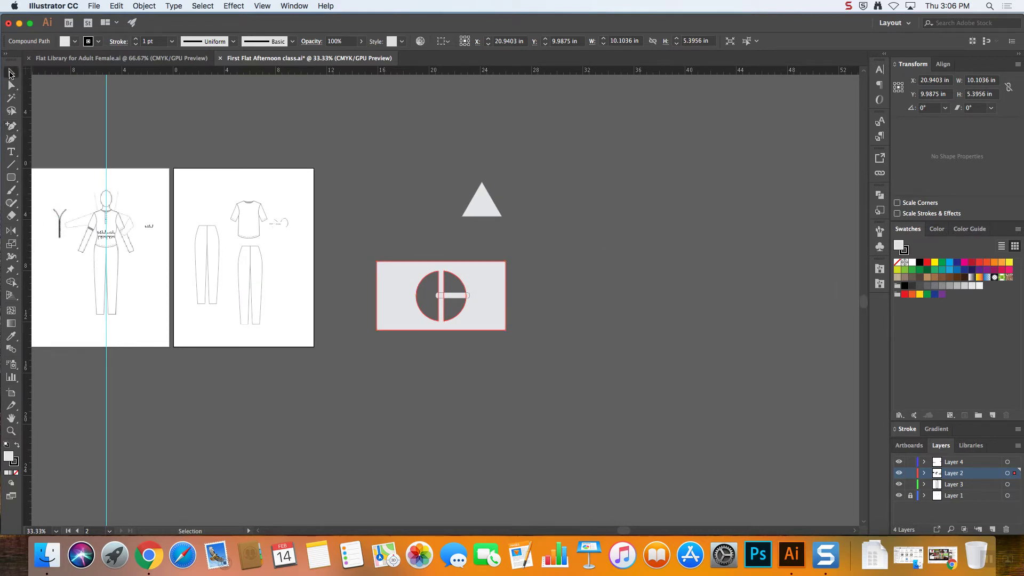
- Draw a closed oval about 0.25 by 0.31 in with the Pen tool where the zipper's halves meet, and fill it with light gray
click(56, 229)
click(60, 235)
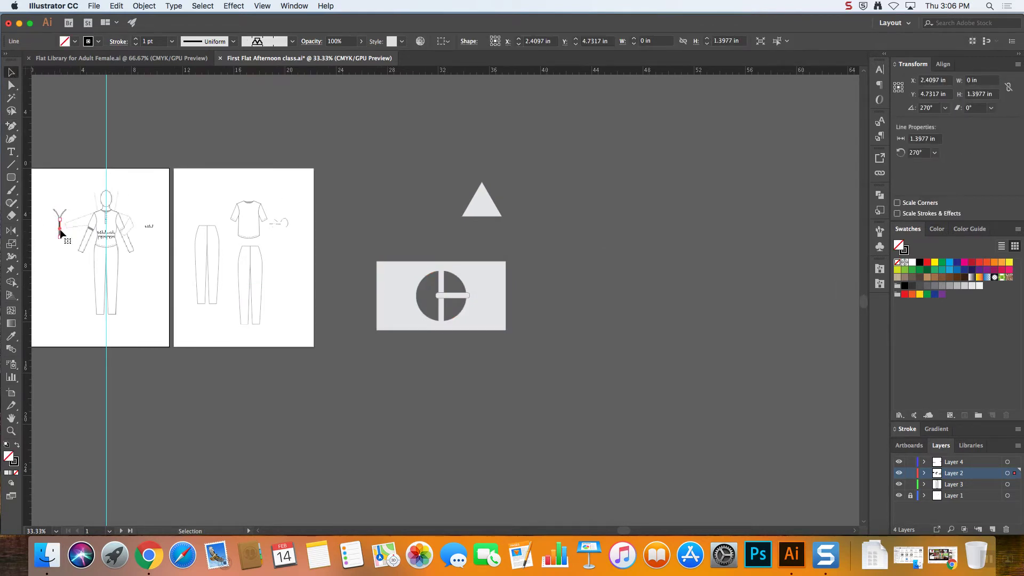
key(a)
key(super+plus)
key(super+plus)
key(super+plus)
key(super+plus)
key(super+plus)
key(super+plus)
key(v)
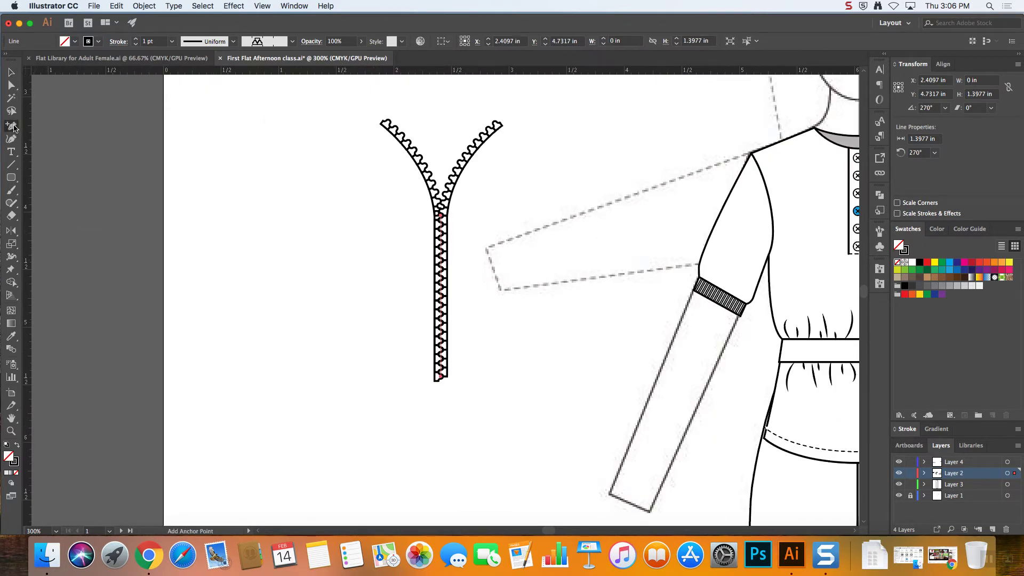
drag(12, 126, 63, 129)
drag(441, 206, 422, 206)
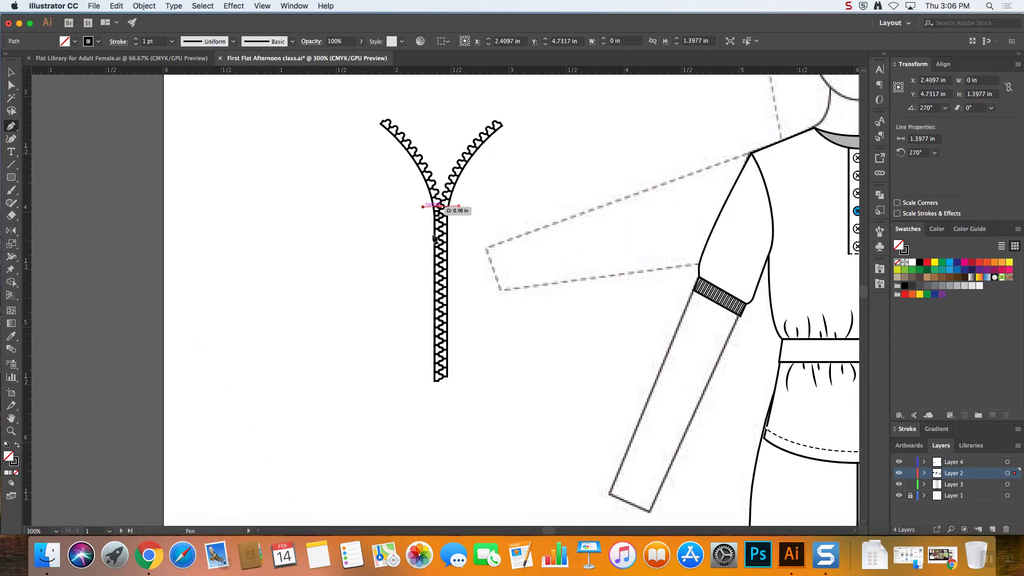
drag(438, 242, 459, 242)
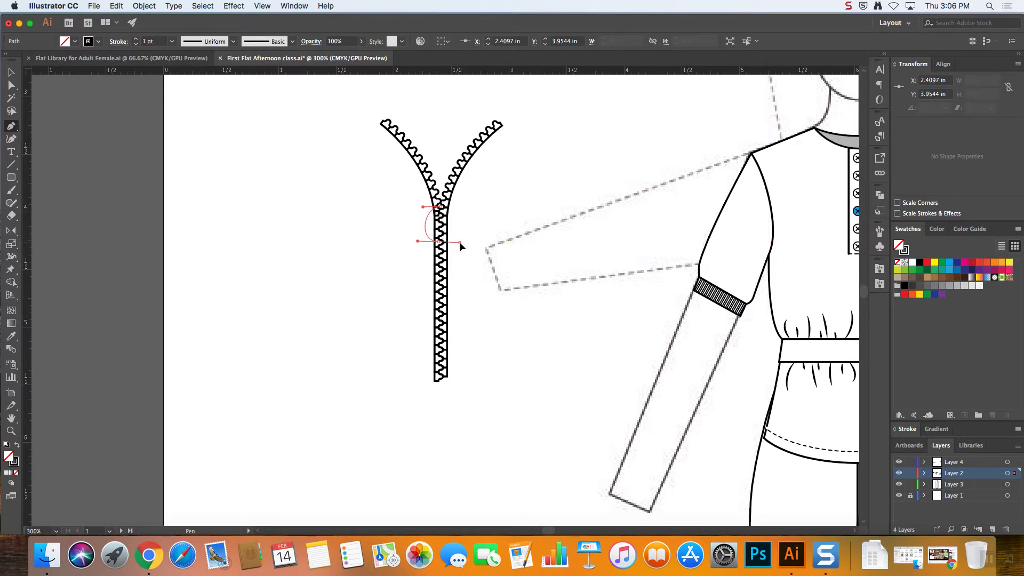
drag(441, 207, 426, 210)
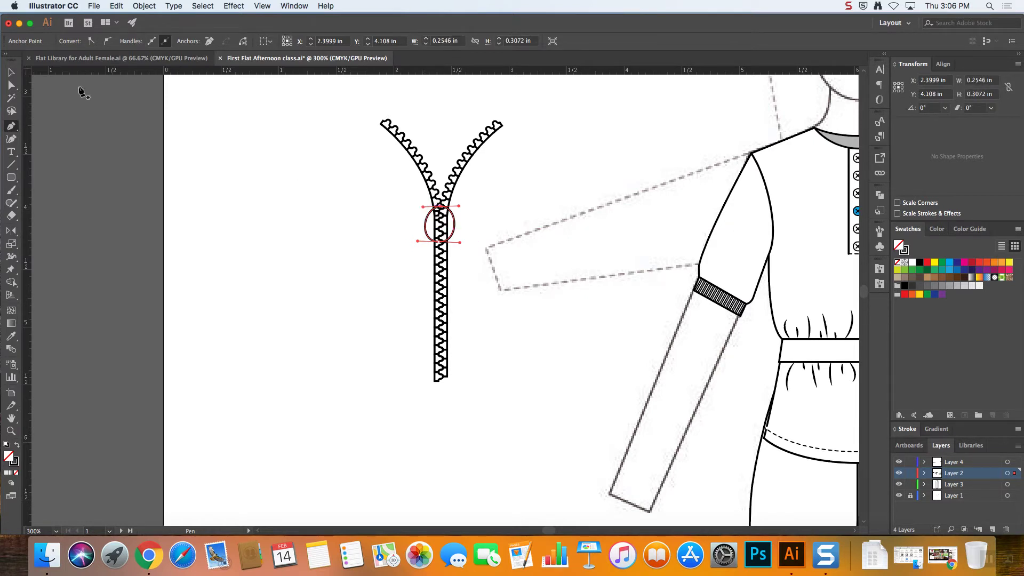
click(11, 85)
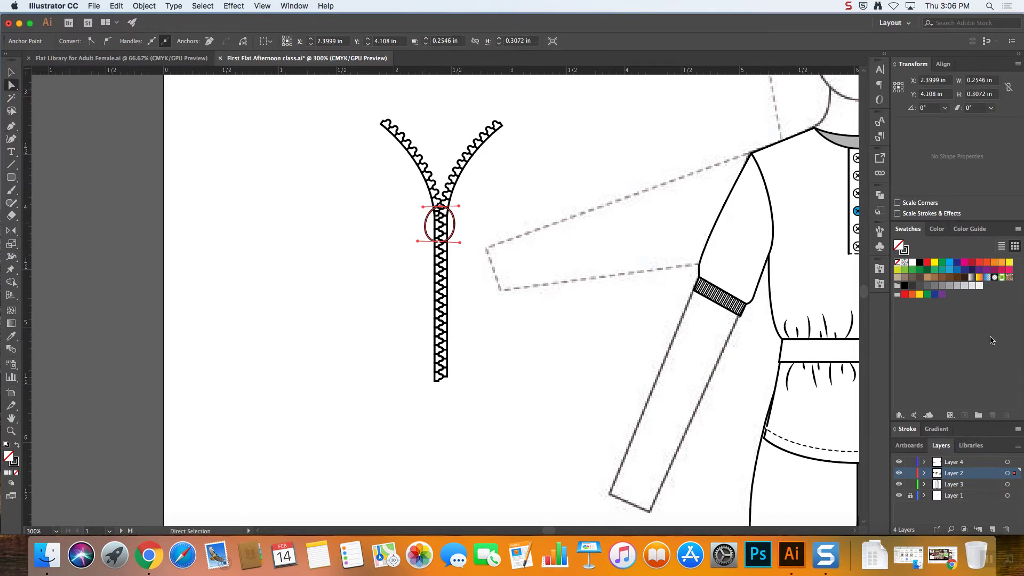
click(979, 287)
- Draw a horizontal rounded rectangle about 0.11 by 0.04 in inside the oval near its upper edge
key(super+equal)
key(super+equal)
key(super+equal)
key(super+equal)
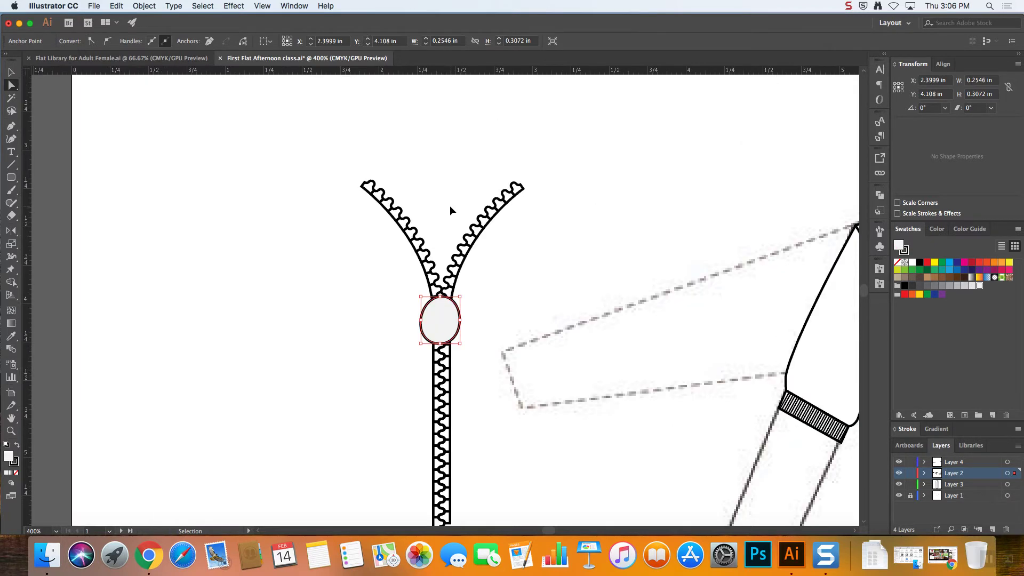
click(11, 178)
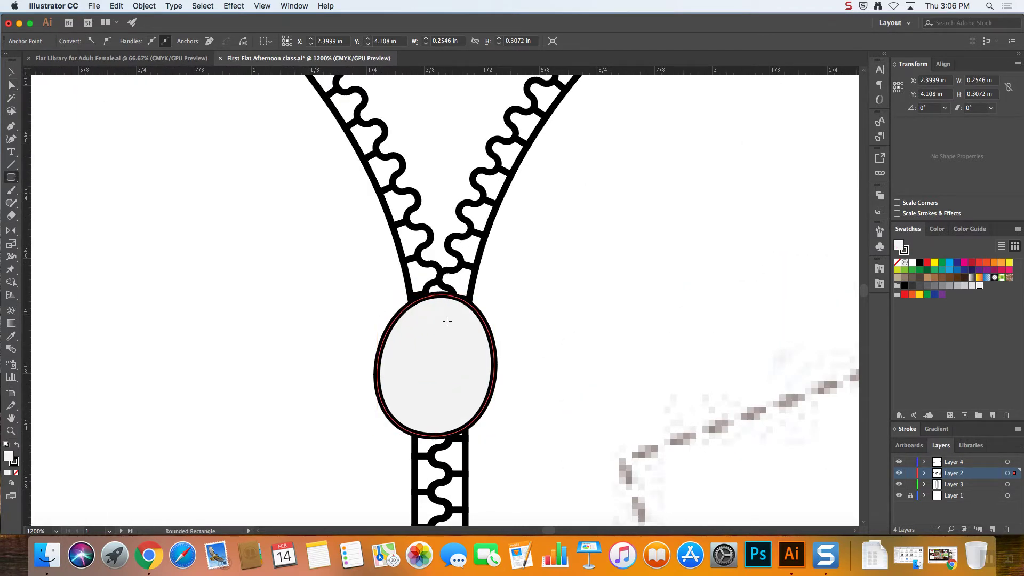
drag(415, 314, 467, 333)
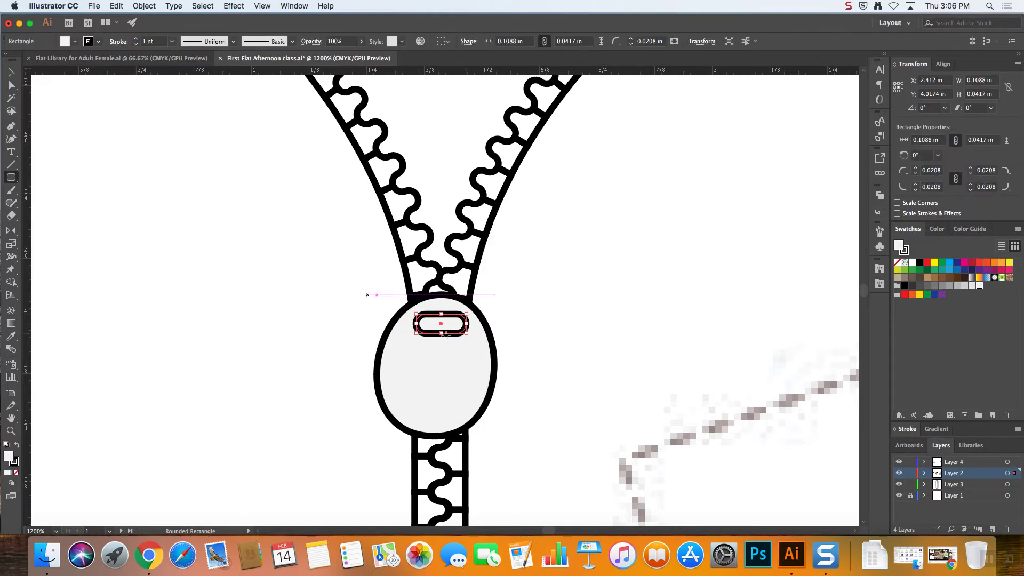
click(11, 85)
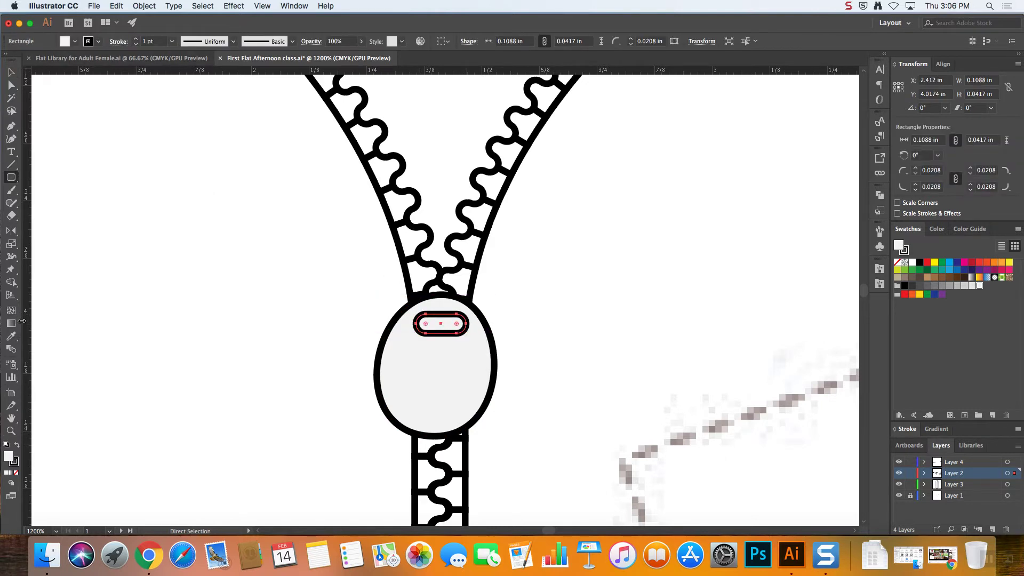
click(11, 282)
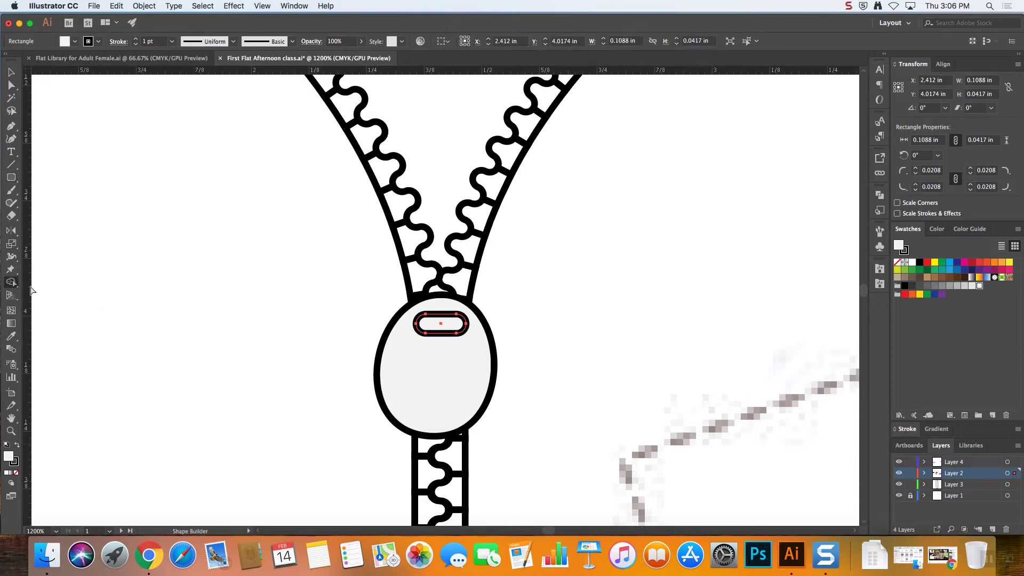
alt+click(454, 328)
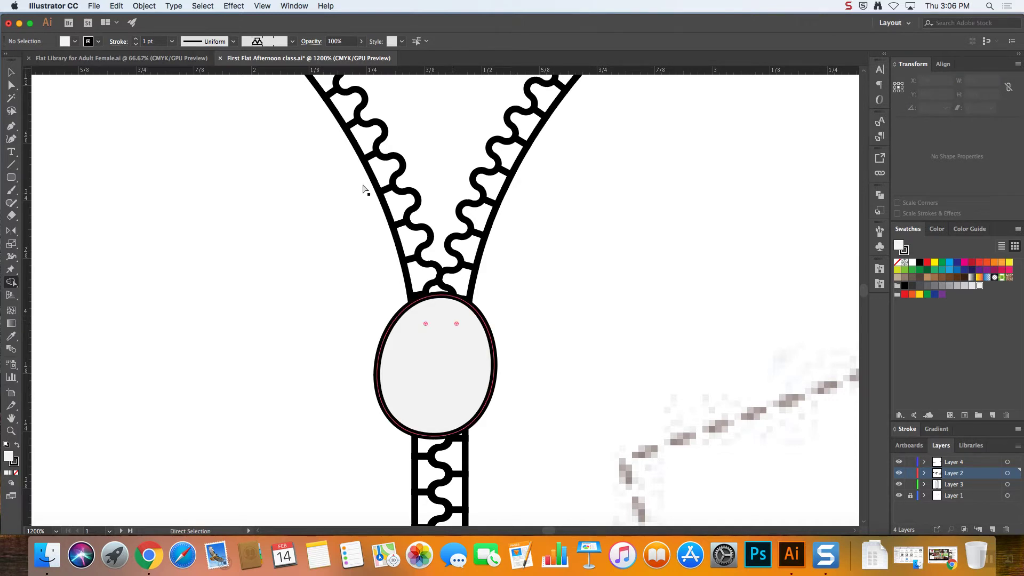
key(super+z)
- Select the oval together with the small rounded rectangle and cut the rectangle out as a slot with the Shape Builder tool
key(v)
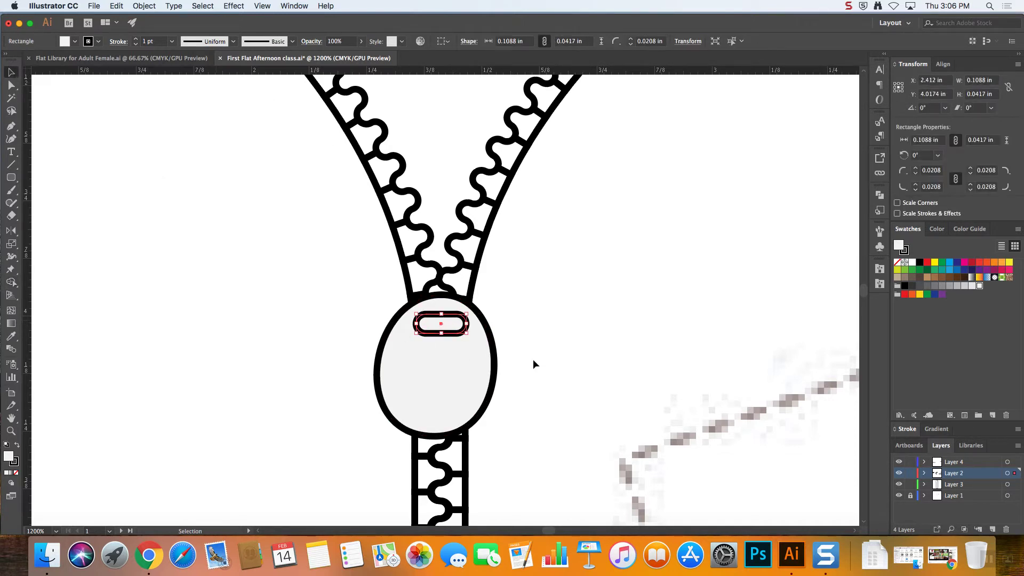
shift+click(495, 362)
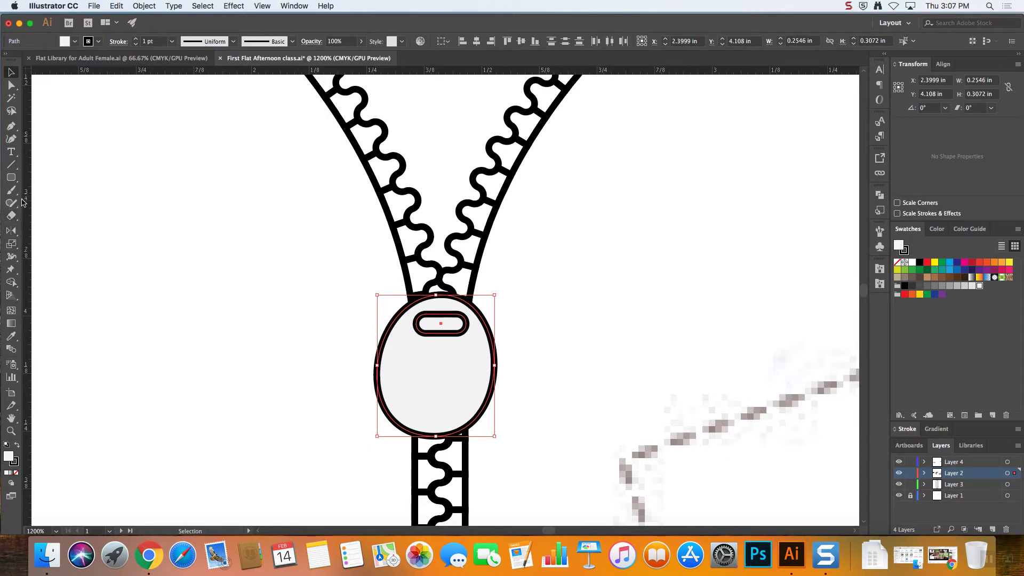
click(11, 283)
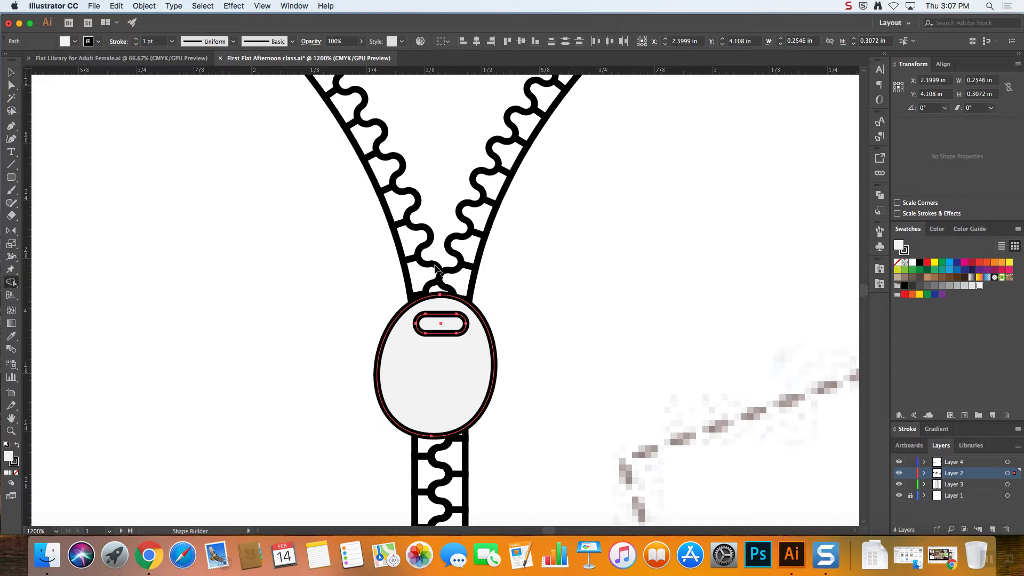
alt+click(452, 326)
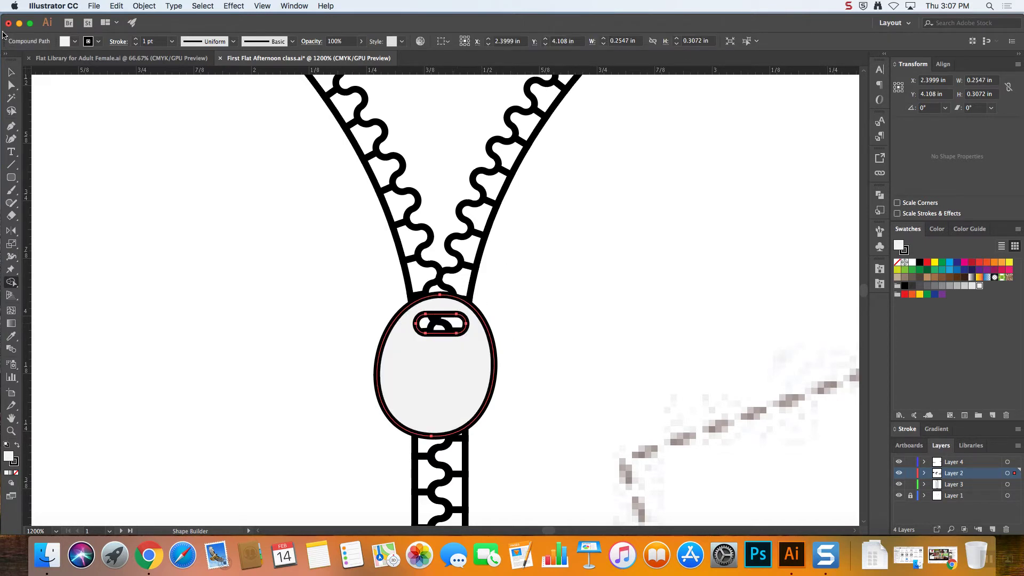
key(v)
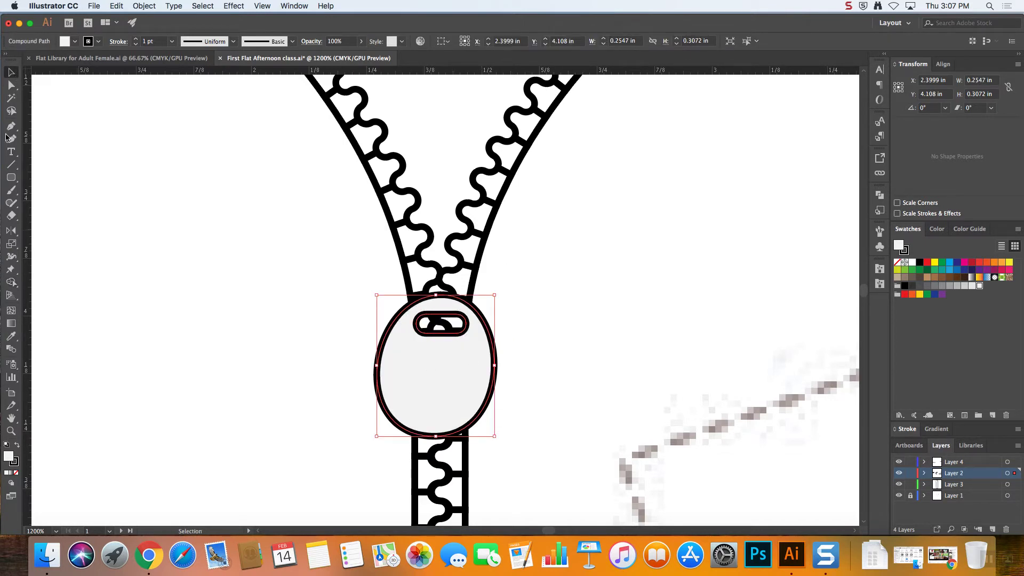
- Add an anchor point on each side of the oval, move both sides inward and centre the bottom point to form a tapered zipper pull
click(11, 127)
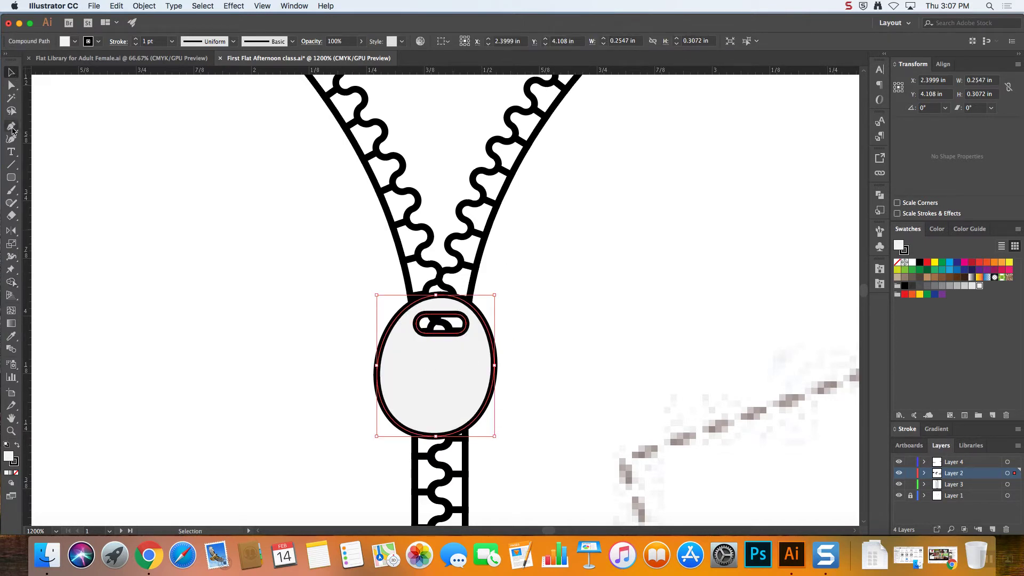
click(495, 359)
click(378, 357)
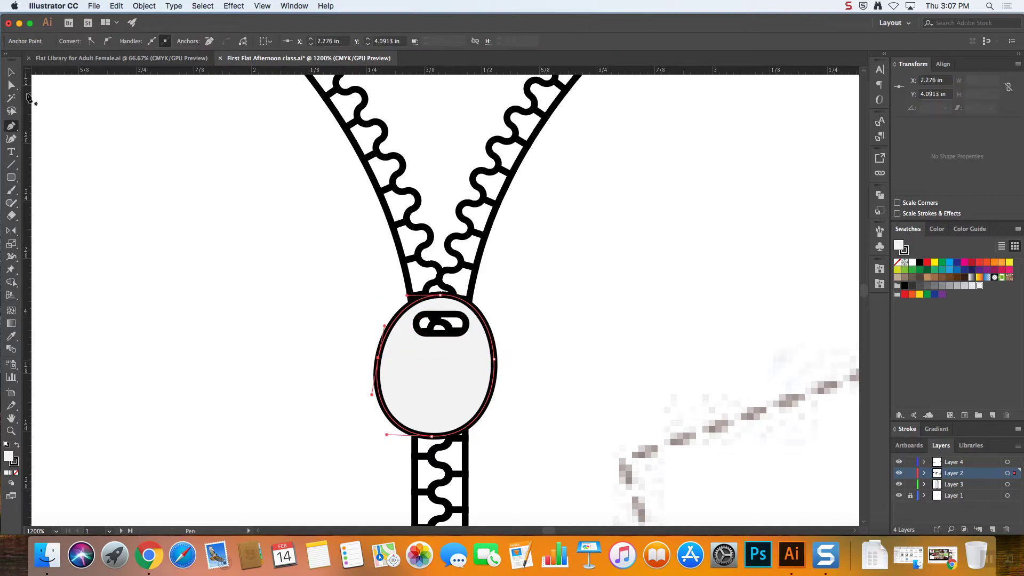
click(11, 85)
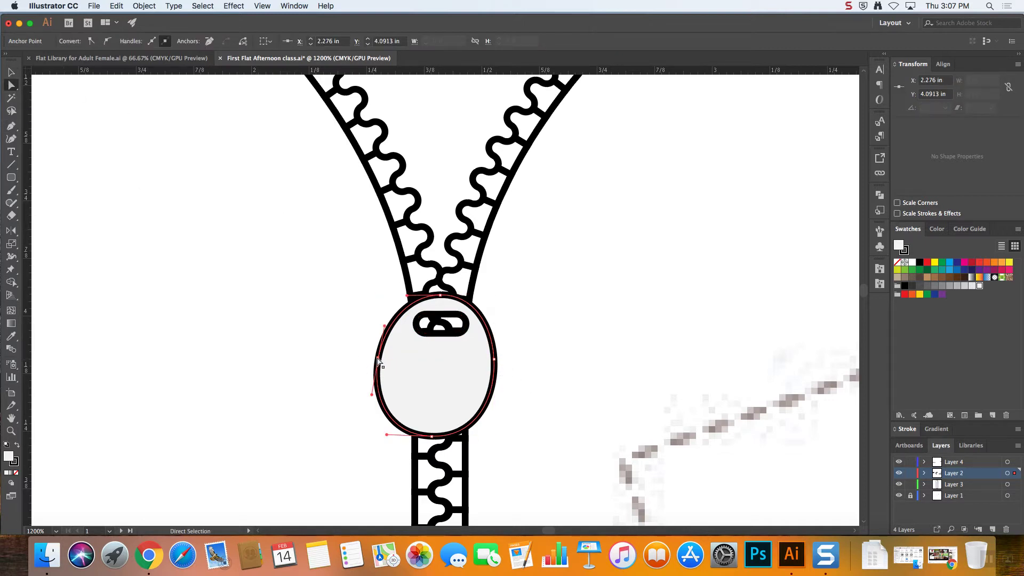
drag(377, 361, 401, 362)
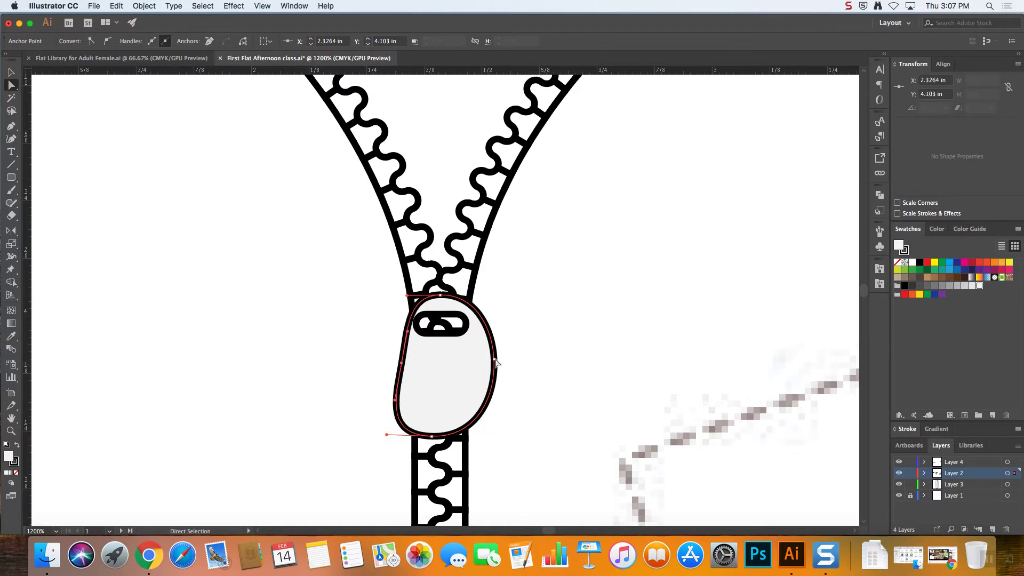
drag(495, 363, 480, 374)
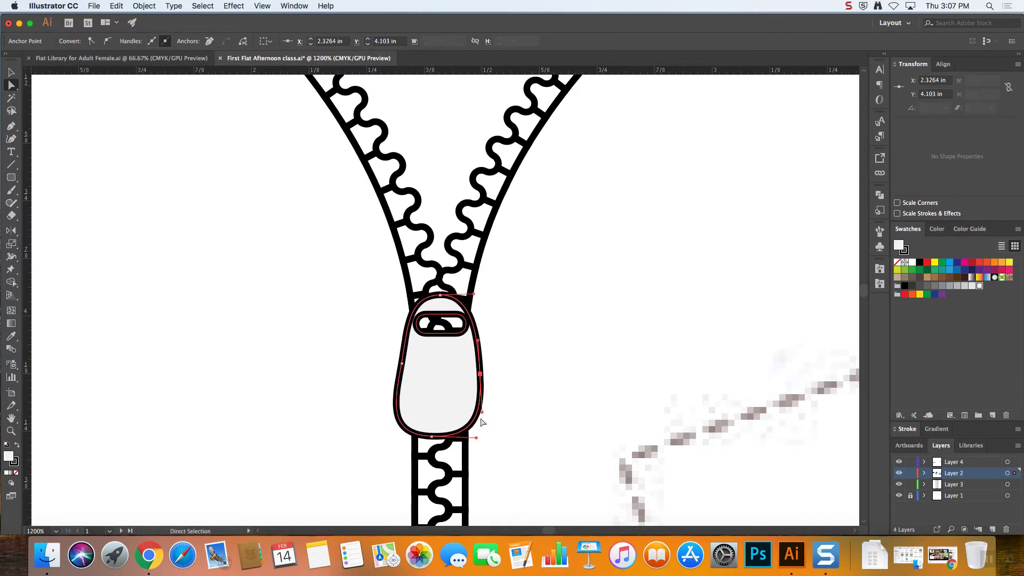
drag(431, 436, 440, 438)
click(446, 322)
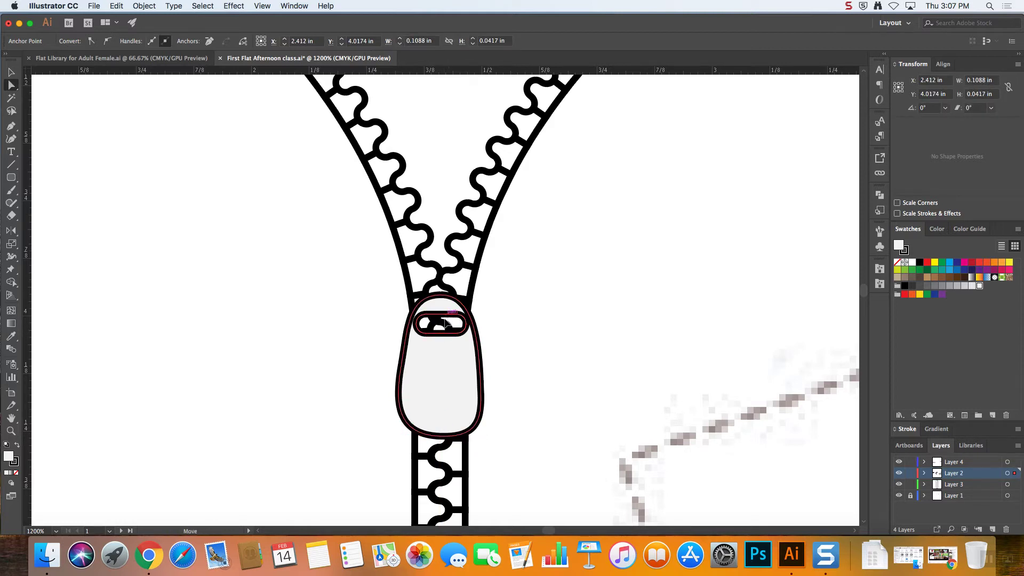
mouse_move(446, 322)
mouse_down()
mouse_move(444, 409)
mouse_move(443, 334)
mouse_up()
key(super+z)
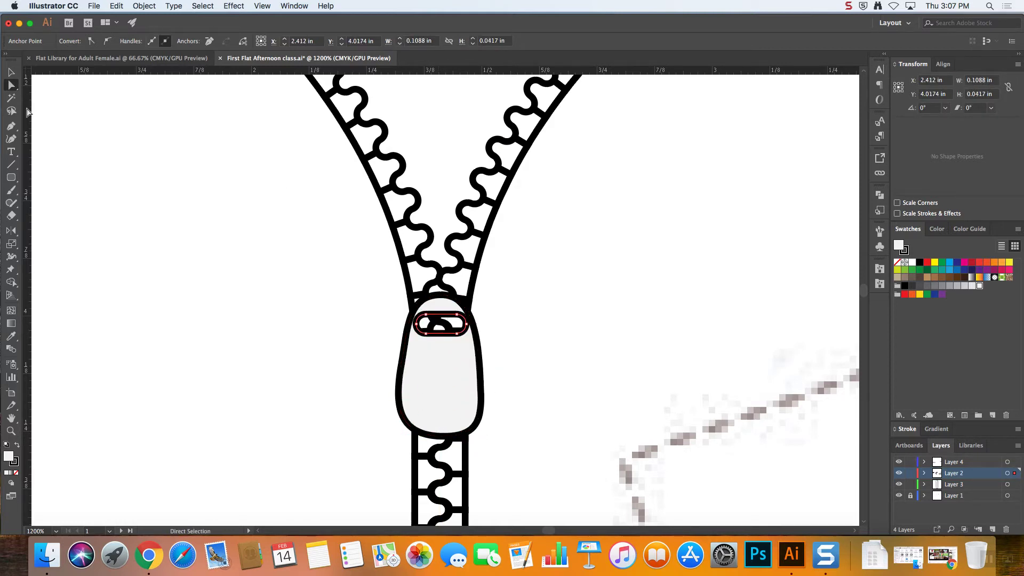
click(11, 72)
click(583, 316)
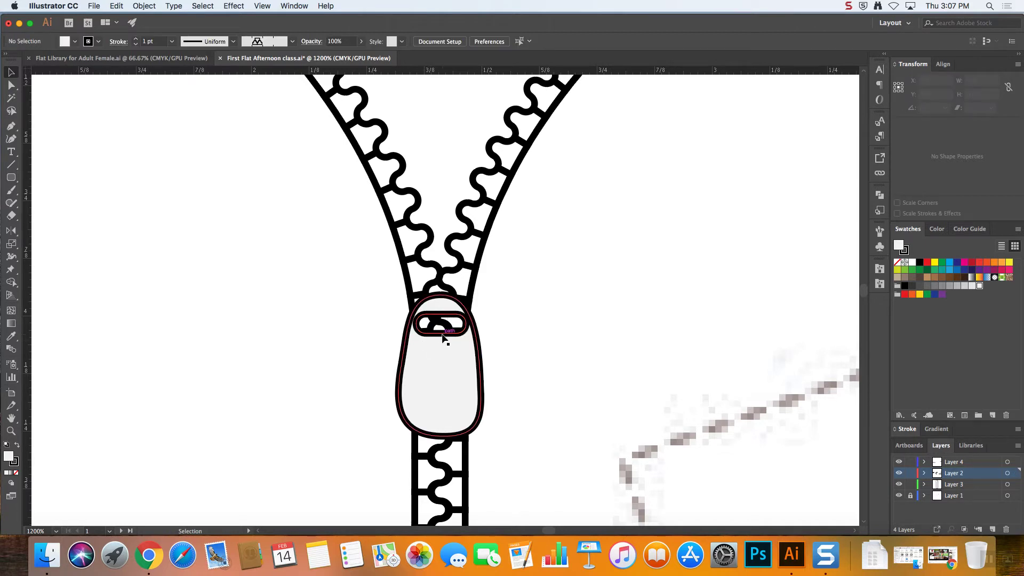
drag(443, 335, 438, 414)
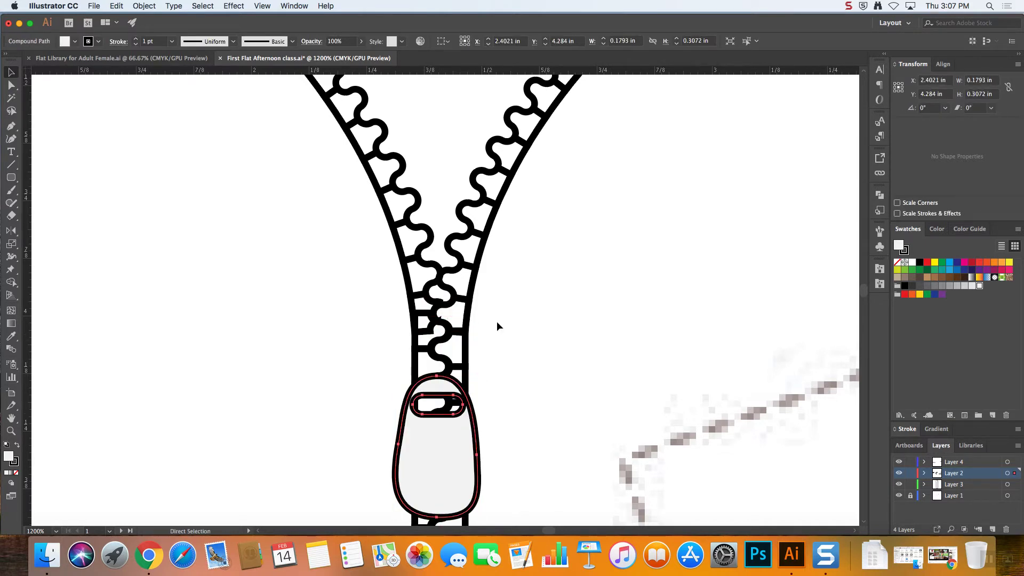
key(super+z)
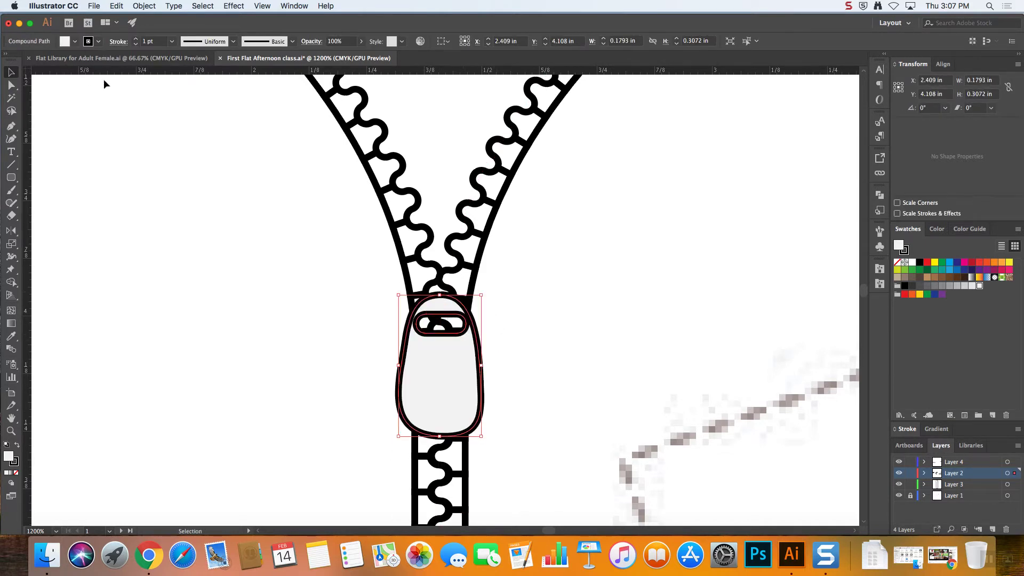
- Select the slot's anchor points with Direct Selection and move the slot about 0.18 in down to the pull's lower end
click(12, 86)
click(504, 337)
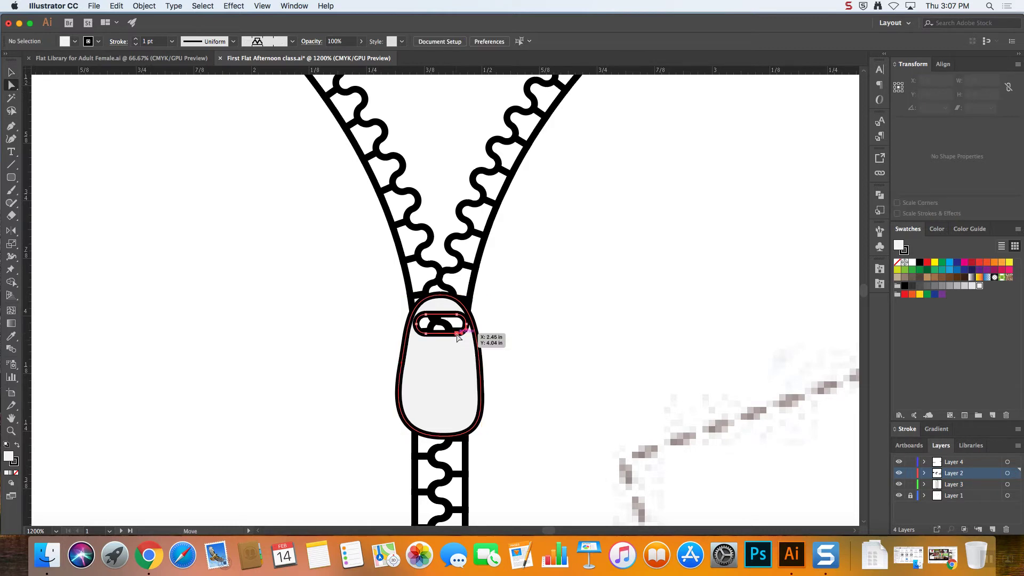
click(457, 334)
shift+click(426, 334)
shift+click(416, 323)
shift+click(426, 314)
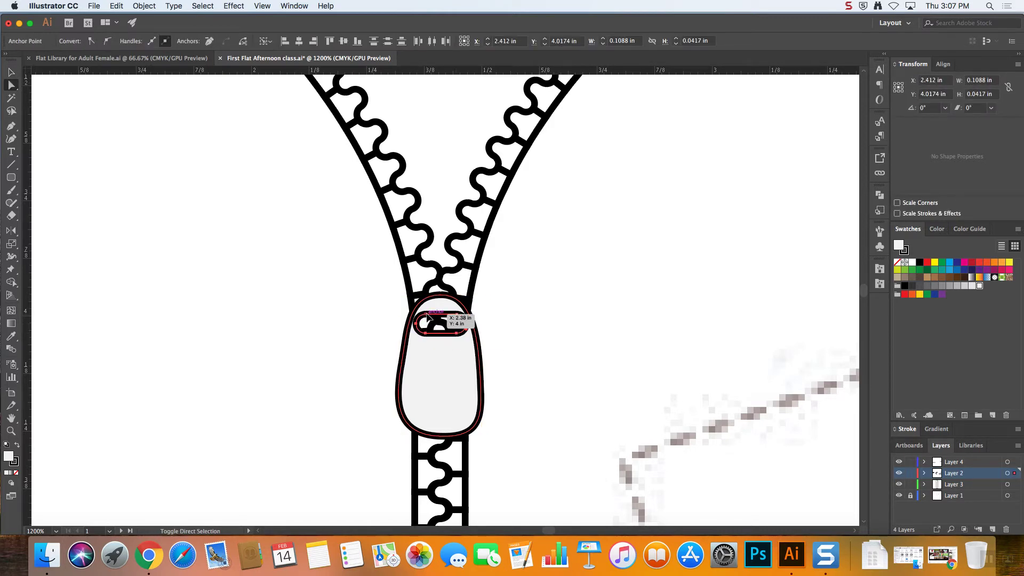
shift+click(466, 324)
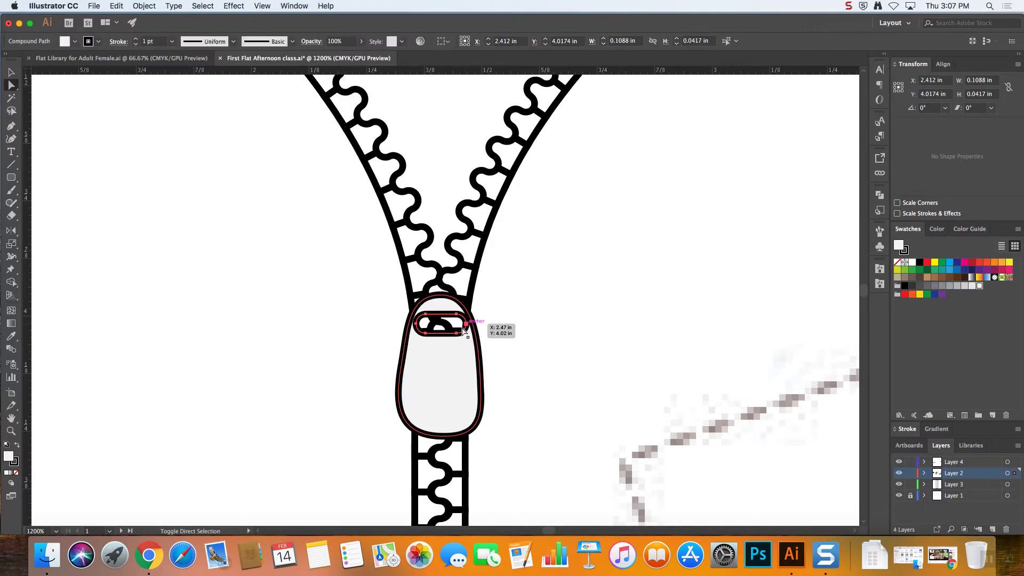
drag(462, 329, 456, 414)
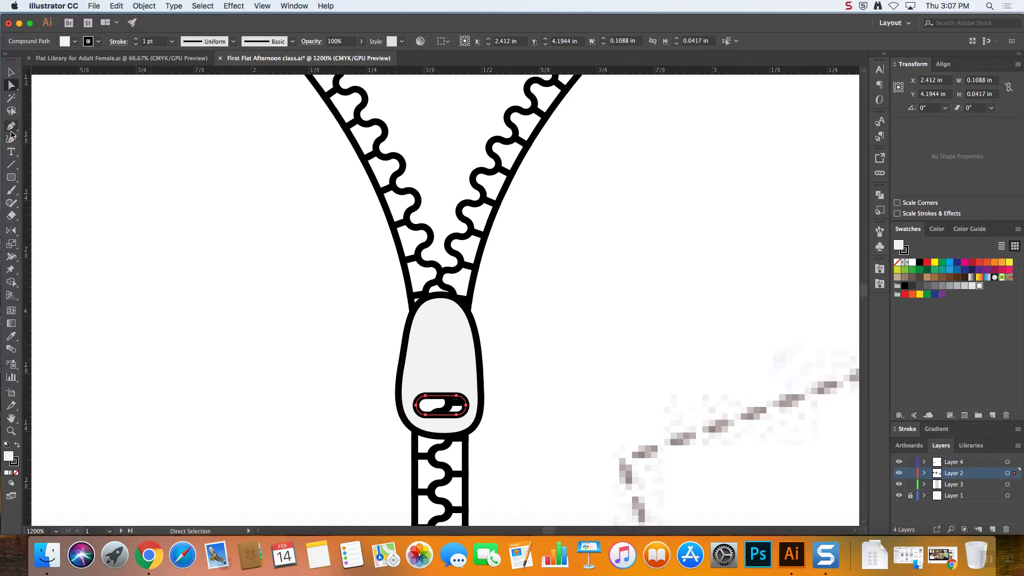
- Draw a vertical rounded rectangle about 0.04 by 0.08 in across the zipper pull's top edge, and deselect it
click(11, 179)
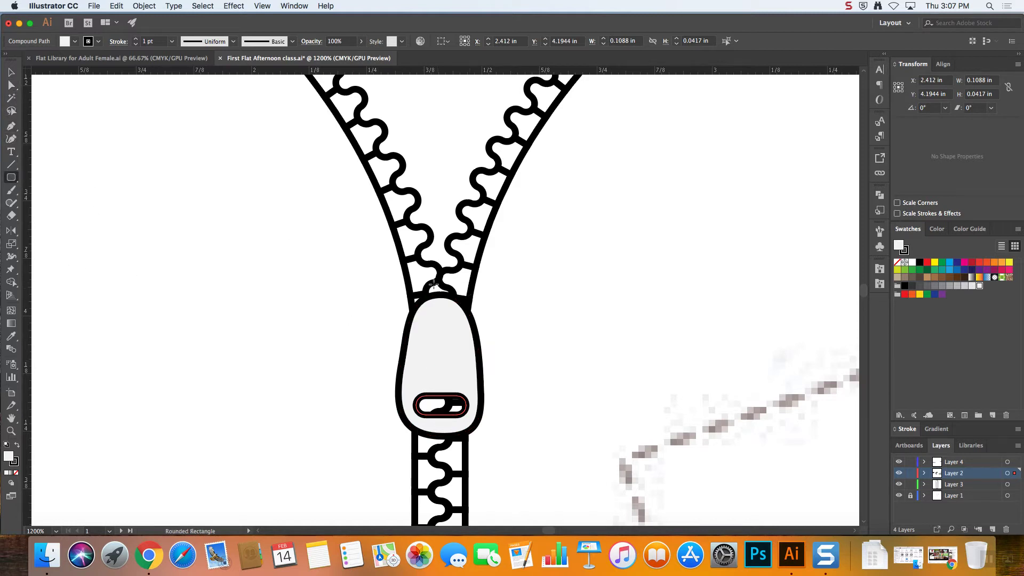
drag(431, 284, 450, 320)
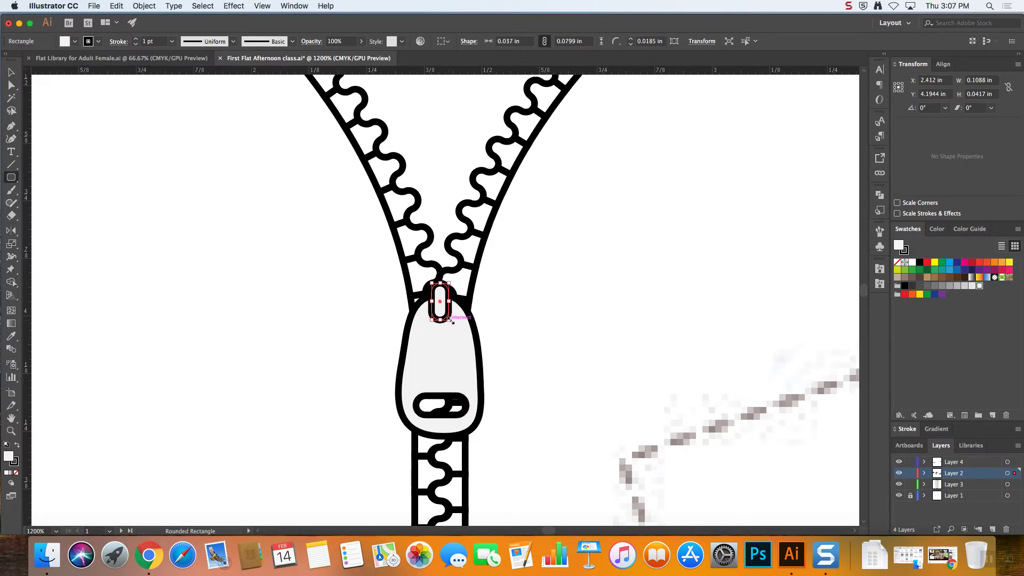
click(11, 72)
drag(148, 162, 278, 186)
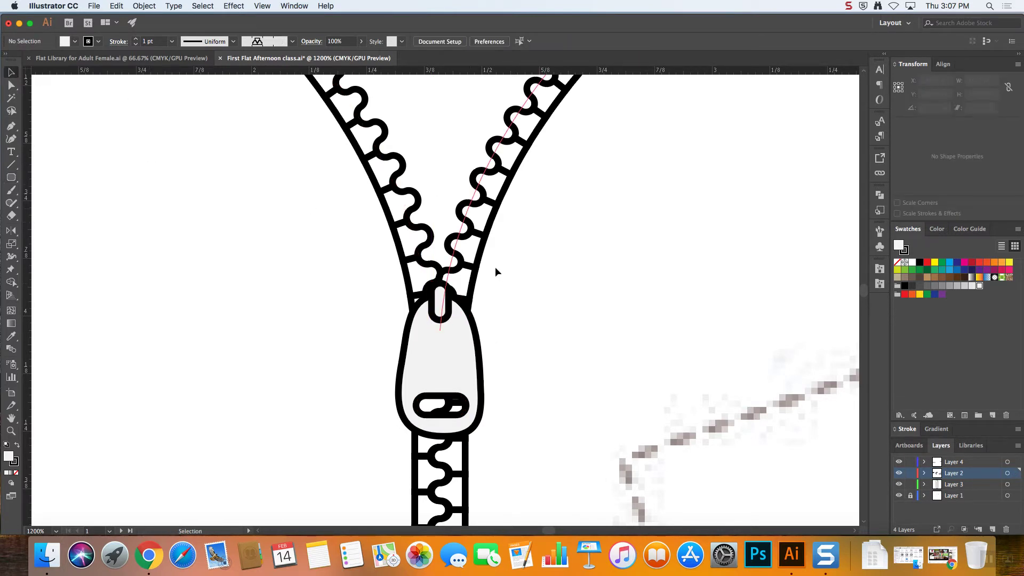
key(super+minus)
key(super+minus)
key(super+minus)
key(super+minus)
key(super+minus)
key(super+minus)
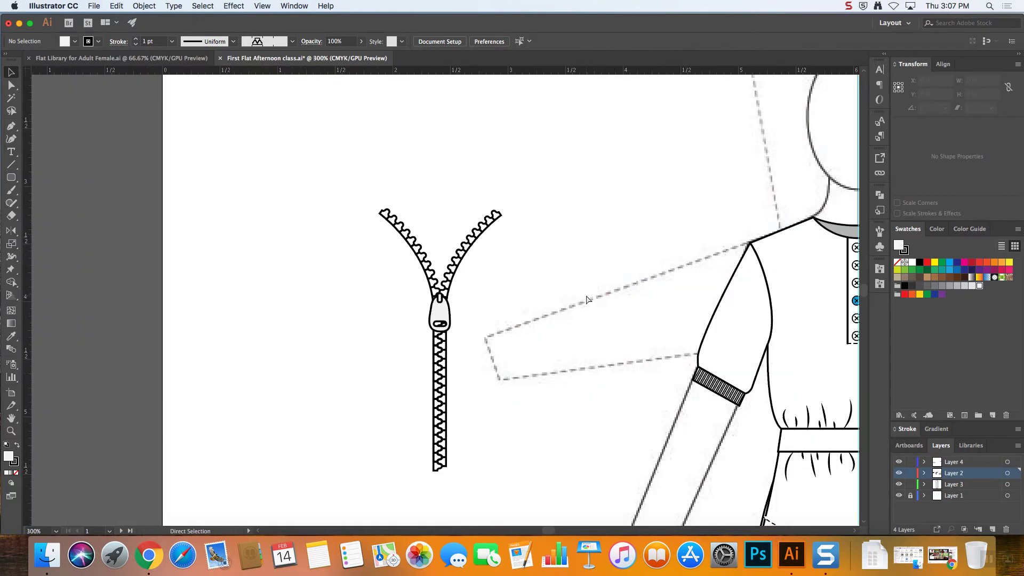
- Select the zipper pull together with its small rounded rectangle and save them as a new symbol with export type Graphic
key(super+plus)
key(super+plus)
key(super+plus)
key(super+plus)
key(super+plus)
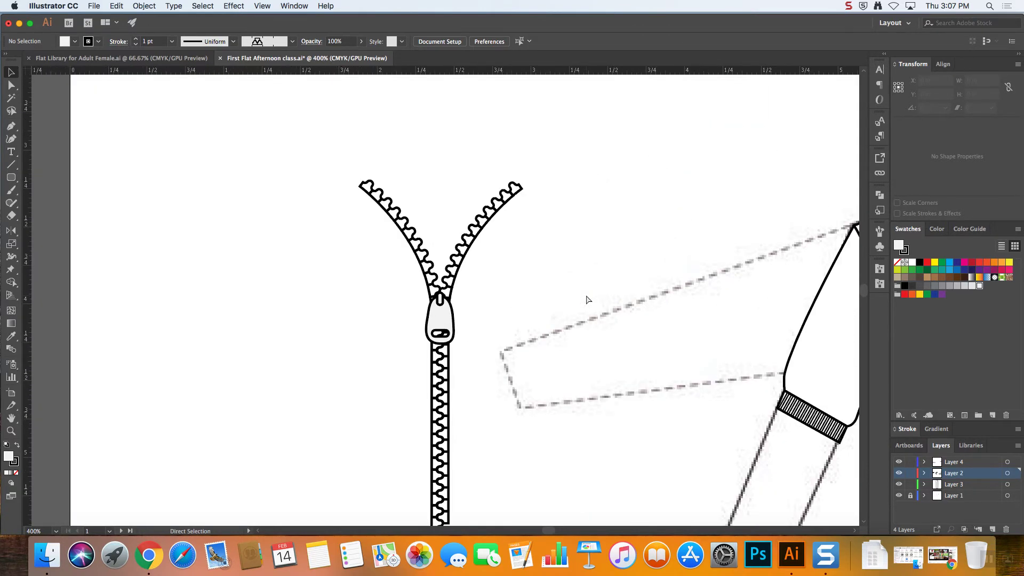
click(457, 341)
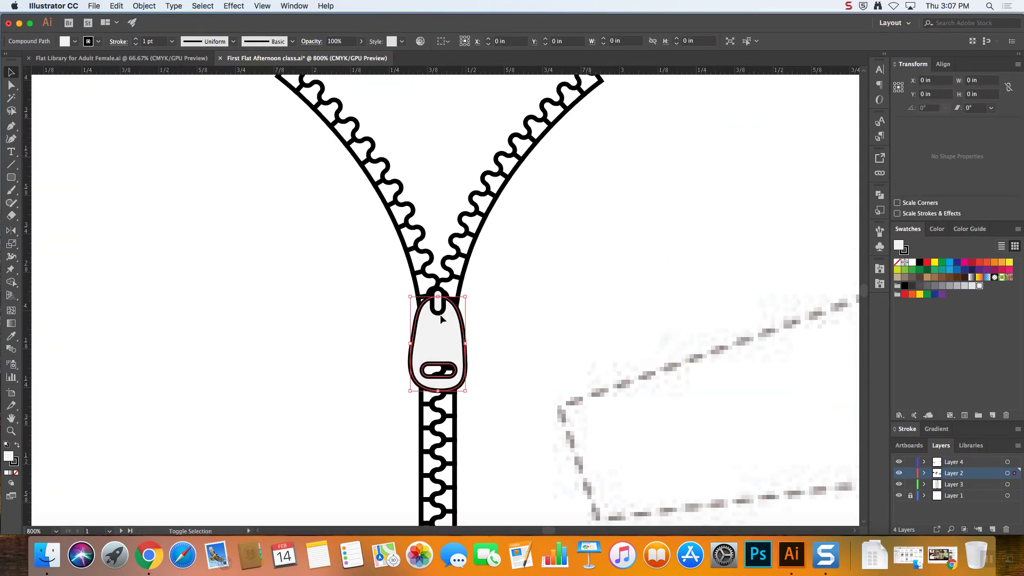
click(876, 234)
click(880, 247)
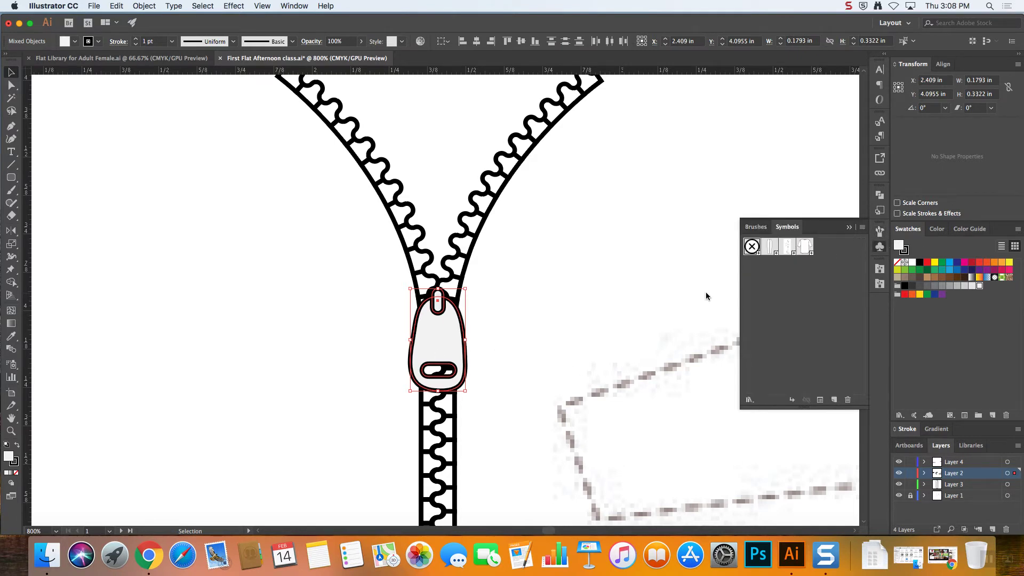
drag(448, 356, 817, 327)
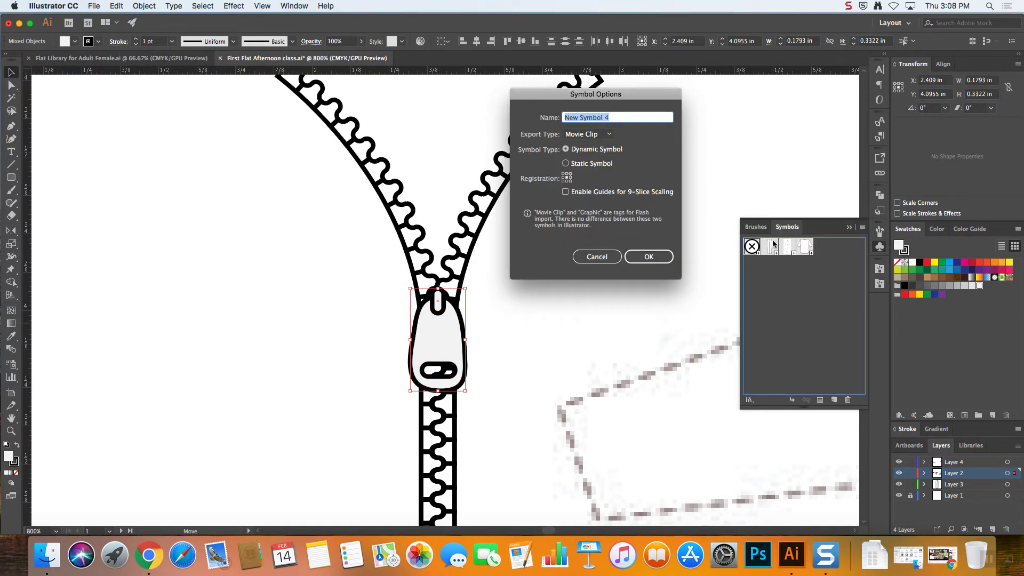
click(589, 134)
click(589, 152)
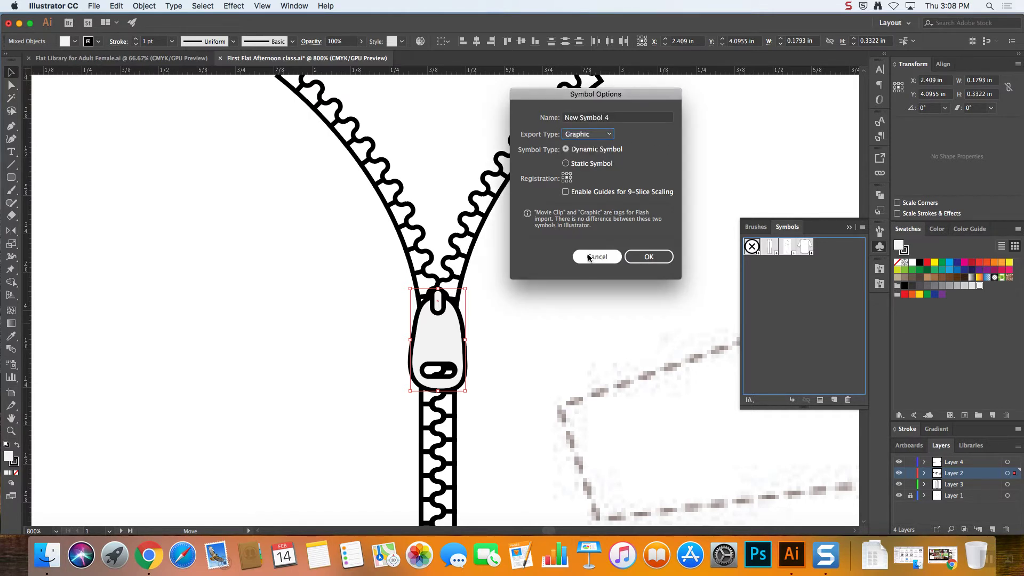
click(652, 261)
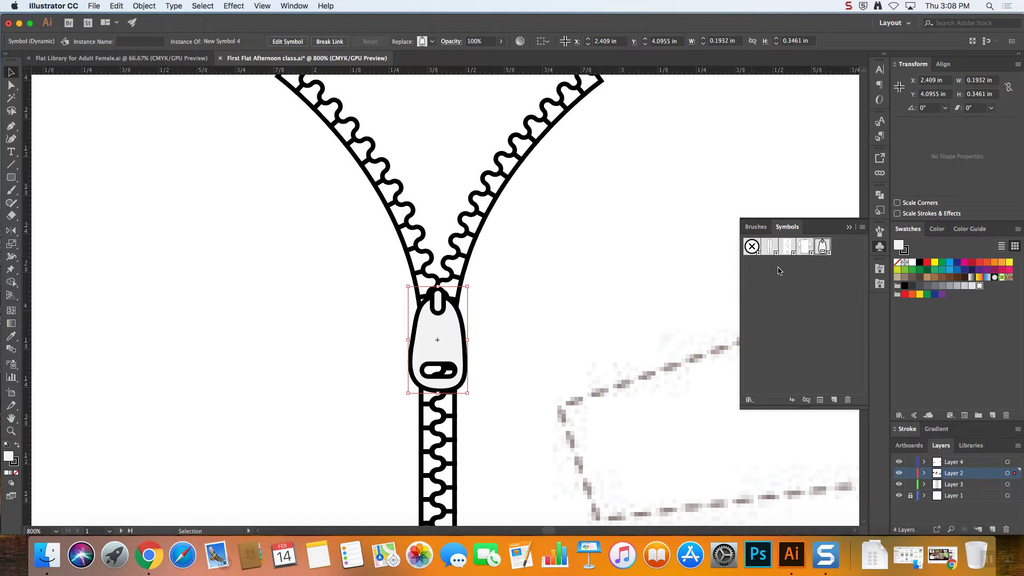
click(849, 228)
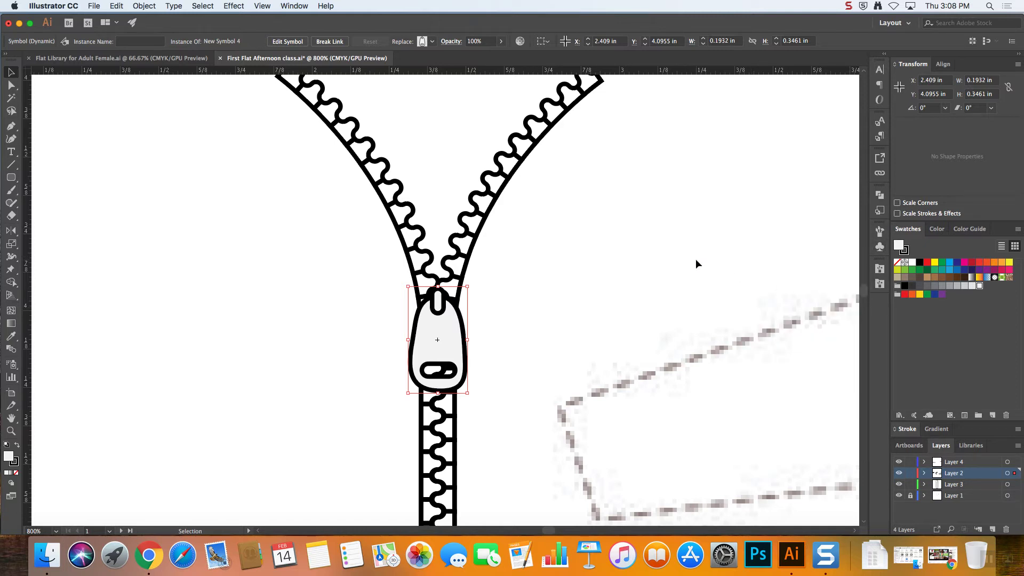
- View the Creative Cloud Libraries in an enlarged panel and glance at the Flat Library for Adult Female.ai document
key(super+minus)
key(super+minus)
key(super+minus)
key(super+minus)
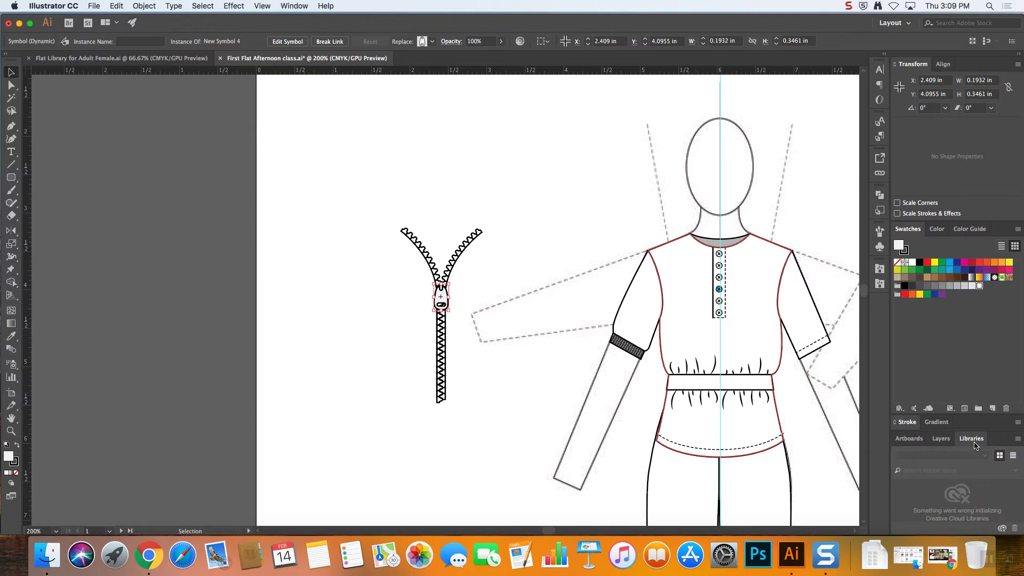
drag(970, 430, 970, 359)
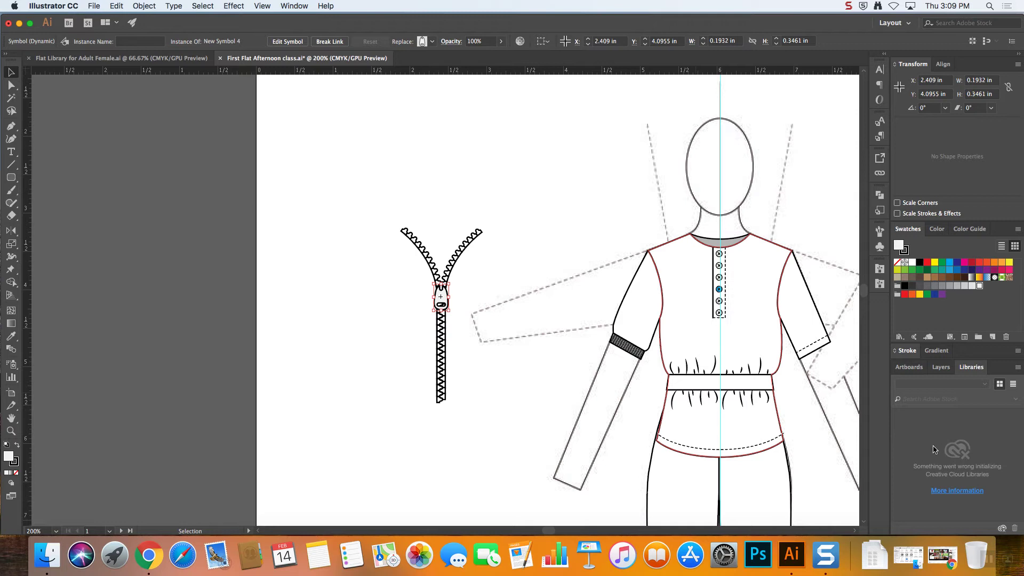
click(990, 6)
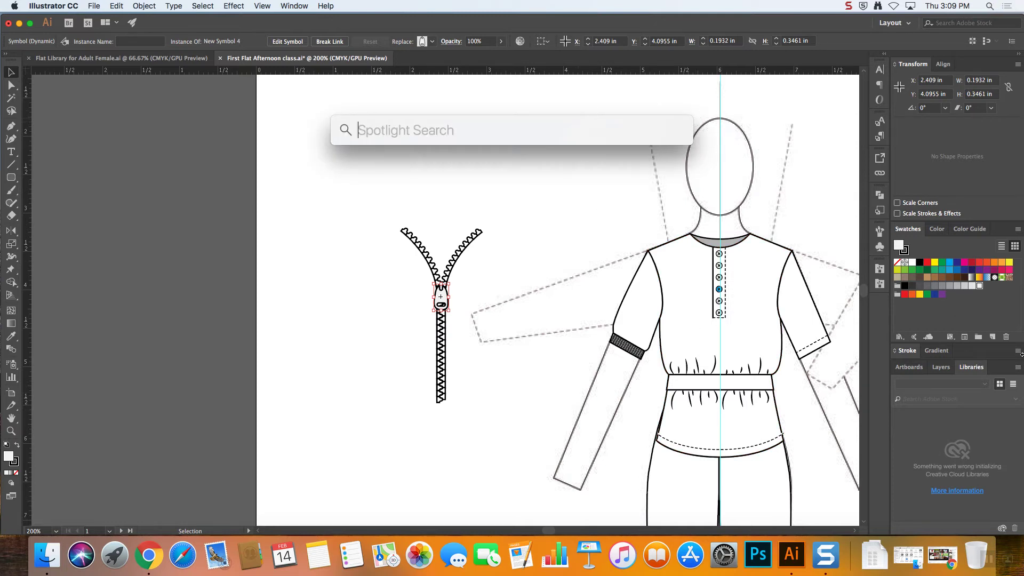
key(Escape)
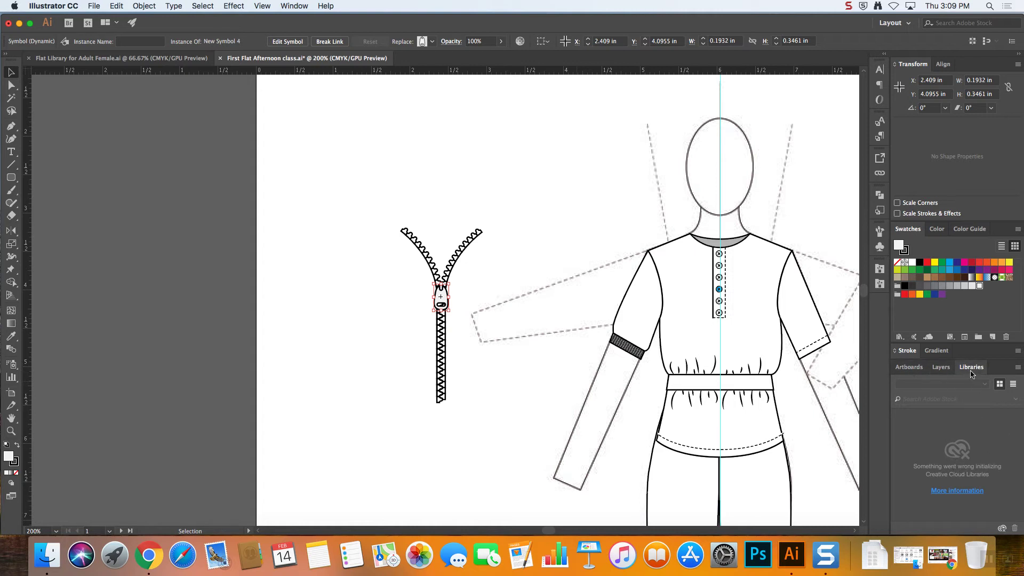
click(109, 57)
click(272, 59)
- Draw a rectangle about 1.64 by 0.91 in in the empty space beside the figure's head
mouse_move(550, 531)
mouse_down()
mouse_move(564, 533)
mouse_move(553, 532)
mouse_up()
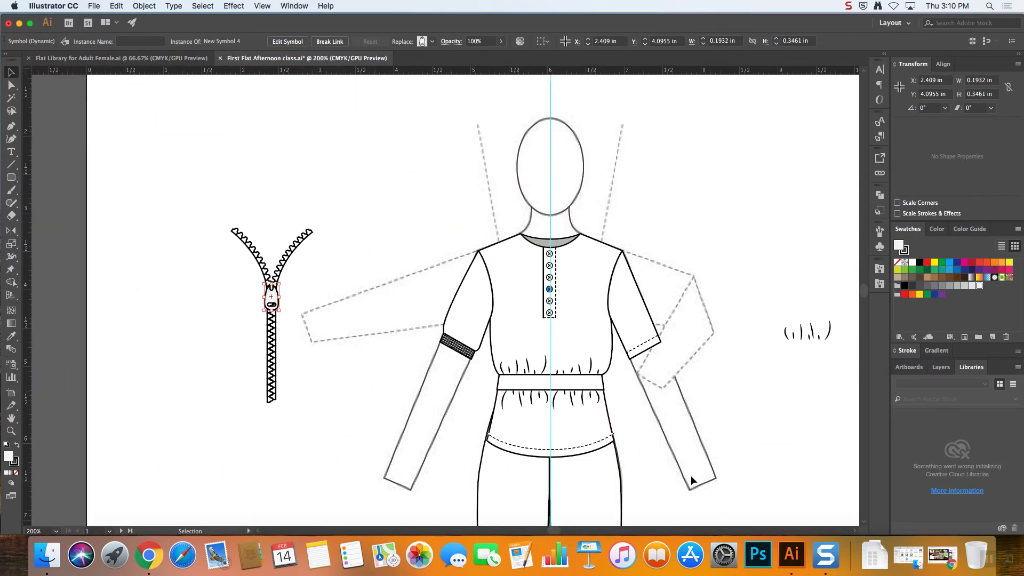
drag(552, 531, 562, 531)
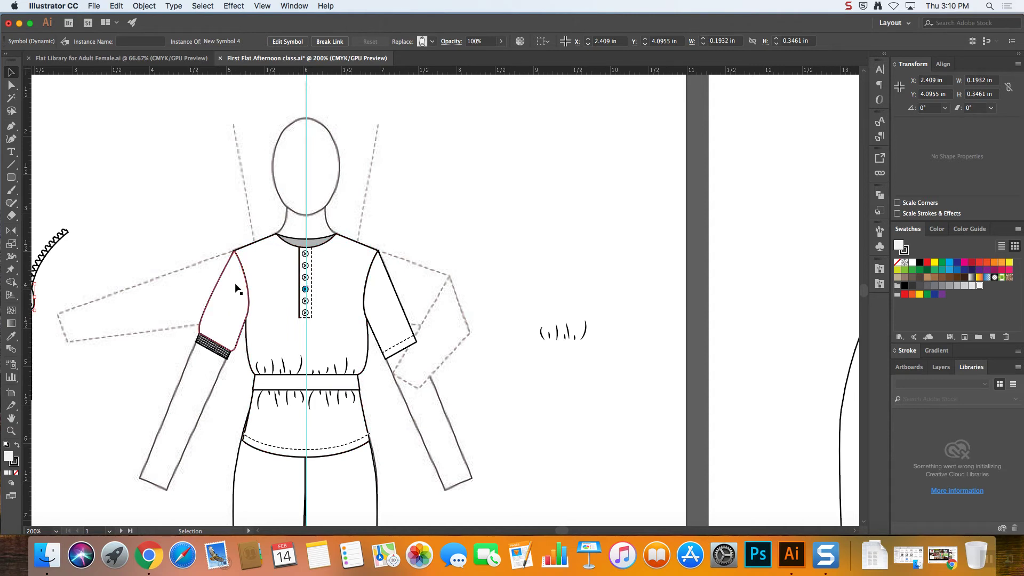
click(13, 180)
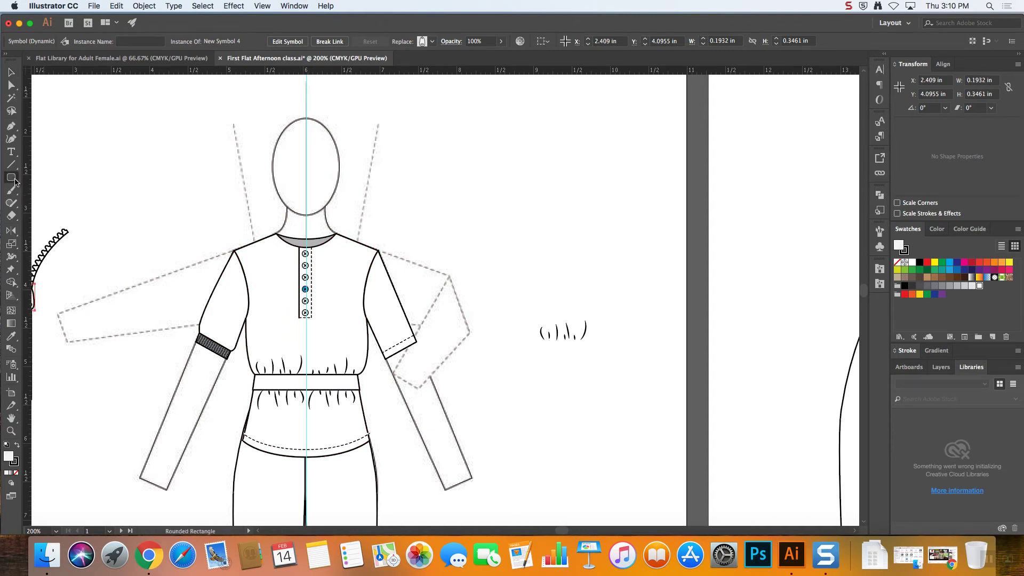
drag(14, 181, 30, 176)
mouse_move(488, 164)
mouse_down()
mouse_move(608, 280)
mouse_move(604, 328)
mouse_move(613, 233)
mouse_up()
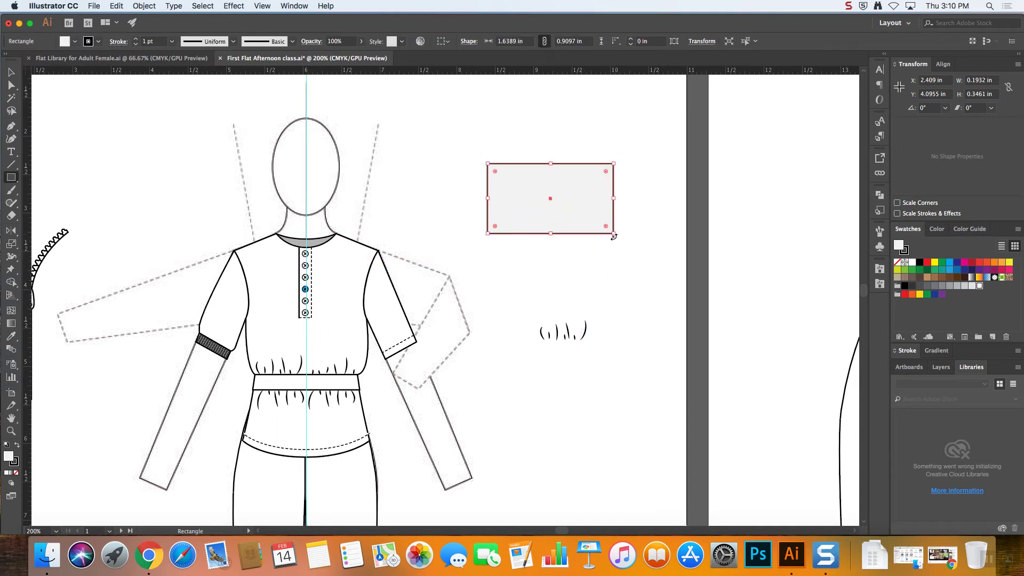
- Draw two vertical lines across the rectangle near its left side and extend the first one to the rectangle's lower edge
click(11, 164)
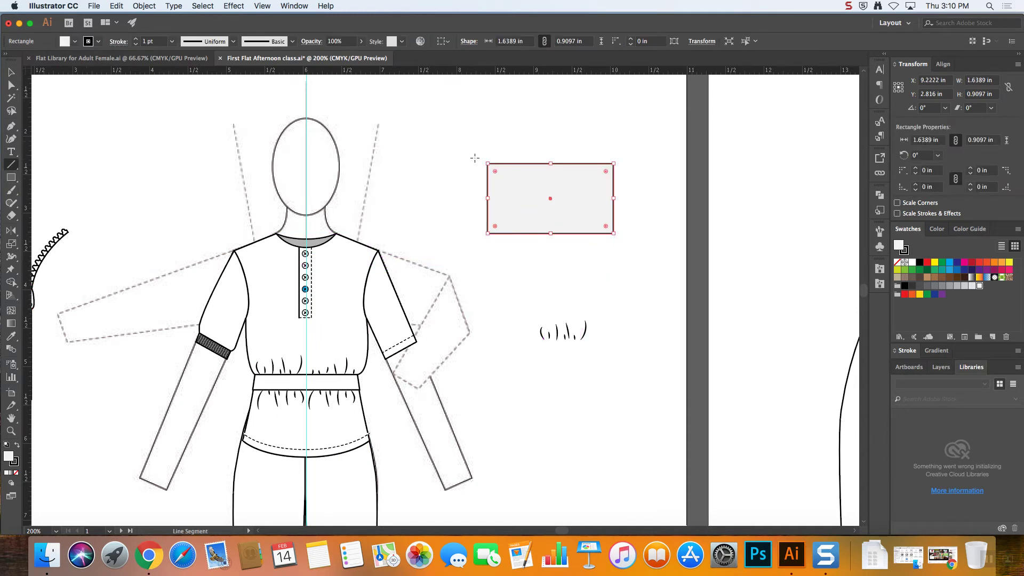
drag(501, 164, 501, 228)
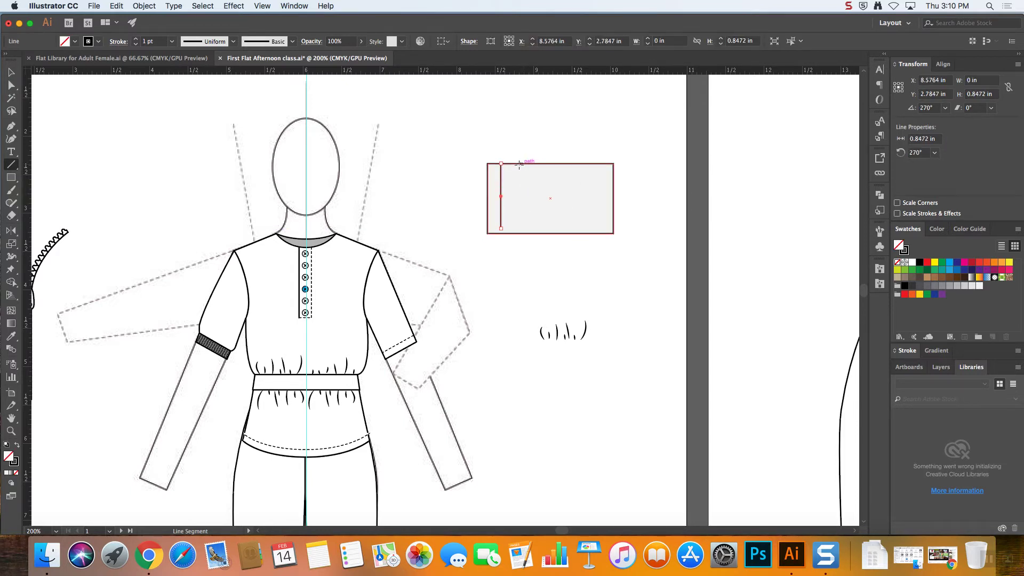
drag(516, 164, 500, 233)
click(10, 84)
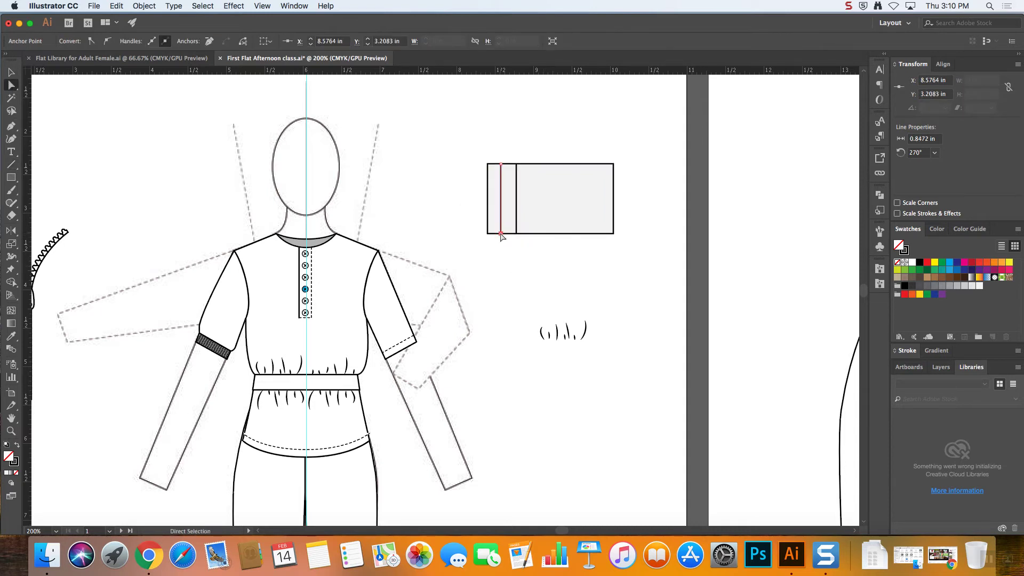
- Move the rectangle's right side inward with Direct Selection so the rectangle is about 0.55 in wide
click(586, 275)
click(613, 204)
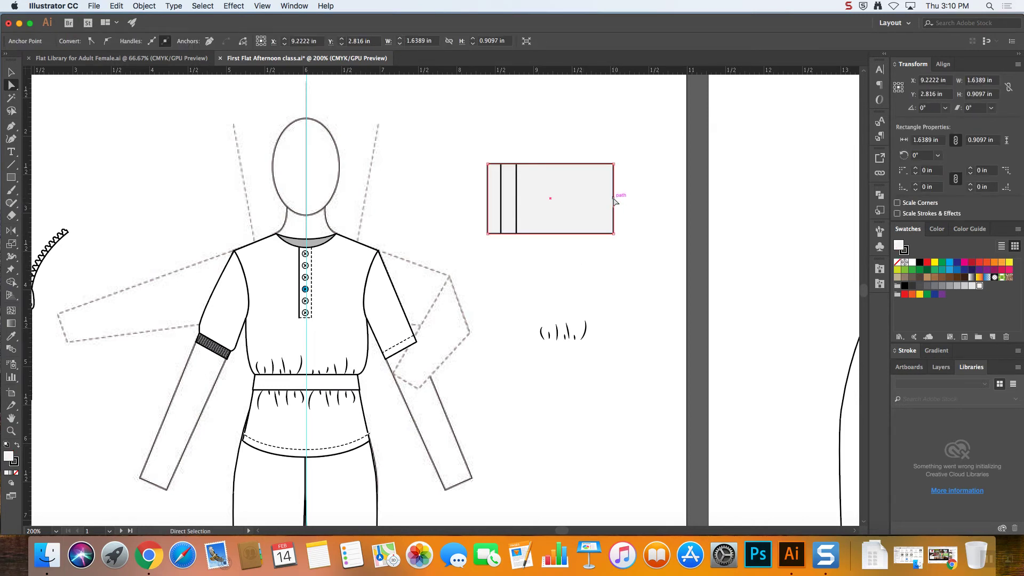
drag(614, 196, 530, 201)
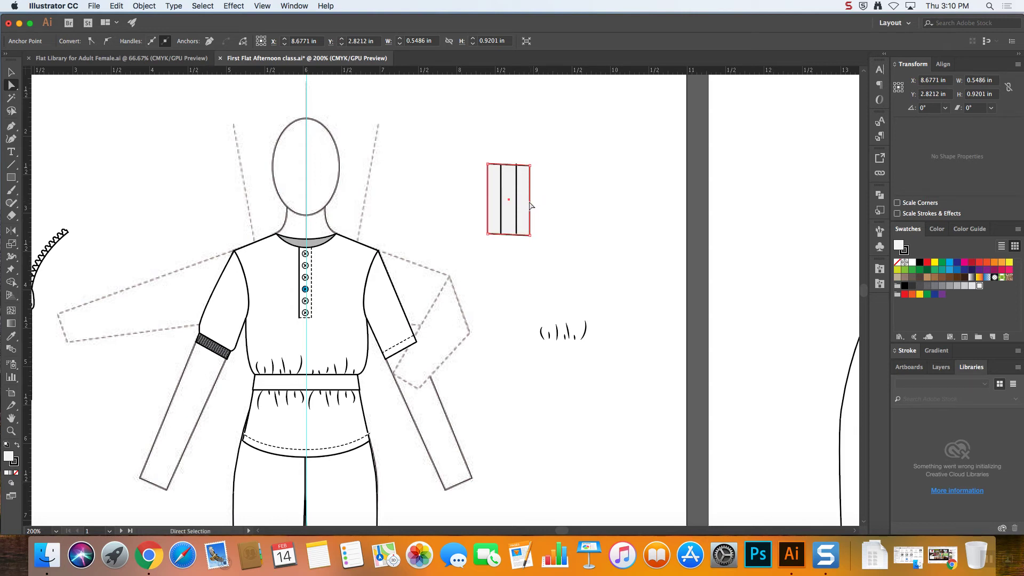
- Try to make a pattern from the rectangle and its two lines, and undo the whole drawing
drag(462, 146, 564, 249)
click(144, 6)
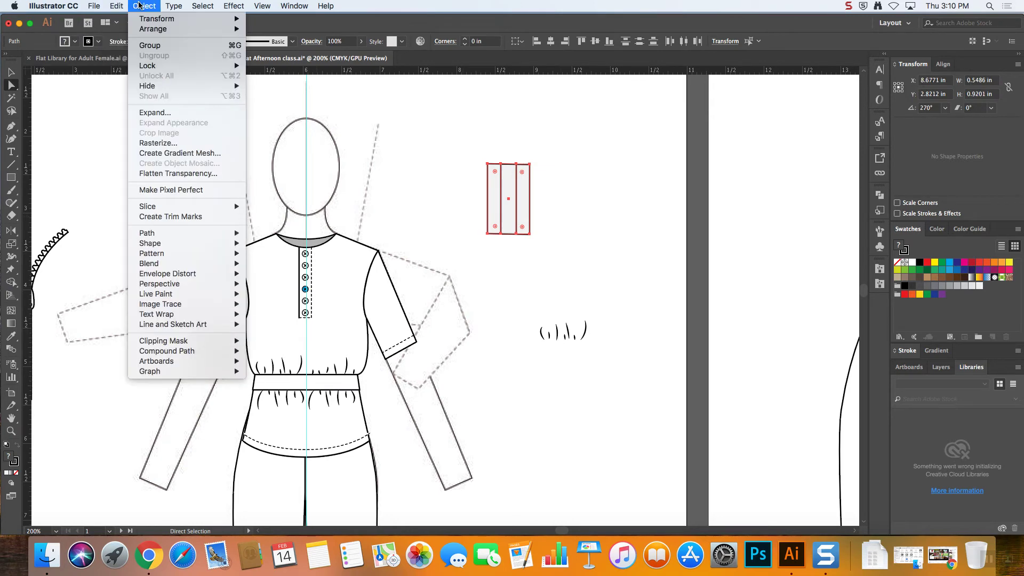
mouse_move(230, 254)
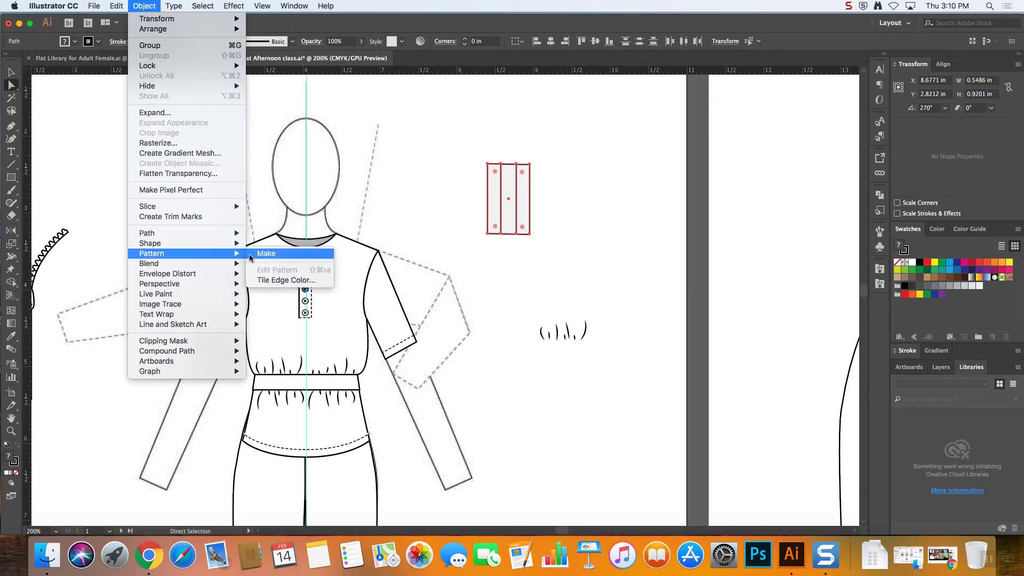
click(264, 254)
click(615, 301)
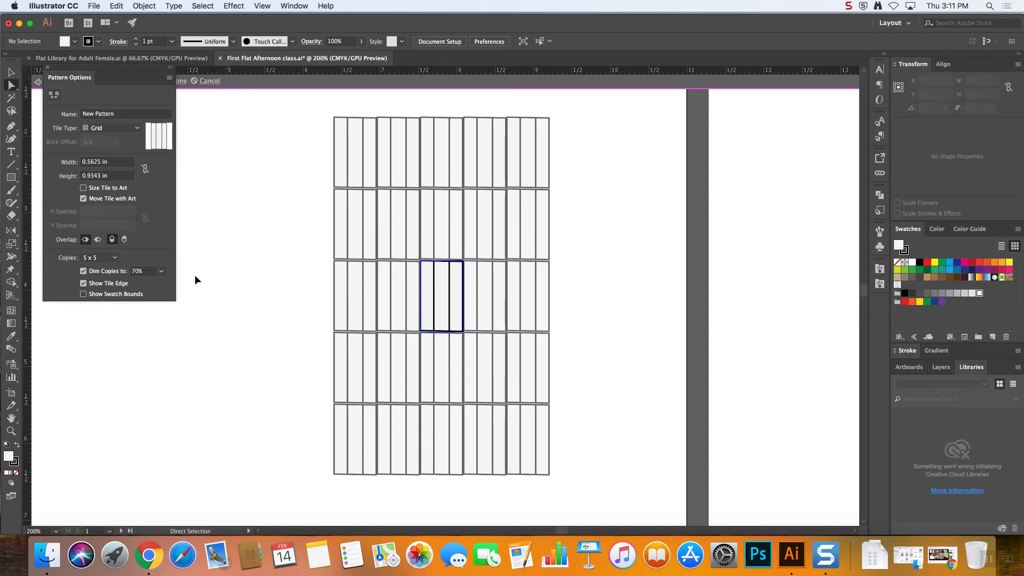
key(Escape)
click(556, 270)
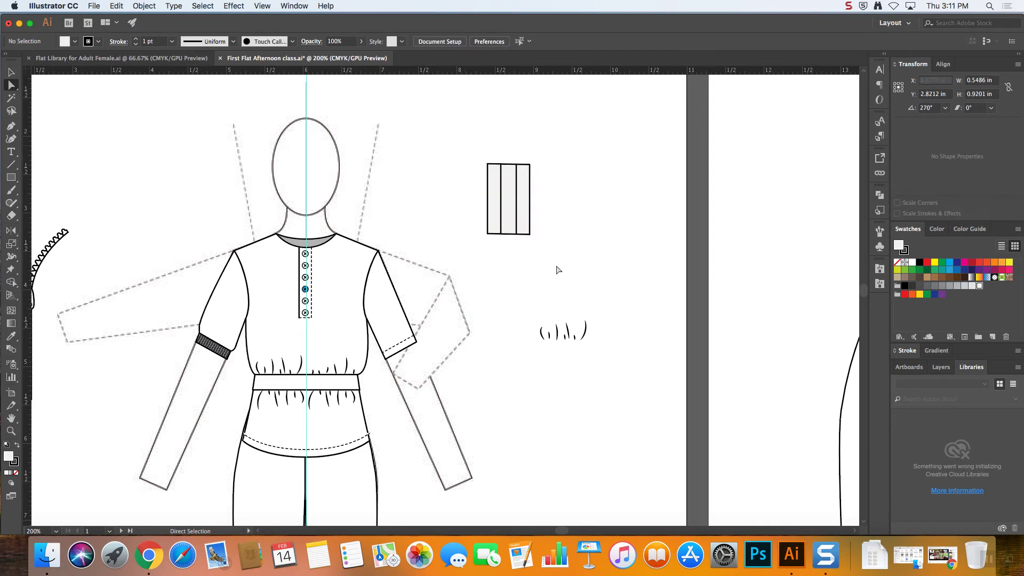
key(super+z)
key(super+z)
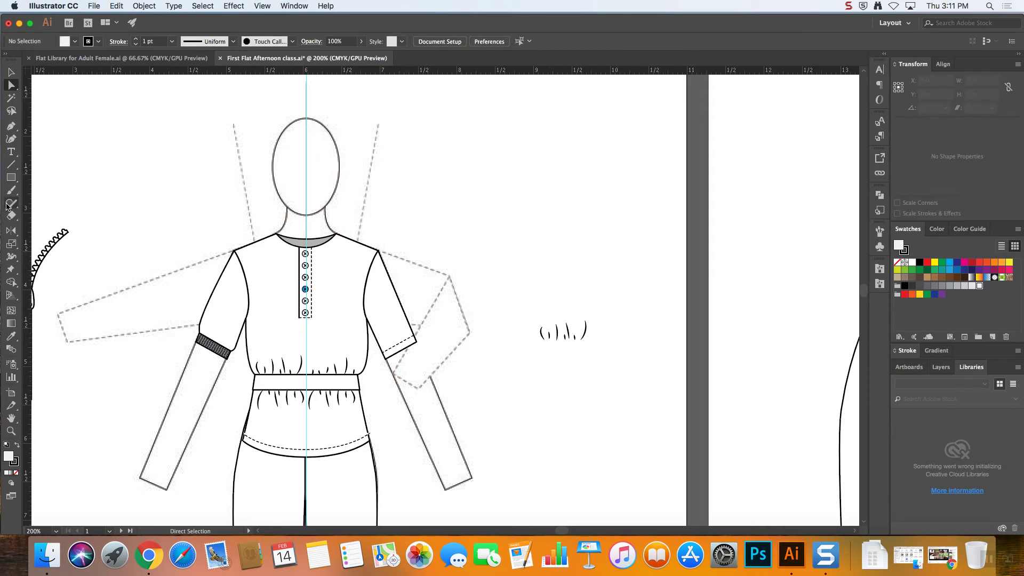
- Draw a rectangle about 0.58 by 1.06 in beside the figure, with a full-height vertical line near its left edge
click(10, 177)
drag(483, 164, 529, 245)
click(11, 164)
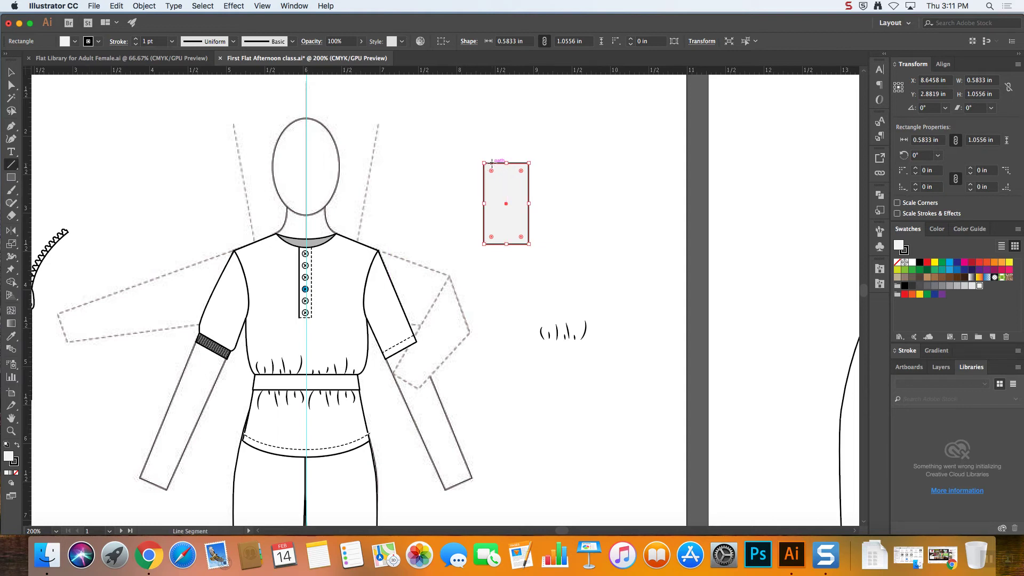
drag(492, 162, 491, 240)
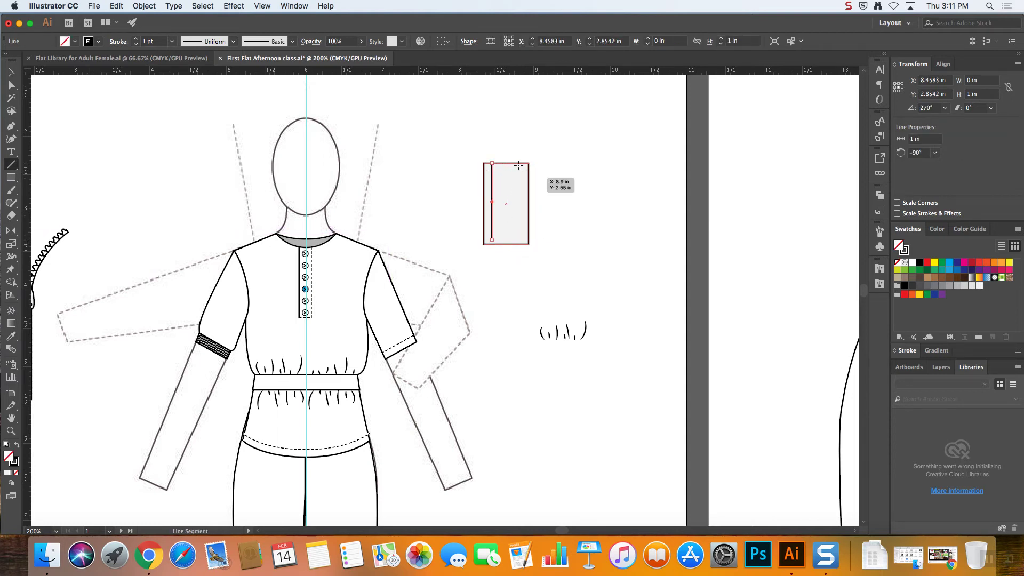
click(11, 86)
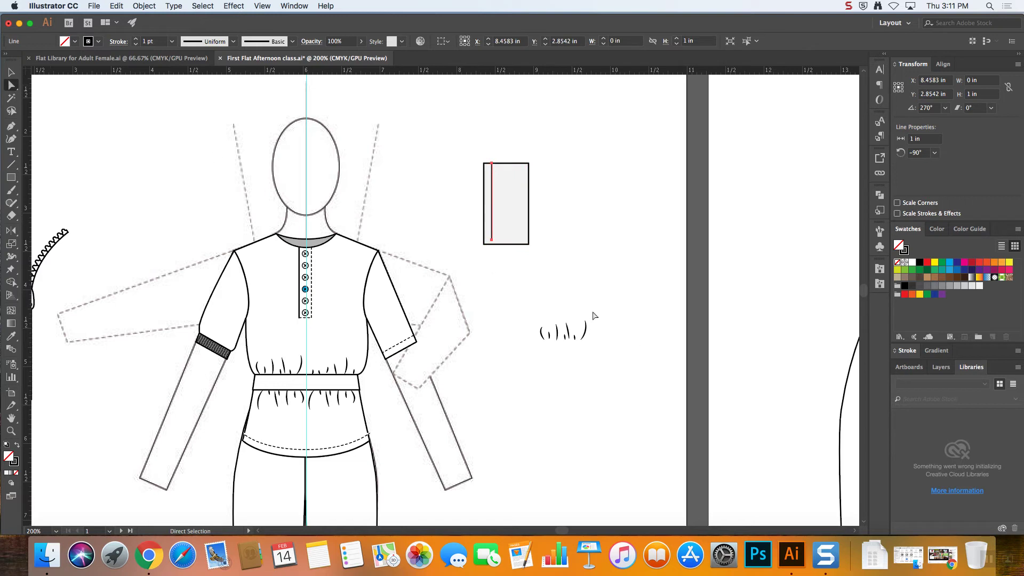
drag(491, 239, 491, 244)
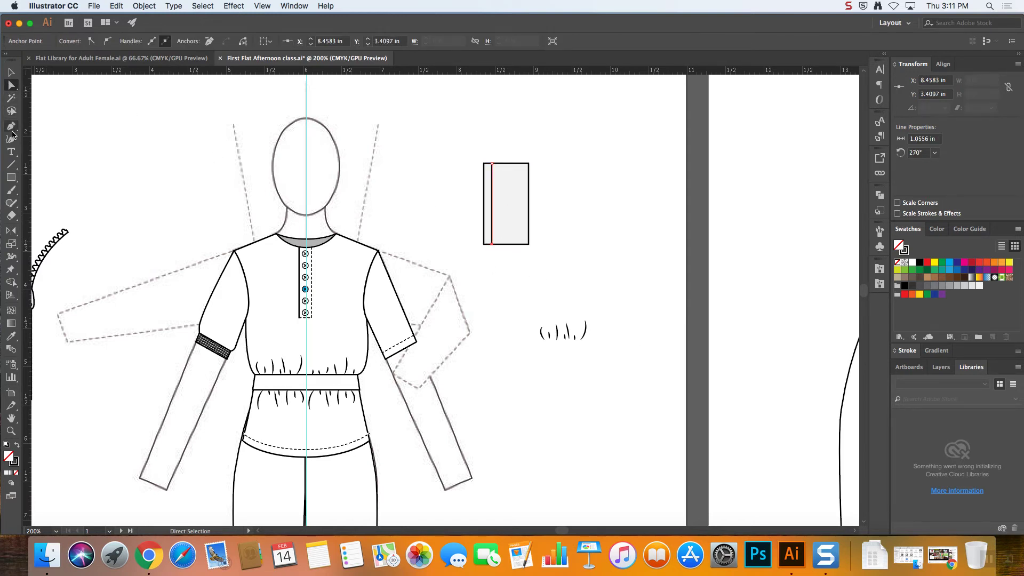
- Draw a second vertical line about 1.06 in long from the rectangle's upper to lower edge, just right of its middle
click(11, 165)
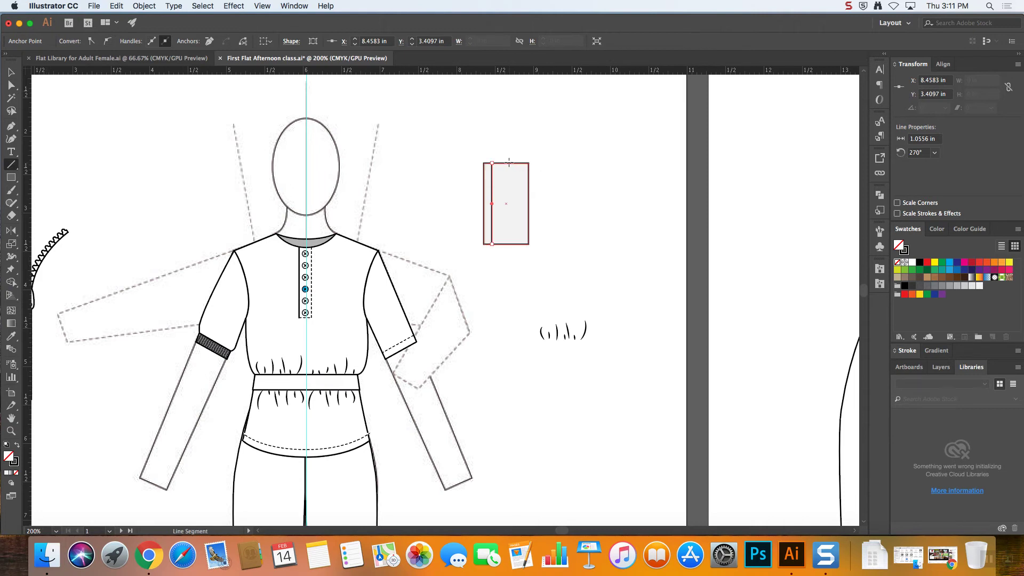
drag(509, 162, 507, 244)
click(11, 86)
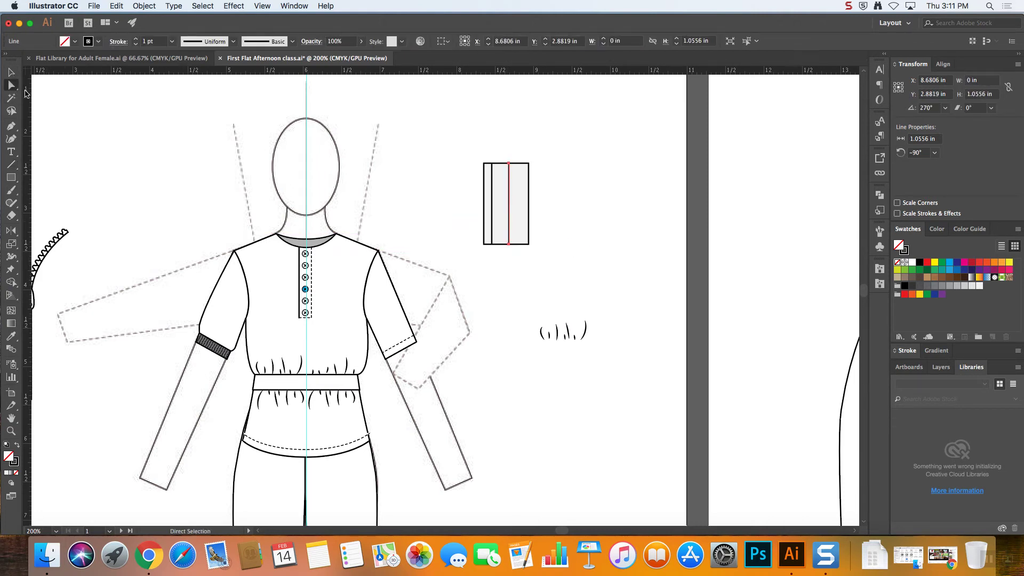
- Select the rectangle with both lines and make a new pattern from them
click(14, 72)
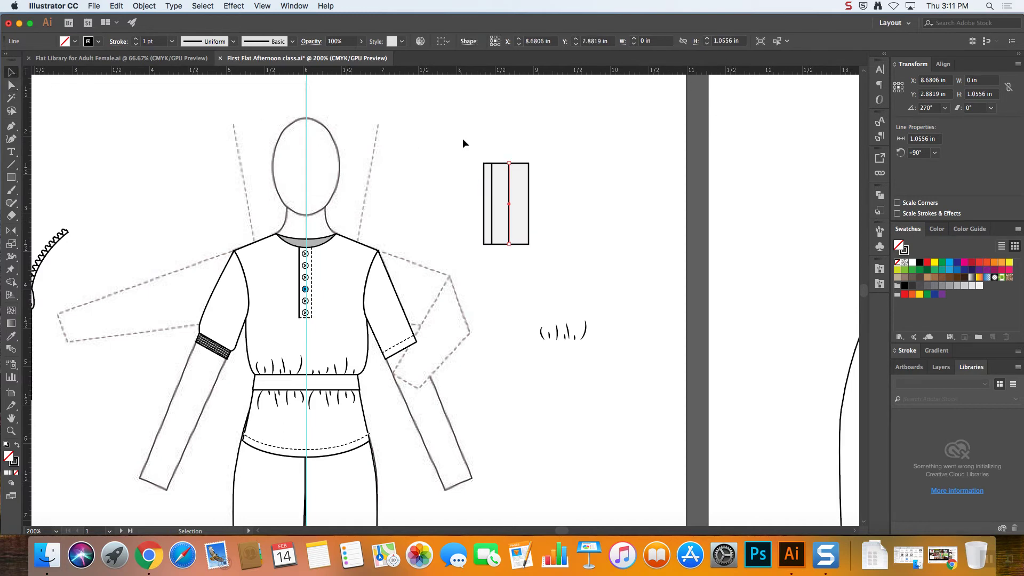
drag(463, 139, 561, 263)
click(143, 5)
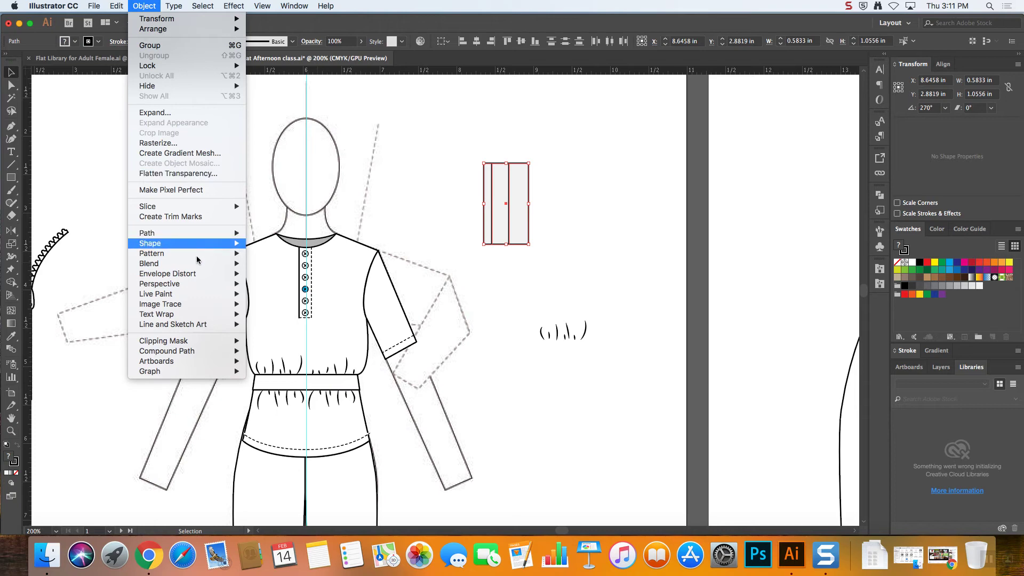
mouse_move(203, 254)
click(270, 255)
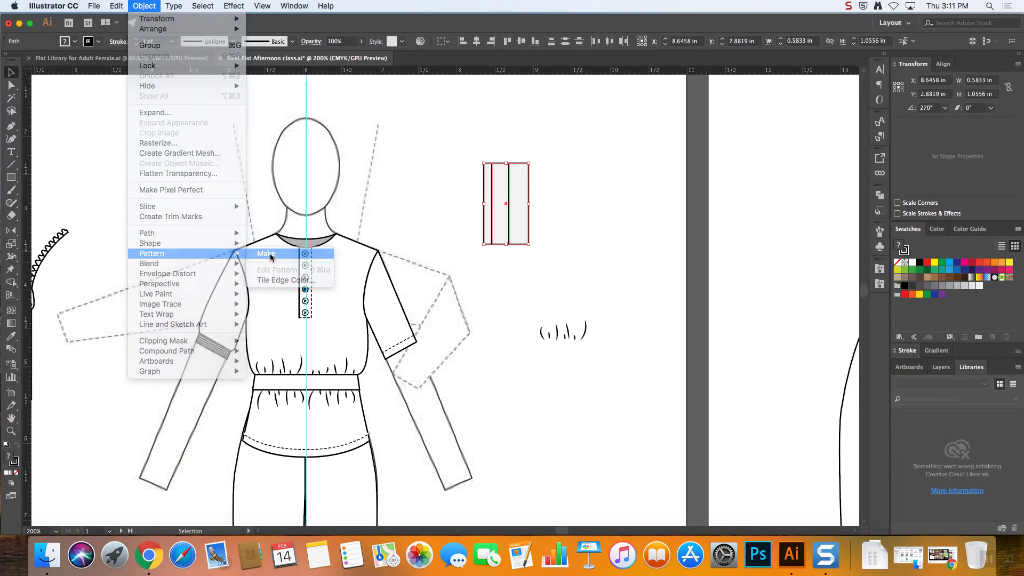
click(607, 304)
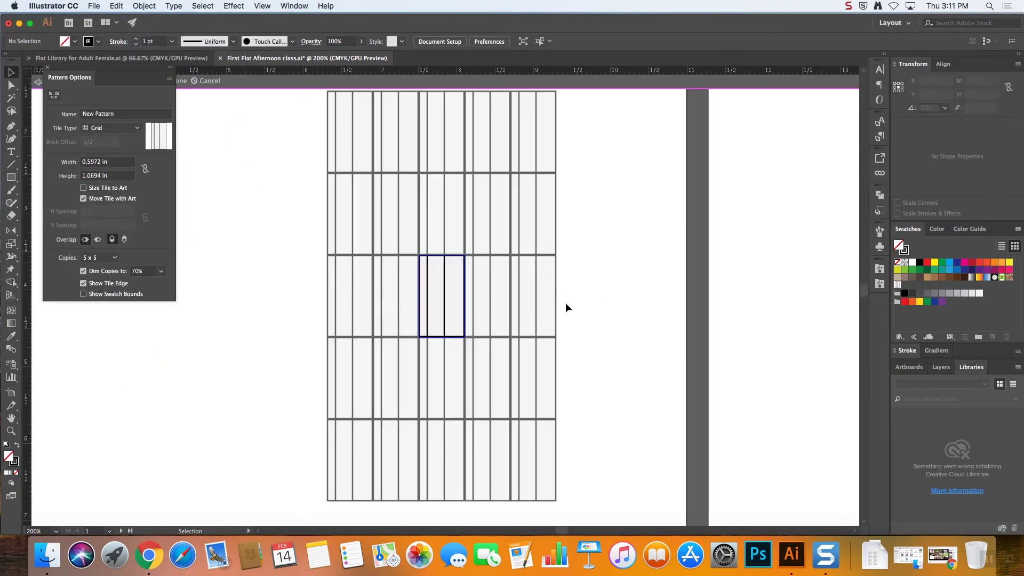
- Lower the stroke weight of the pattern tile's rectangle until it has no outline, leaving the two vertical lines stroked
click(460, 297)
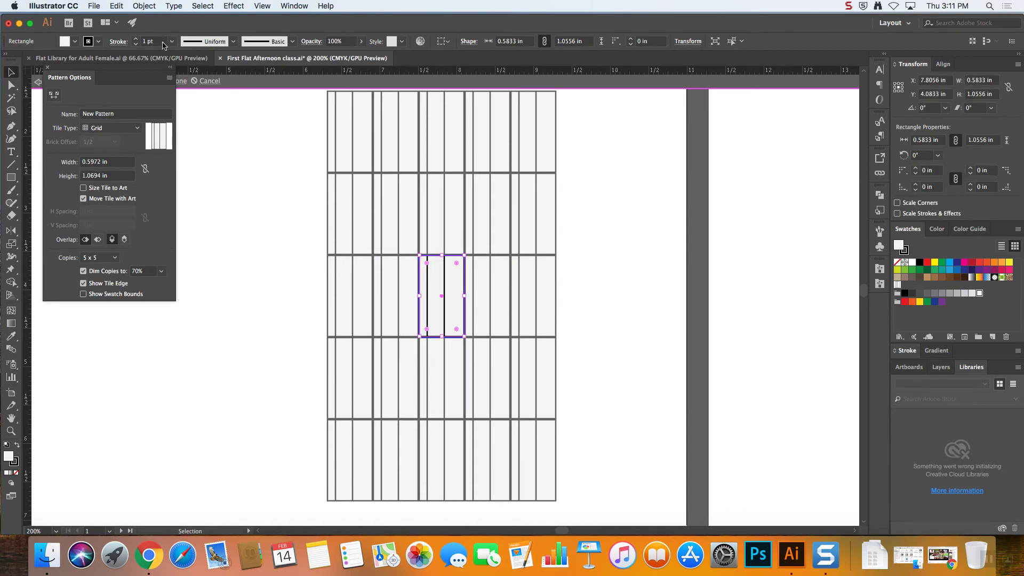
click(136, 44)
click(136, 45)
click(137, 44)
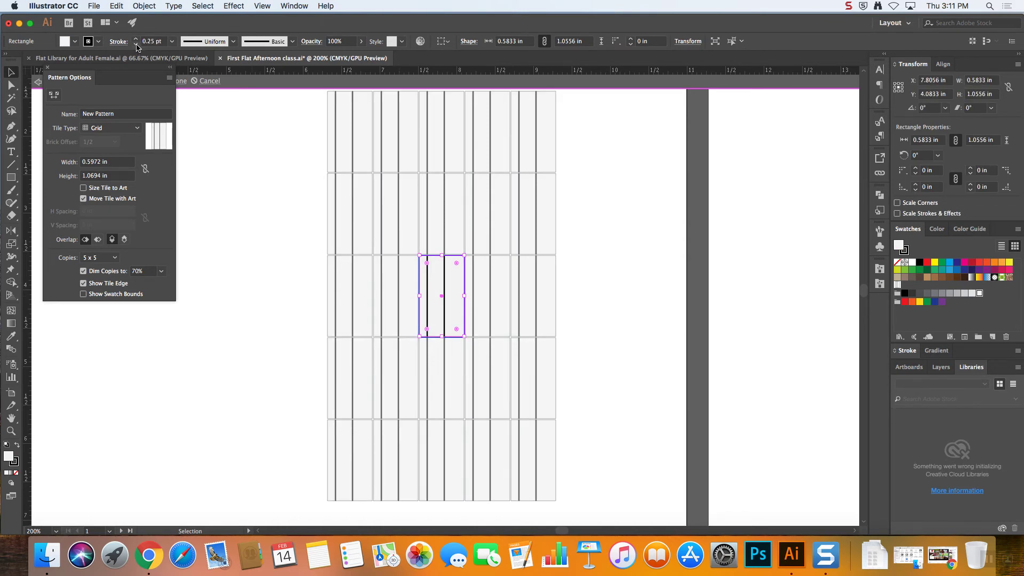
click(638, 293)
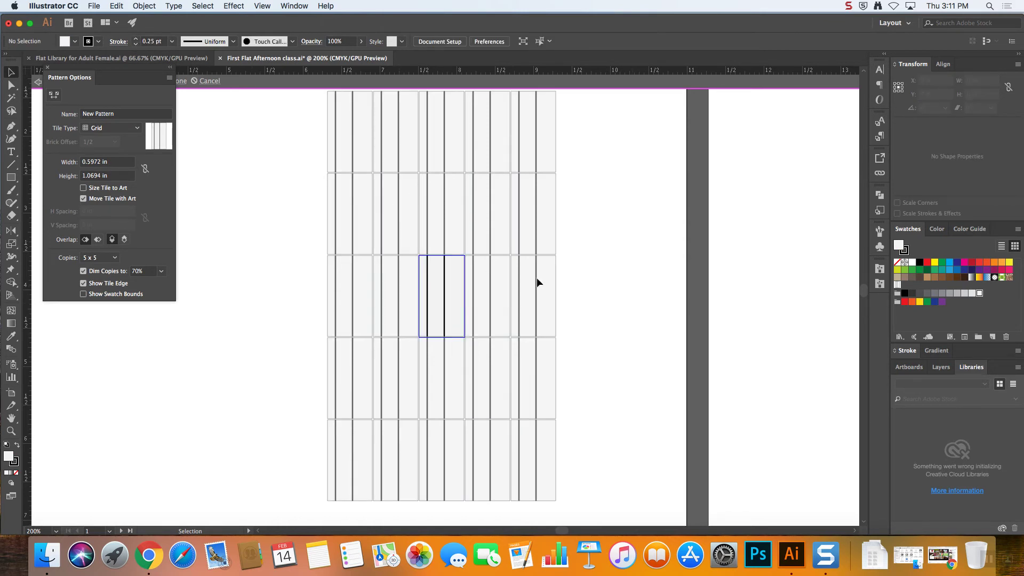
click(448, 290)
click(137, 45)
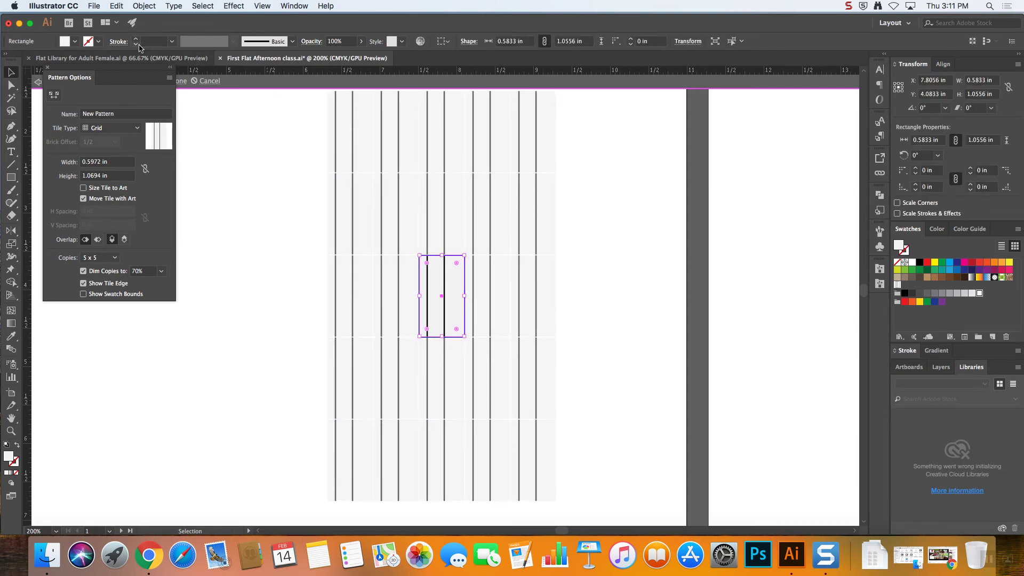
- Size the pattern tile to its artwork and finish editing the new pattern
click(83, 188)
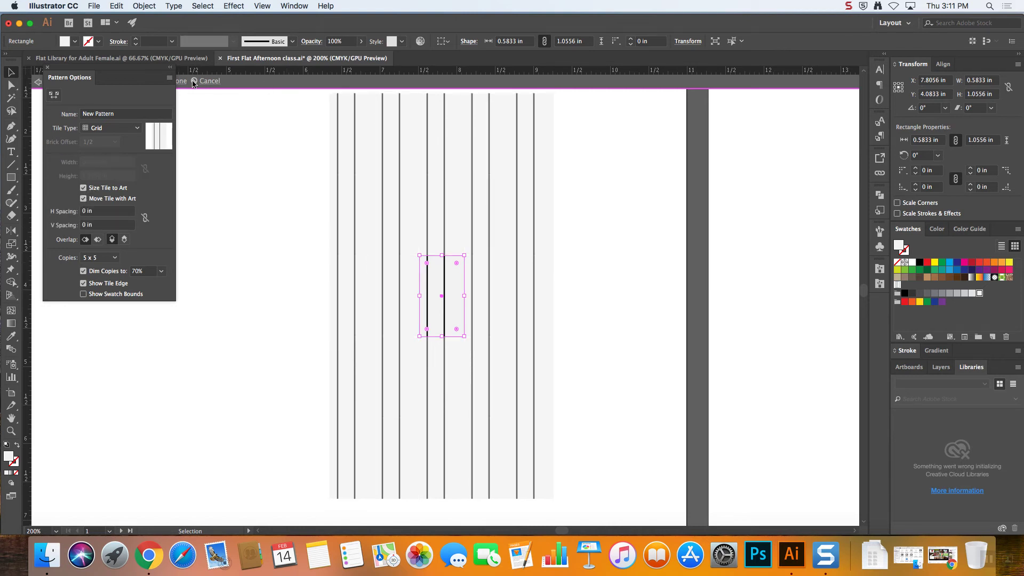
drag(158, 68, 155, 136)
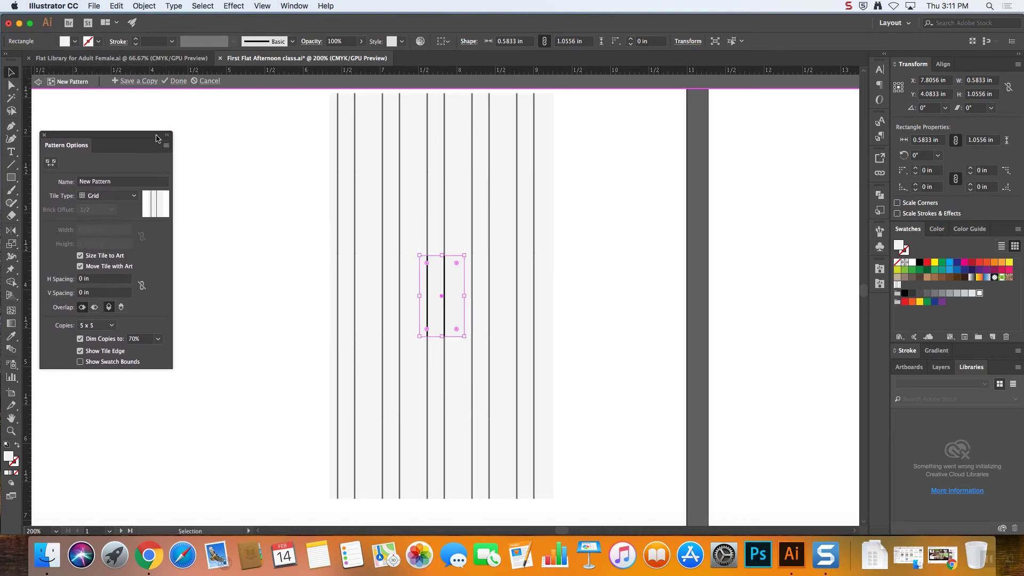
click(178, 82)
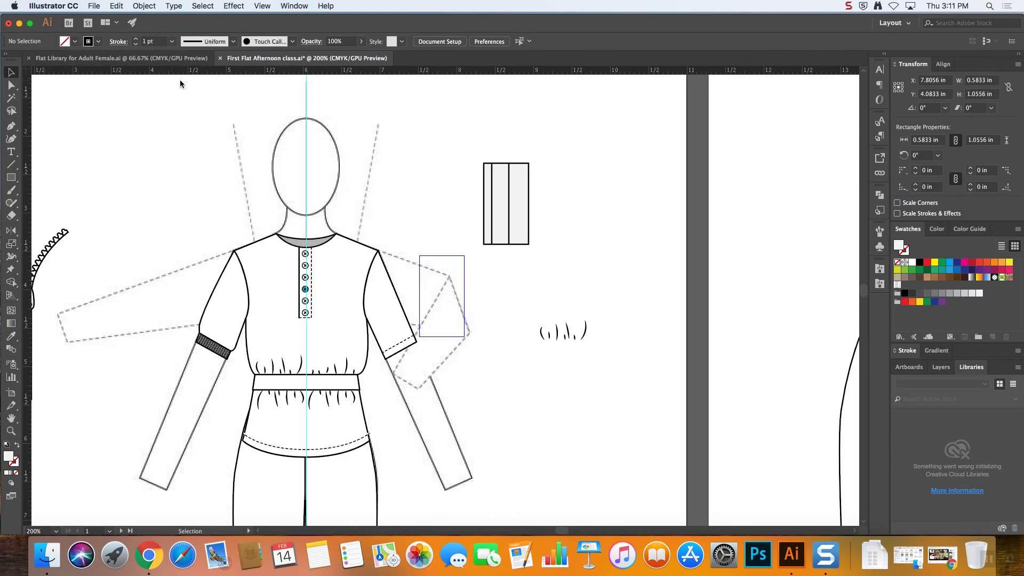
- Fill the top's body with the new striped pattern swatch and remove the fill from the dashed hem stitch line
click(368, 253)
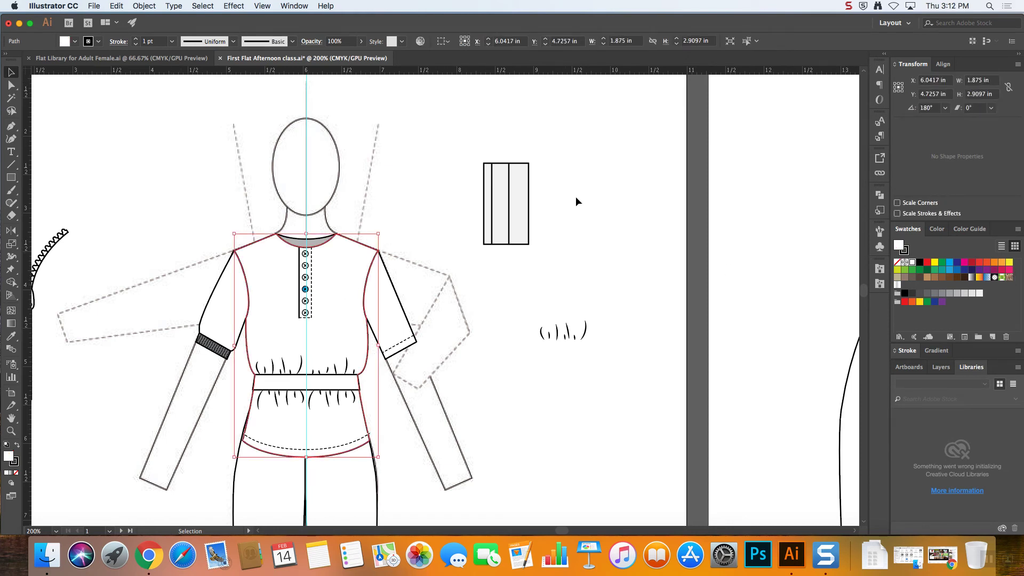
click(897, 285)
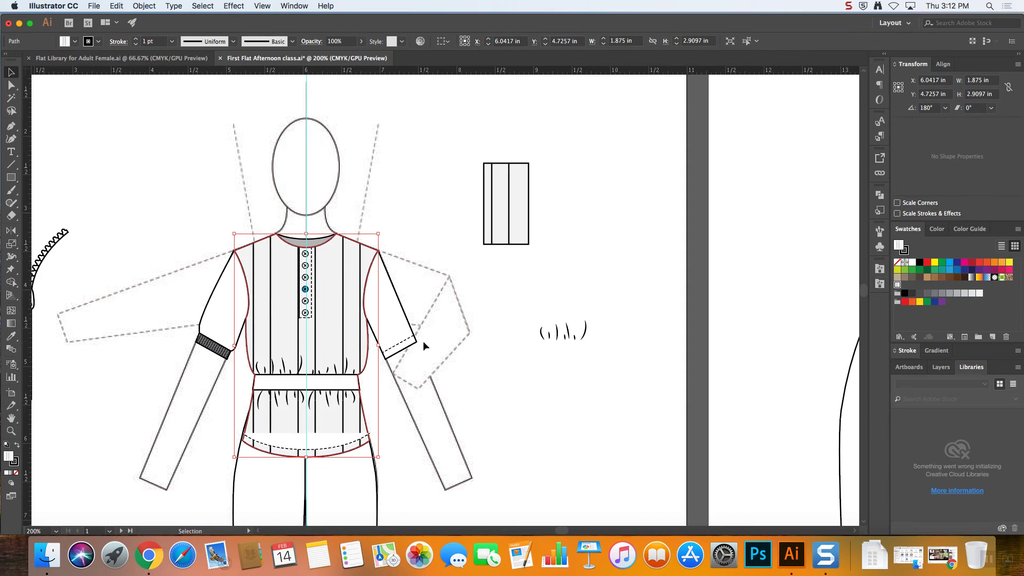
click(321, 441)
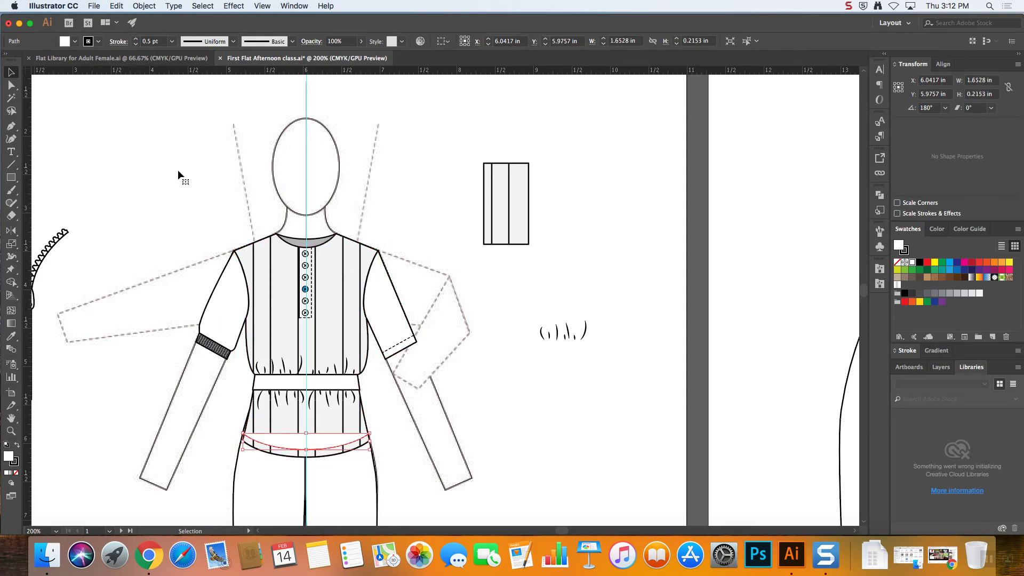
click(16, 472)
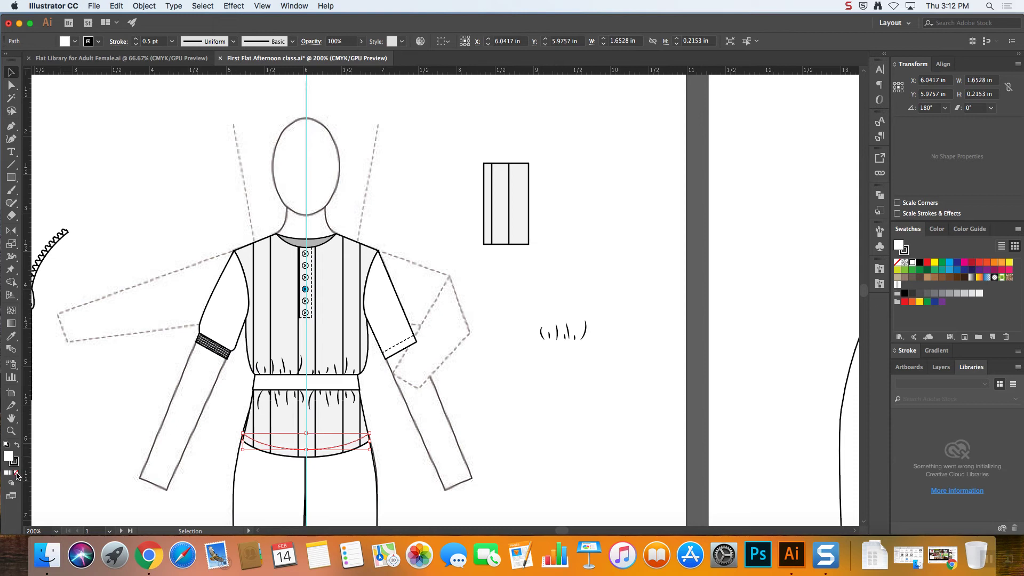
click(600, 421)
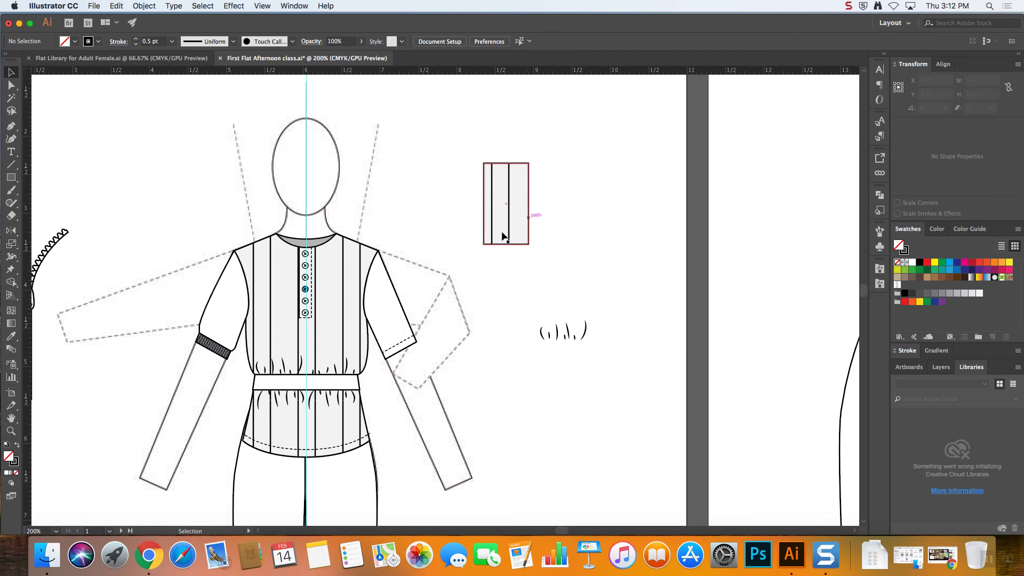
- Select the loose gather strokes beside the figure and display the available brushes
click(398, 301)
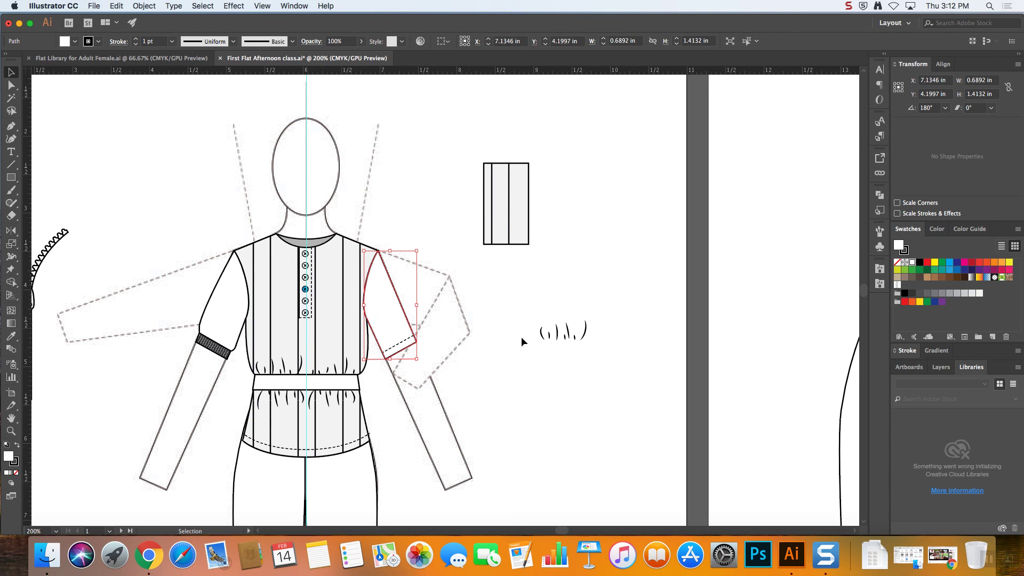
drag(622, 371, 511, 297)
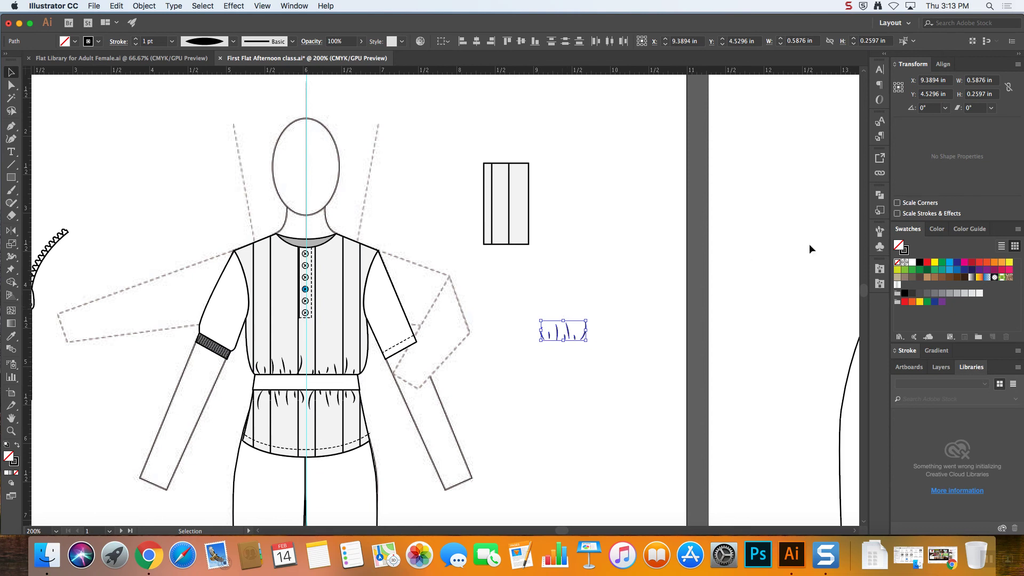
click(879, 231)
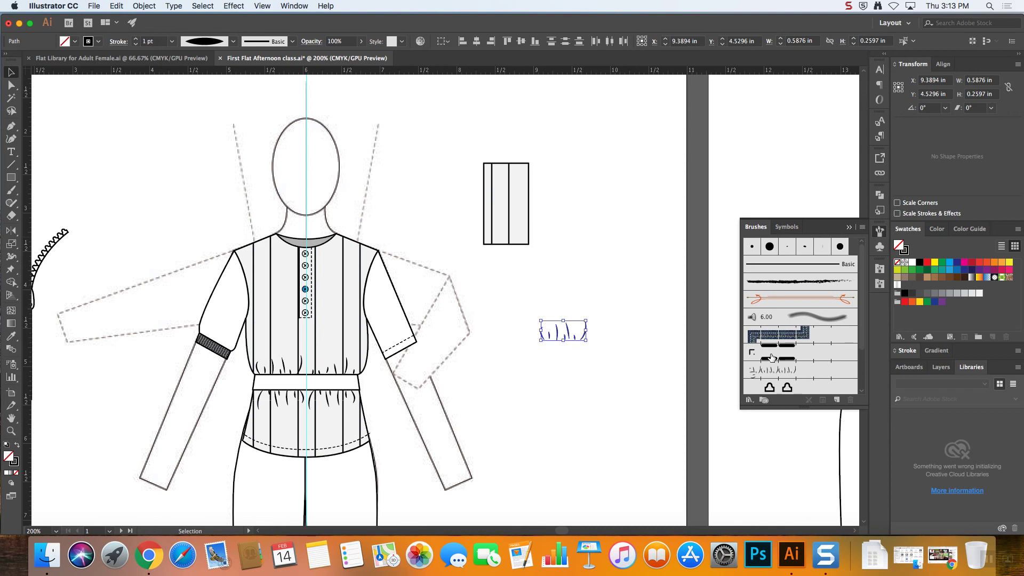
click(954, 7)
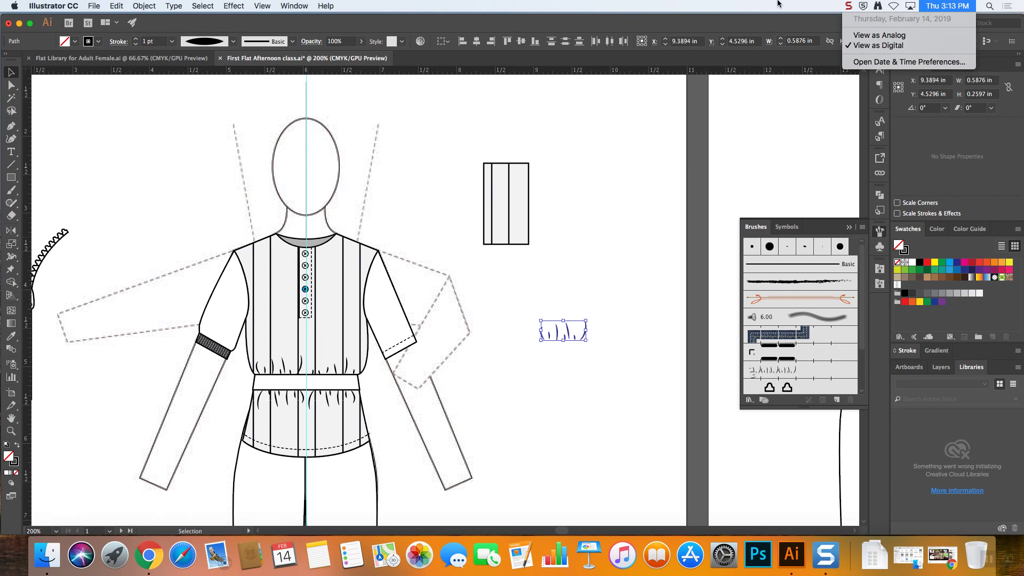
click(848, 5)
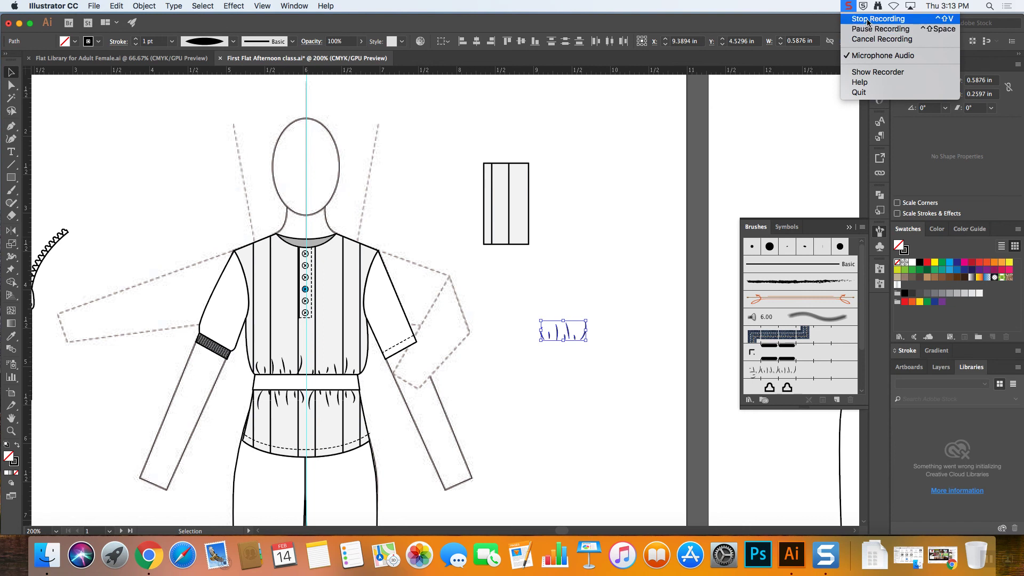
click(867, 20)
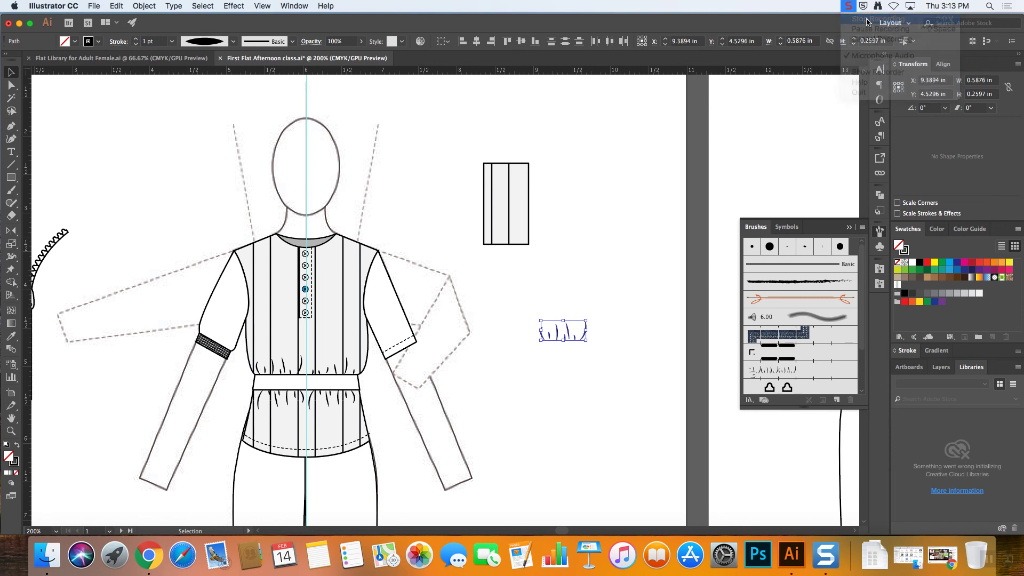